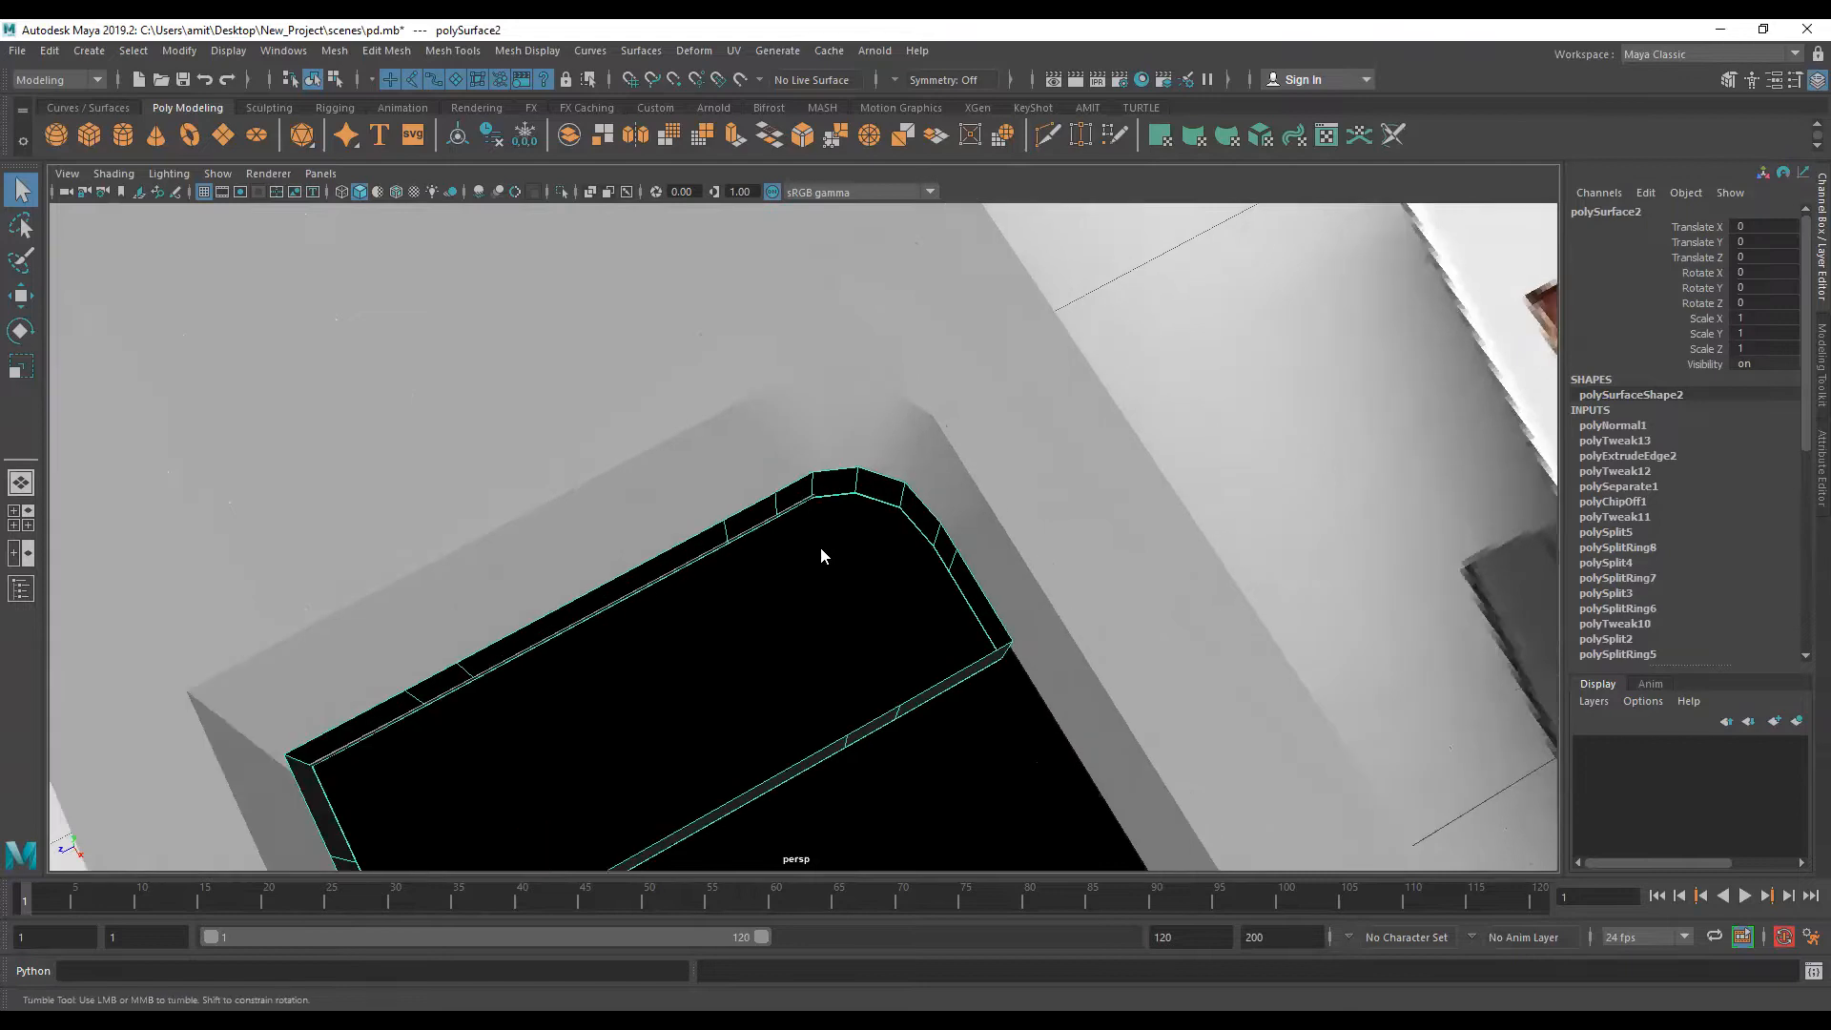
Step: Isolate the rounded ring surface and delete the extra vertical edge beside its rounded corner on the front long wall
right_click_drag(830, 503, 939, 391)
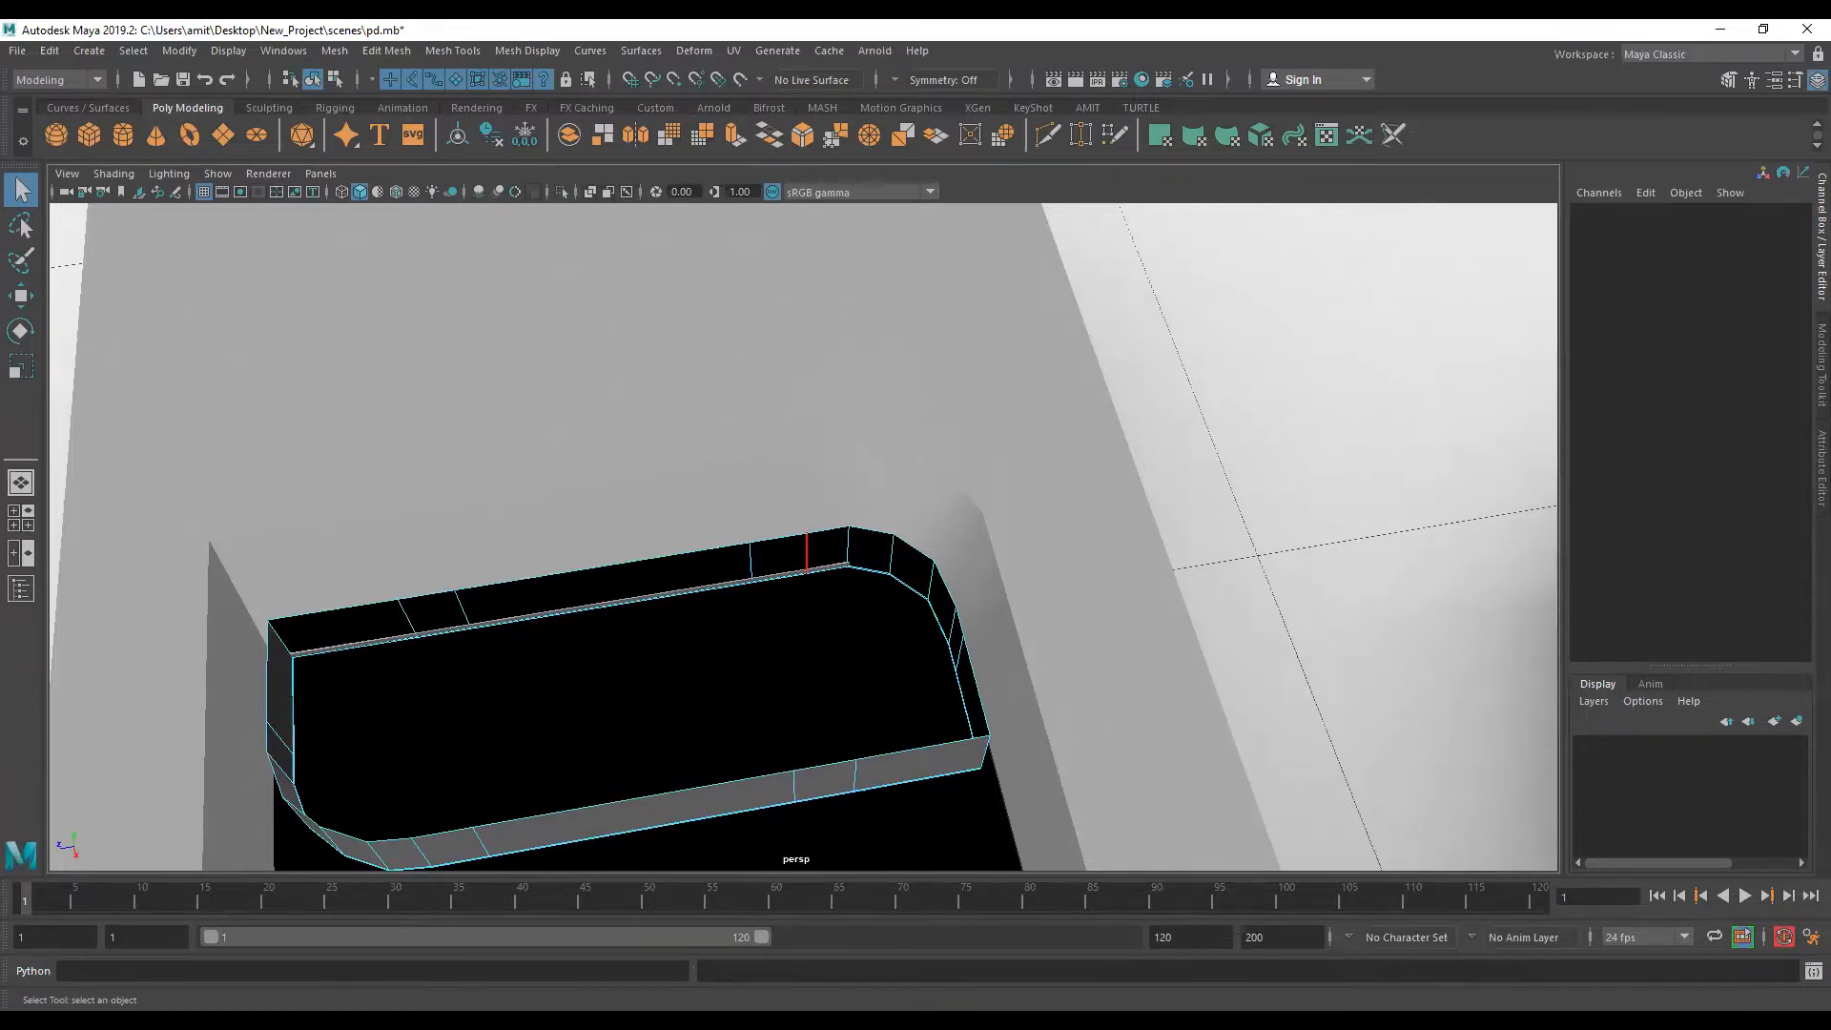
right_click_drag(820, 504, 801, 663)
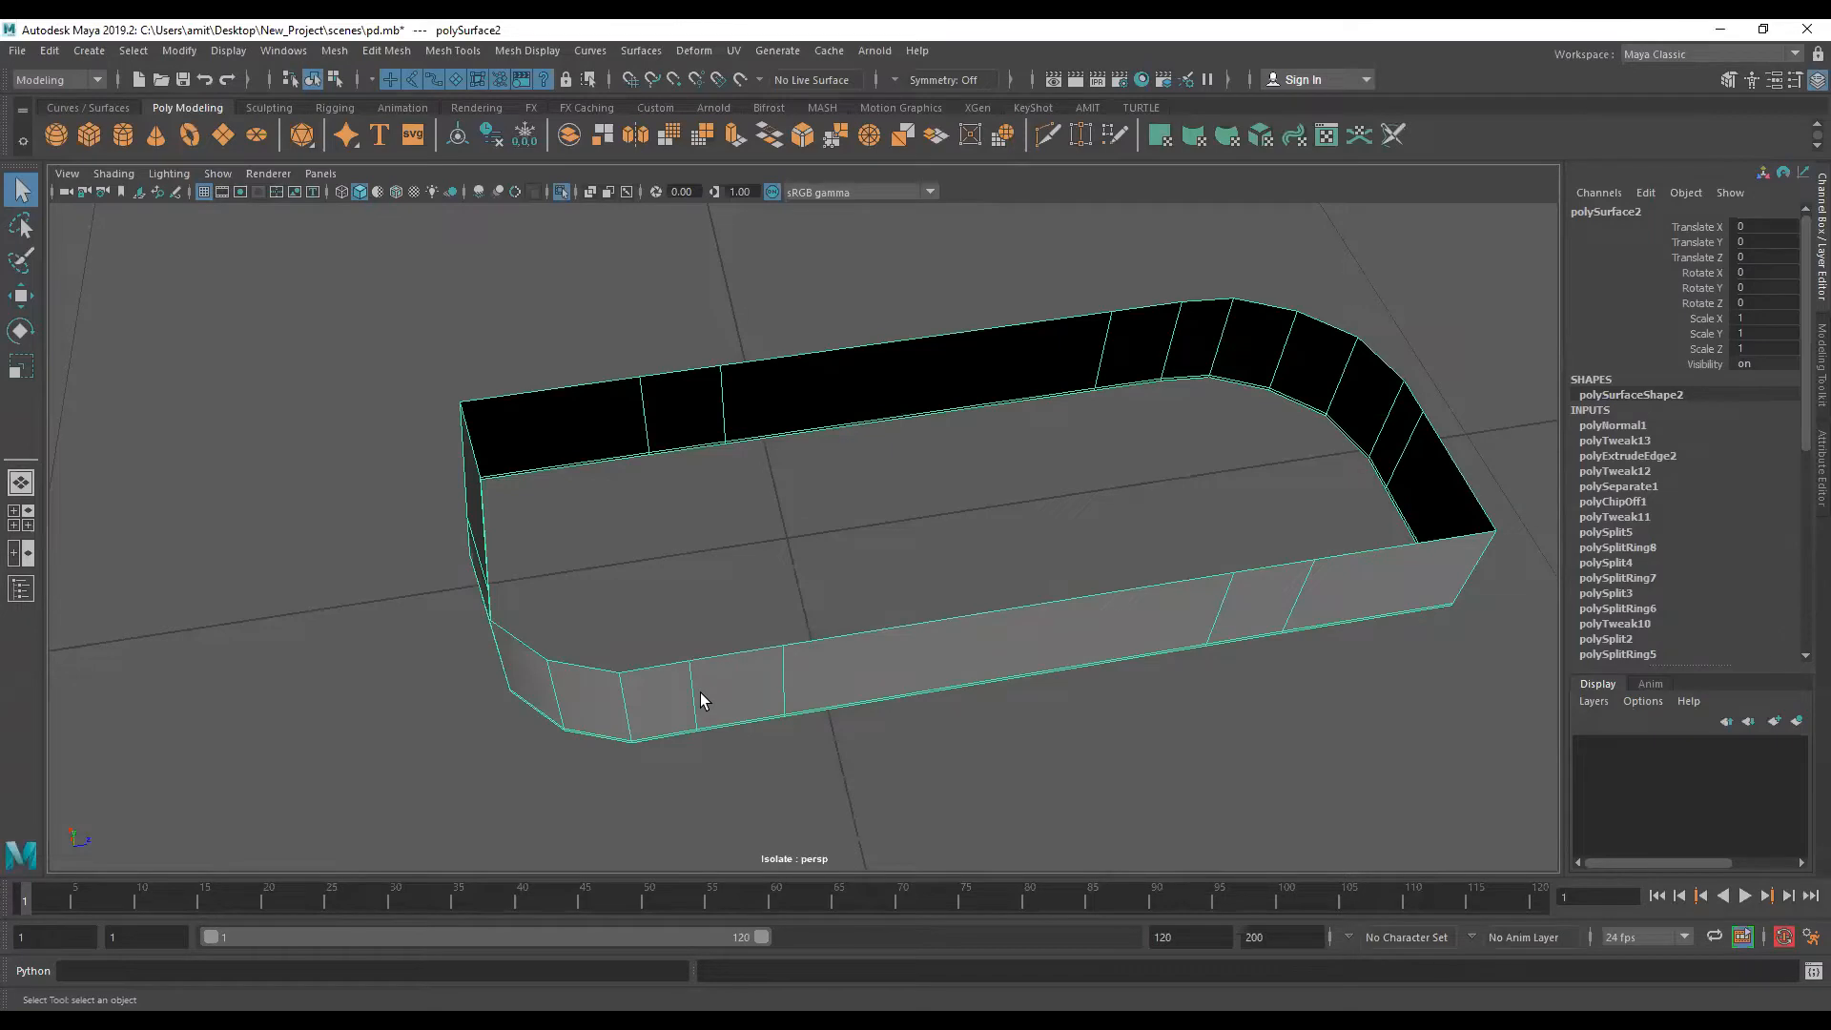
right_click_drag(756, 504, 700, 696)
left_click(692, 670)
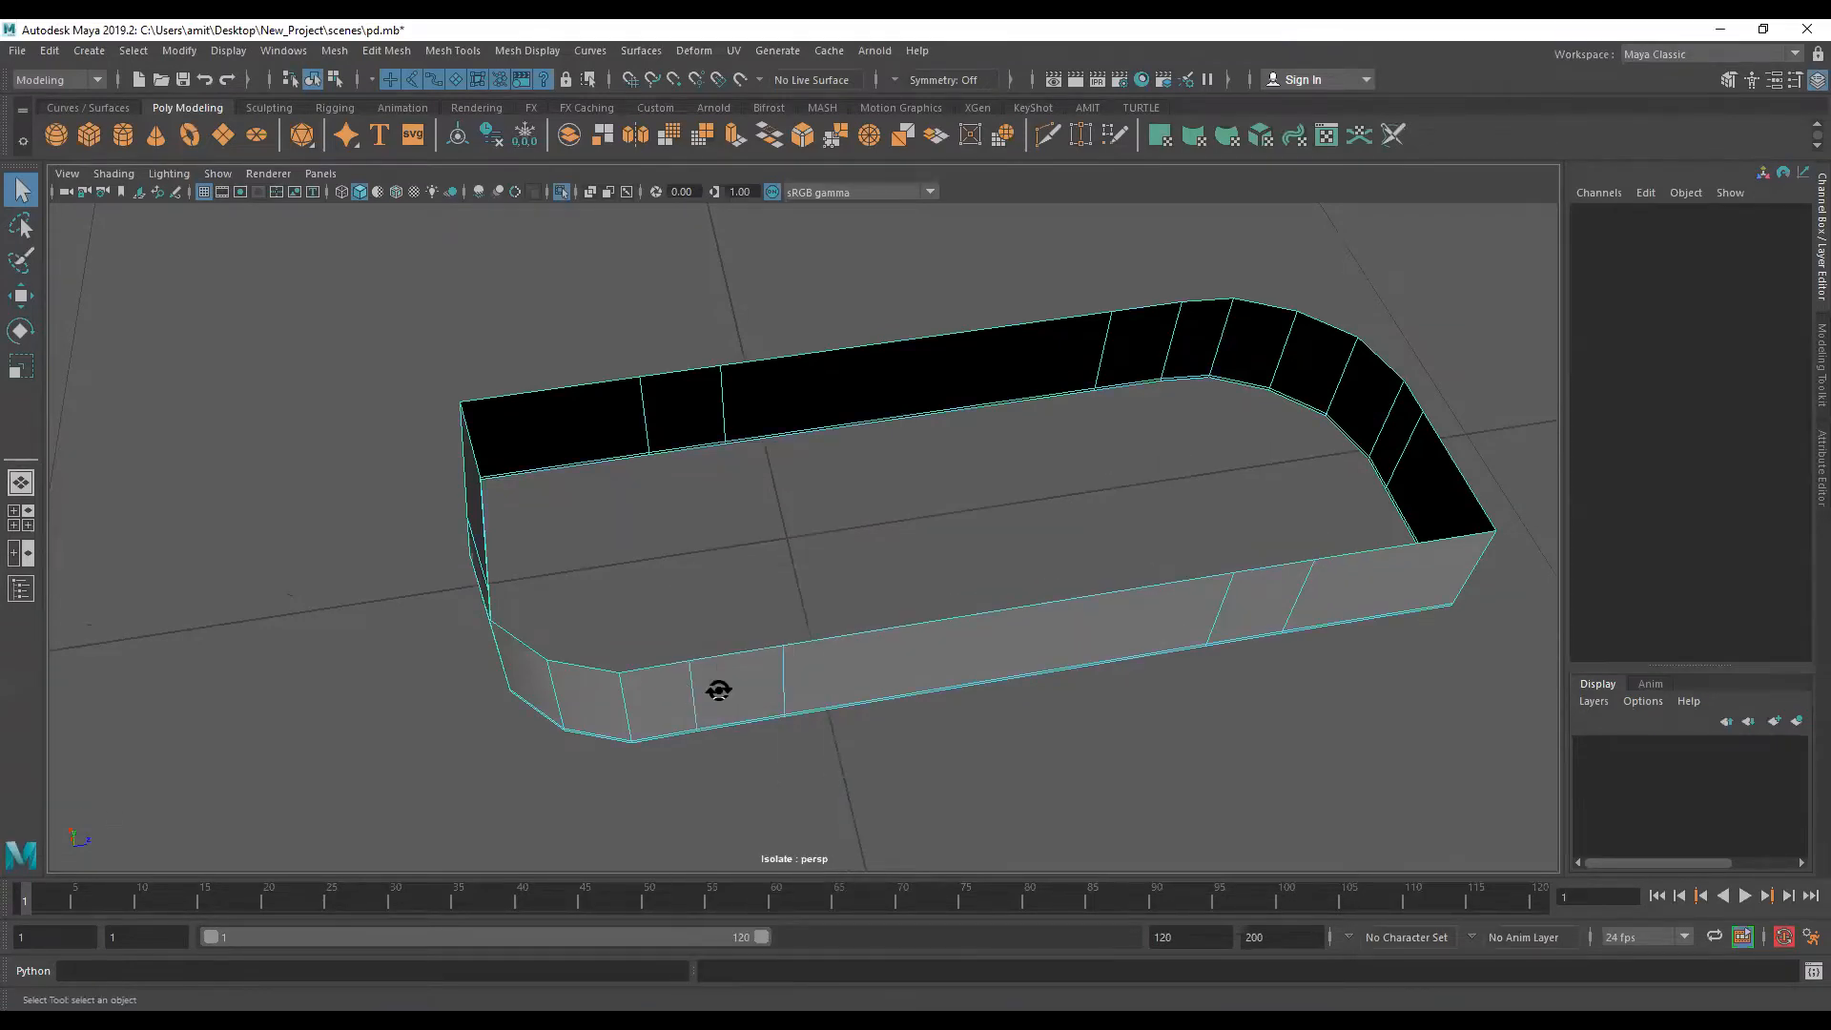
key("Delete")
Step: Try to delete the vertical edge on the ring's short end wall and undo the deletion
left_click_drag(829, 744, 763, 689, "alt")
left_click(751, 682)
key("Delete")
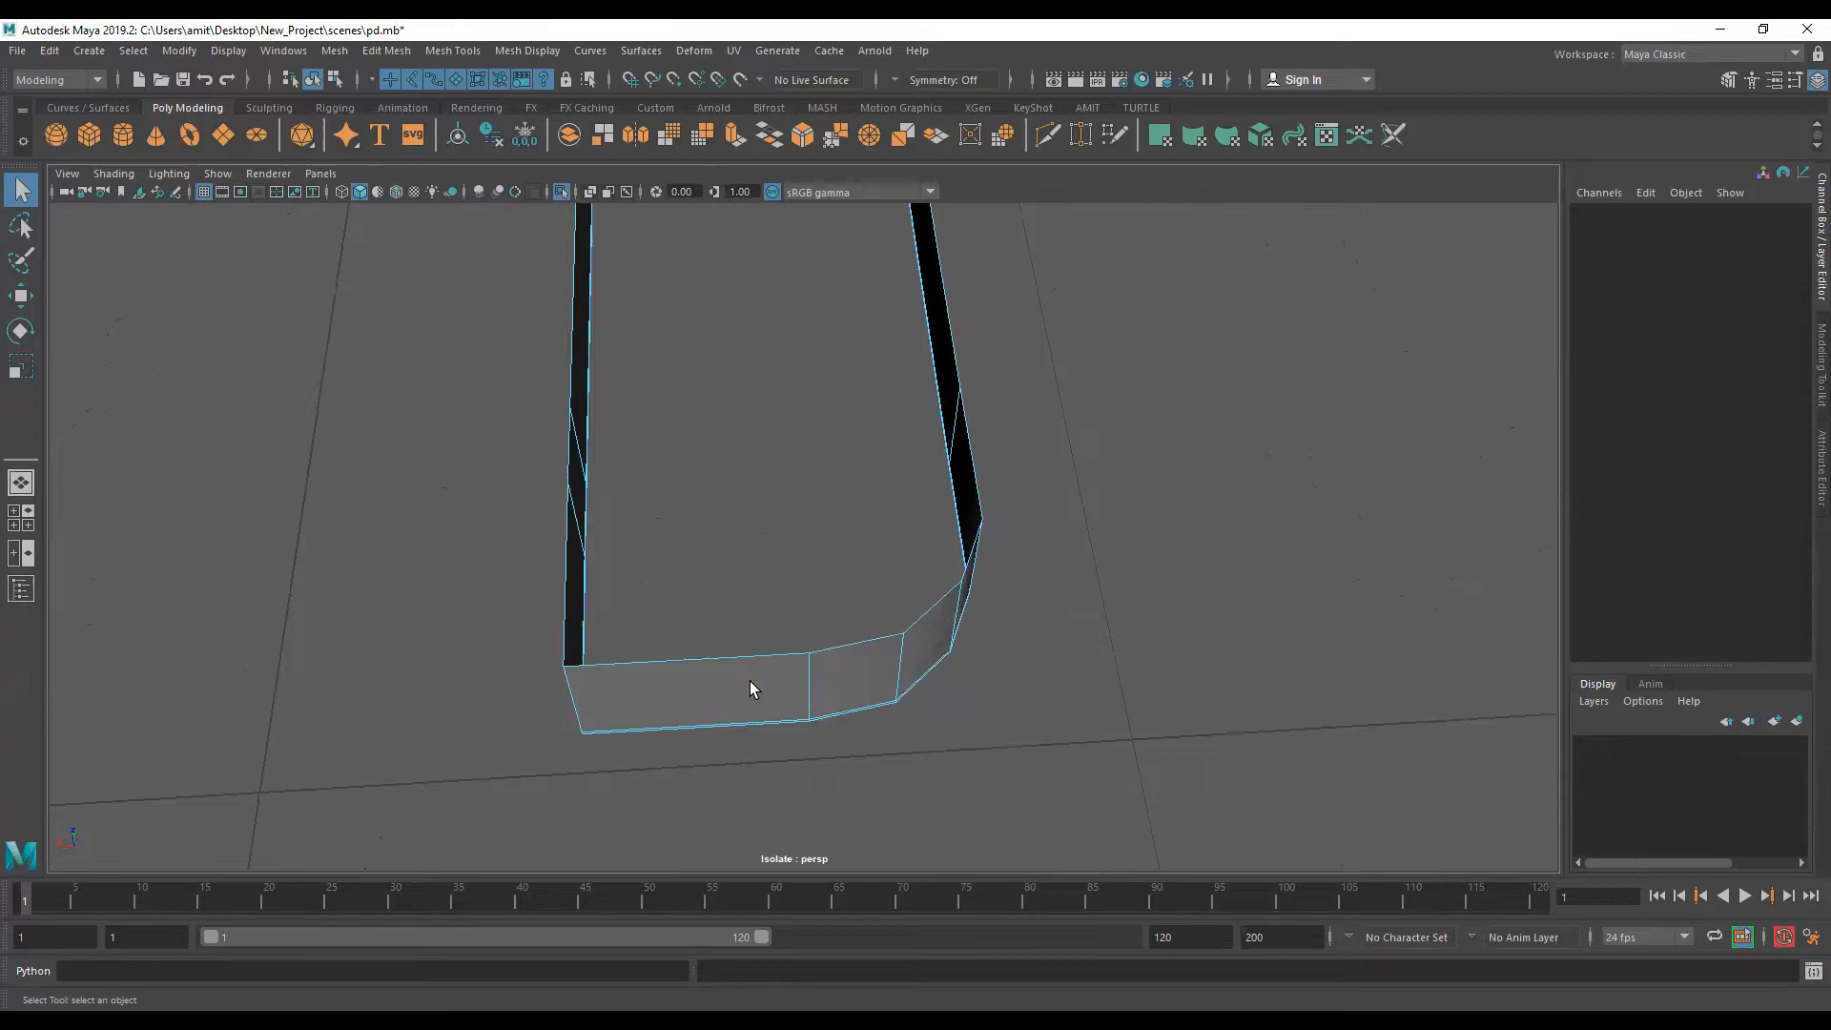
left_click_drag(844, 669, 837, 585, "alt")
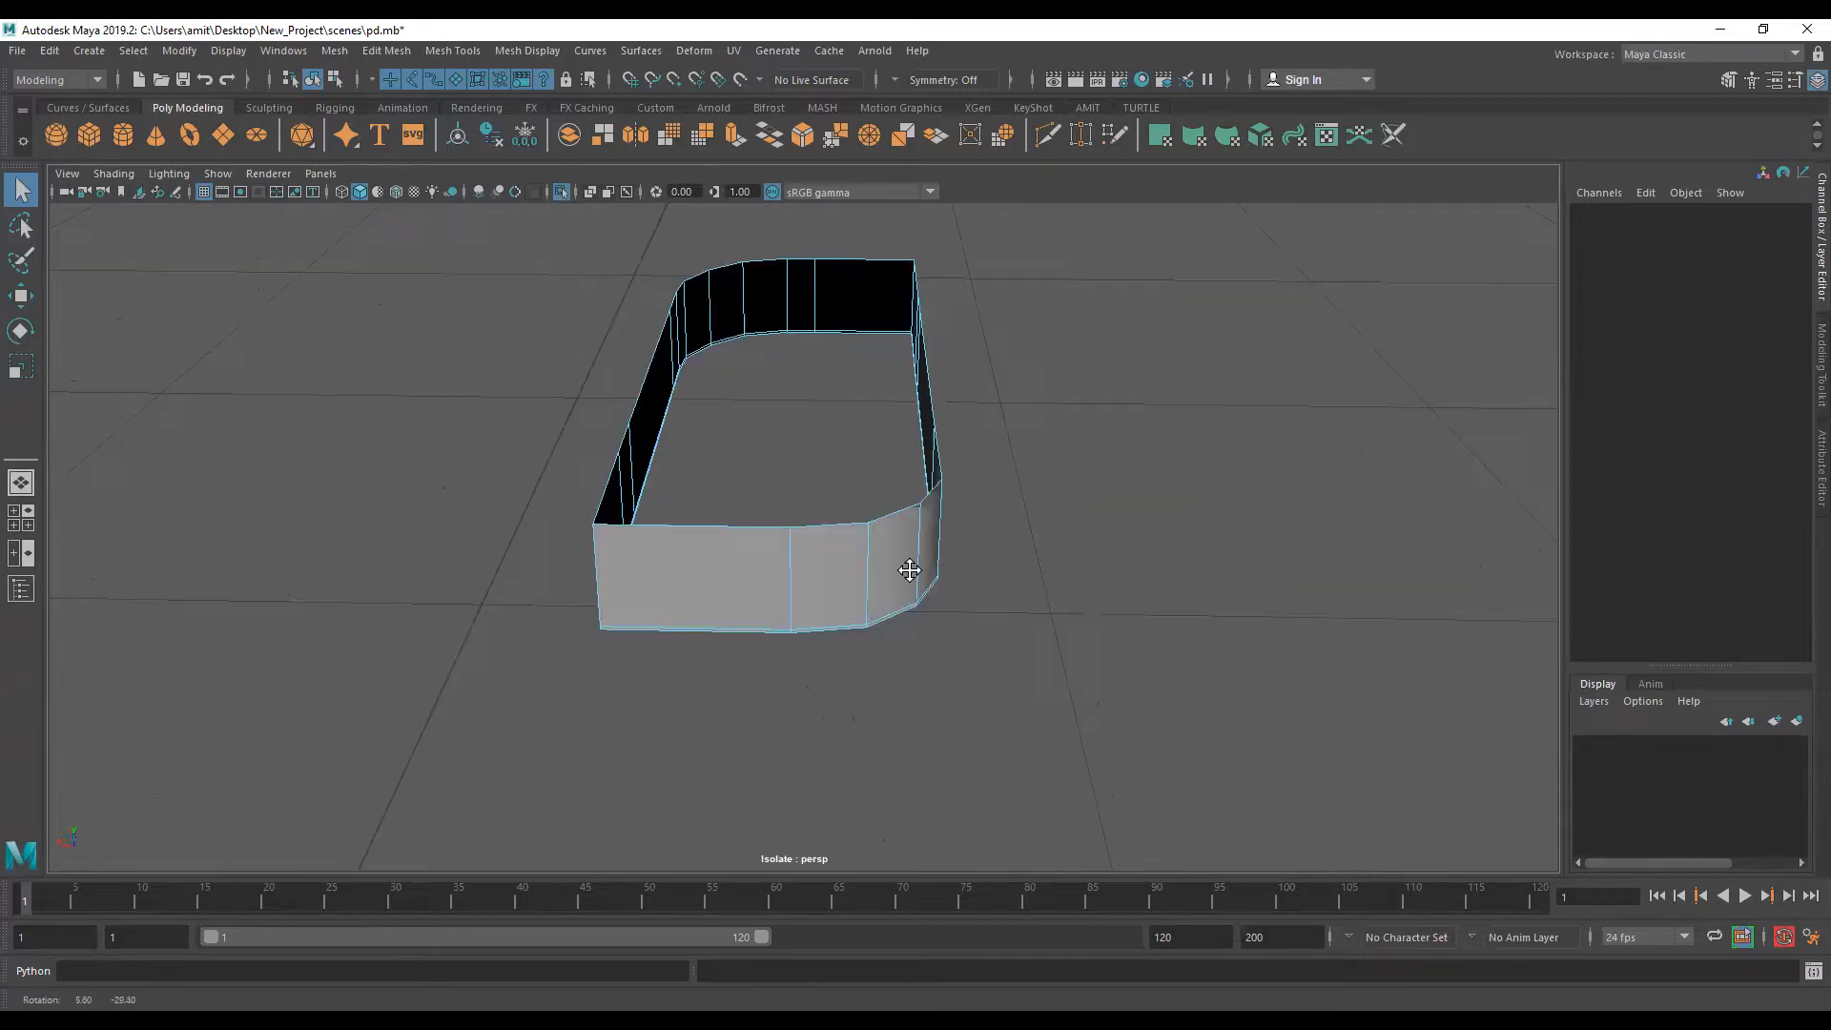
left_click_drag(907, 569, 837, 620, "alt")
key("ctrl+z")
Step: Delete the extra edge beside the opposite rounded corner and shift the short walls' inner vertical edges closer to the corner curves
mouse_move(1041, 498)
left_mouse_down("alt")
mouse_move(1056, 503)
mouse_move(1024, 509)
left_mouse_up("alt")
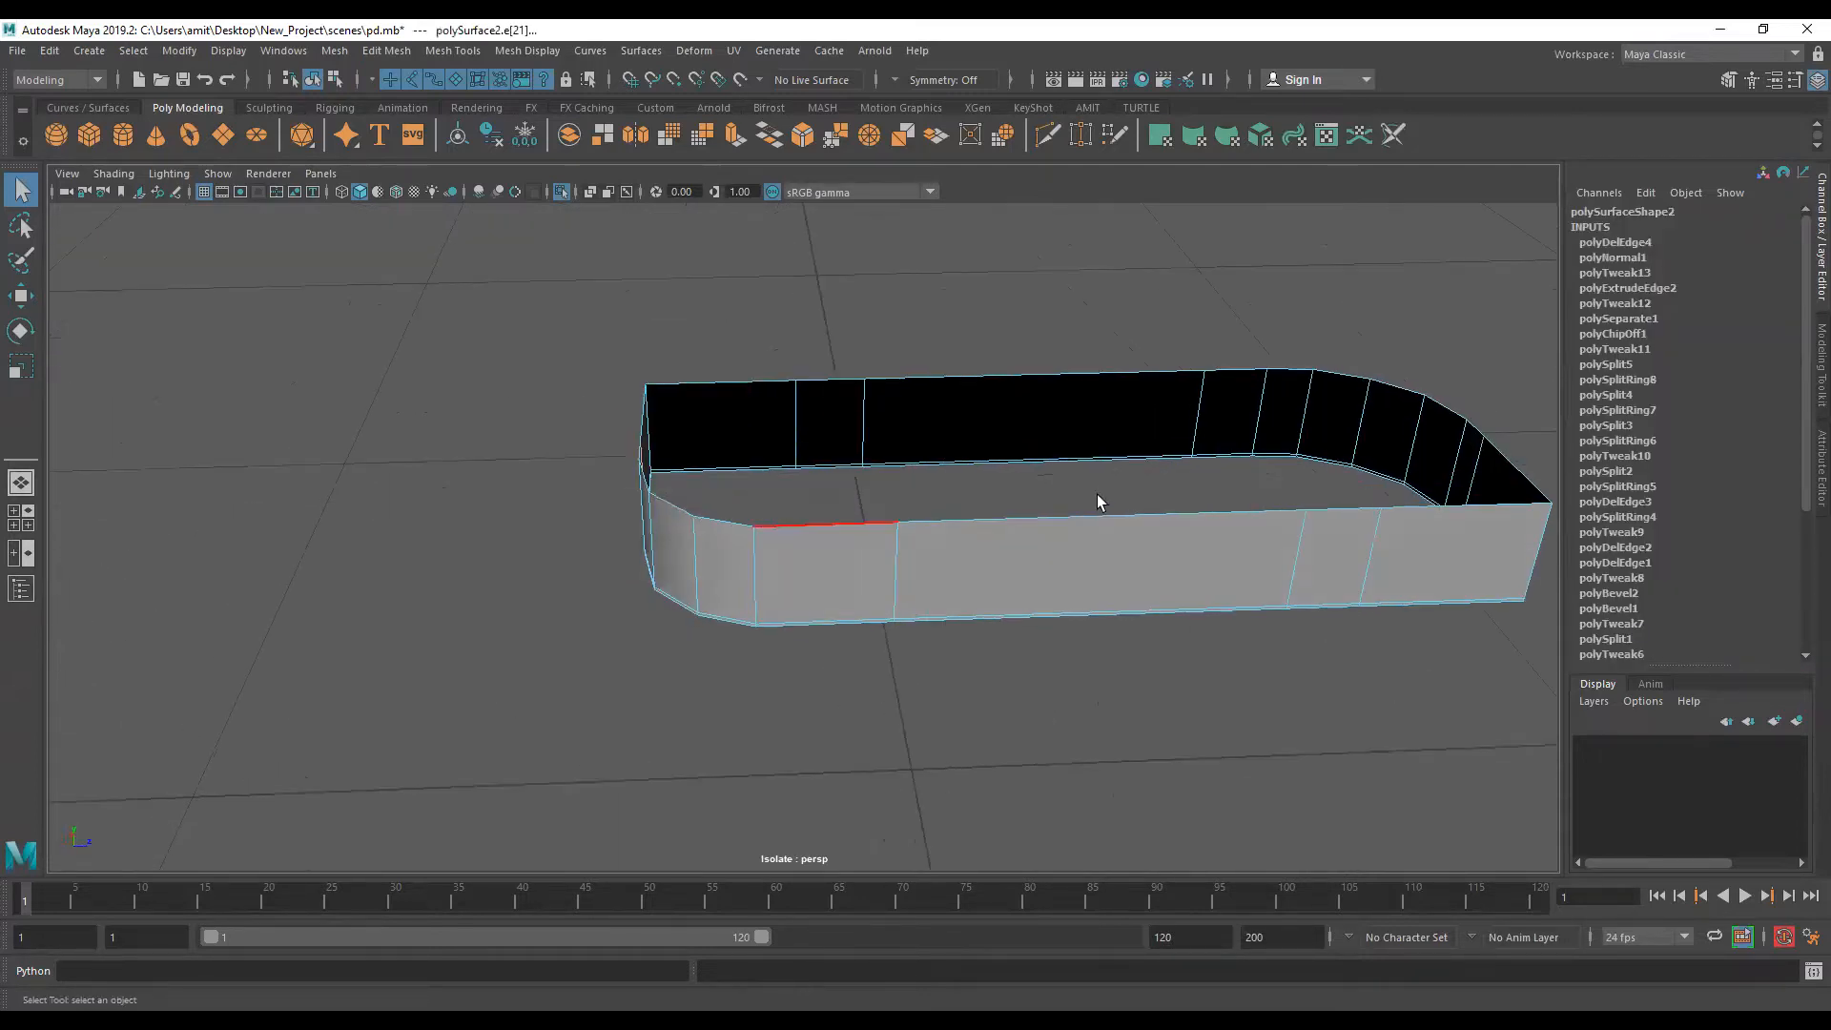
left_click_drag(856, 280, 839, 272, "alt")
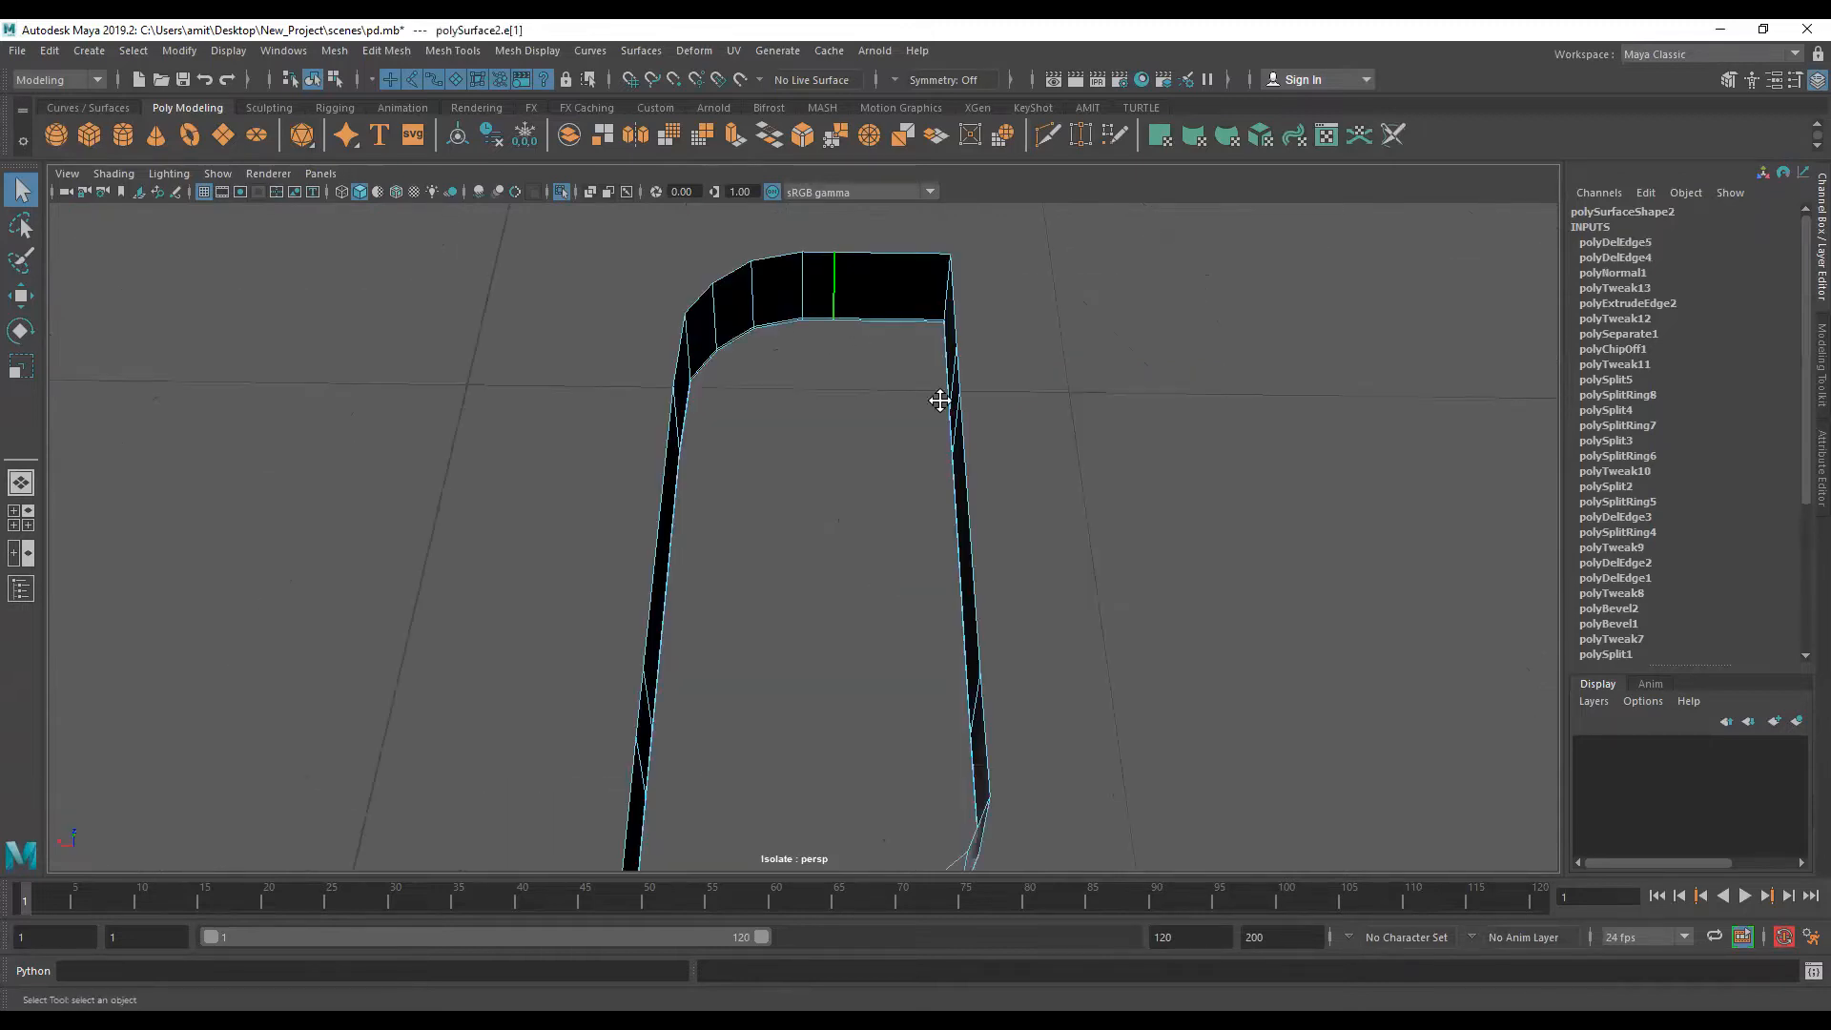
left_click_drag(939, 400, 813, 500, "alt")
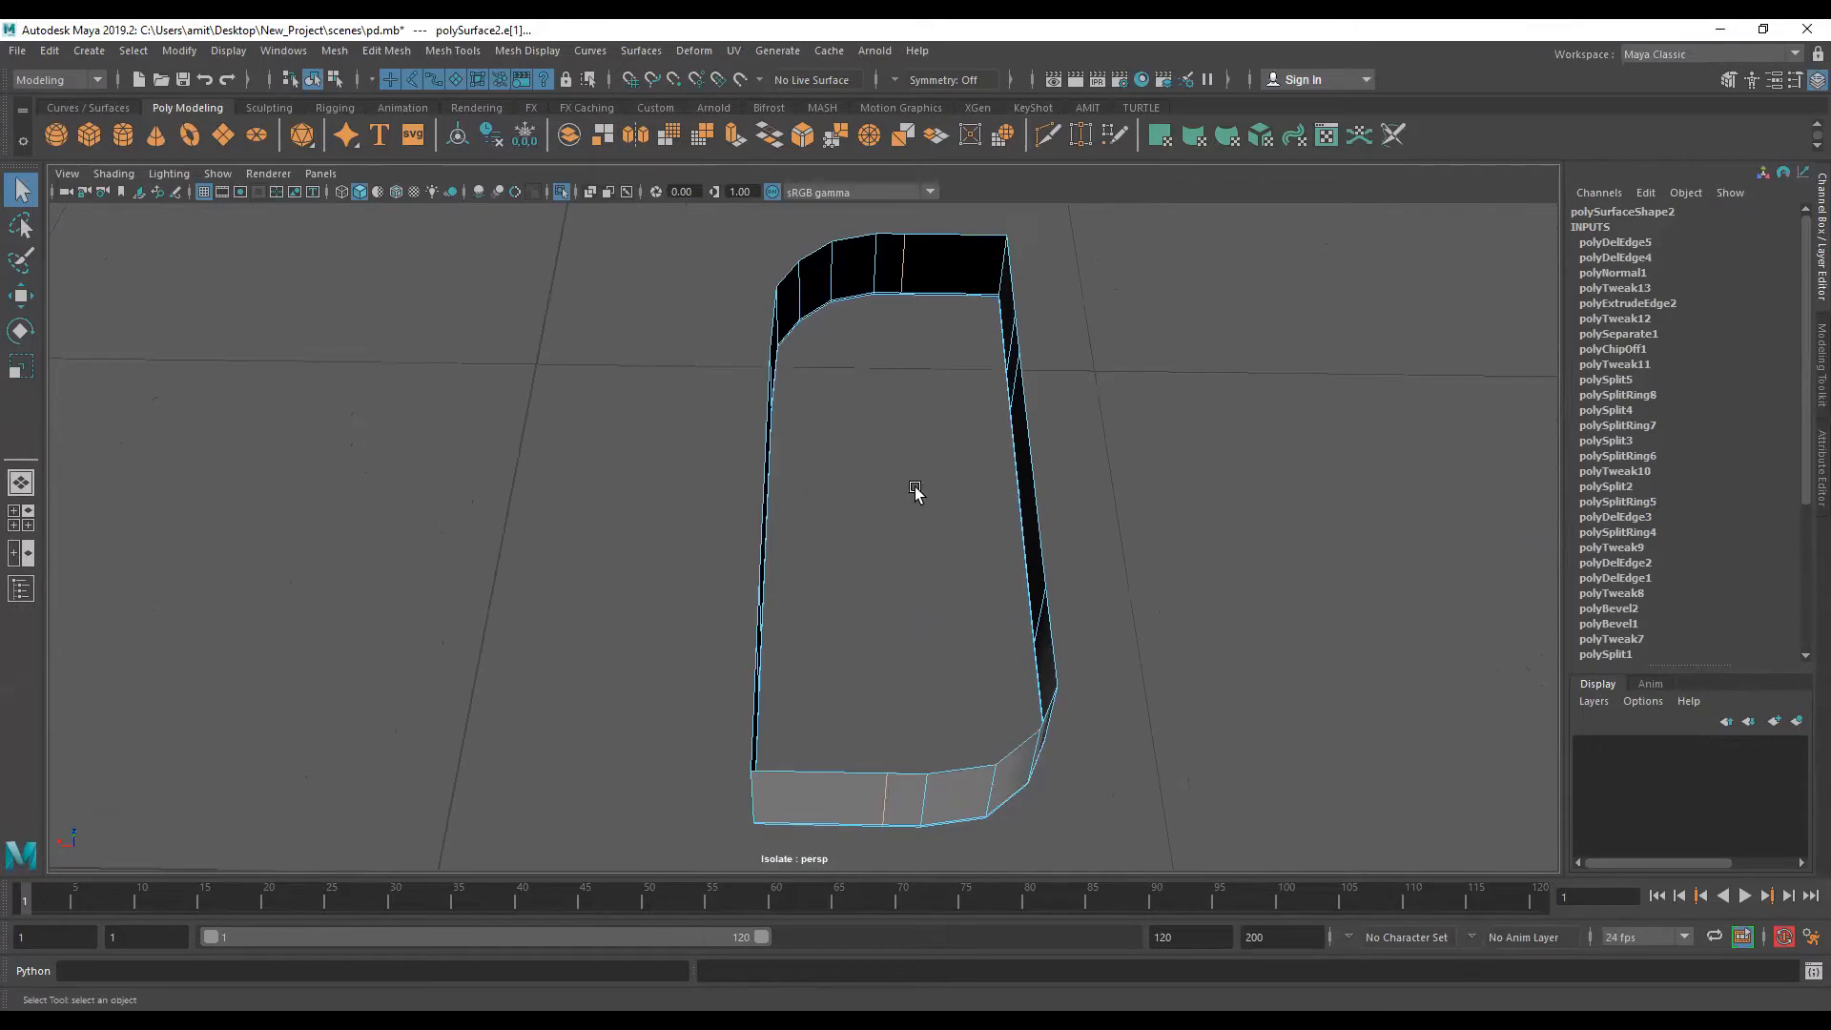
key("r")
middle_click_drag(961, 488, 854, 523, "shift")
key("w")
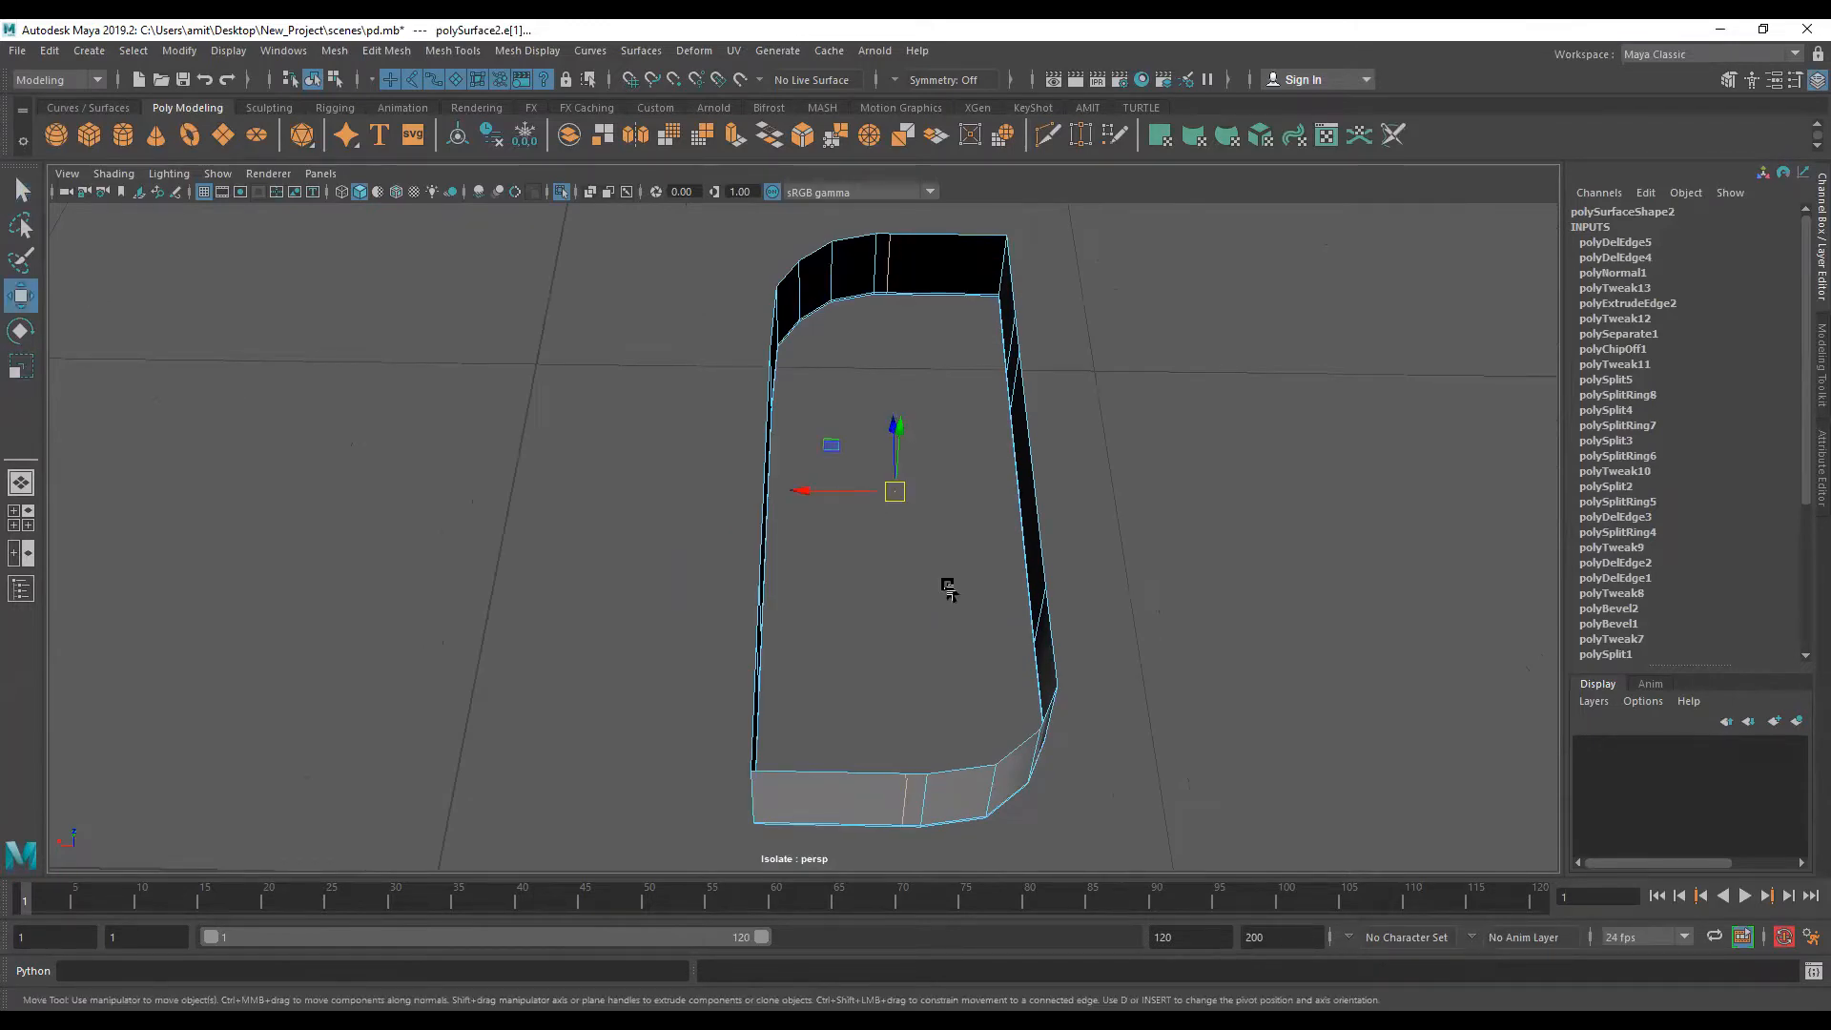
left_click(900, 251)
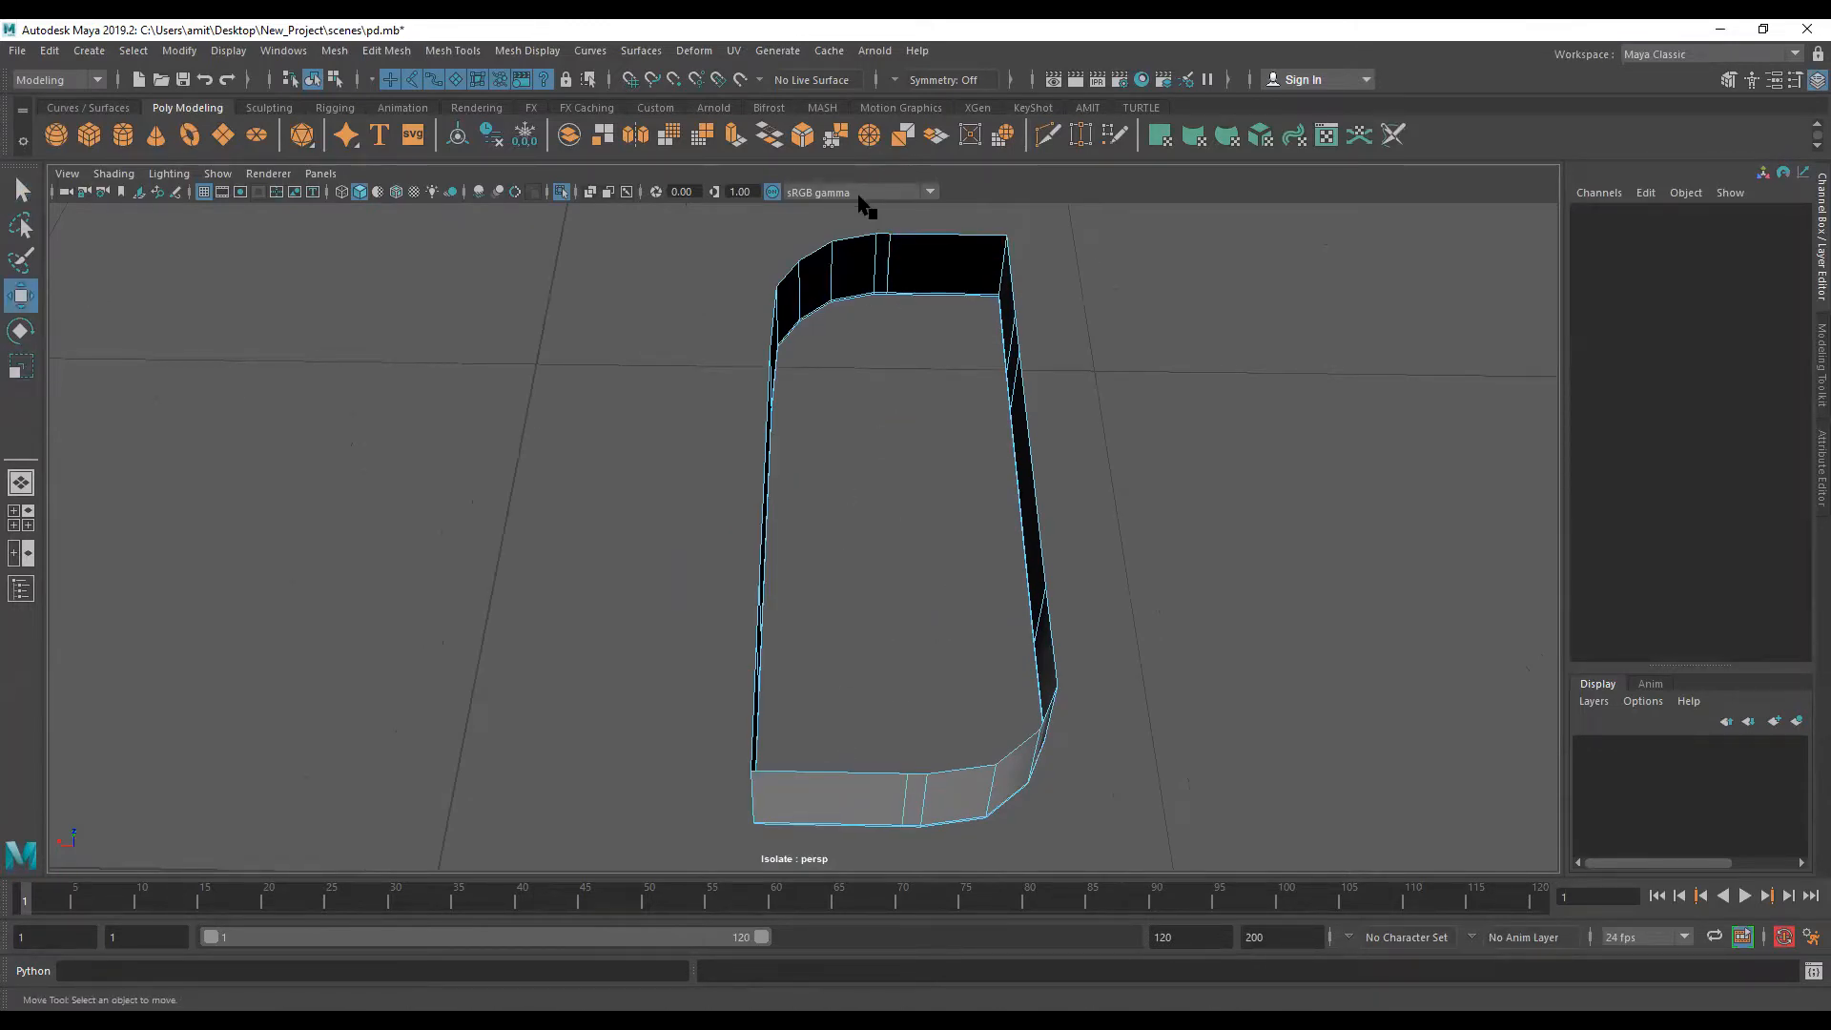
Step: Try to adjust the vertical edges on the two long walls by scaling them along the ring's length
left_click_drag(826, 534, 672, 498, "alt")
middle_click_drag(673, 498, 868, 512, "alt")
left_click(717, 380)
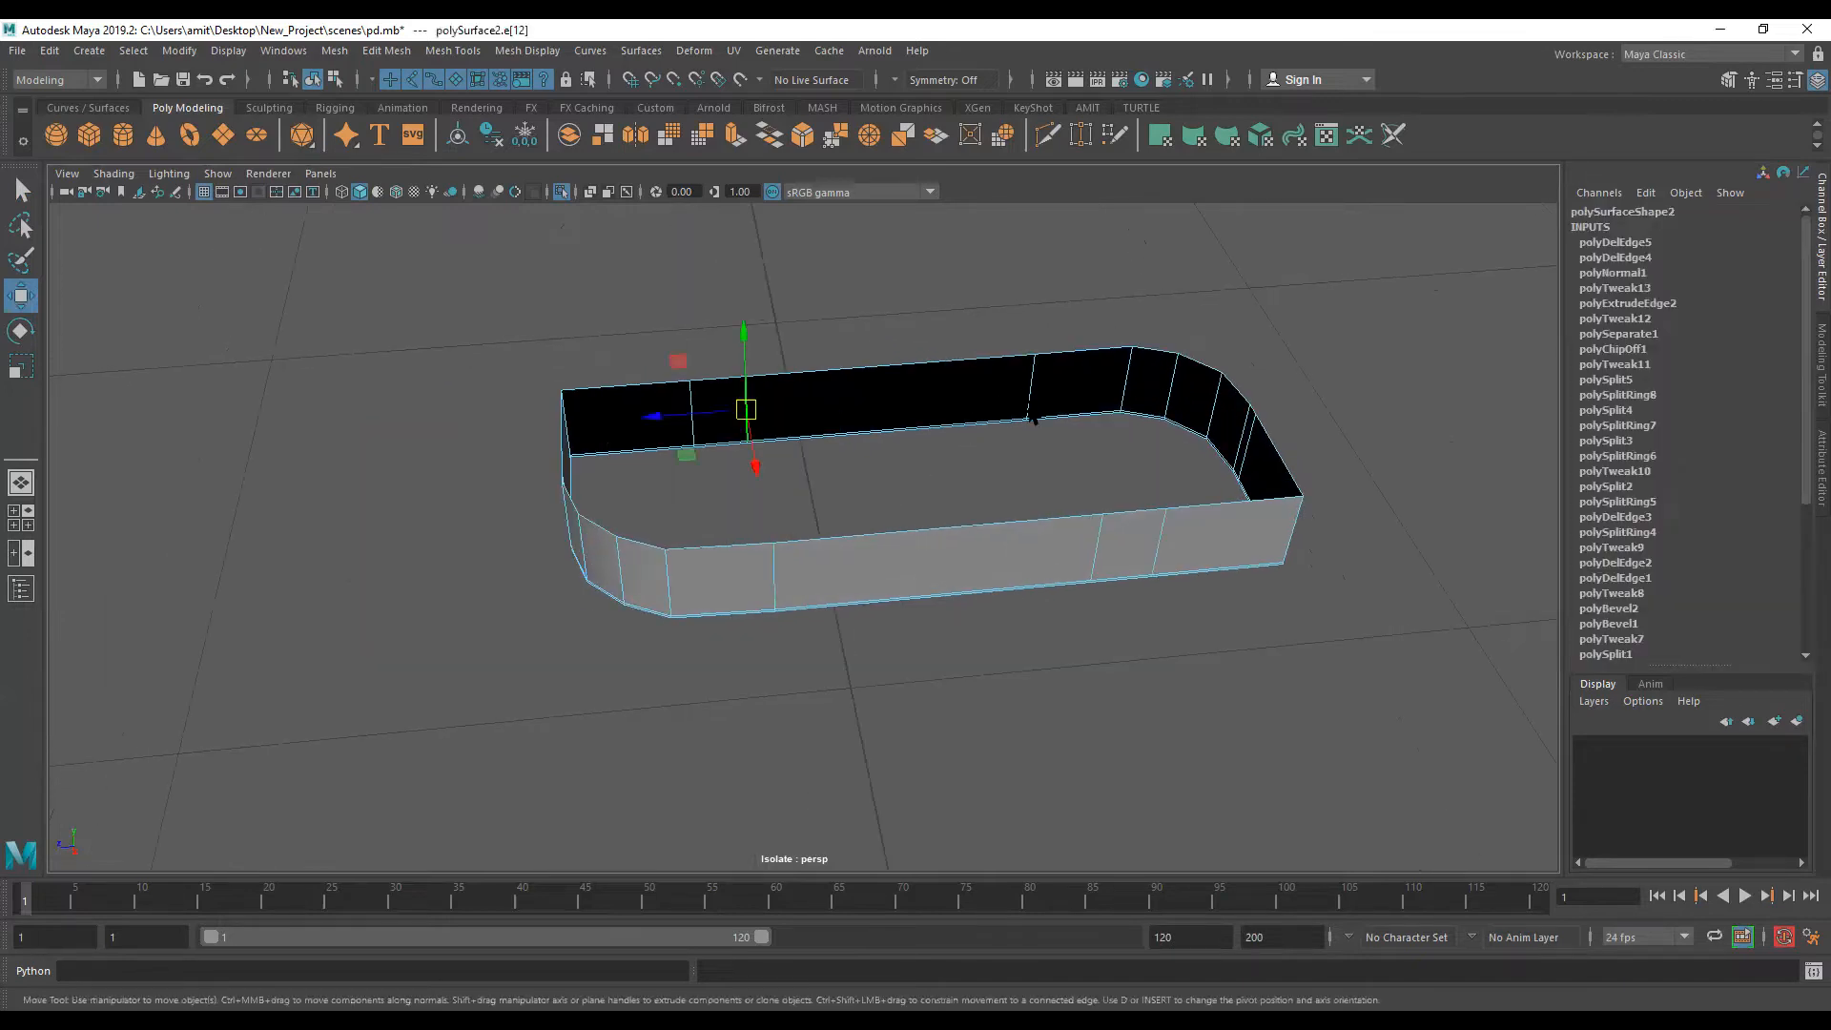
key("r")
left_click(1030, 387)
left_click(1096, 550, "shift")
left_click_drag(977, 470, 1049, 465)
left_click(692, 426)
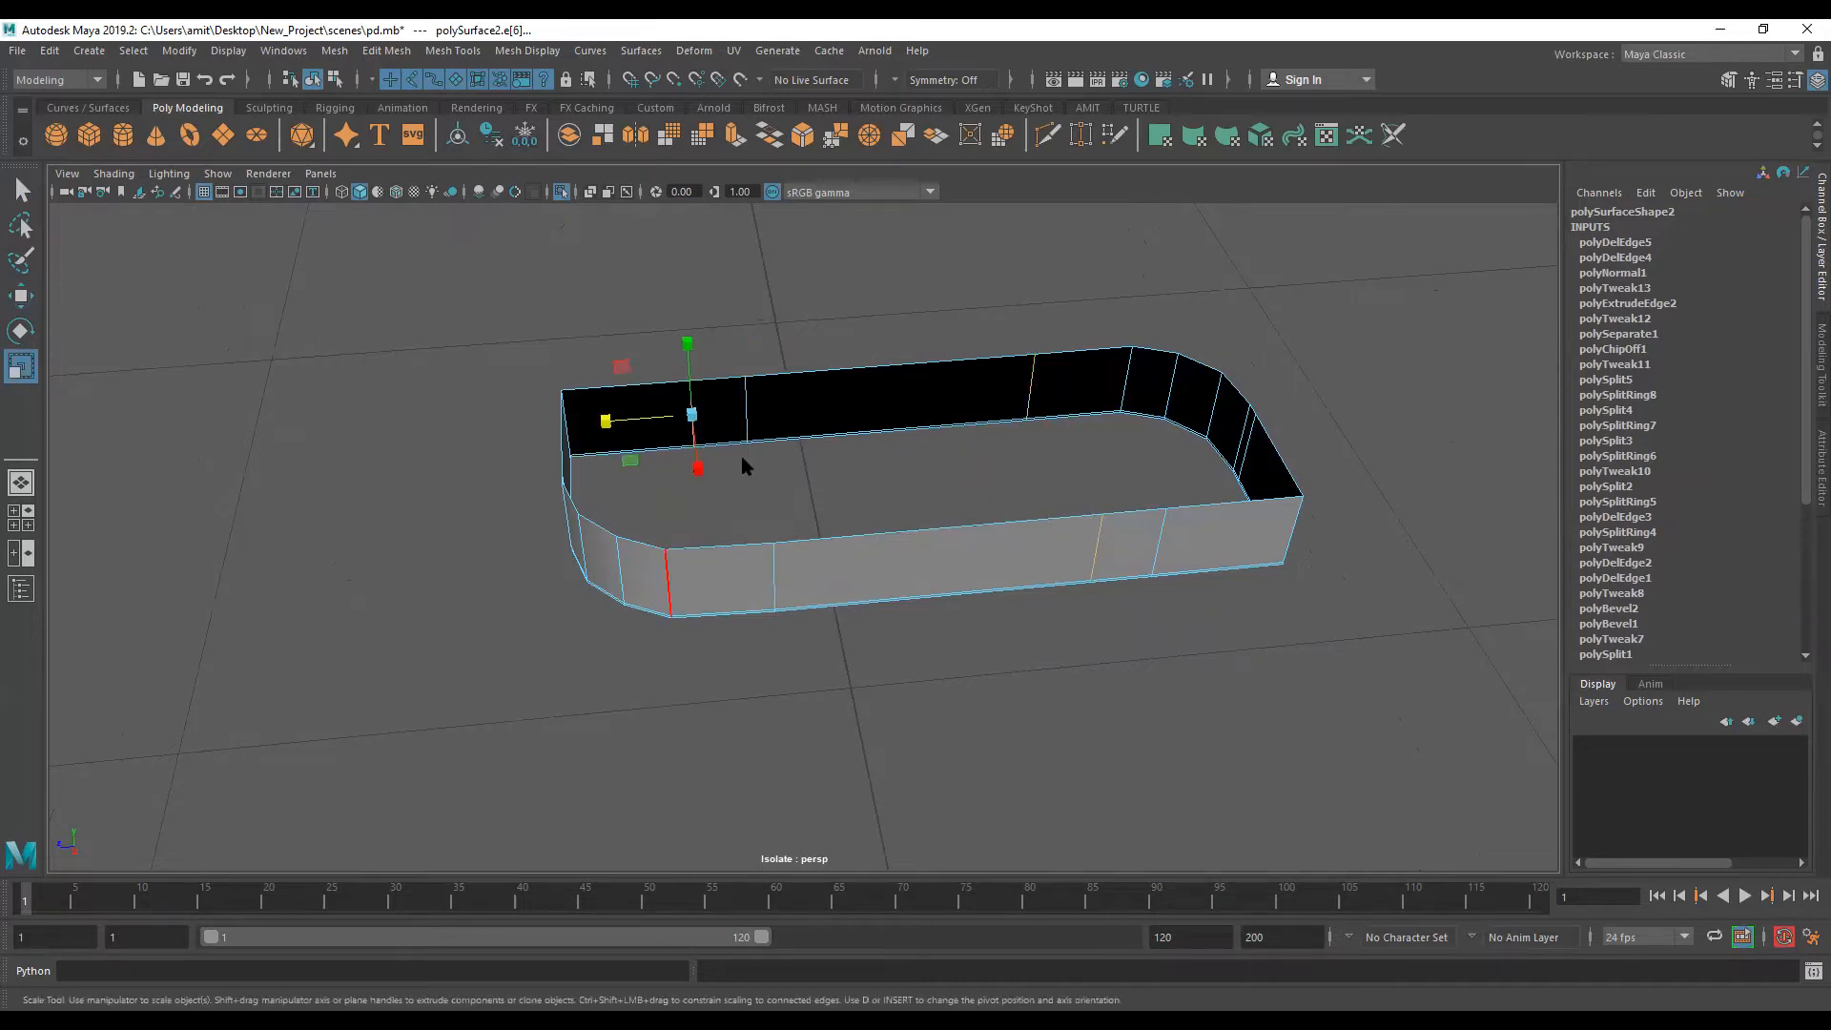
Step: In the top view, move the long walls' lower vertices level with the start of the rounded corner and flatten them along Z
key("space")
left_click_drag(750, 609, 831, 583)
scroll(845, 572, "up", 5)
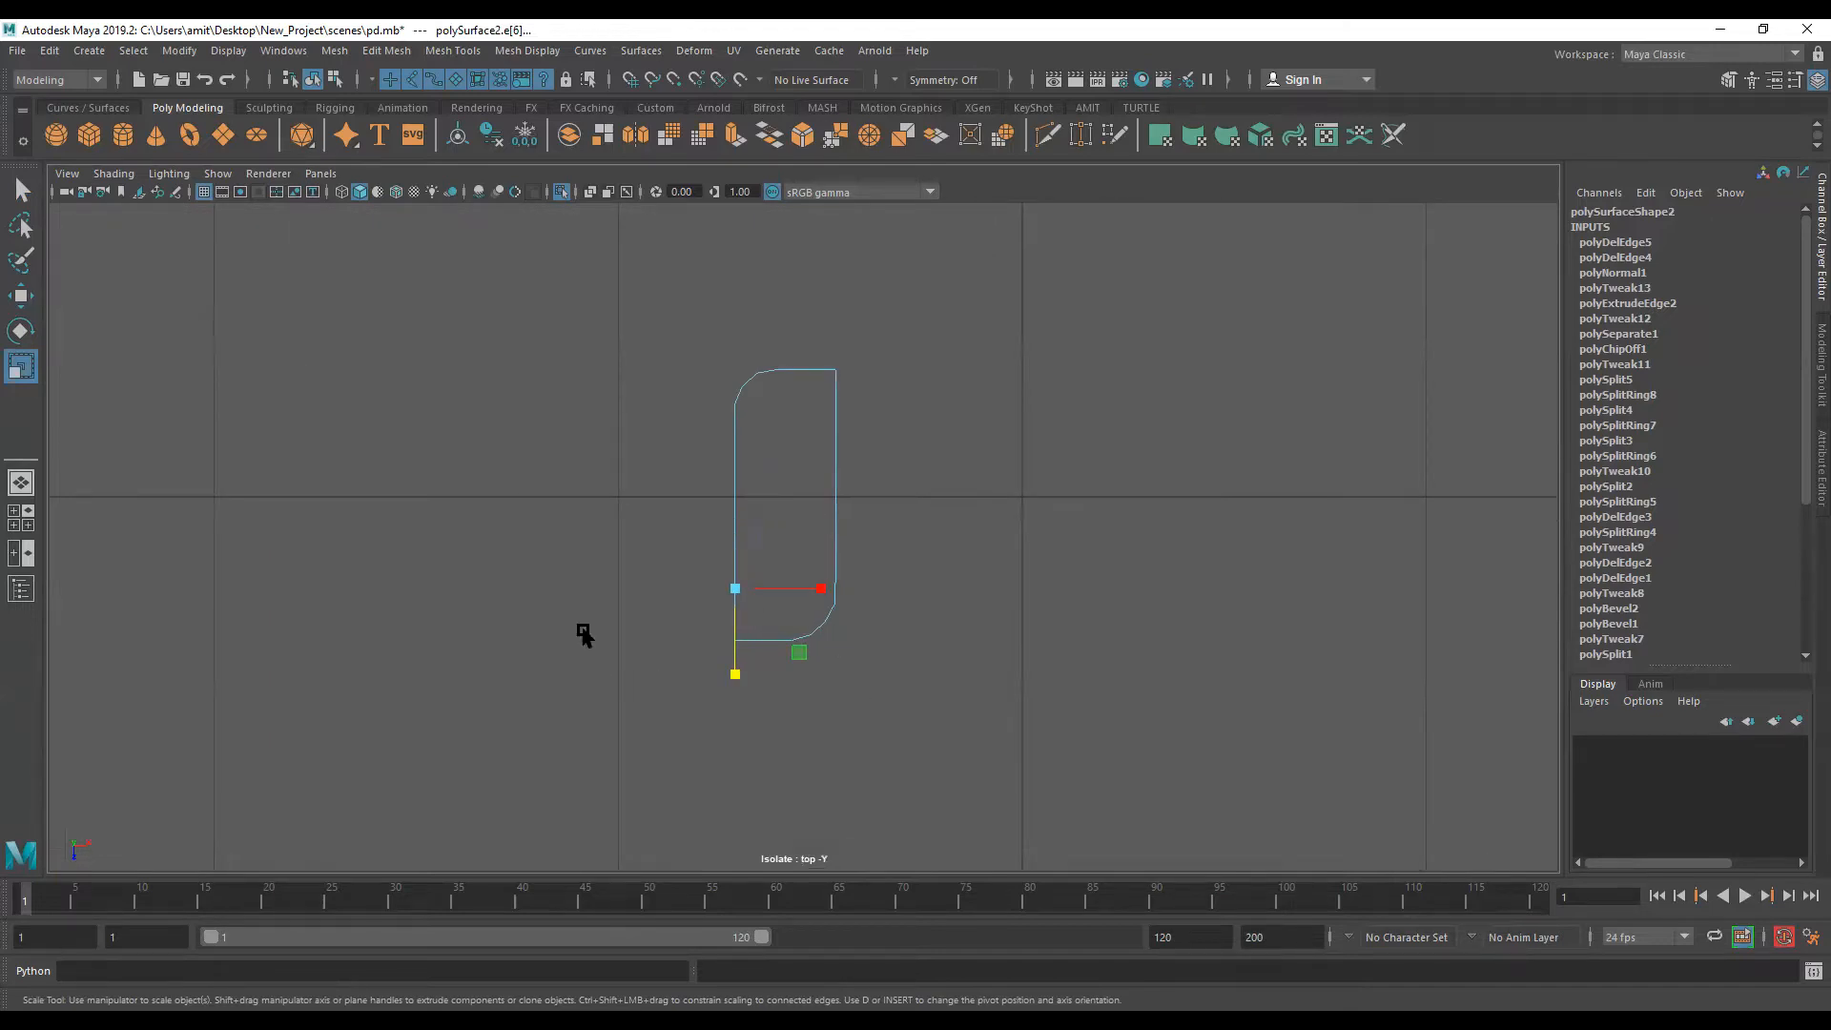
scroll(642, 733, "up", 3)
right_click_drag(852, 503, 759, 486)
scroll(971, 703, "up", 3)
left_click_drag(548, 646, 973, 712)
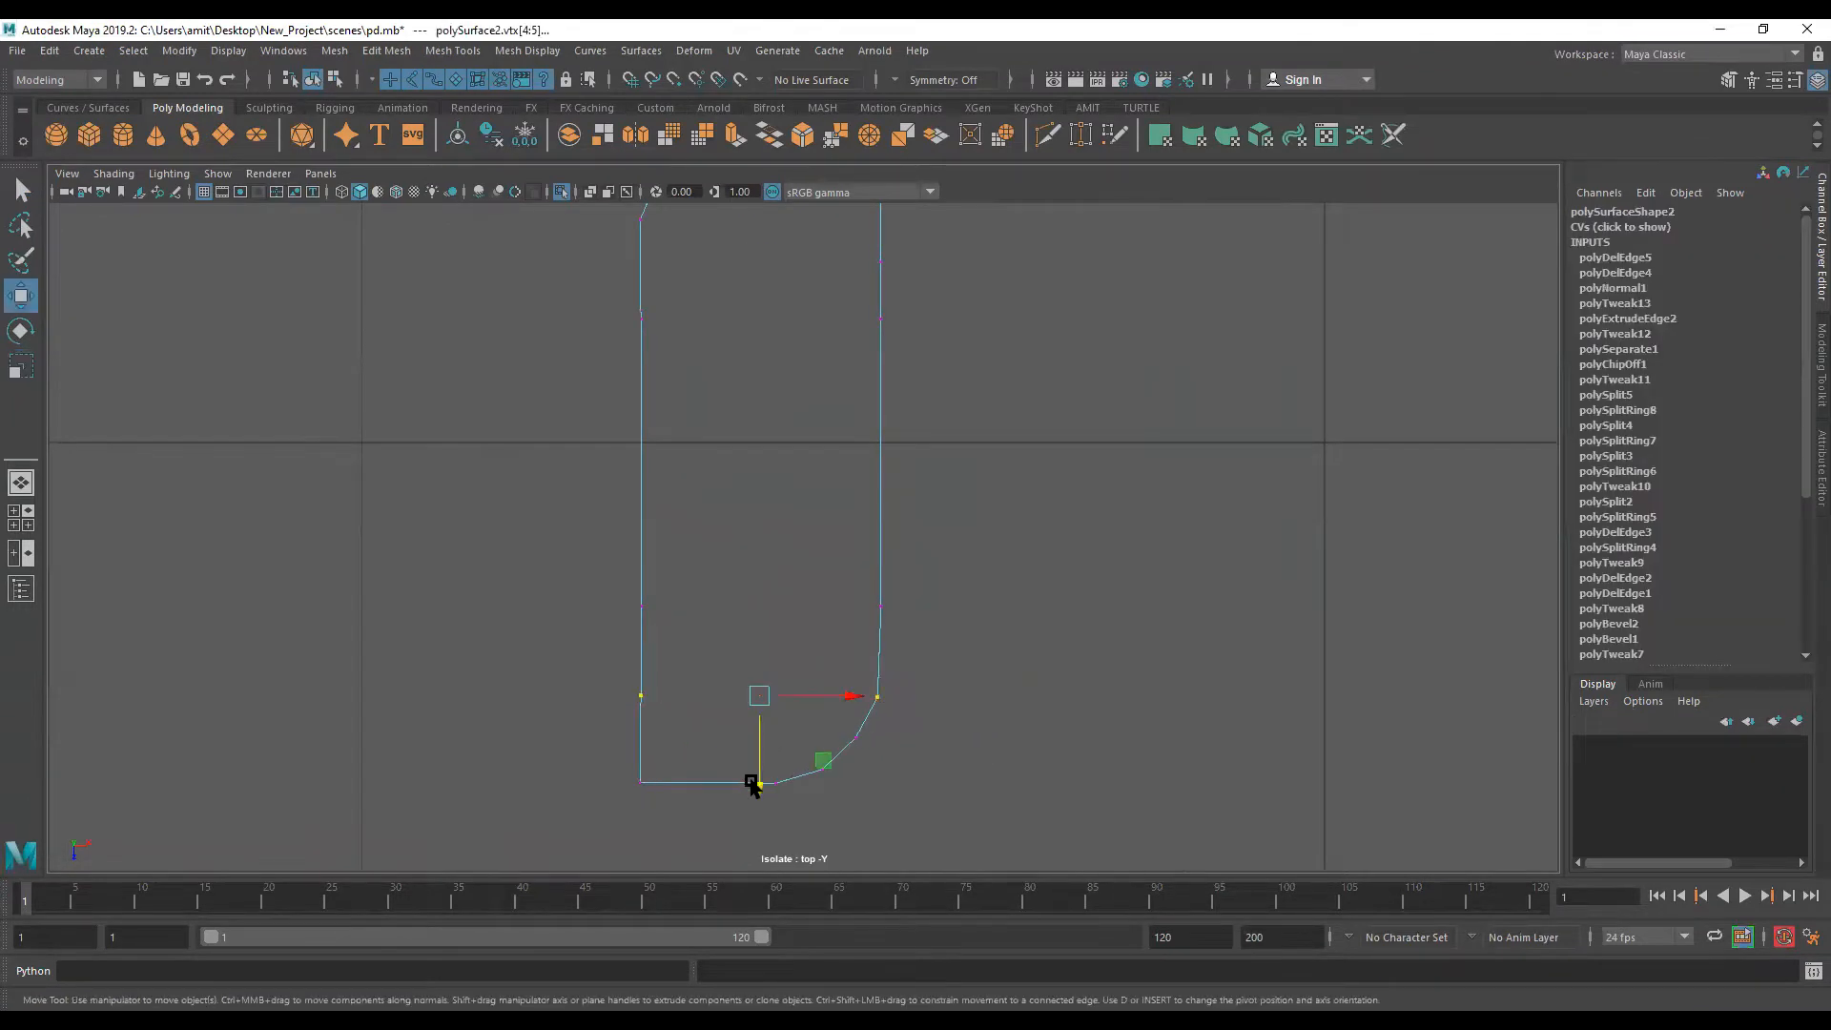
key("r")
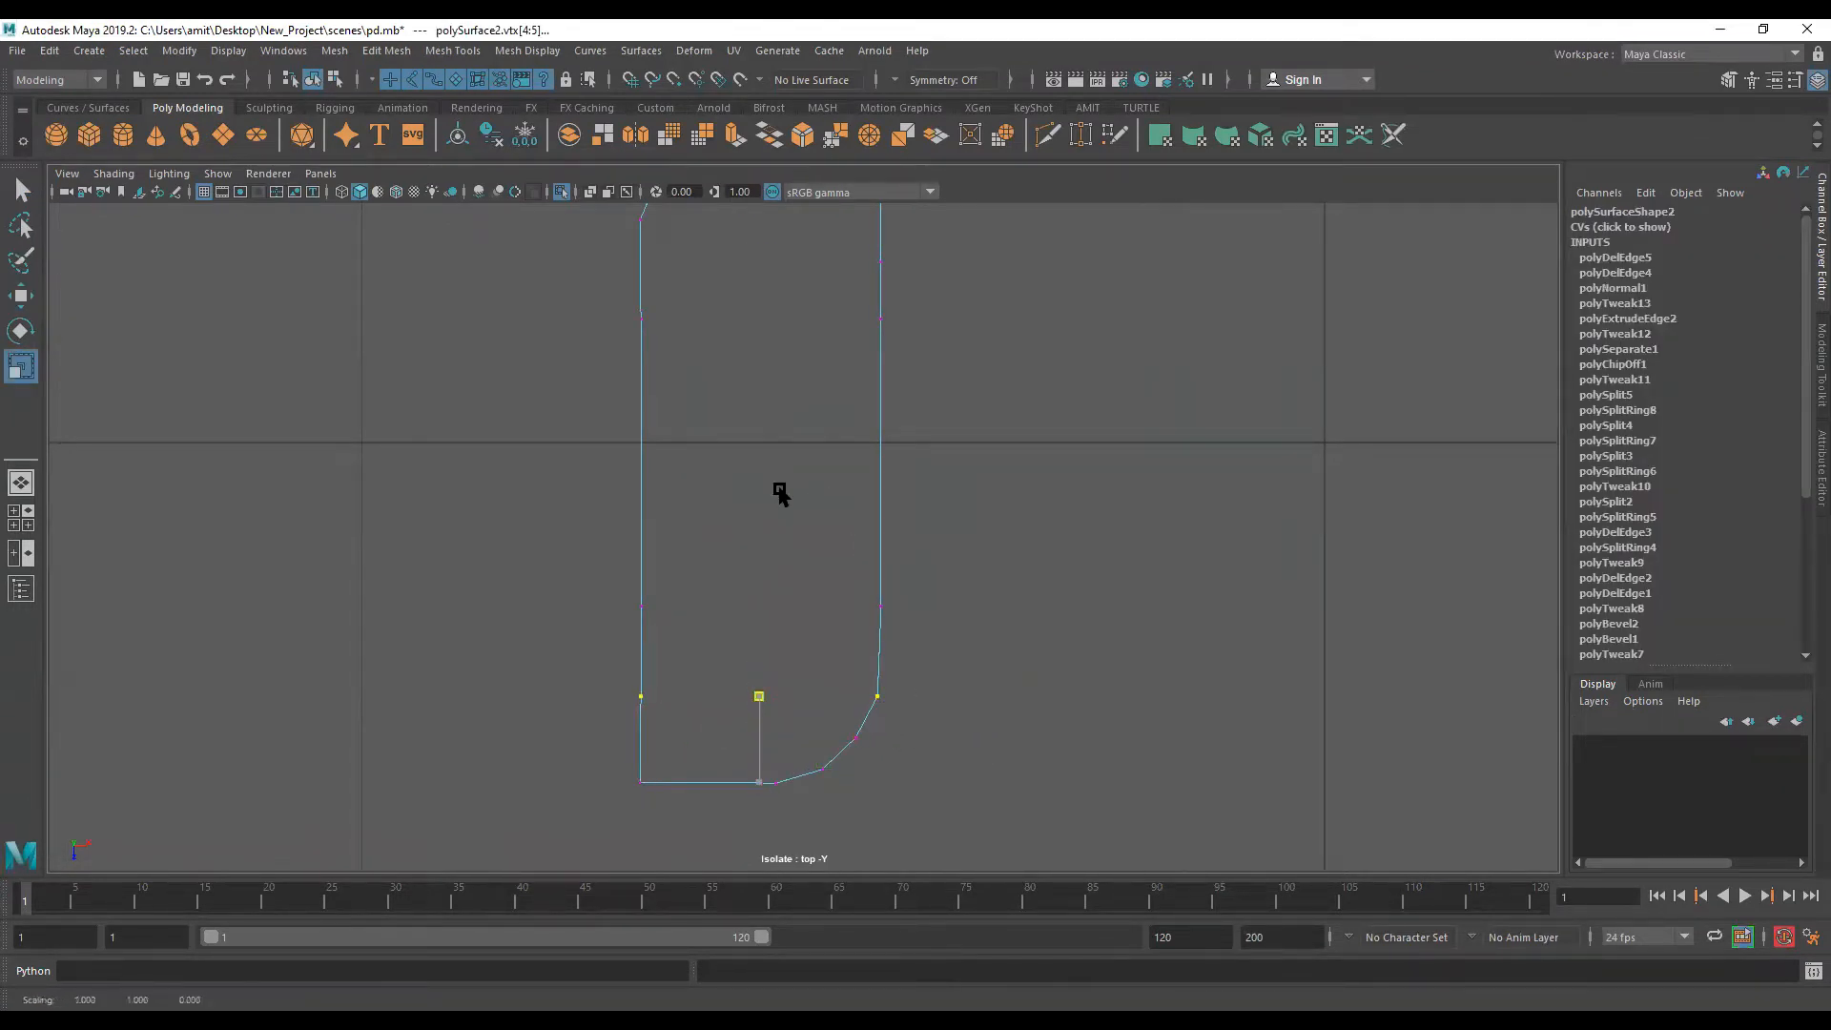
left_click_drag(830, 495, 826, 495)
Step: Move the straight wall's upper vertices level with the opposite rounded corner's start and align both sides along Z
middle_click_drag(951, 424, 950, 627, "alt")
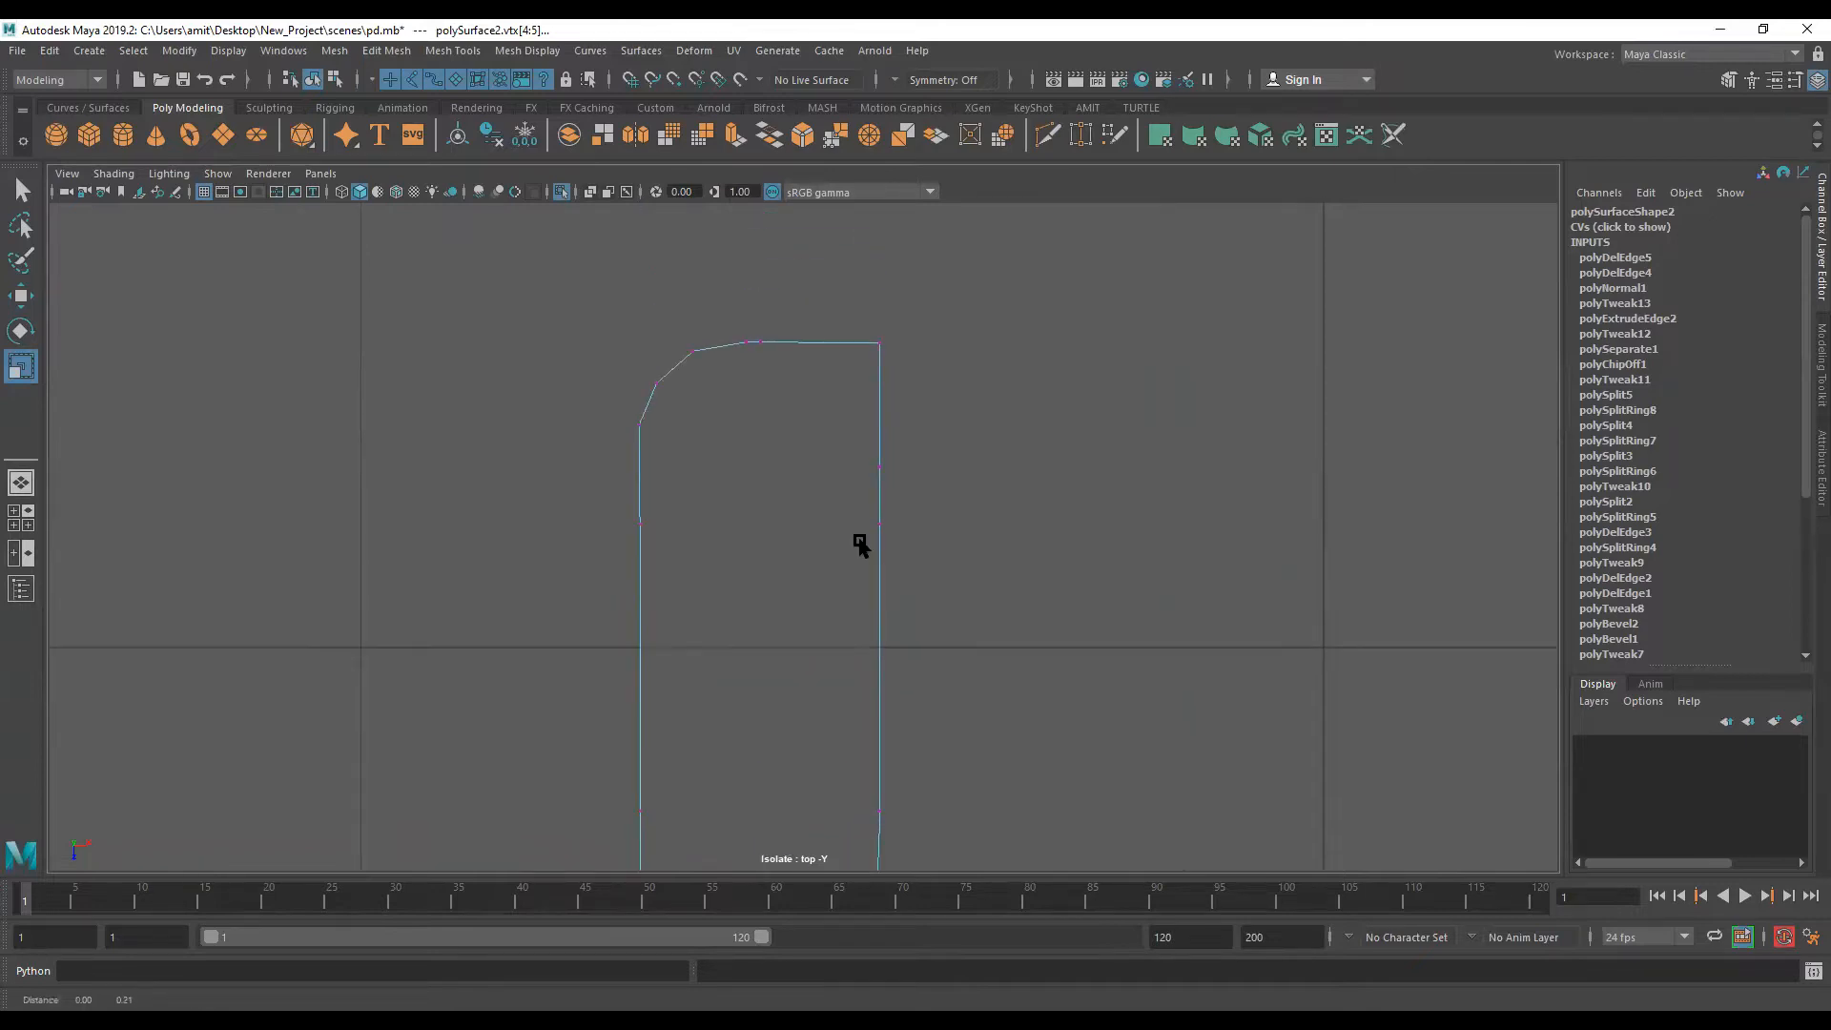
left_click_drag(837, 429, 947, 472)
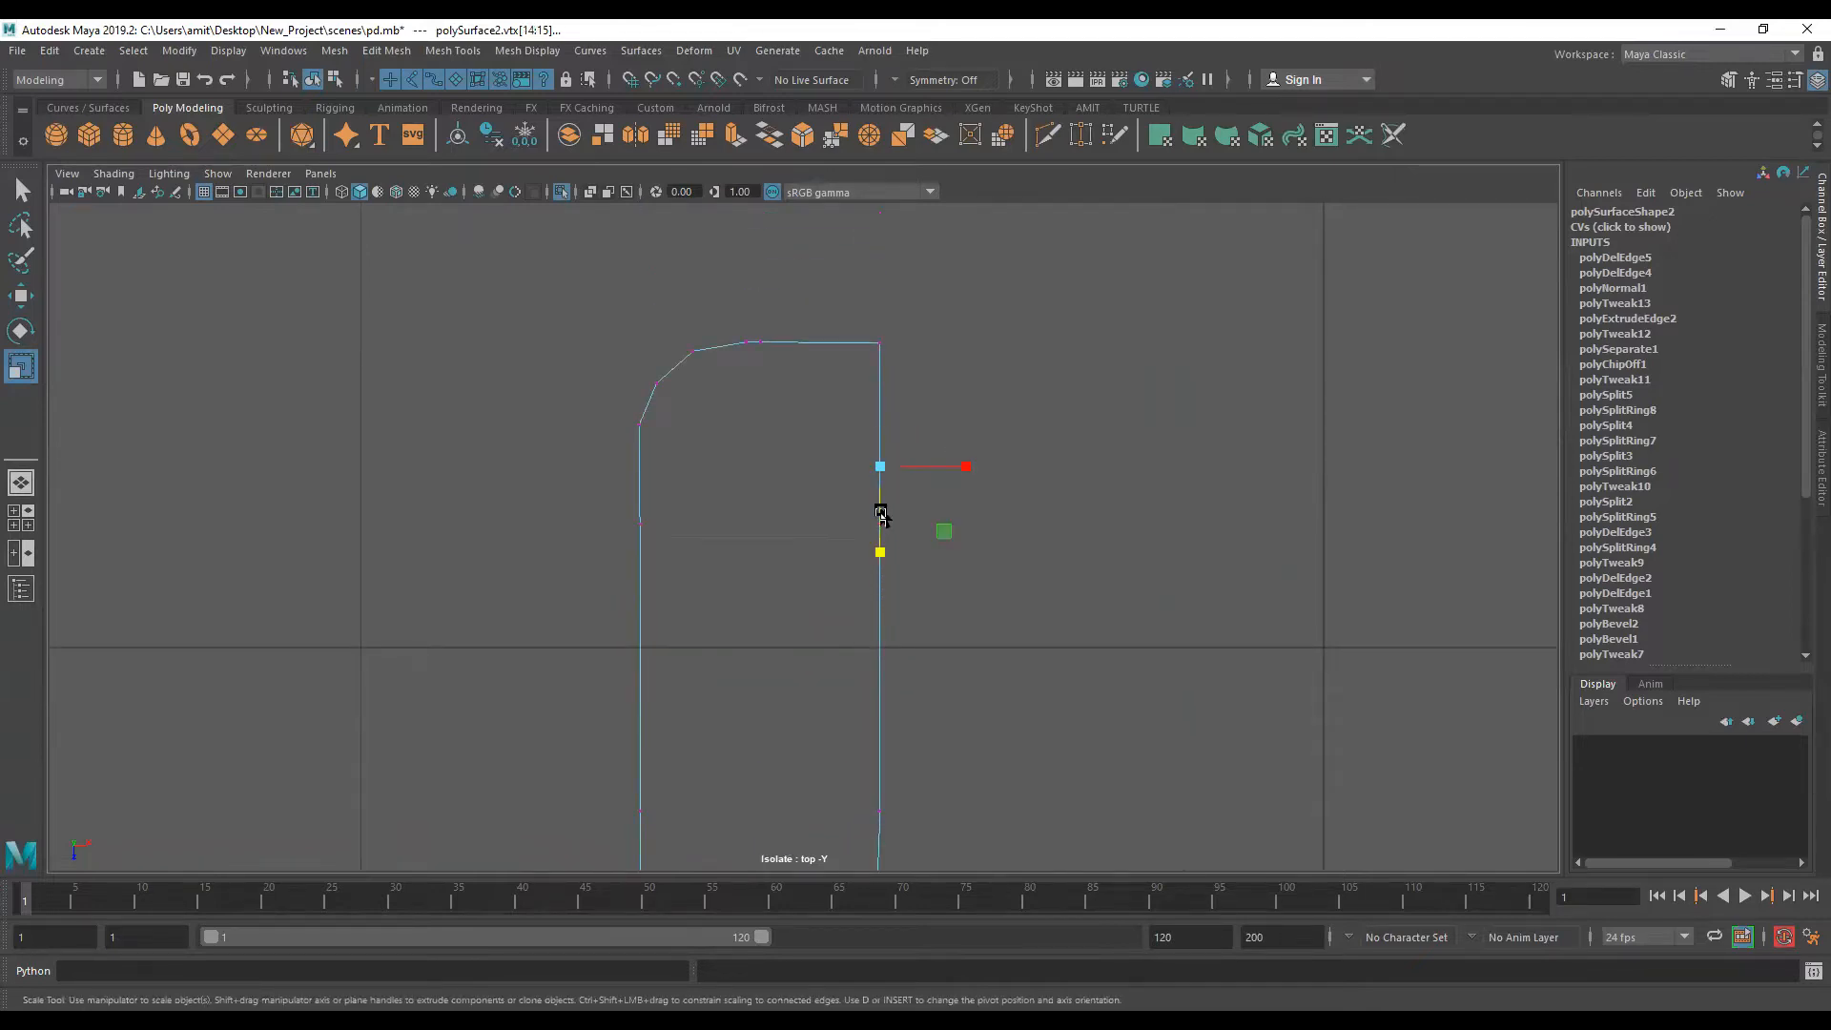
key("w")
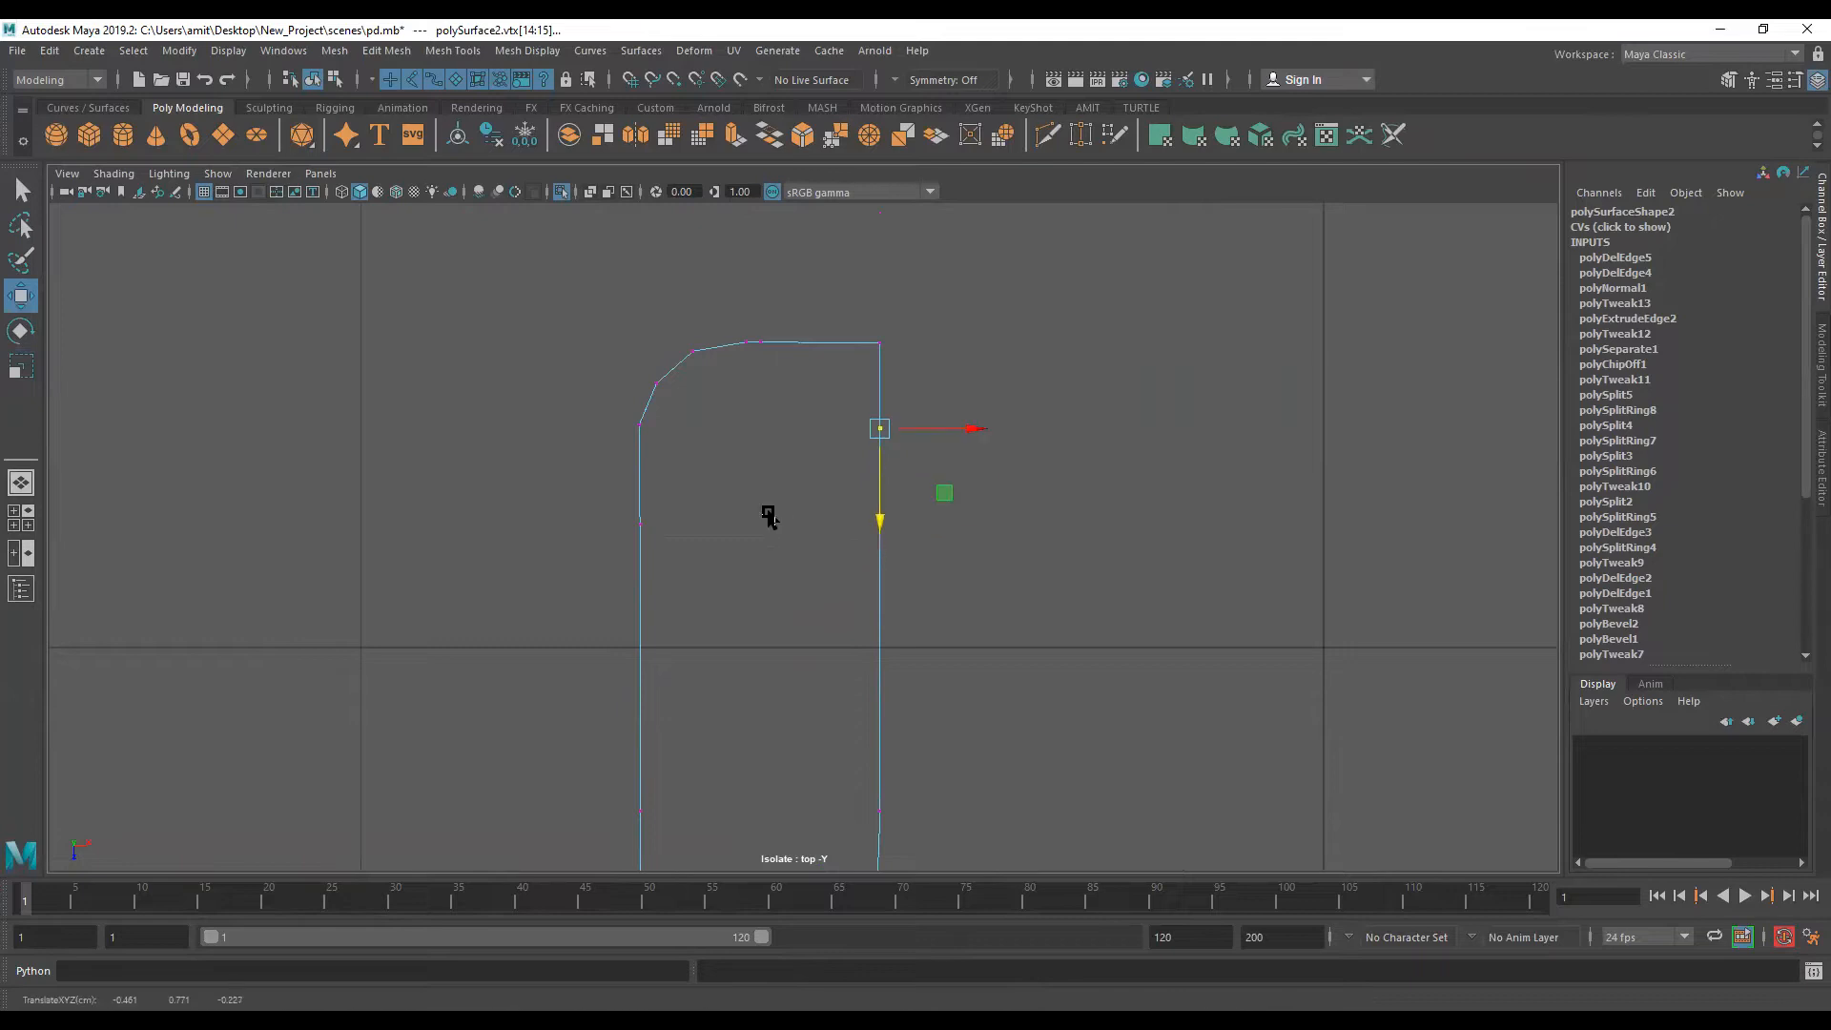
key("r")
Step: Straighten the vertex rows at the upper and lower ends of the outline by flattening them along Z
scroll(813, 485, "down", 5)
scroll(754, 333, "up", 2)
scroll(826, 421, "up", 6)
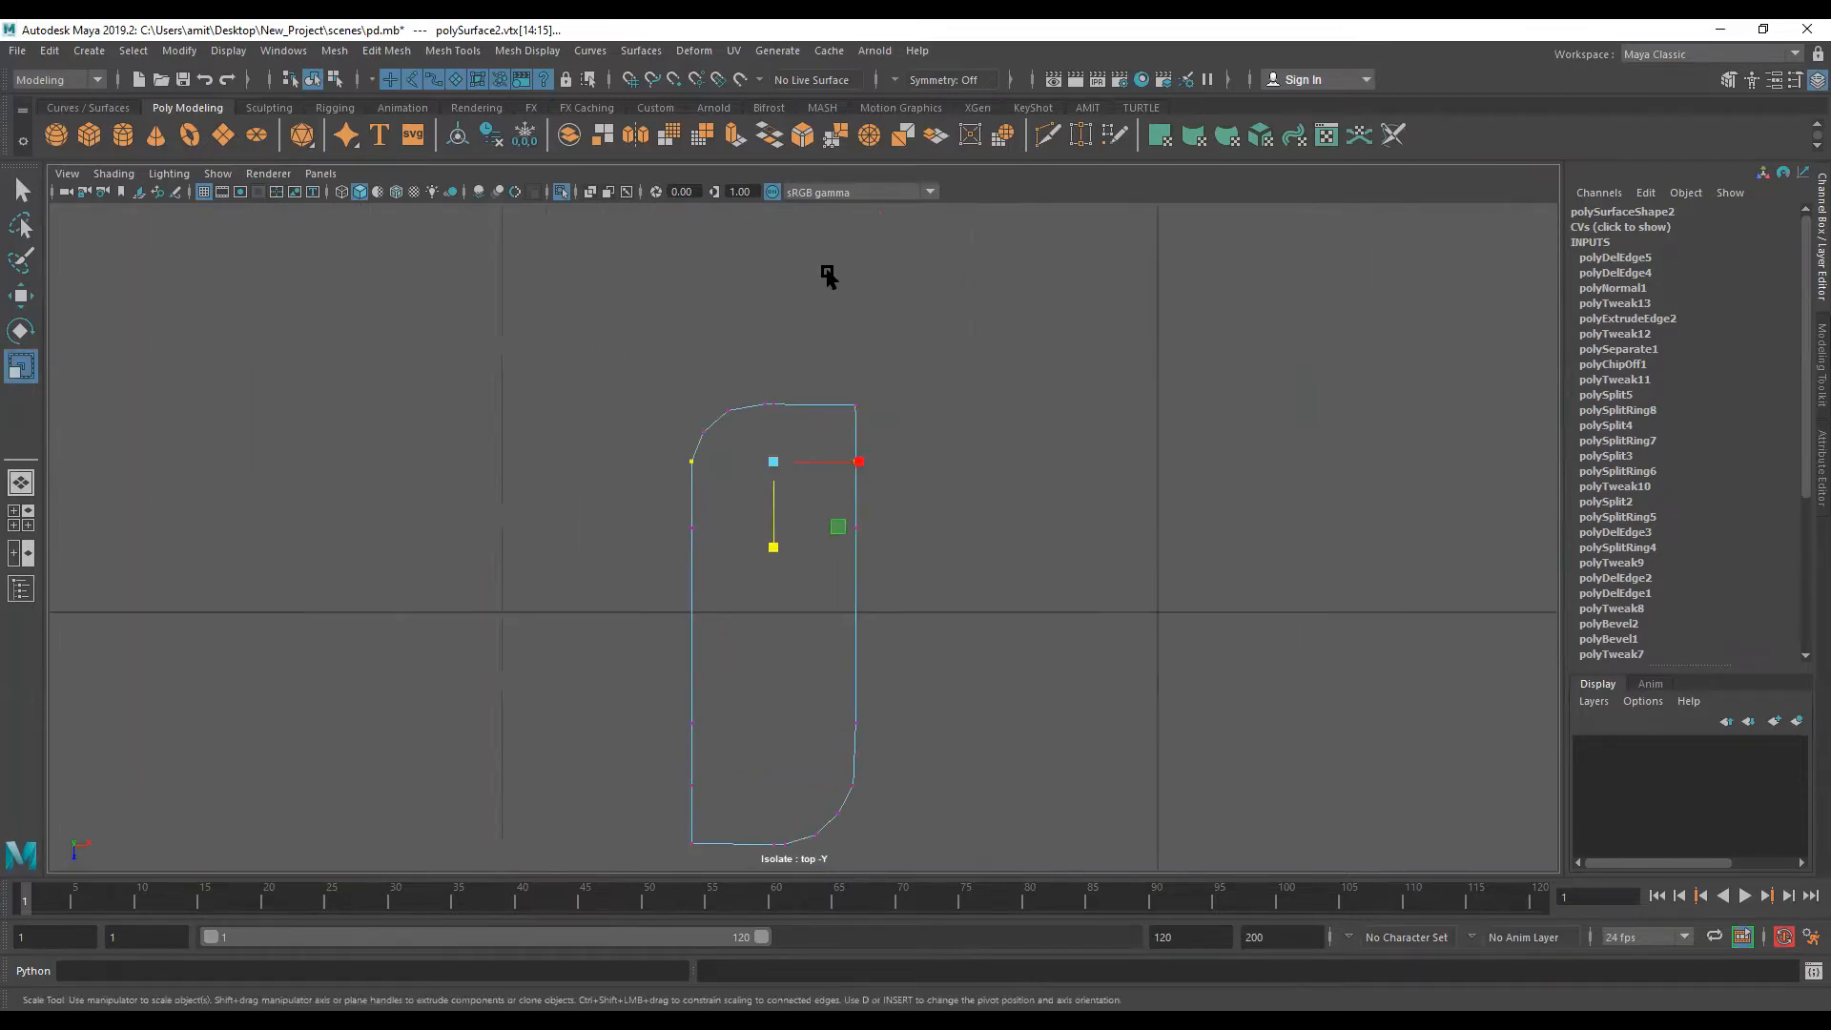
left_click_drag(722, 300, 1007, 375)
middle_click_drag(742, 800, 763, 658)
middle_click_drag(780, 552, 808, 273, "alt")
left_click_drag(852, 659, 828, 722)
middle_click_drag(868, 479, 867, 408)
left_click(862, 417)
scroll(843, 471, "down", 8)
Step: Straighten the vertex columns along both long sides of the outline by scaling them flat along X
middle_click_drag(830, 510, 820, 537, "alt")
scroll(799, 614, "up", 3)
left_click_drag(896, 343, 800, 624)
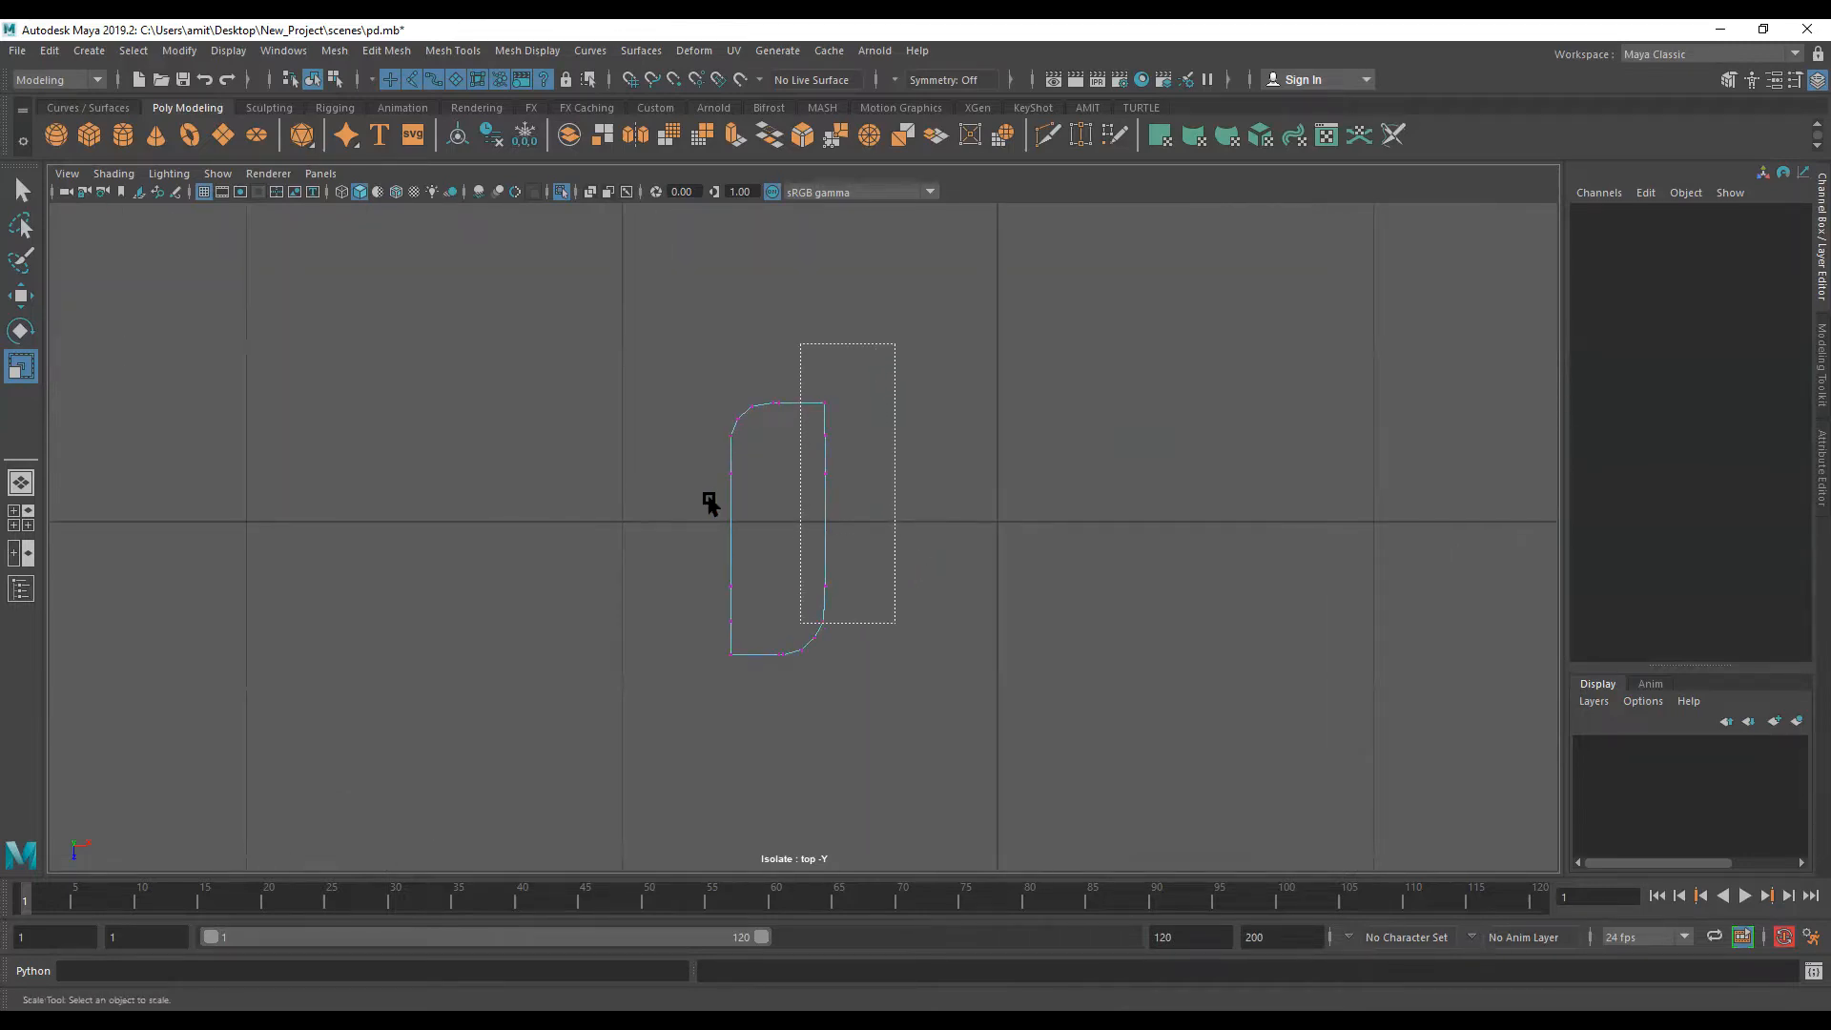
middle_click_drag(709, 500, 707, 467)
left_click_drag(707, 431, 749, 726)
middle_click_drag(696, 561, 844, 462)
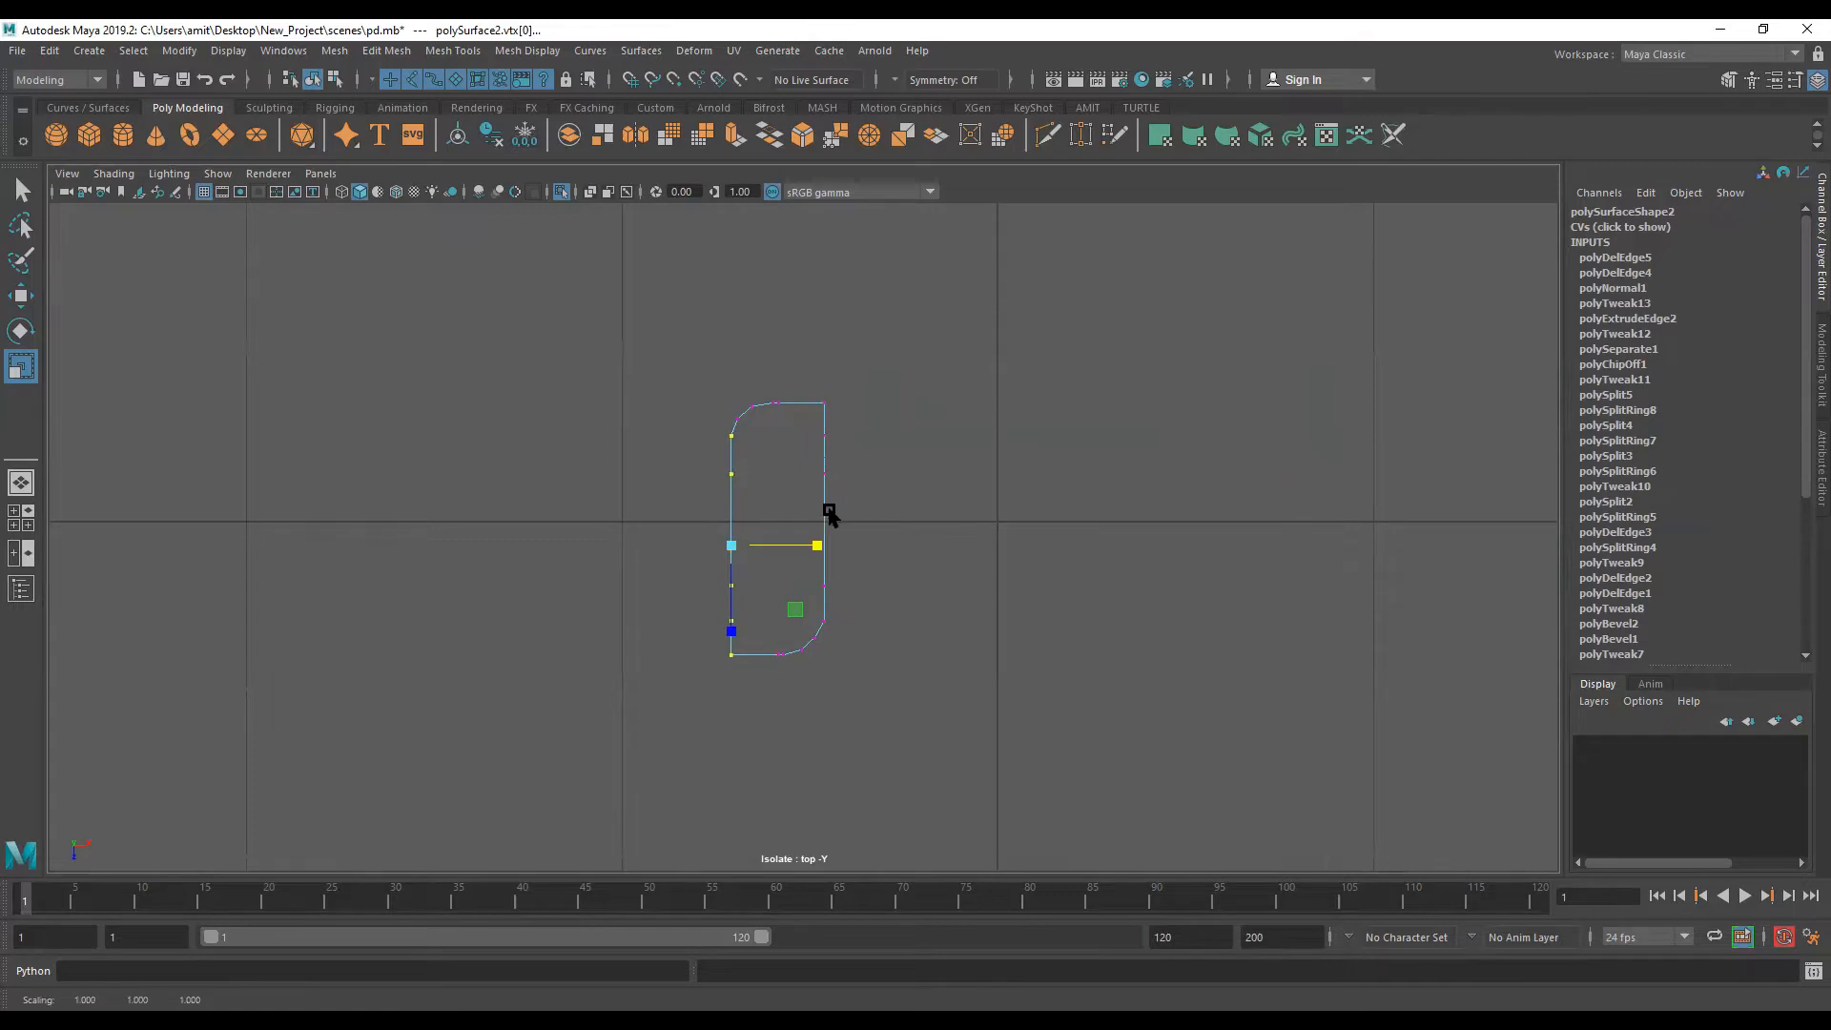
Step: Return the ring to object mode, undo the accidental change and switch back to the perspective view
right_click(809, 610)
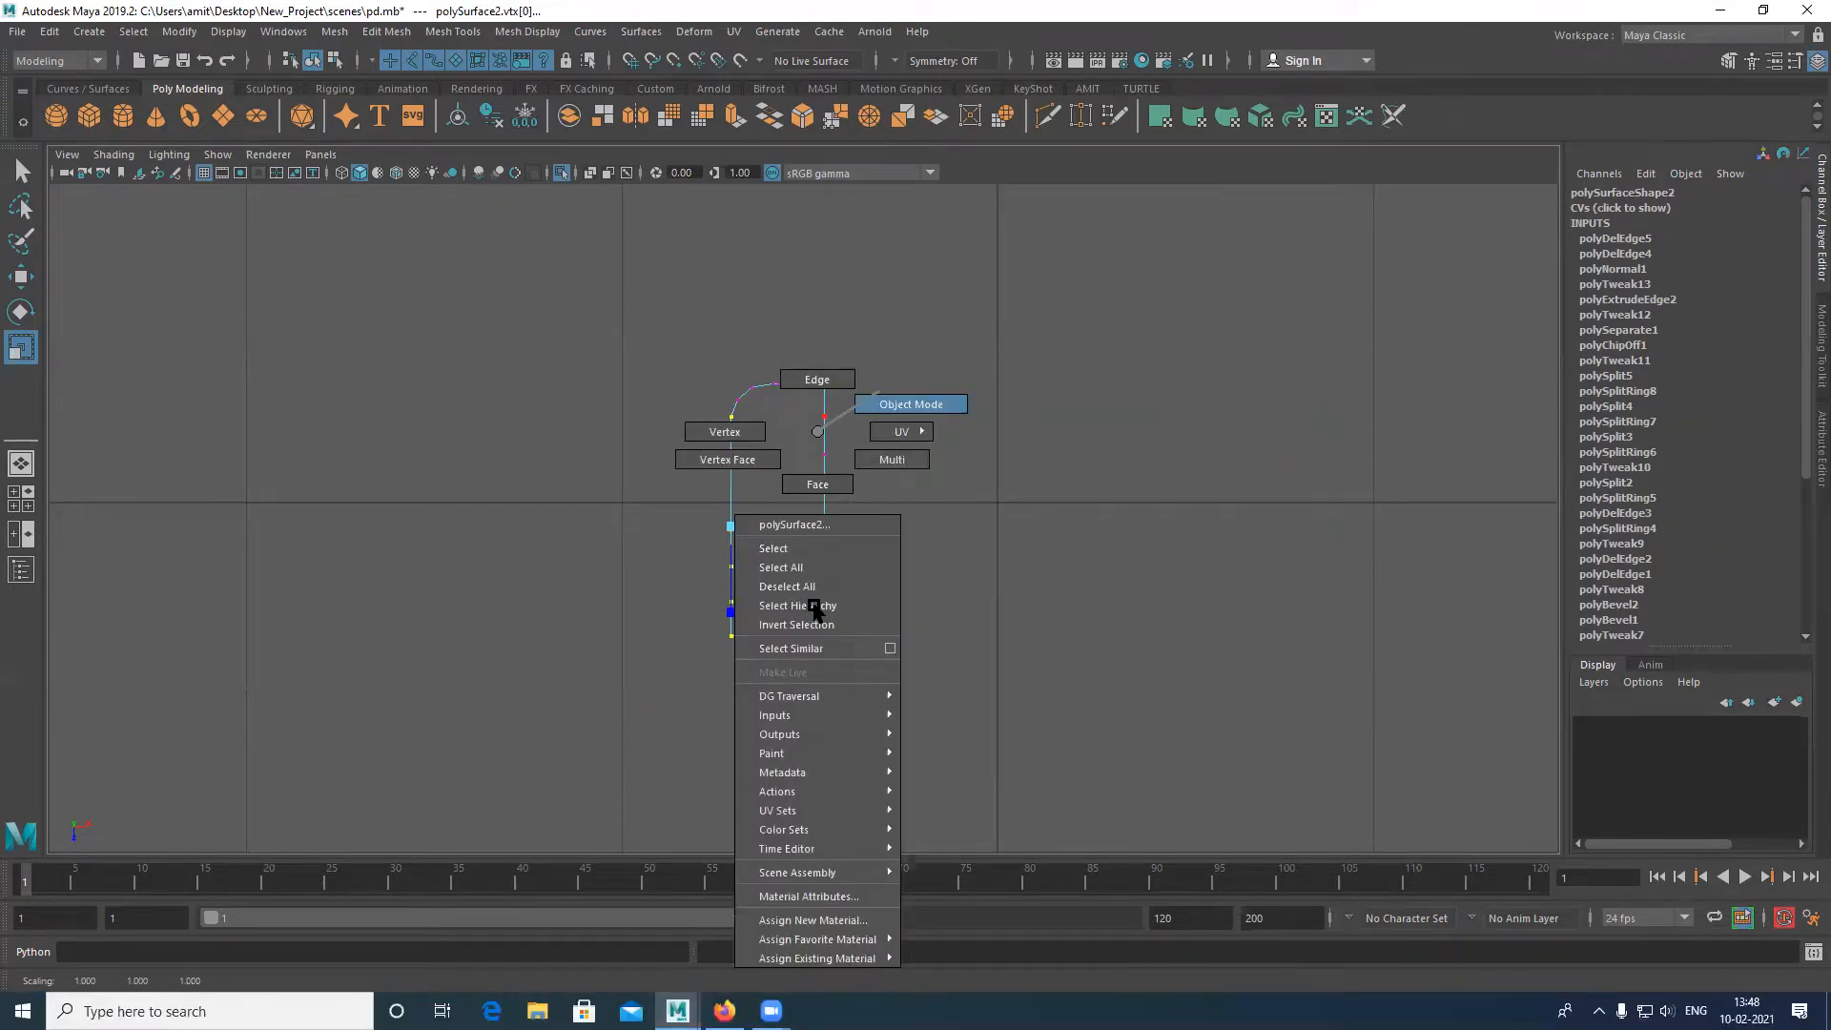
right_click_drag(817, 431, 878, 391)
left_click(835, 544)
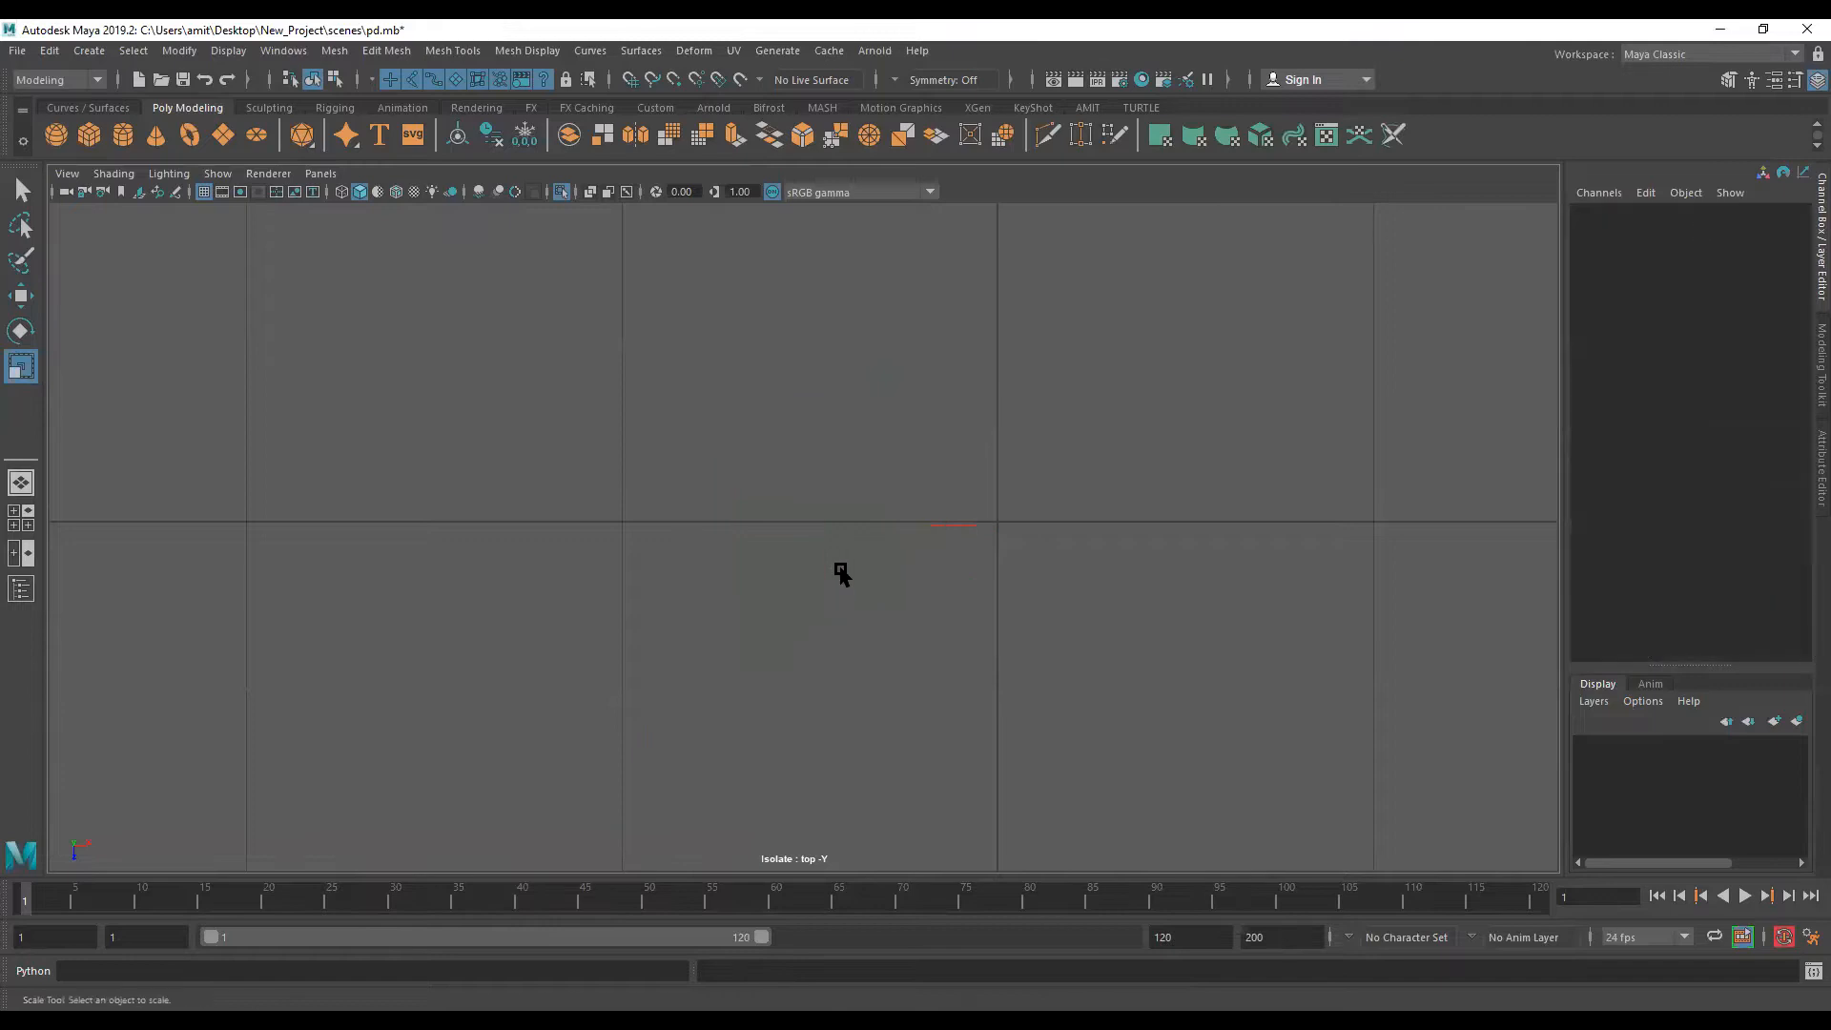
key("ctrl+z")
key("space")
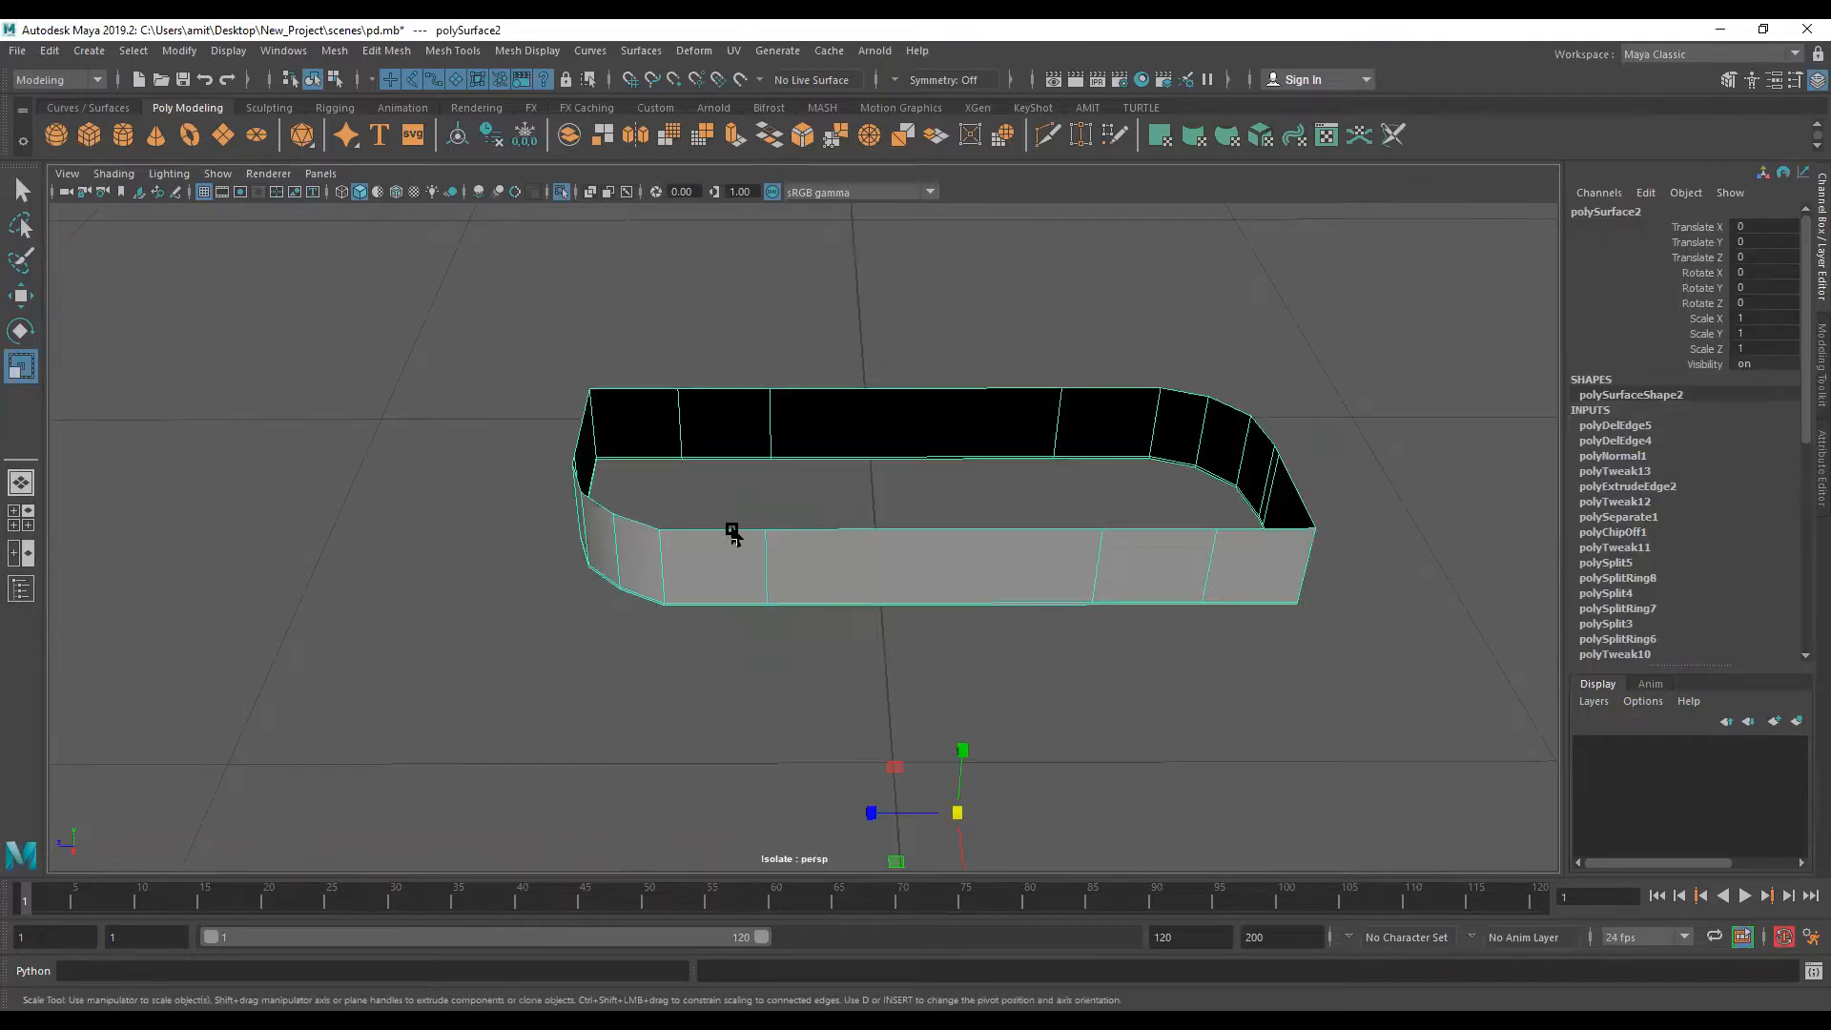
Step: Extrude the ring's upper border edge loop inward in the wireframe top view, narrowing it to match the reference's first inner outline
right_click(843, 506)
right_click_drag(842, 485, 841, 433)
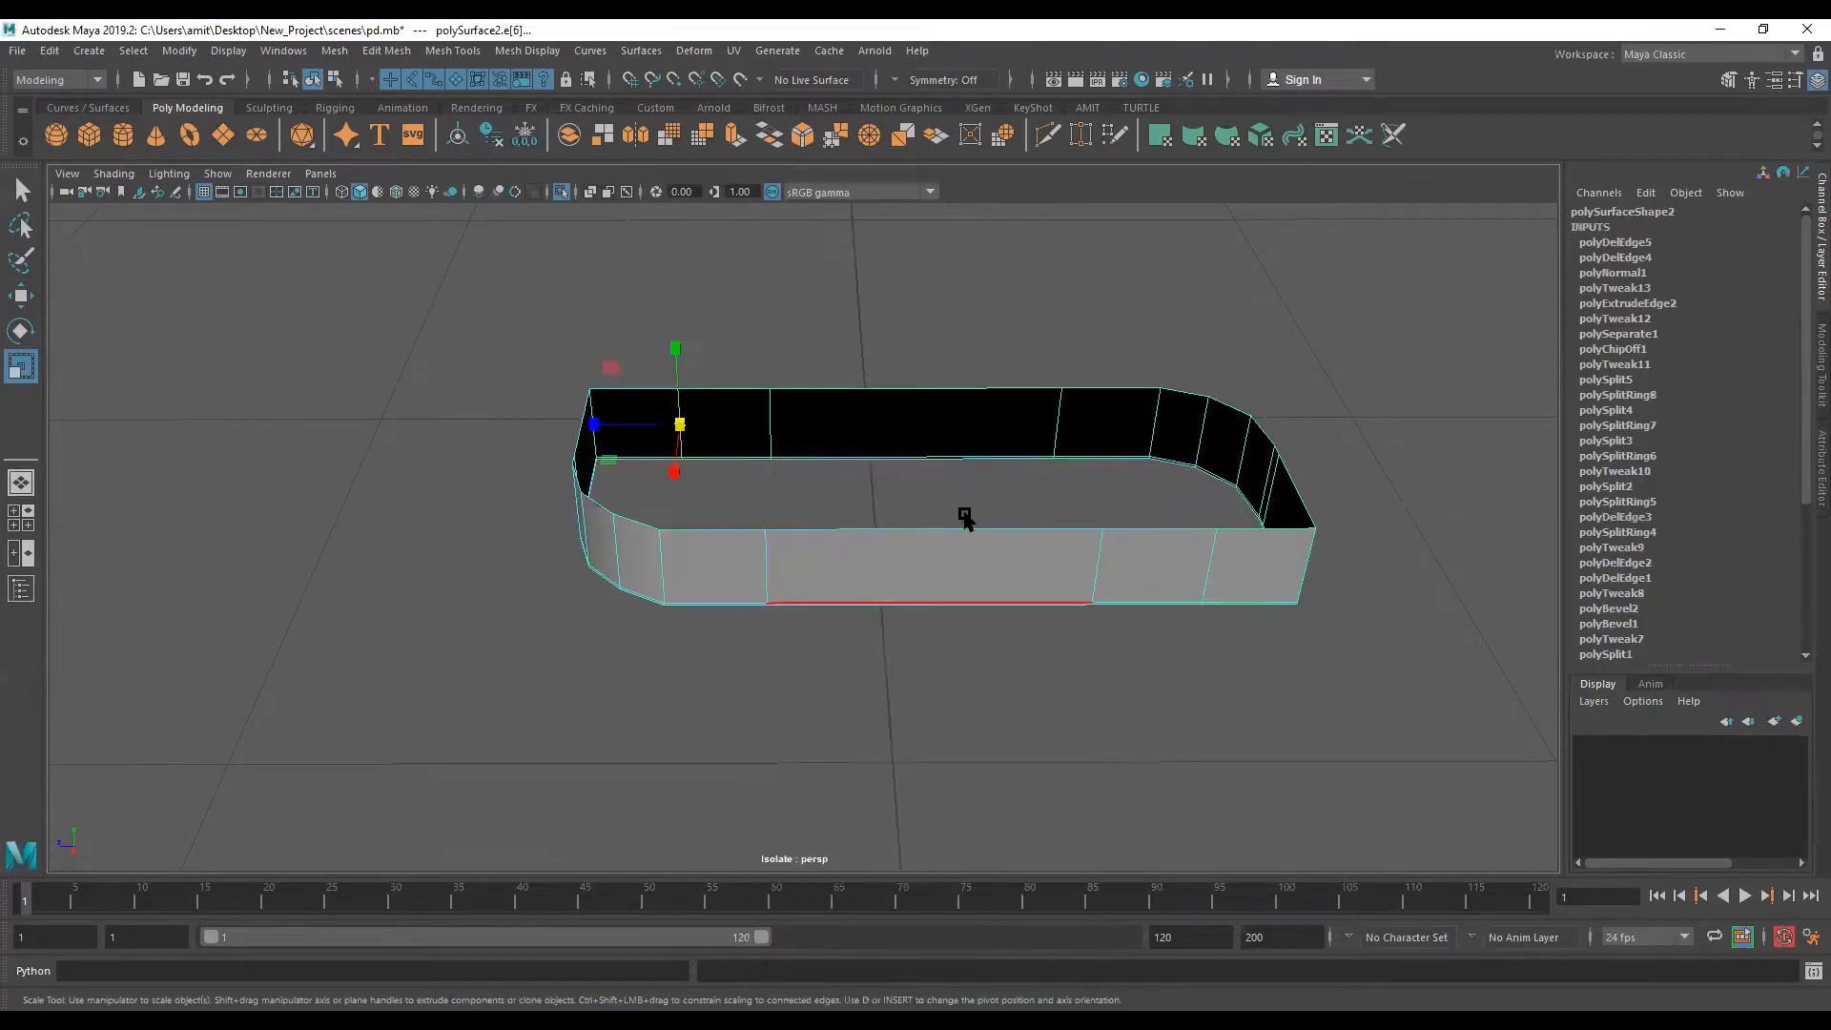
double_click(965, 498)
left_click_drag(965, 499, 858, 495, "alt")
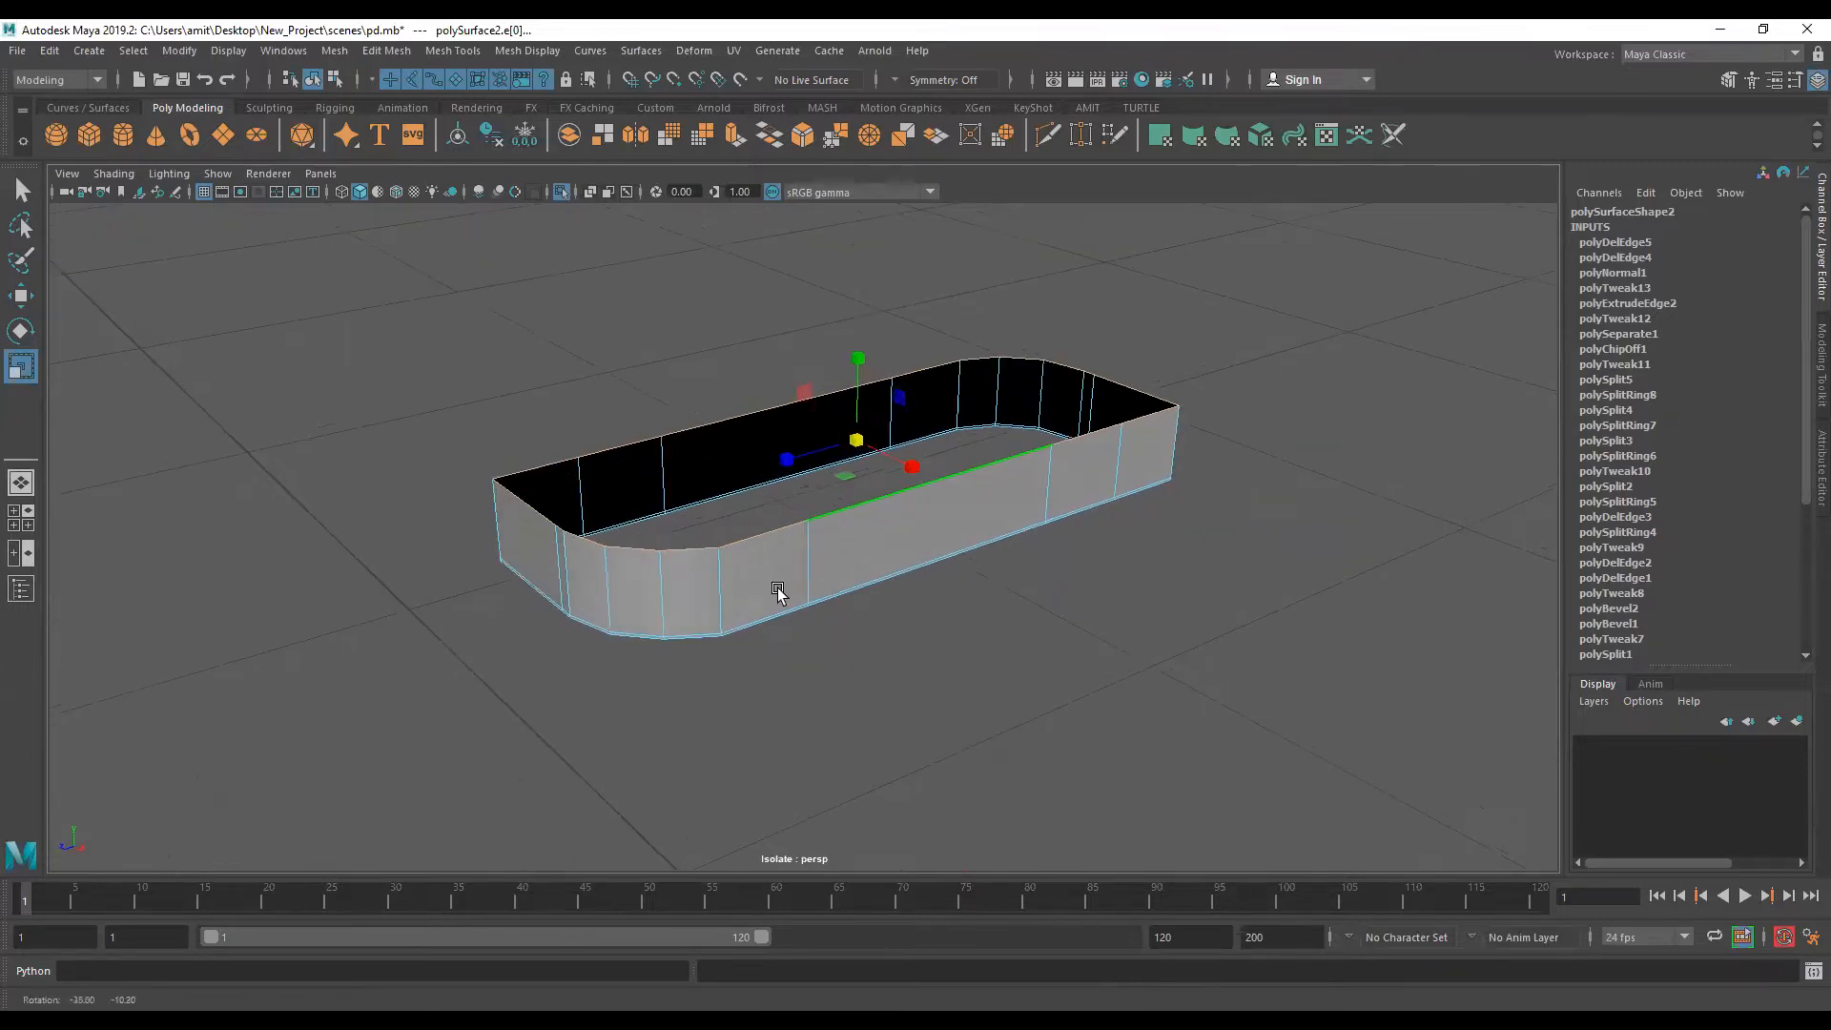
key("space")
scroll(767, 579, "up", 3)
scroll(733, 281, "up", 2)
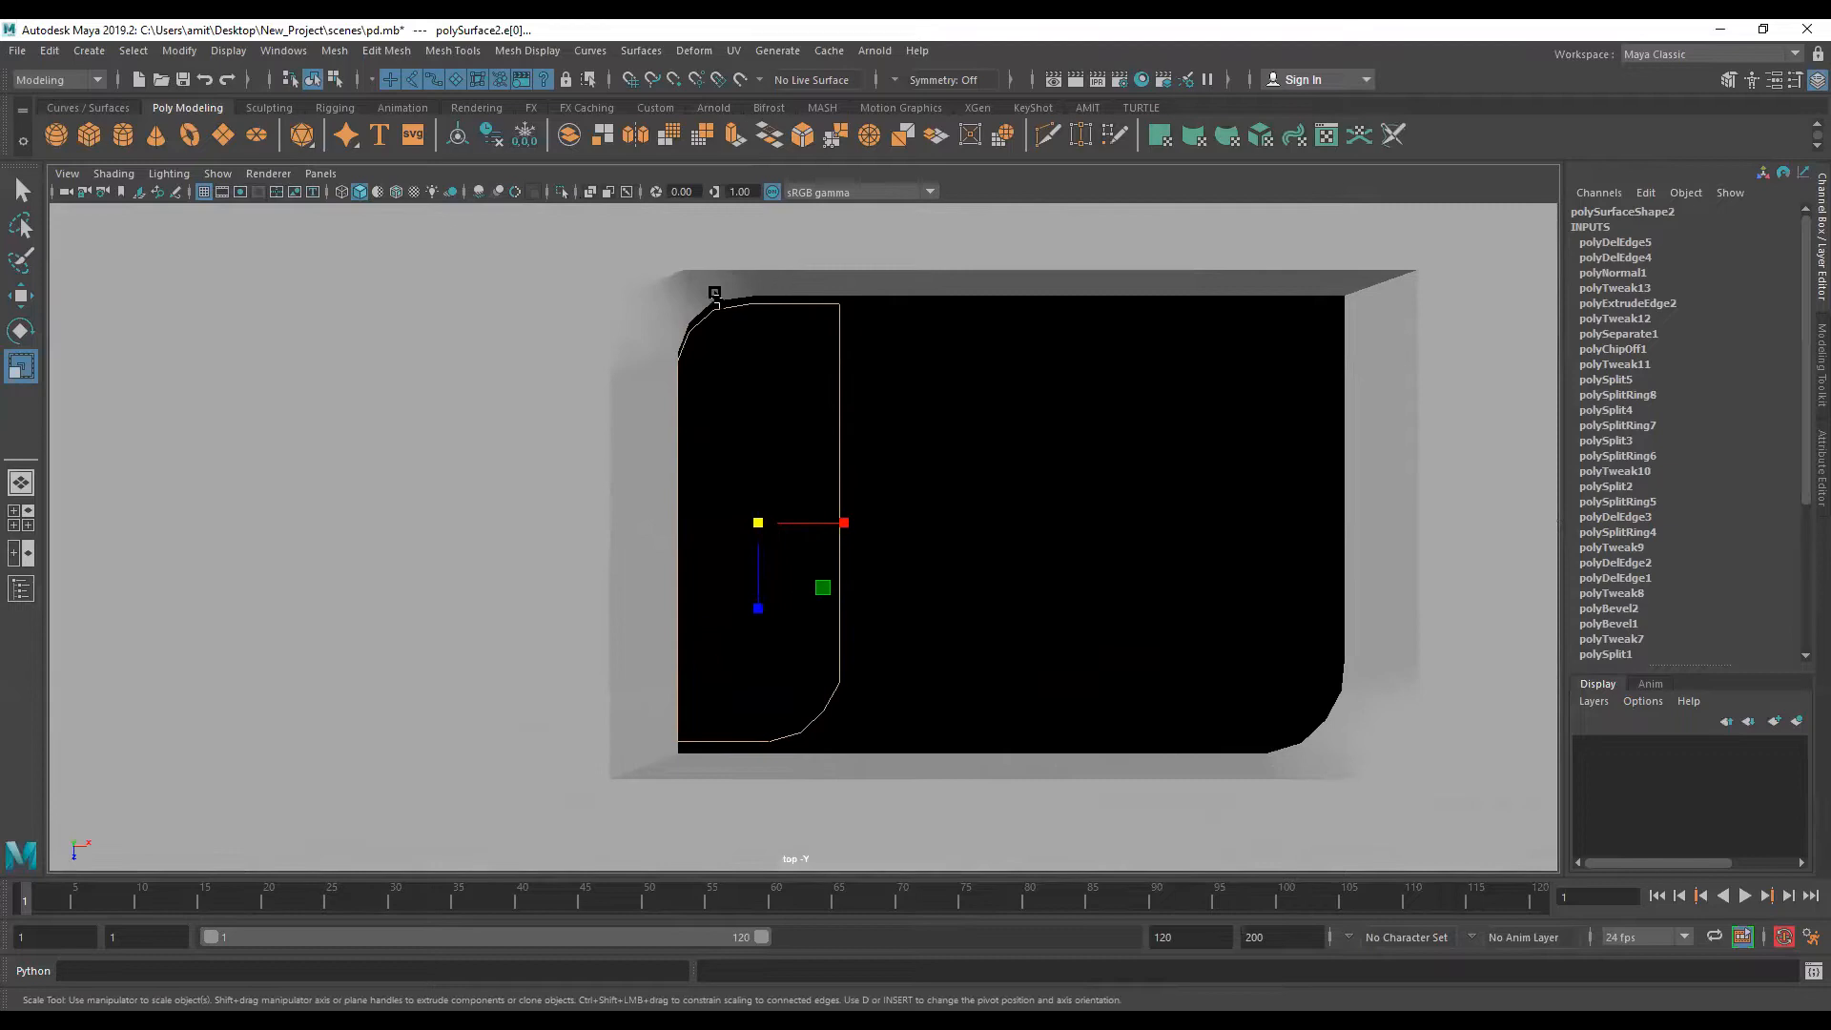
key("4")
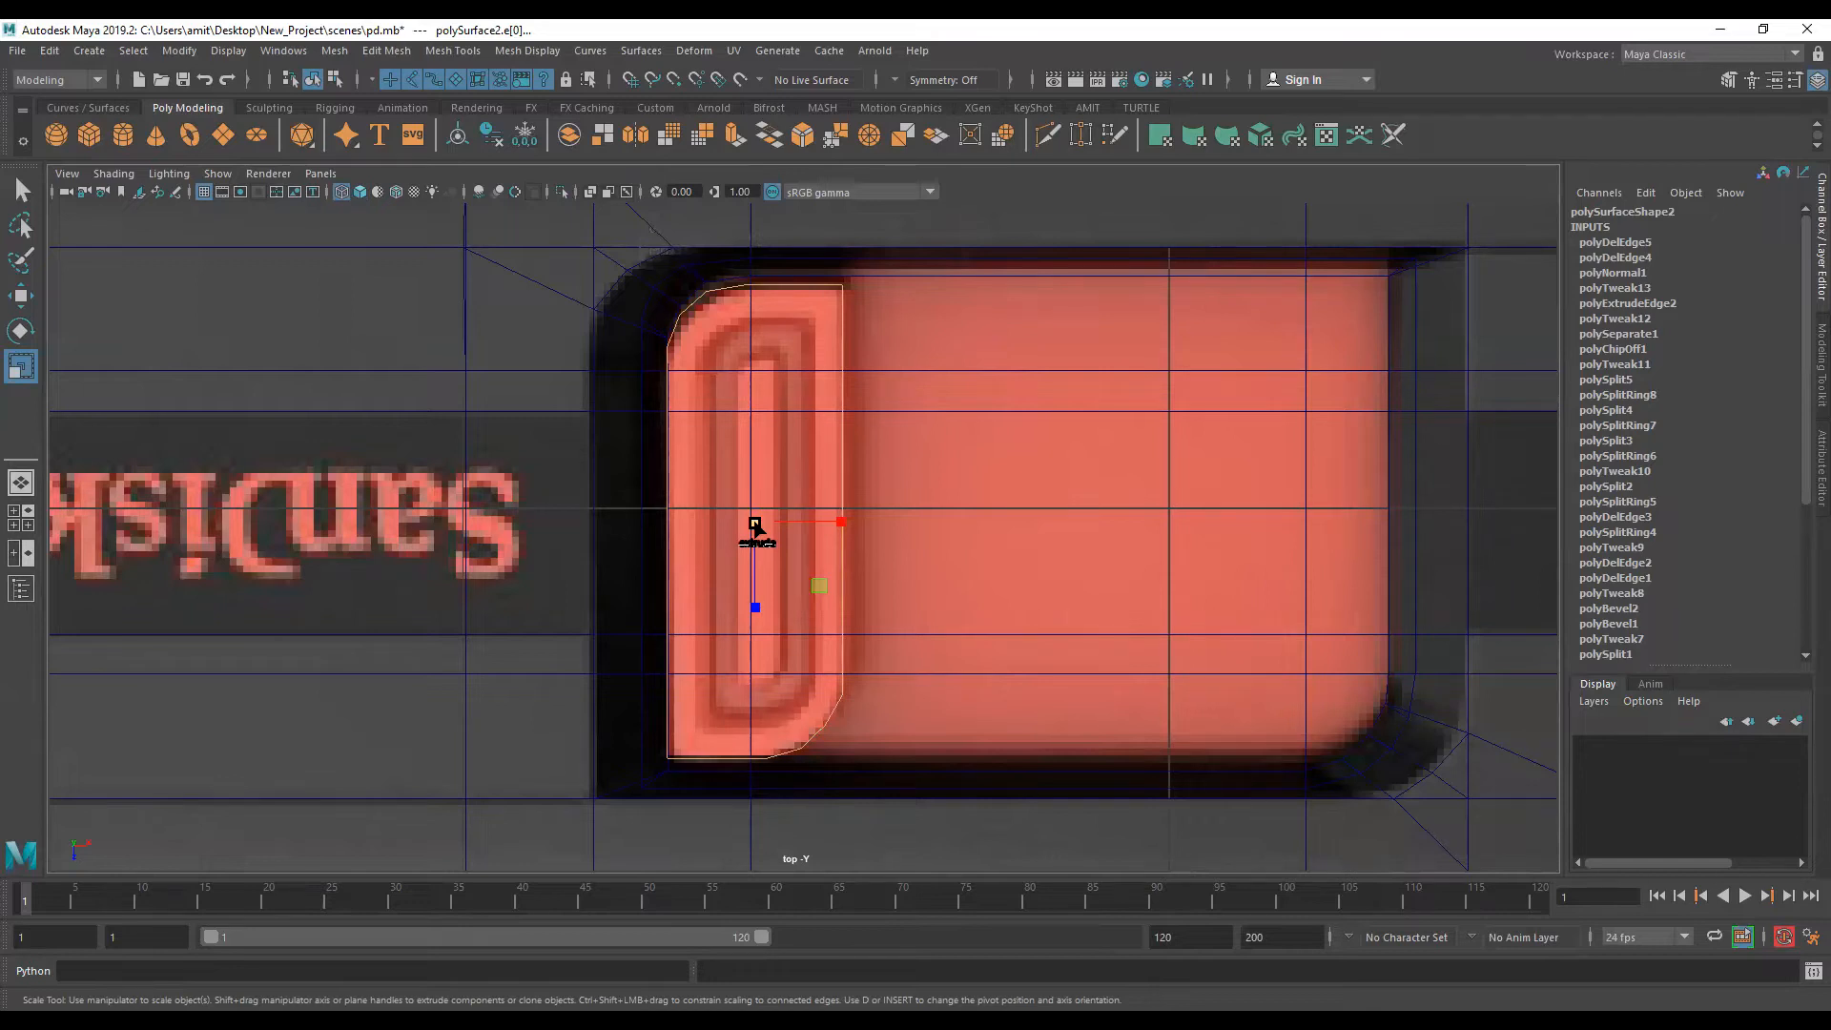
left_click_drag(757, 524, 722, 532, "shift")
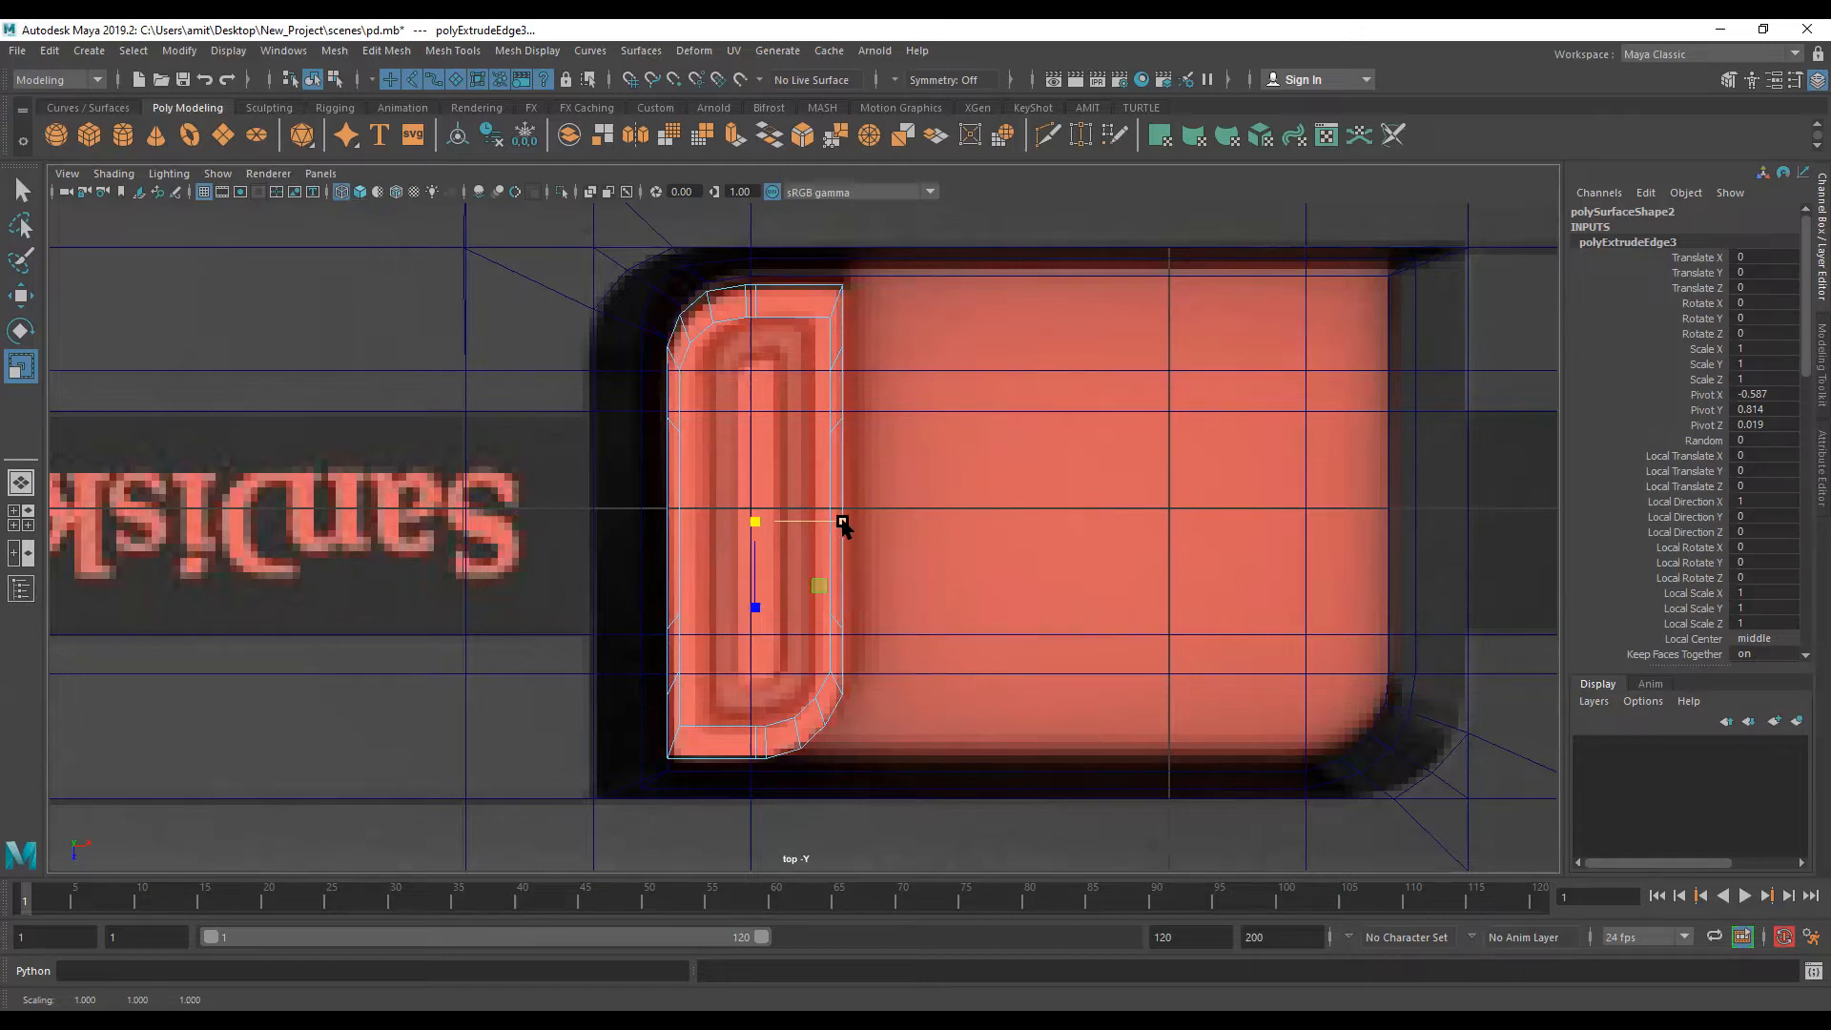
left_click_drag(843, 523, 830, 525)
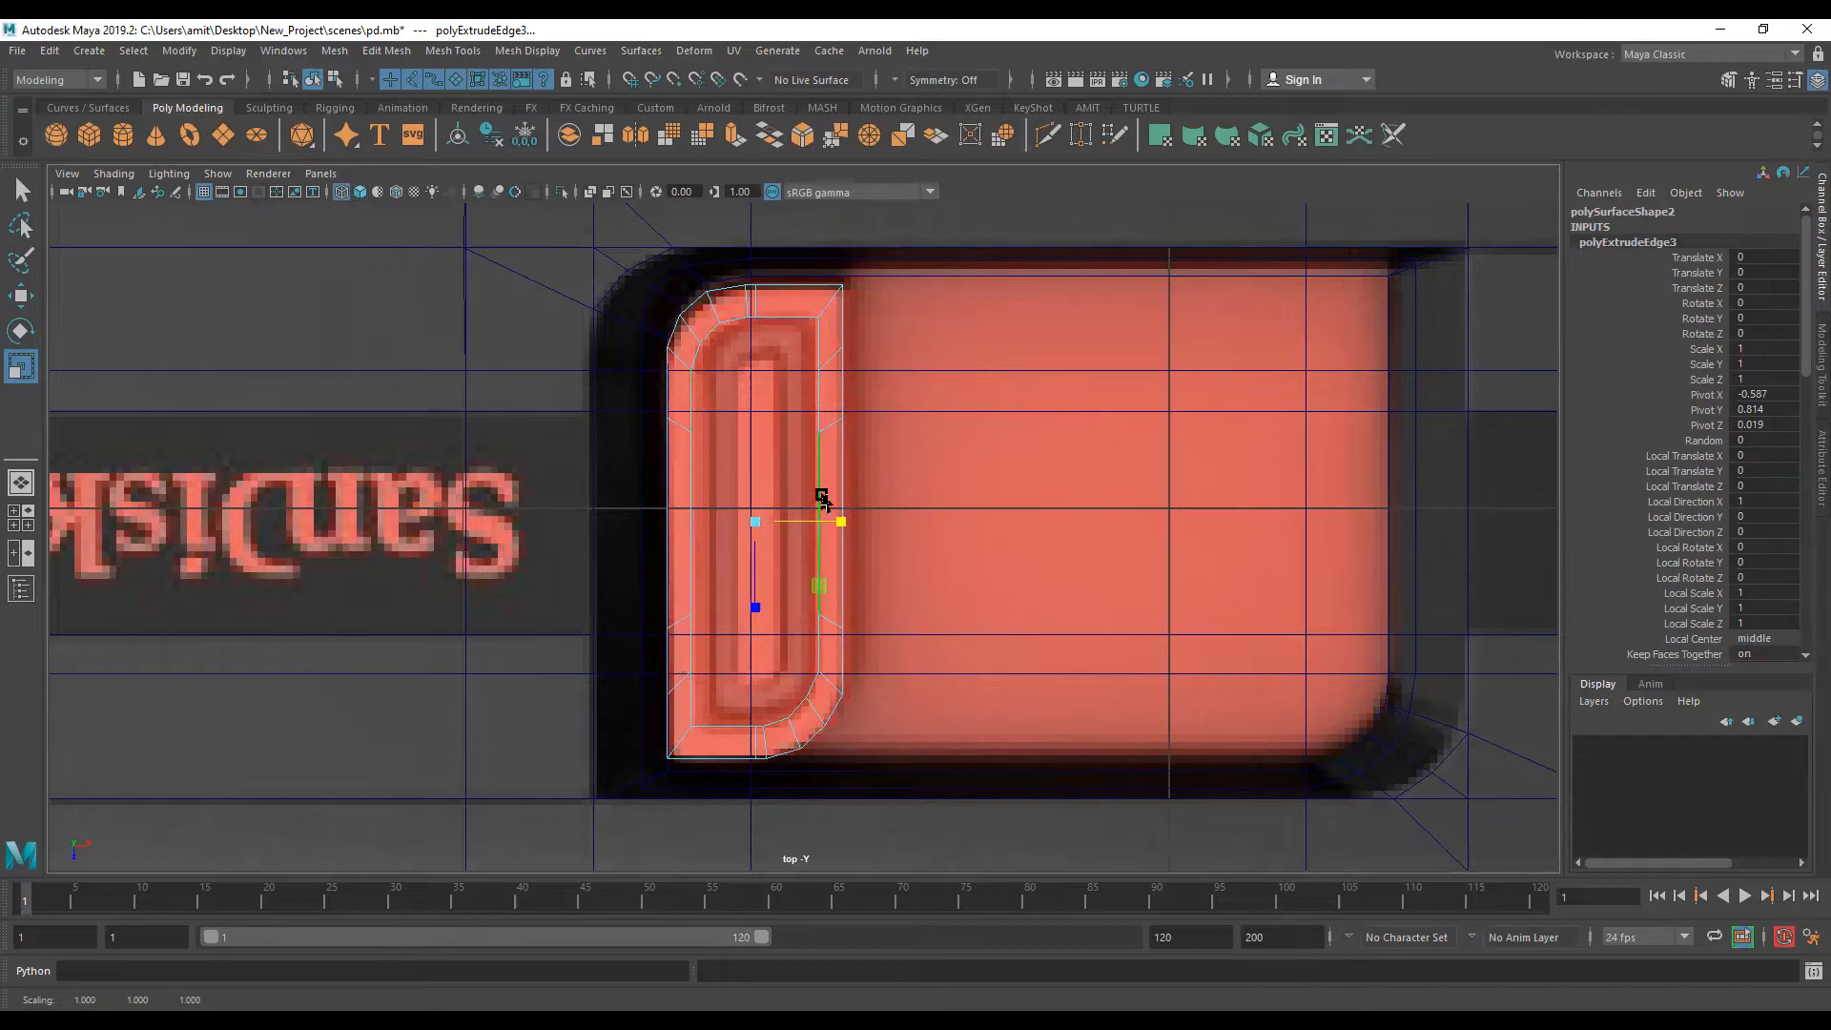
left_click_drag(838, 521, 832, 520)
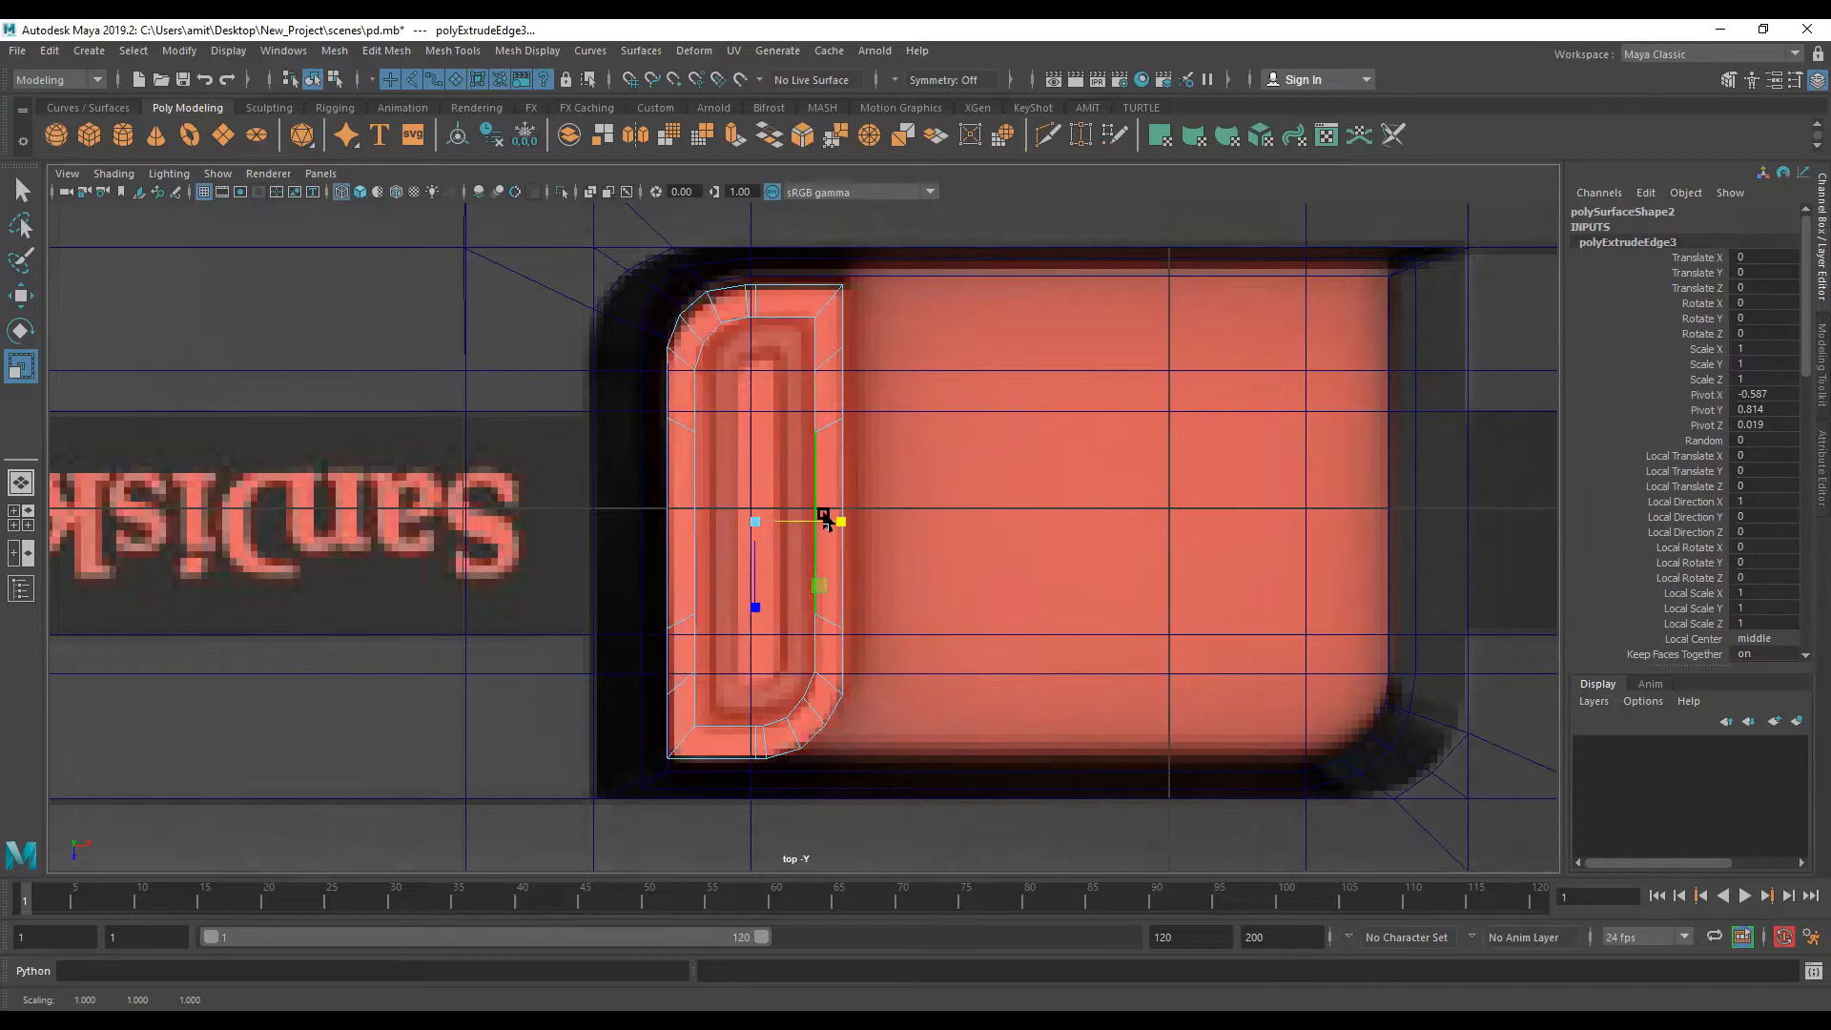
Step: Extrude the inner border loop inward again and narrow it to fit the reference's central slot
left_click(751, 607)
left_click_drag(758, 525, 717, 539, "shift")
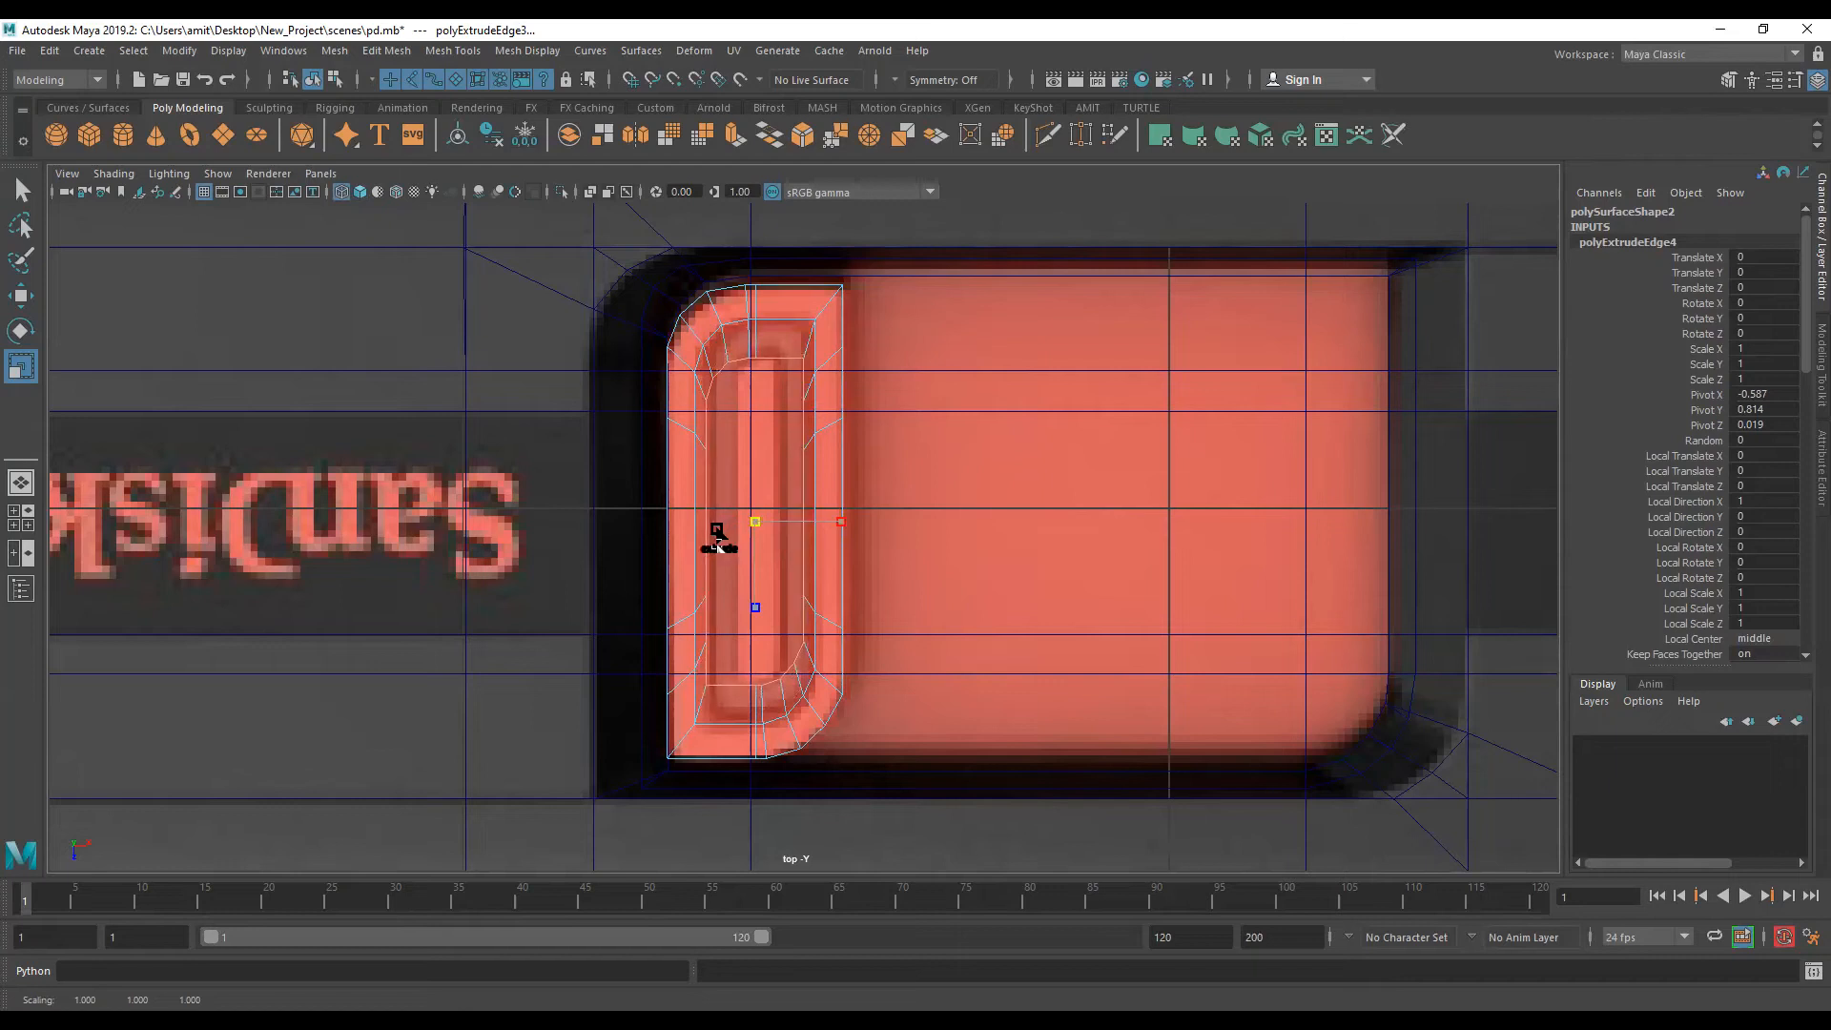
left_click_drag(841, 520, 789, 524)
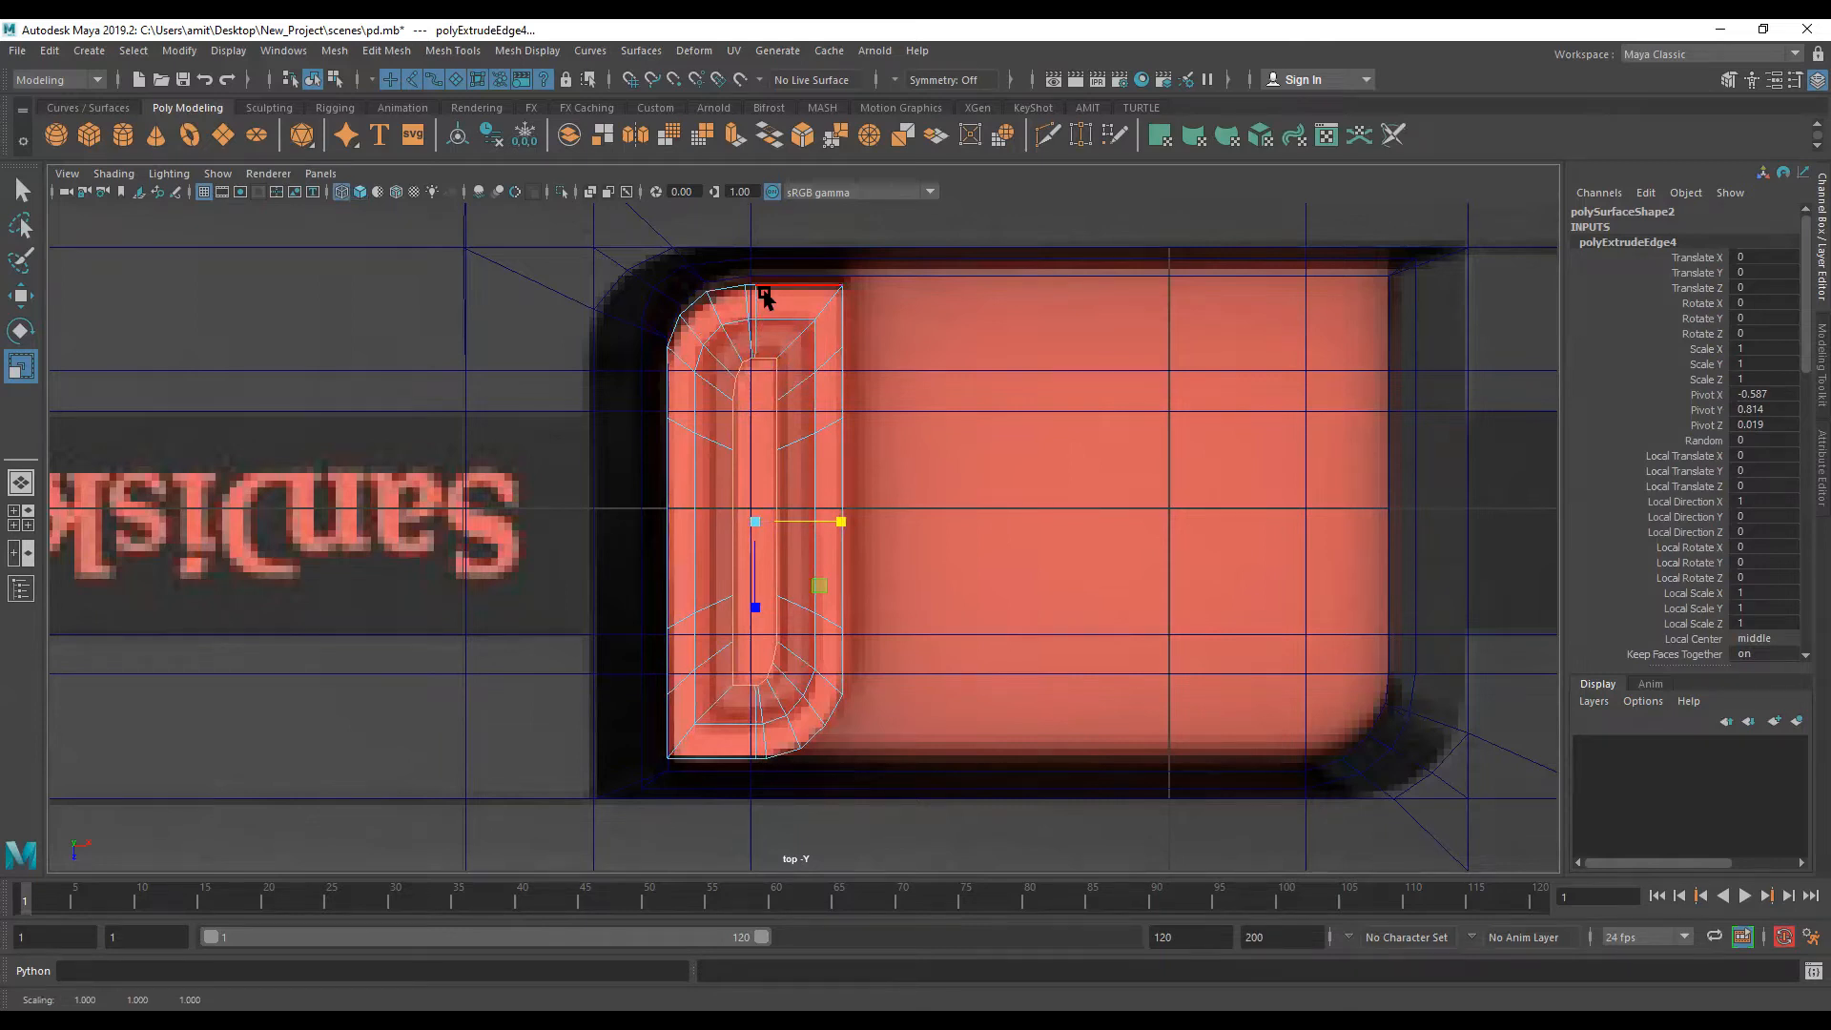
Step: Move the inner loop's vertex at the upper-left rounded corner to fit the reference's central slot outline
scroll(733, 342, "up", 4)
middle_click_drag(740, 337, 755, 530, "alt")
scroll(747, 524, "up", 6)
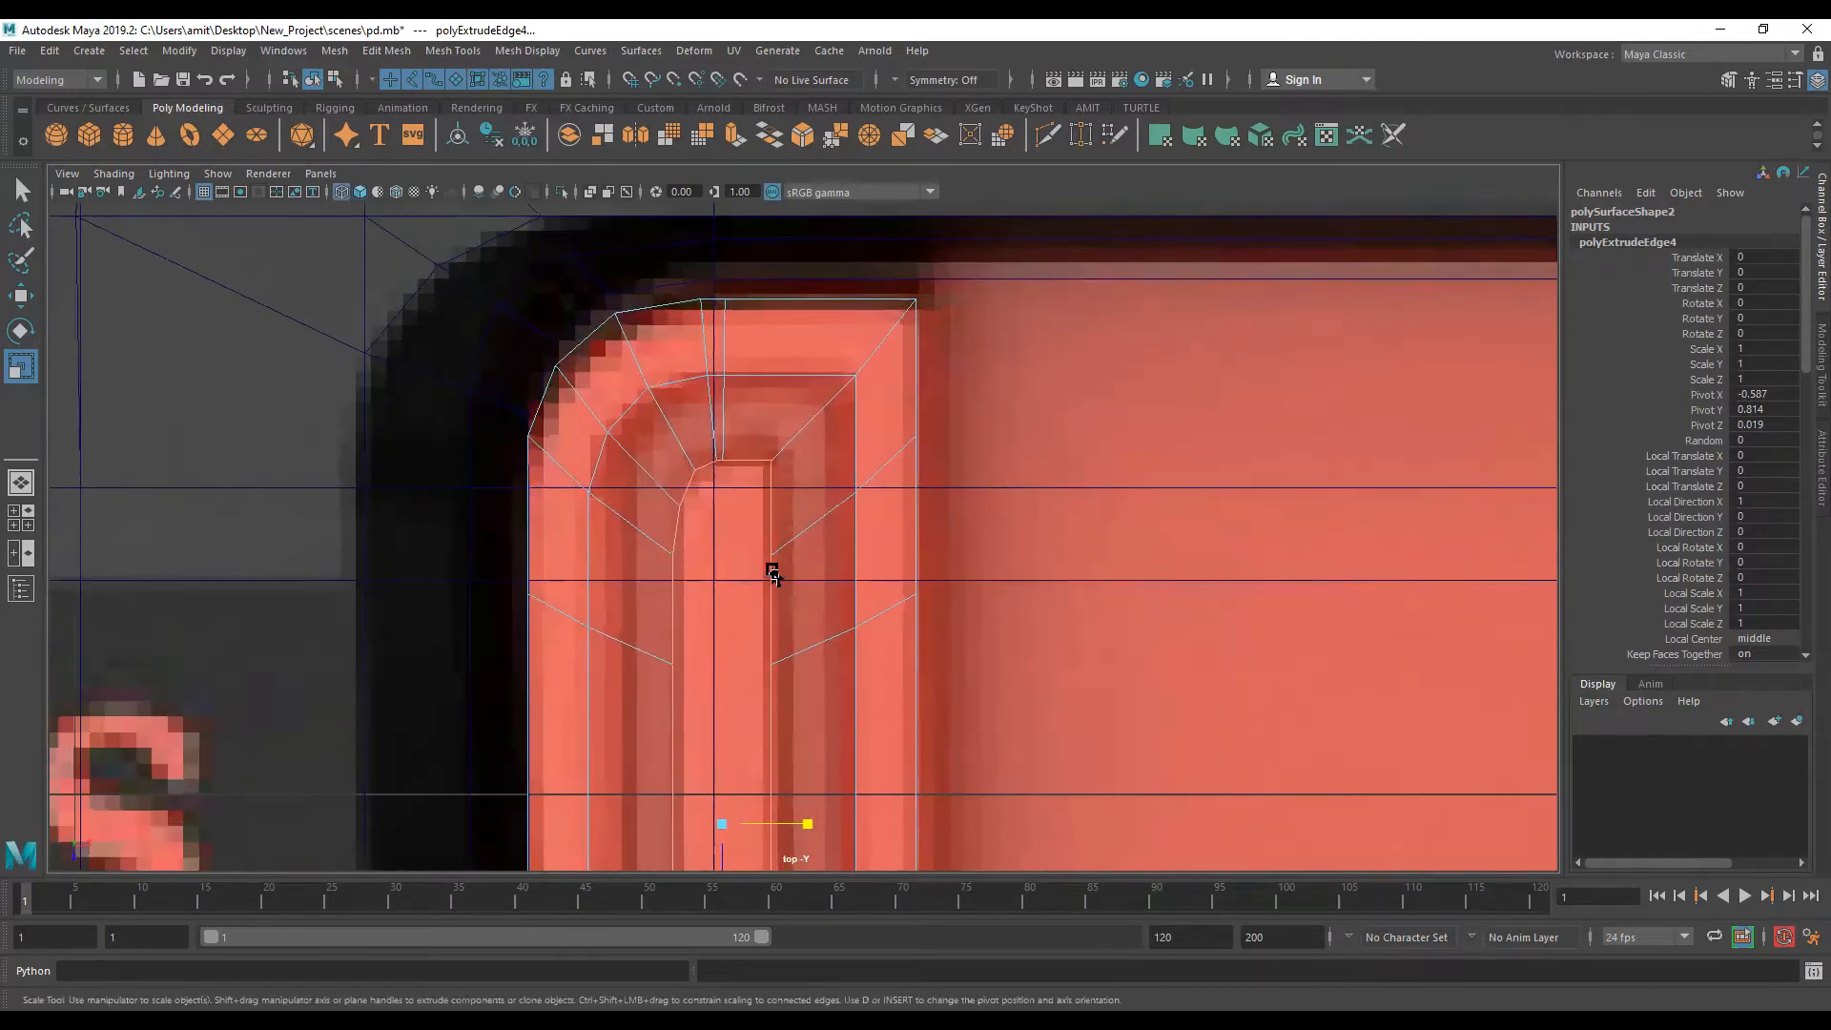
scroll(758, 569, "up", 4)
right_click_drag(706, 683, 692, 671)
left_click(689, 669)
key("w")
mouse_move(670, 657)
left_mouse_down()
mouse_move(670, 618)
mouse_move(661, 777)
mouse_move(654, 645)
left_mouse_up()
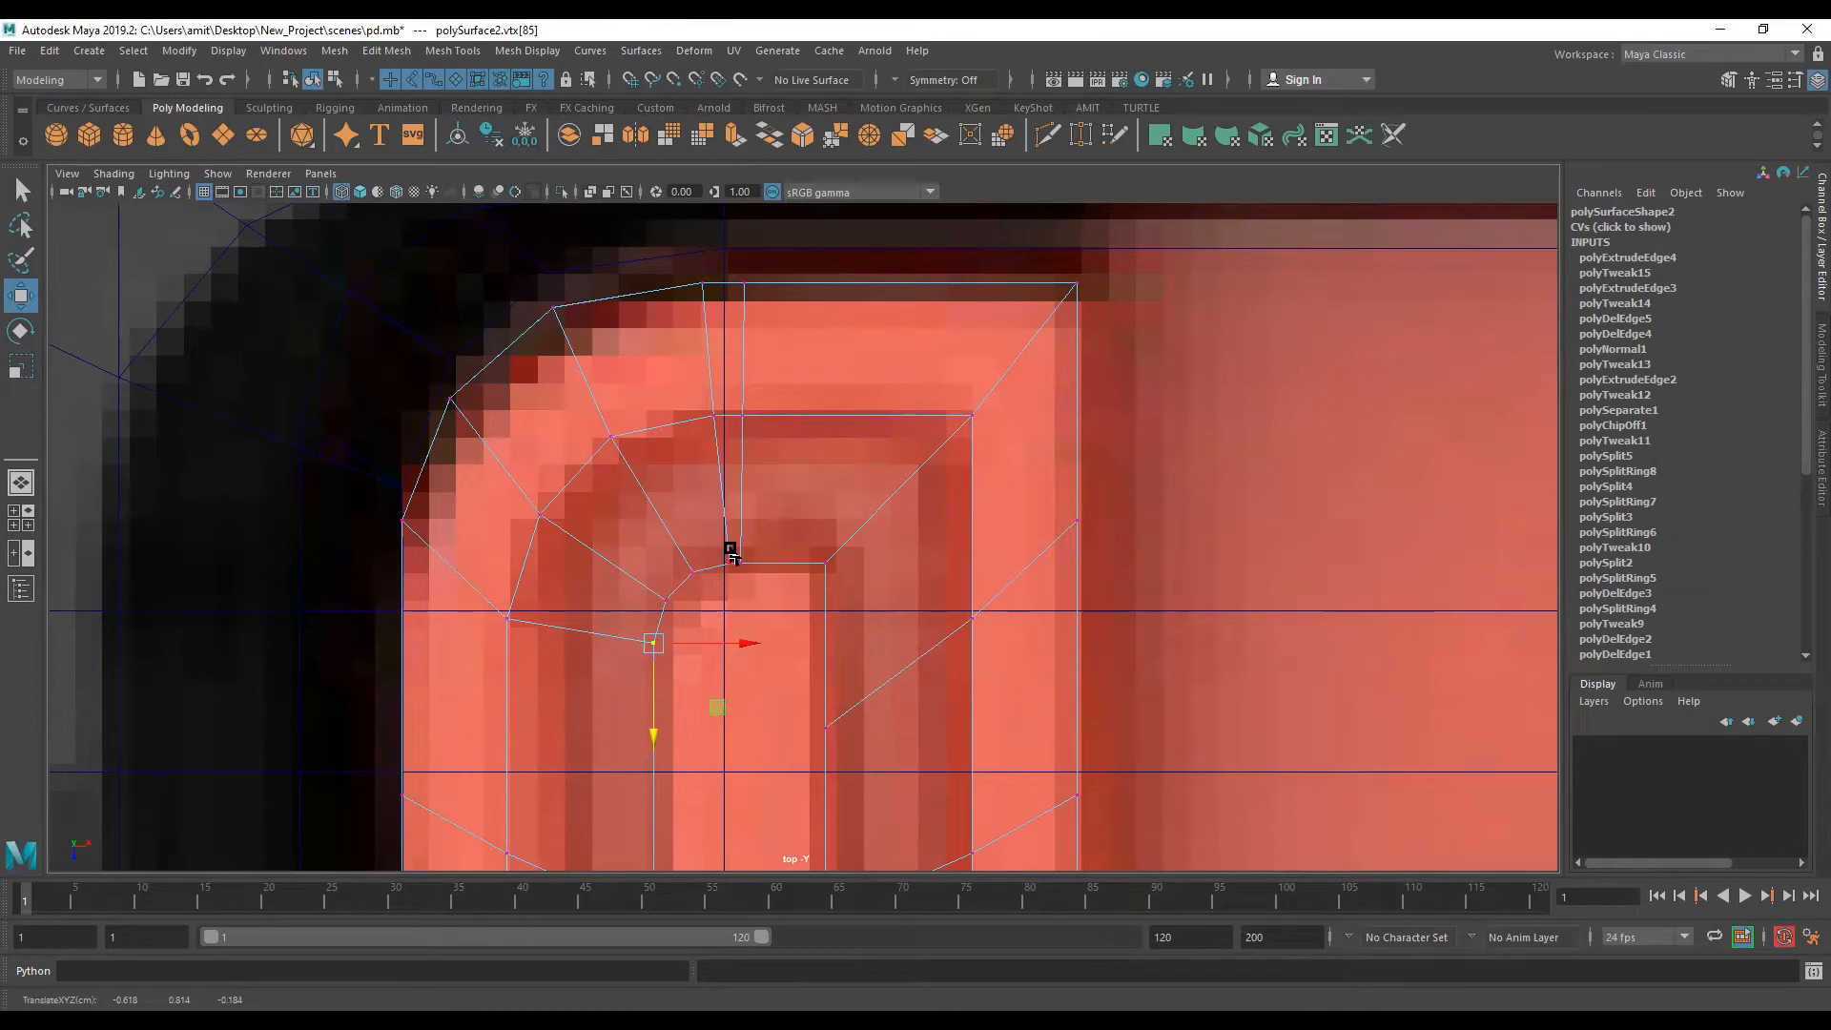
Step: Move the inner loop's side vertex at the lower-right rounded corner along Z to even out the curve
scroll(756, 347, "up", 6)
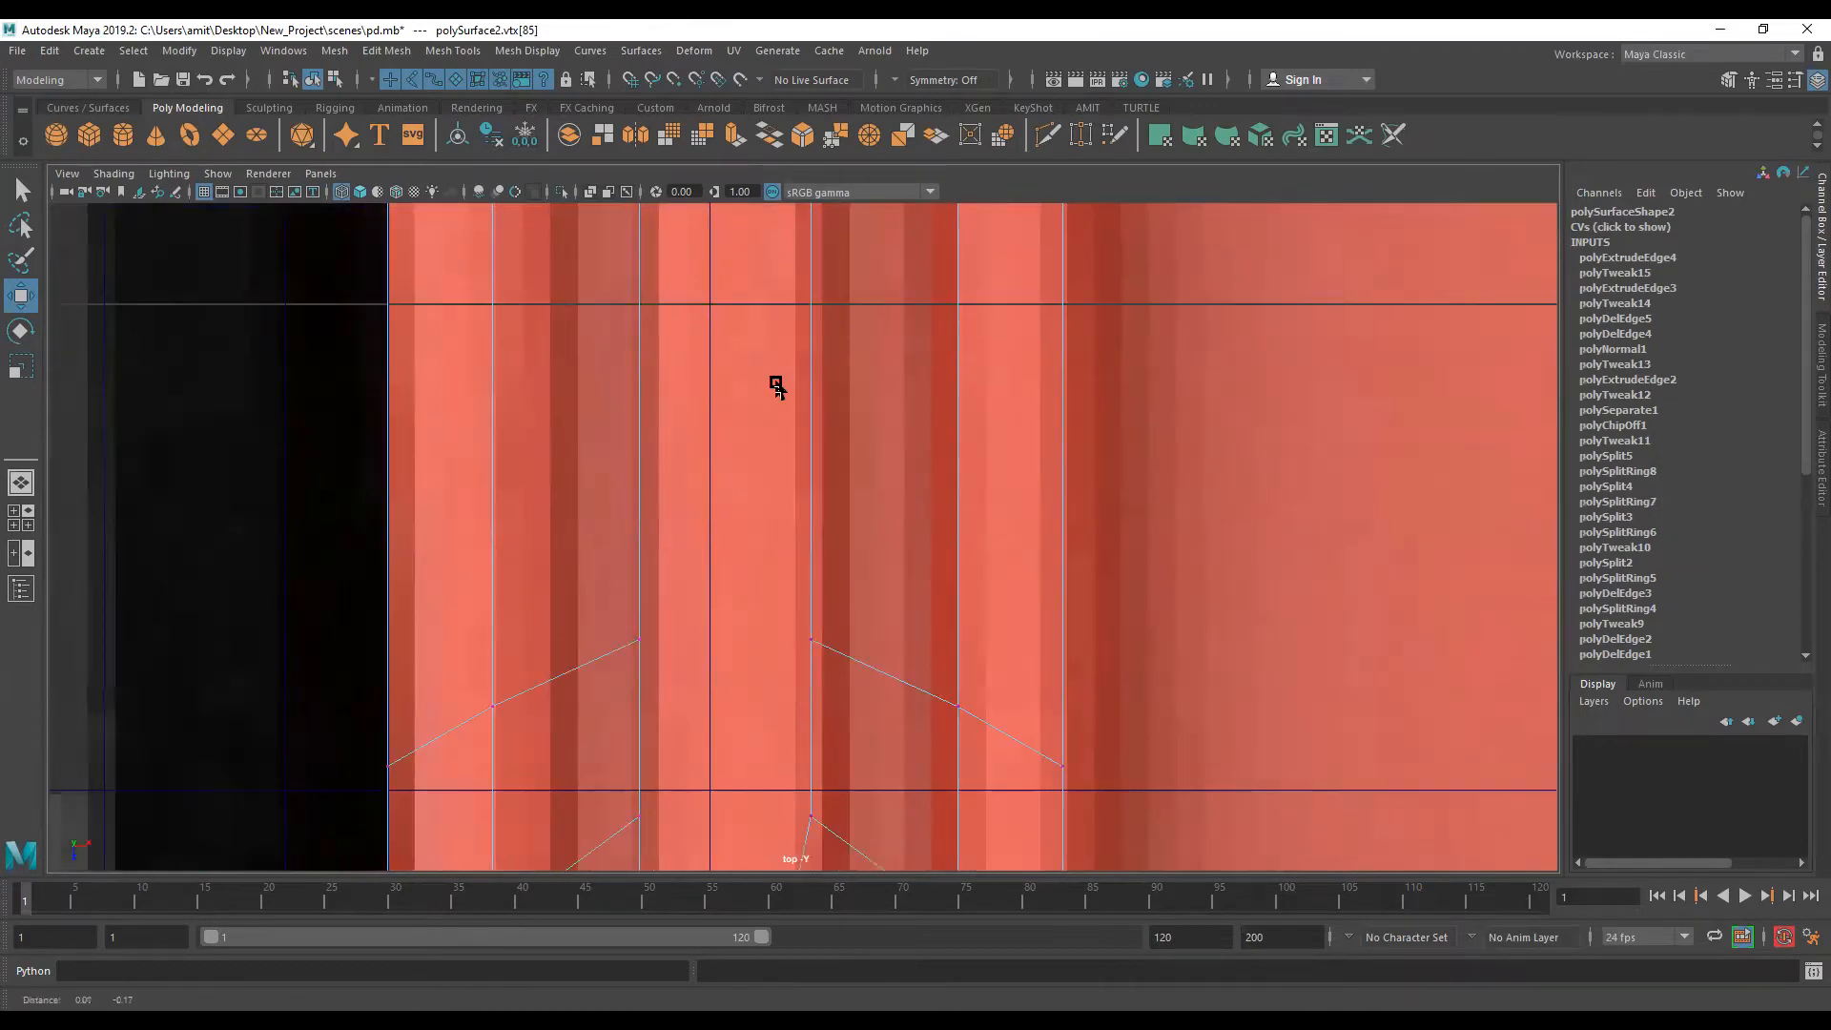
middle_click_drag(822, 679, 833, 495, "alt")
middle_click_drag(835, 740, 841, 547, "alt")
left_click(830, 434)
left_click_drag(828, 519, 830, 561)
left_click(813, 515)
left_click(789, 576)
left_click(830, 486)
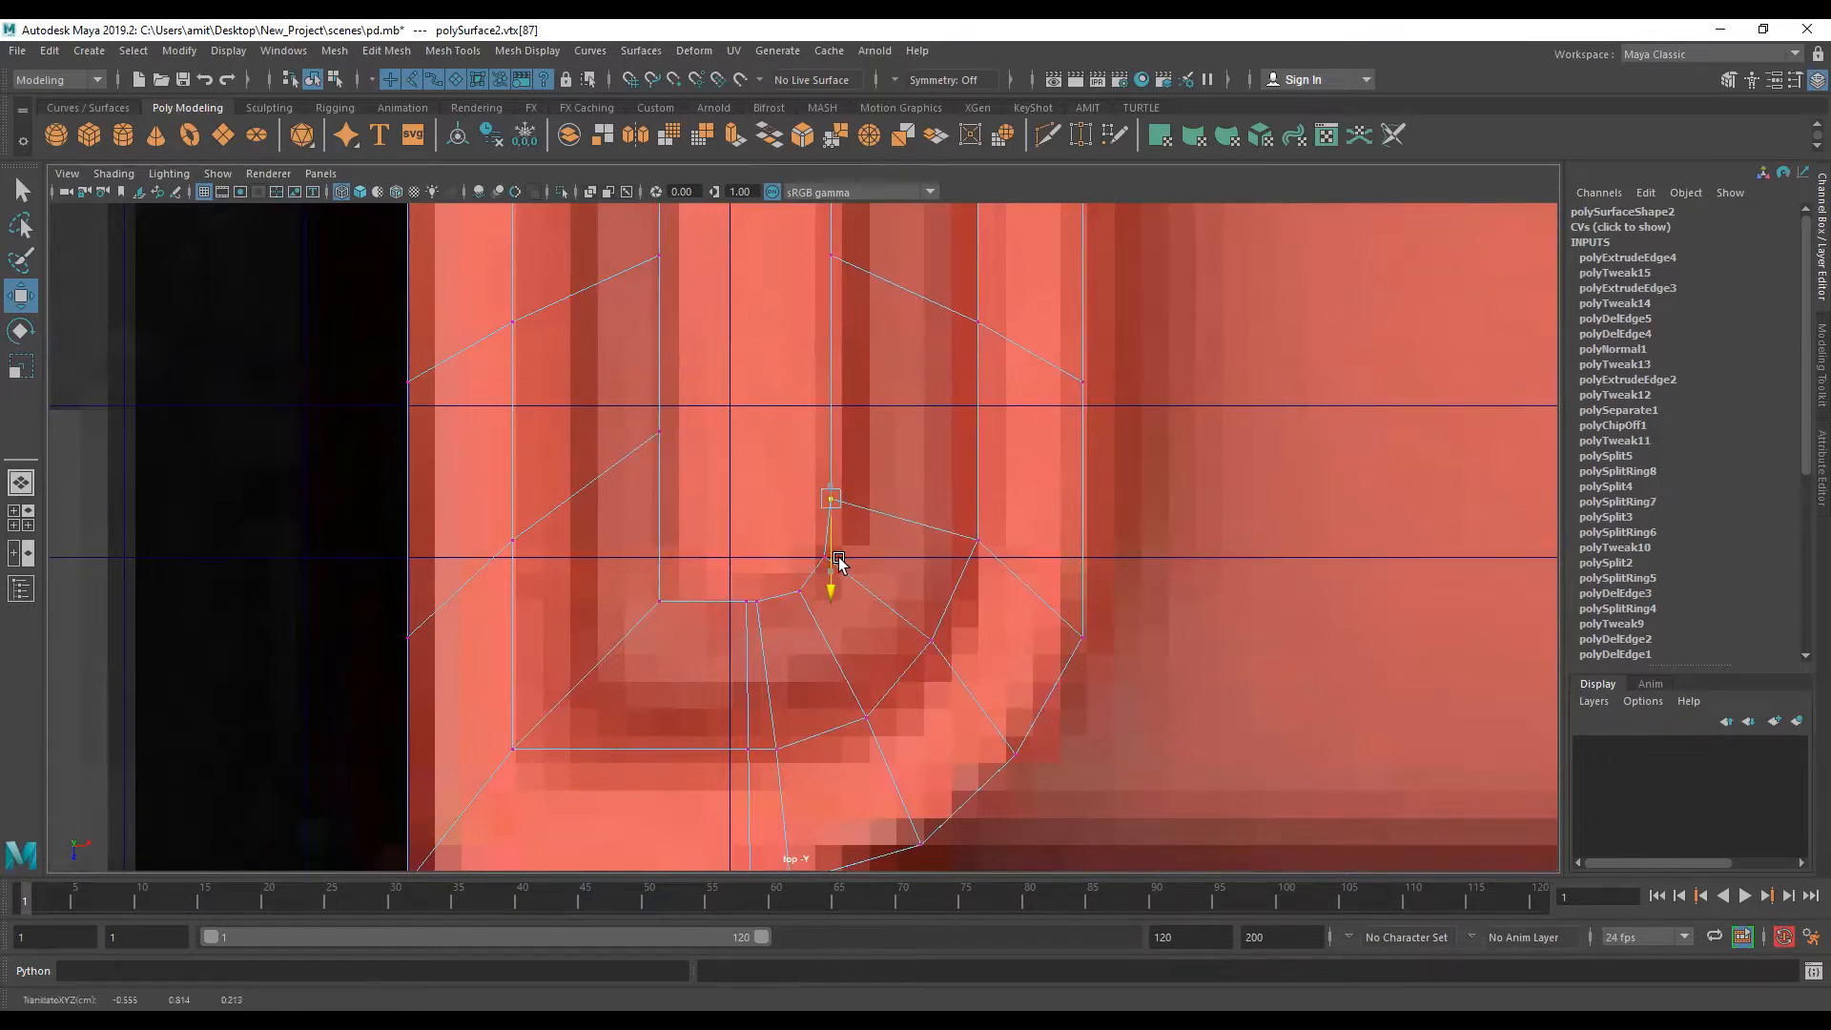
scroll(797, 511, "down", 5)
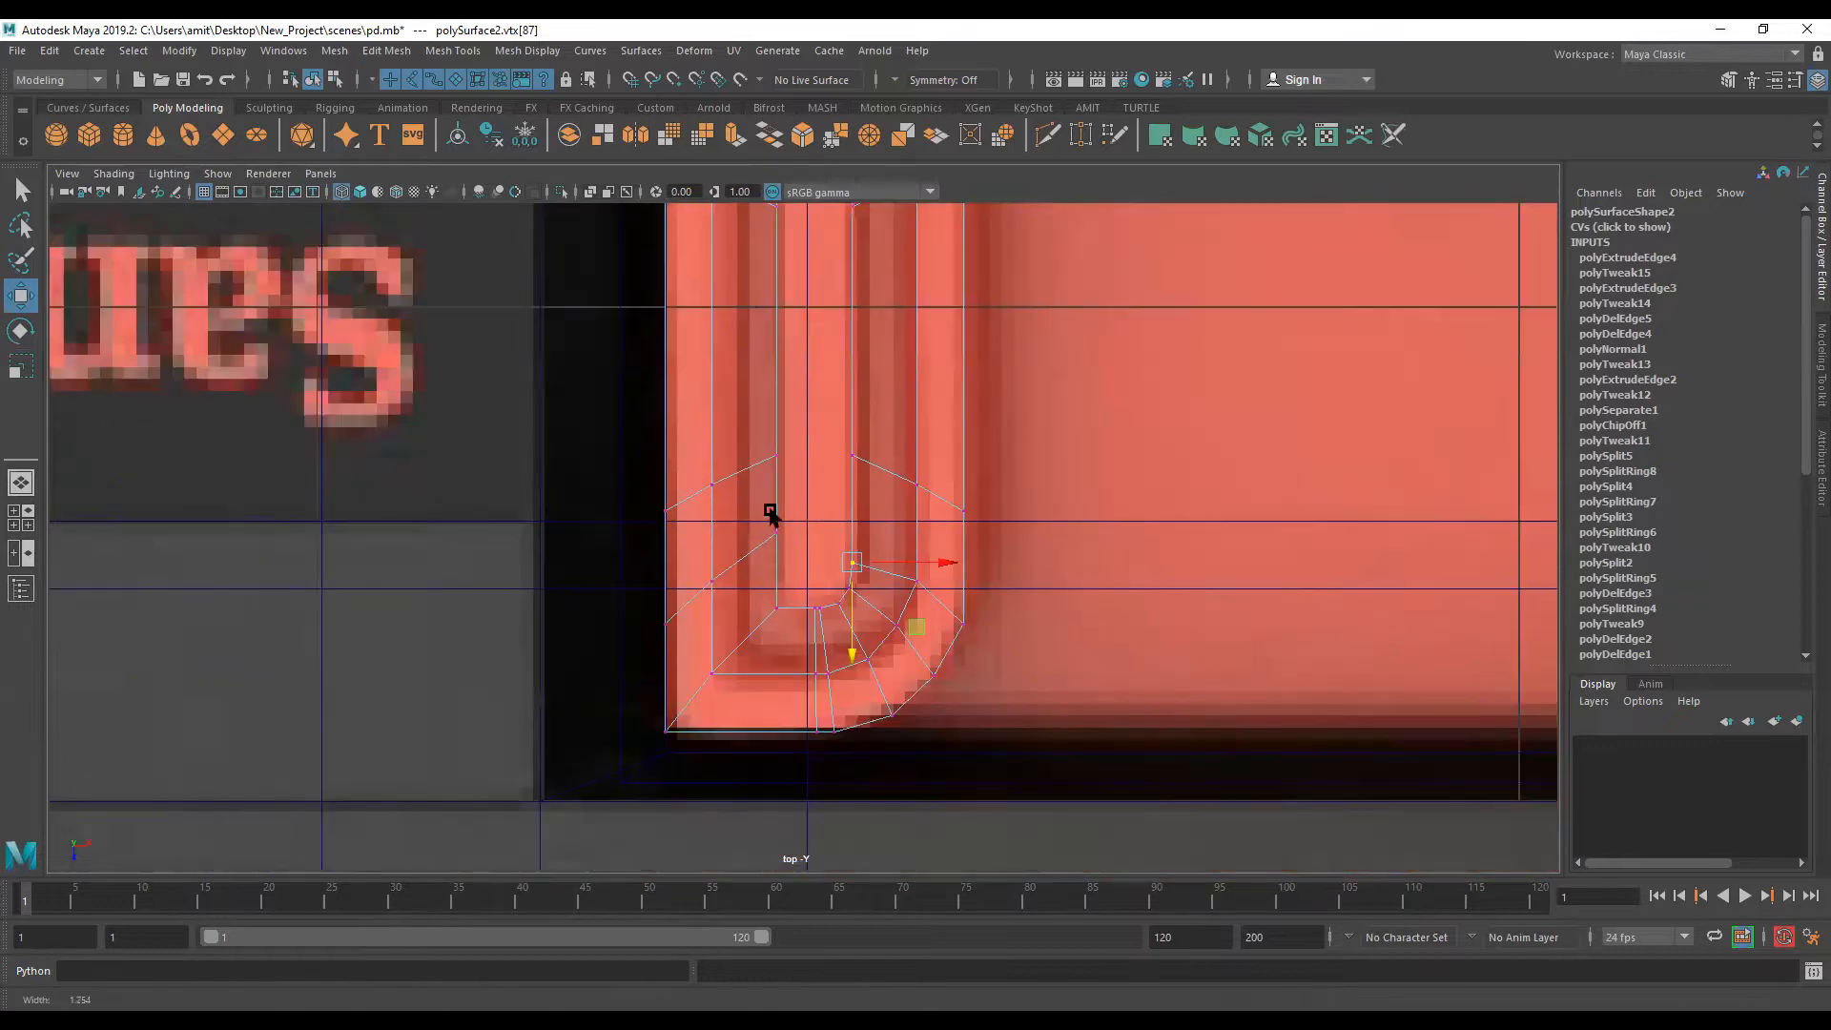
Step: Scale the lower and upper rows of cross vertices flat along Z so both cut straight across the ring
scroll(770, 513, "down", 3)
scroll(932, 530, "up", 2)
left_click_drag(662, 439, 843, 530)
key("r")
left_click_drag(811, 595, 791, 462)
middle_click_drag(819, 413, 816, 551, "alt")
left_click_drag(690, 435, 901, 490)
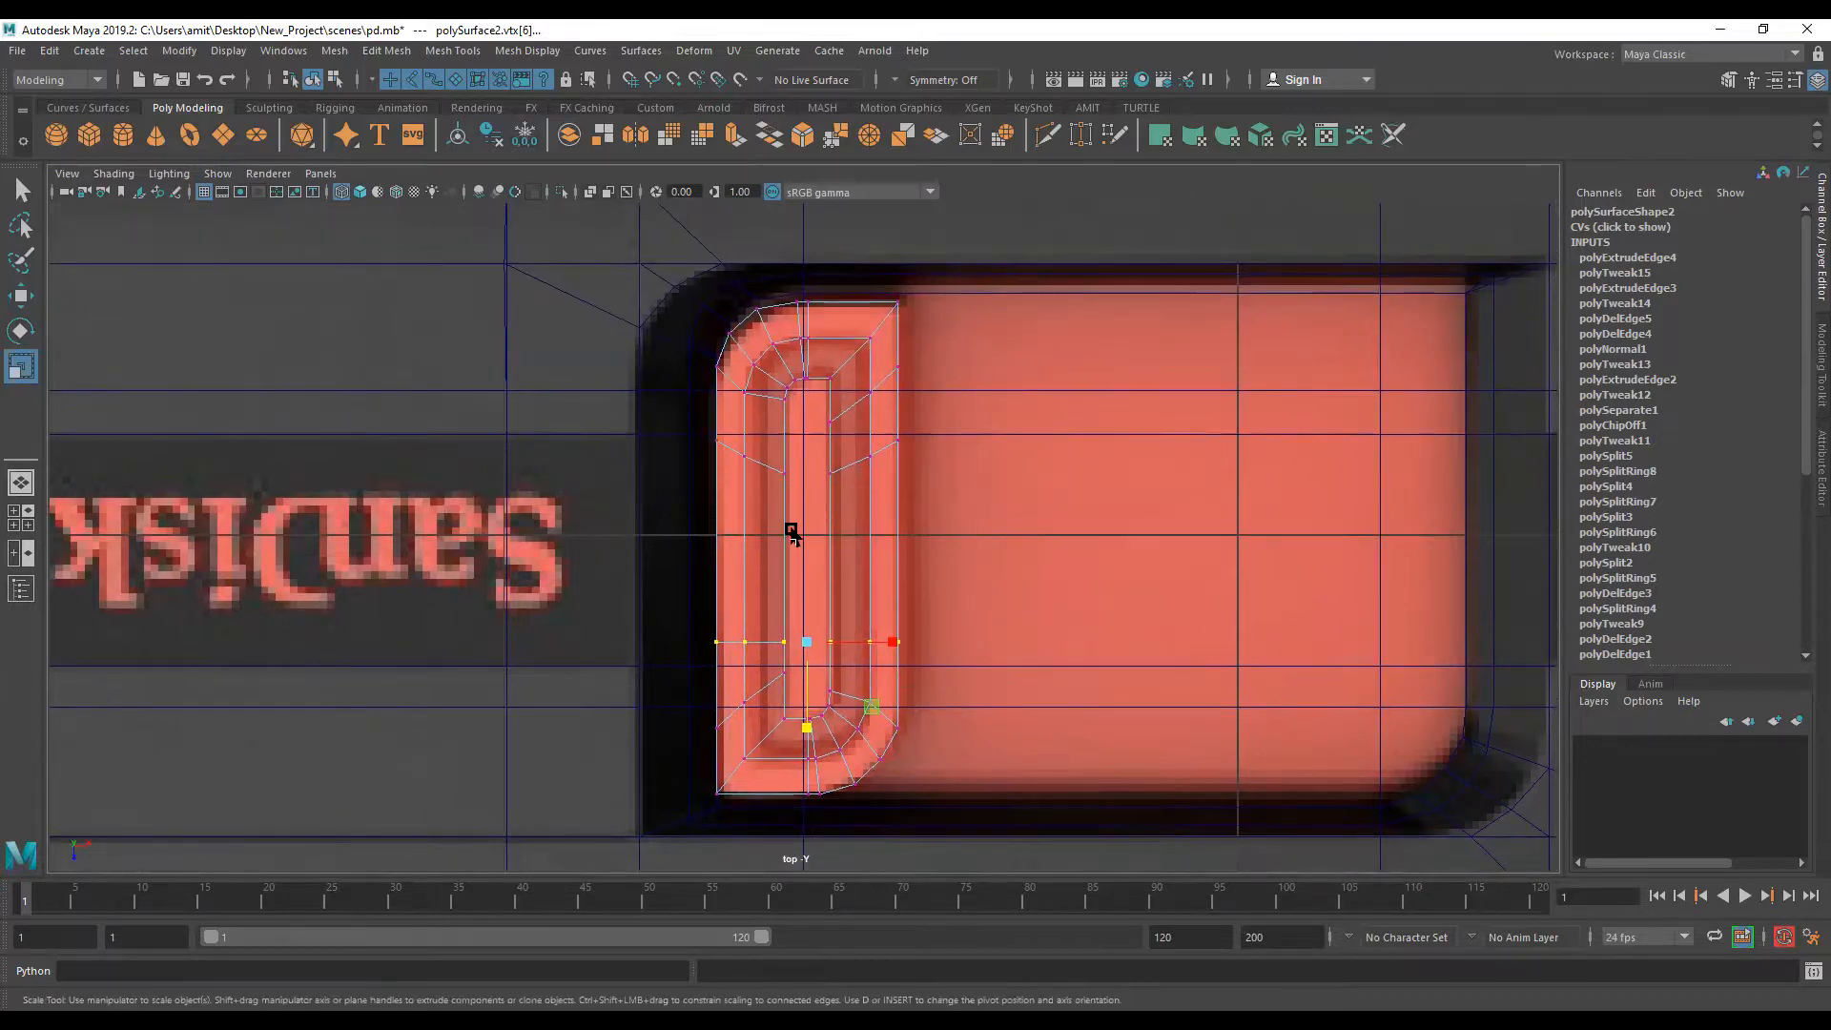
left_click(803, 455)
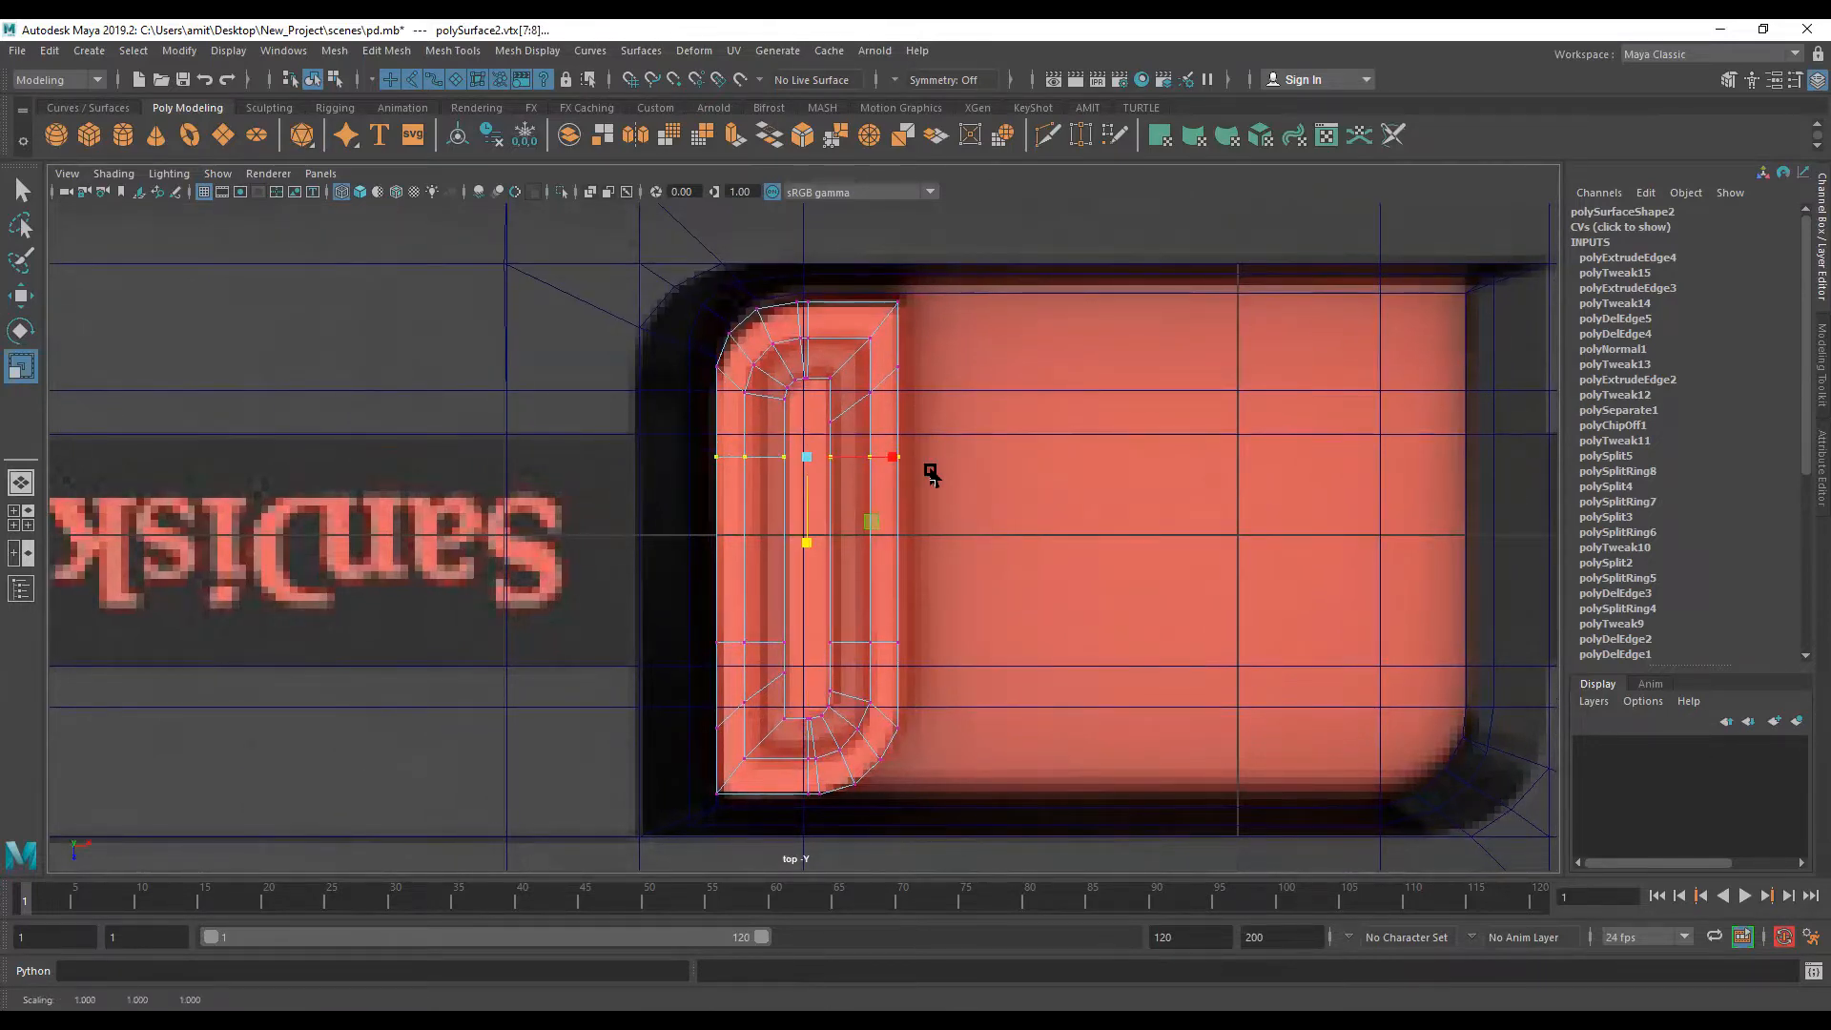
Step: Move the side vertices at the ring's upper-right corner up to line up with those on the opposite side
middle_click_drag(822, 400, 817, 455, "alt")
right_click_drag(817, 454, 828, 479, "alt")
middle_click_drag(831, 457, 825, 526, "alt")
scroll(896, 429, "up", 2)
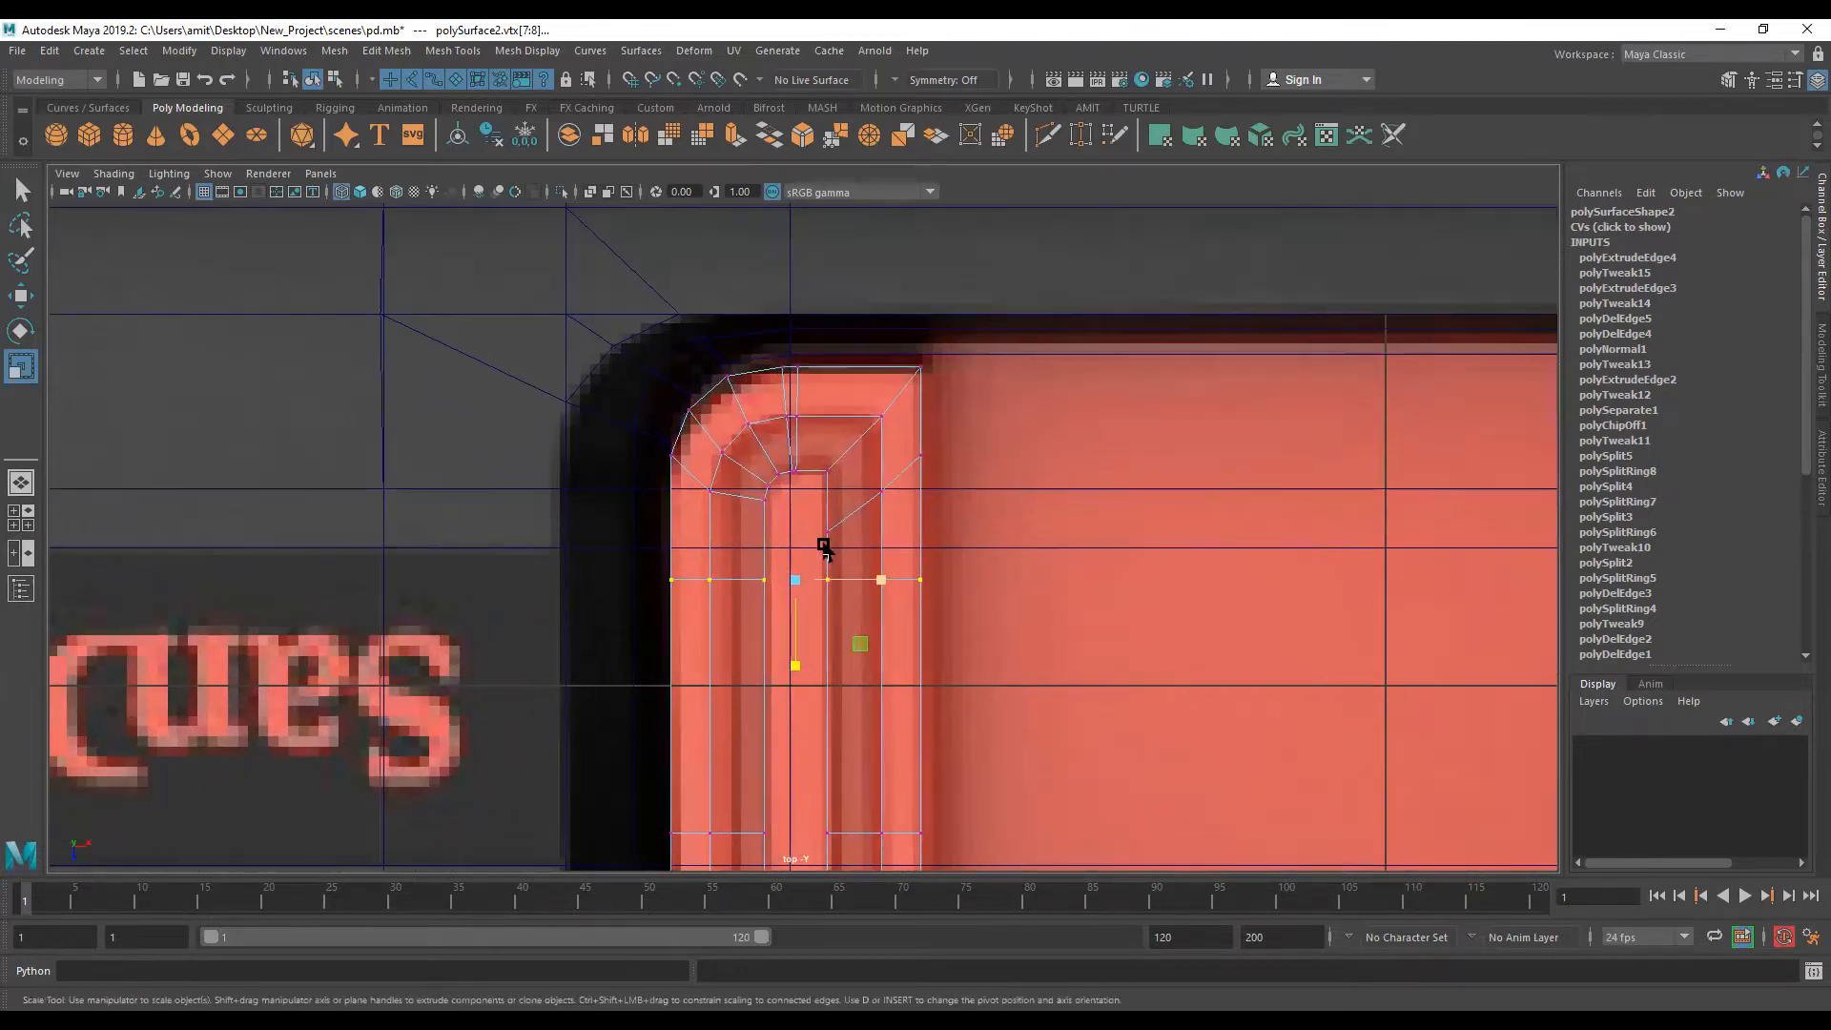
scroll(869, 562, "up", 1)
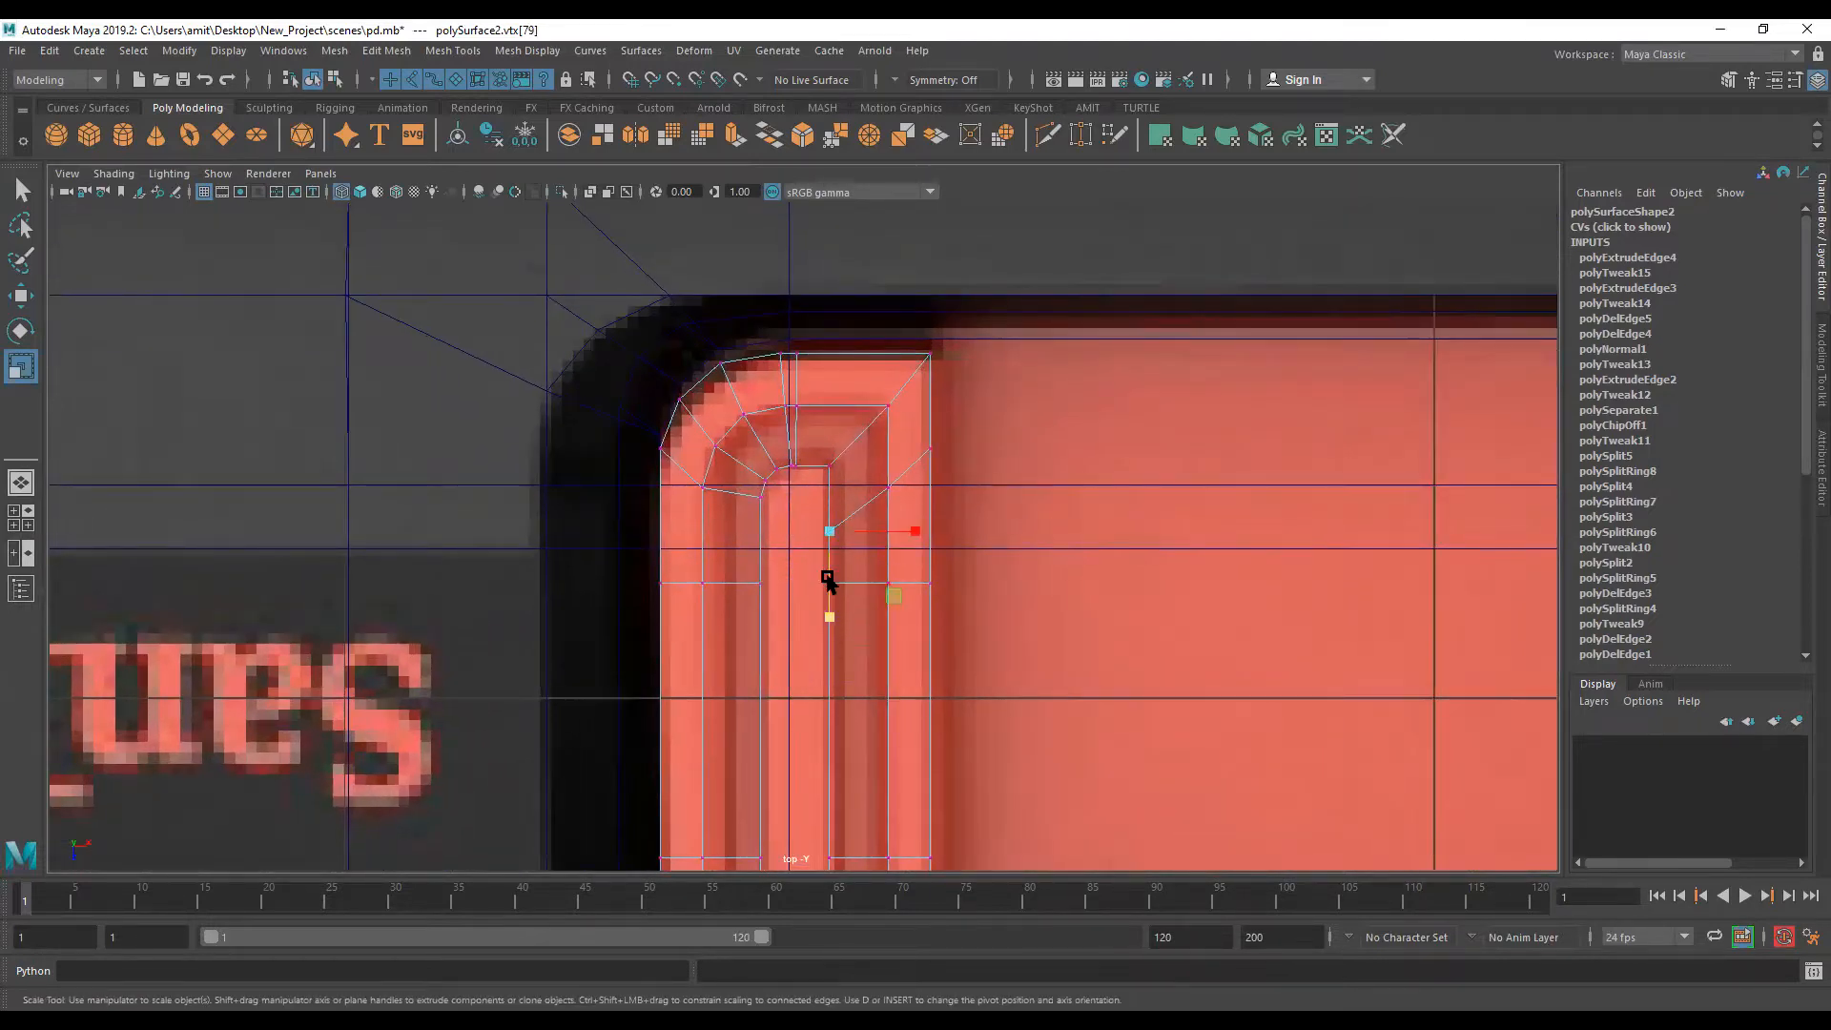
key("w")
left_click(760, 496)
left_click(889, 488)
Step: Move the inner and middle loop vertices at the ring's lower-left corner down, level with the opposite side
middle_click_drag(856, 591, 817, 205, "alt")
scroll(726, 467, "up", 1)
scroll(747, 467, "up", 1)
left_click(729, 443)
left_click_drag(727, 531, 724, 564)
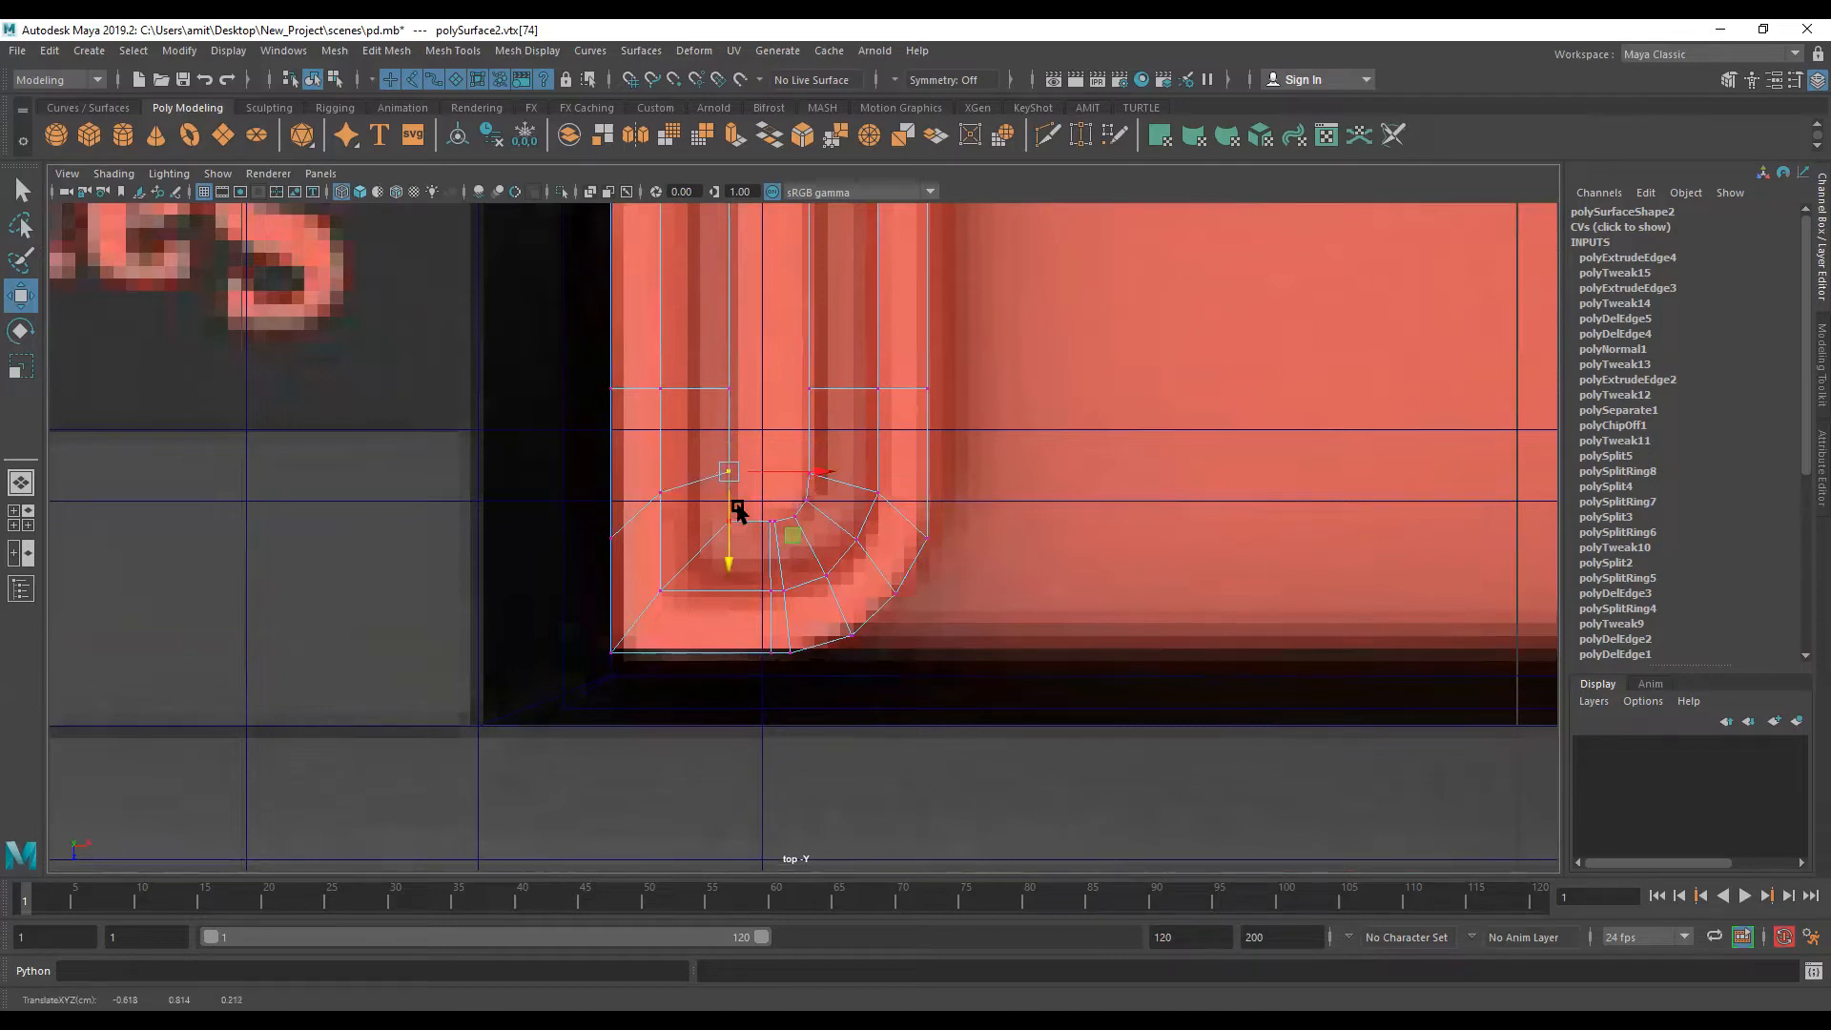
left_click(661, 505)
middle_click_drag(758, 526, 758, 593, "alt")
scroll(758, 582, "down", 1)
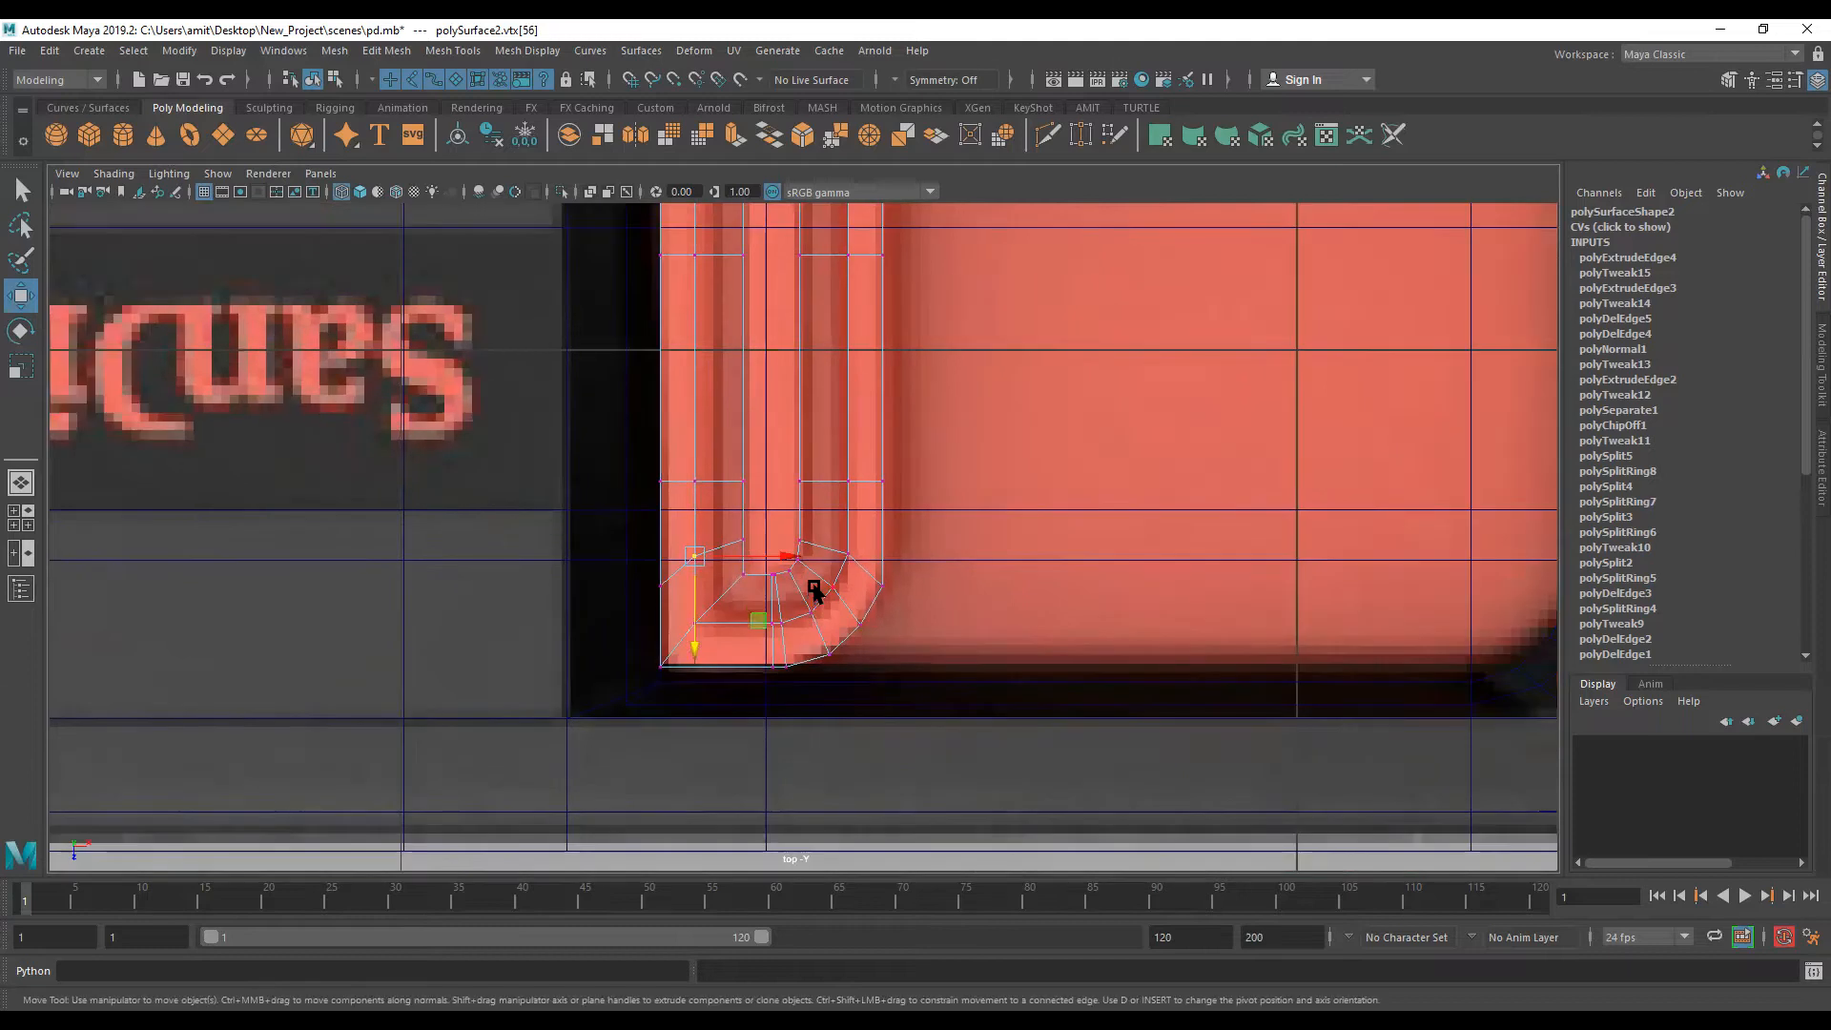
Step: Select the short cross edges in the middle of the ring's upper end for scaling
middle_click_drag(799, 498, 809, 658, "alt")
middle_click_drag(774, 410, 762, 522, "alt")
scroll(776, 509, "up", 1)
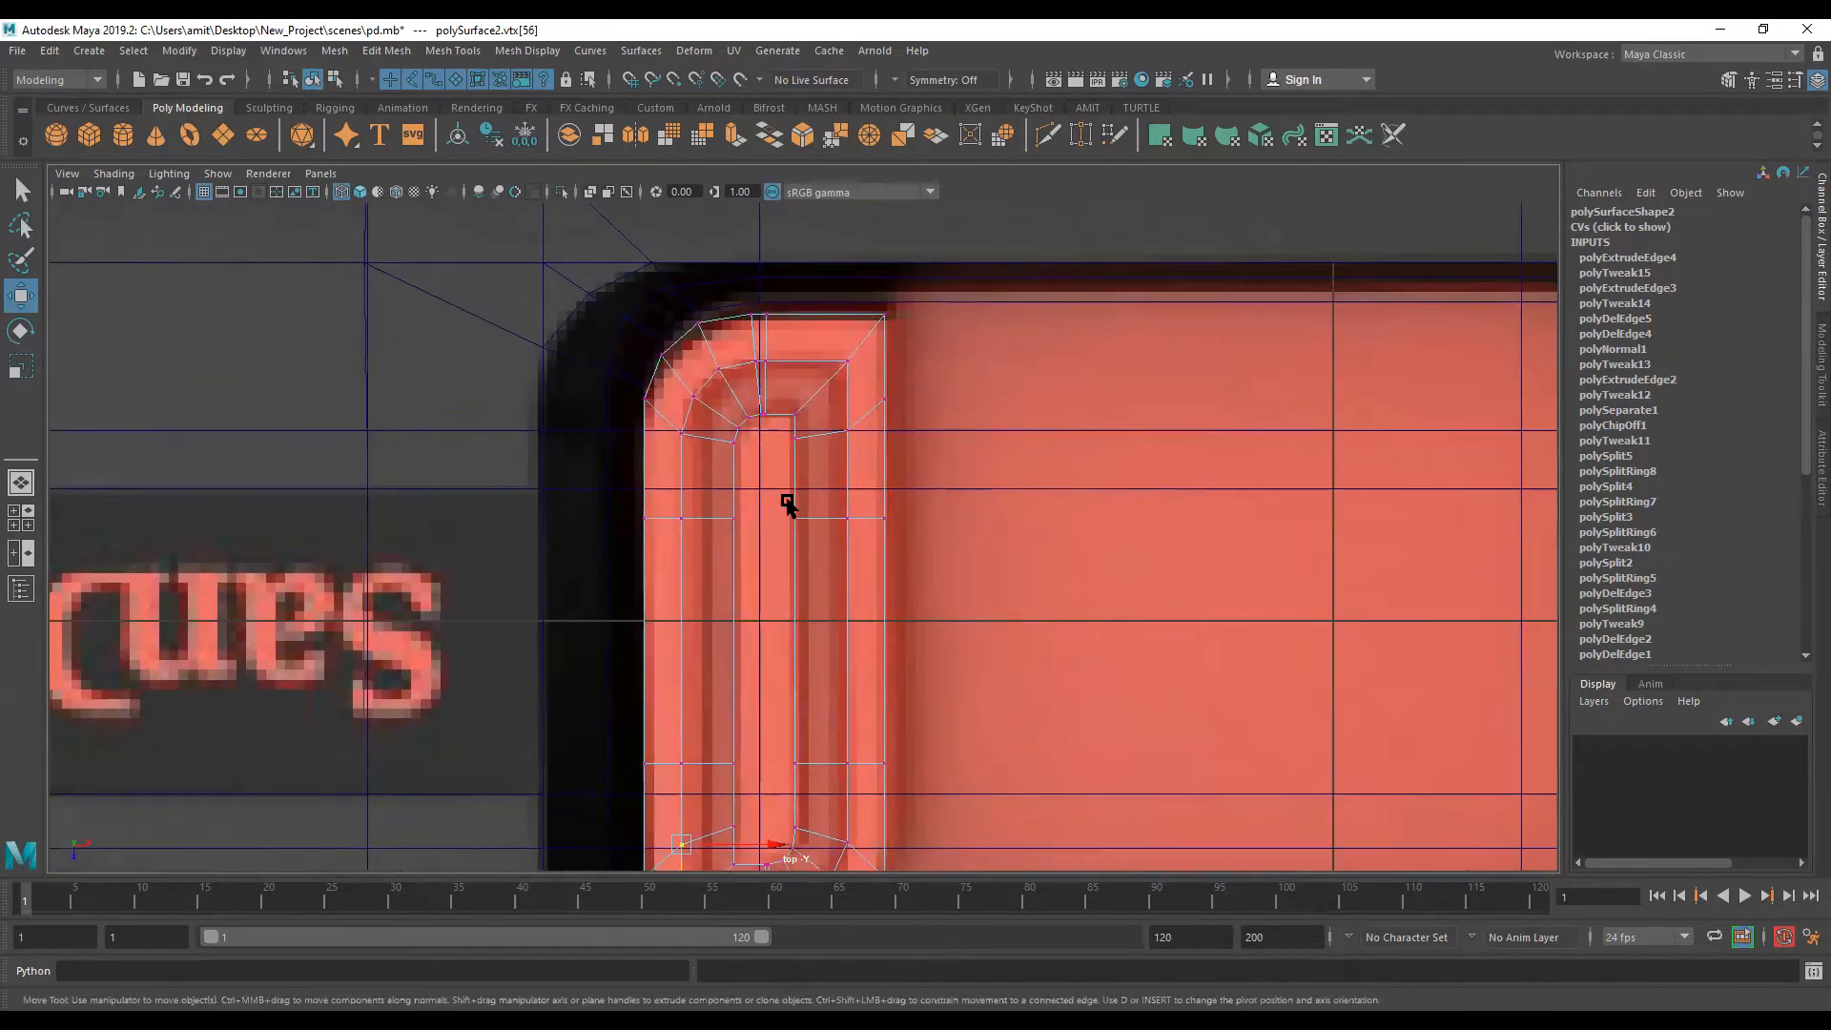
scroll(791, 503, "up", 1)
middle_click_drag(752, 393, 788, 527, "alt")
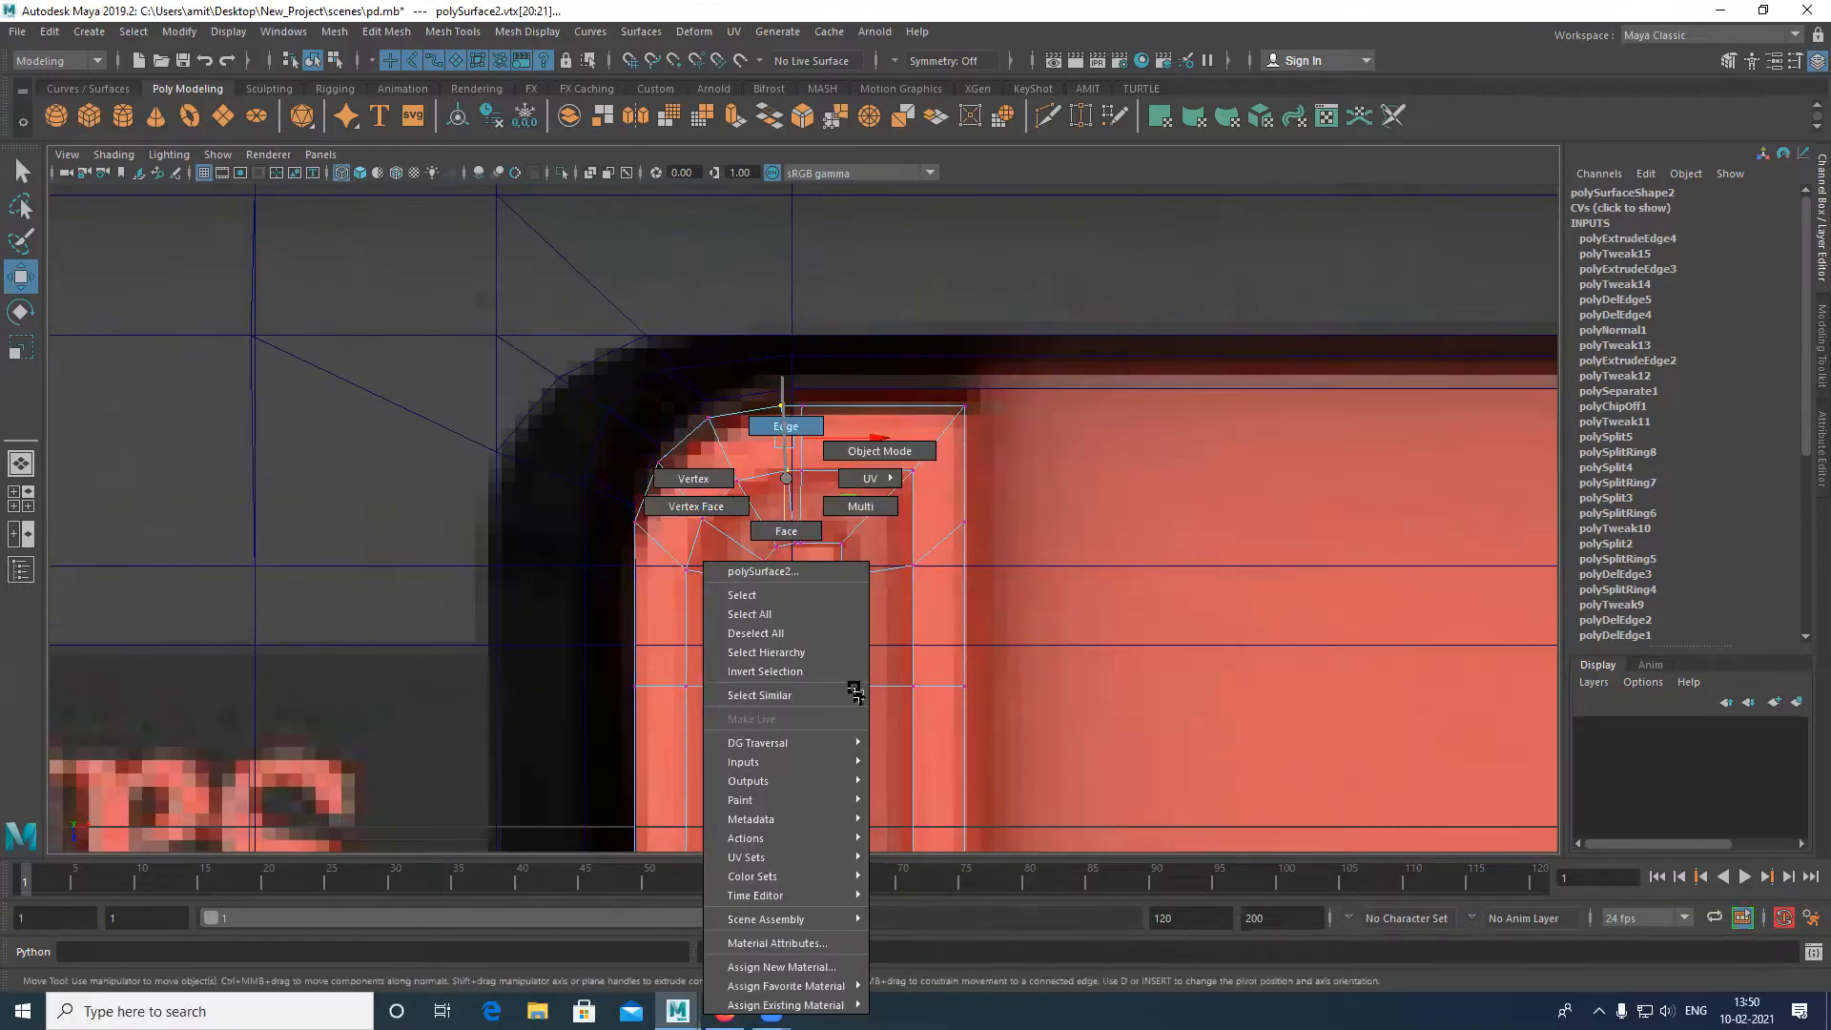
right_click_drag(812, 454, 785, 427)
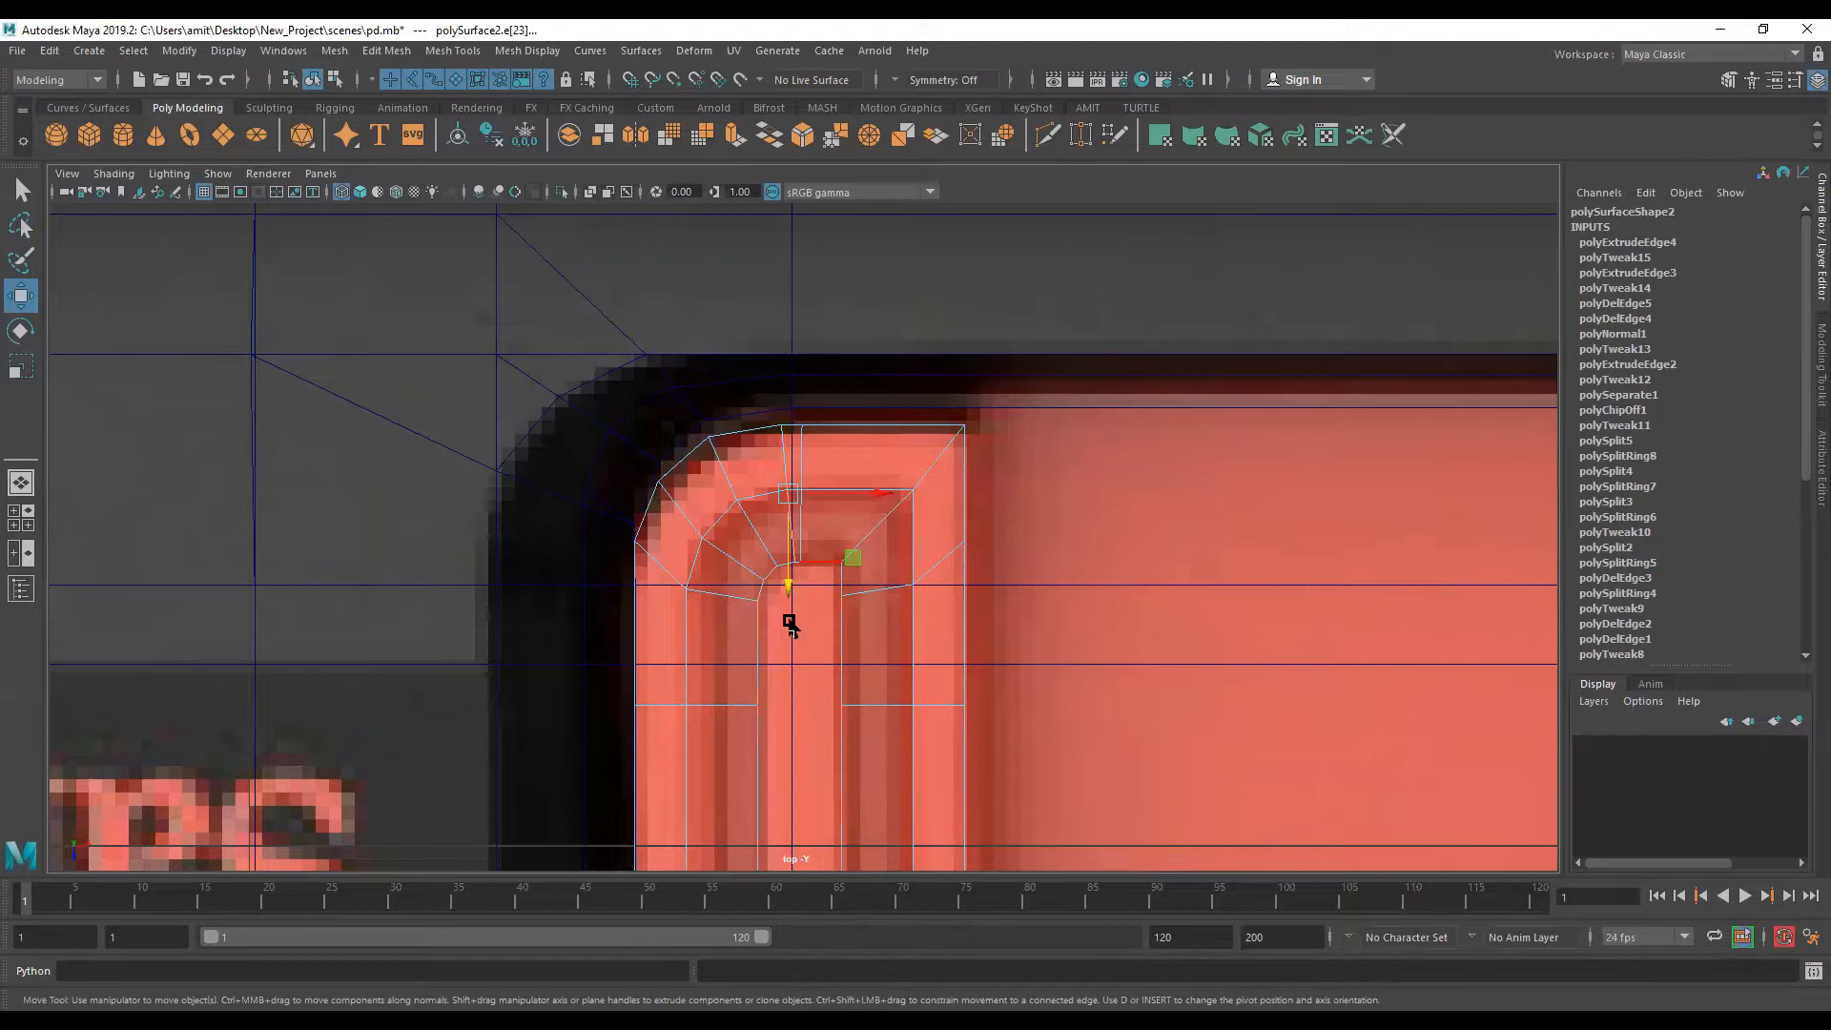
key("r")
Step: Straighten the short cross edges in the middle of the ring's lower end along X
middle_click_drag(790, 624, 787, 608, "alt")
middle_click_drag(795, 836, 781, 576, "alt")
middle_click_drag(881, 832, 860, 576, "alt")
middle_click_drag(851, 712, 864, 644, "alt")
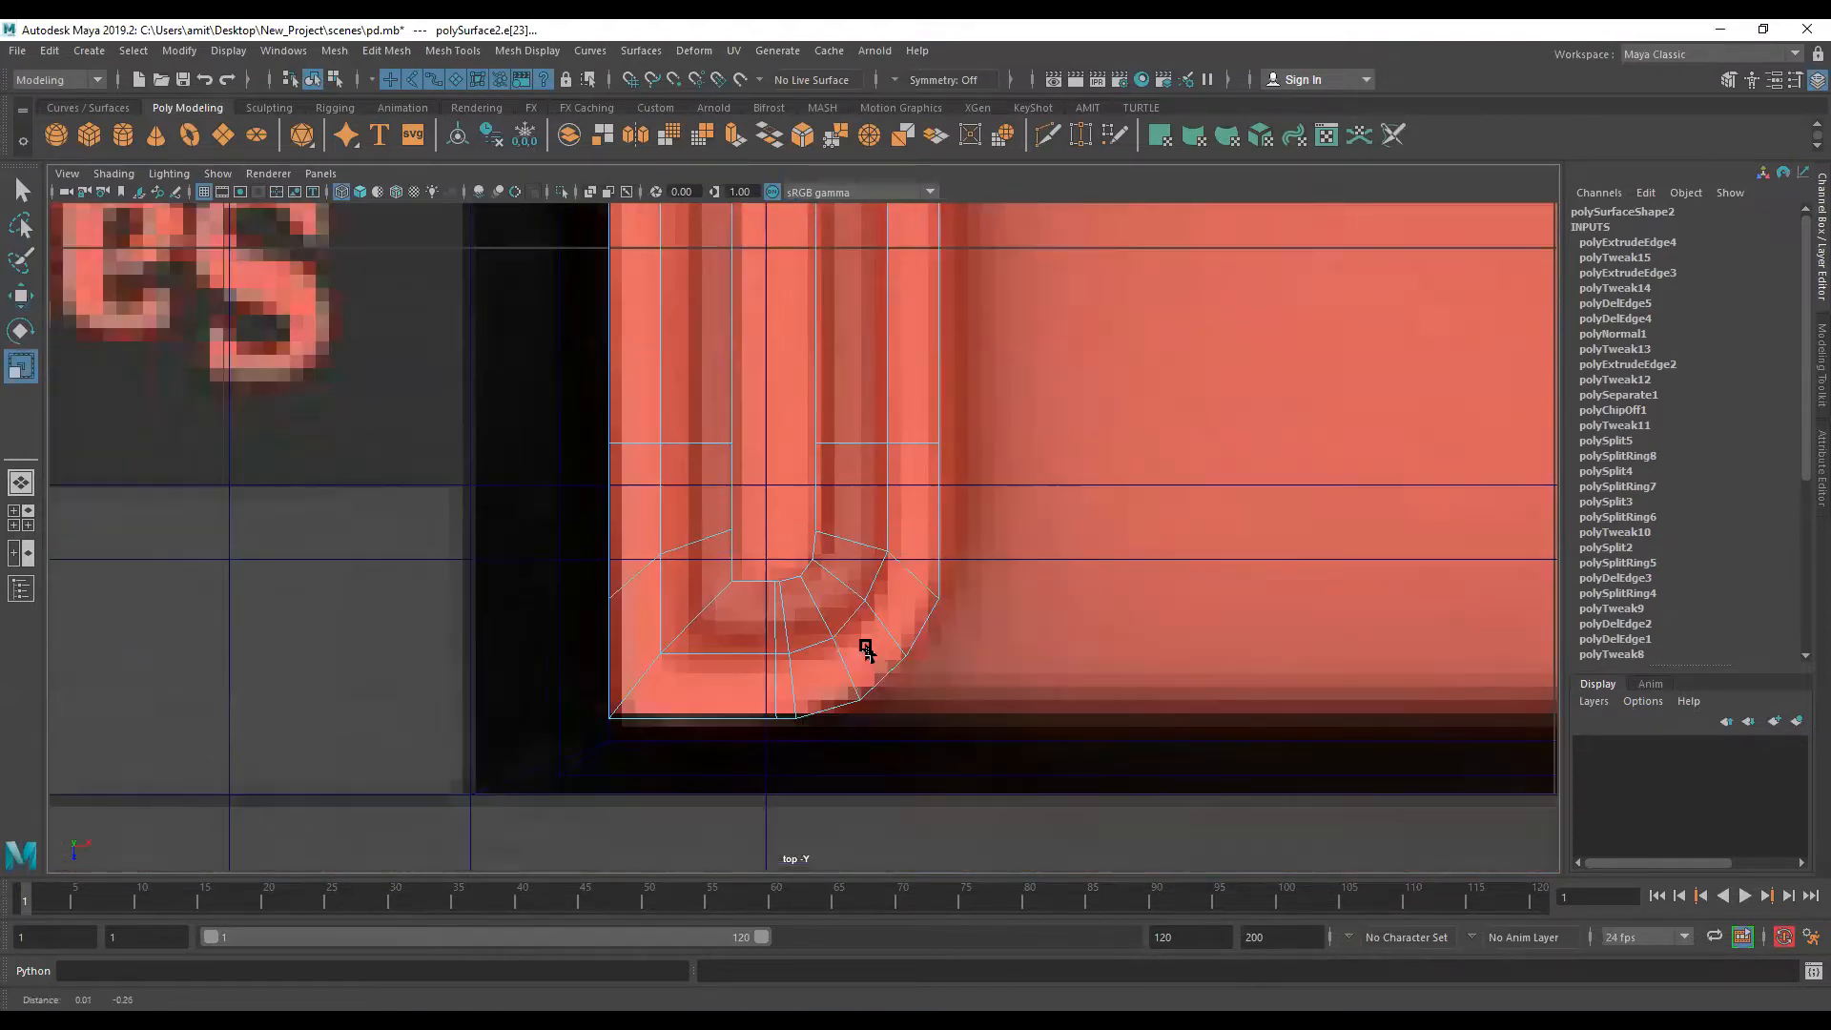
left_click(861, 648)
key("w")
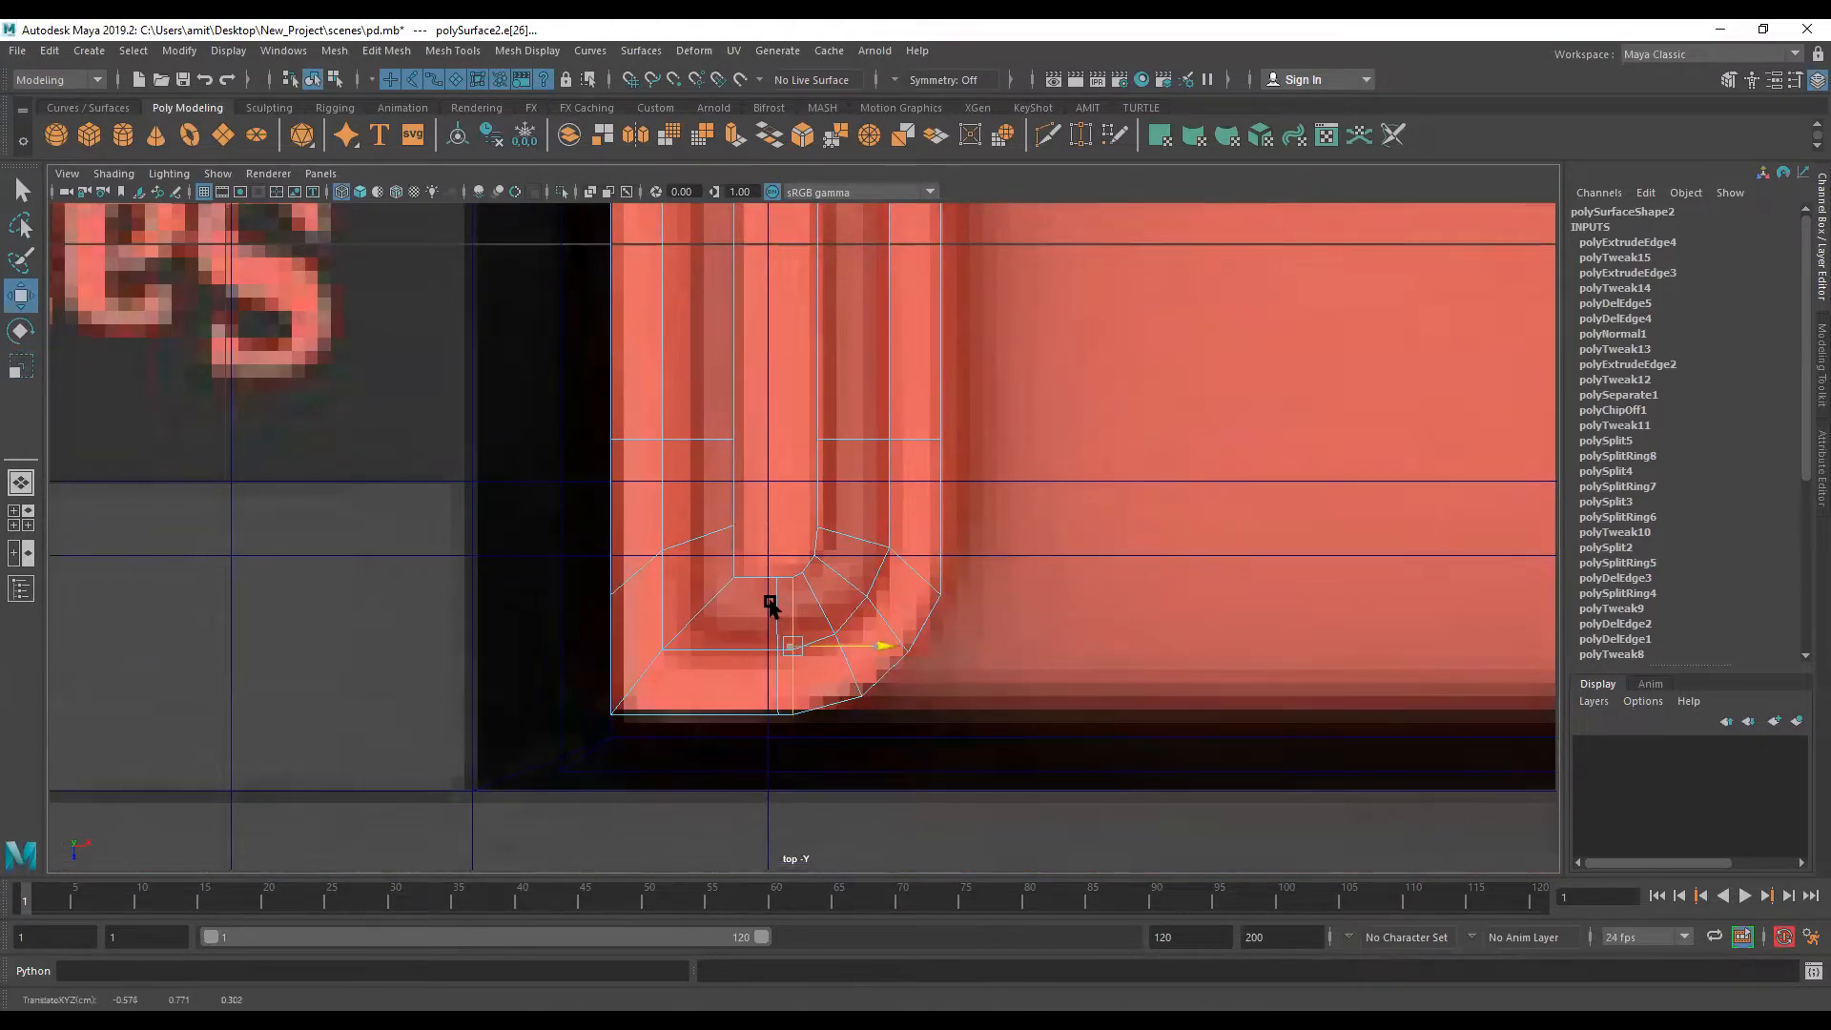
left_click(780, 654)
middle_click_drag(779, 656, 772, 852, "alt")
middle_click_drag(793, 365, 801, 474, "alt")
middle_click_drag(822, 562, 833, 667, "alt")
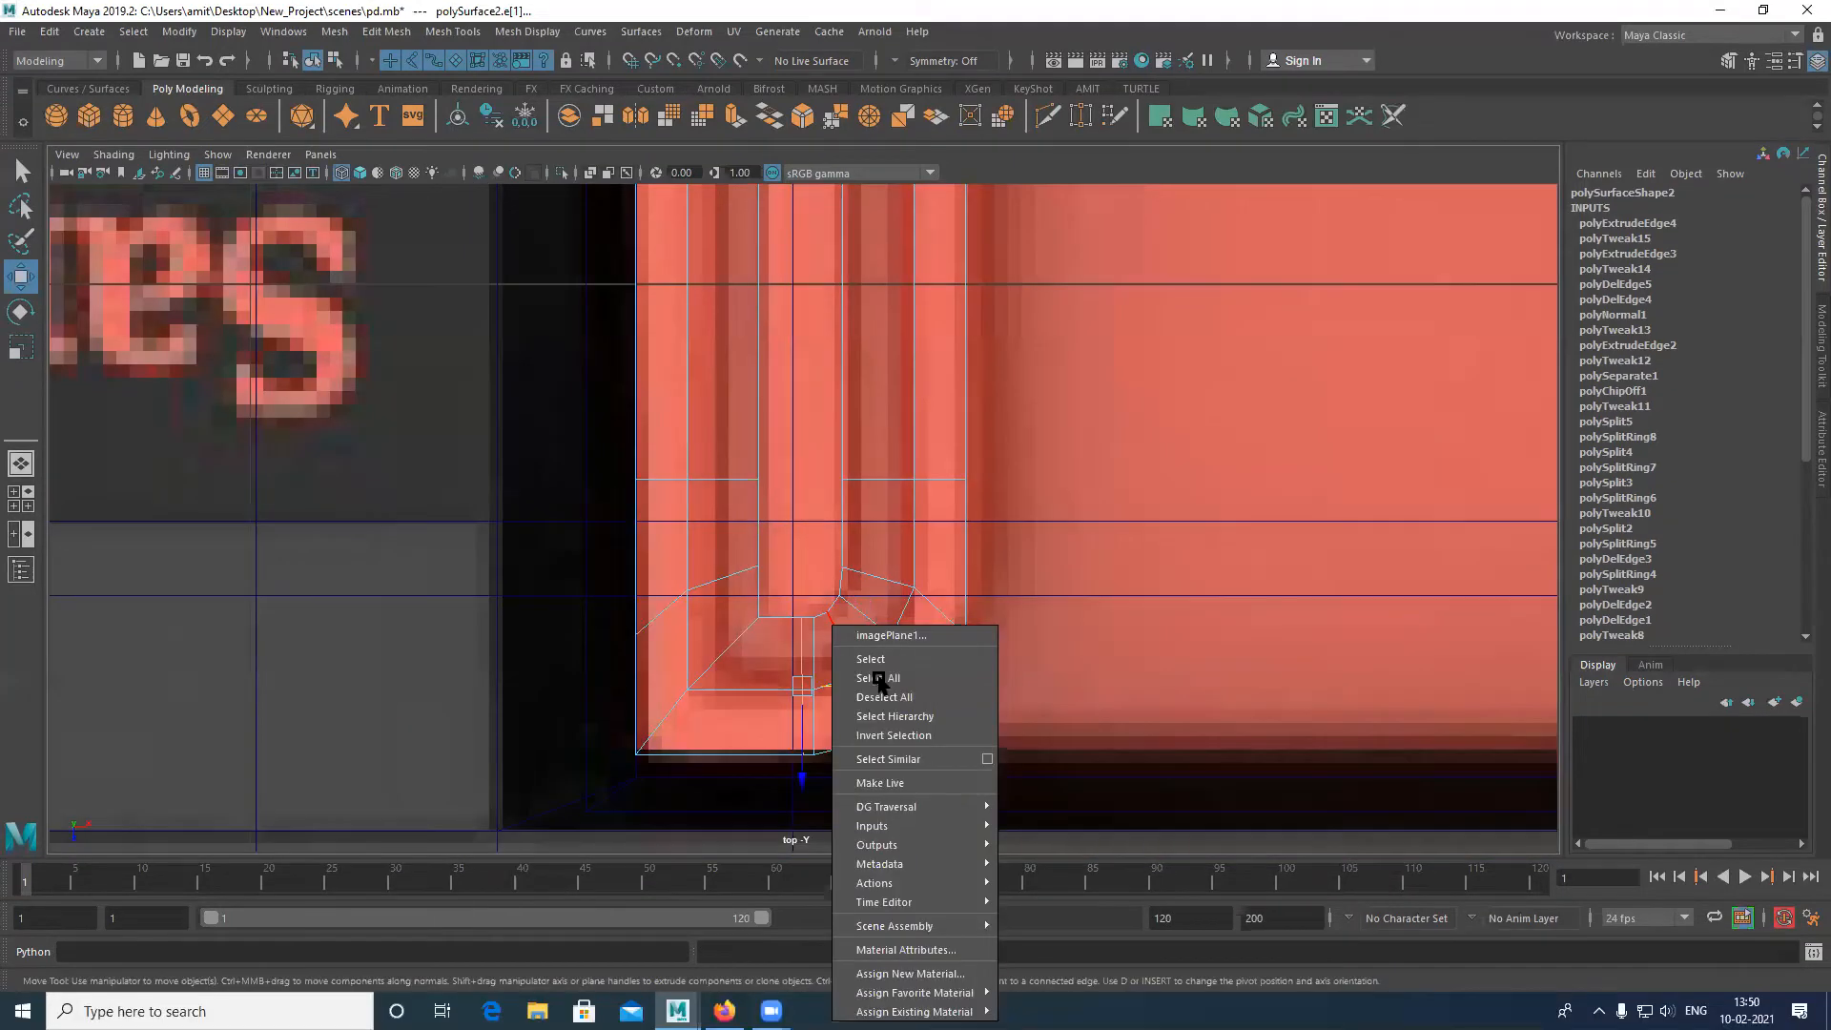
left_click(877, 665)
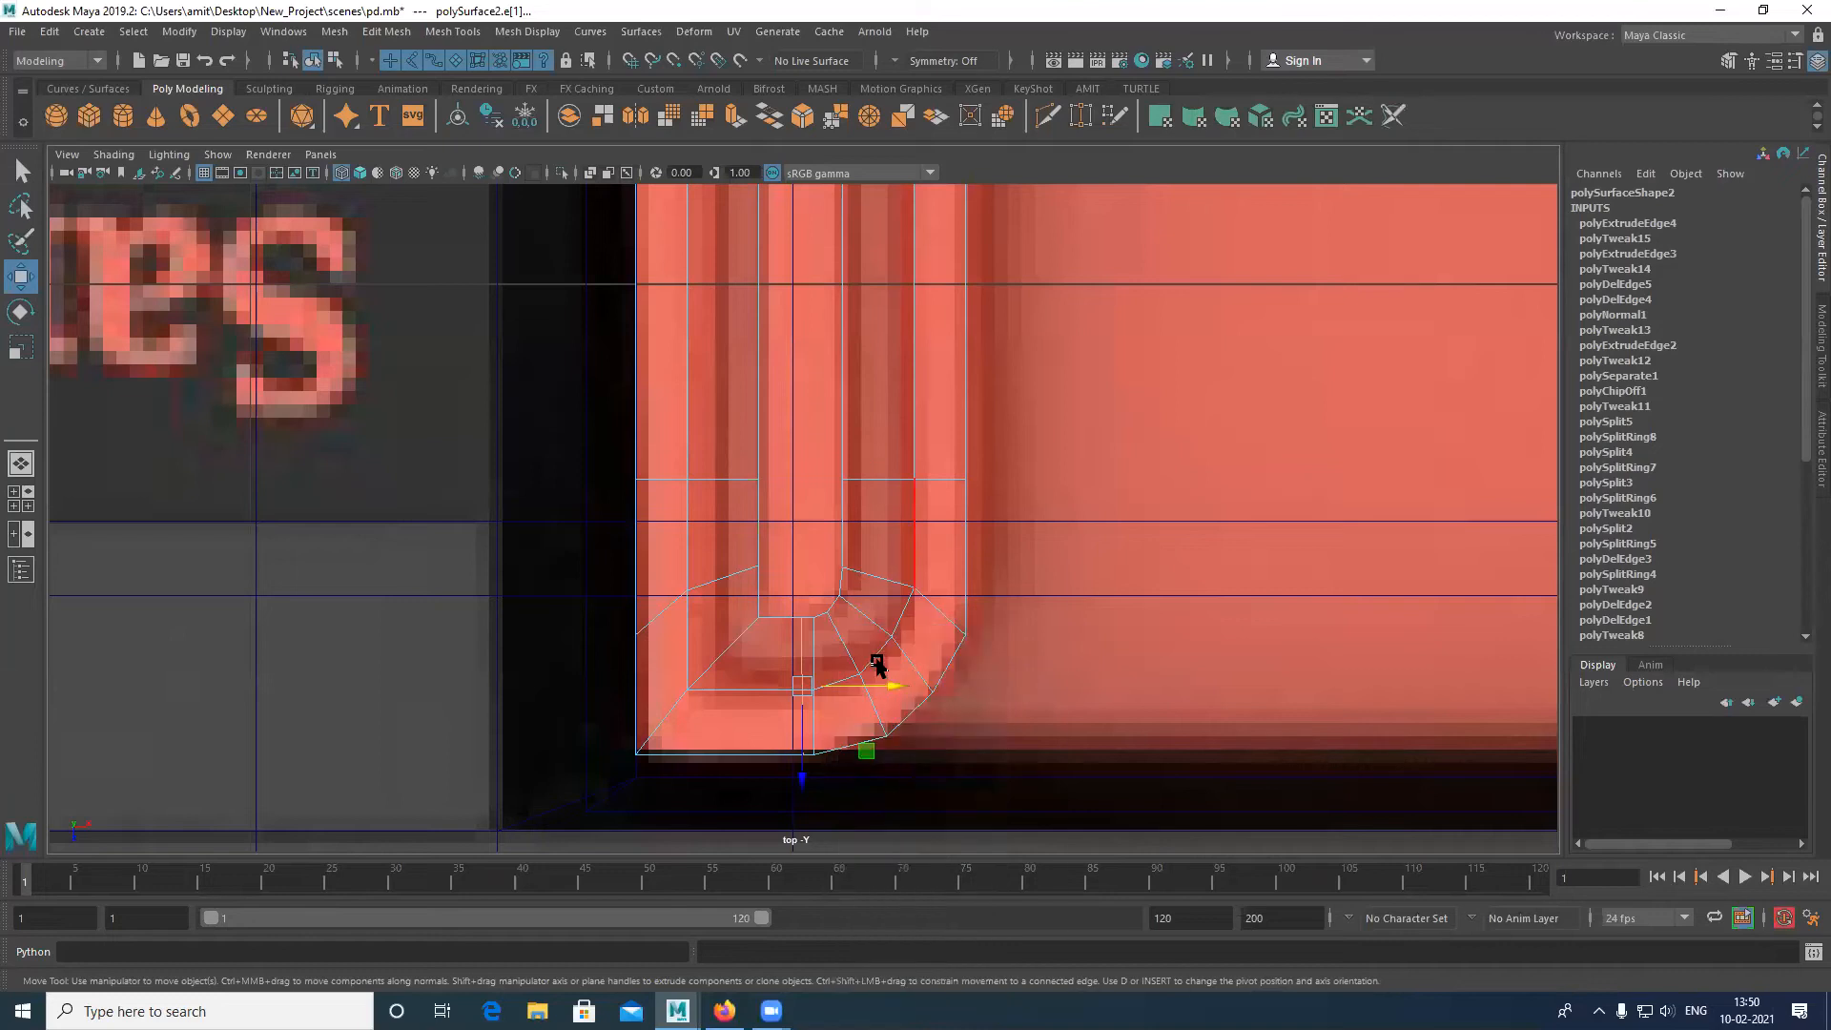
Step: Return the ring to object mode and show it shaded in the perspective view
scroll(867, 658, "down", 3)
scroll(867, 661, "down", 3)
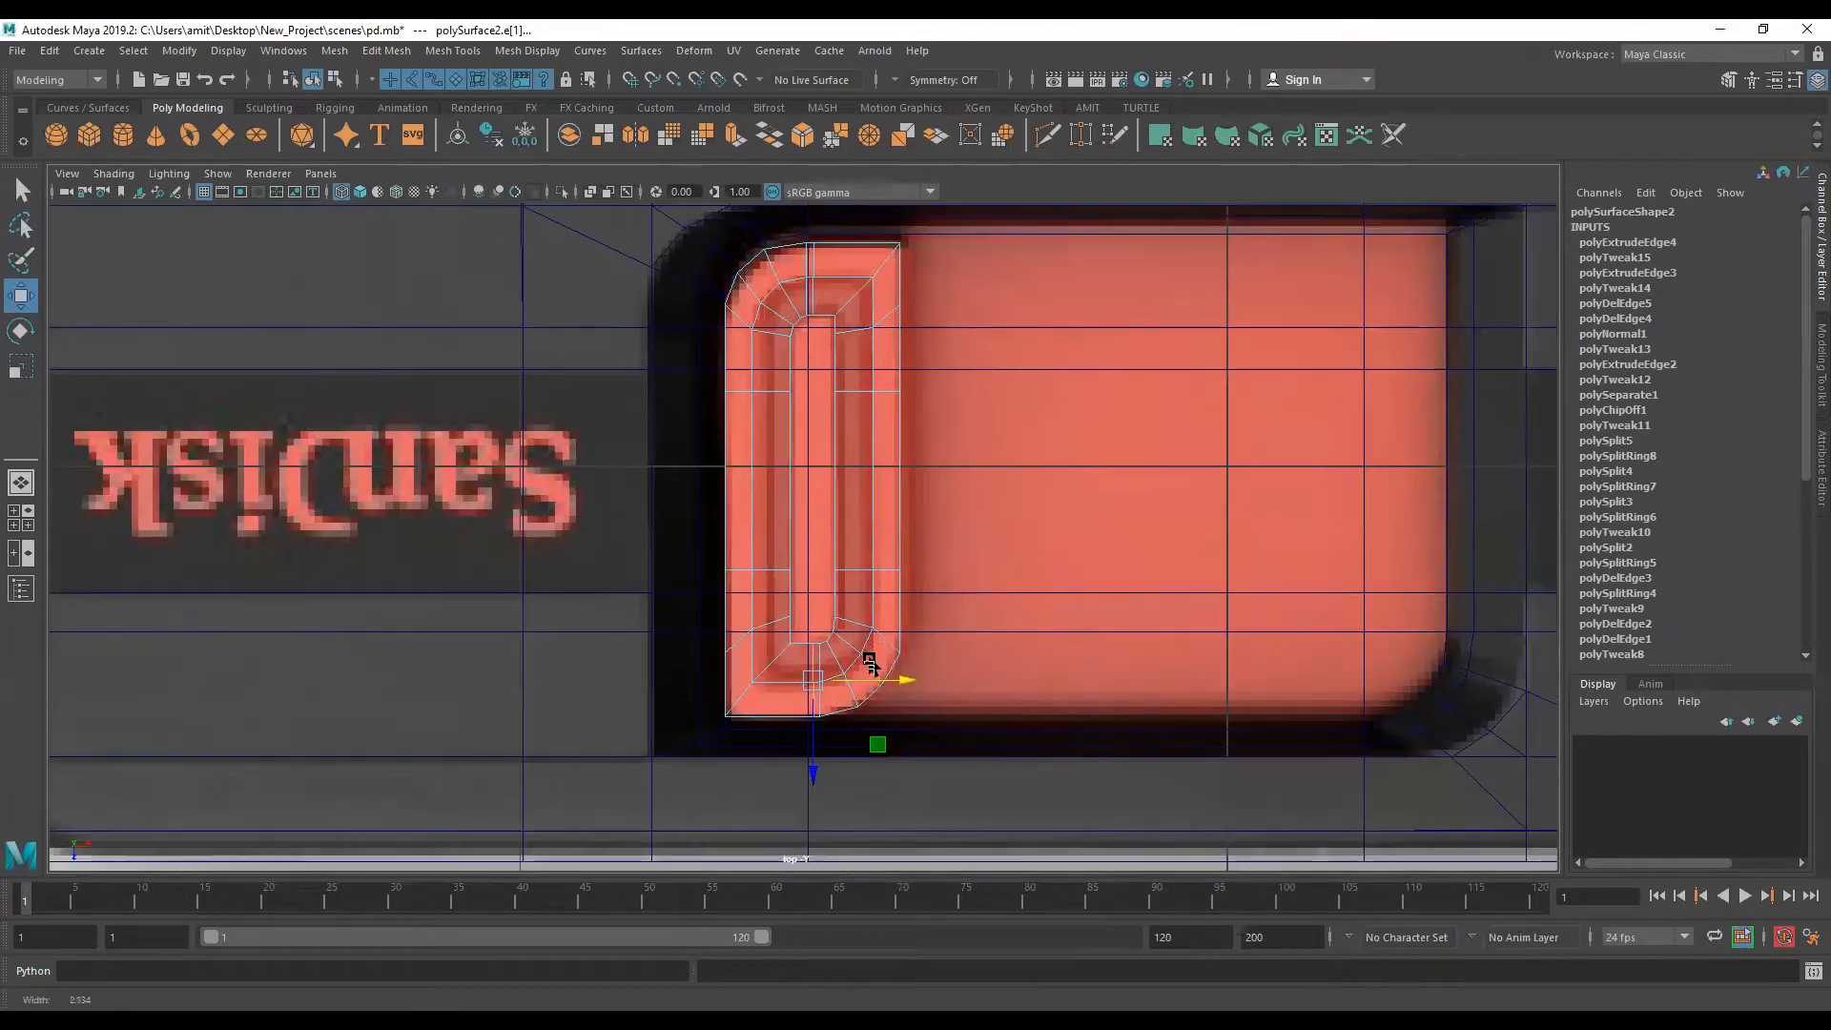
right_click_drag(836, 377, 895, 606, "alt")
middle_click_drag(898, 609, 899, 646, "alt")
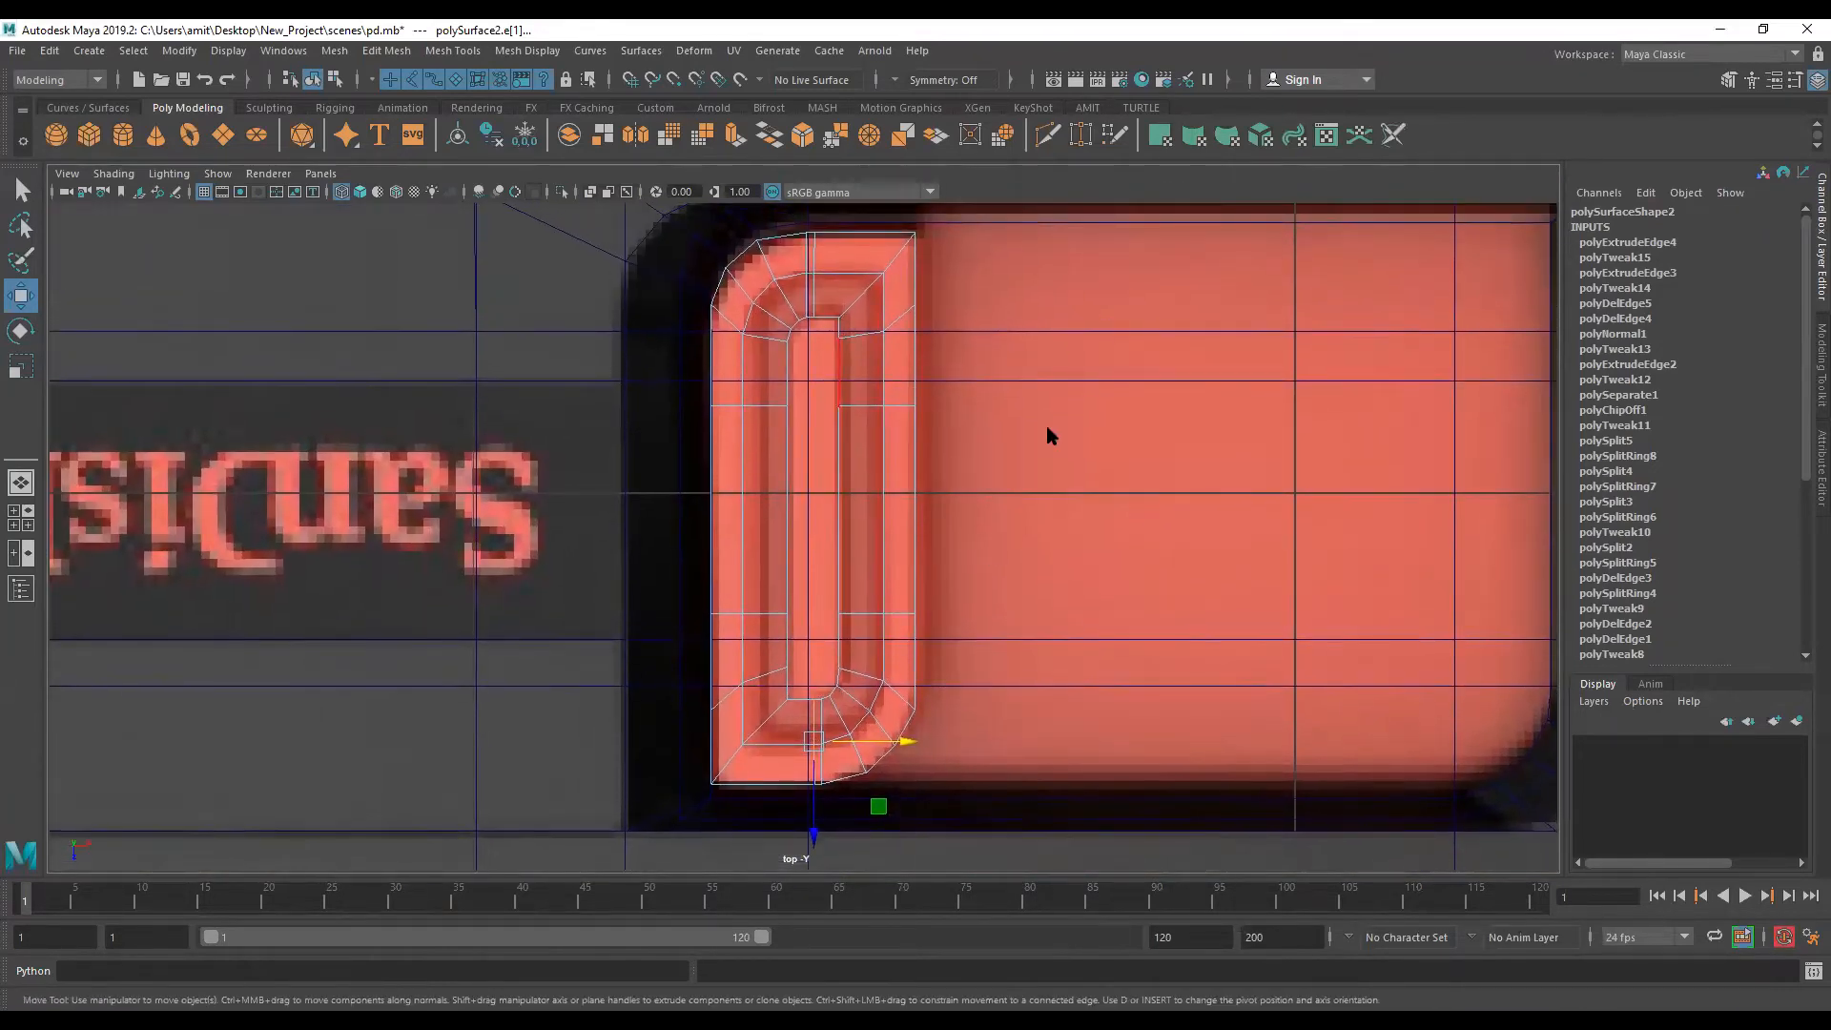
right_click(886, 504)
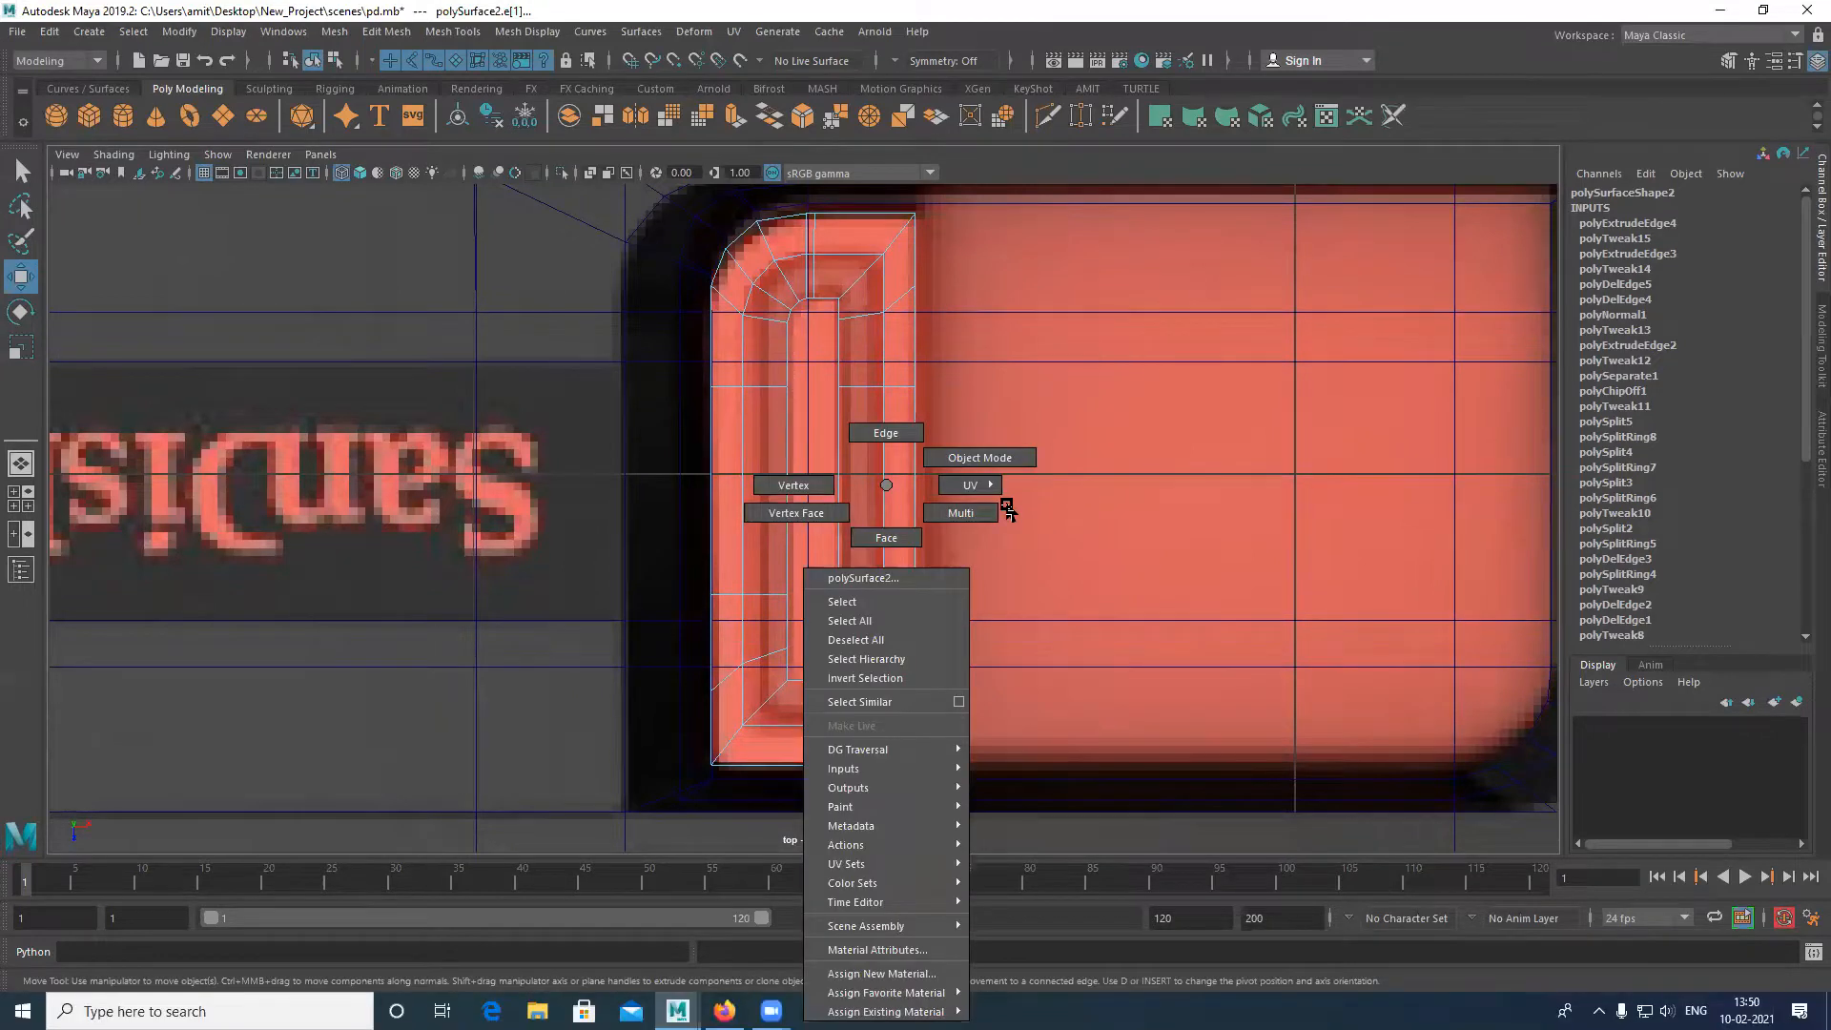
left_click(980, 457)
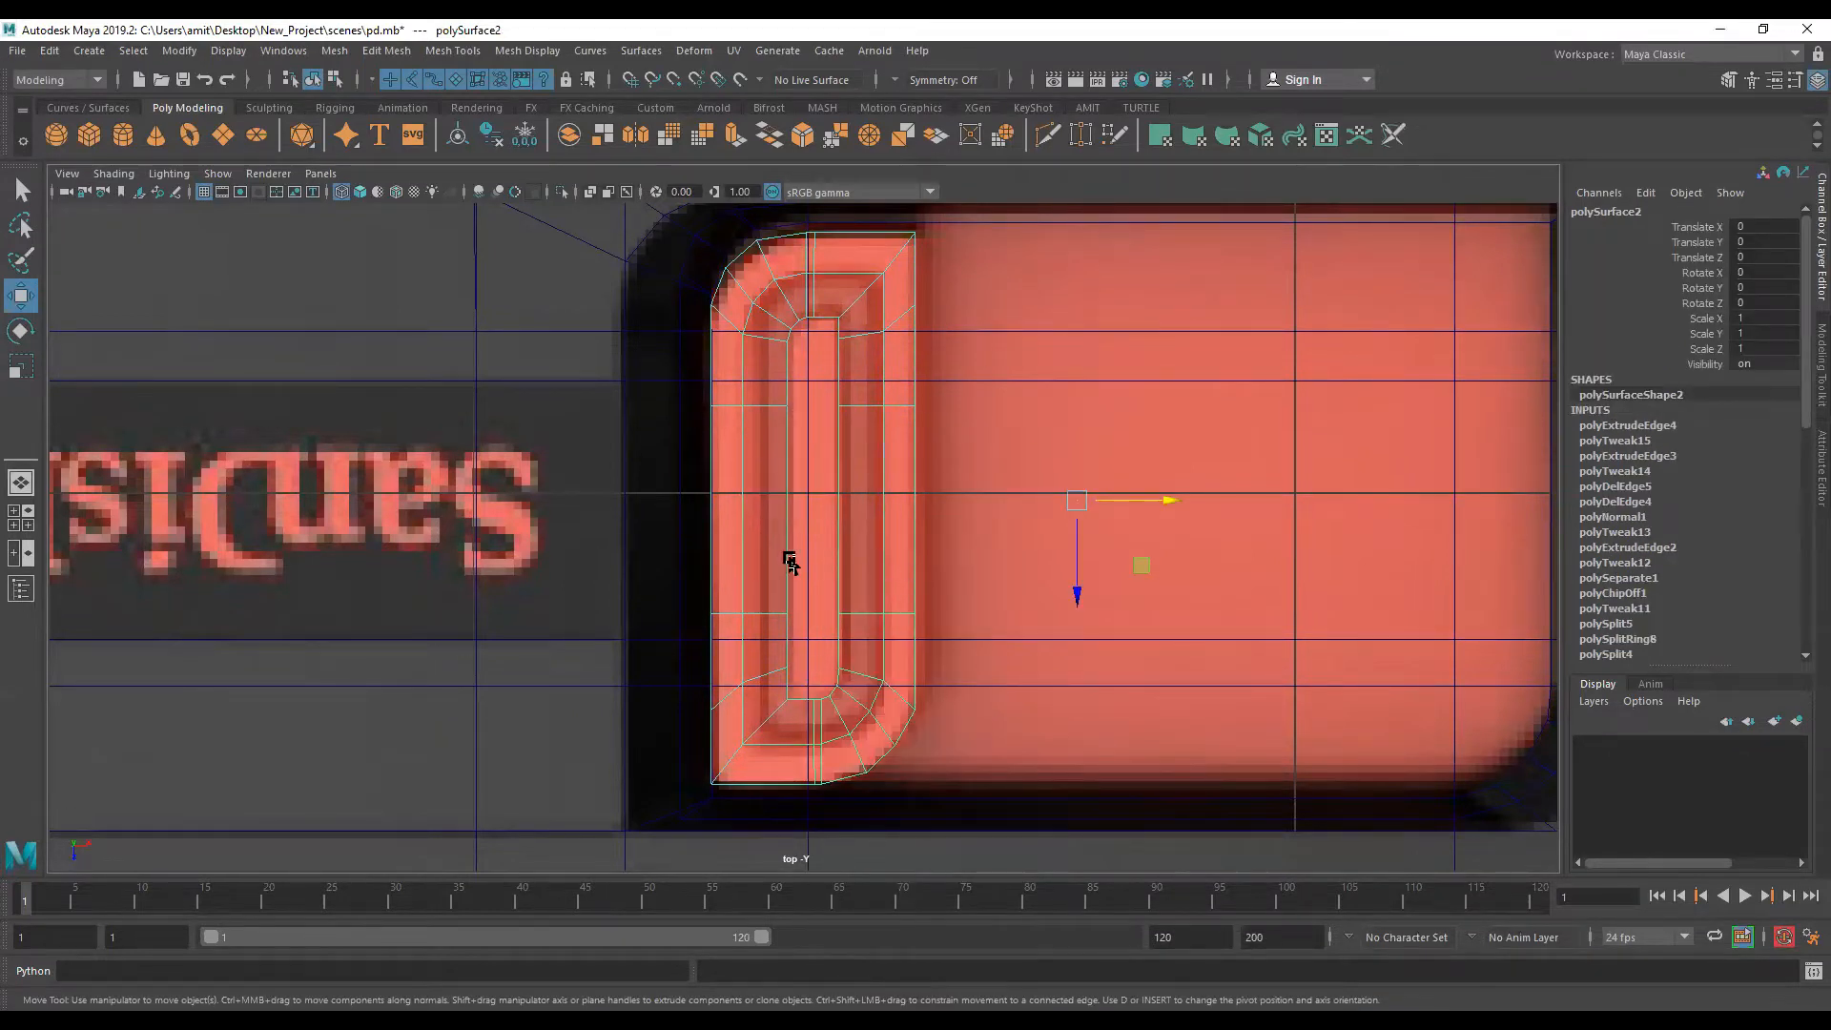
key("space")
key("space")
key("5")
mouse_move(1044, 506)
left_mouse_down("alt")
mouse_move(862, 526)
mouse_move(981, 559)
mouse_move(834, 572)
mouse_move(1052, 408)
mouse_move(838, 495)
mouse_move(867, 544)
mouse_move(820, 568)
mouse_move(758, 414)
mouse_move(883, 506)
mouse_move(825, 523)
mouse_move(781, 363)
mouse_move(785, 261)
left_mouse_up("alt")
Step: Bridge the two long inner border edges across the central slot with 1 division, then return to object mode
right_click_drag(781, 363, 785, 261)
left_click(671, 511)
left_click(919, 432)
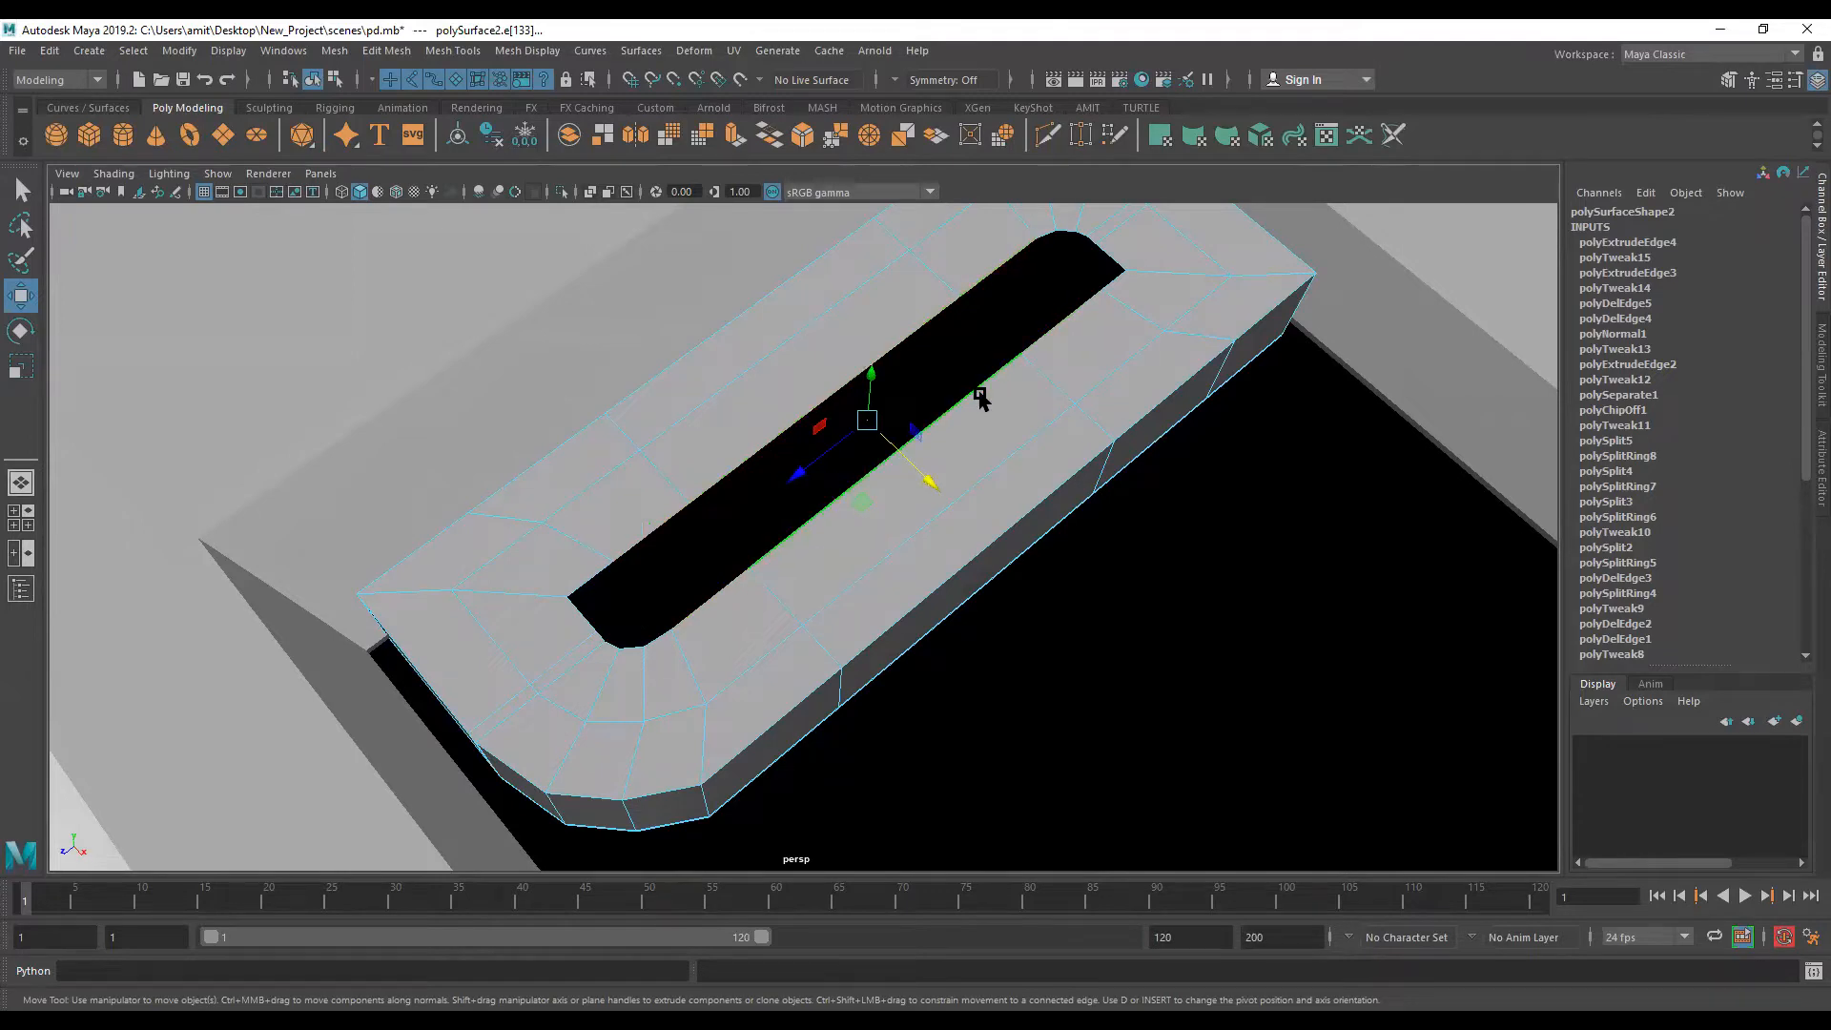
right_click_drag(984, 394, 961, 605, "shift")
left_click_drag(833, 508, 706, 630, "alt")
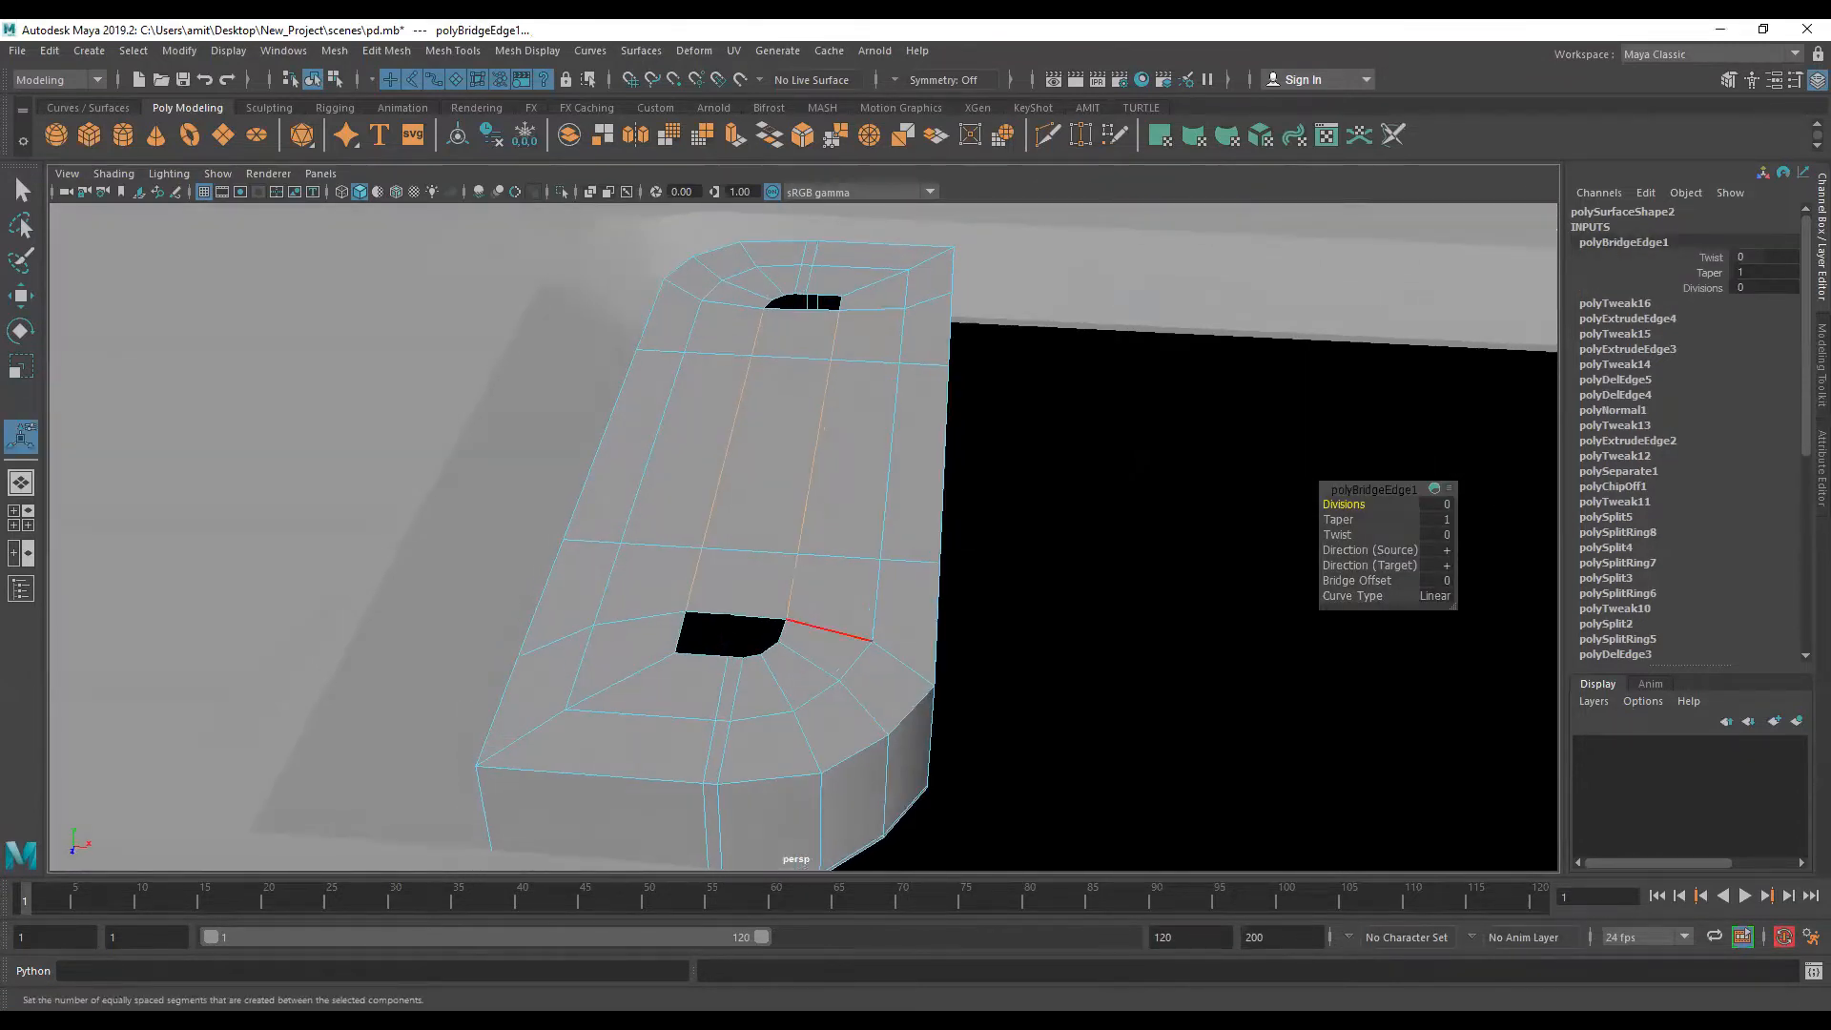
left_click_drag(1341, 497, 1328, 515)
right_click_drag(798, 483, 845, 464)
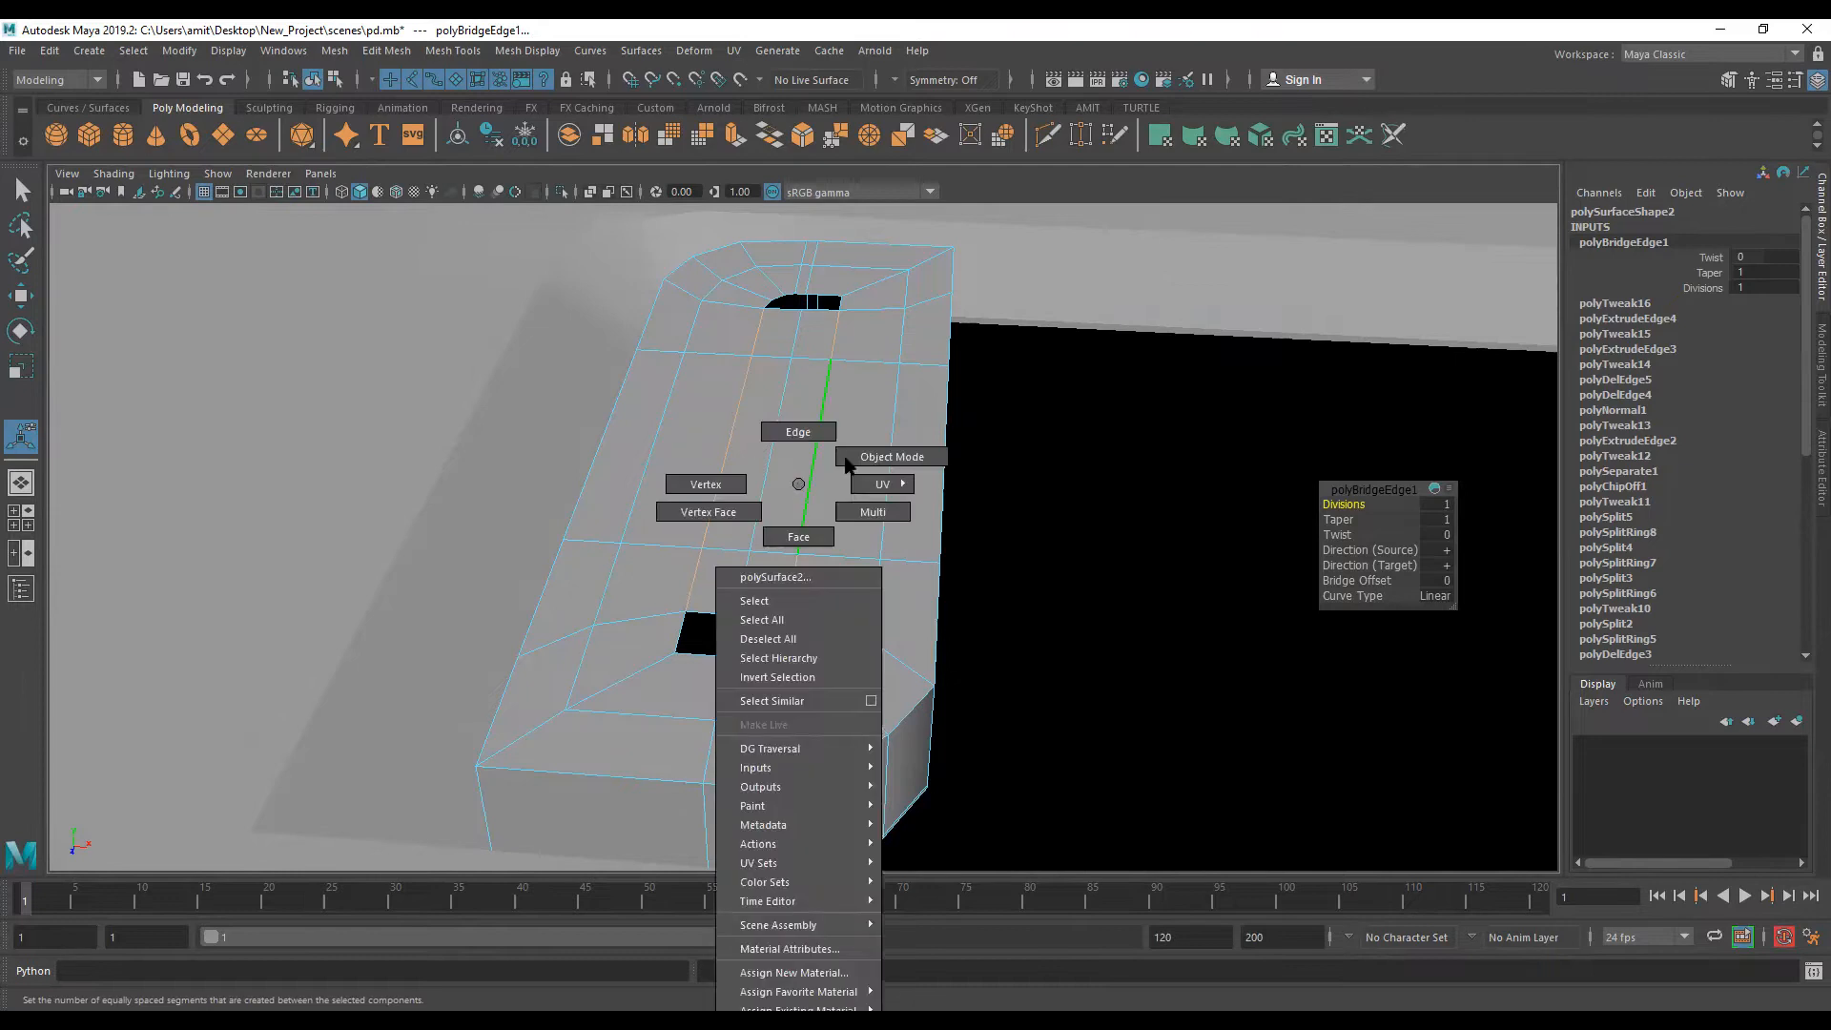
right_click_drag(901, 535, 954, 387)
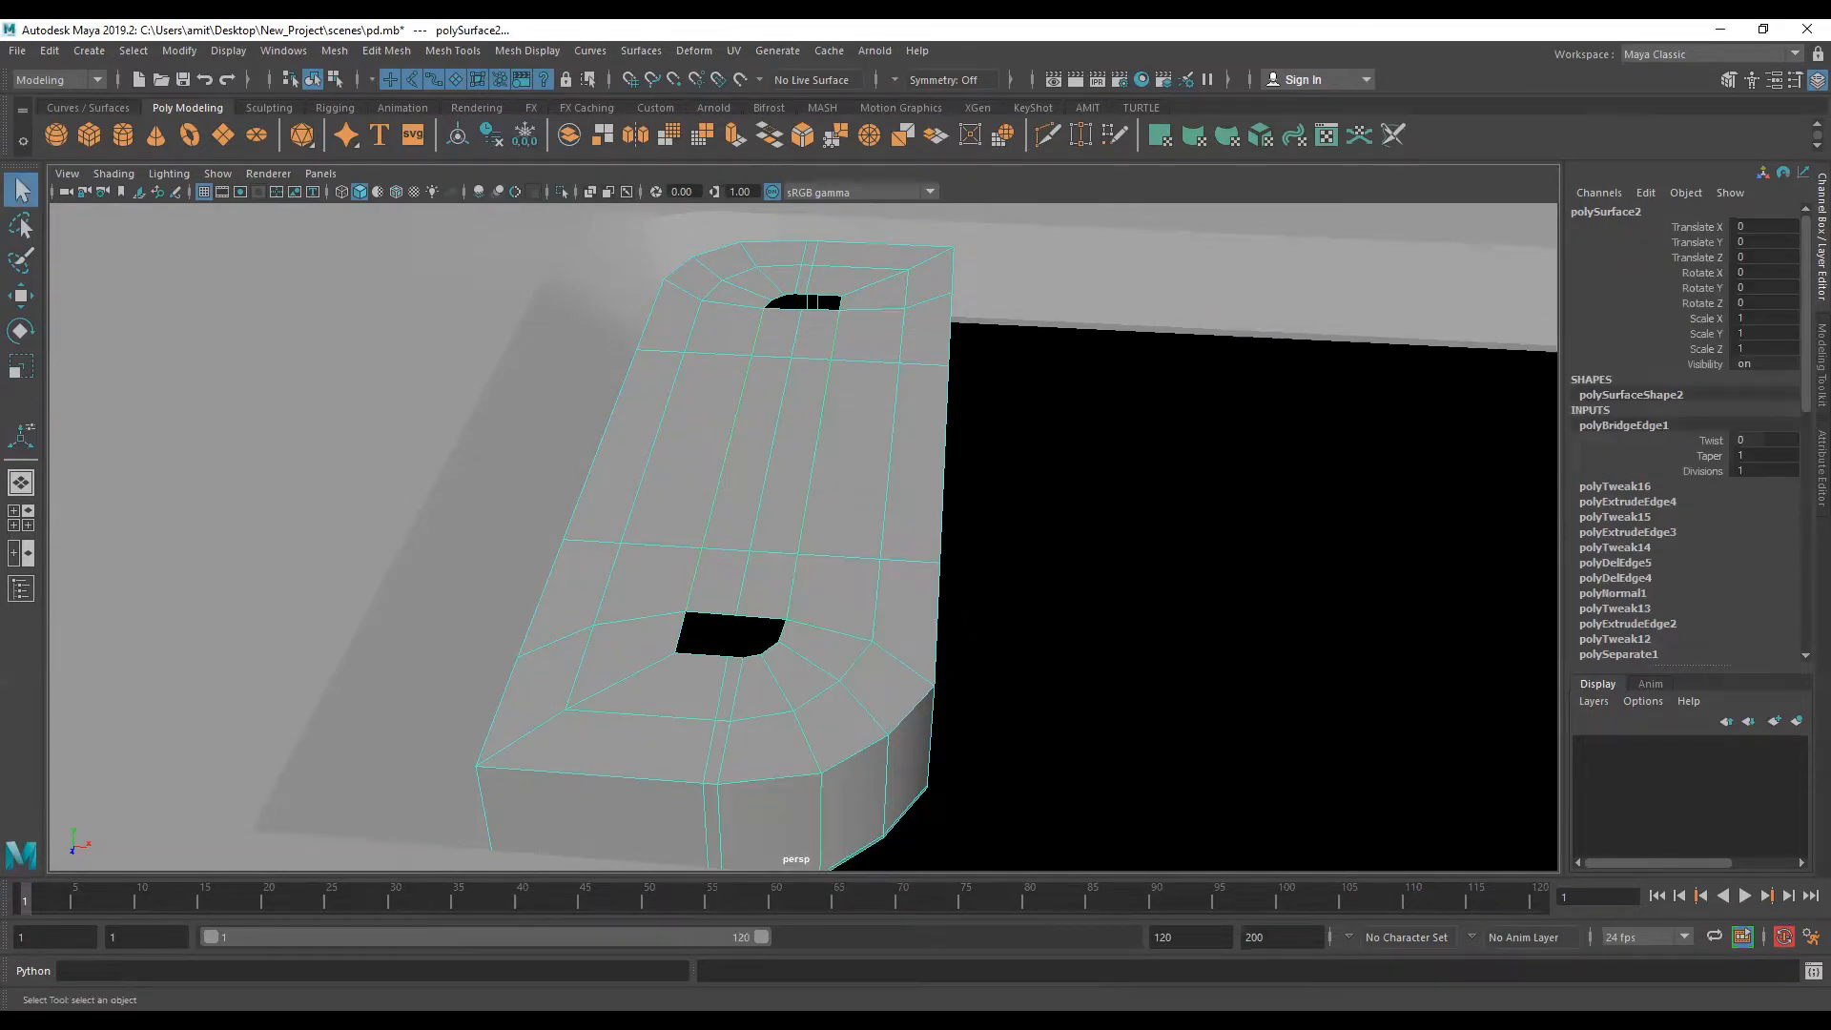
Step: Bridge the short border edges on the square-cornered side of the opening at the slot's near end
scroll(968, 624, "up", 3)
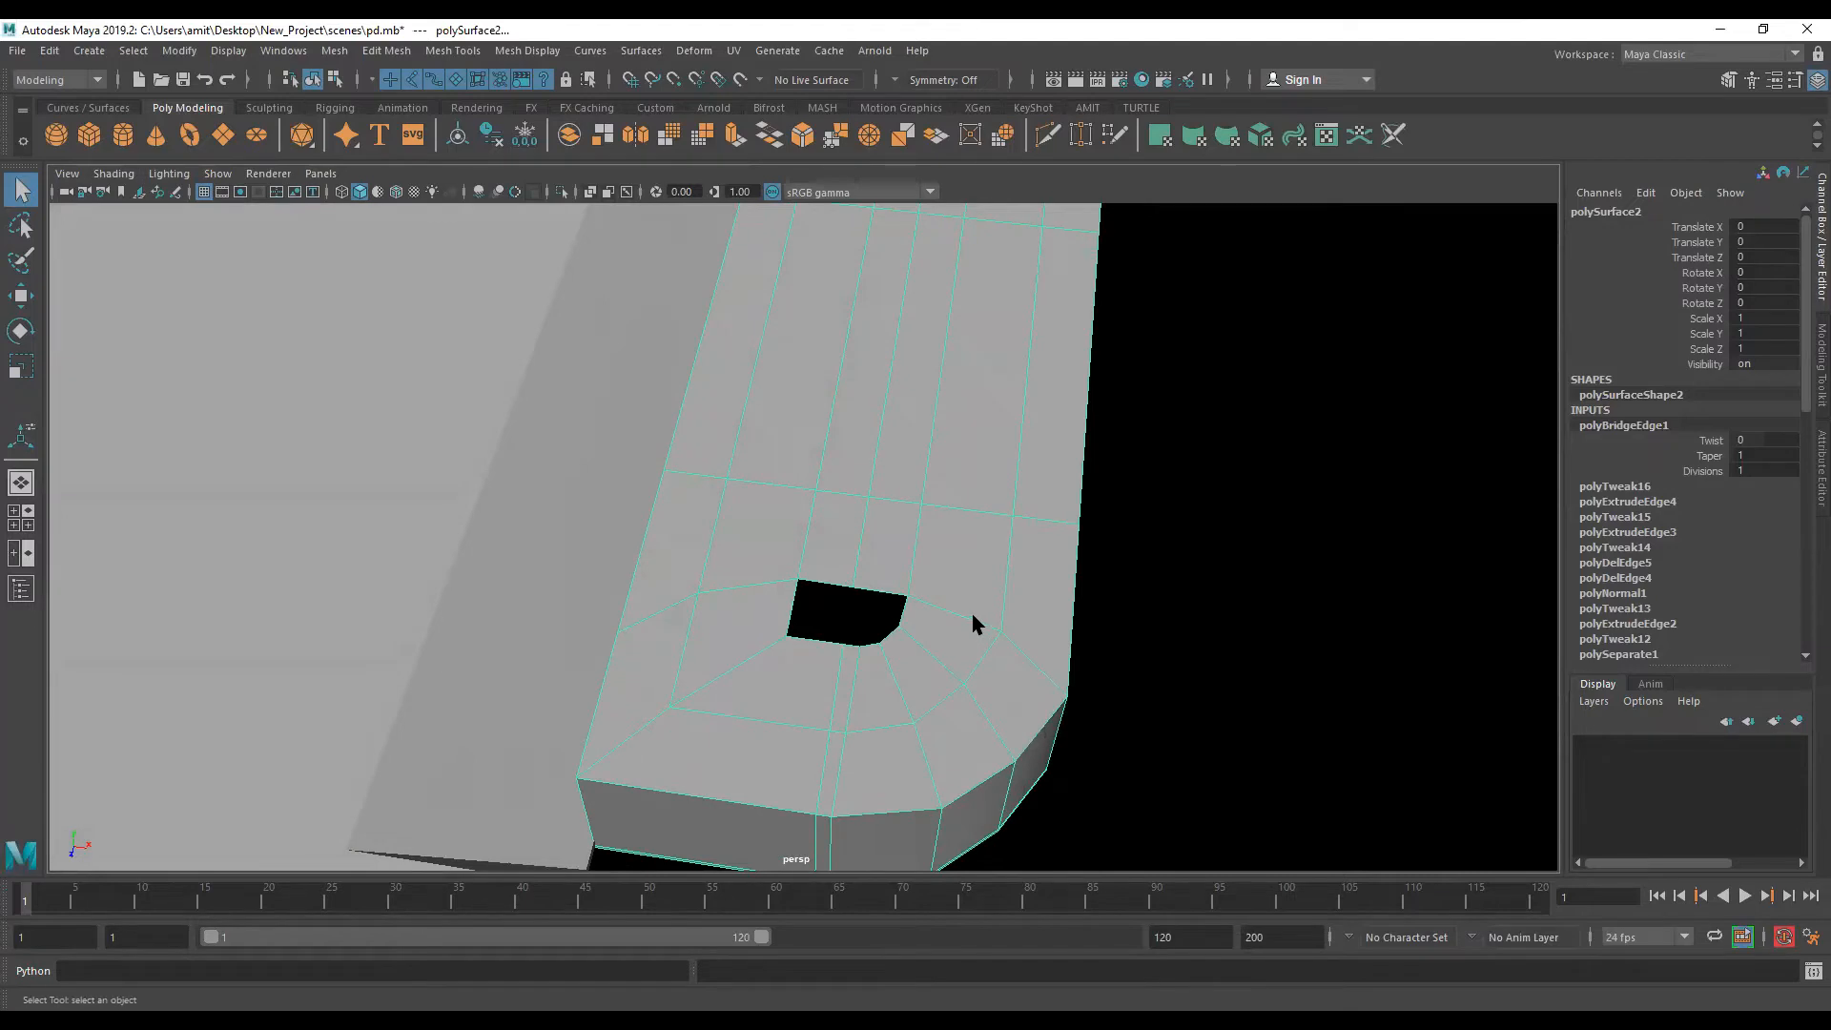
scroll(817, 683, "up", 5)
middle_click_drag(862, 583, 828, 294, "alt")
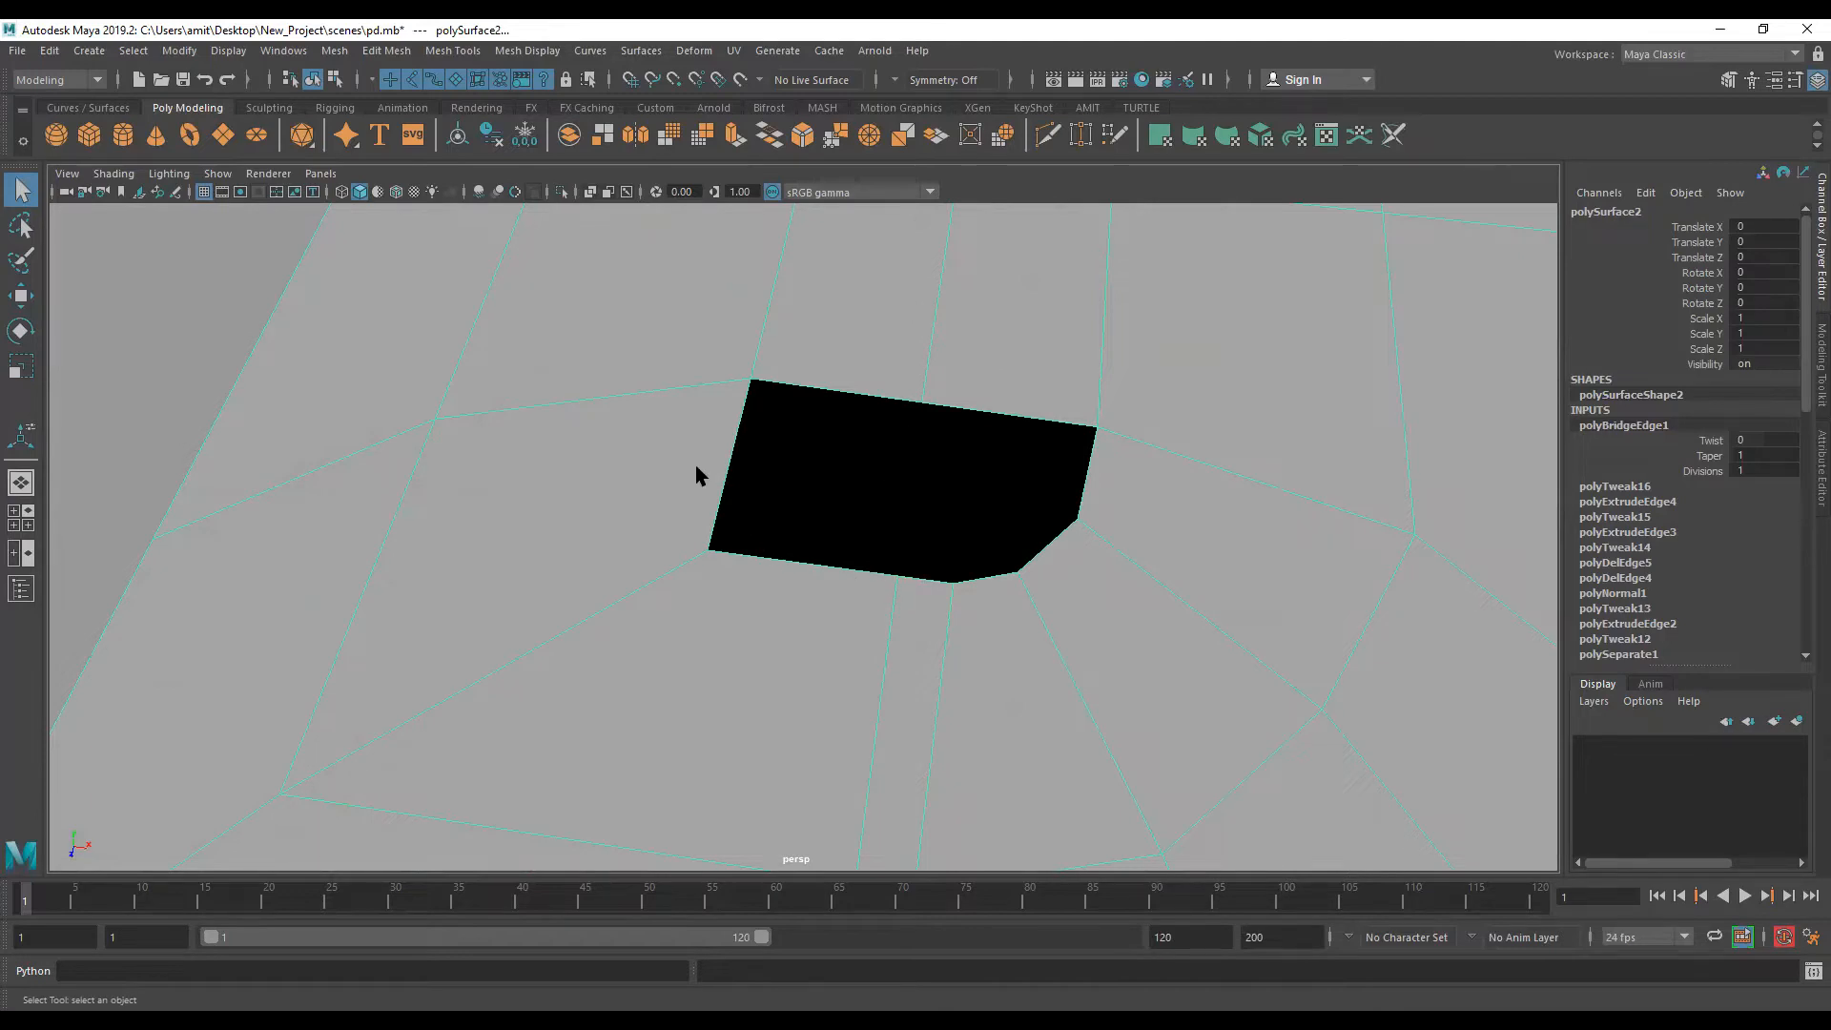
right_click(833, 374)
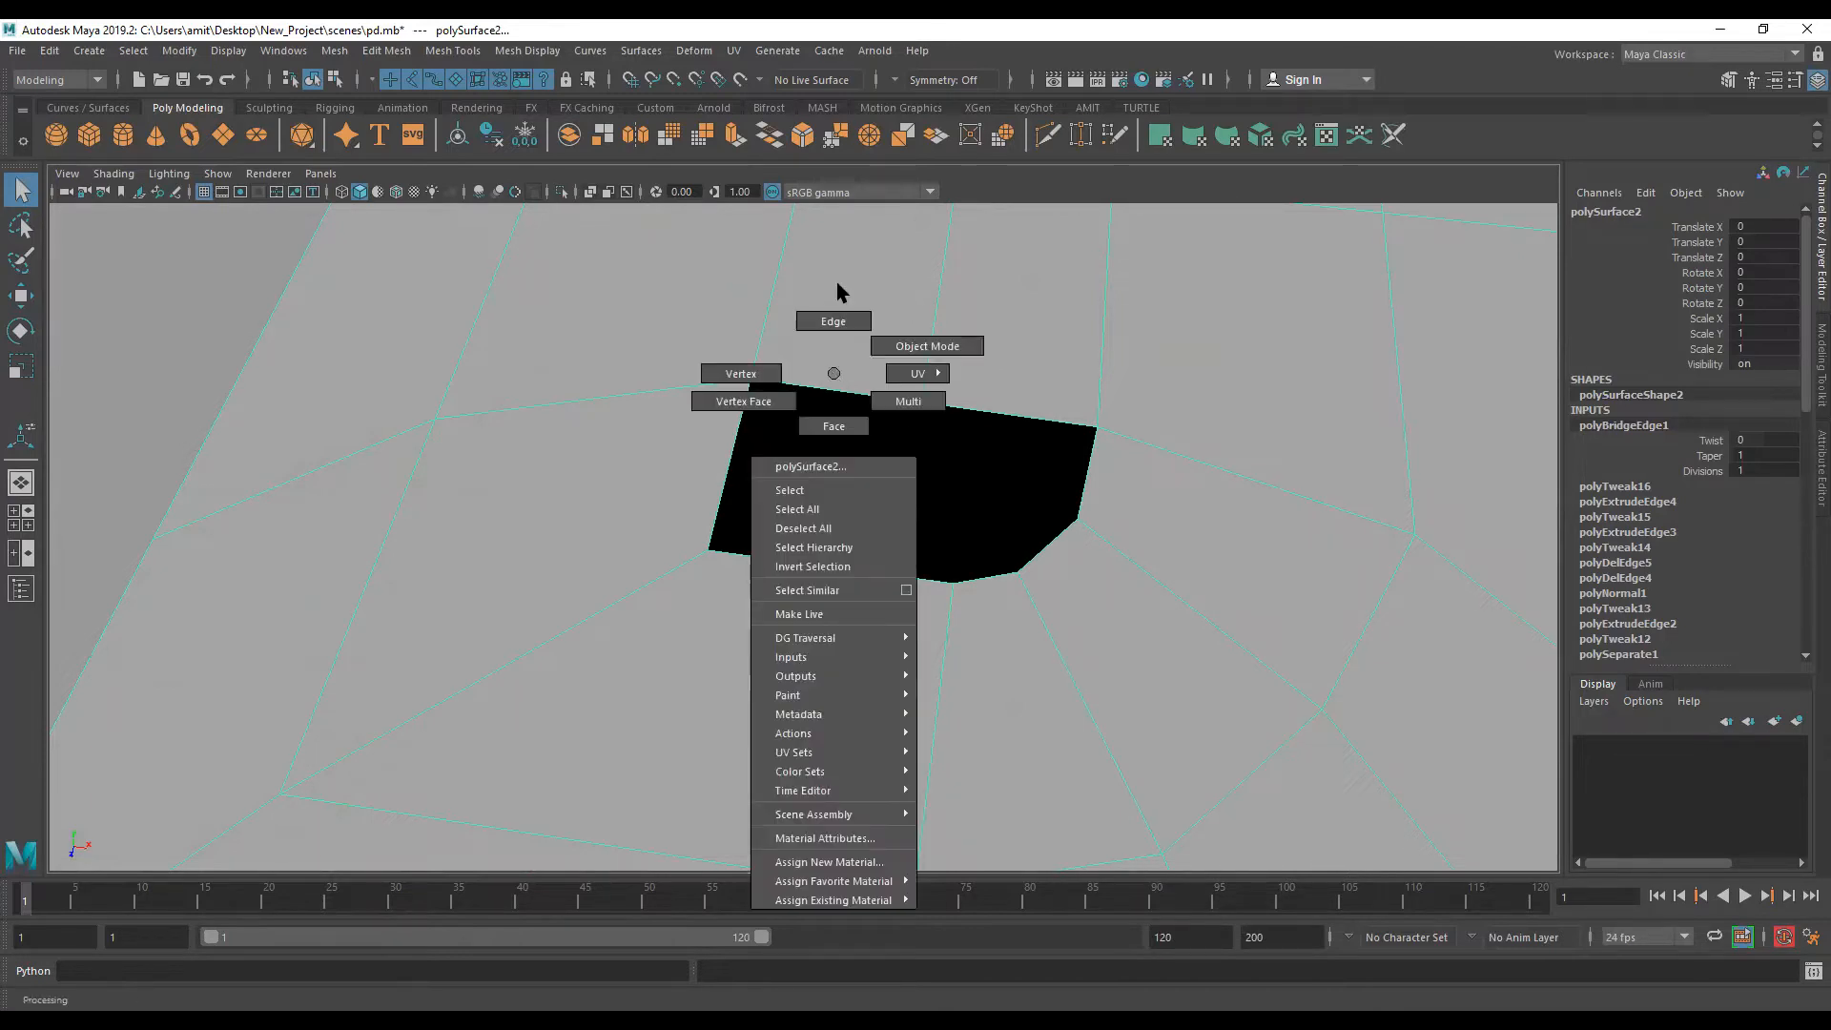
left_click(833, 322)
left_click(803, 566)
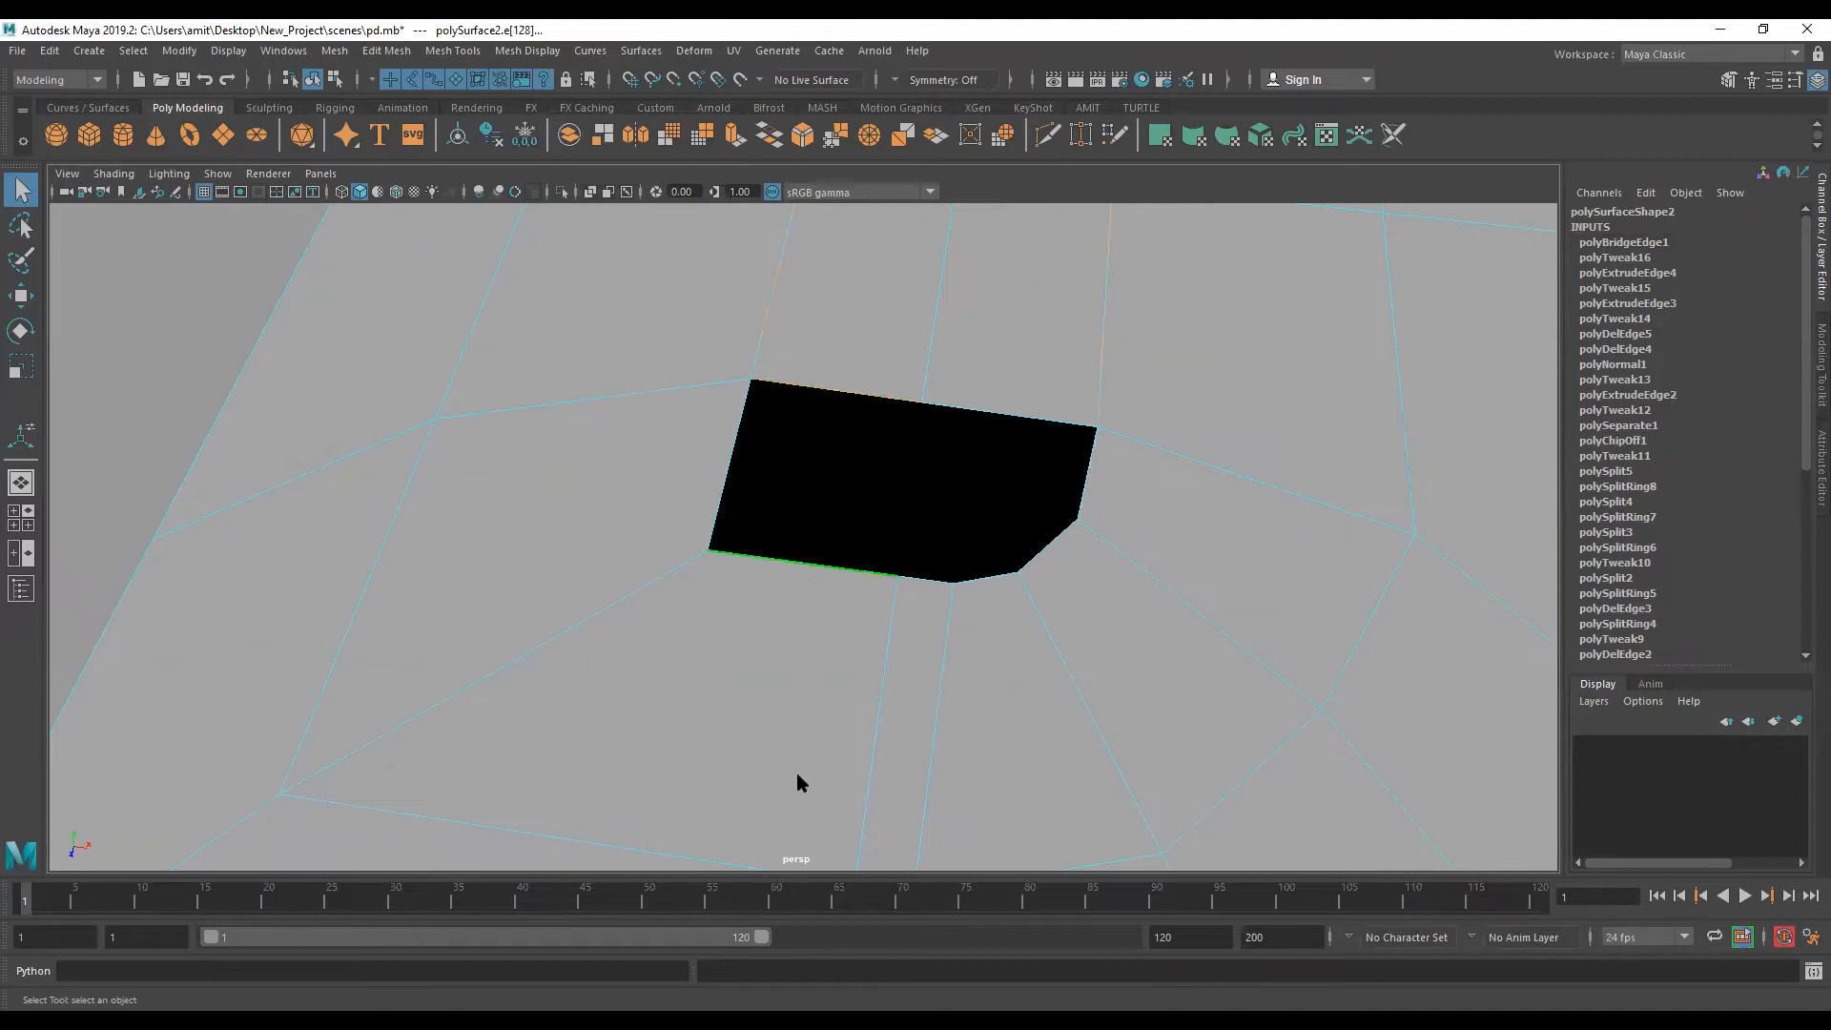
right_click_drag(803, 564, 798, 793, "shift")
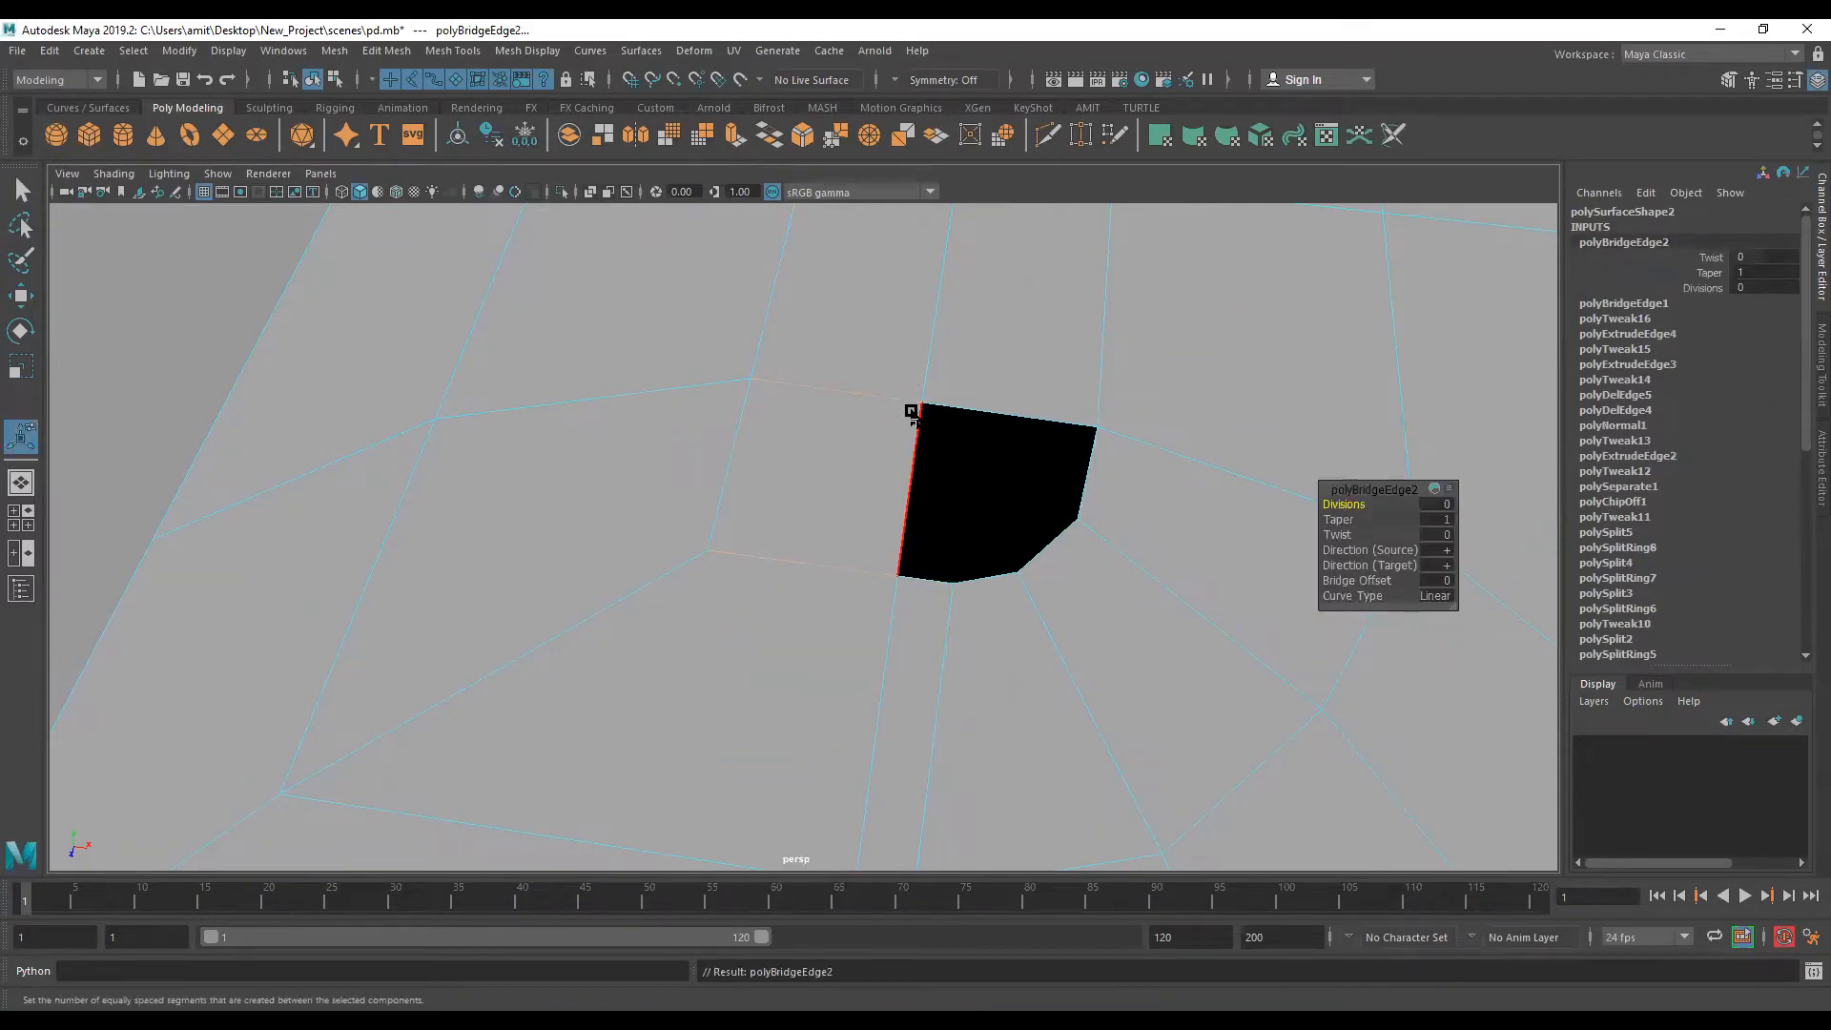
Step: Bridge the matching short border edges on the square-cornered side of the opening at the slot's far end
scroll(939, 386, "down", 5)
middle_click_drag(936, 380, 808, 572, "alt")
left_click(845, 483)
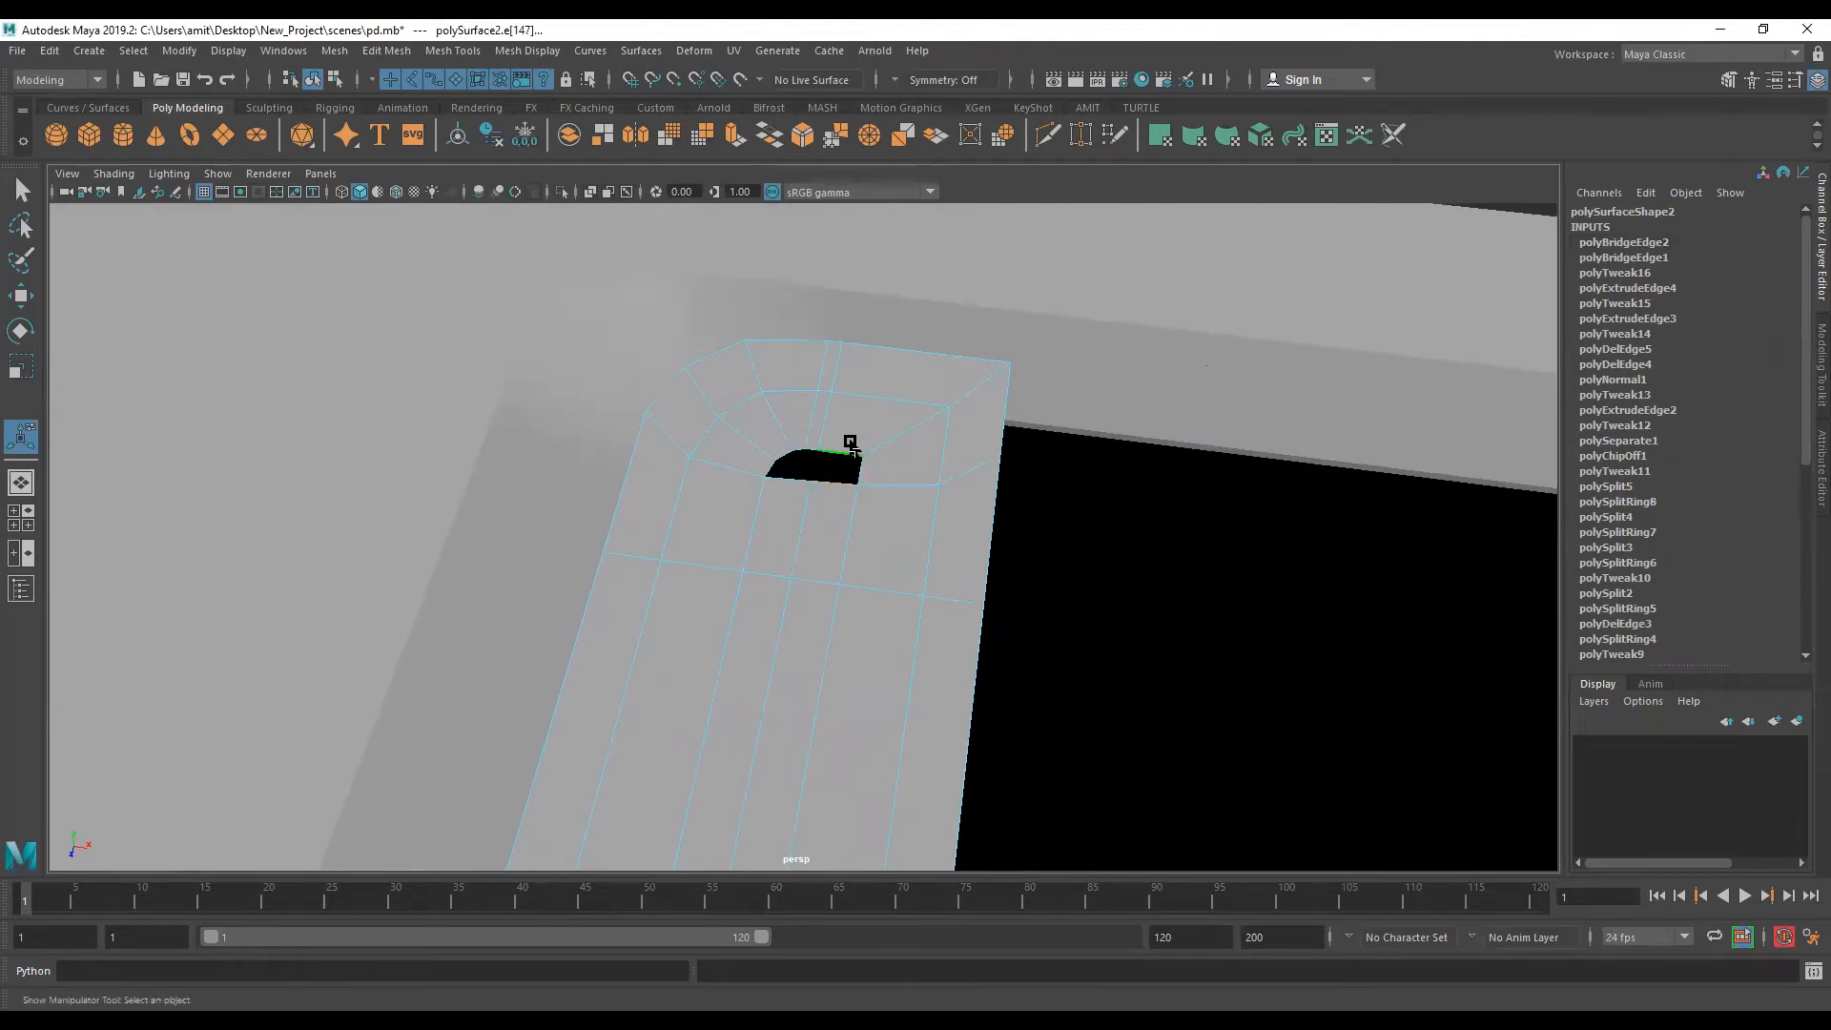
key("g")
Step: Select the border edges around the remaining opening at the slot's near end
middle_click_drag(804, 776, 841, 629, "alt")
middle_click_drag(794, 849, 808, 794, "alt")
scroll(826, 624, "up", 5)
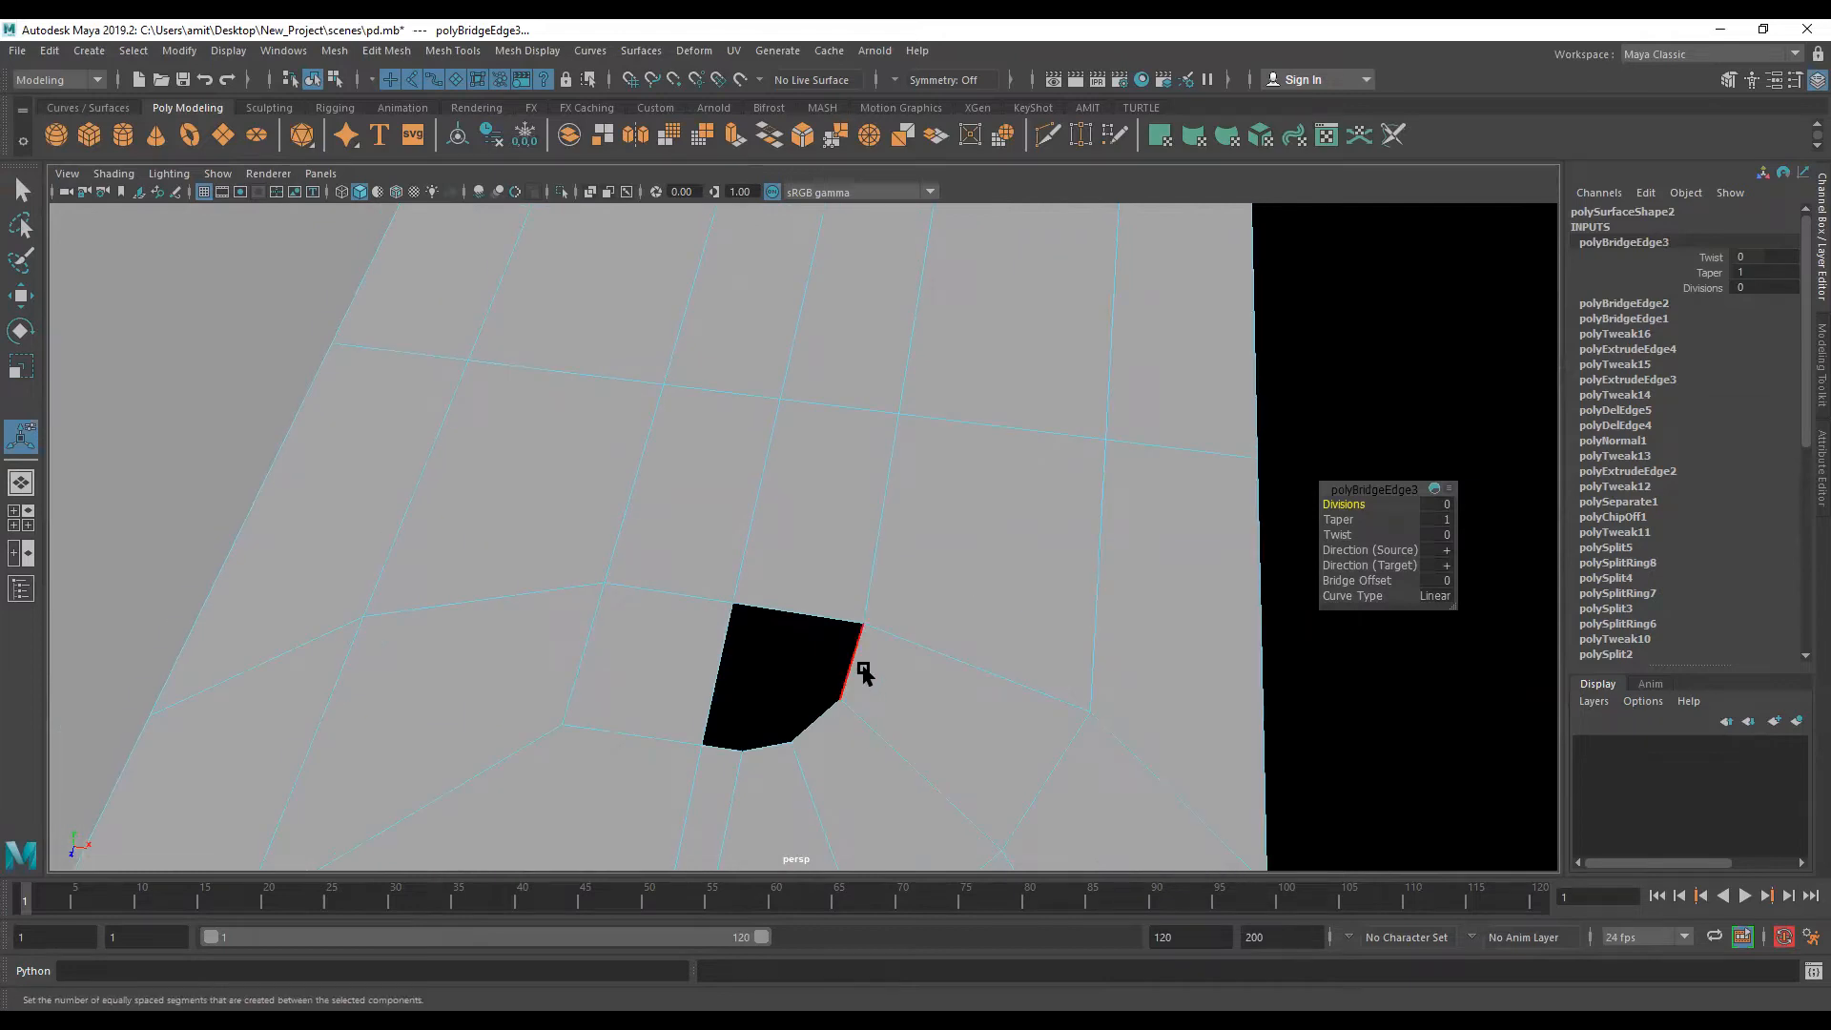
left_click(860, 664)
left_click(775, 751)
left_click(715, 704, "shift")
left_click(795, 615, "shift")
Step: Examine the two remaining openings at the near and far ends of the central slot
scroll(896, 440, "down", 4)
left_click_drag(896, 439, 857, 496, "alt")
scroll(877, 453, "up", 5)
middle_click_drag(821, 601, 776, 805, "alt")
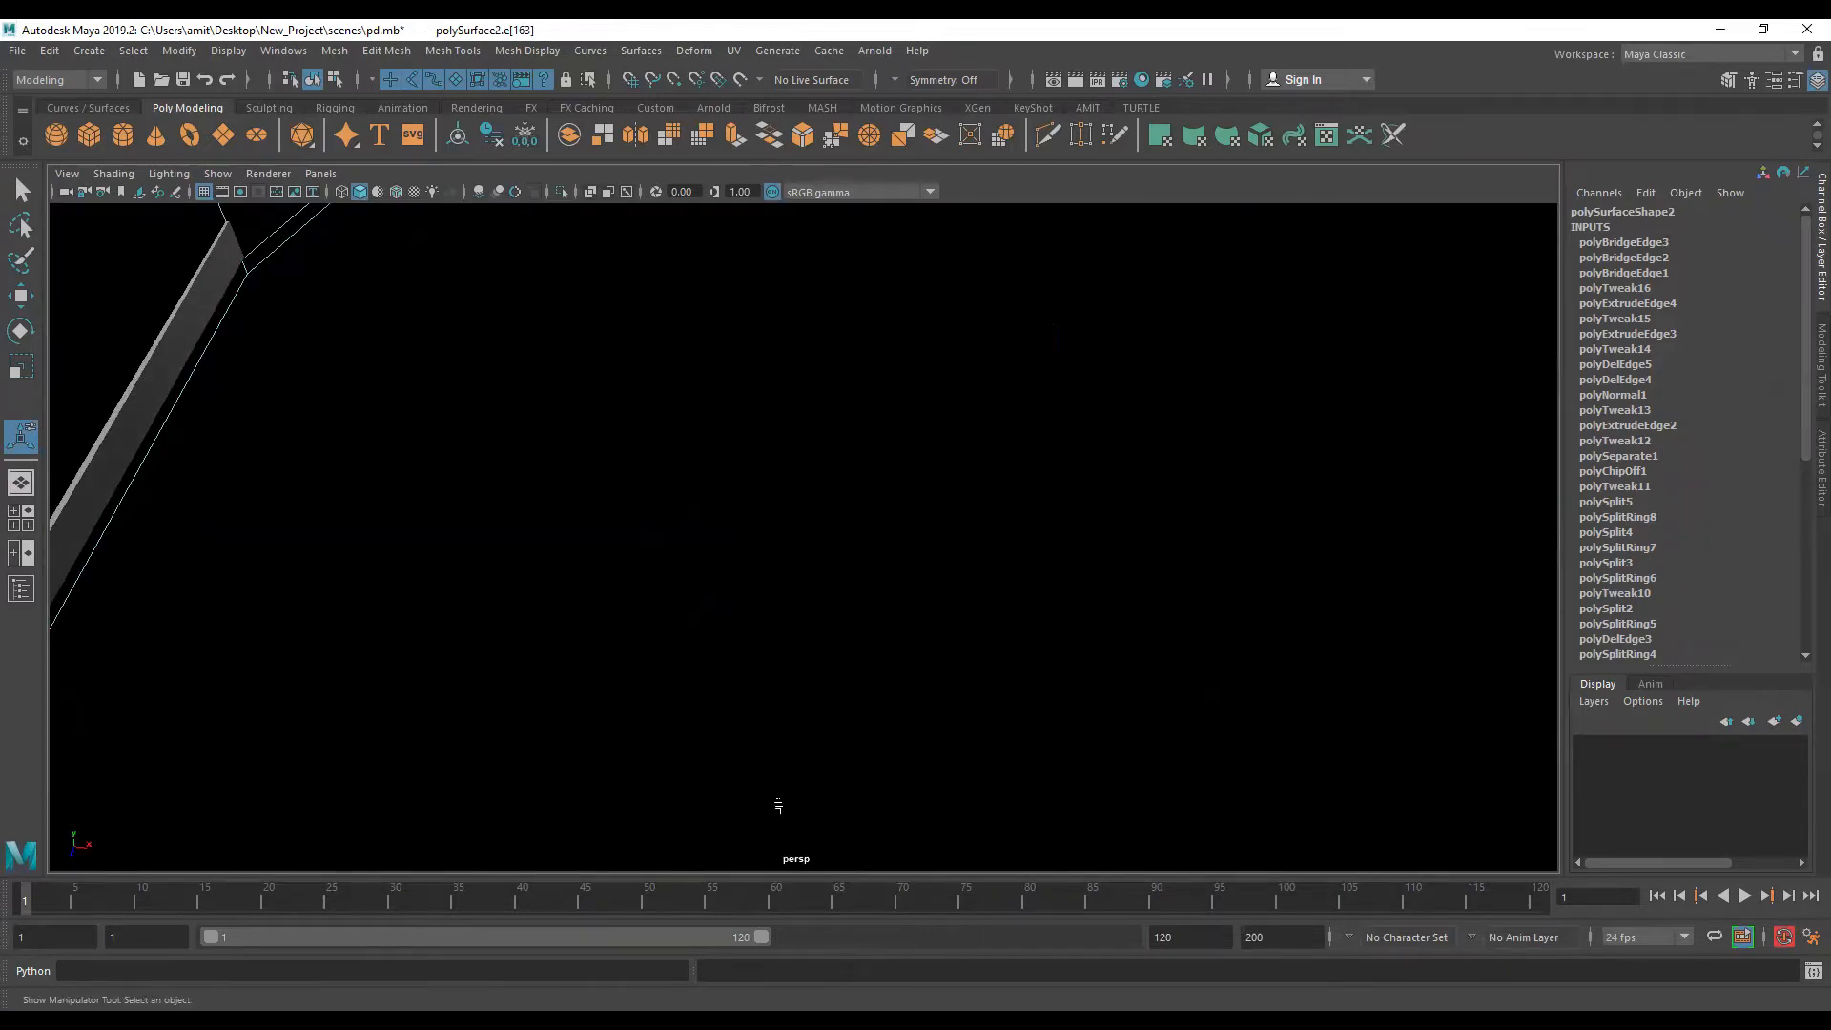
scroll(691, 797, "down", 5)
middle_click_drag(839, 449, 735, 741, "alt")
scroll(735, 744, "down", 3)
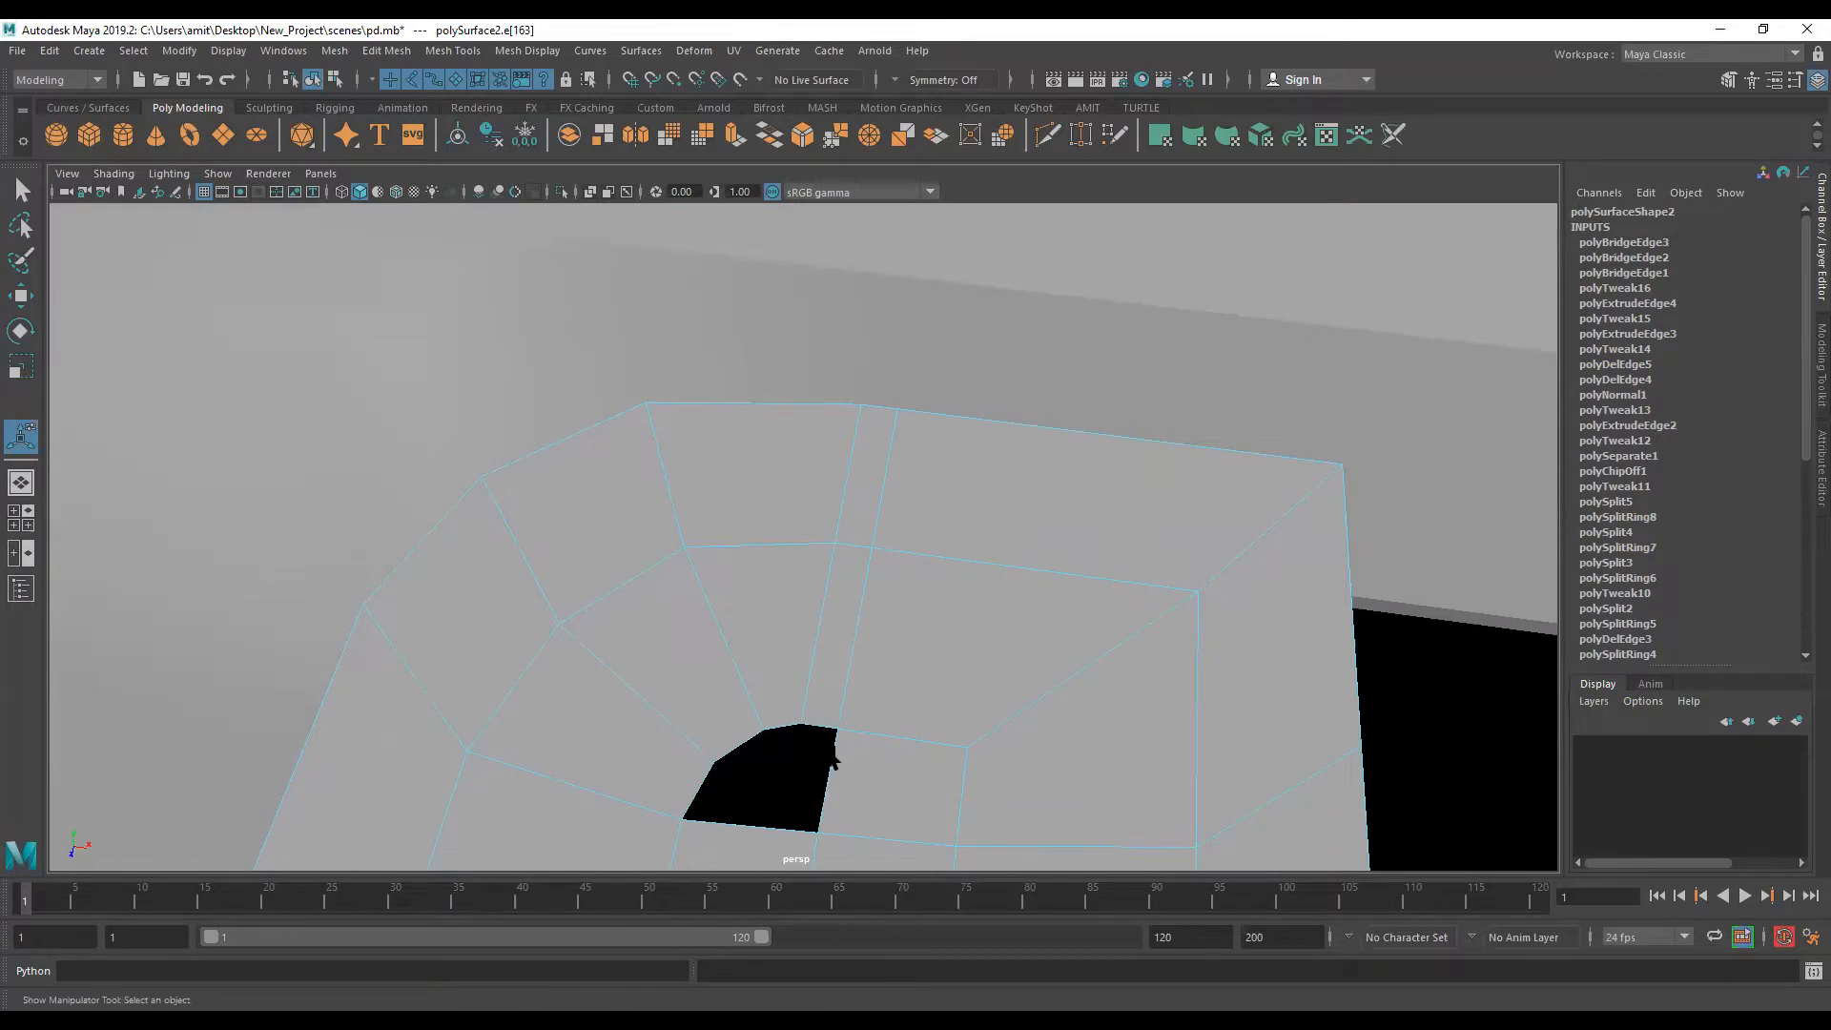
middle_click_drag(848, 774, 880, 471, "alt")
middle_click_drag(878, 574, 879, 553, "alt")
scroll(808, 581, "down", 1)
scroll(808, 582, "down", 6)
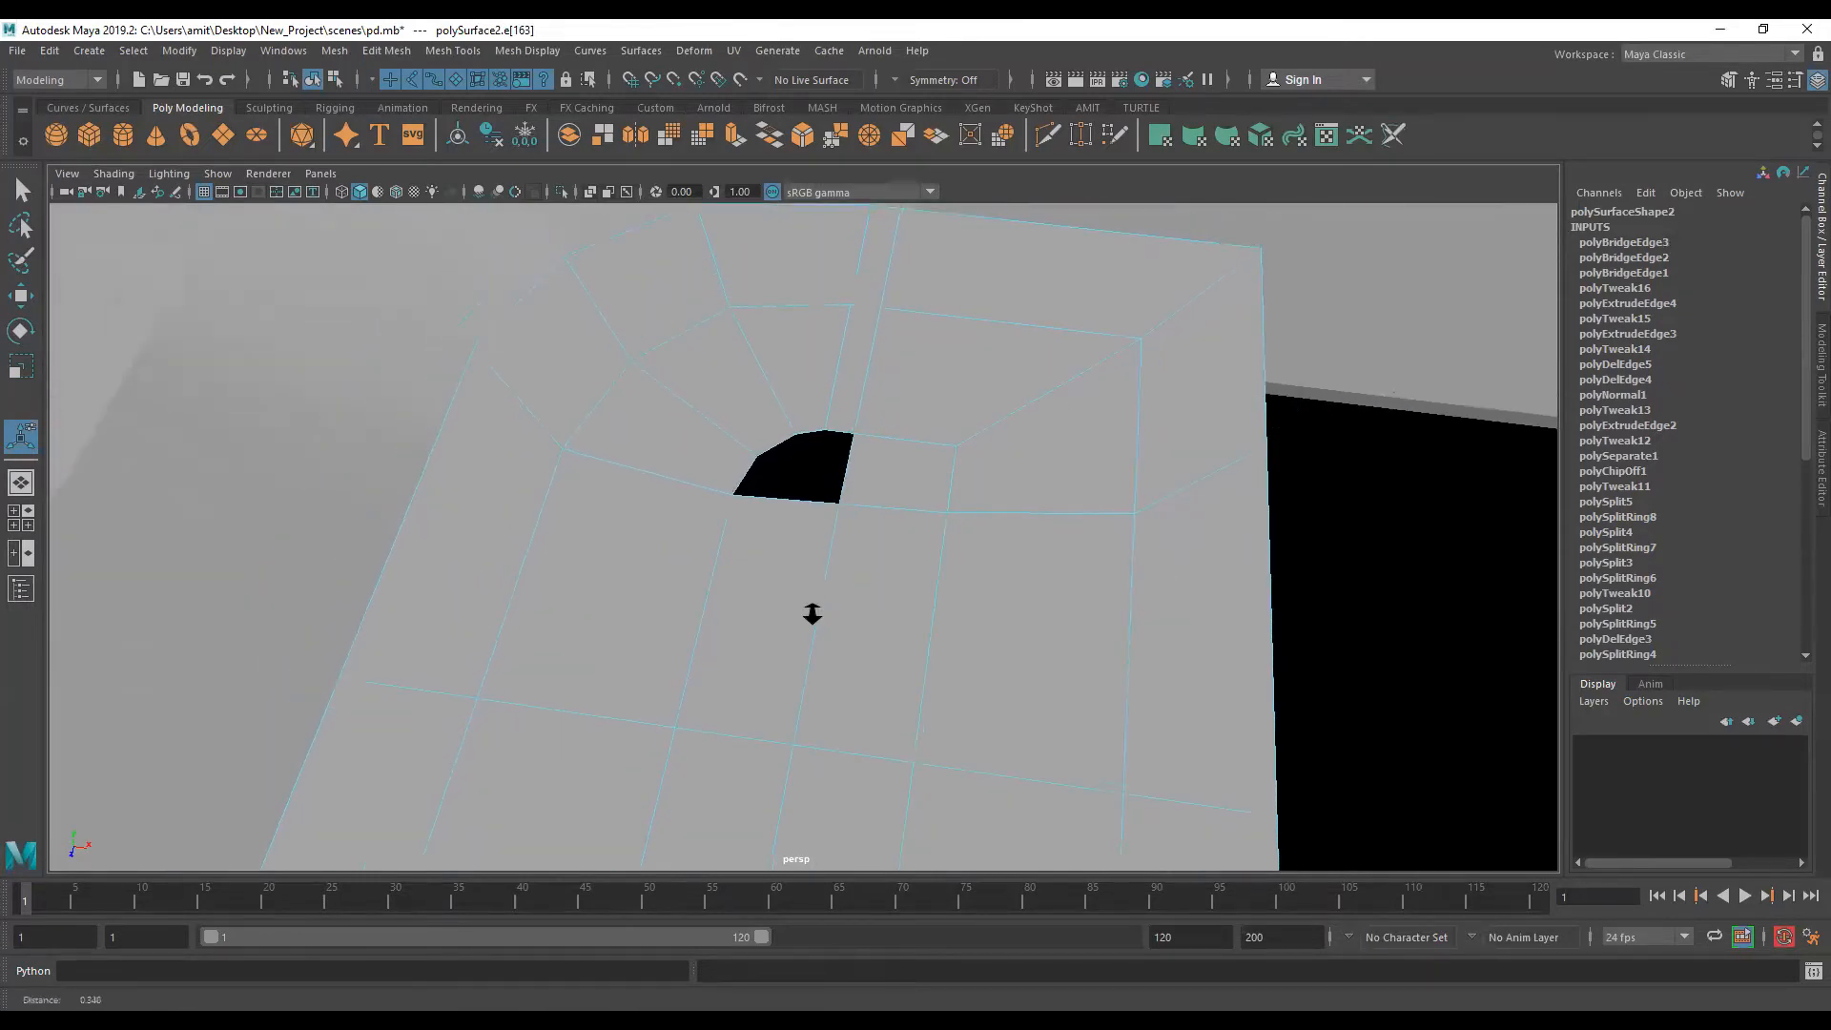
scroll(831, 644, "down", 2)
middle_click_drag(831, 657, 828, 600, "alt")
middle_click_drag(750, 667, 759, 558, "alt")
scroll(760, 494, "down", 3)
middle_click_drag(760, 494, 760, 531, "alt")
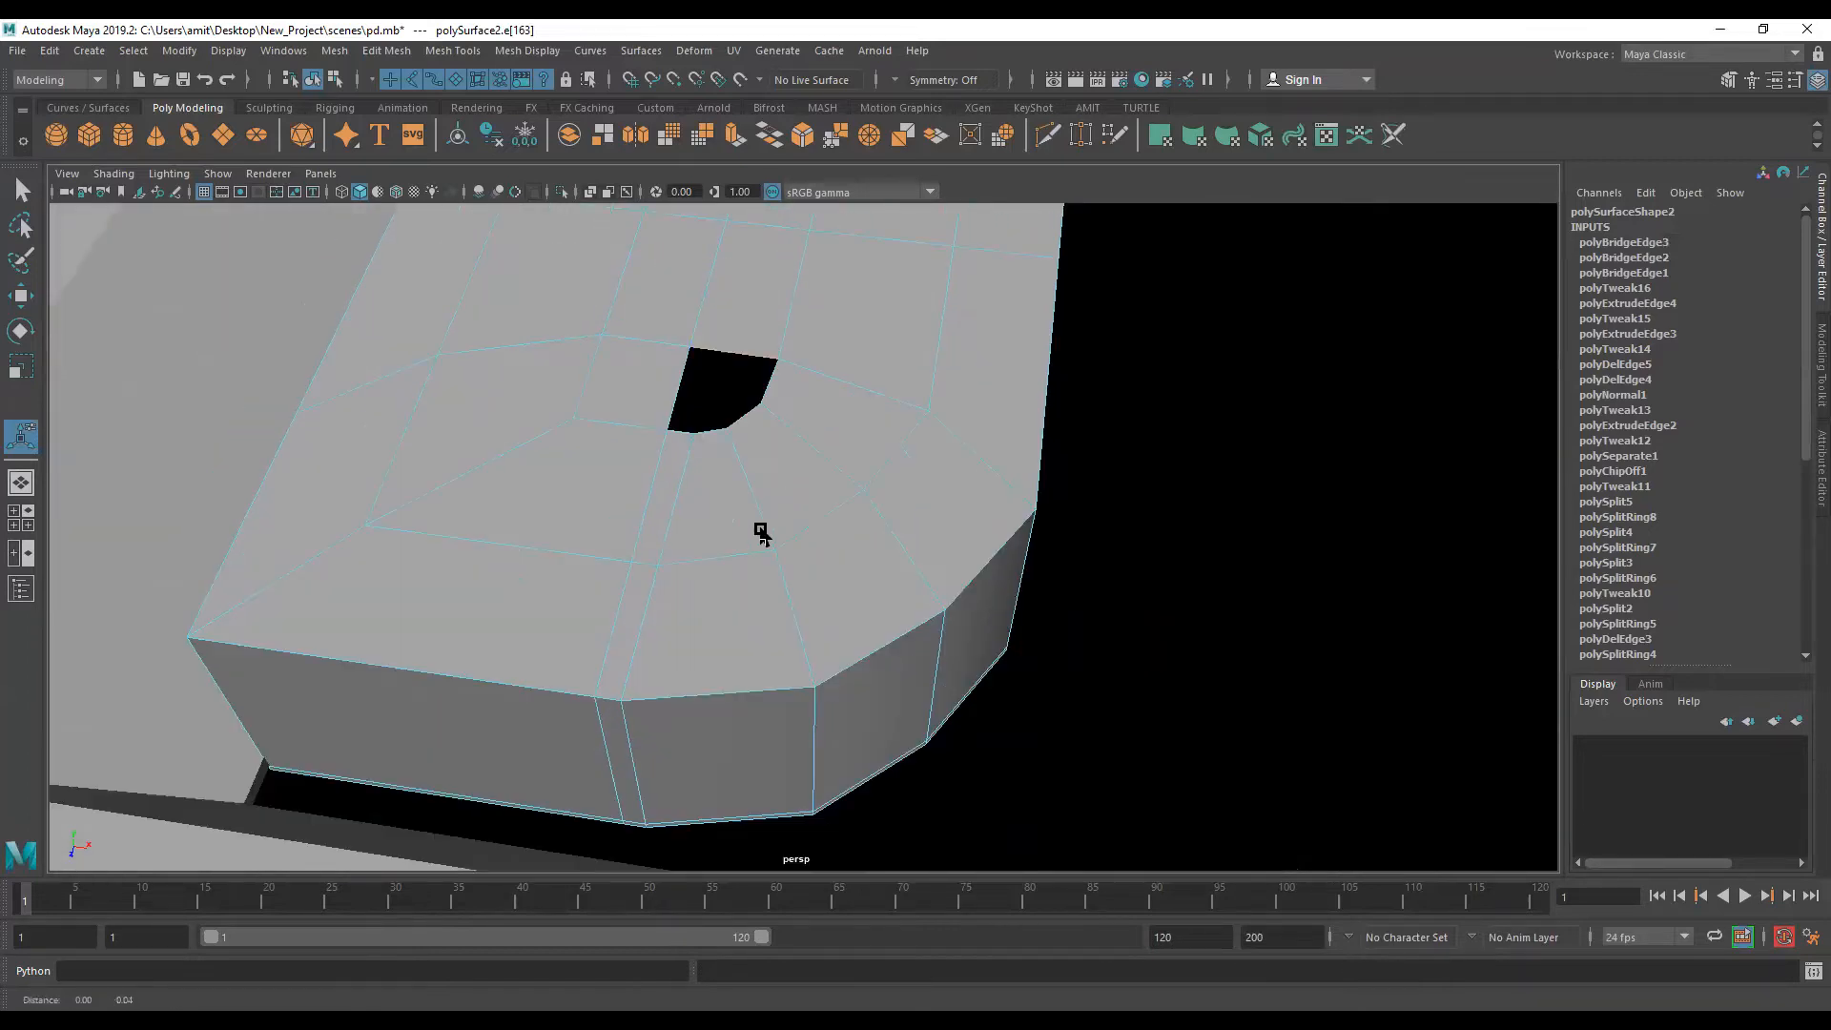
scroll(735, 601, "up", 4)
scroll(777, 487, "up", 2)
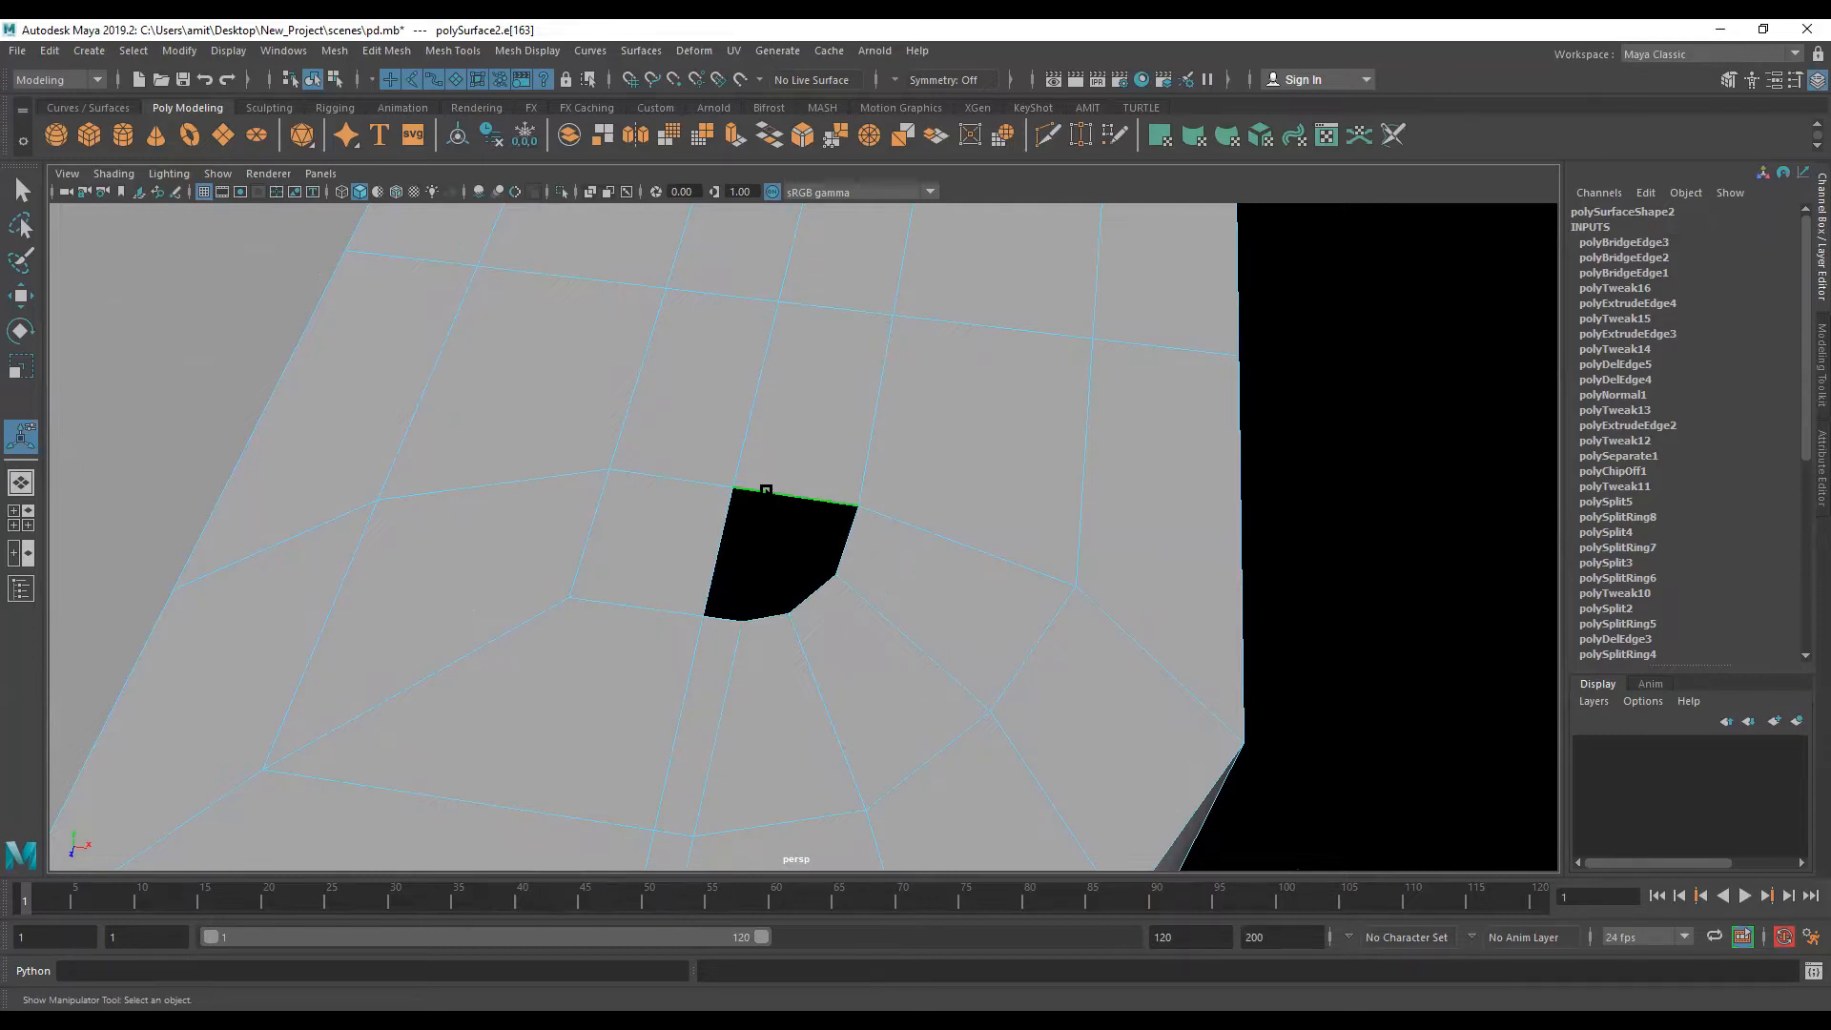
Step: Insert an edge loop with Multi-Cut along the bridged strip, splitting the near opening's border edge on the strip side
right_click_drag(774, 469, 756, 477, "shift")
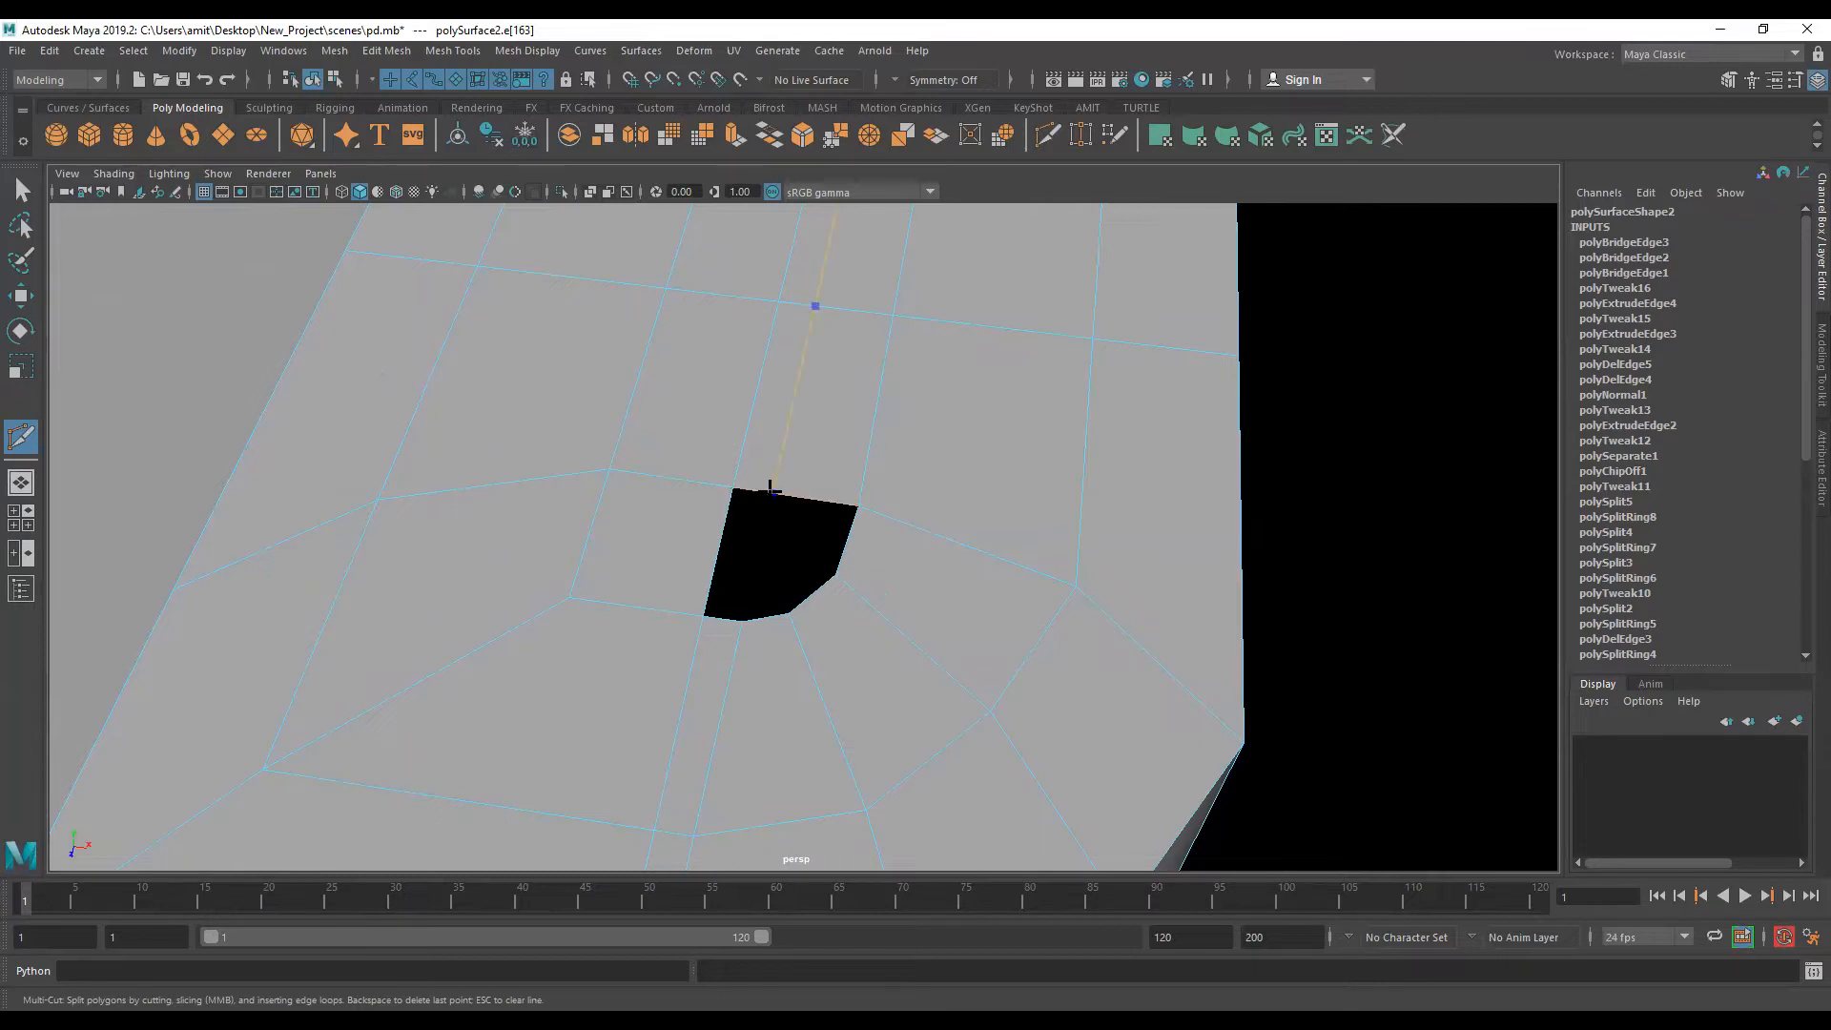
left_click(770, 488)
key("Return")
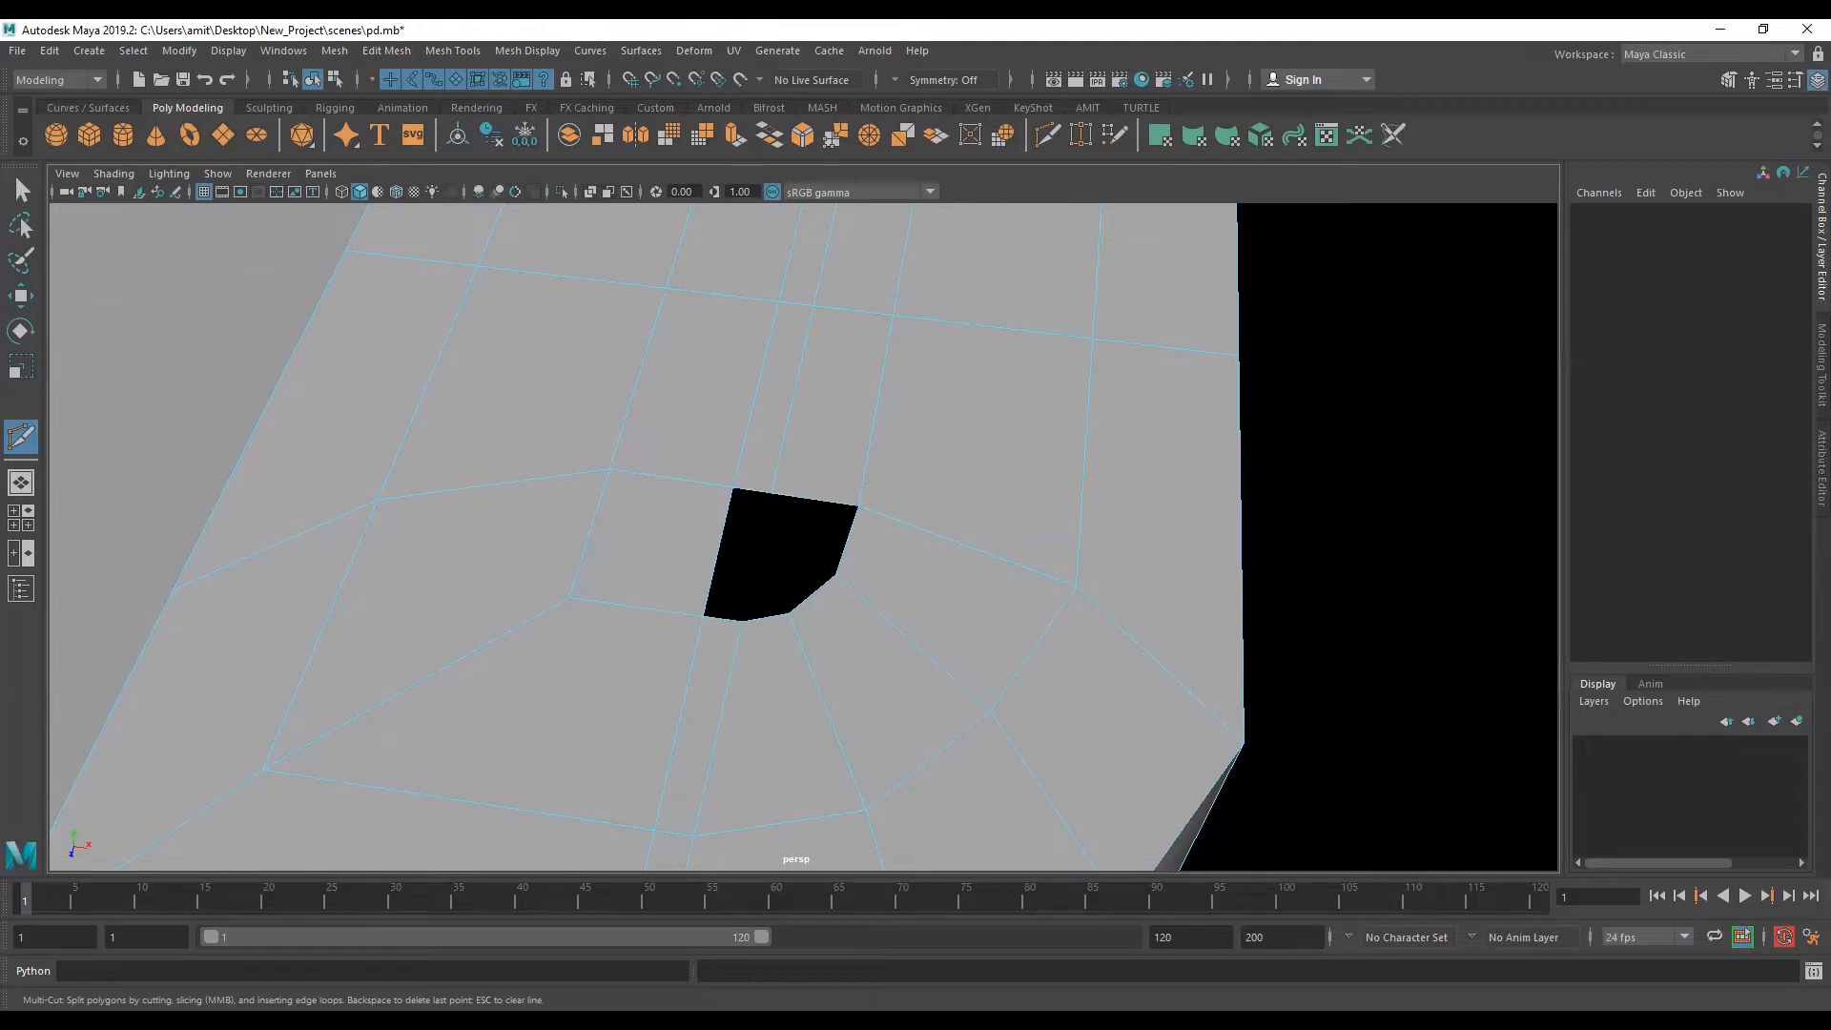
key("w")
Step: Bridge the split half of the near opening's strip-side border edge to the short edge facing it
right_click_drag(756, 470, 756, 413)
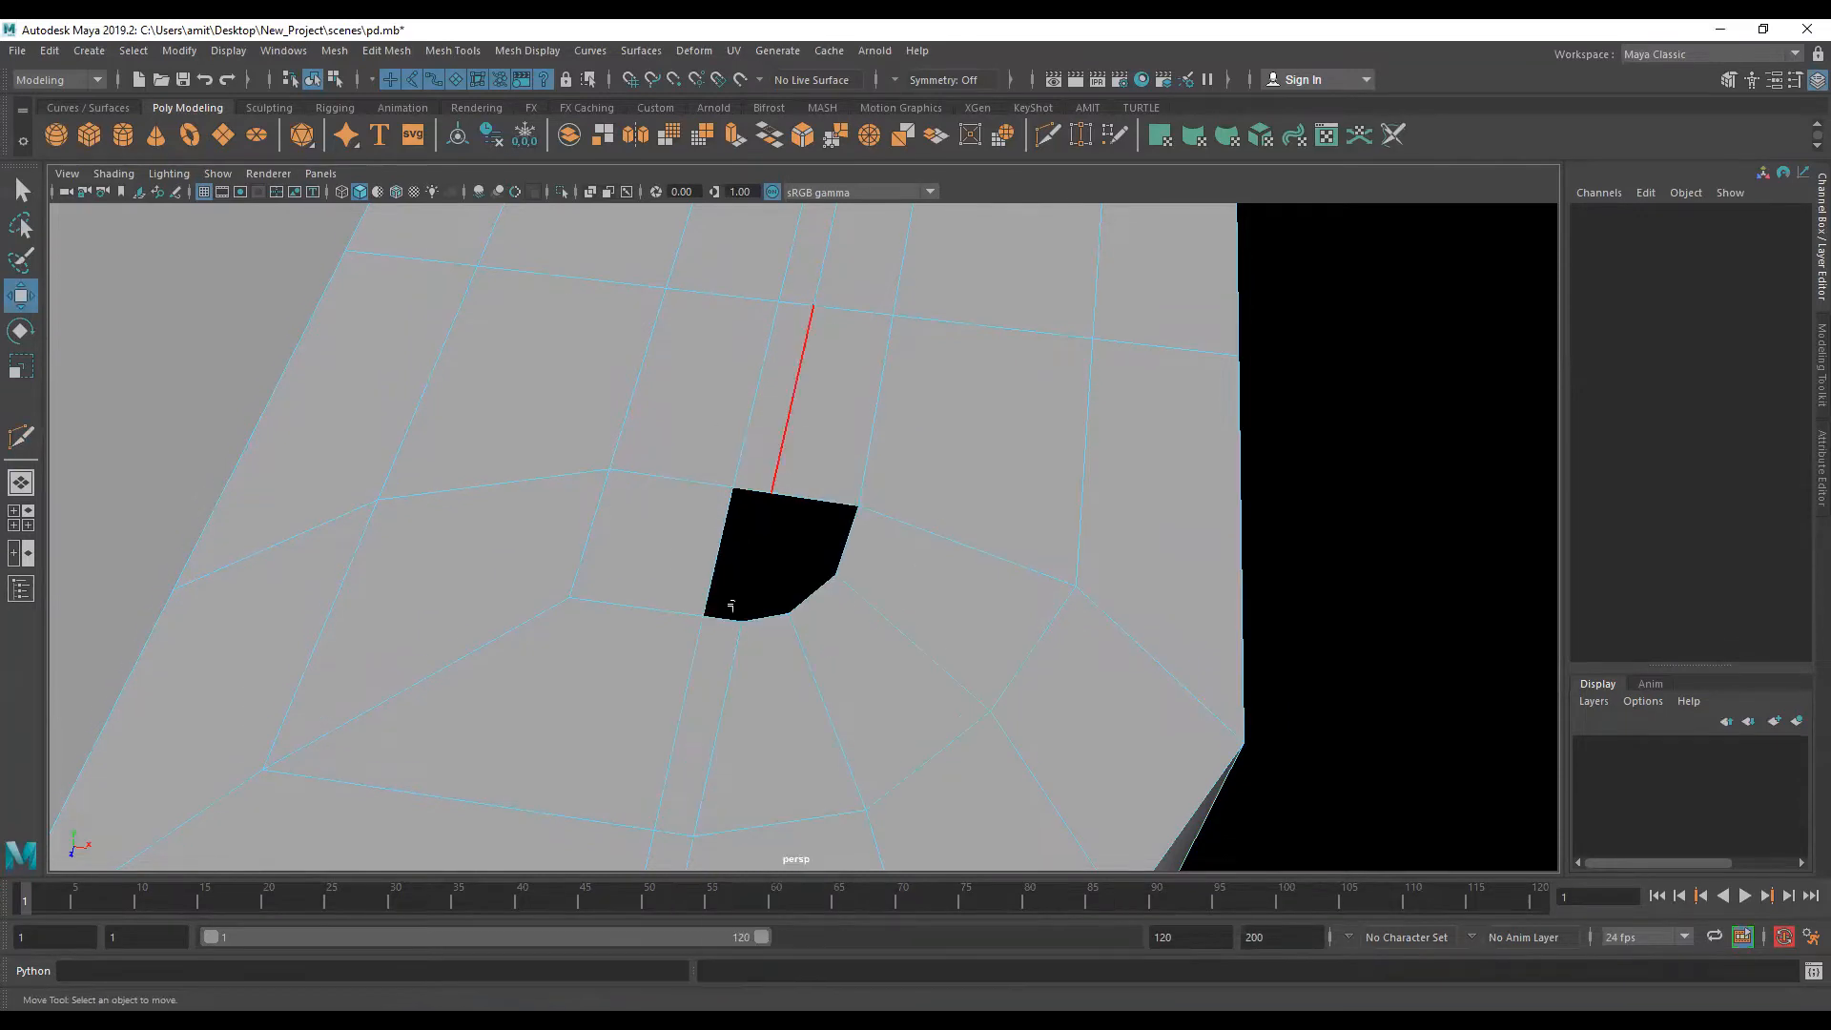
left_click(719, 620)
right_click_drag(724, 620, 689, 850, "shift")
Step: Insert a second Multi-Cut edge loop along the bridged strip, splitting the far opening's border edge on the strip side
middle_click_drag(858, 380, 846, 496, "alt")
middle_click_drag(791, 410, 766, 578, "alt")
scroll(773, 487, "up", 5)
scroll(775, 487, "down", 5)
middle_click_drag(774, 487, 775, 492, "alt")
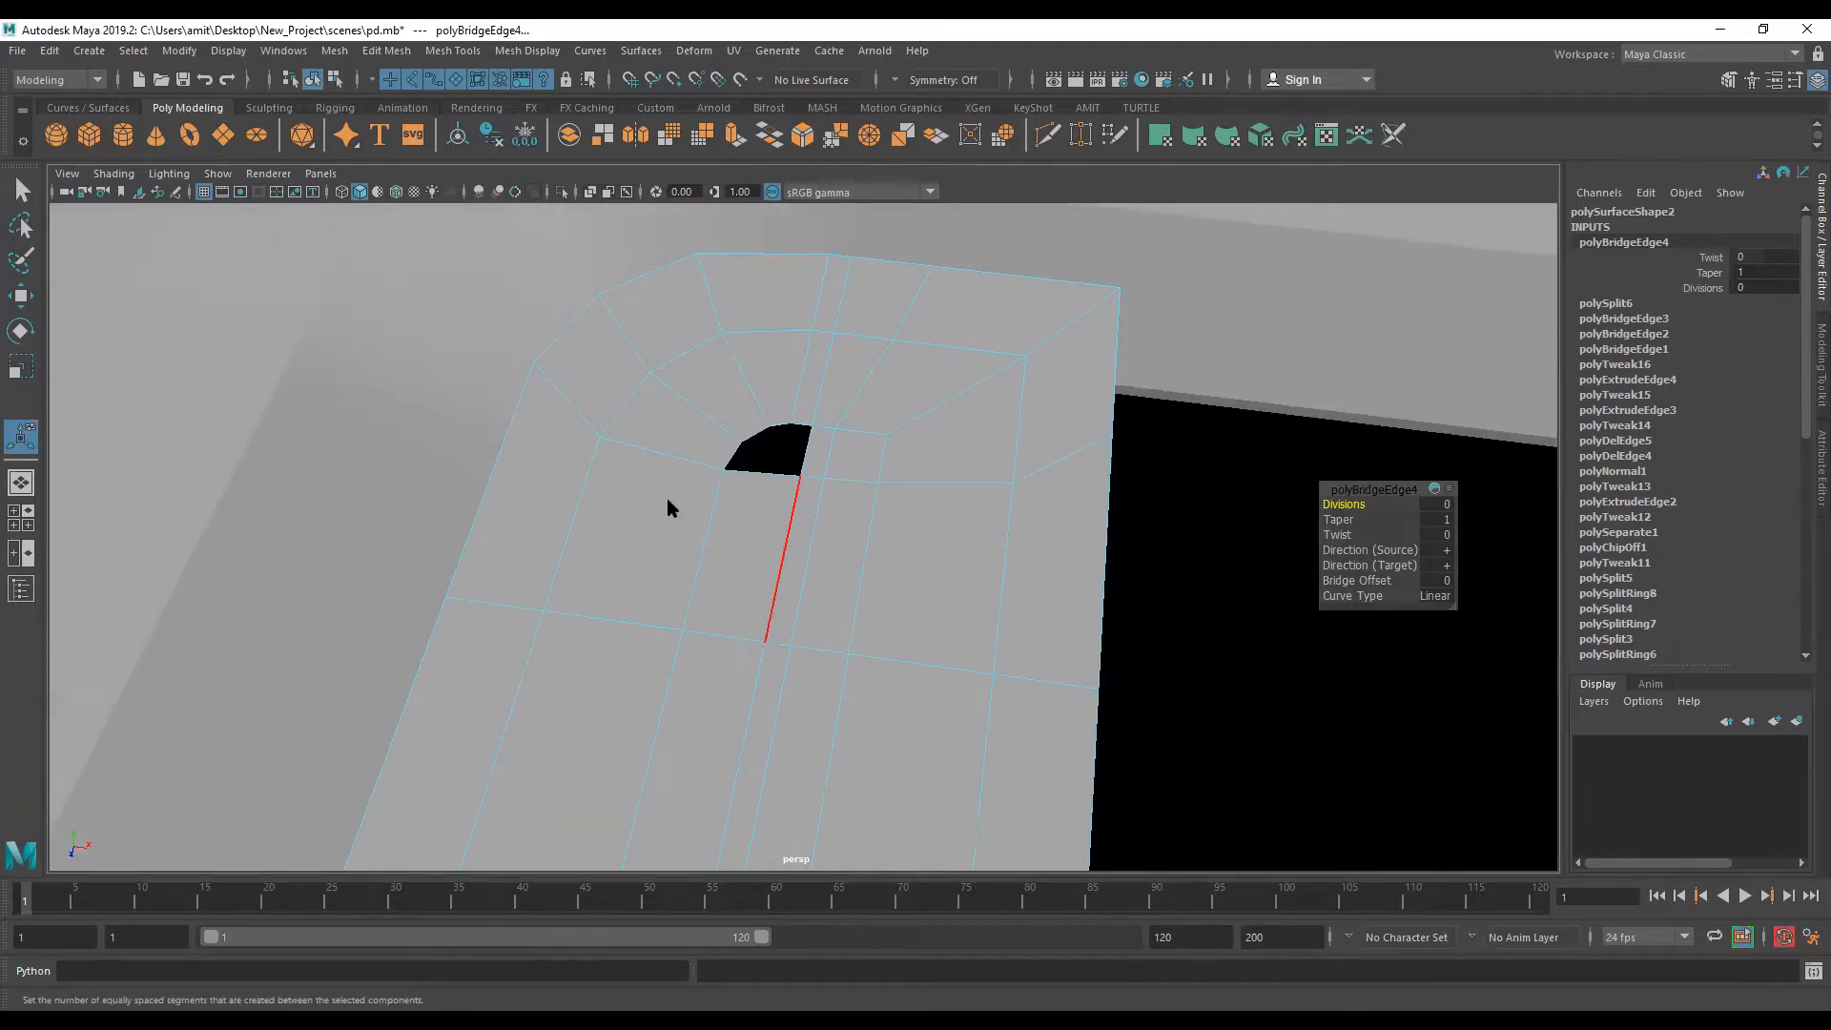
right_click_drag(768, 501, 669, 501, "shift")
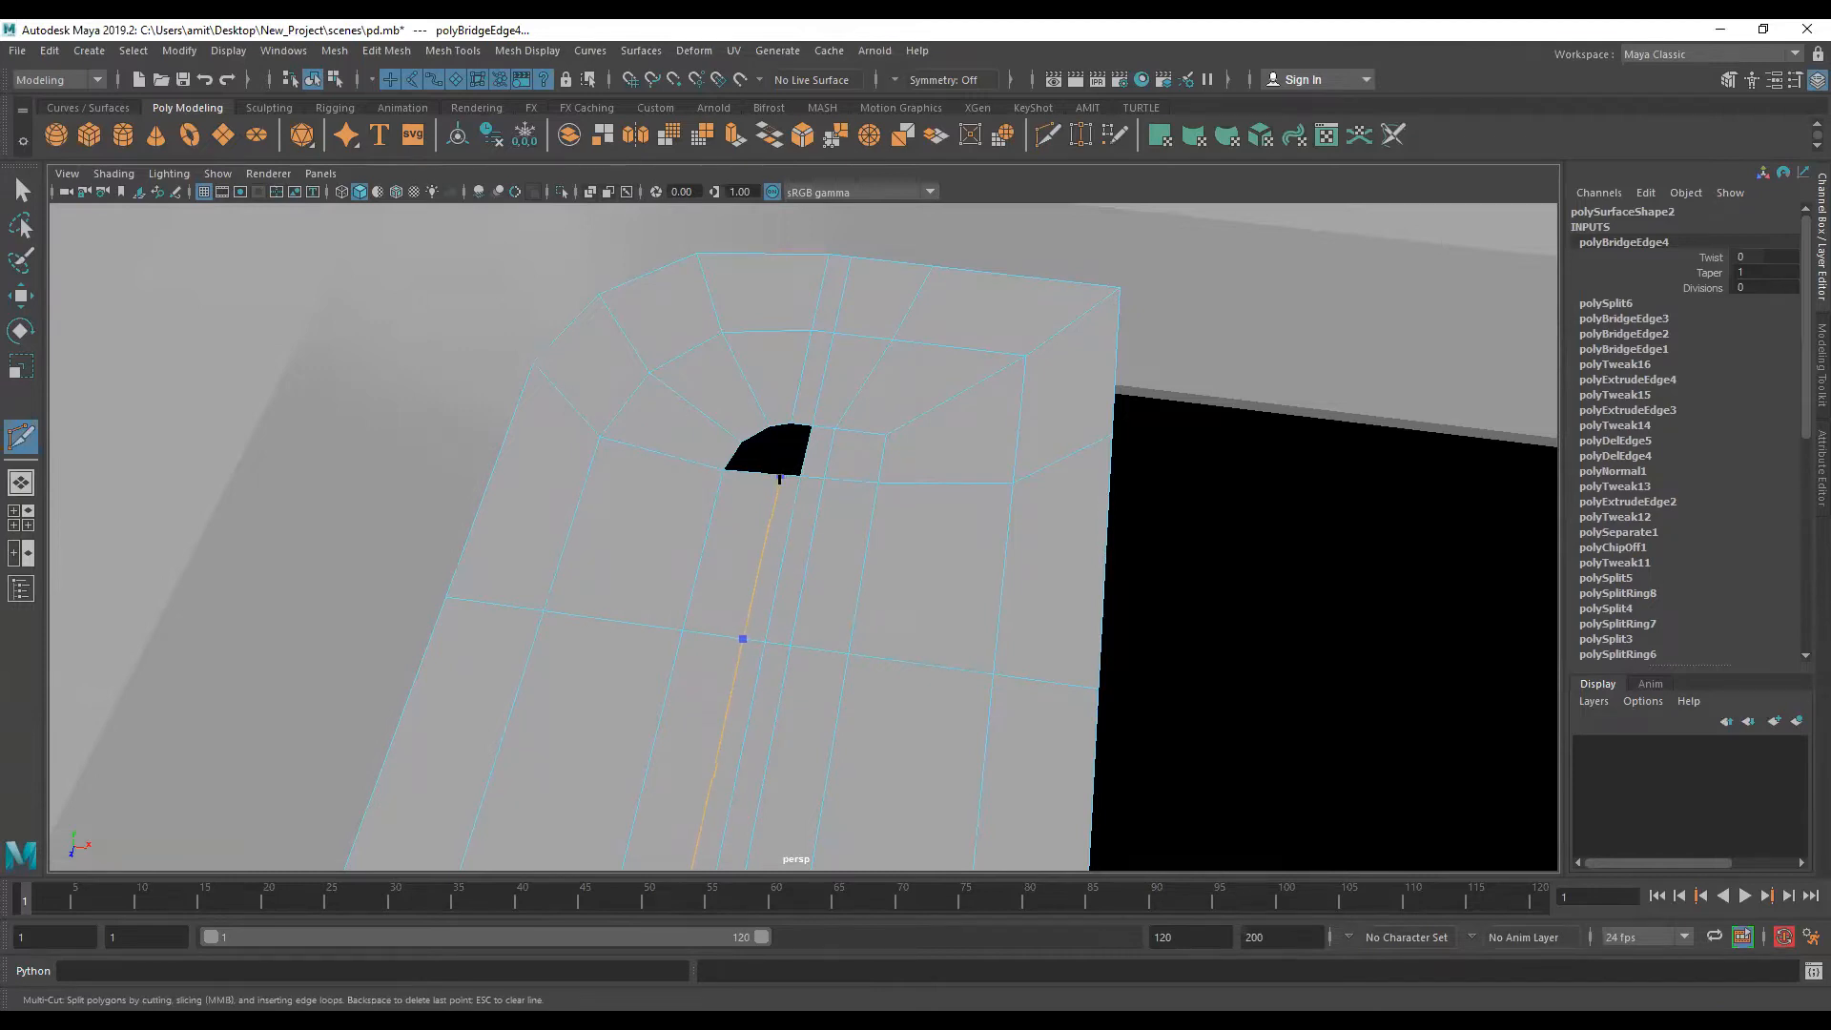
left_click(779, 478, "ctrl")
key("w")
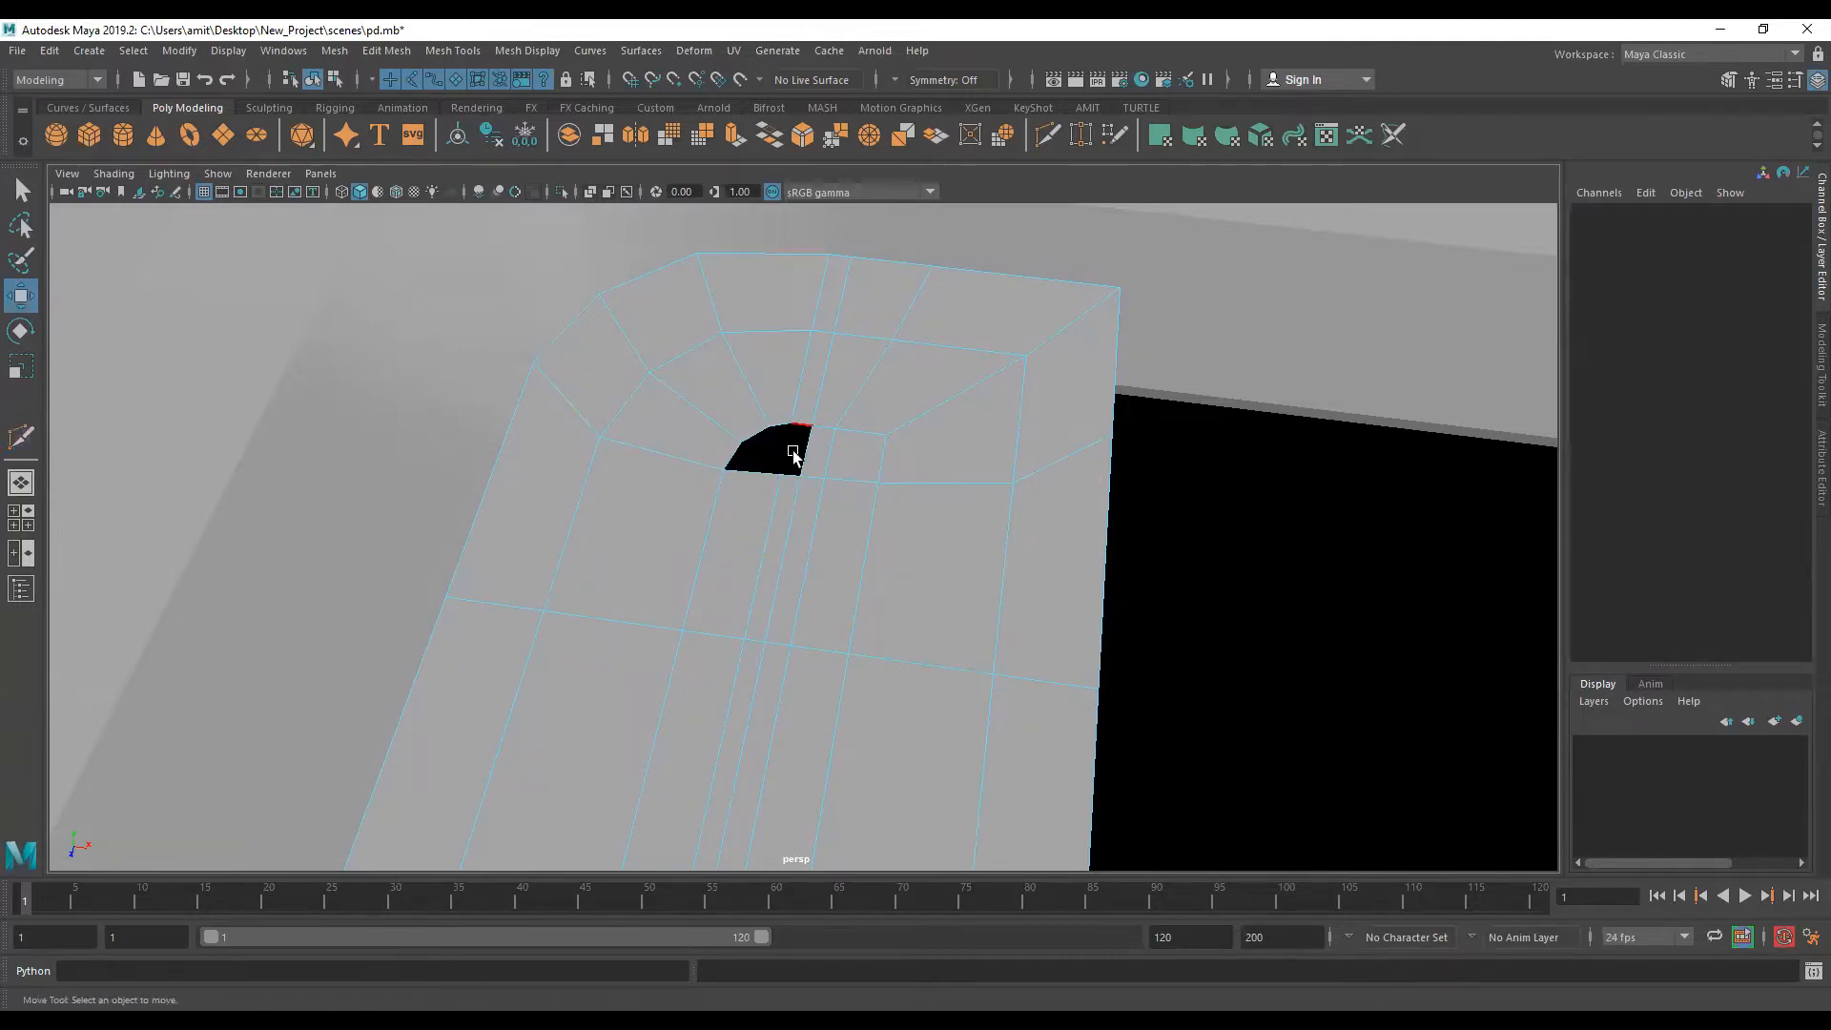
Step: Bridge the split half of the far opening's strip-side border edge to the short edge facing it
left_click(799, 432)
scroll(797, 479, "up", 5)
scroll(805, 511, "down", 3)
scroll(804, 511, "up", 4)
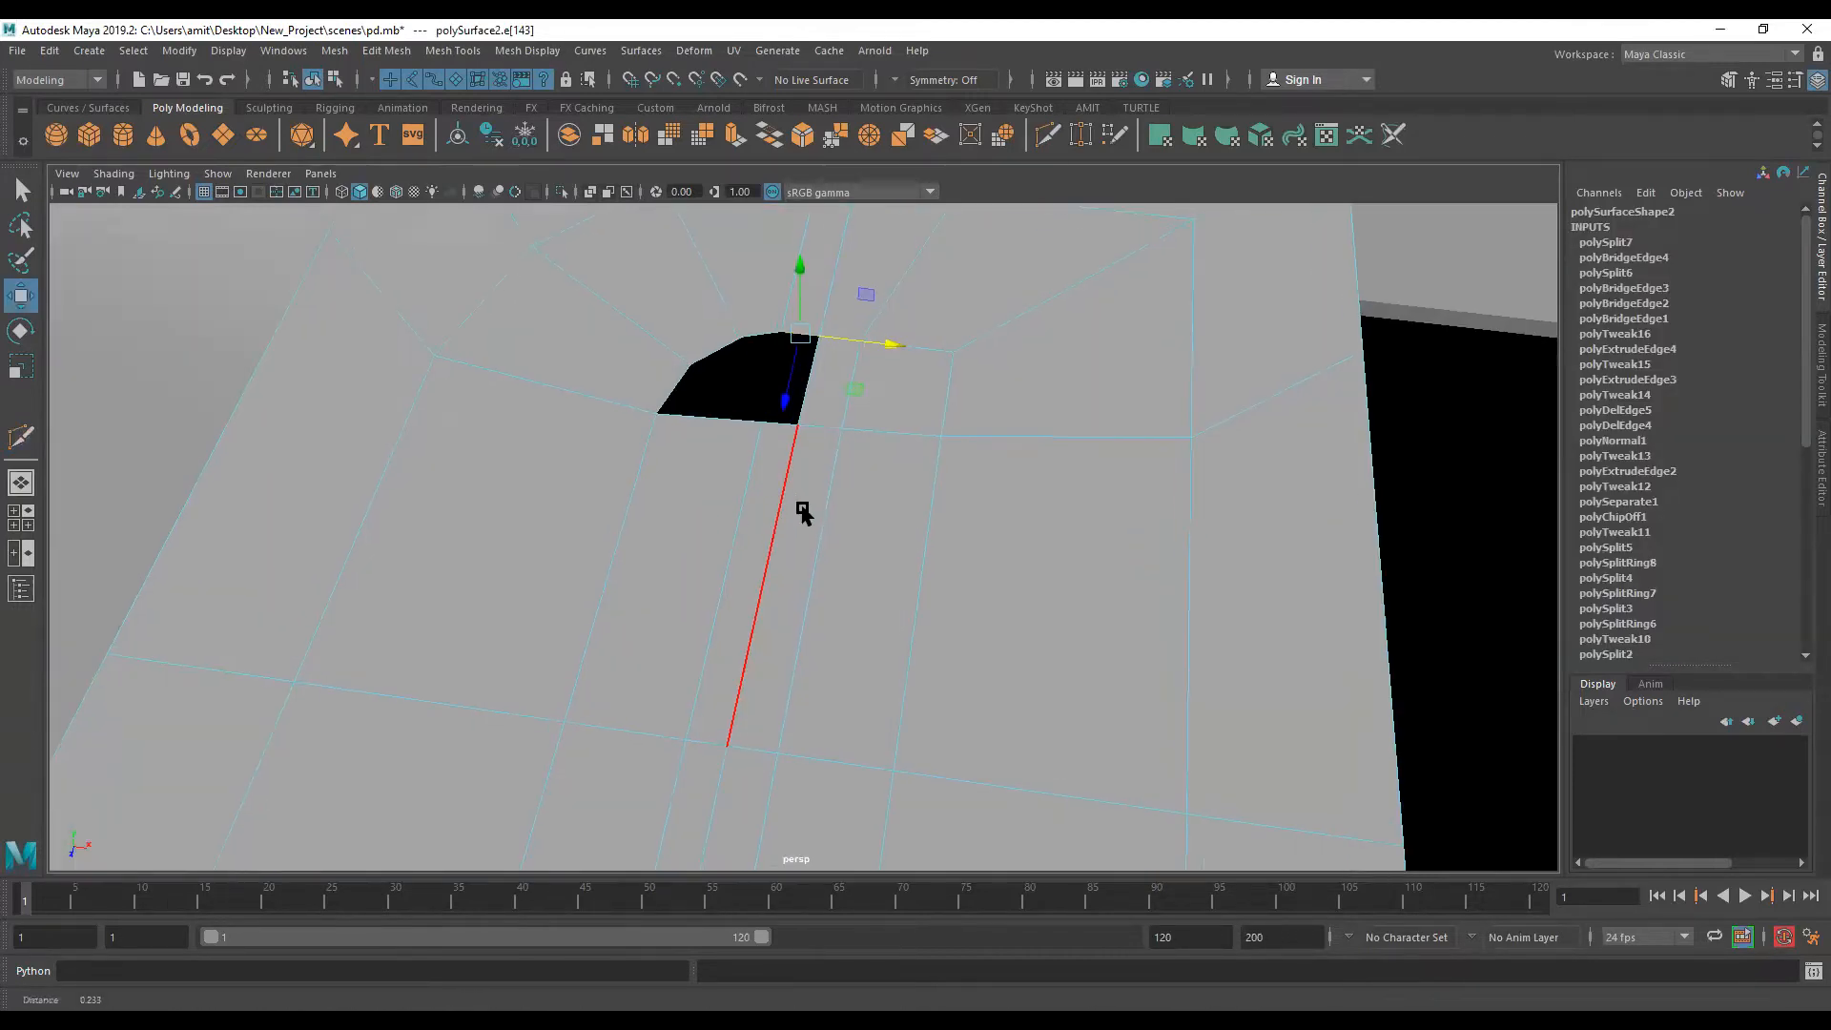
scroll(768, 381, "up", 1)
left_click(768, 381, "shift")
right_click_drag(770, 378, 724, 609, "shift")
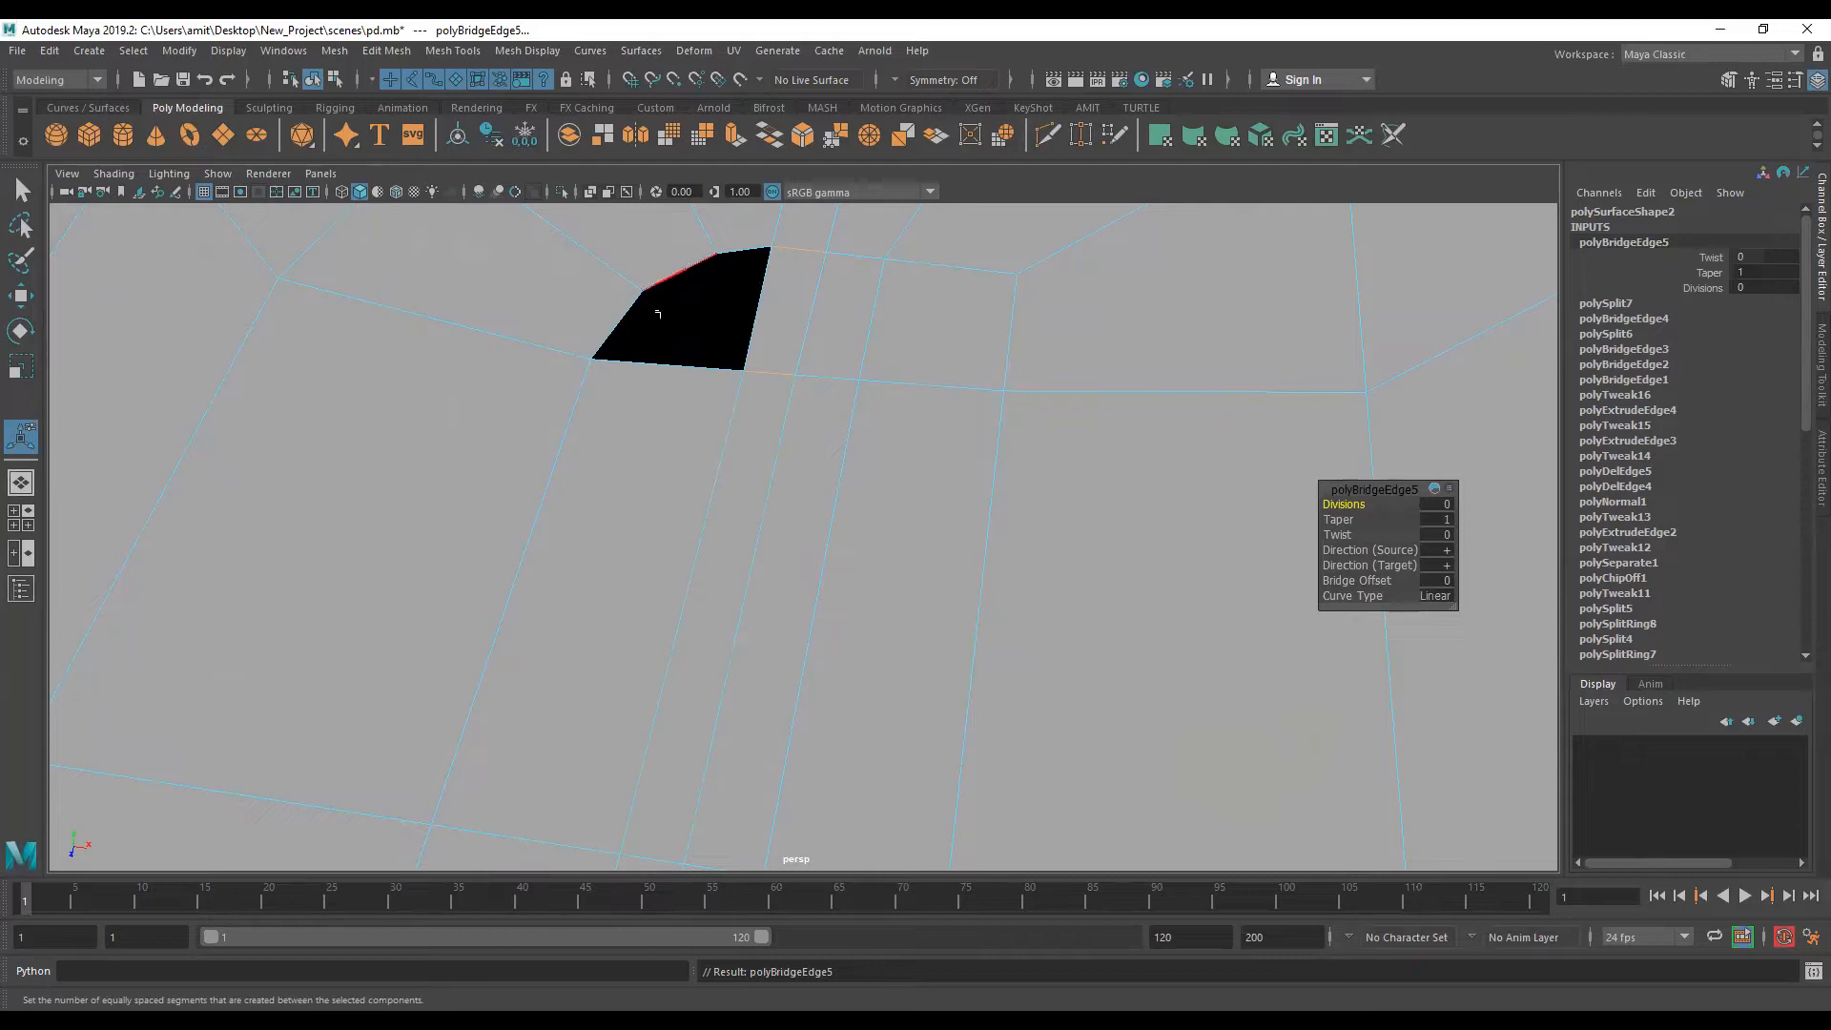
Step: Insert an edge loop across the far-end bridge faces with Multi-Cut, splitting the far opening's straight side edge
left_click(662, 366)
left_click(742, 252, "shift")
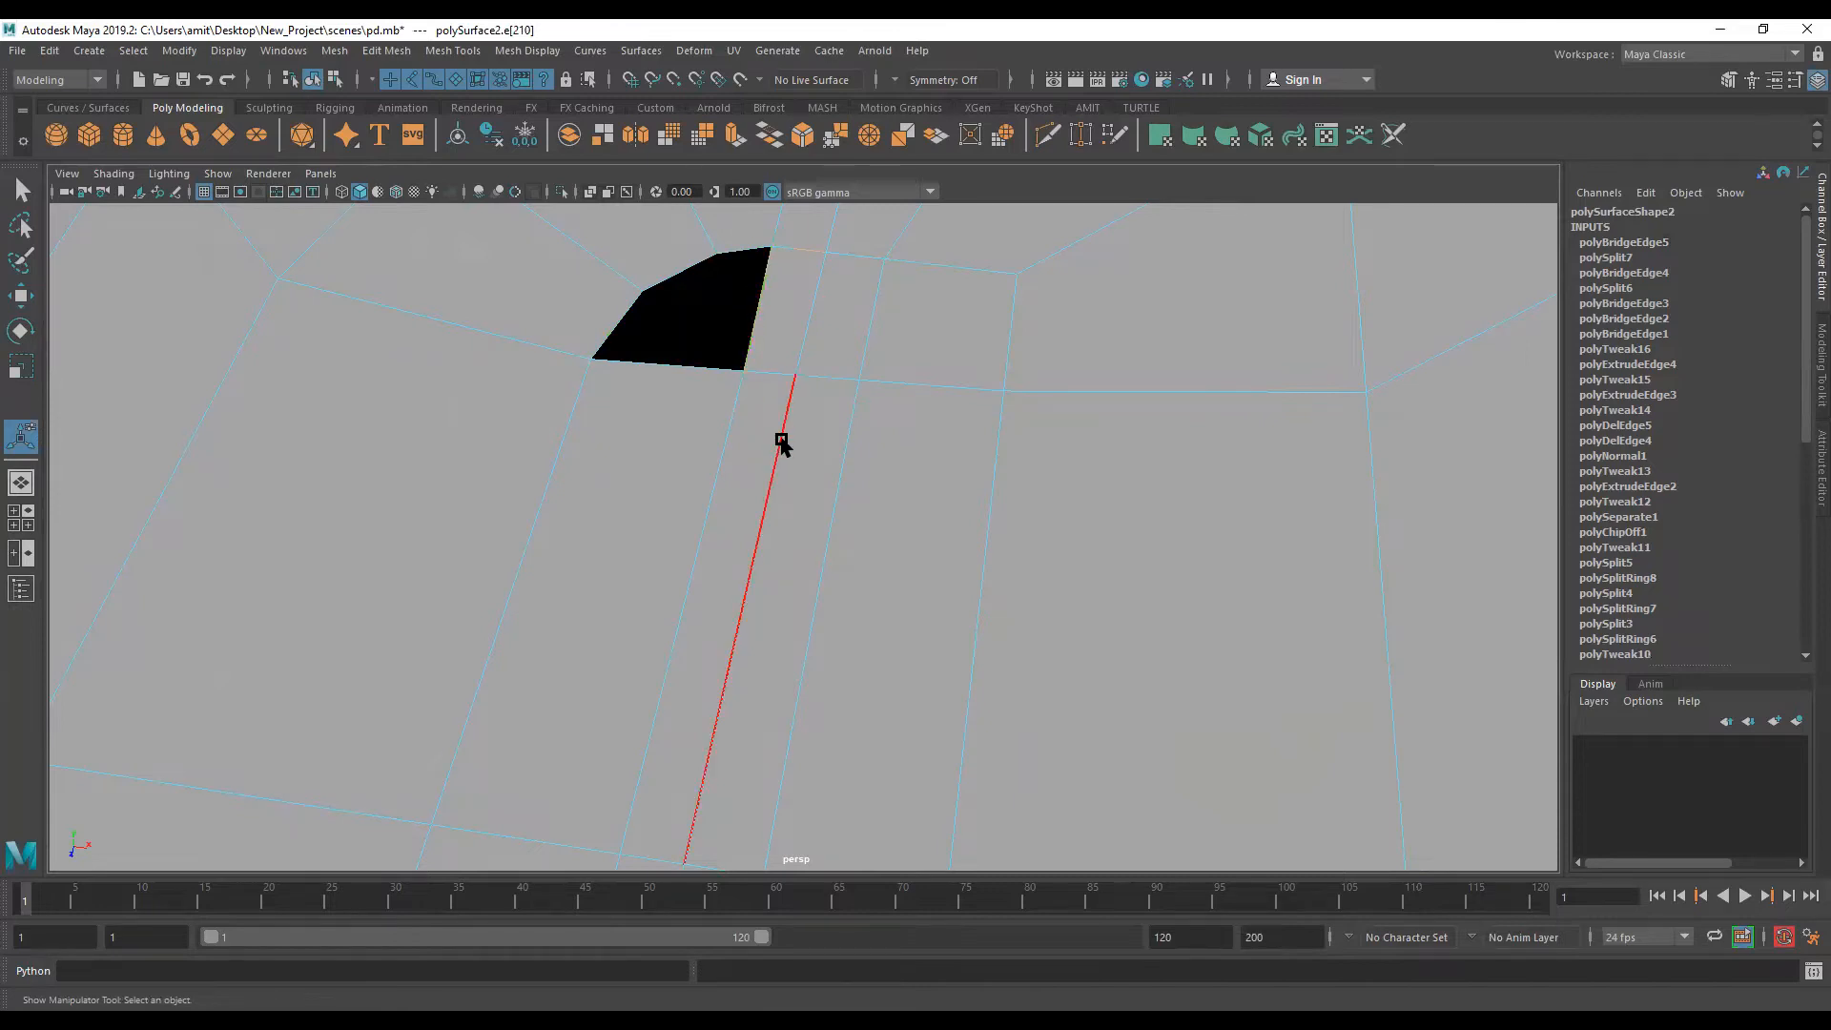
middle_click_drag(814, 461, 805, 477, "alt")
scroll(807, 477, "down", 6)
scroll(799, 496, "up", 3)
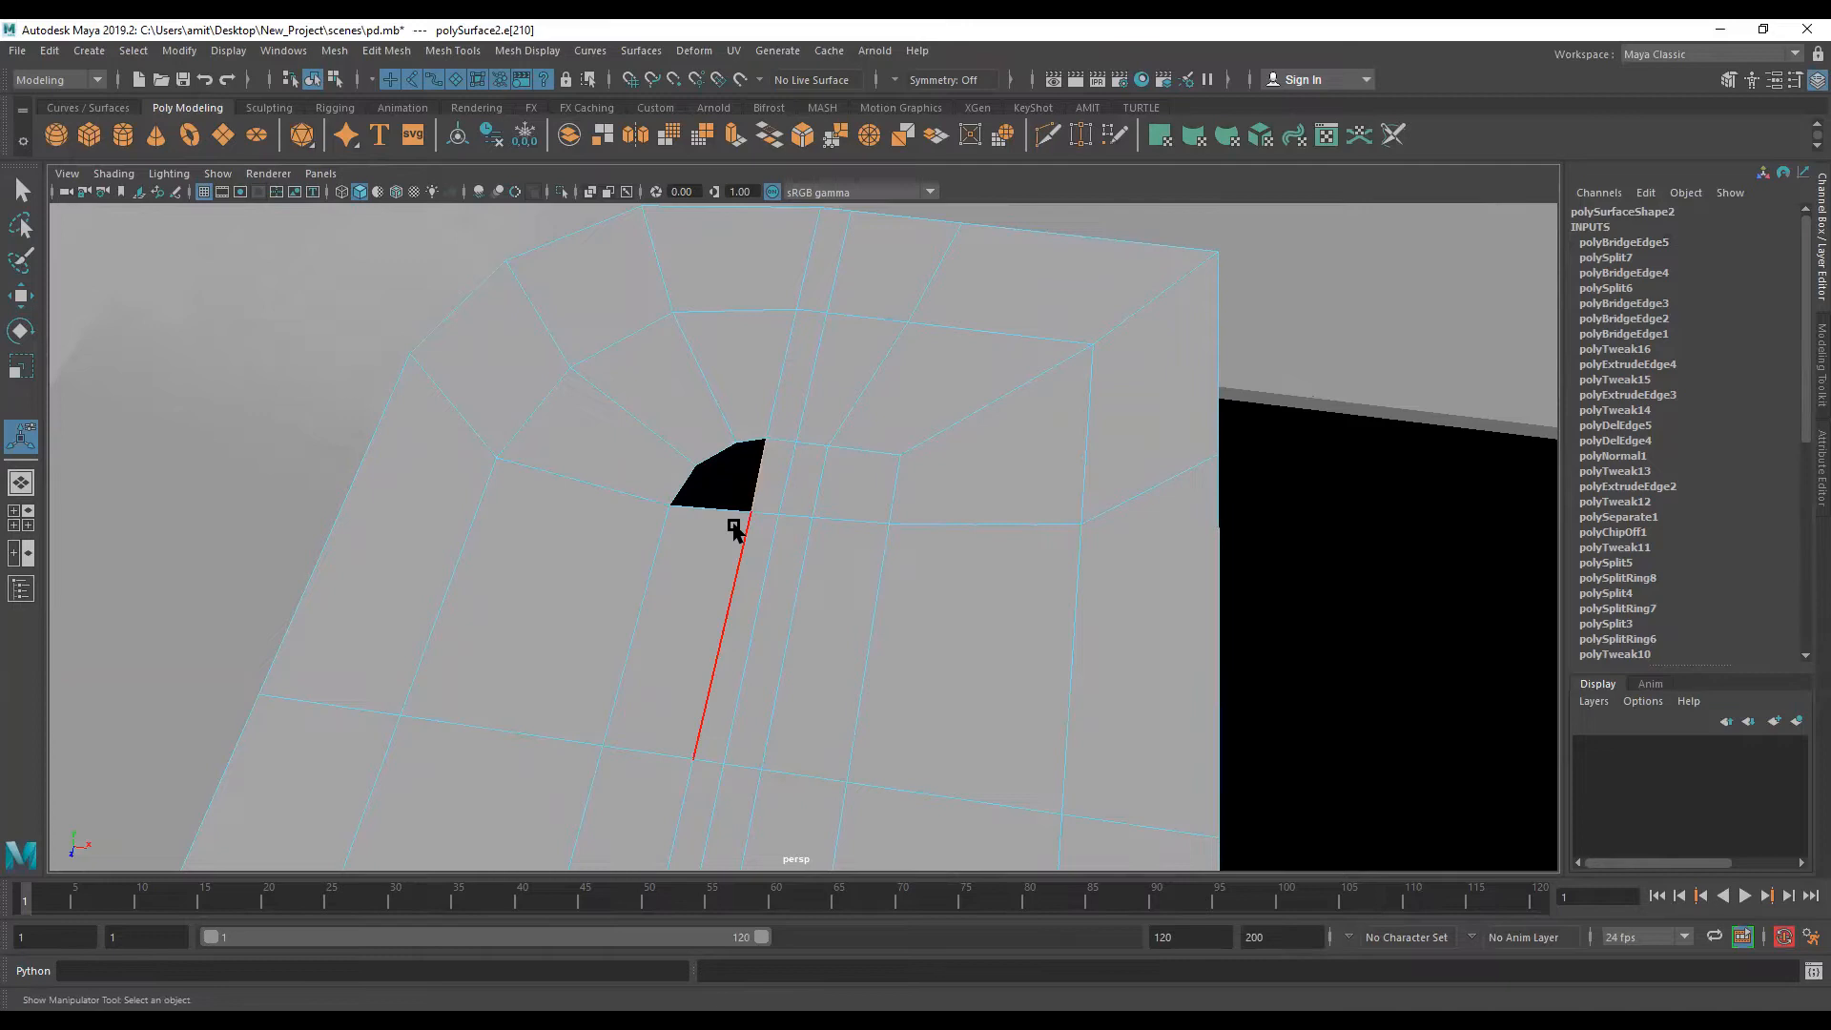
left_click(684, 482, "shift")
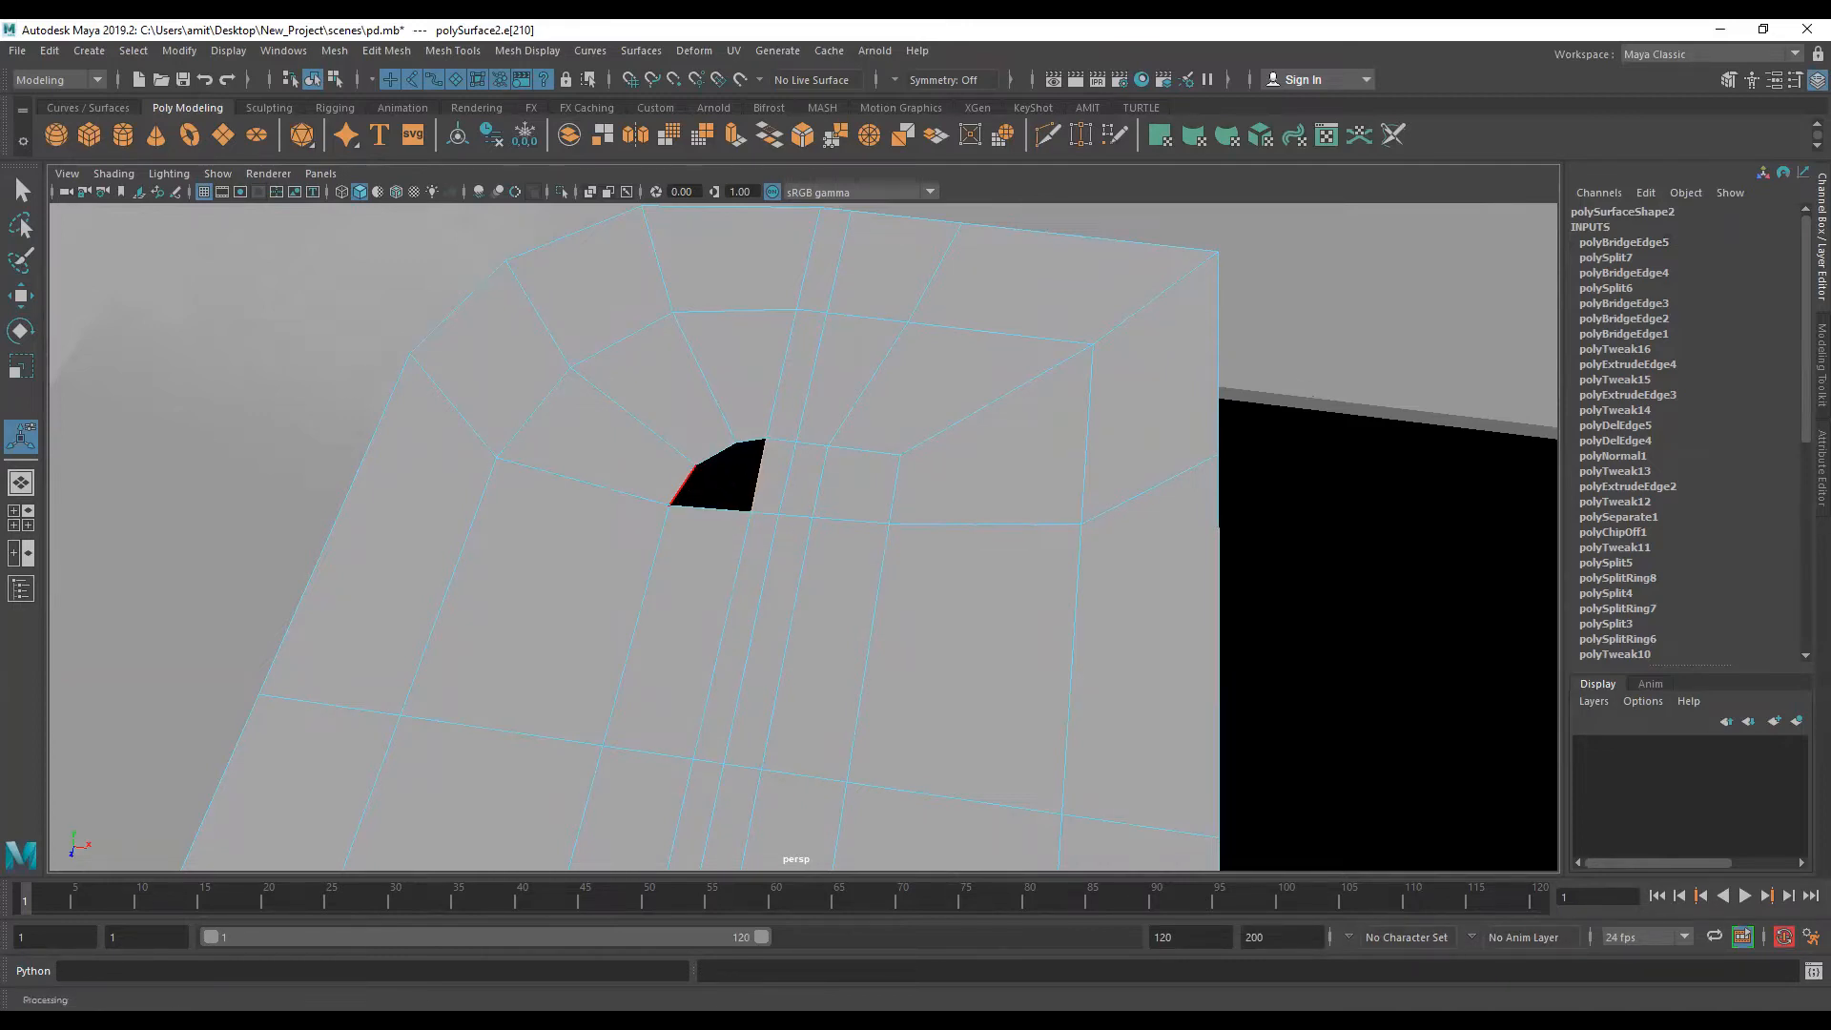
right_click_drag(818, 466, 755, 470, "shift")
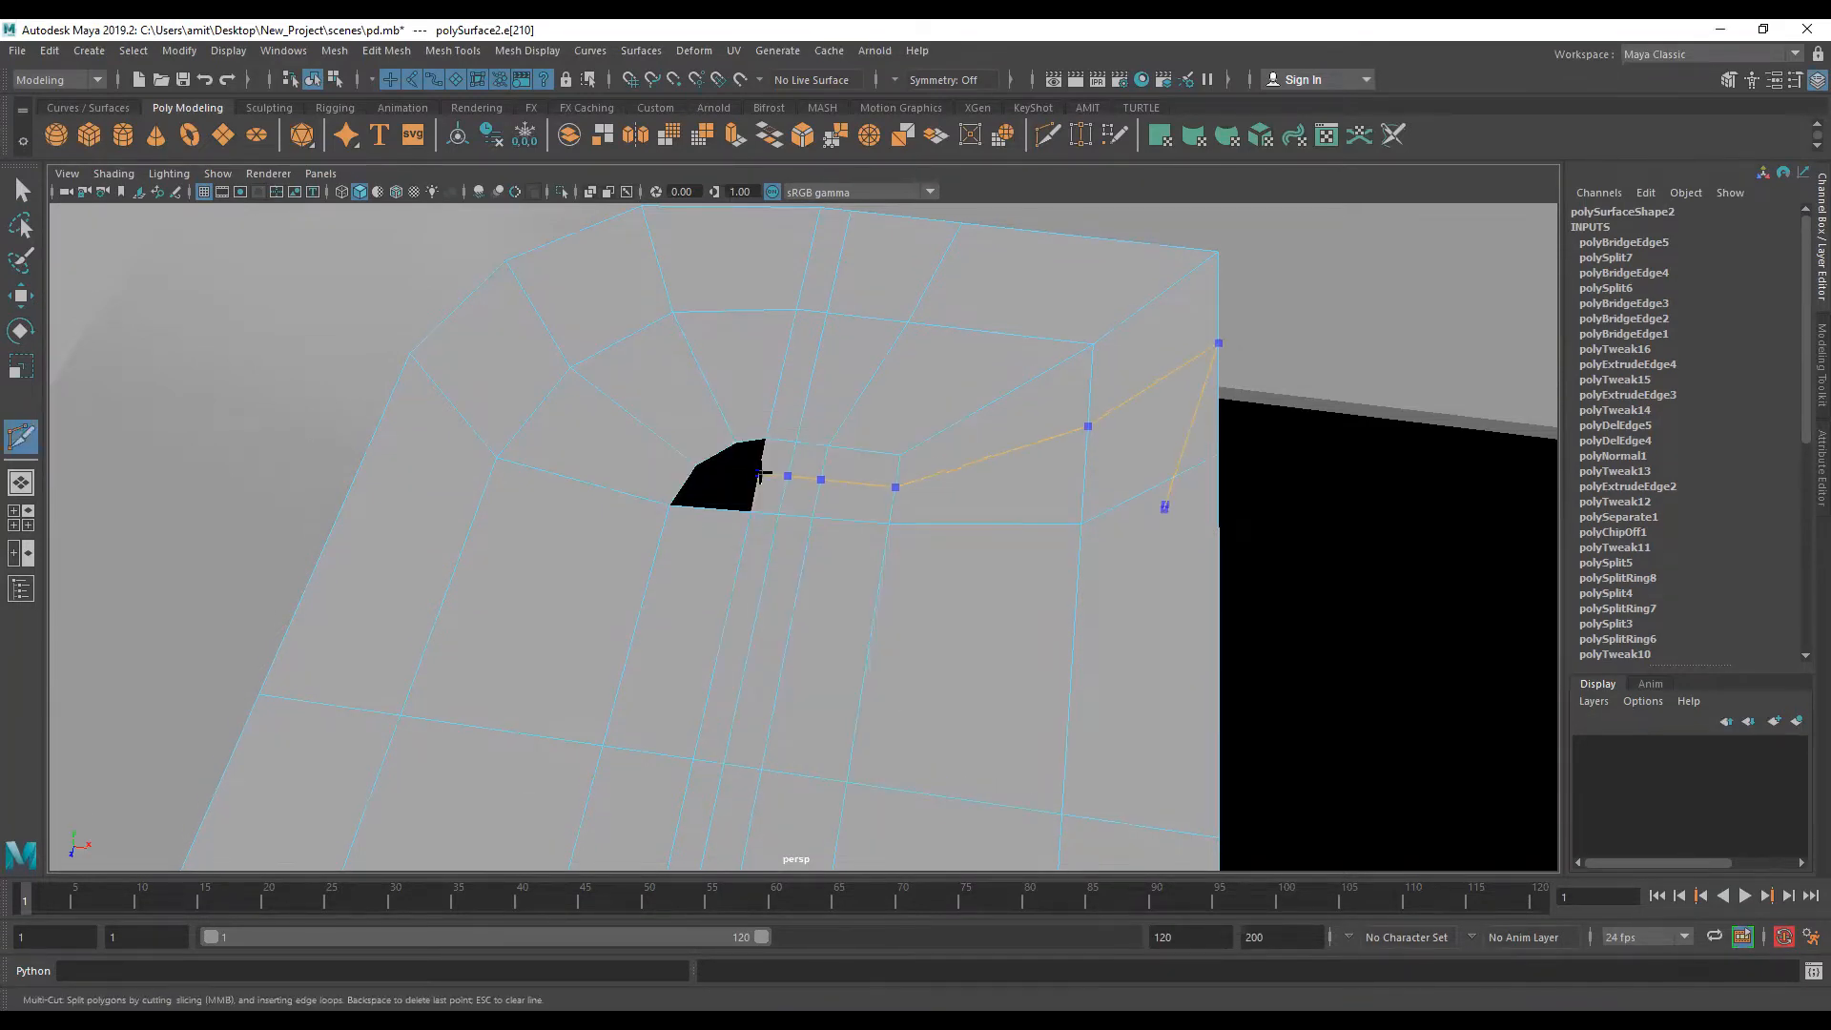
left_click(760, 476, "ctrl")
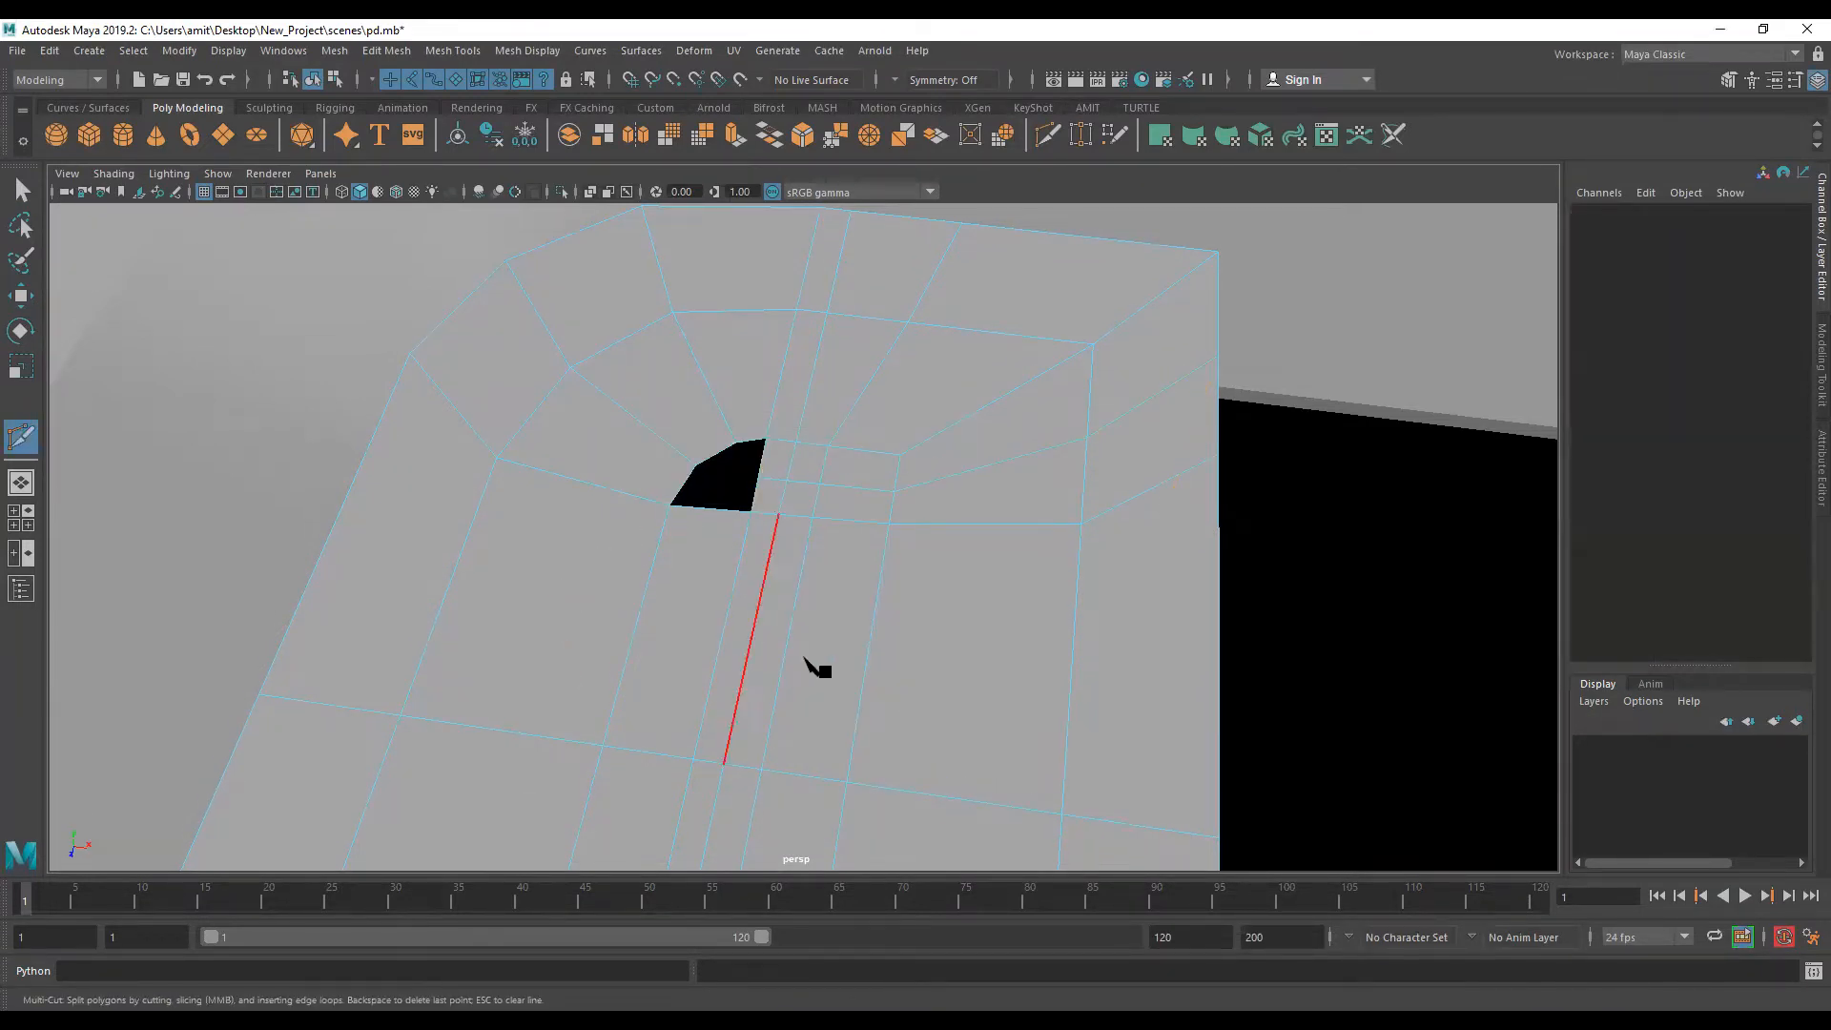
Step: Insert a matching edge loop across the near-end bridge faces, splitting the near opening's straight side edge
middle_click_drag(844, 670, 846, 628, "alt")
scroll(801, 572, "down", 5)
scroll(803, 568, "up", 2)
middle_click_drag(729, 763, 710, 600, "alt")
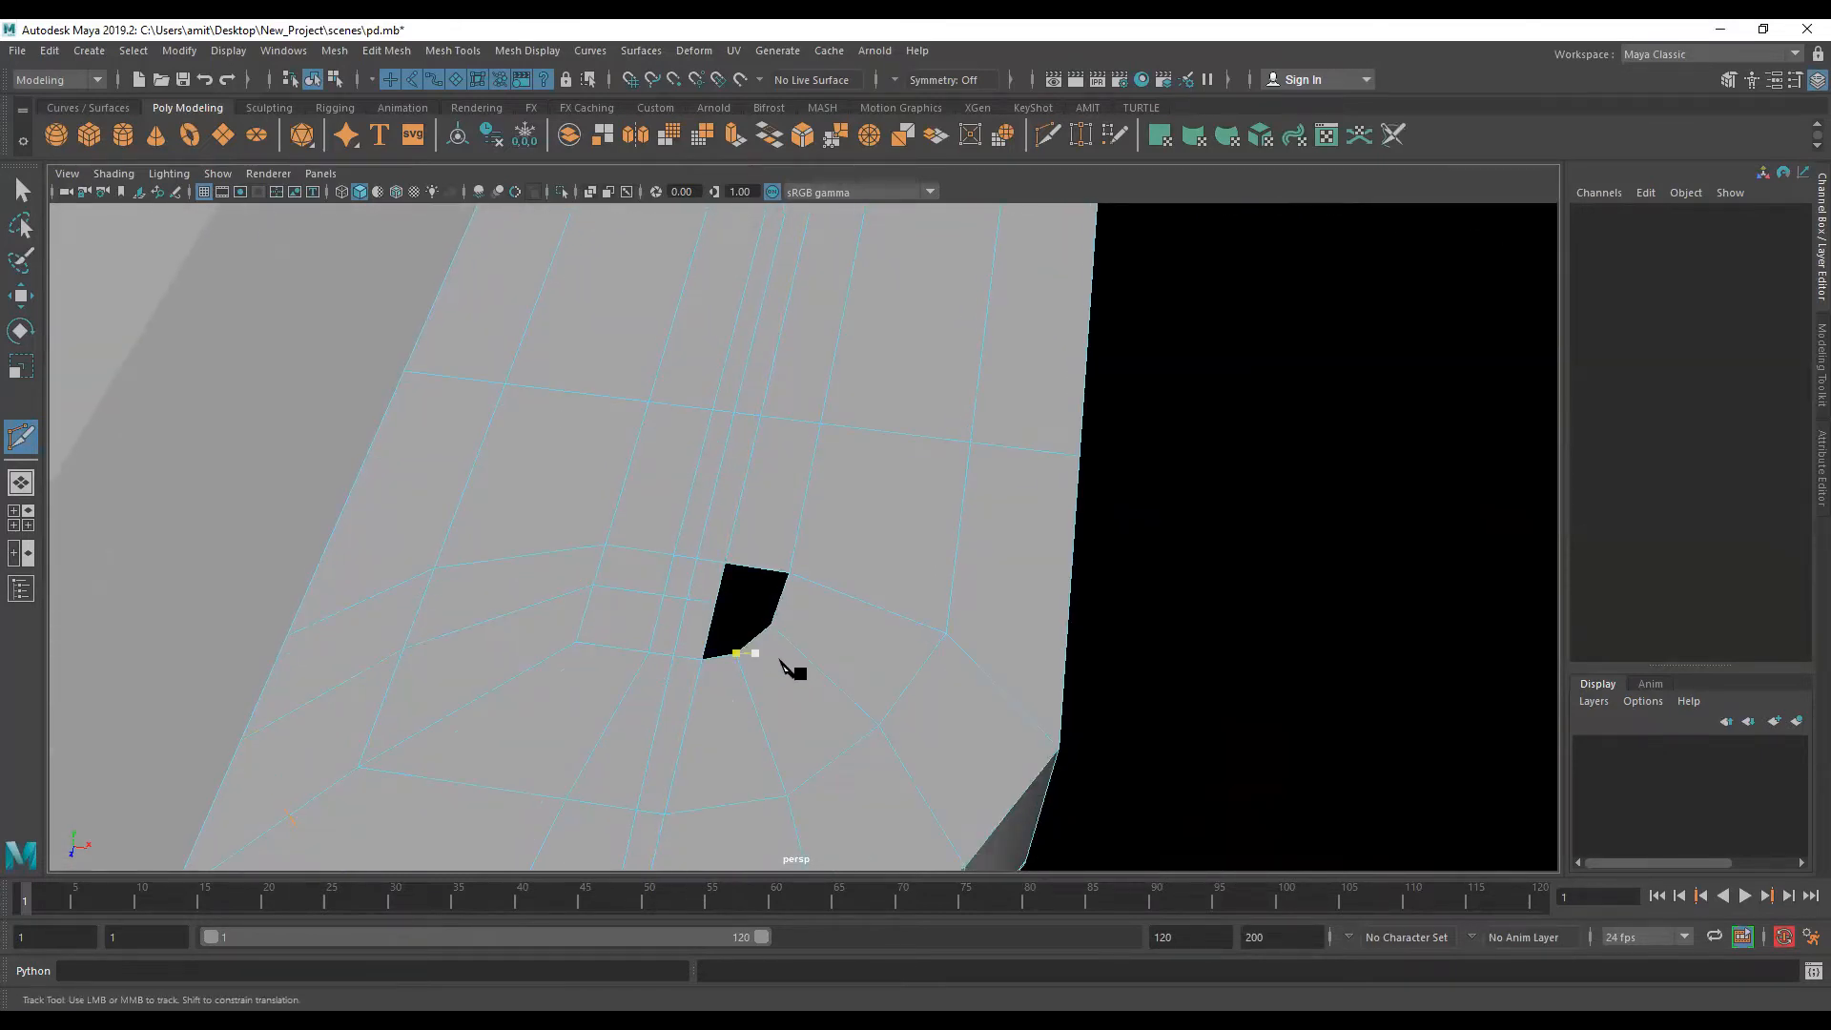
key("w")
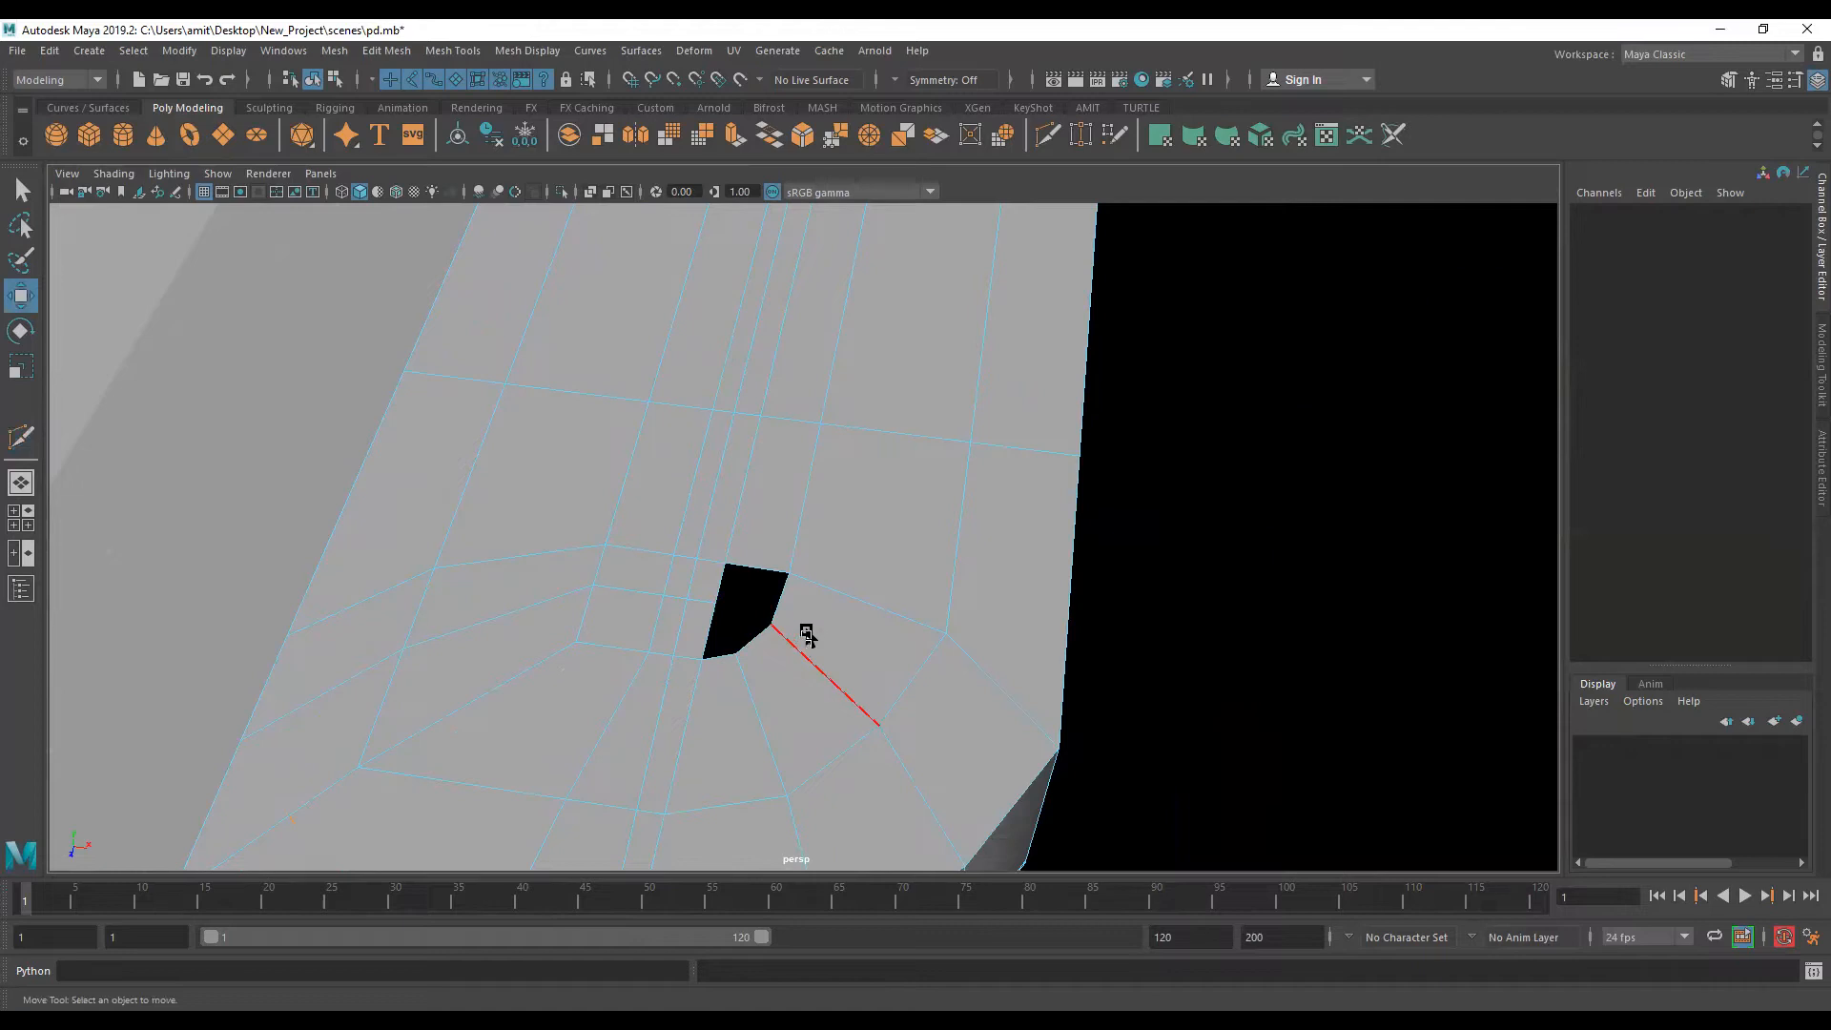
Step: Bridge the two facing side edges of the near opening closest to the strip and fill the hole that remains
right_click_drag(804, 505, 786, 435)
left_click(779, 593)
left_click(717, 583, "shift")
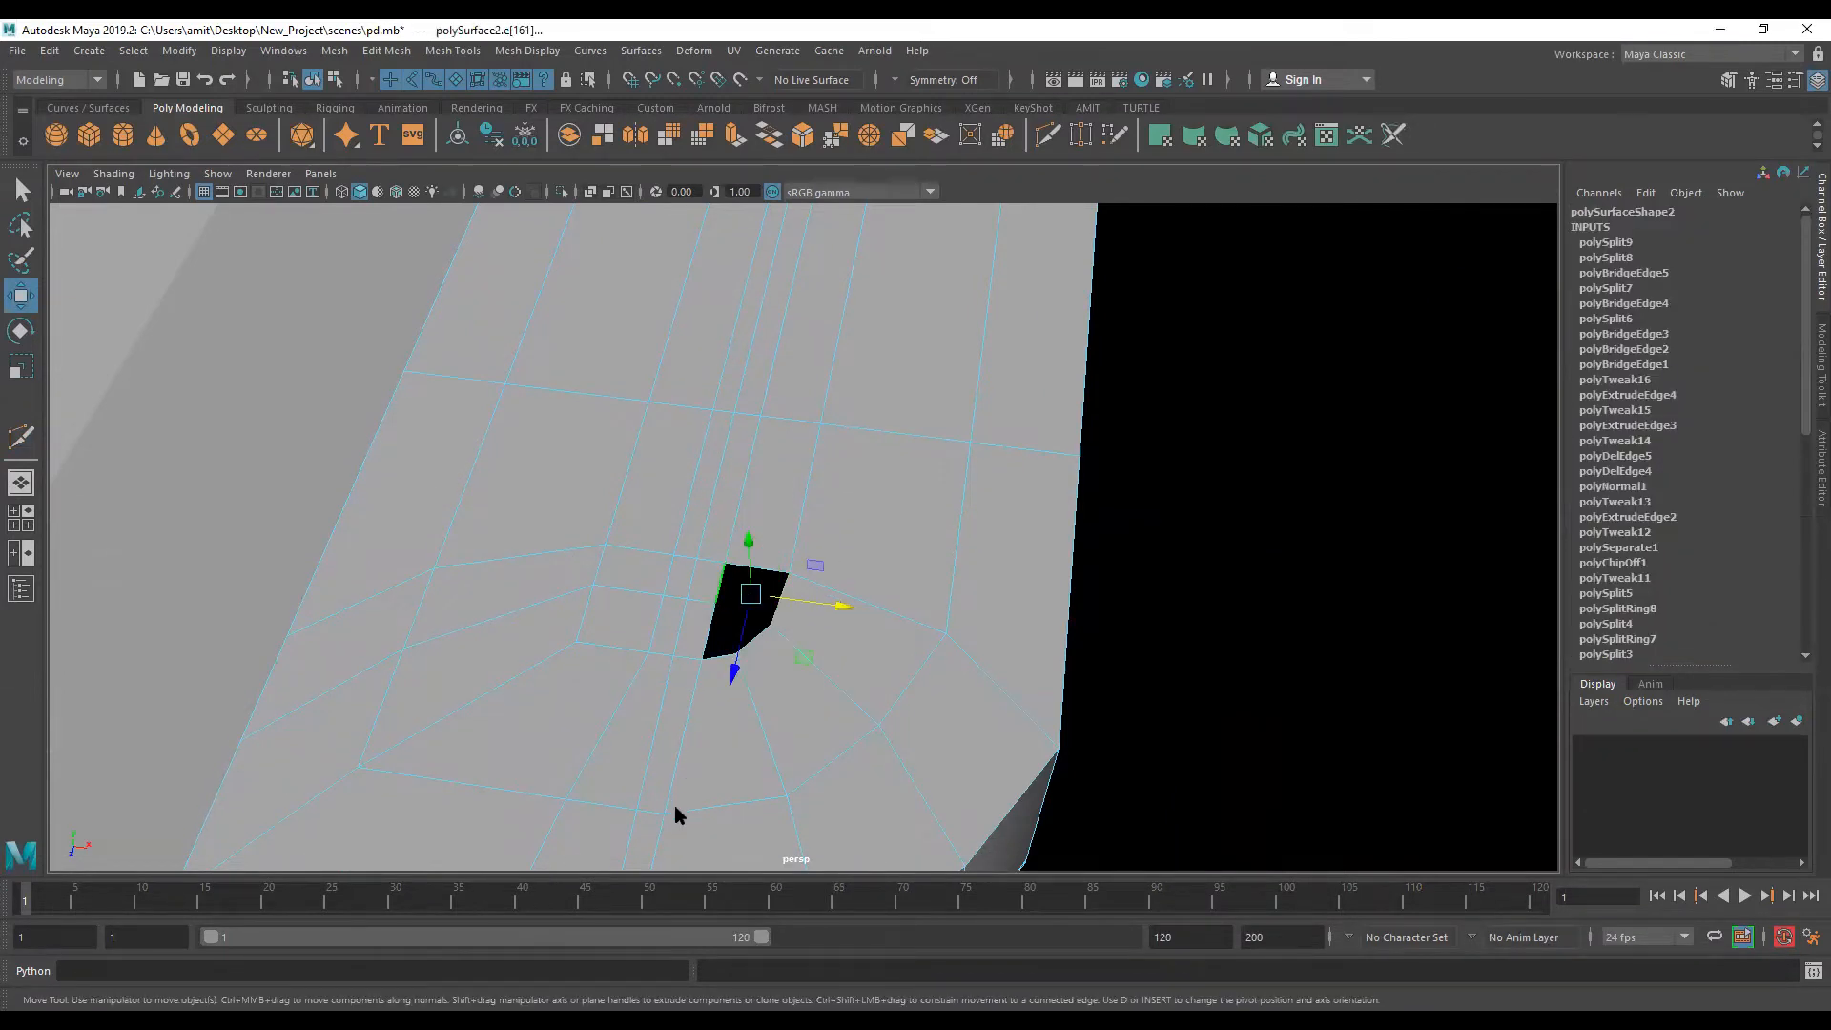
right_click_drag(718, 583, 673, 794, "shift")
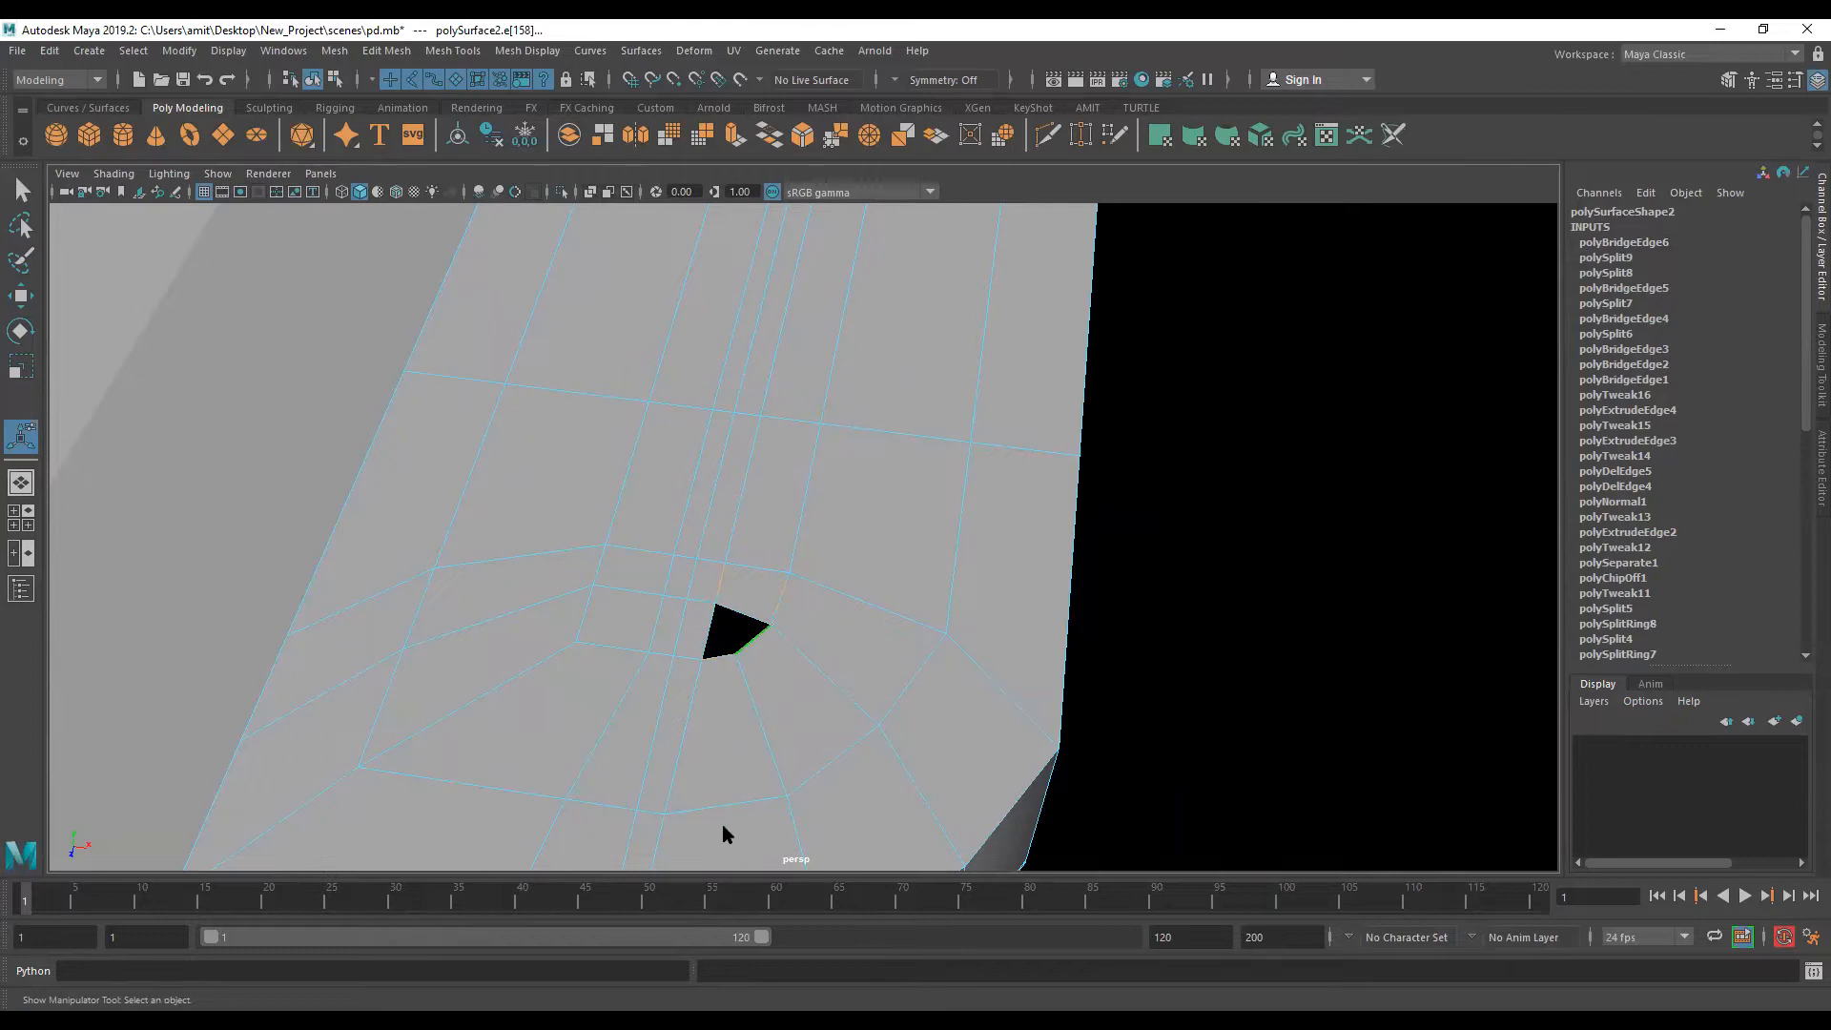
right_click_drag(759, 632, 719, 864, "shift")
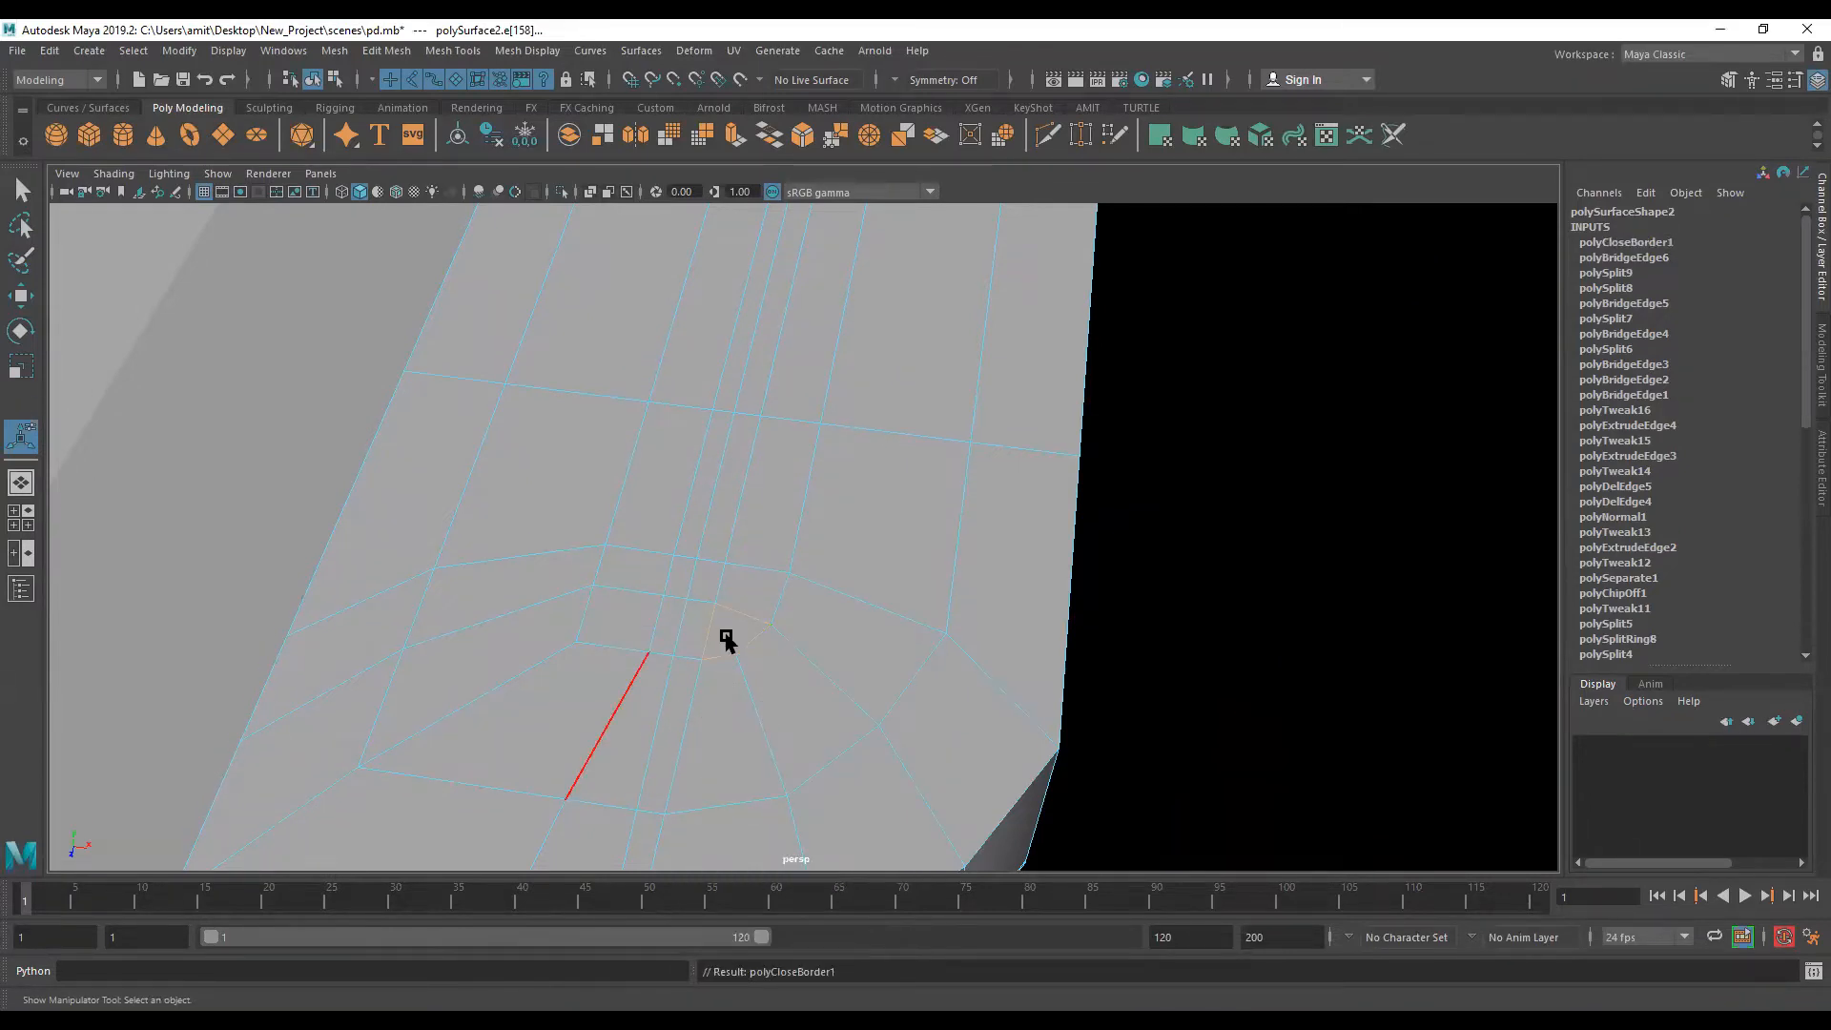
Step: Bridge the matching side edges of the far opening, fill its remaining hole, and return to object mode
mouse_move(707, 536)
middle_mouse_down("alt")
mouse_move(640, 536)
mouse_move(694, 545)
middle_mouse_up("alt")
scroll(694, 542, "up", 2)
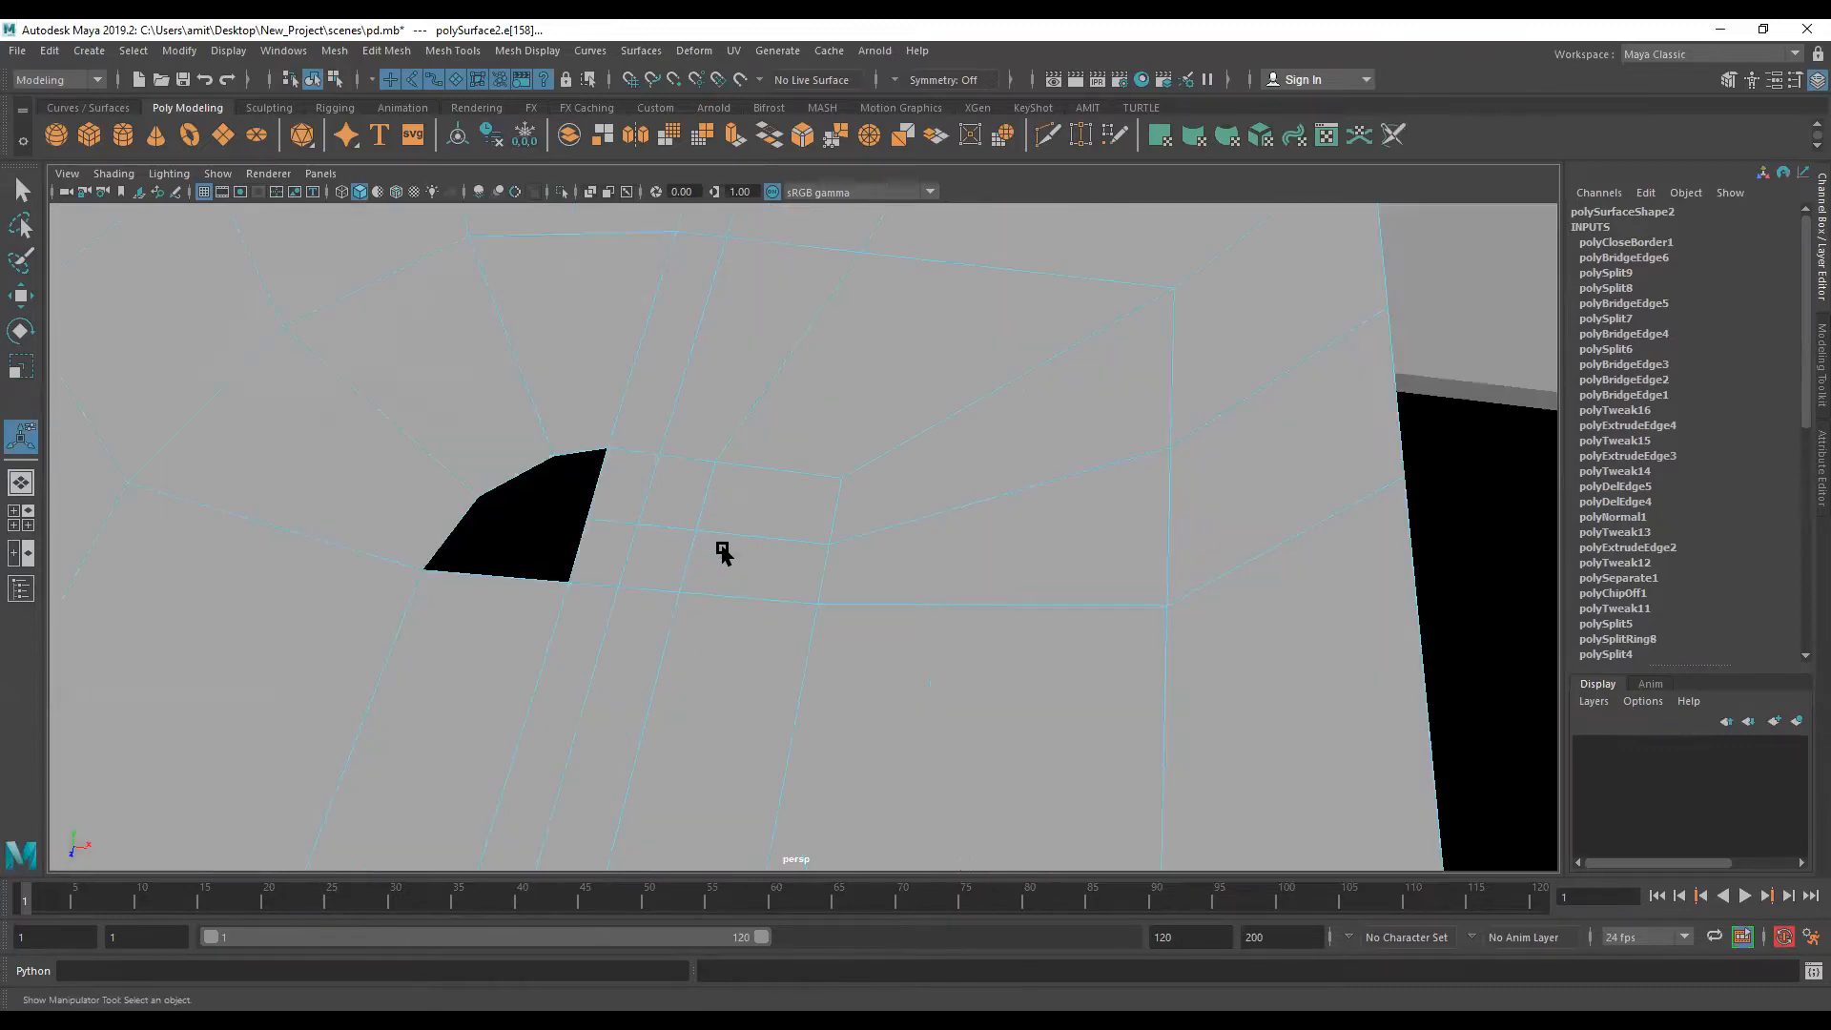
scroll(722, 547, "down", 1)
left_click(699, 551)
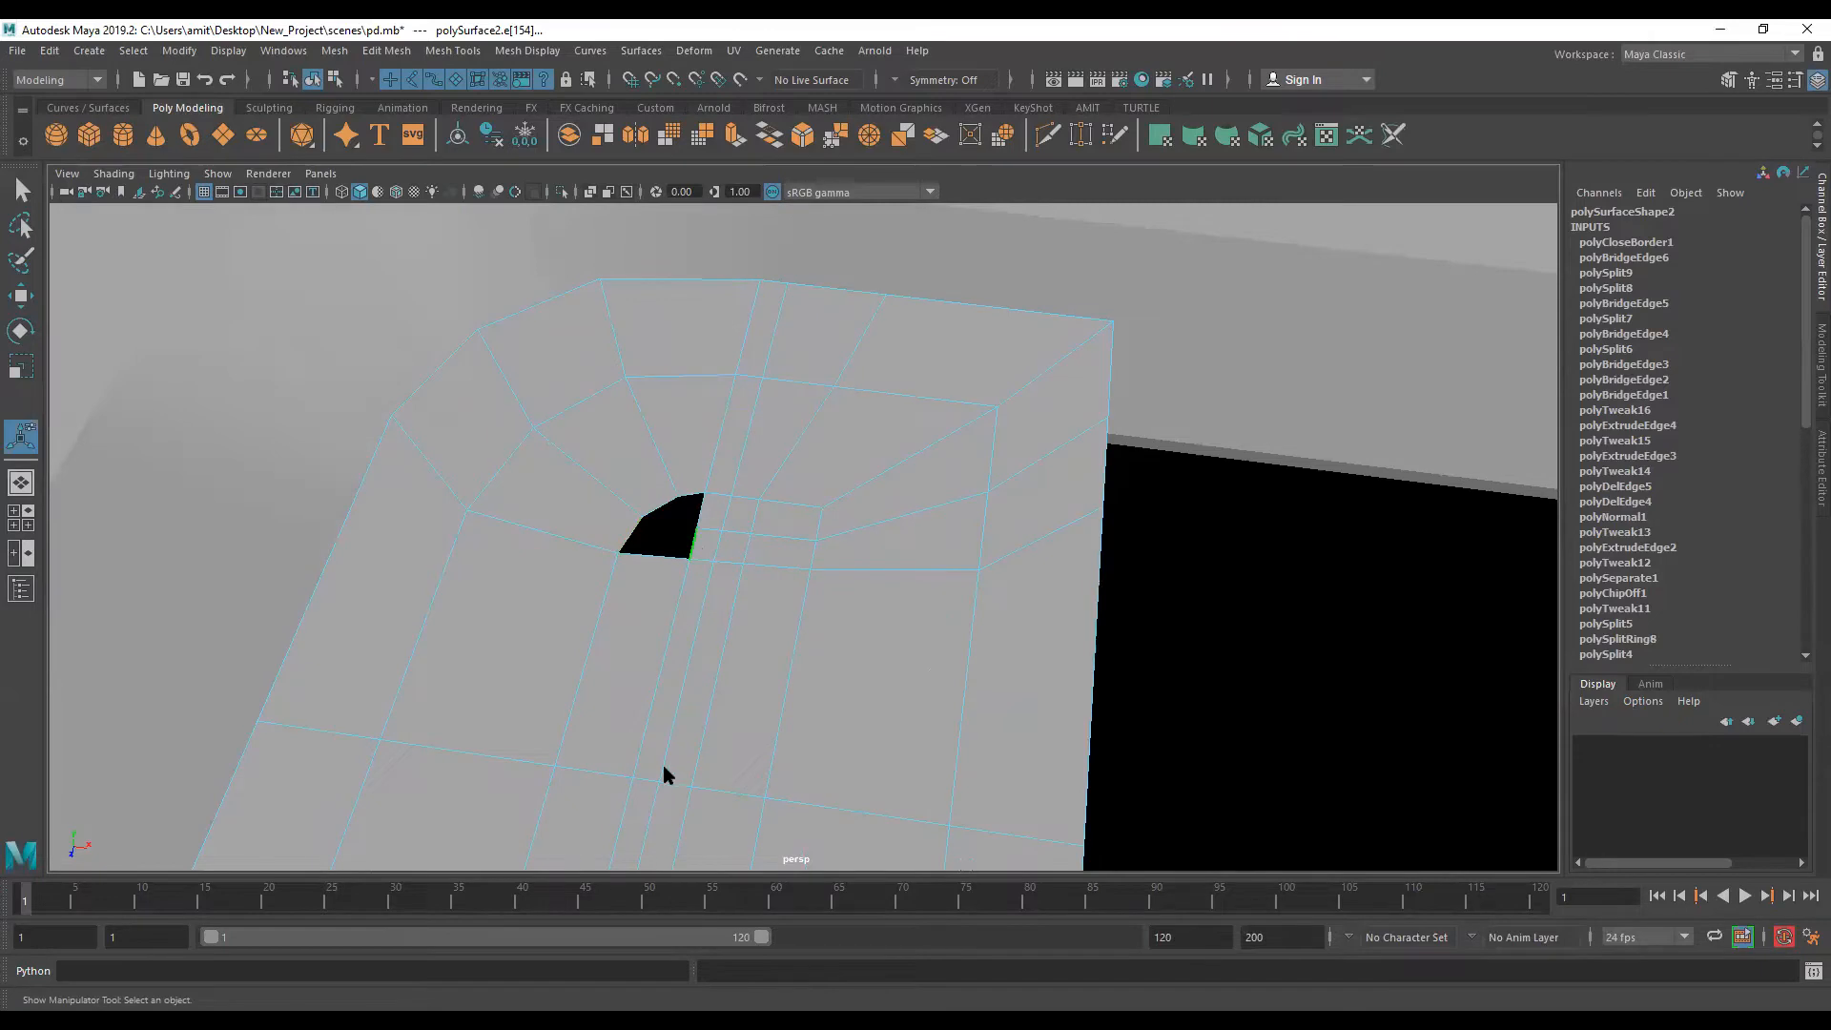
right_click_drag(698, 547, 670, 507, "shift")
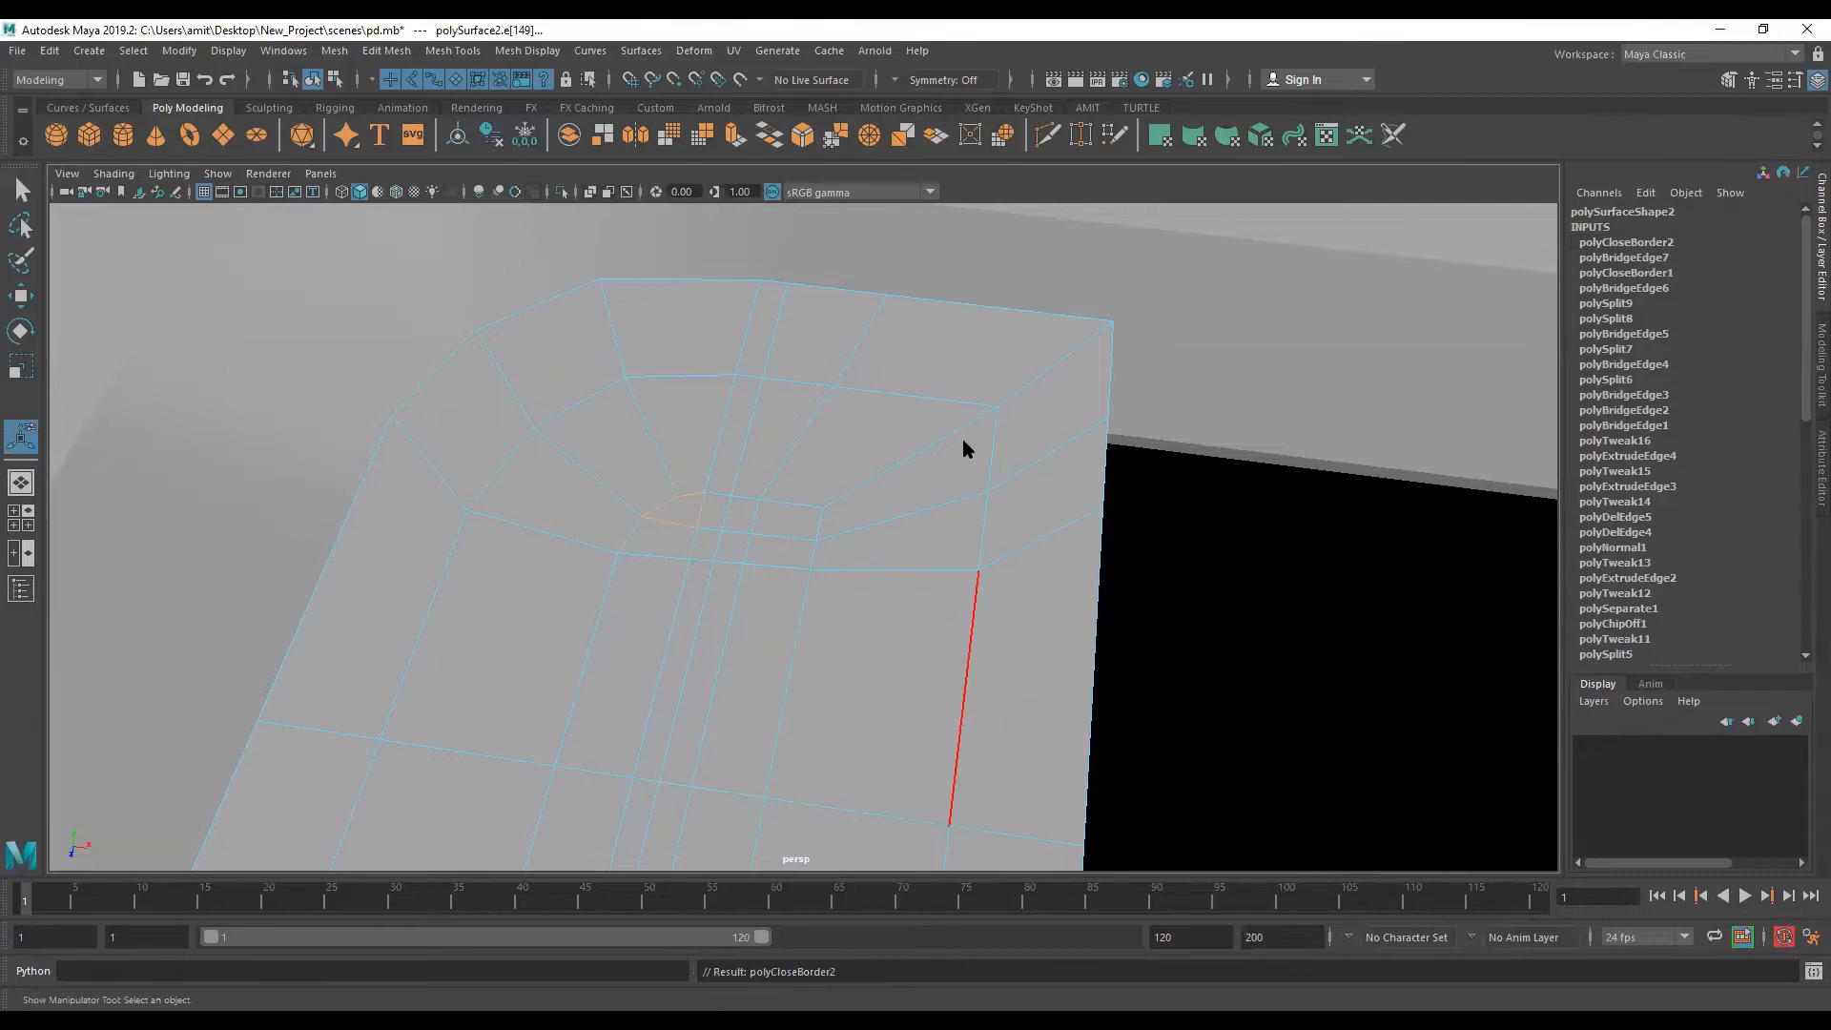
right_click(848, 625)
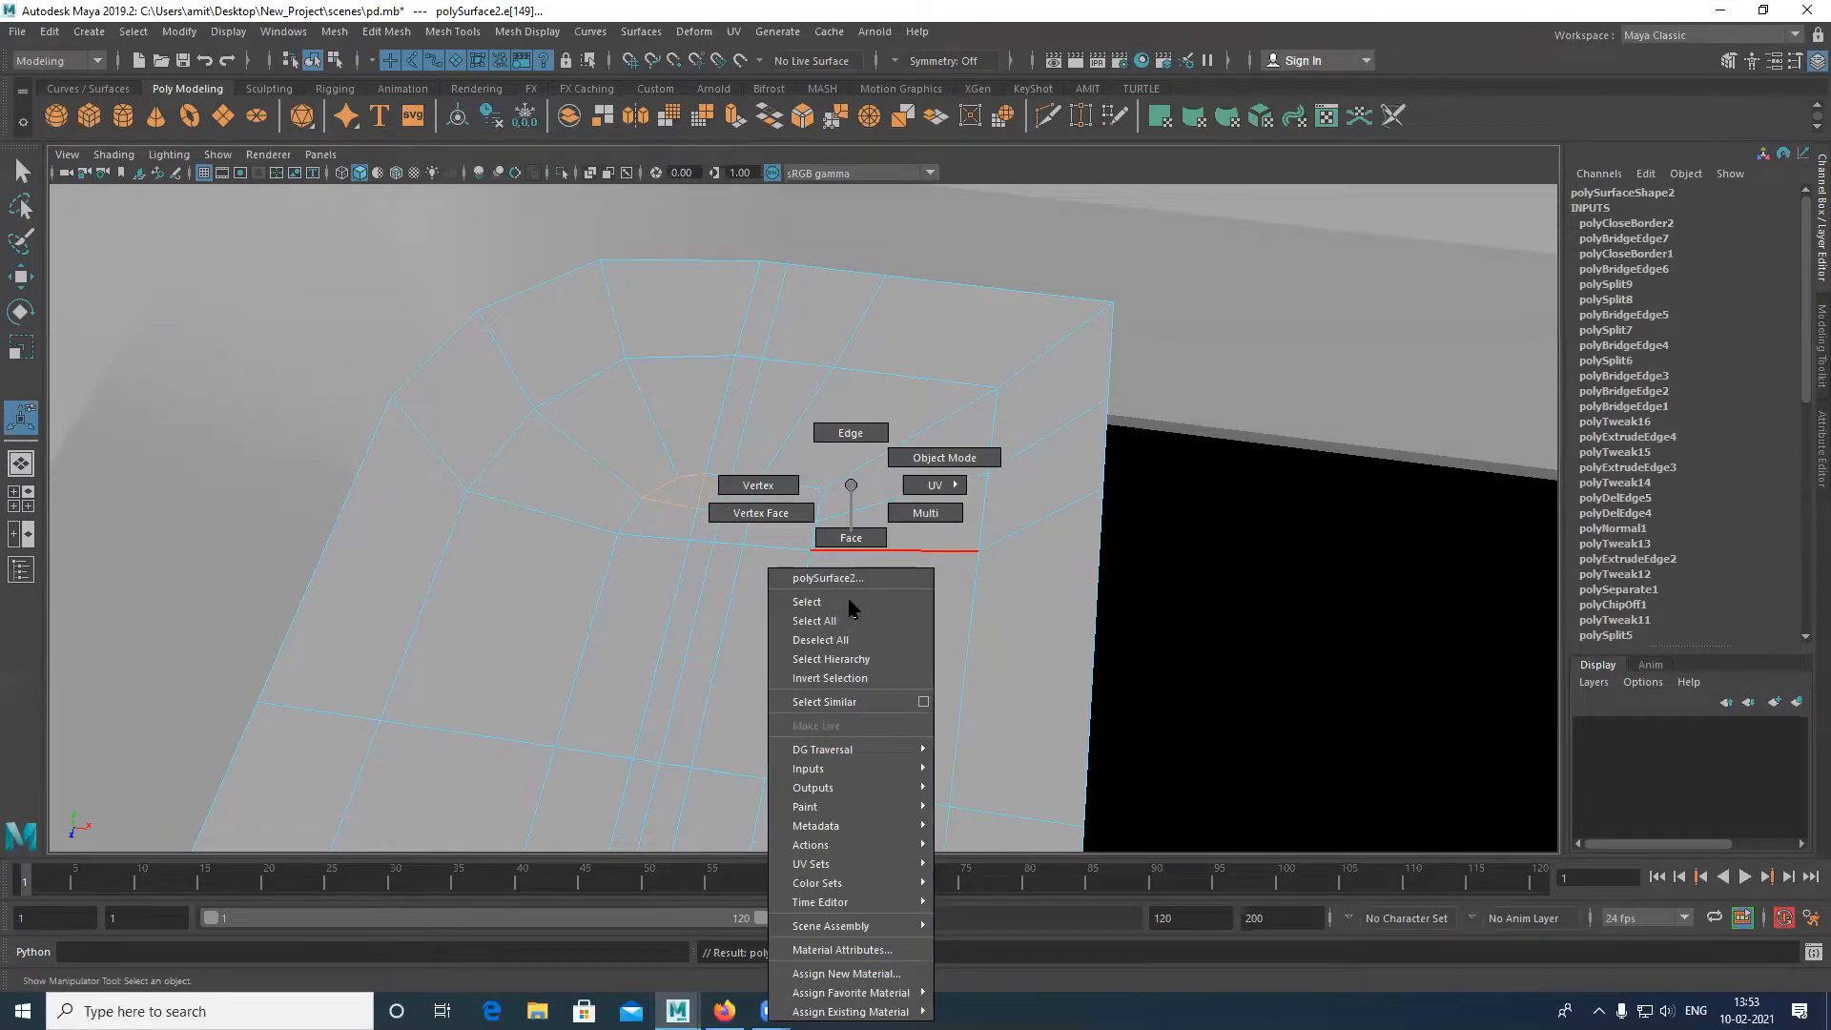
left_click(856, 577)
Step: Extrude the middle face loop on the button's top down into the body to form a recessed channel around the central strip
mouse_move(748, 572)
left_mouse_down("alt")
mouse_move(473, 568)
mouse_move(600, 600)
mouse_move(715, 601)
mouse_move(896, 528)
mouse_move(805, 563)
mouse_move(813, 626)
mouse_move(846, 597)
mouse_move(724, 561)
left_mouse_up("alt")
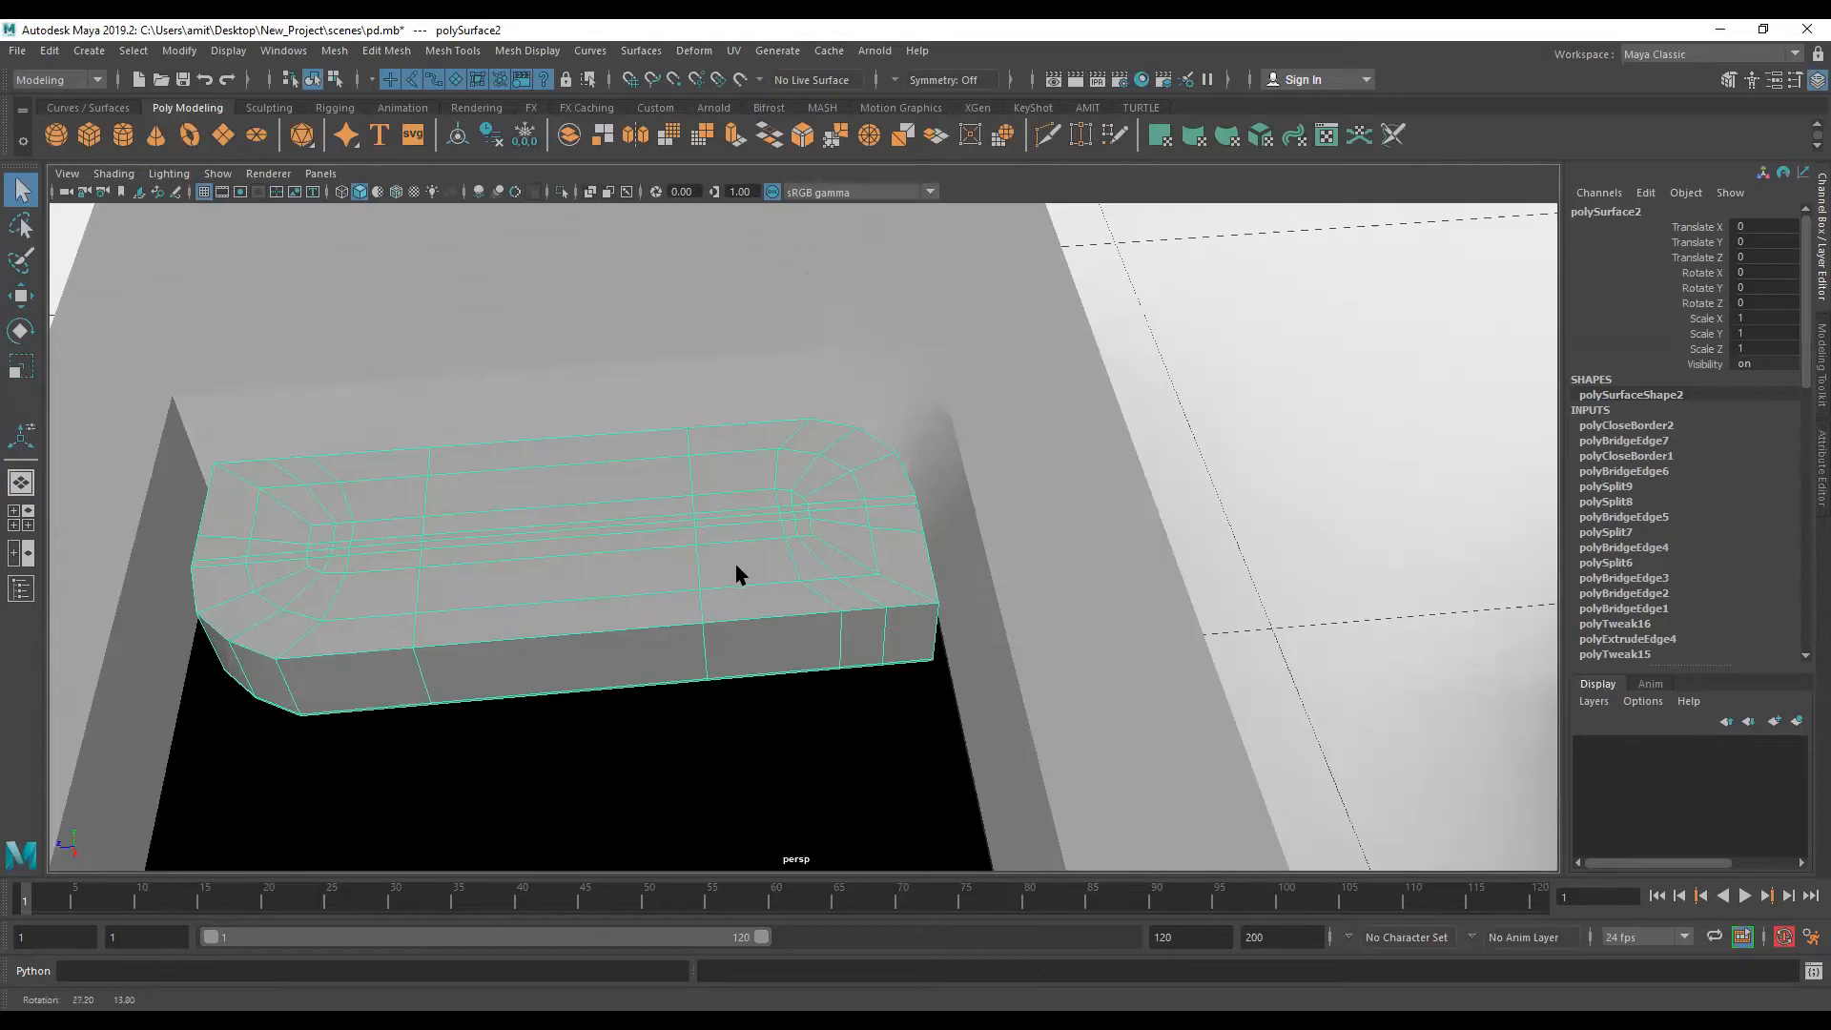
left_click_drag(736, 569, 727, 579, "alt")
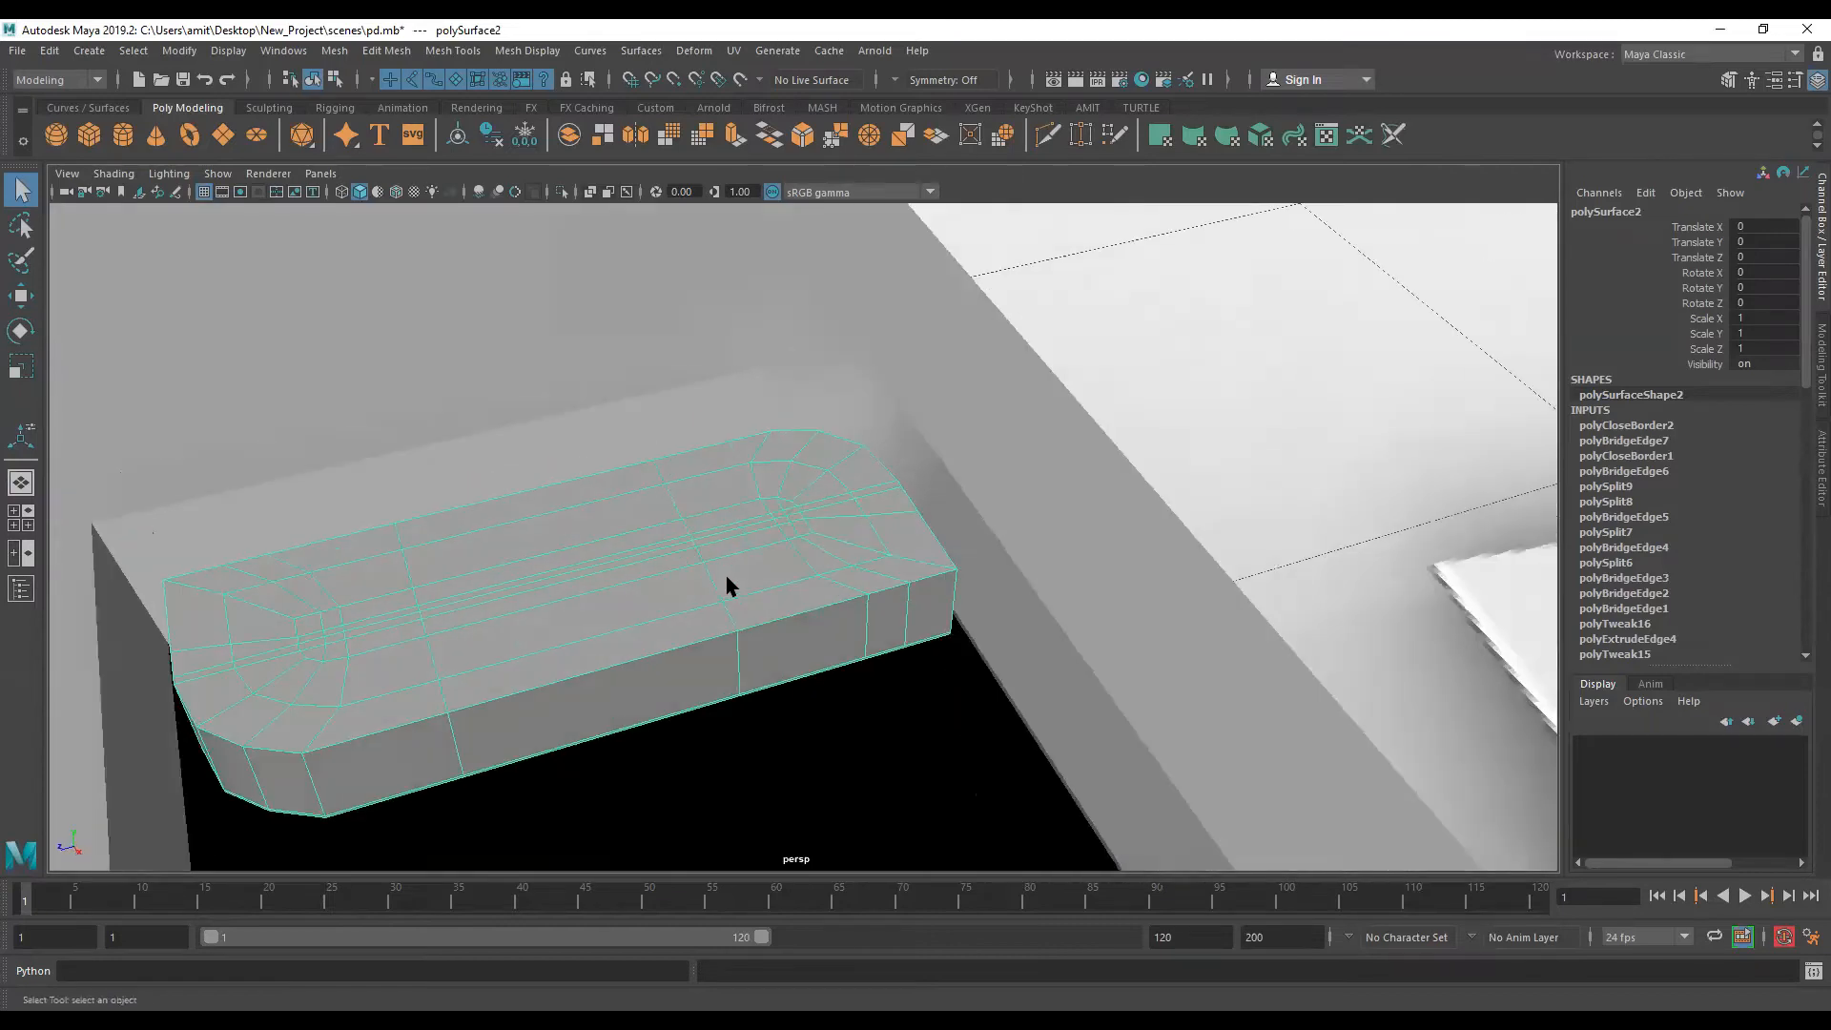
middle_click_drag(674, 599, 732, 568, "alt")
left_click_drag(732, 570, 800, 477, "alt")
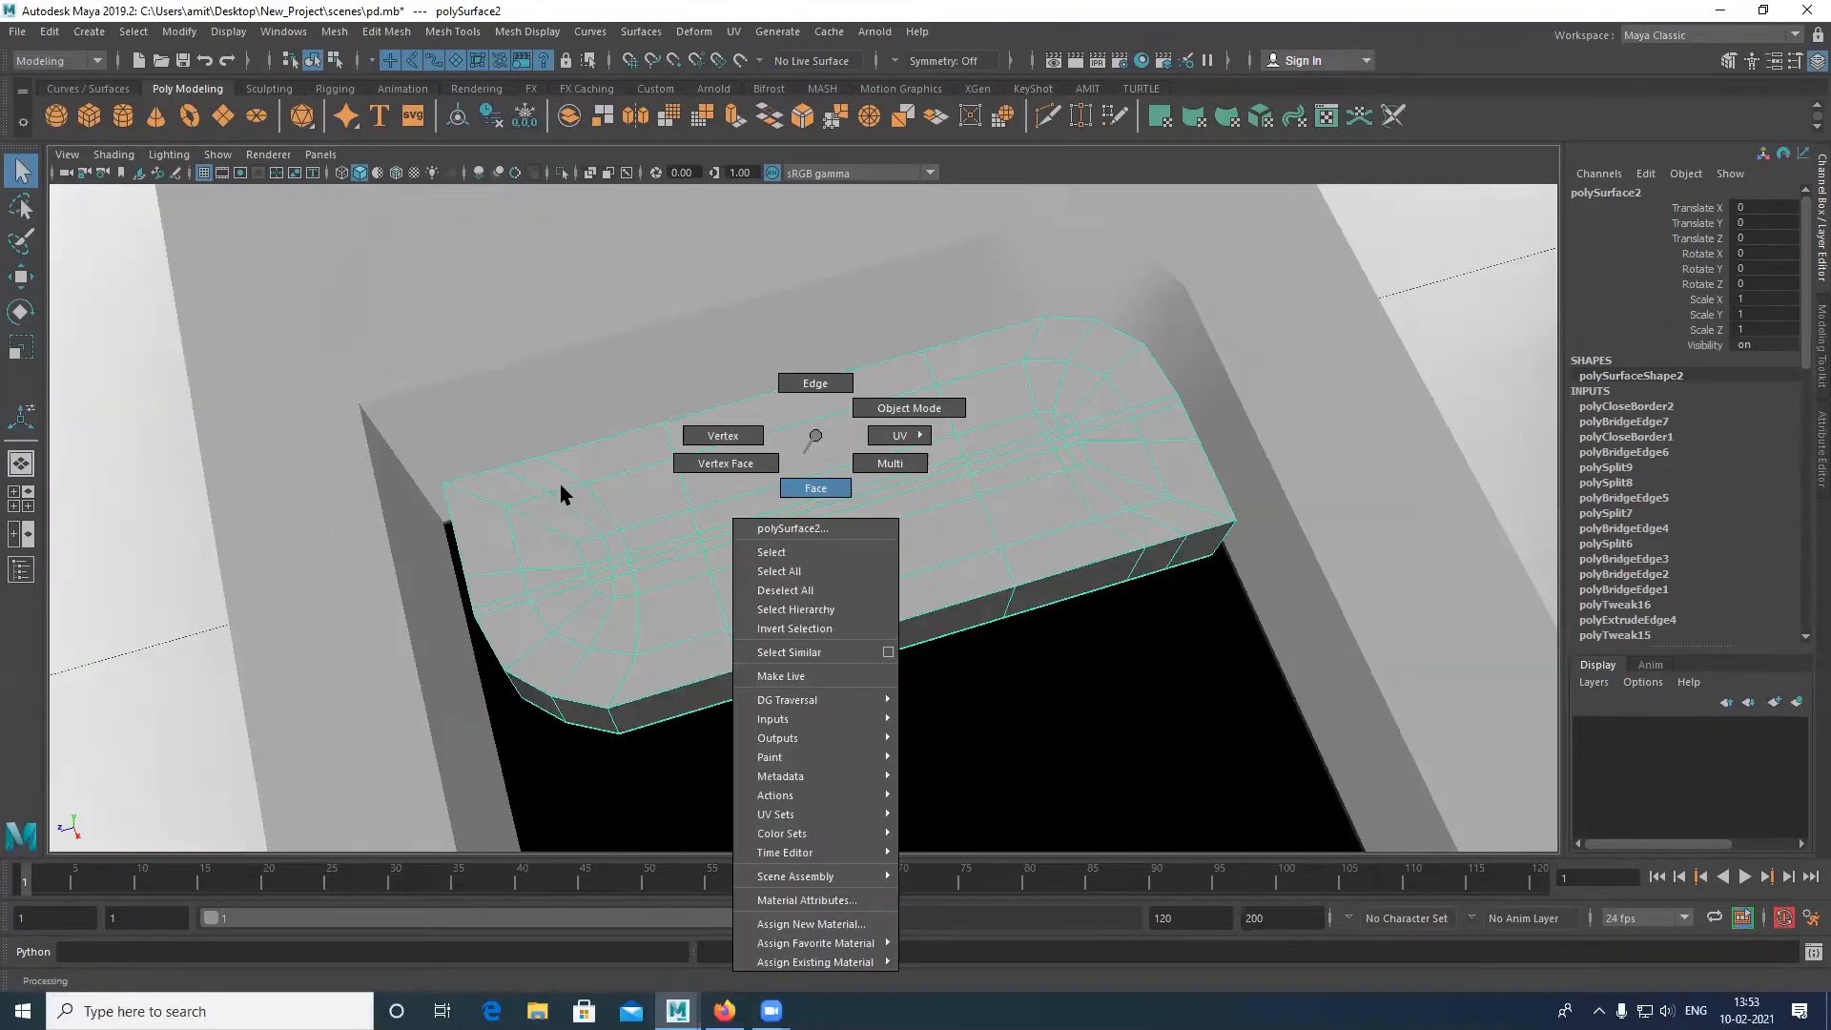
right_click_drag(1066, 555, 1065, 555)
double_click(952, 402)
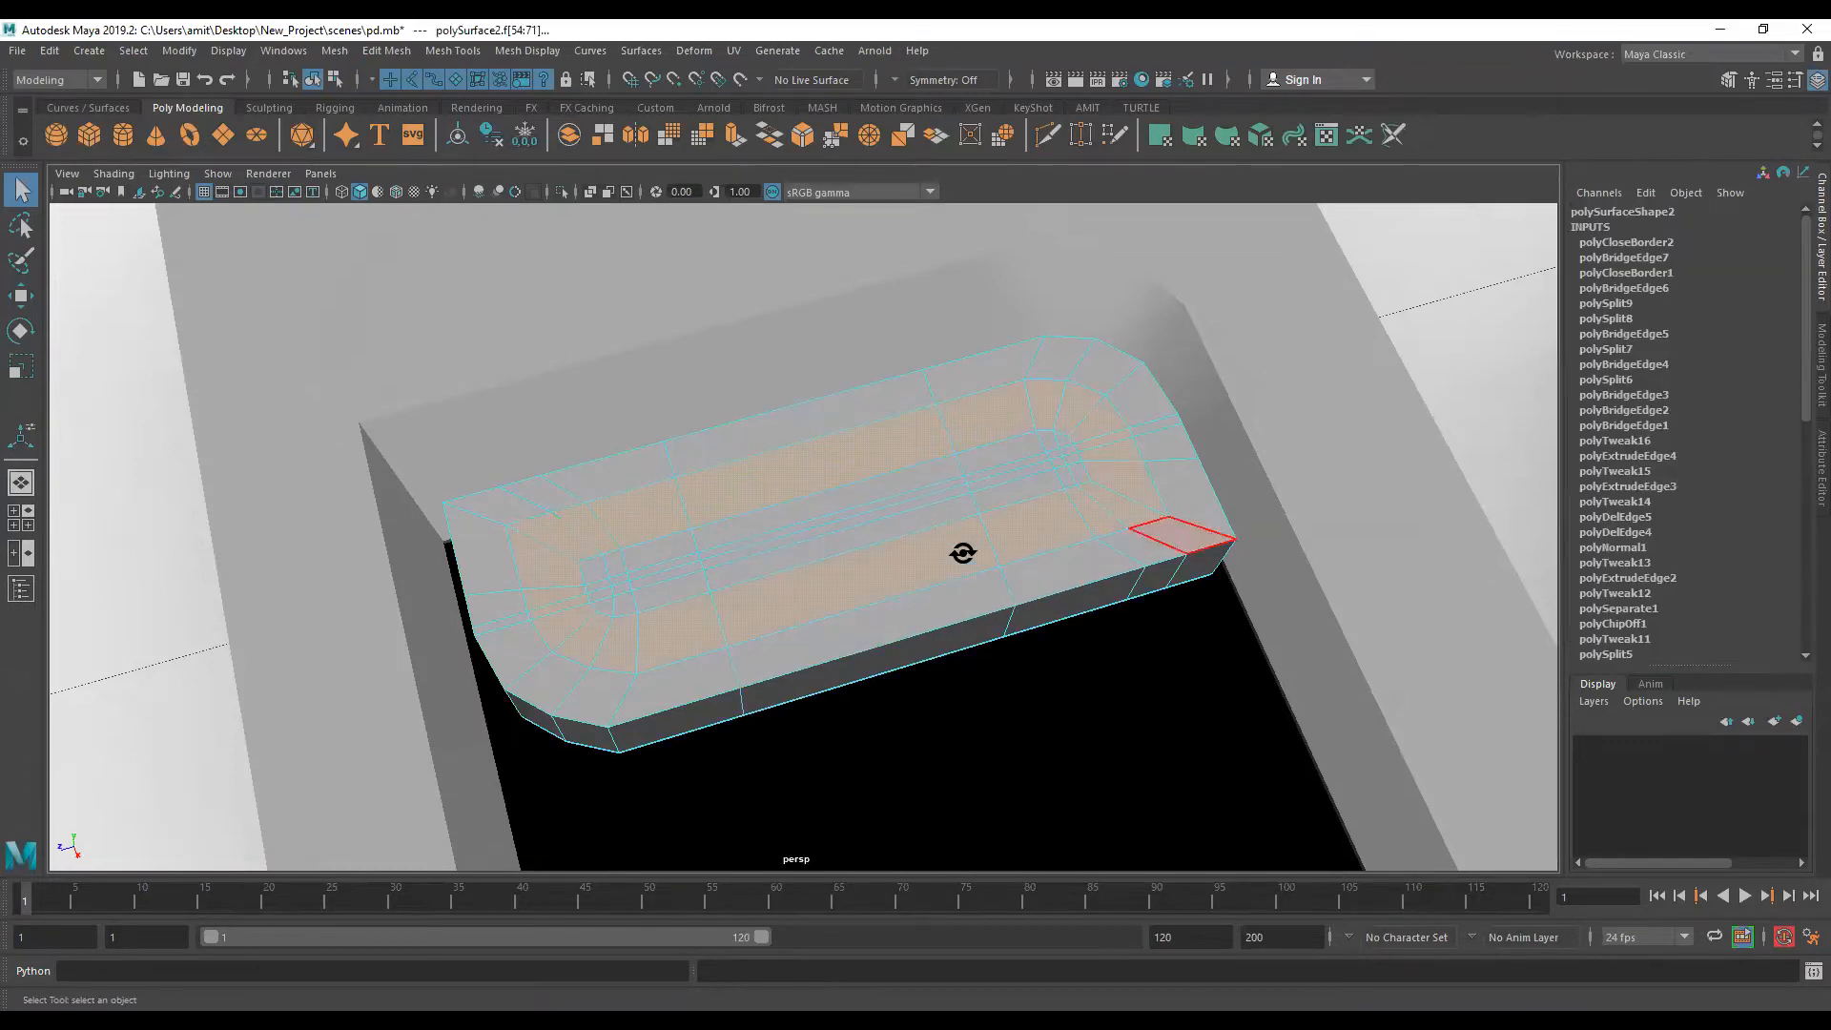
left_click_drag(877, 515, 972, 711, "alt")
key("ctrl+e")
left_click_drag(674, 548, 887, 388, "alt")
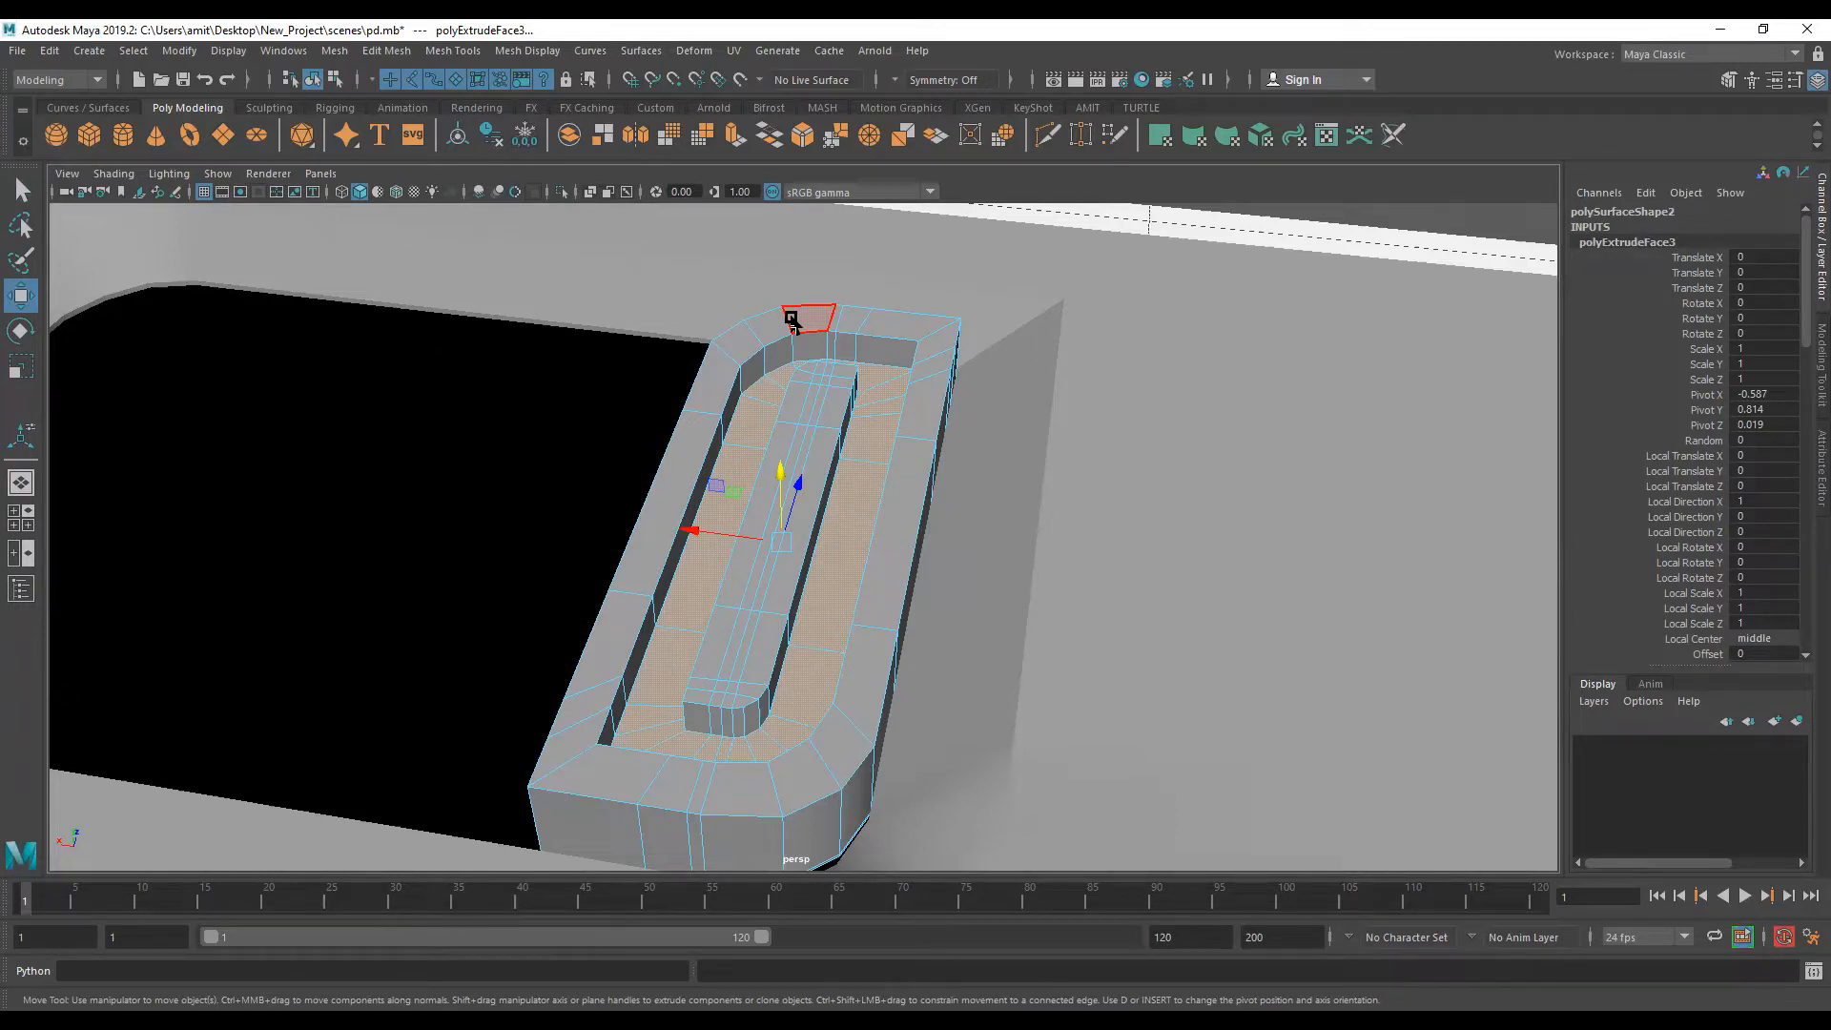
Step: Return to object mode and display the slider button in smooth mesh preview
right_click(885, 384)
right_click_drag(886, 365, 939, 233)
left_click_drag(789, 528, 666, 545, "alt")
right_click_drag(666, 545, 811, 622, "alt")
middle_click_drag(809, 638, 899, 591, "alt")
scroll(717, 588, "up", 3)
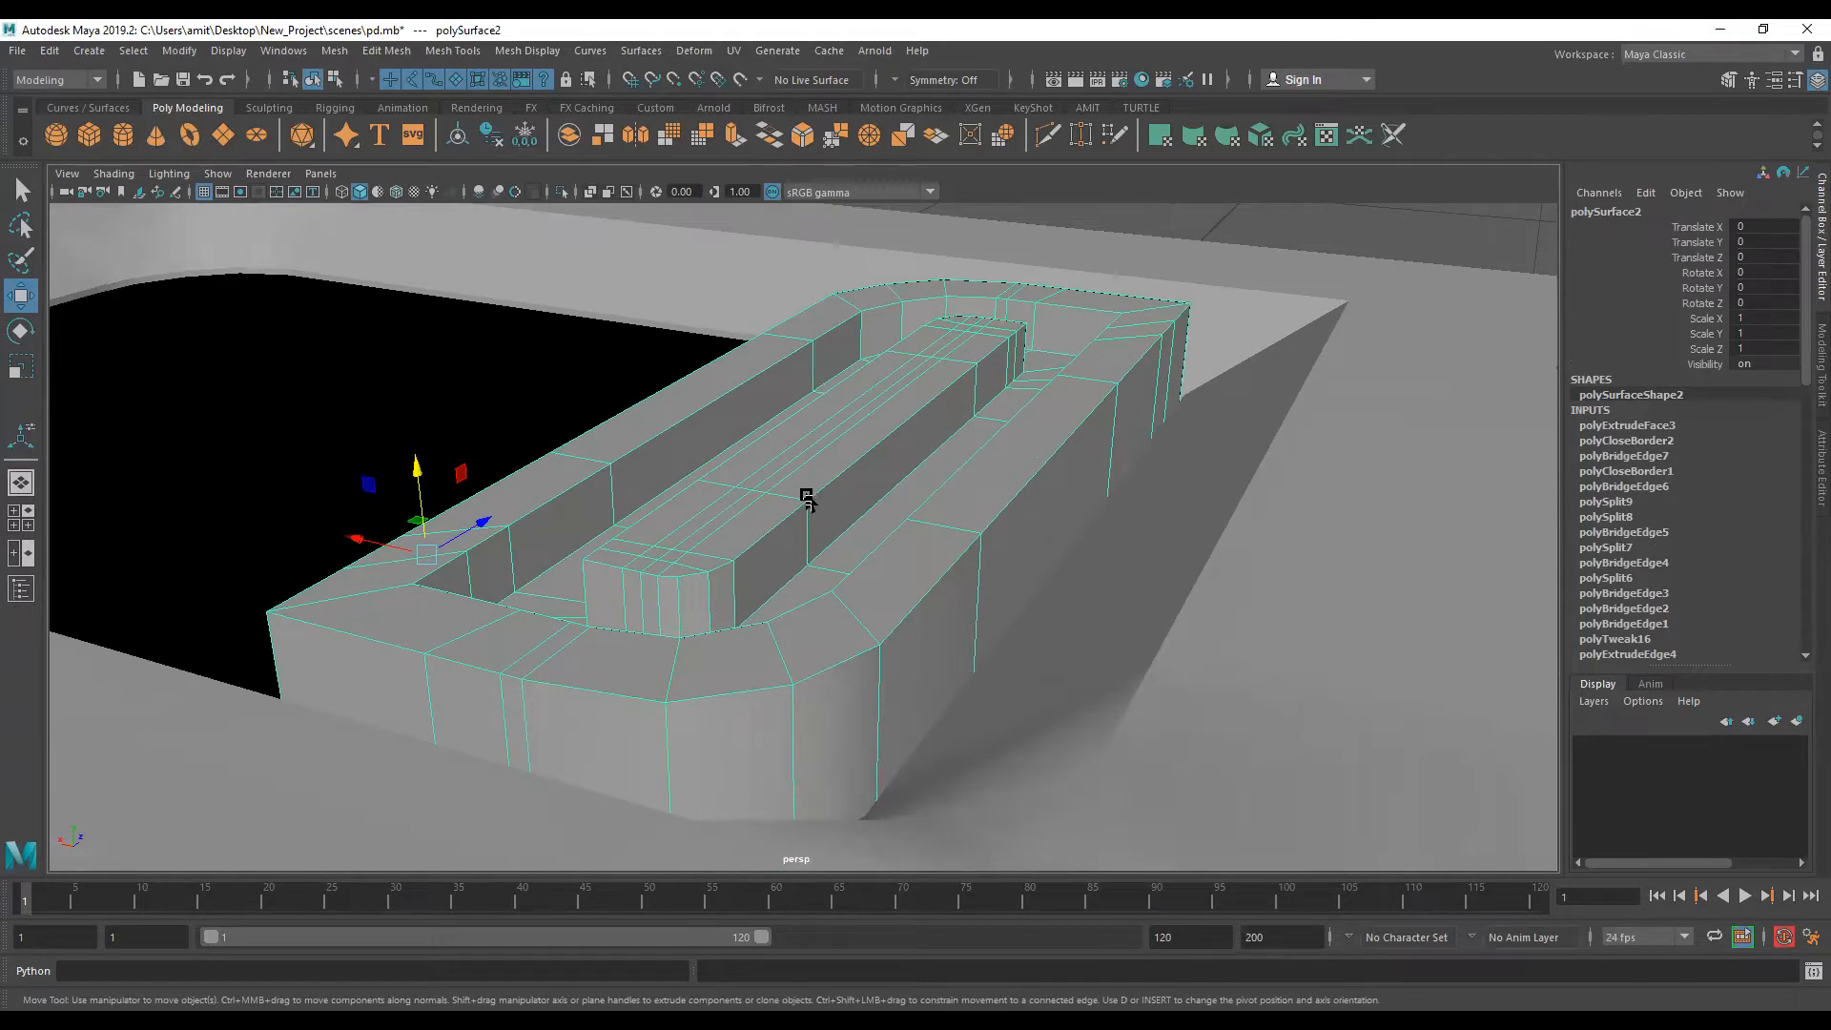
key("3")
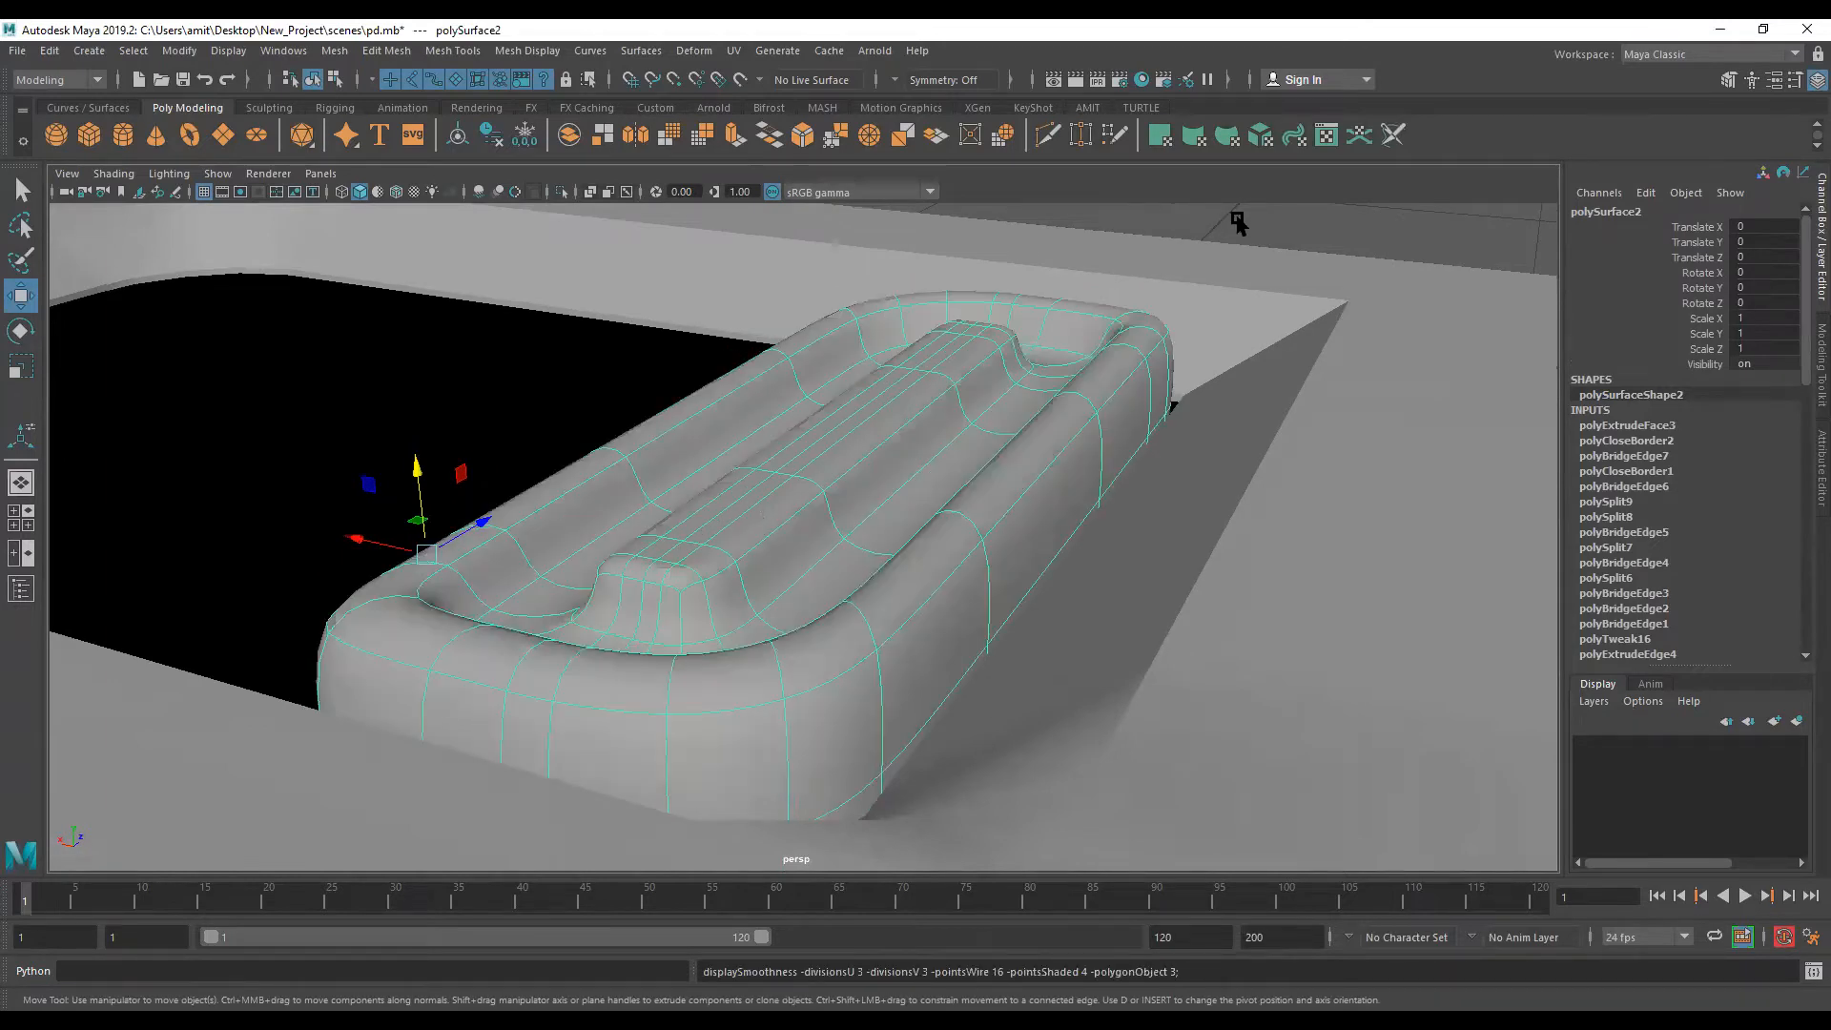
right_click_drag(759, 504, 1008, 591)
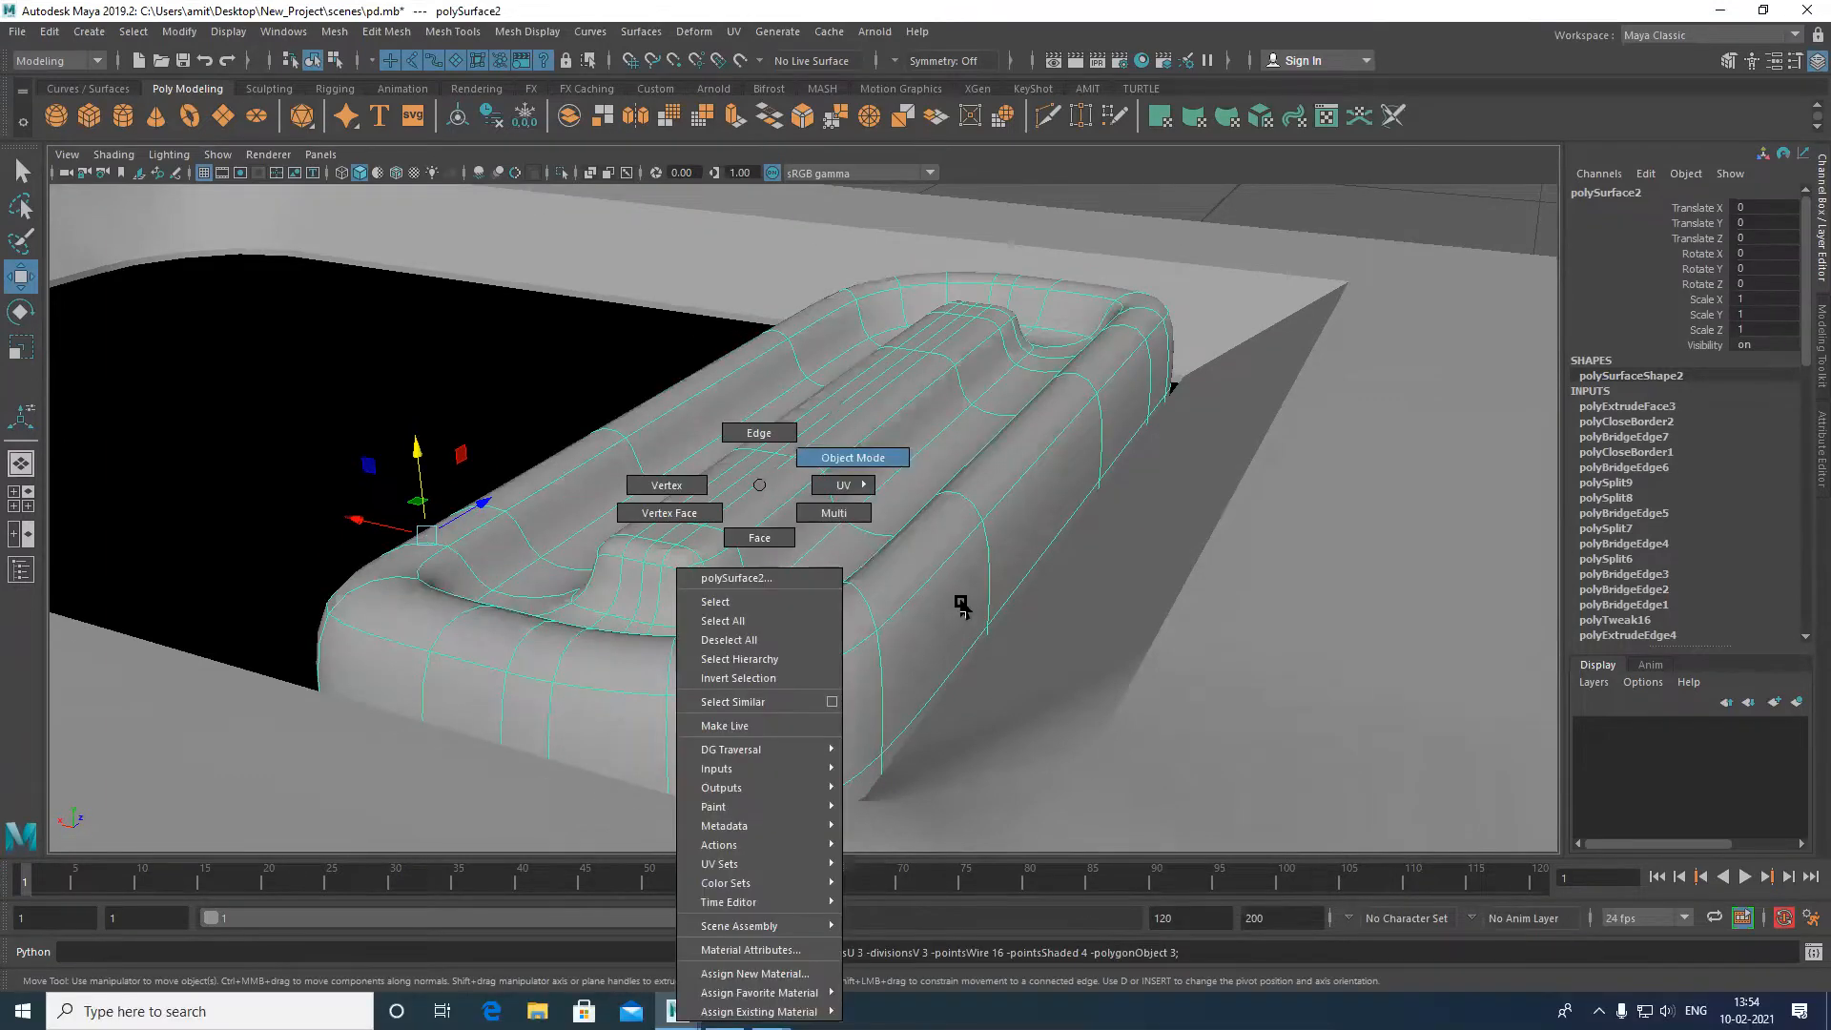
Step: Inspect the smoothed slider button in its window from above, and return it to unsmoothed display
left_click(1009, 591)
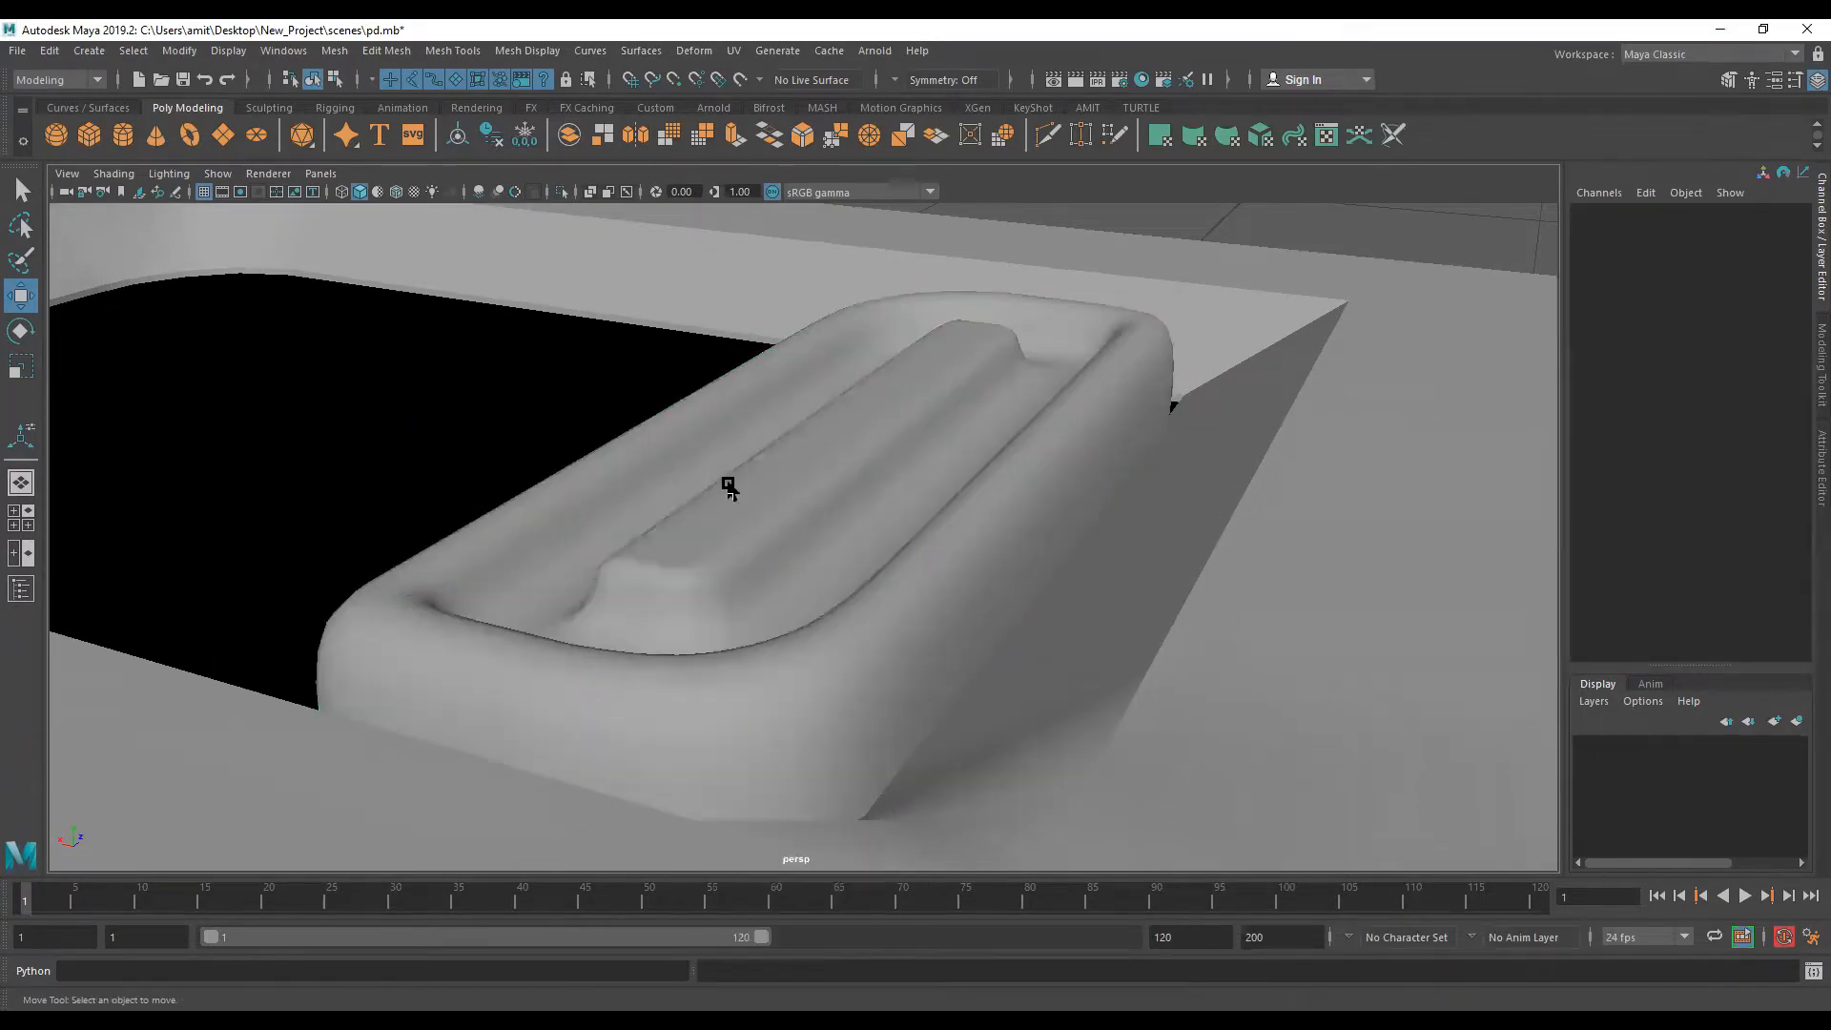
left_click_drag(382, 286, 625, 232, "alt")
scroll(594, 273, "down", 3)
left_click_drag(1182, 592, 1176, 752, "alt")
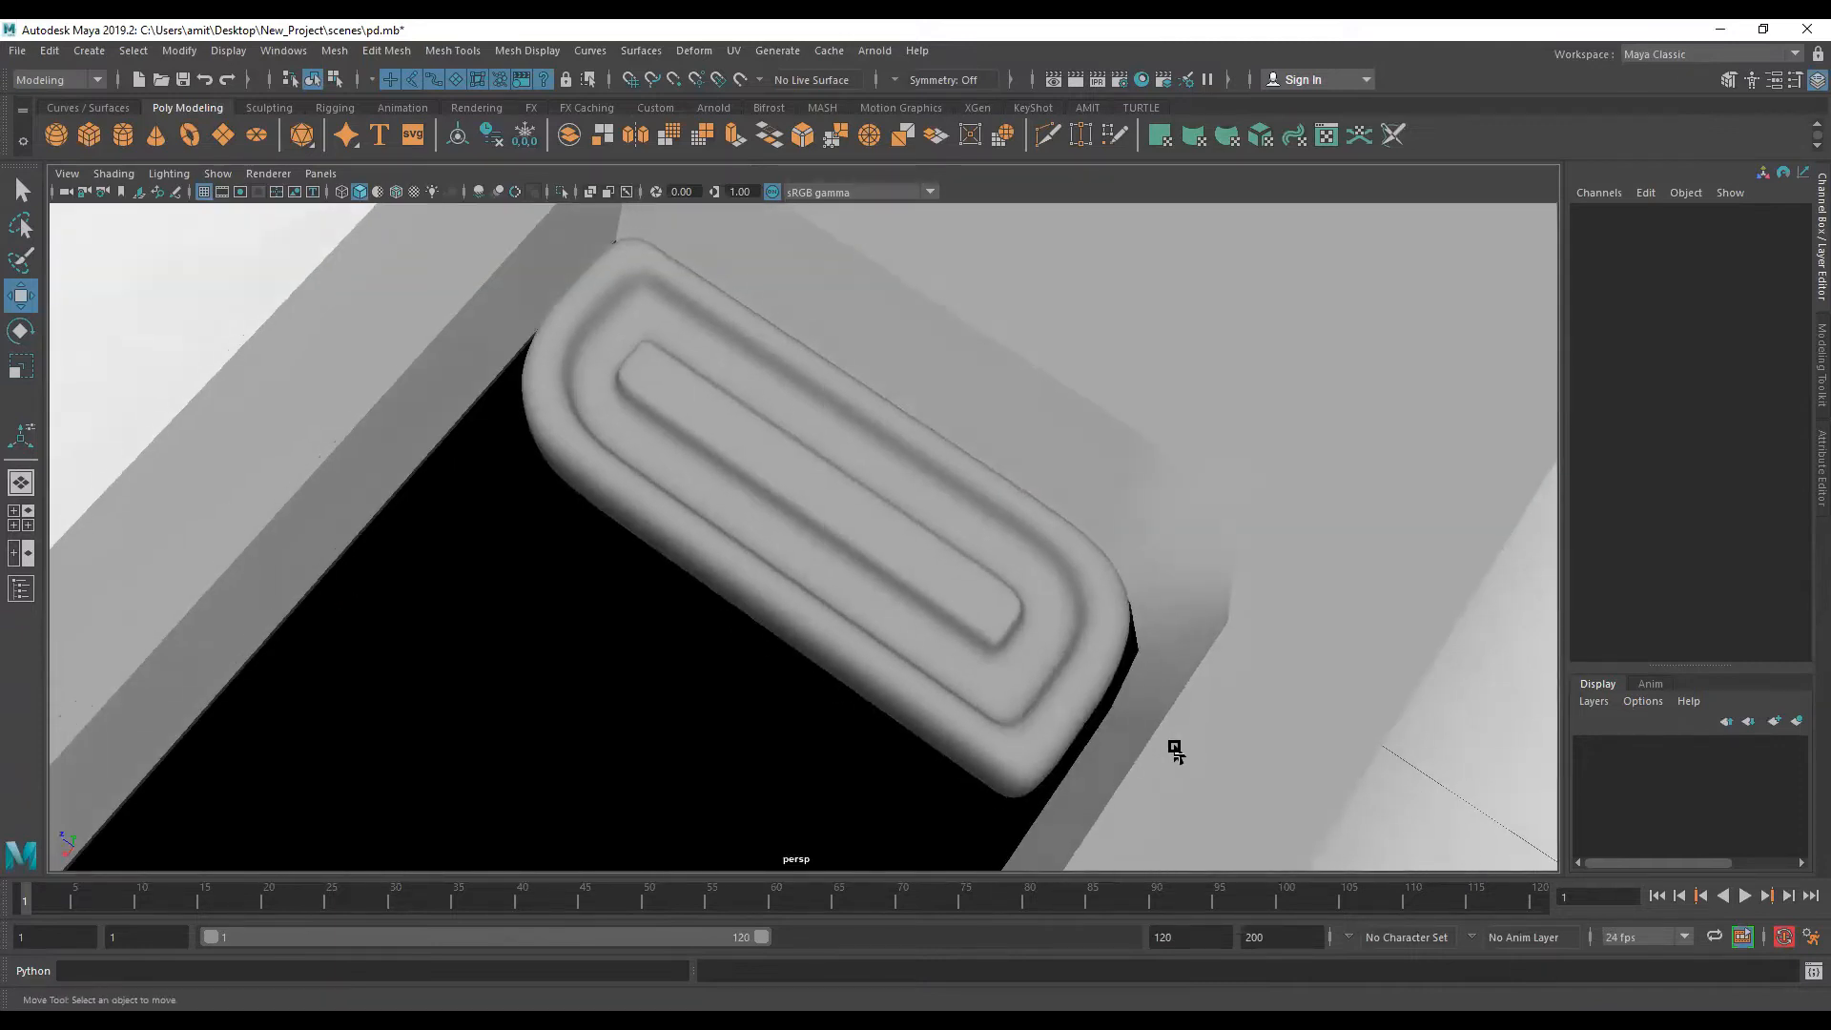
left_click(979, 643)
key("1")
Step: Review how the slider button sits in the body's window and select the drive body
left_click_drag(763, 598, 686, 615, "alt")
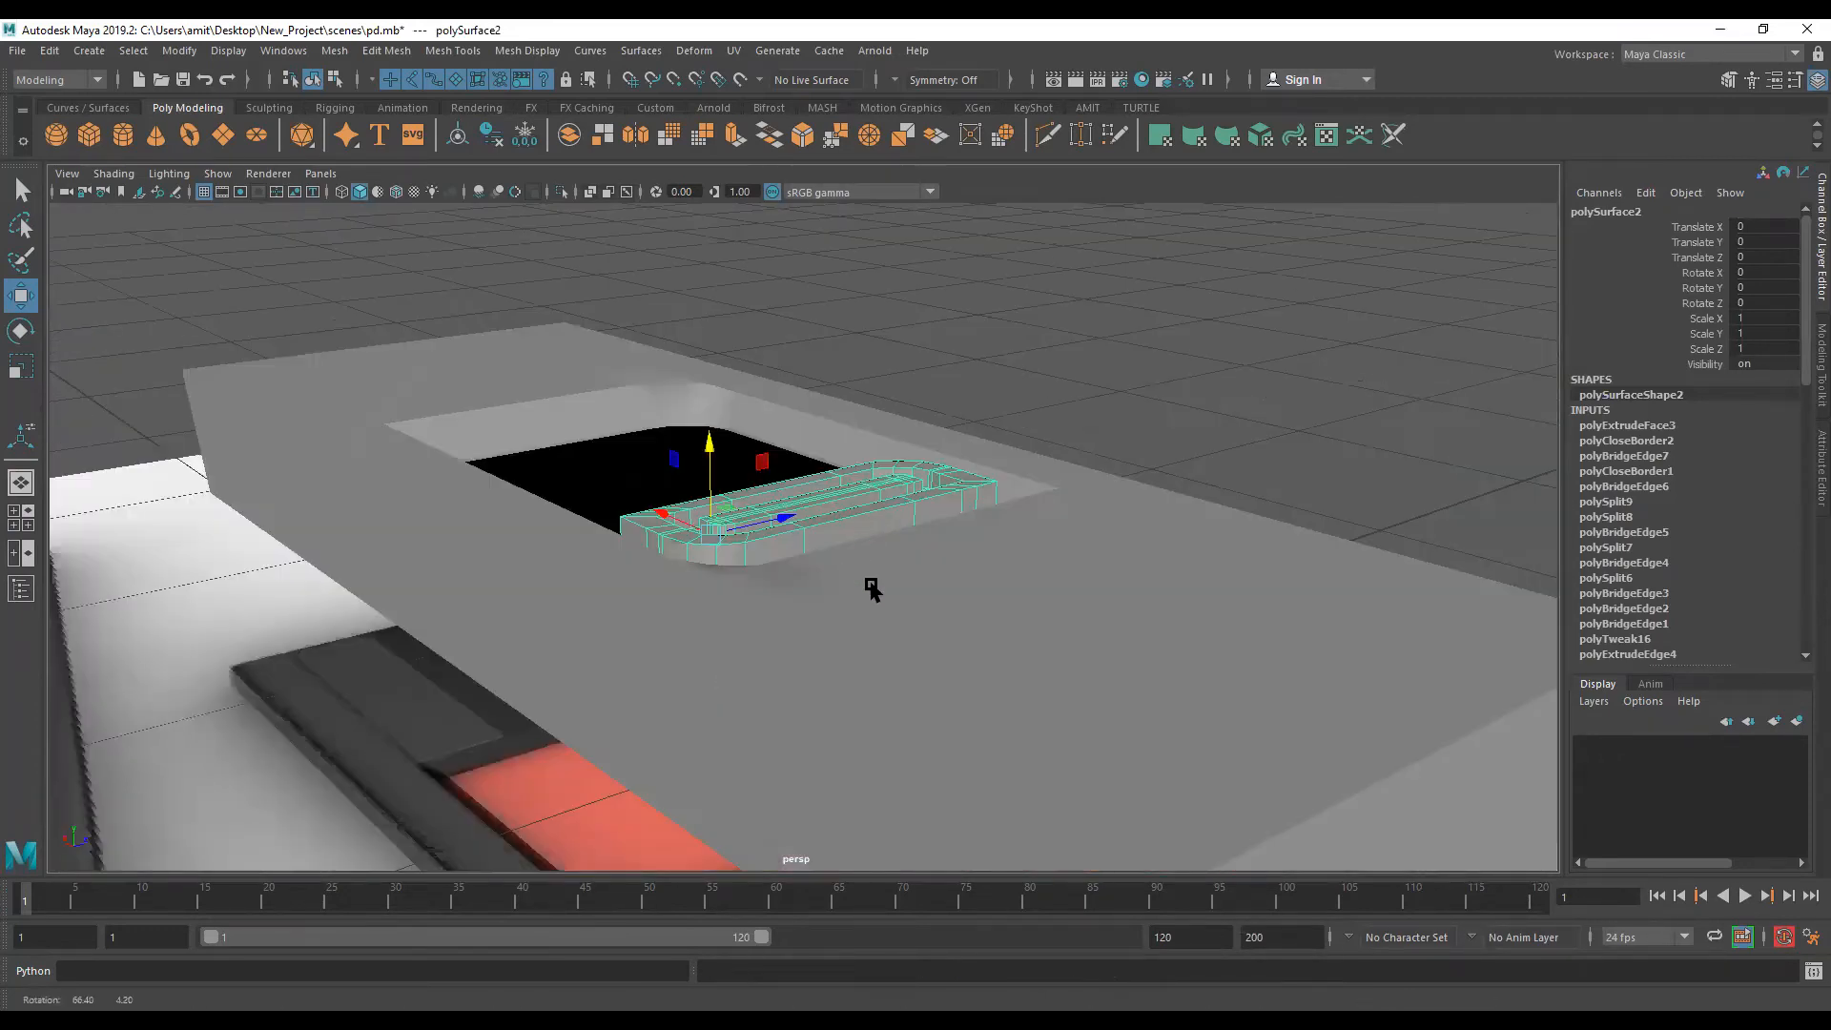
scroll(870, 589, "down", 3)
left_click_drag(981, 584, 953, 443, "alt")
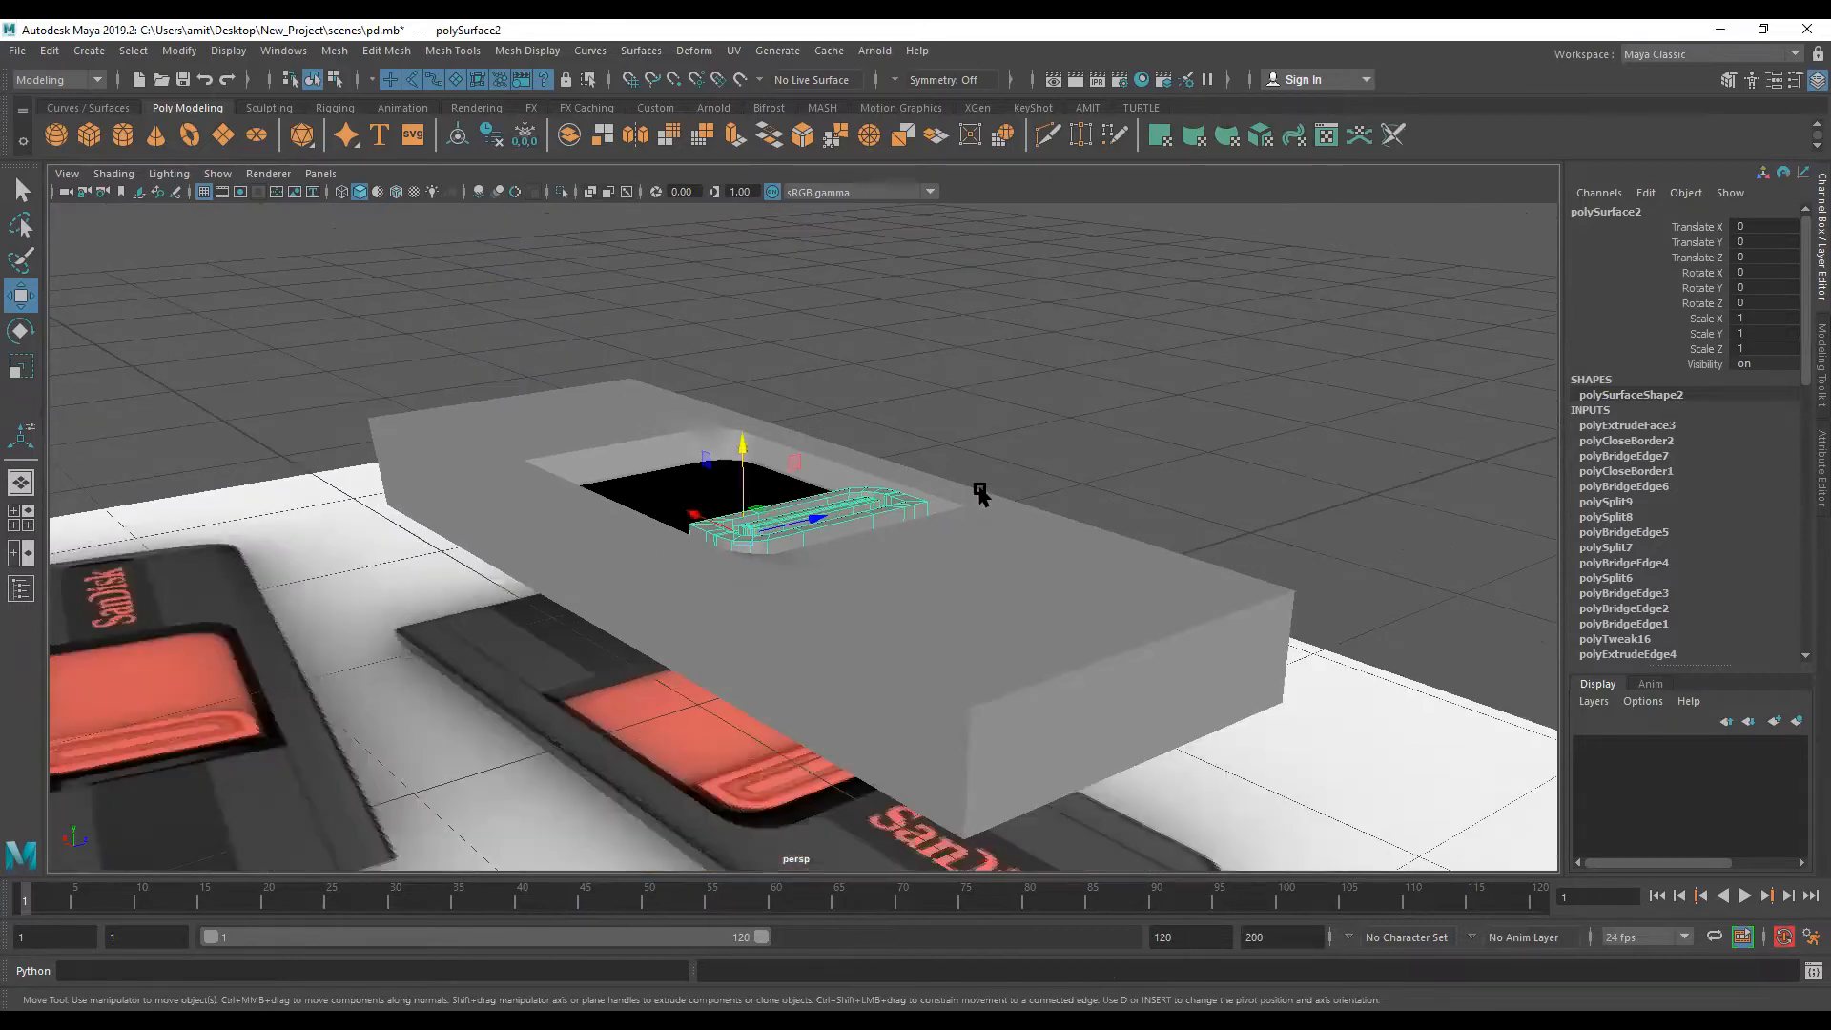
scroll(633, 491, "down", 3)
scroll(639, 483, "up", 2)
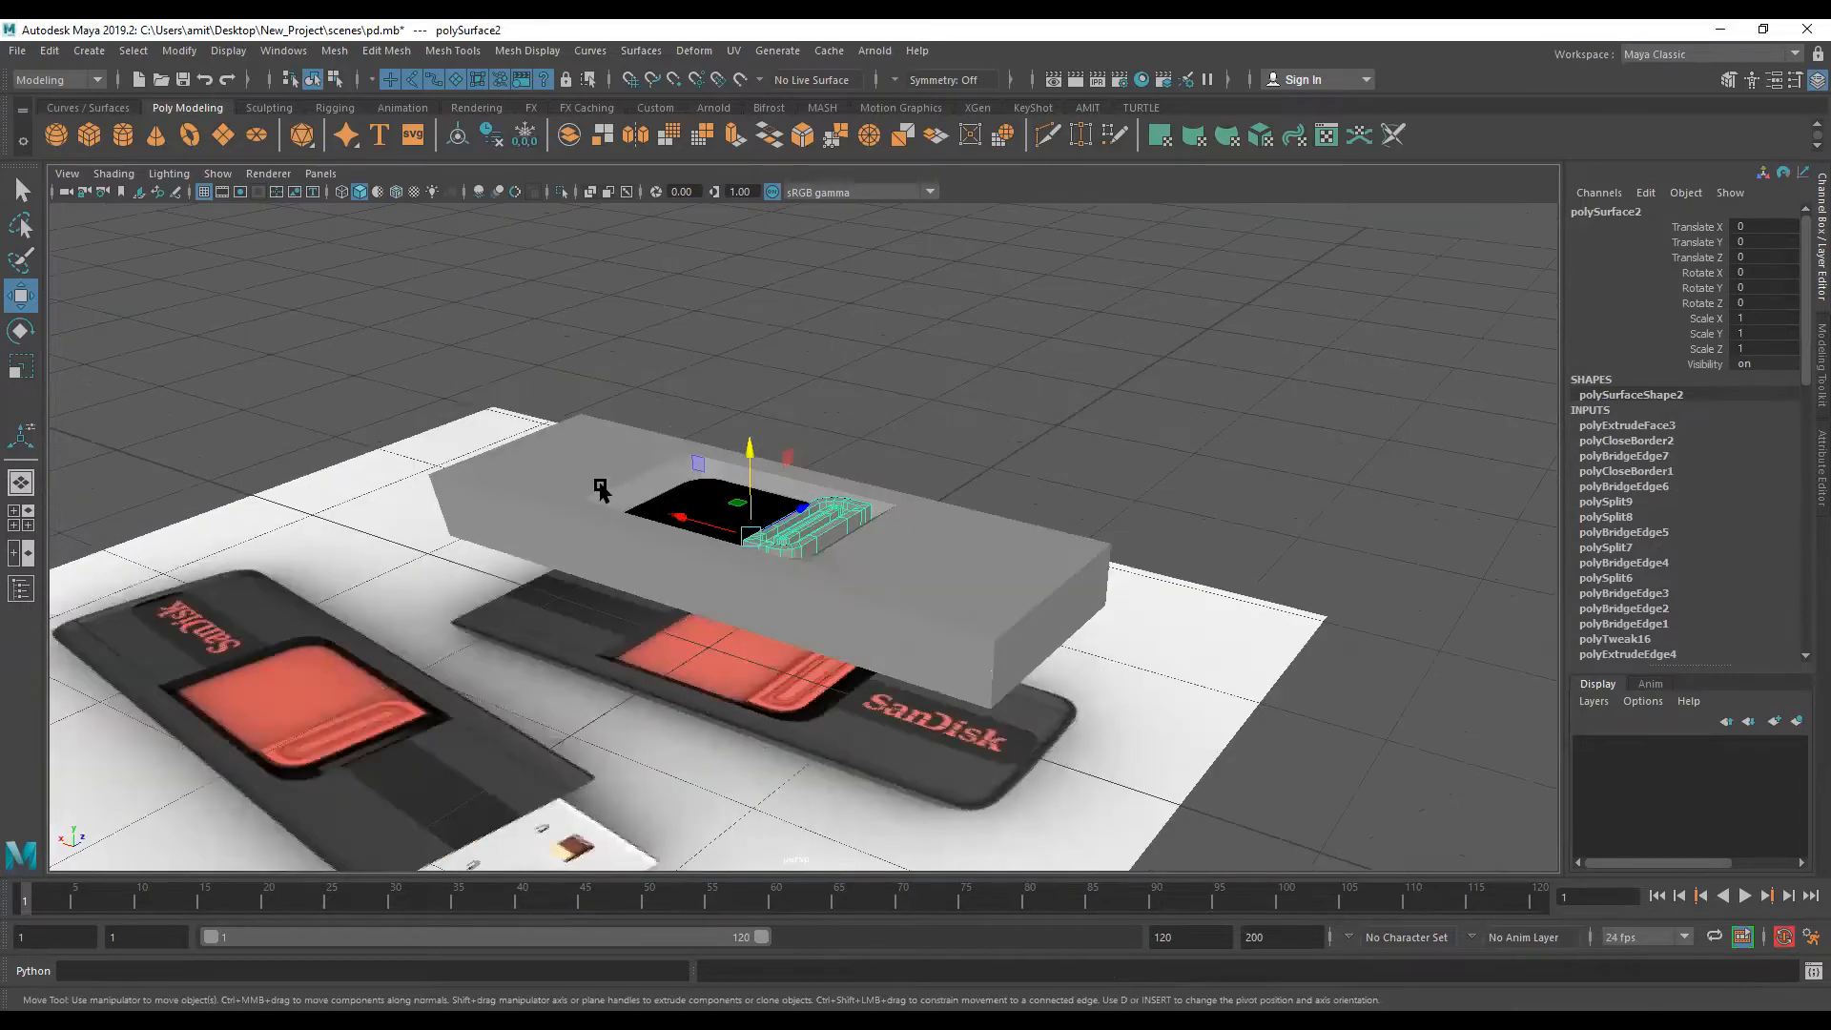
scroll(639, 491, "up", 2)
scroll(660, 505, "up", 1)
middle_click_drag(656, 515, 679, 465, "alt")
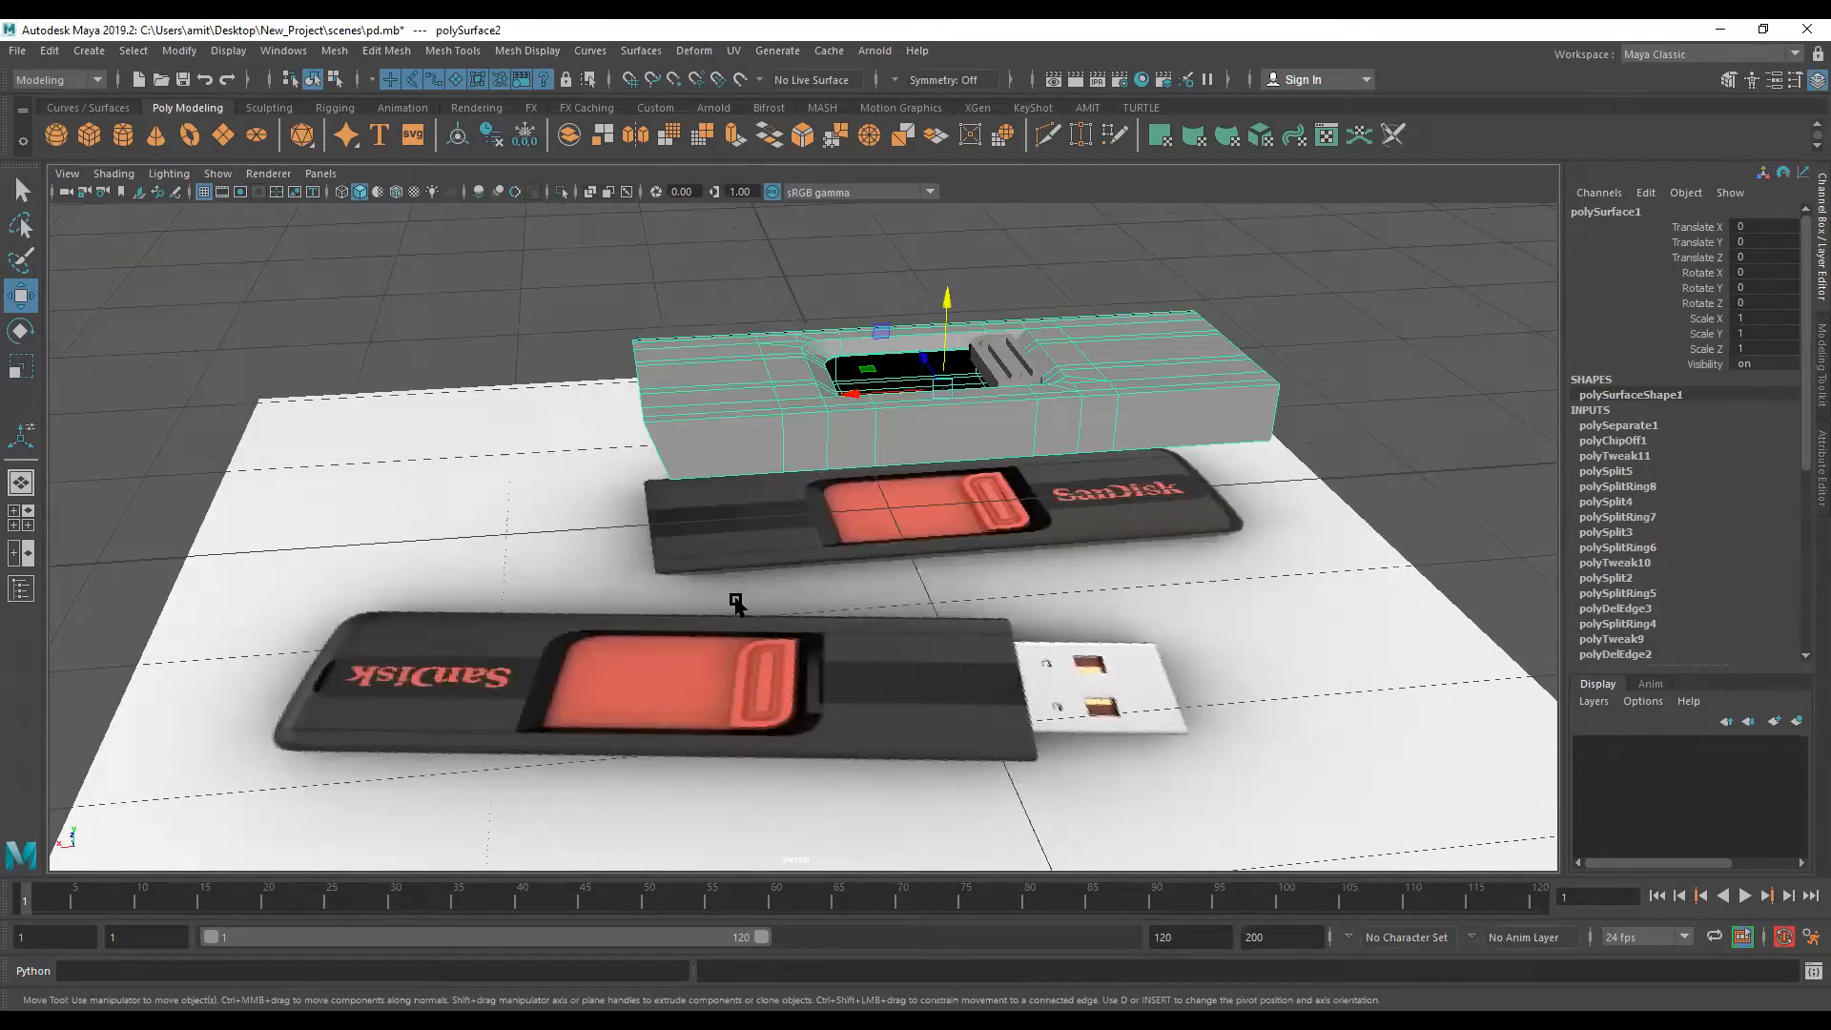
Step: Compare the body's connector end with the USB end of the pen drive on the reference image plane
key("space")
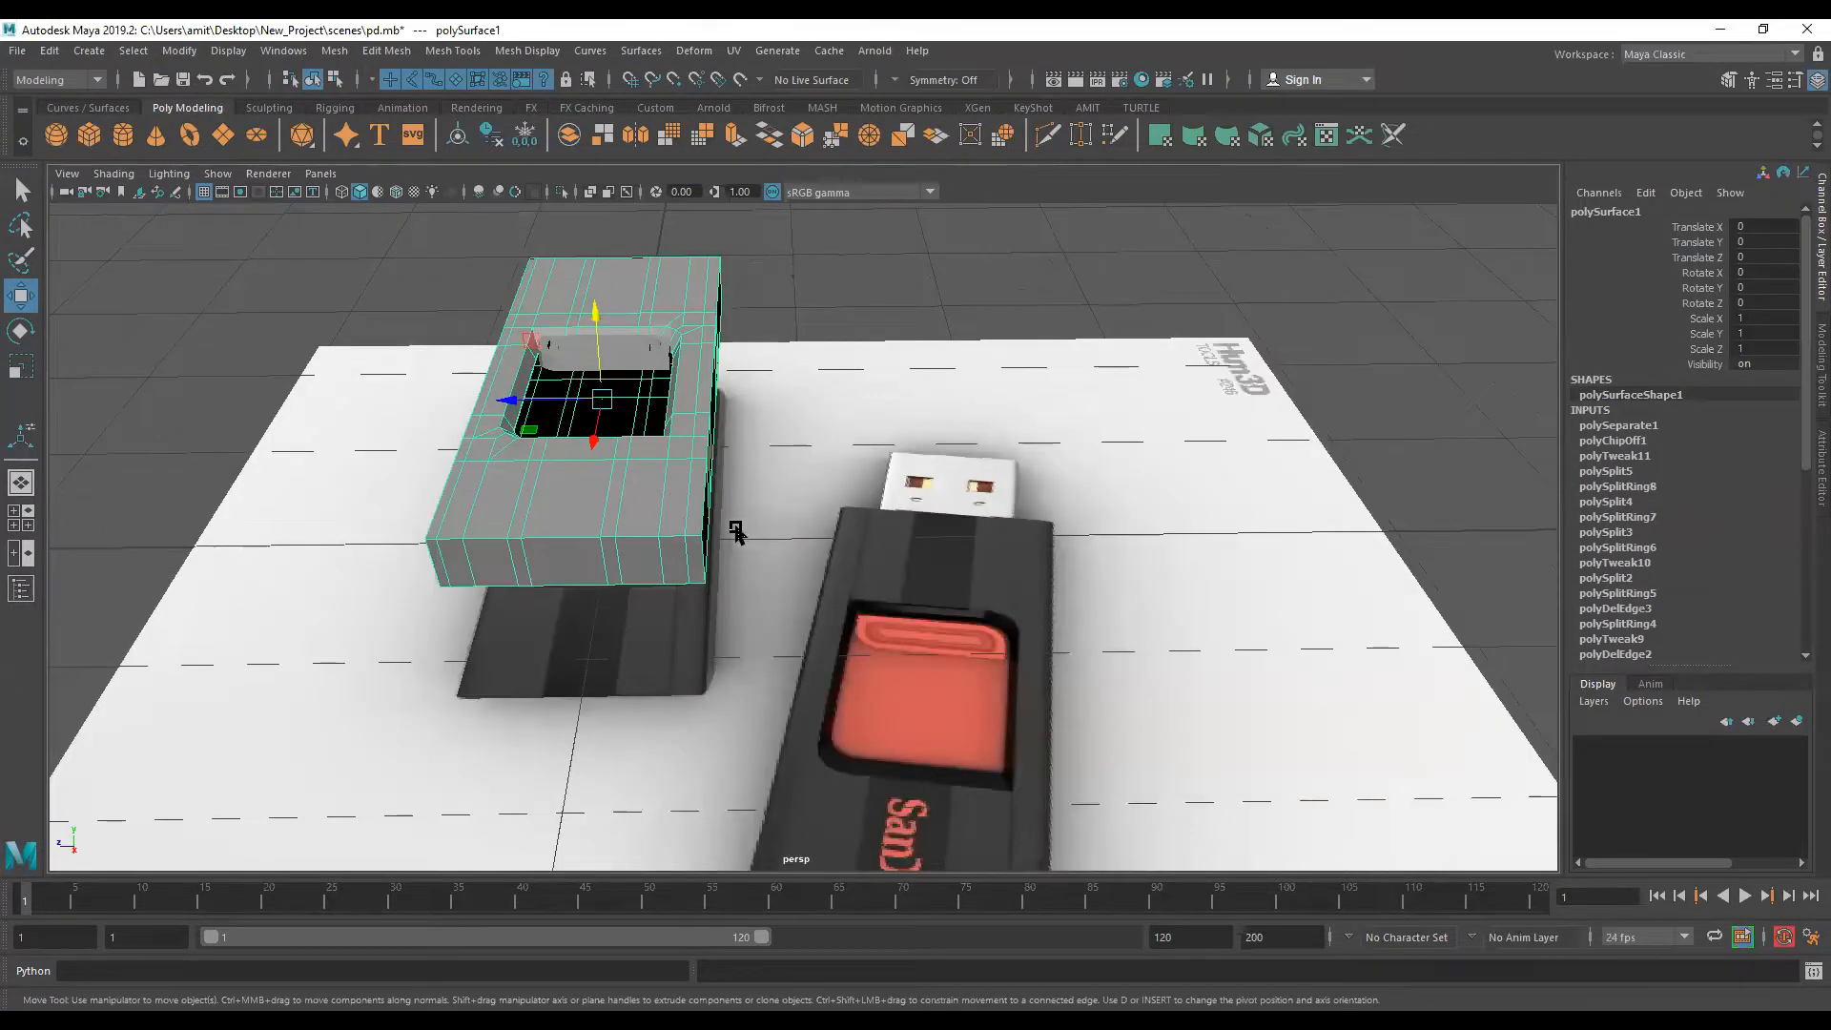
scroll(736, 531, "up", 3)
middle_click_drag(699, 562, 806, 548, "alt")
left_click_drag(671, 521, 741, 527, "alt")
middle_click_drag(614, 493, 613, 515, "alt")
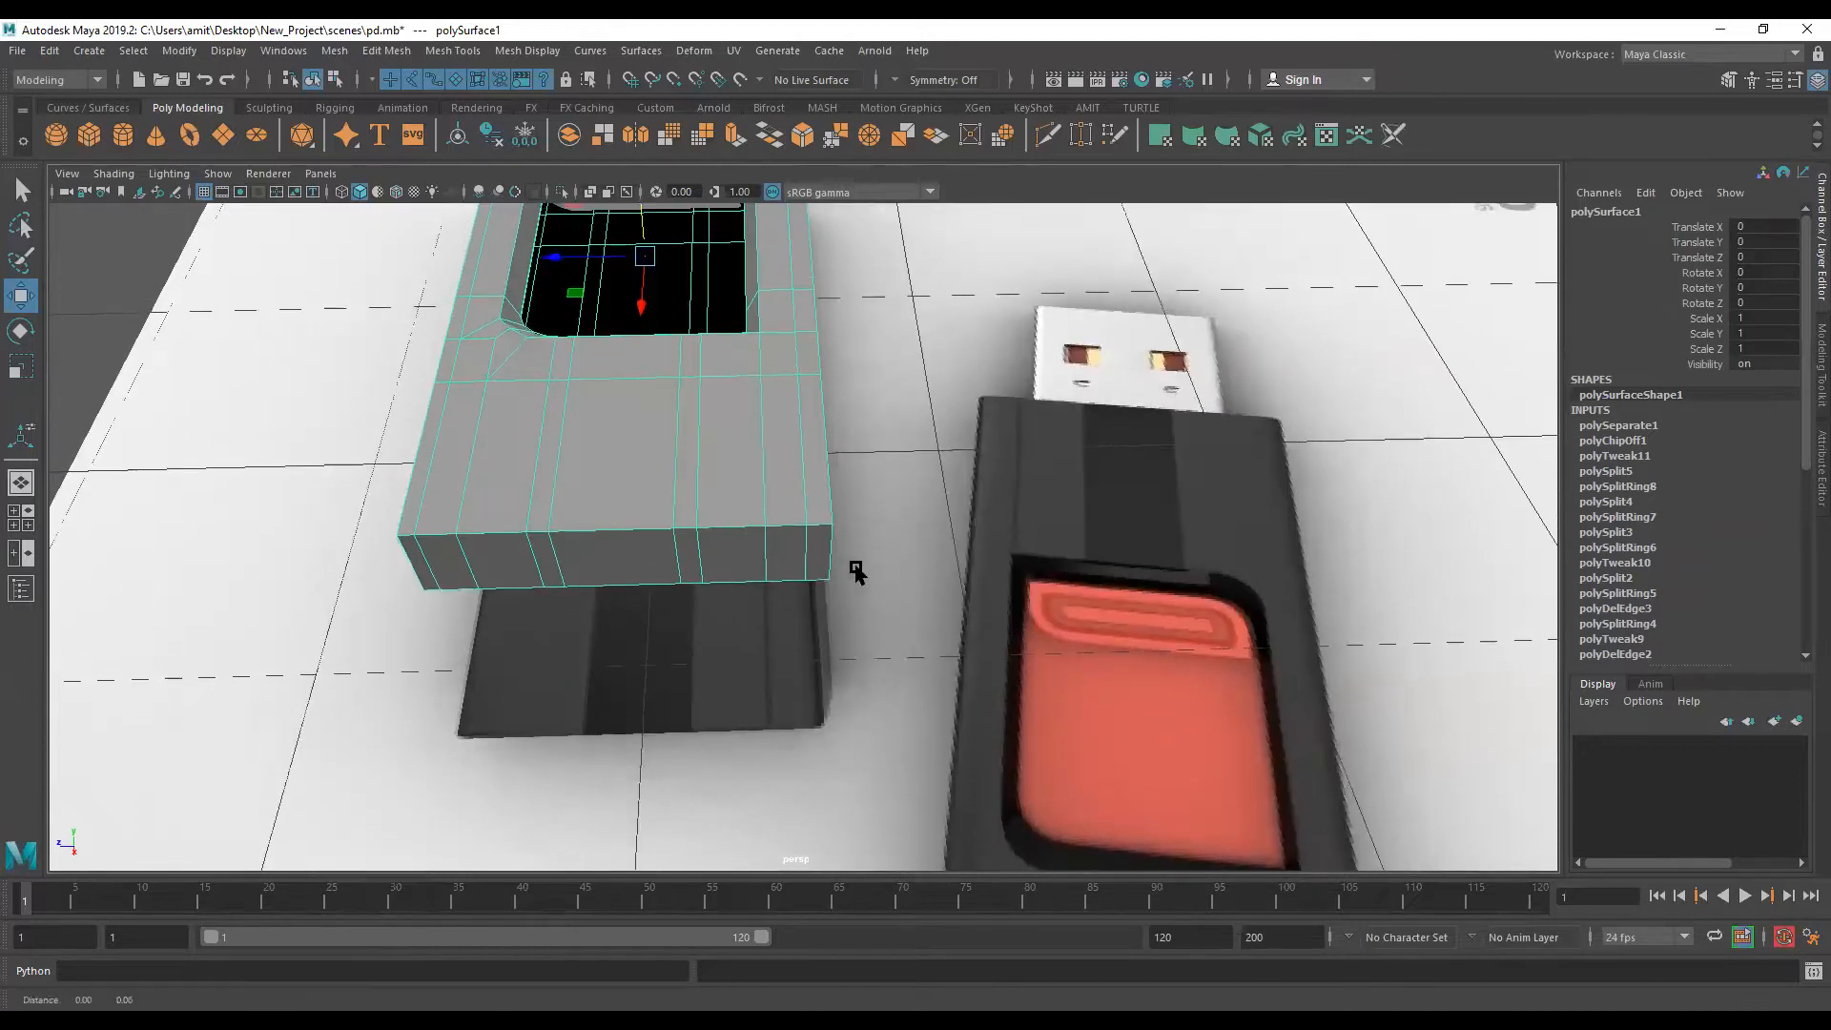
scroll(826, 461, "up", 3)
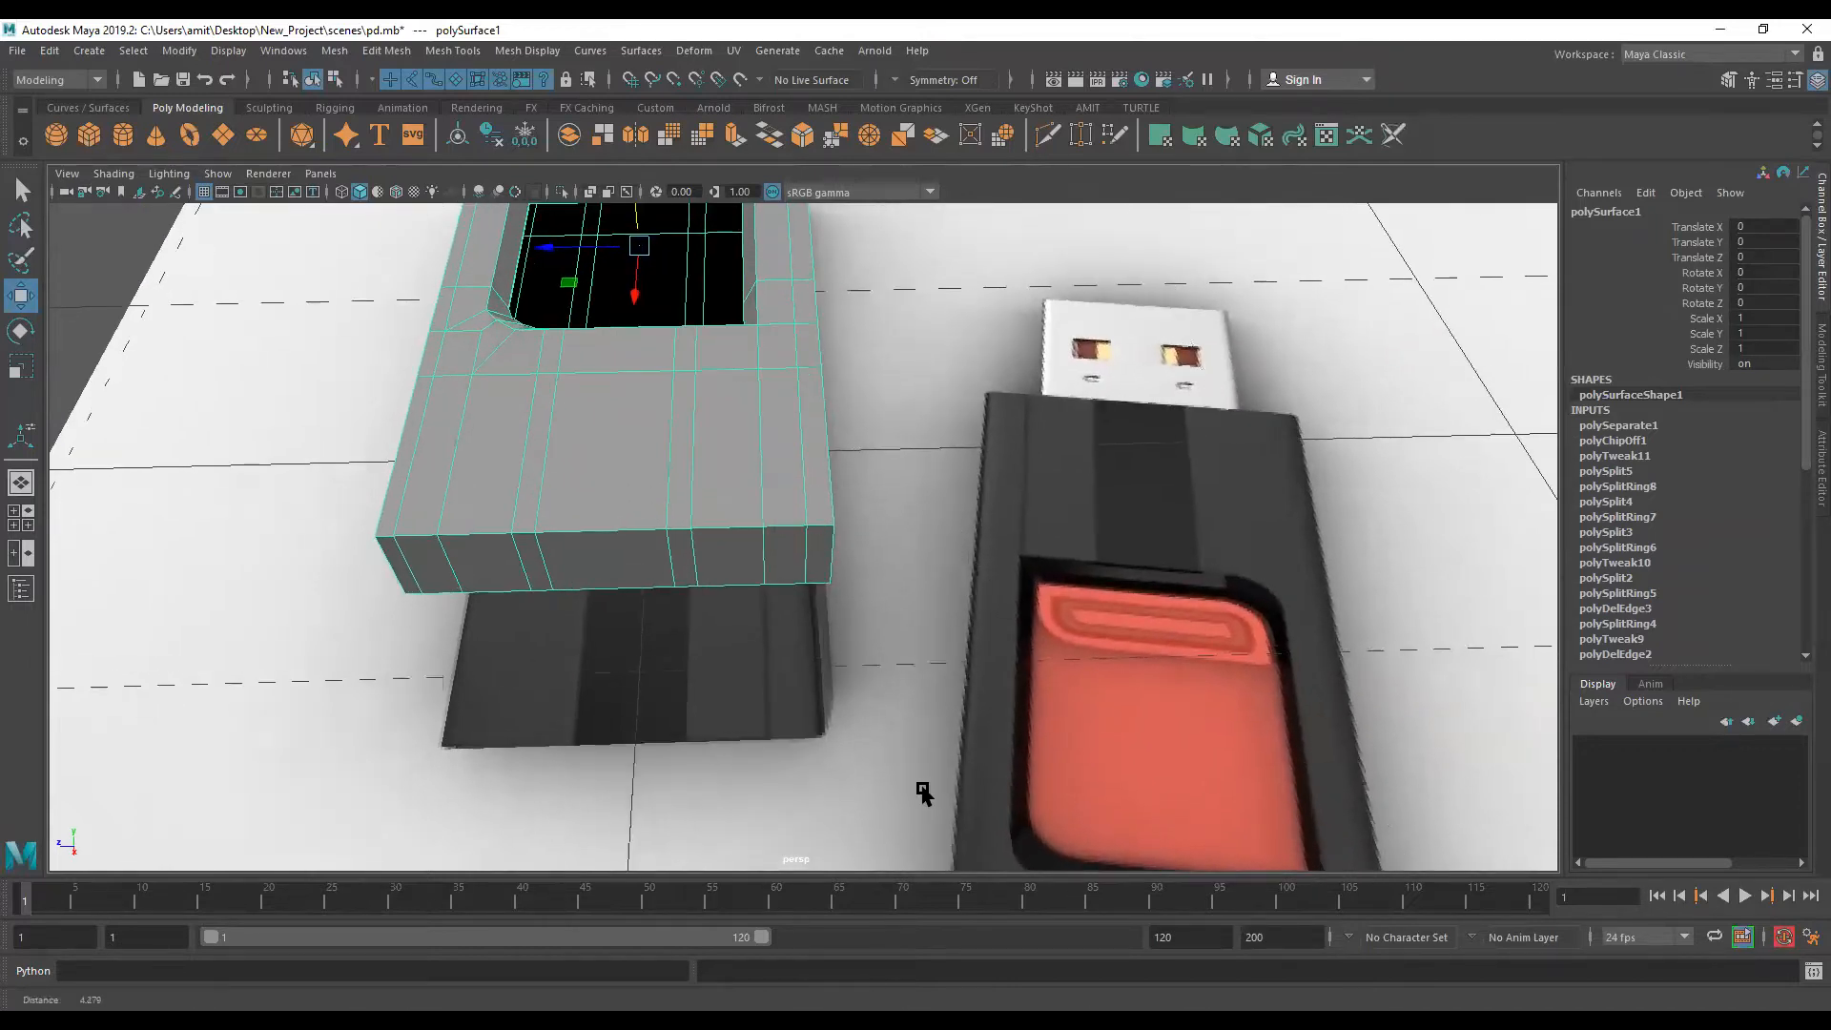
right_click_drag(878, 863, 963, 848, "alt")
middle_click_drag(963, 848, 1044, 831, "alt")
middle_click_drag(727, 959, 773, 971, "alt")
middle_click_drag(806, 839, 720, 837, "alt")
scroll(804, 536, "down", 3)
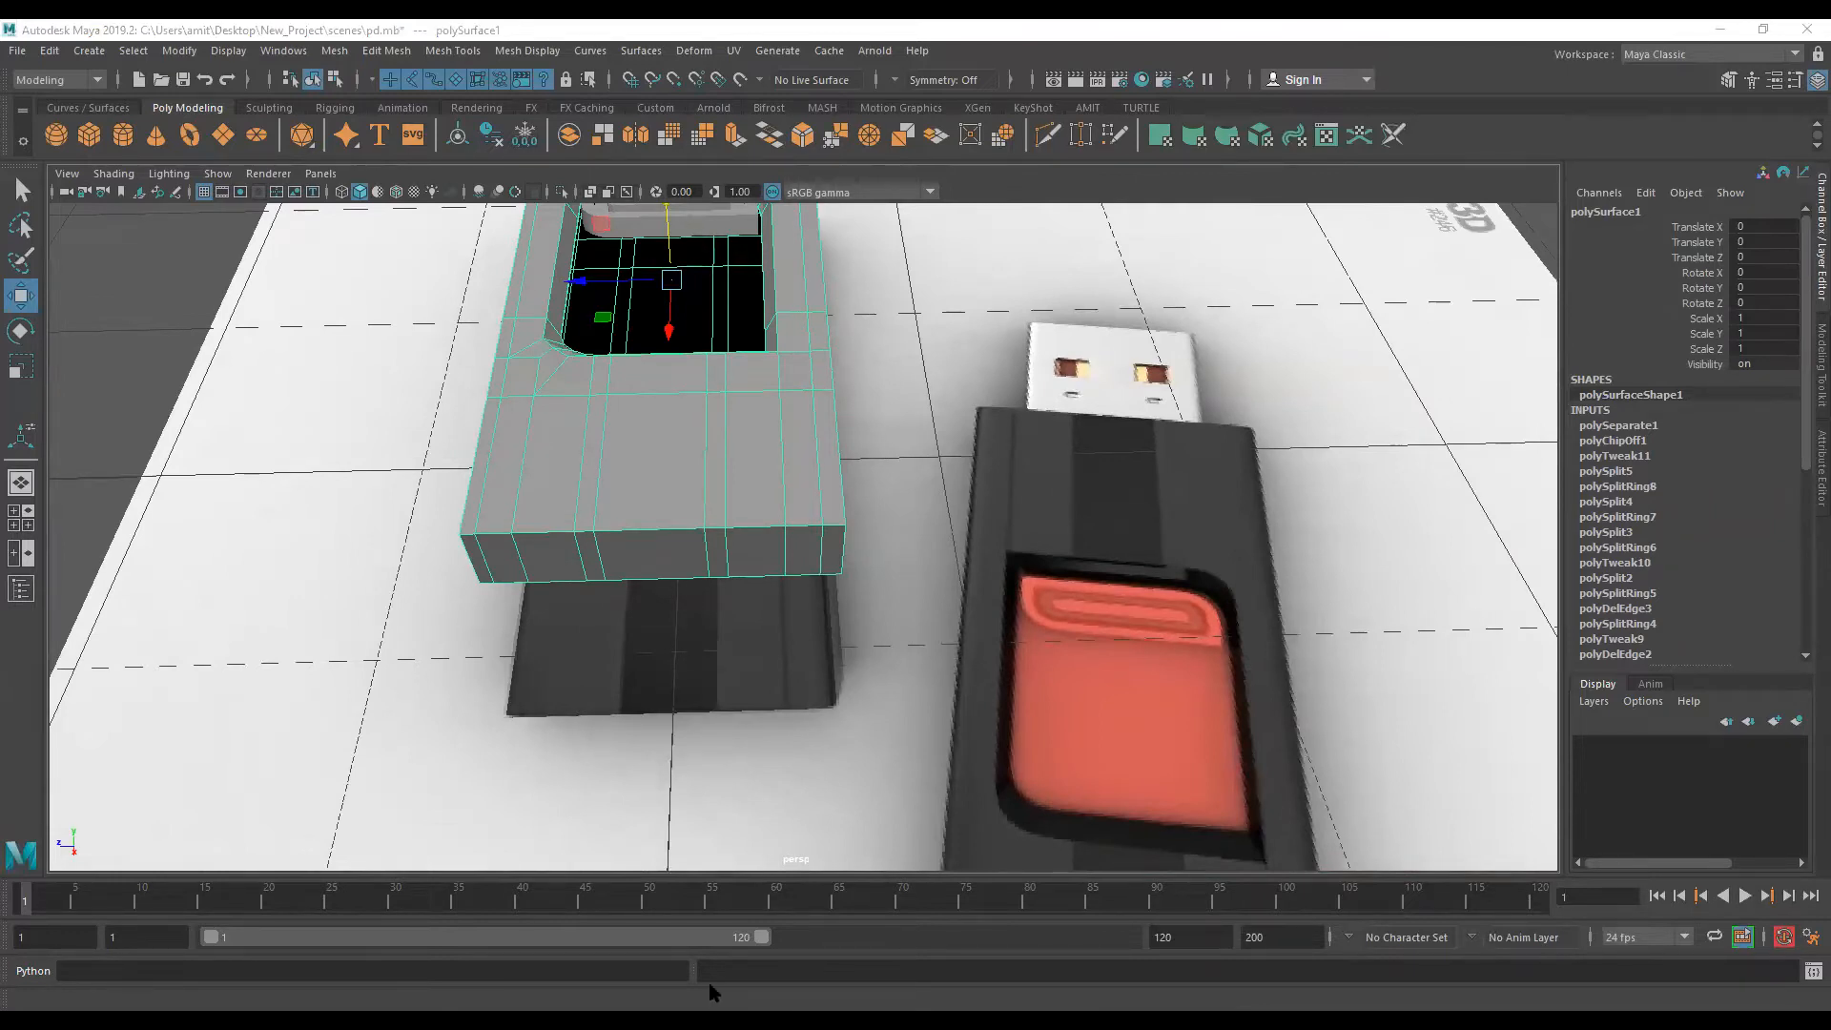
Step: Switch to the reference photo in Photos, examine the housing around the USB connector up close, and return to Maya
left_click(1728, 34)
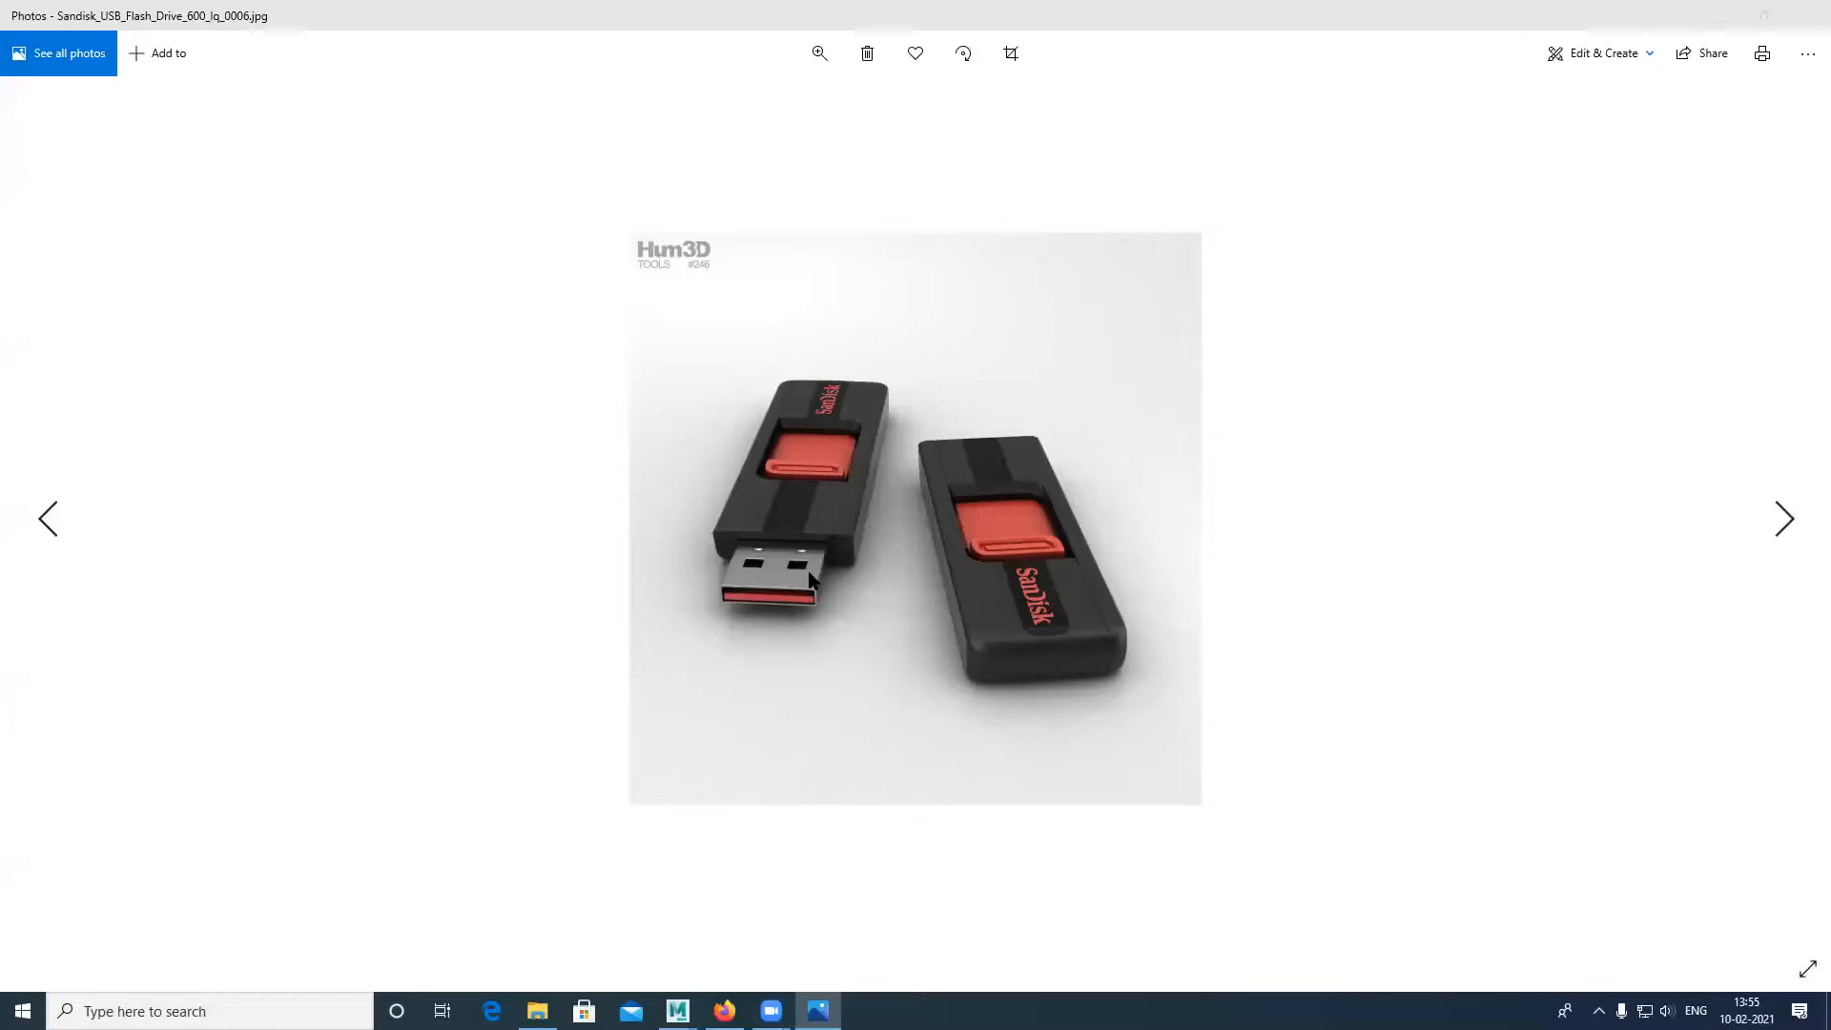
scroll(812, 578, "up", 6, "ctrl")
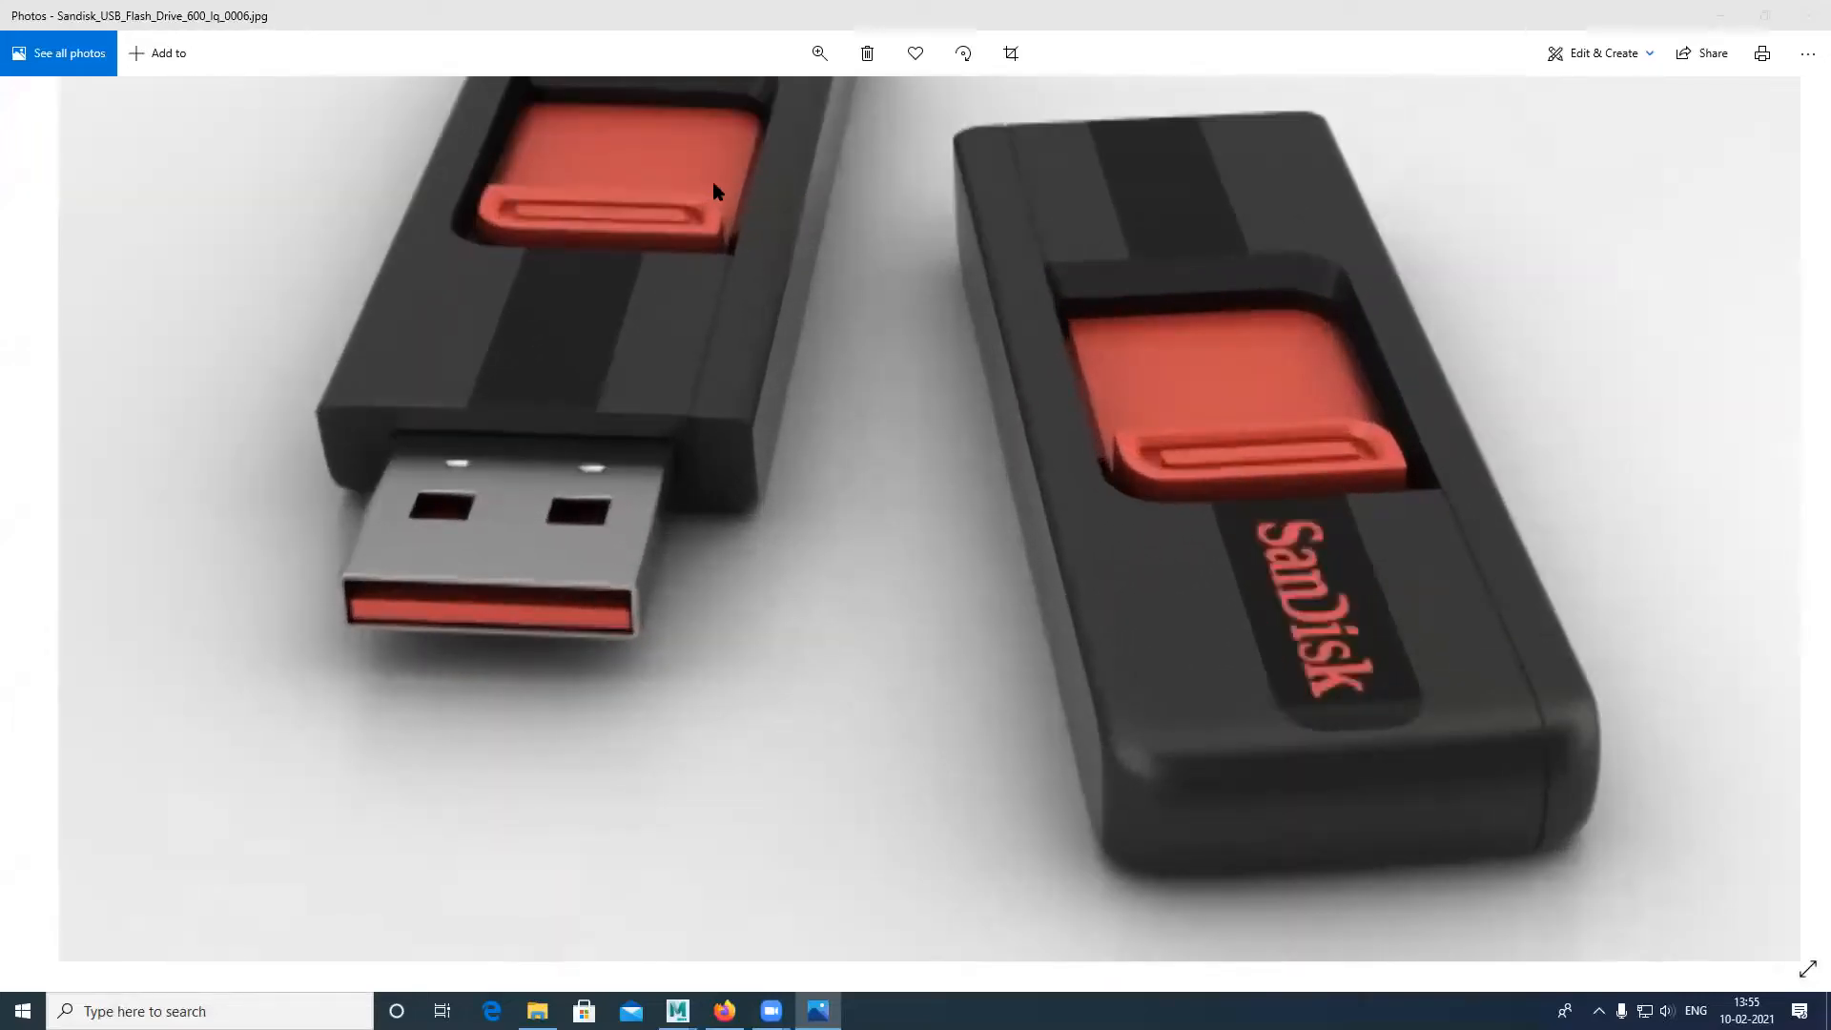
scroll(715, 188, "up", 4, "ctrl")
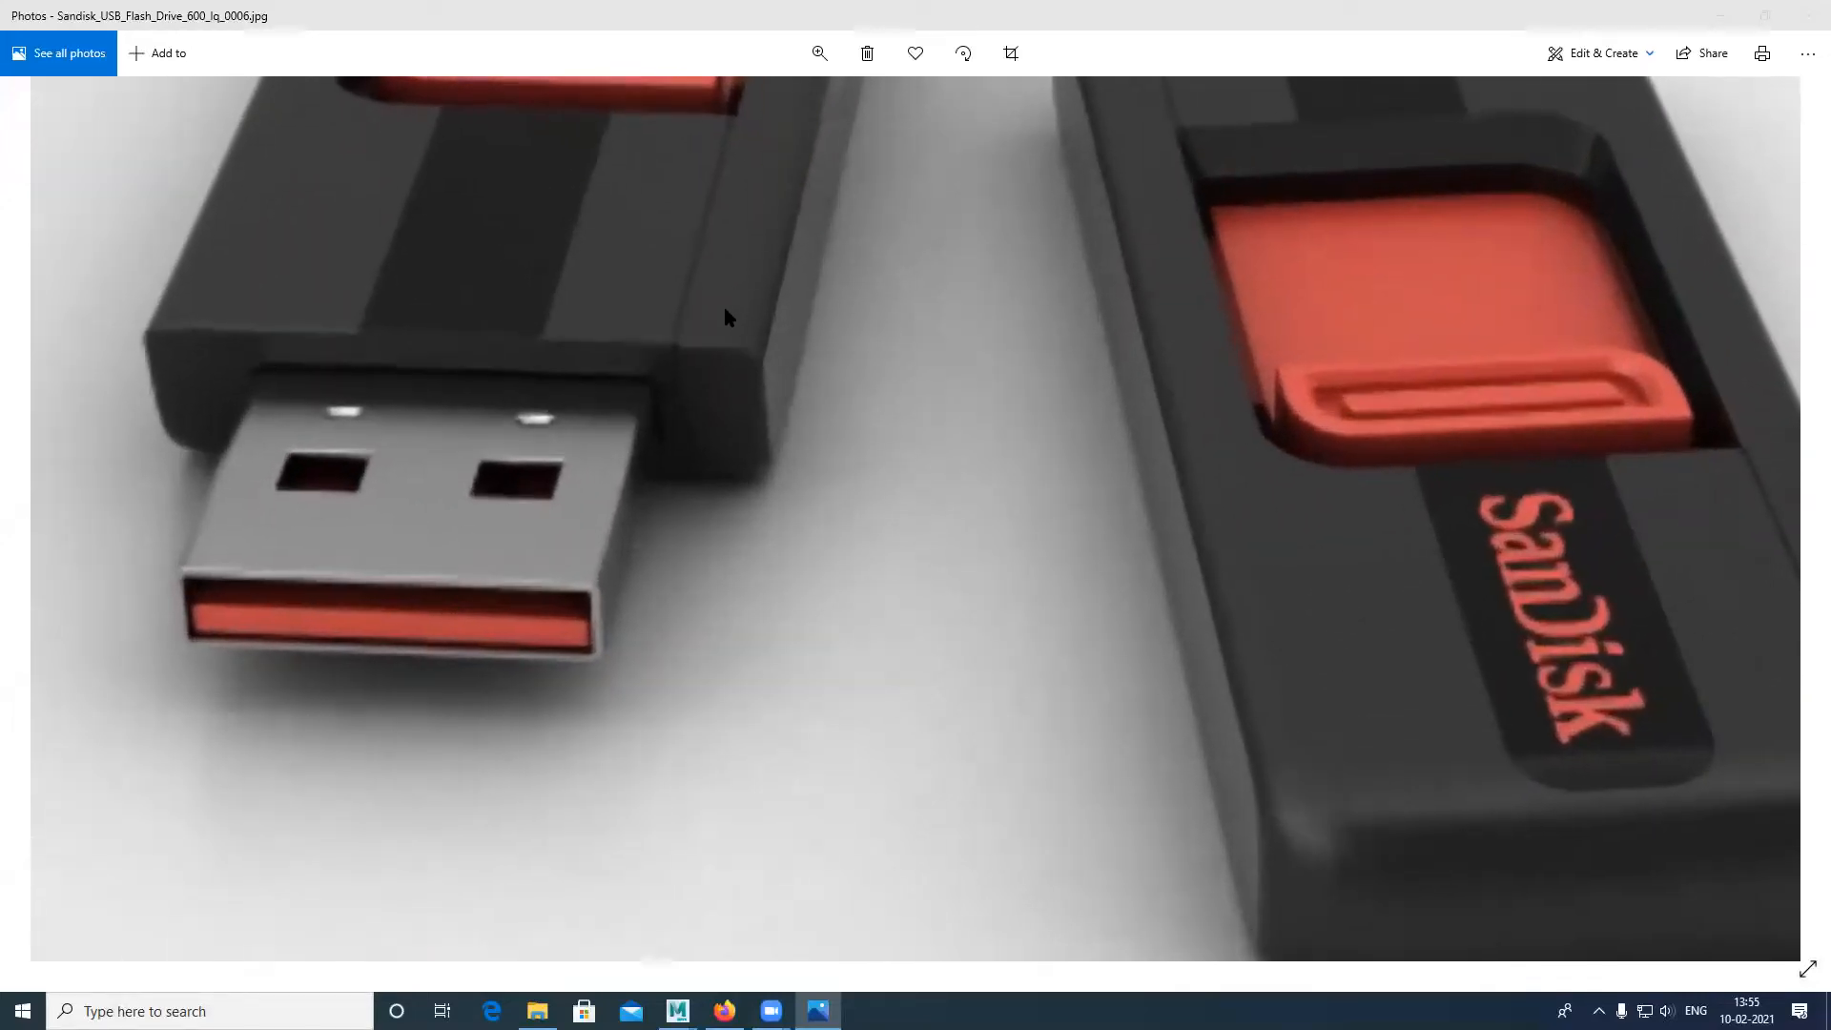
scroll(723, 304, "down", 1, "ctrl")
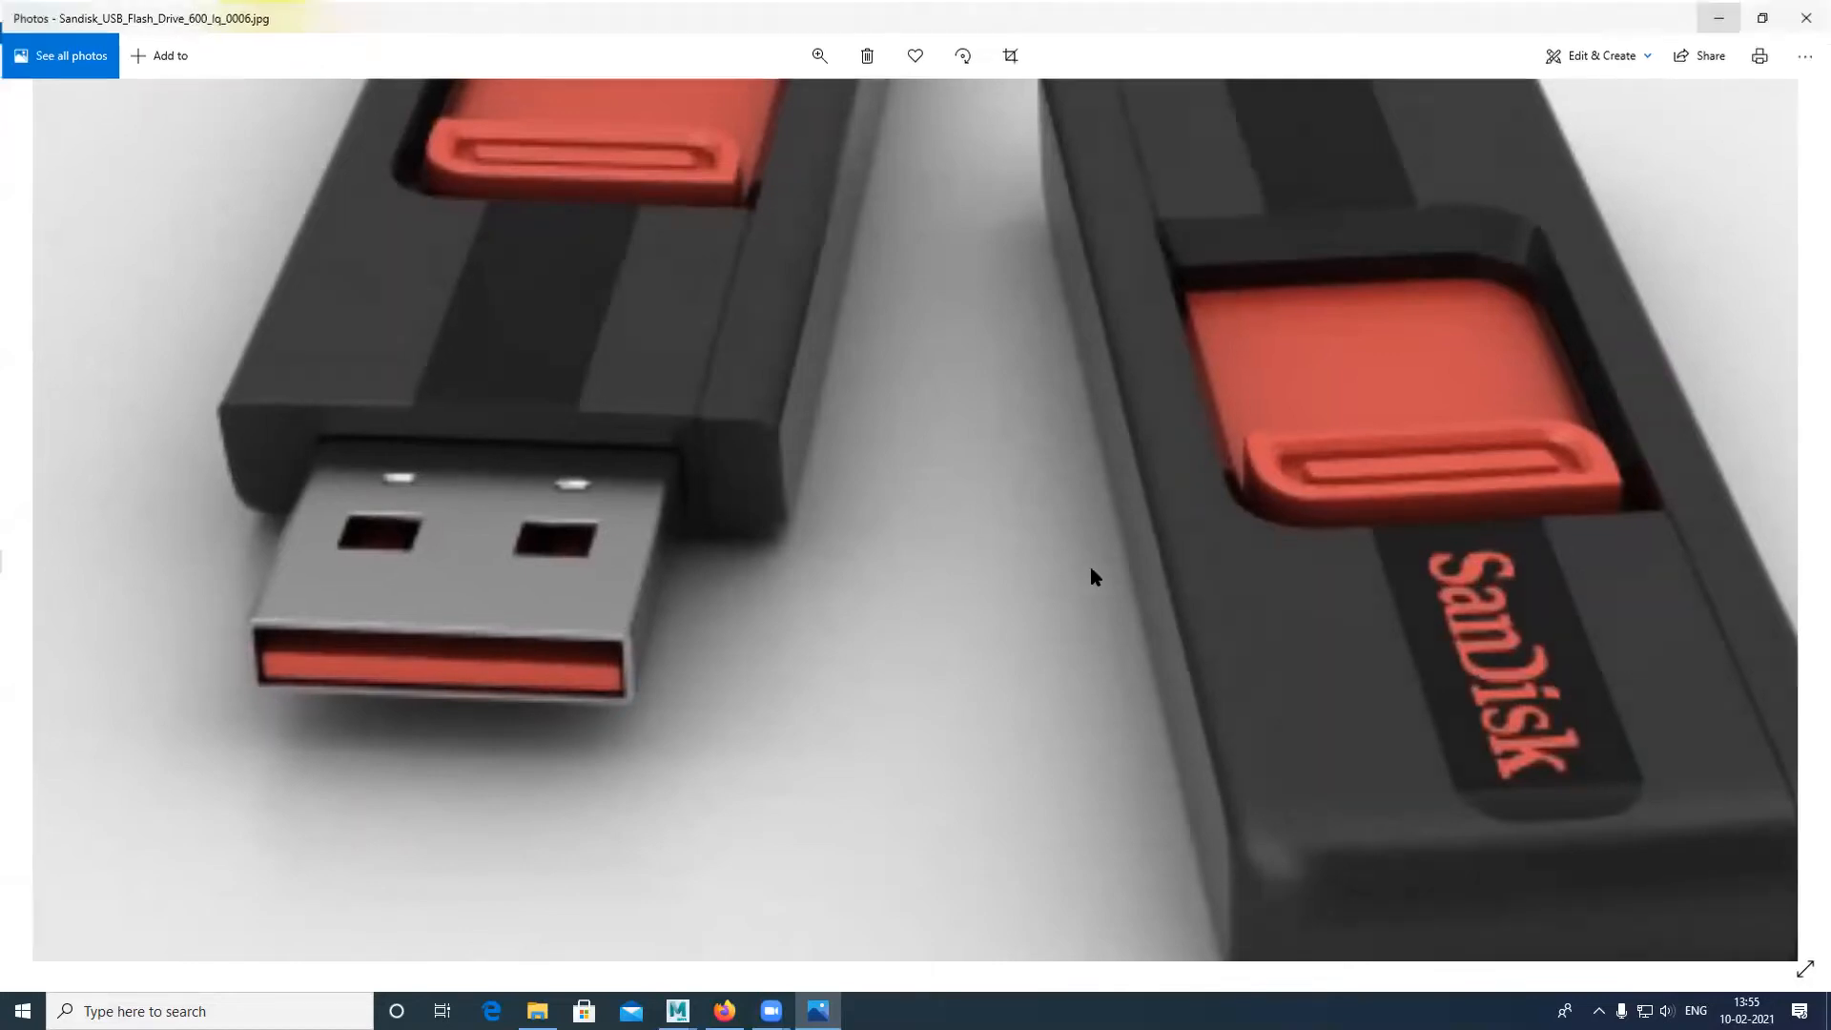
left_click(1718, 17)
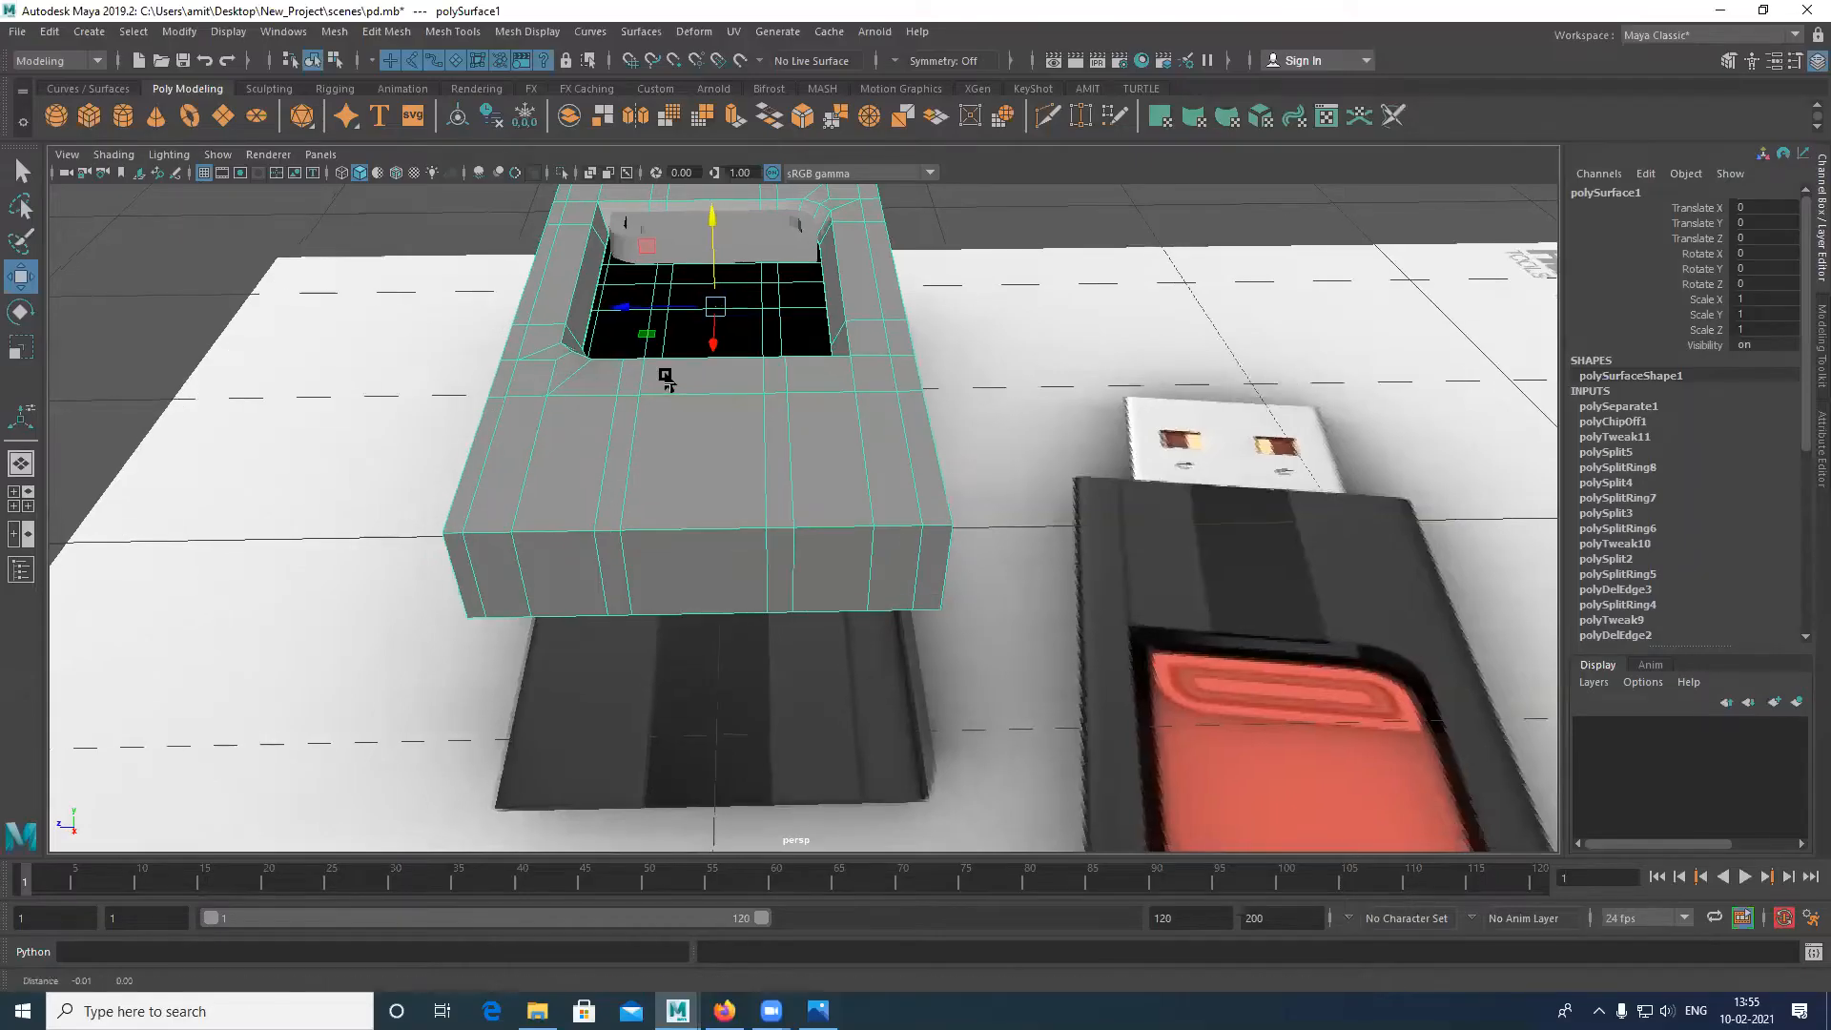
Step: Try to insert a lengthwise edge loop near one side of the body's connector end, and undo it
left_click_drag(670, 383, 685, 450, "alt")
left_click_drag(993, 416, 998, 424, "alt")
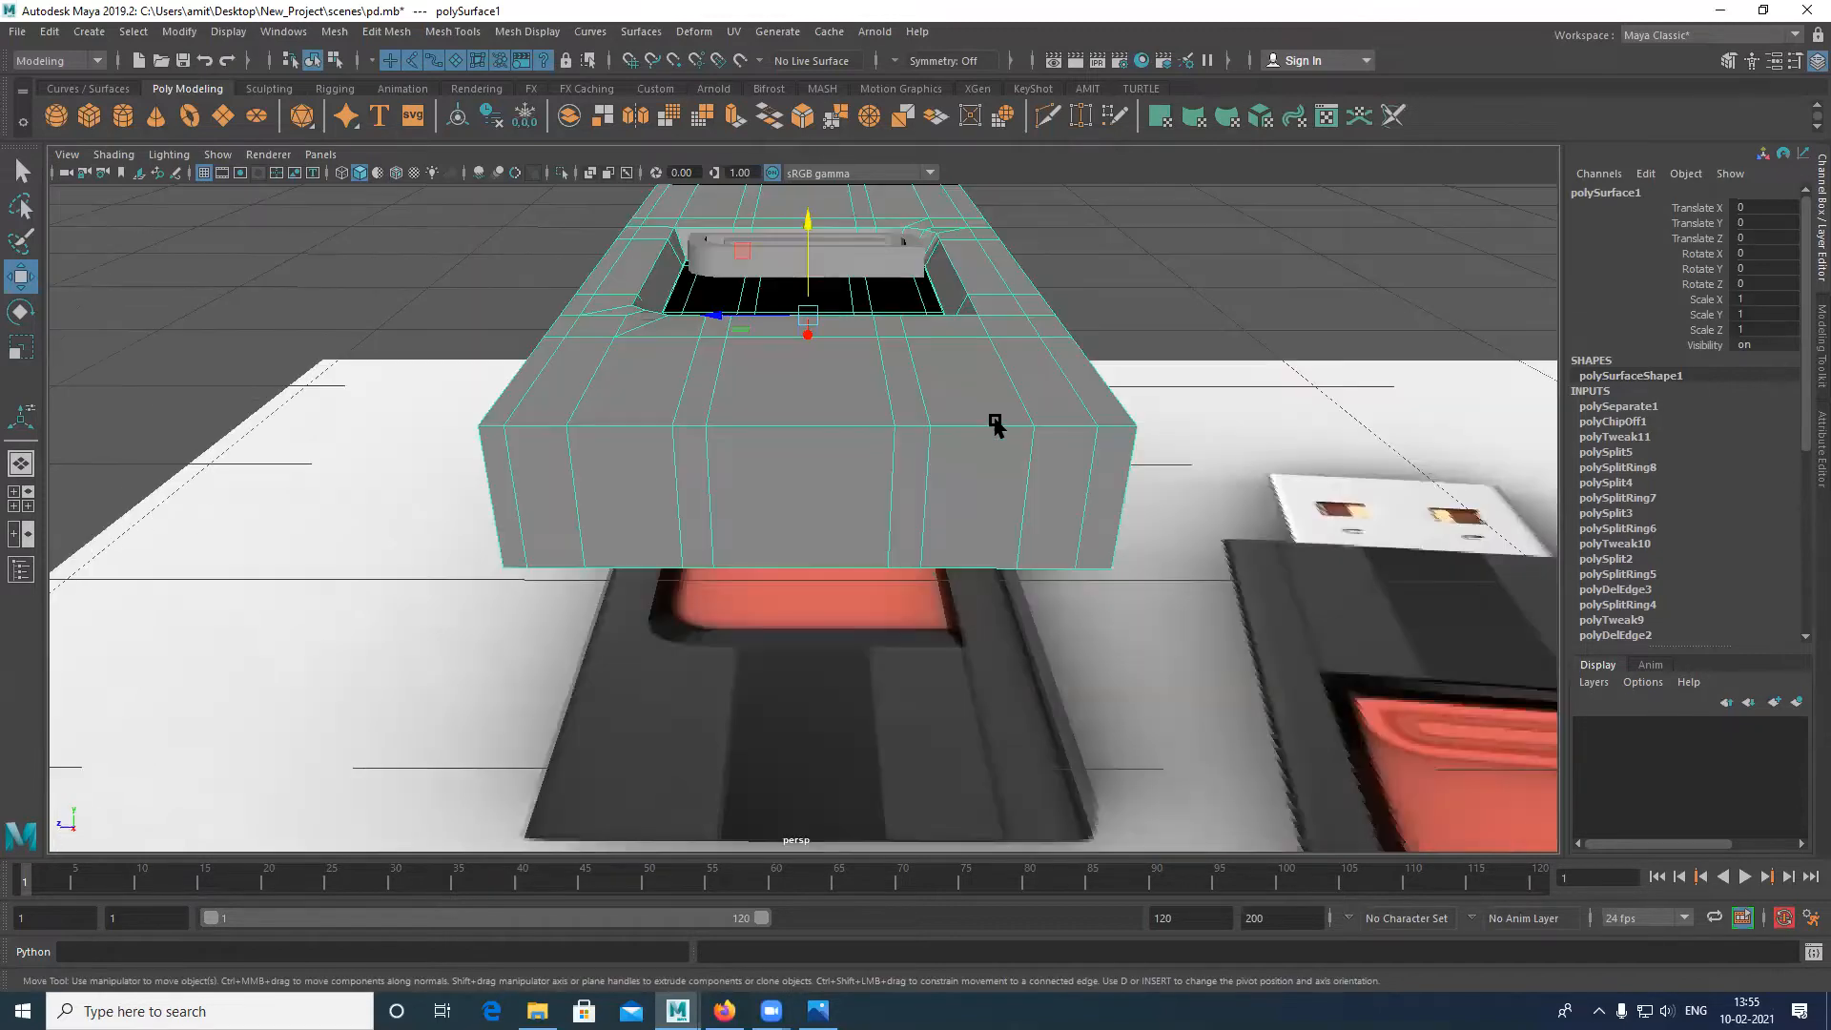
left_click_drag(896, 365, 913, 374, "alt")
middle_click_drag(915, 383, 902, 405, "alt")
right_click_drag(989, 488, 994, 480, "shift")
mouse_move(997, 487)
left_mouse_down()
mouse_move(992, 421)
mouse_move(969, 494)
left_mouse_up()
middle_click_drag(968, 478, 940, 526, "alt")
key("ctrl+z")
scroll(938, 527, "up", 2)
left_click(939, 503)
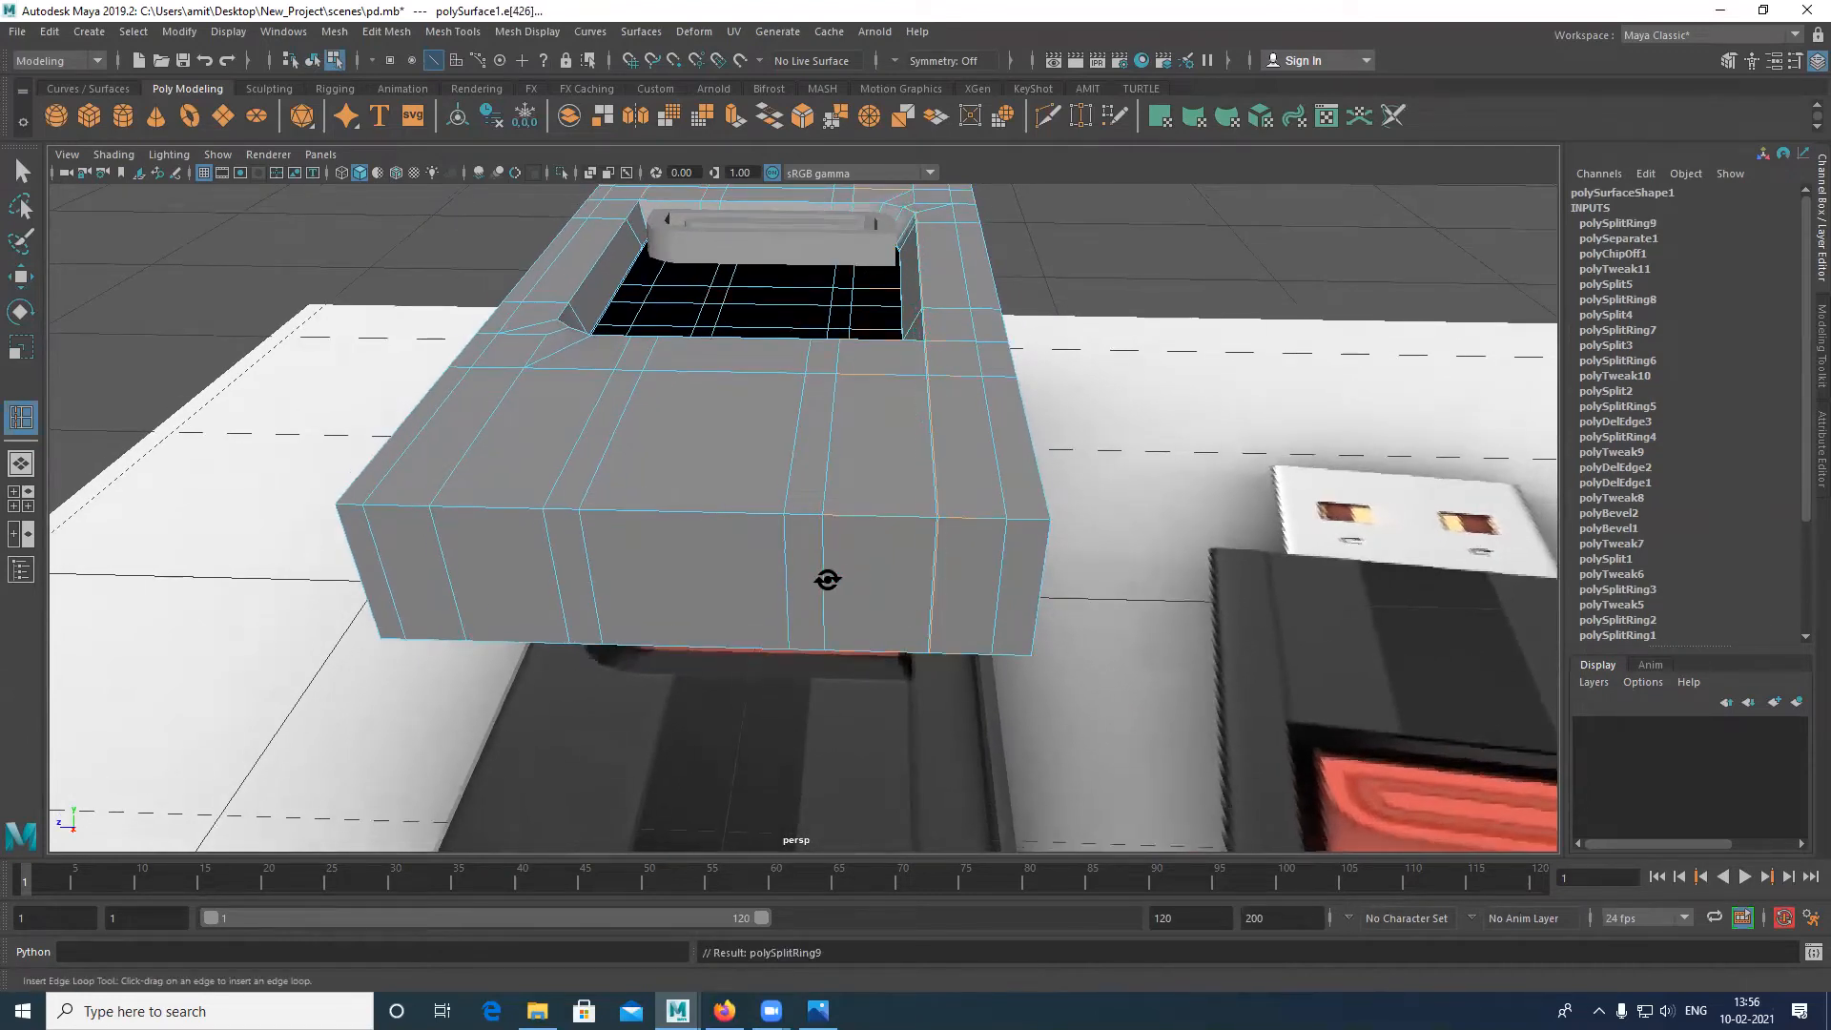
key("ctrl+z")
middle_click_drag(922, 495, 911, 521, "alt")
left_click_drag(902, 529, 820, 499, "alt")
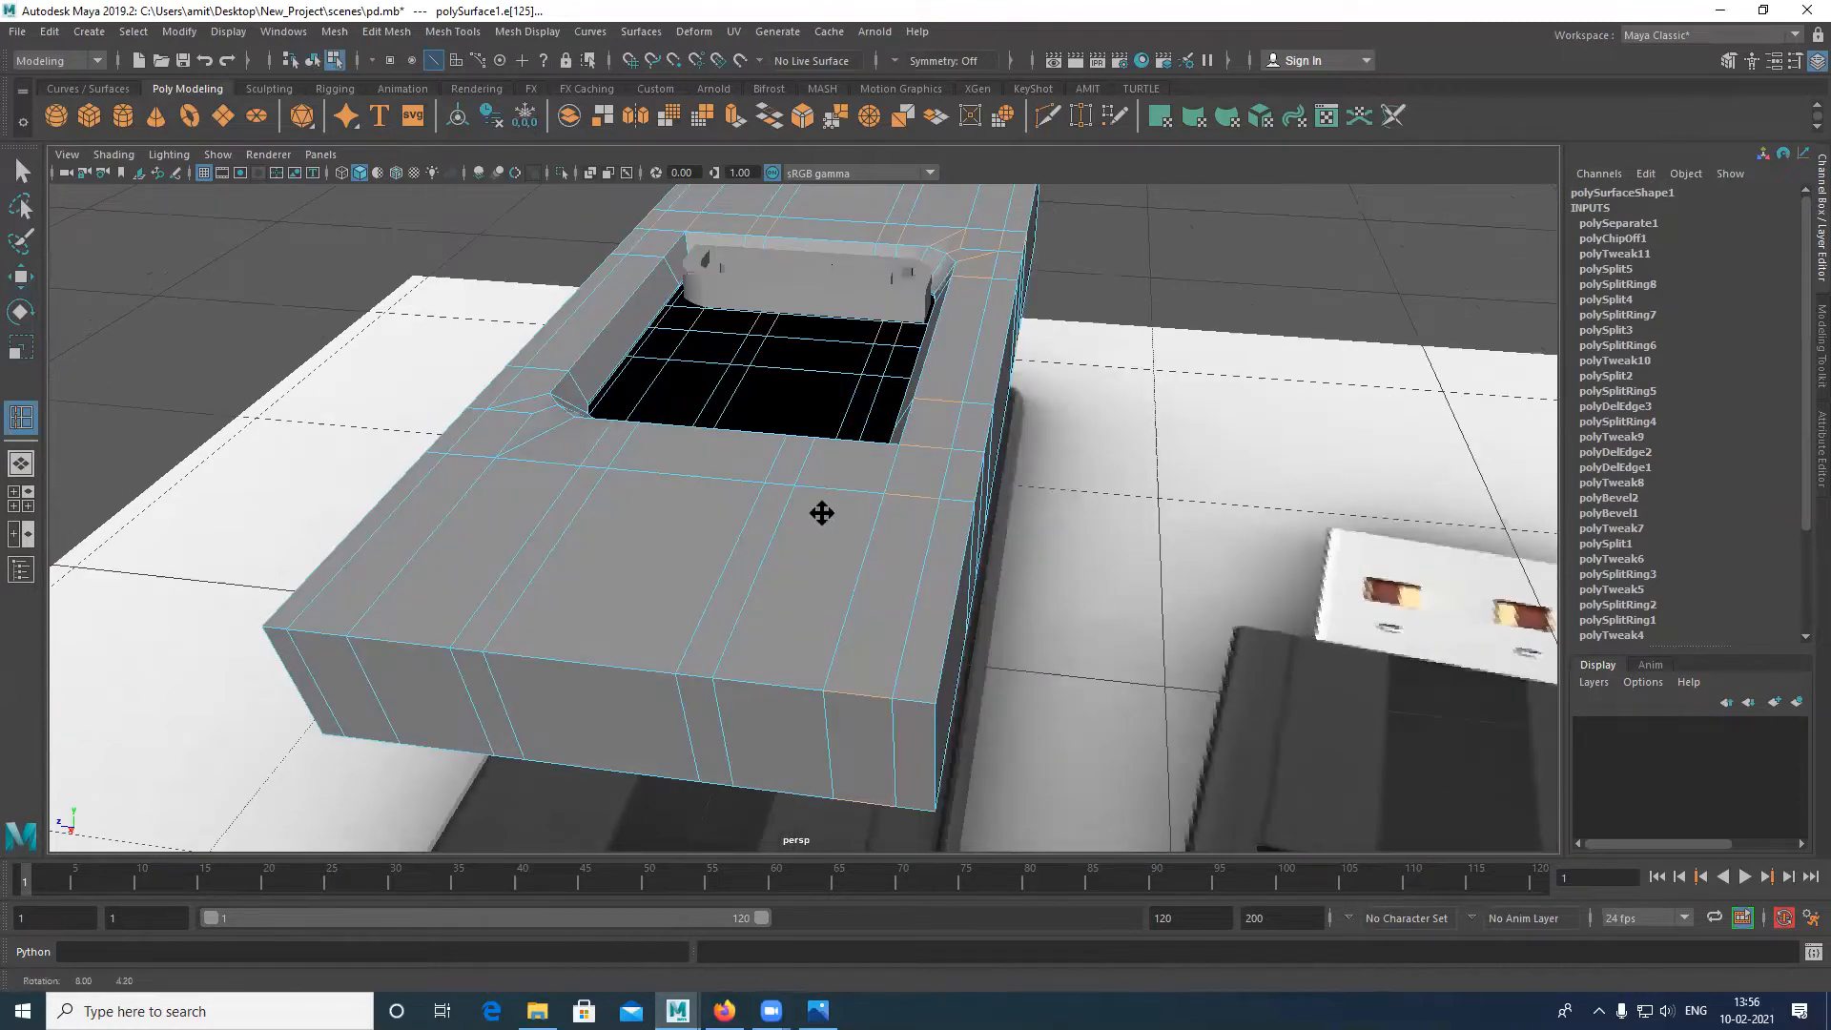
Step: Try to insert edge loops along the side rim beside the window opening, and undo them
left_click_drag(862, 568, 928, 560, "alt")
middle_click_drag(1087, 496, 1047, 522, "alt")
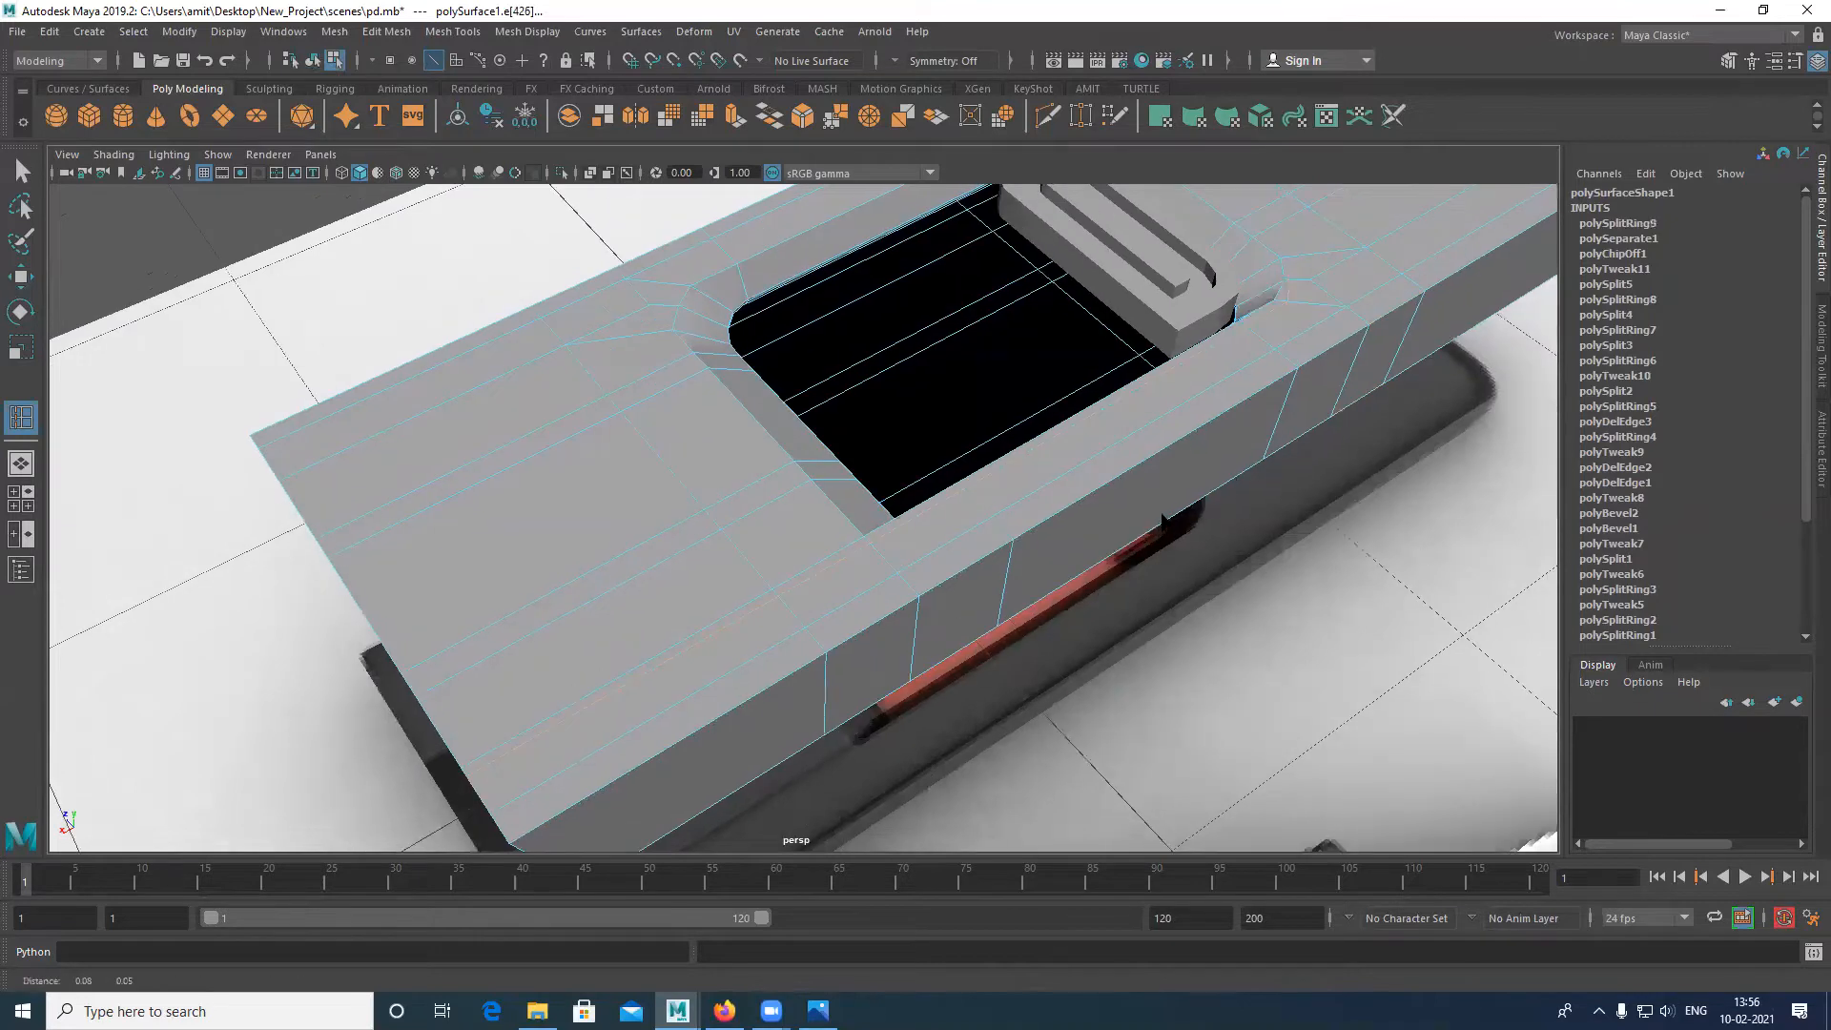
scroll(830, 543, "up", 8)
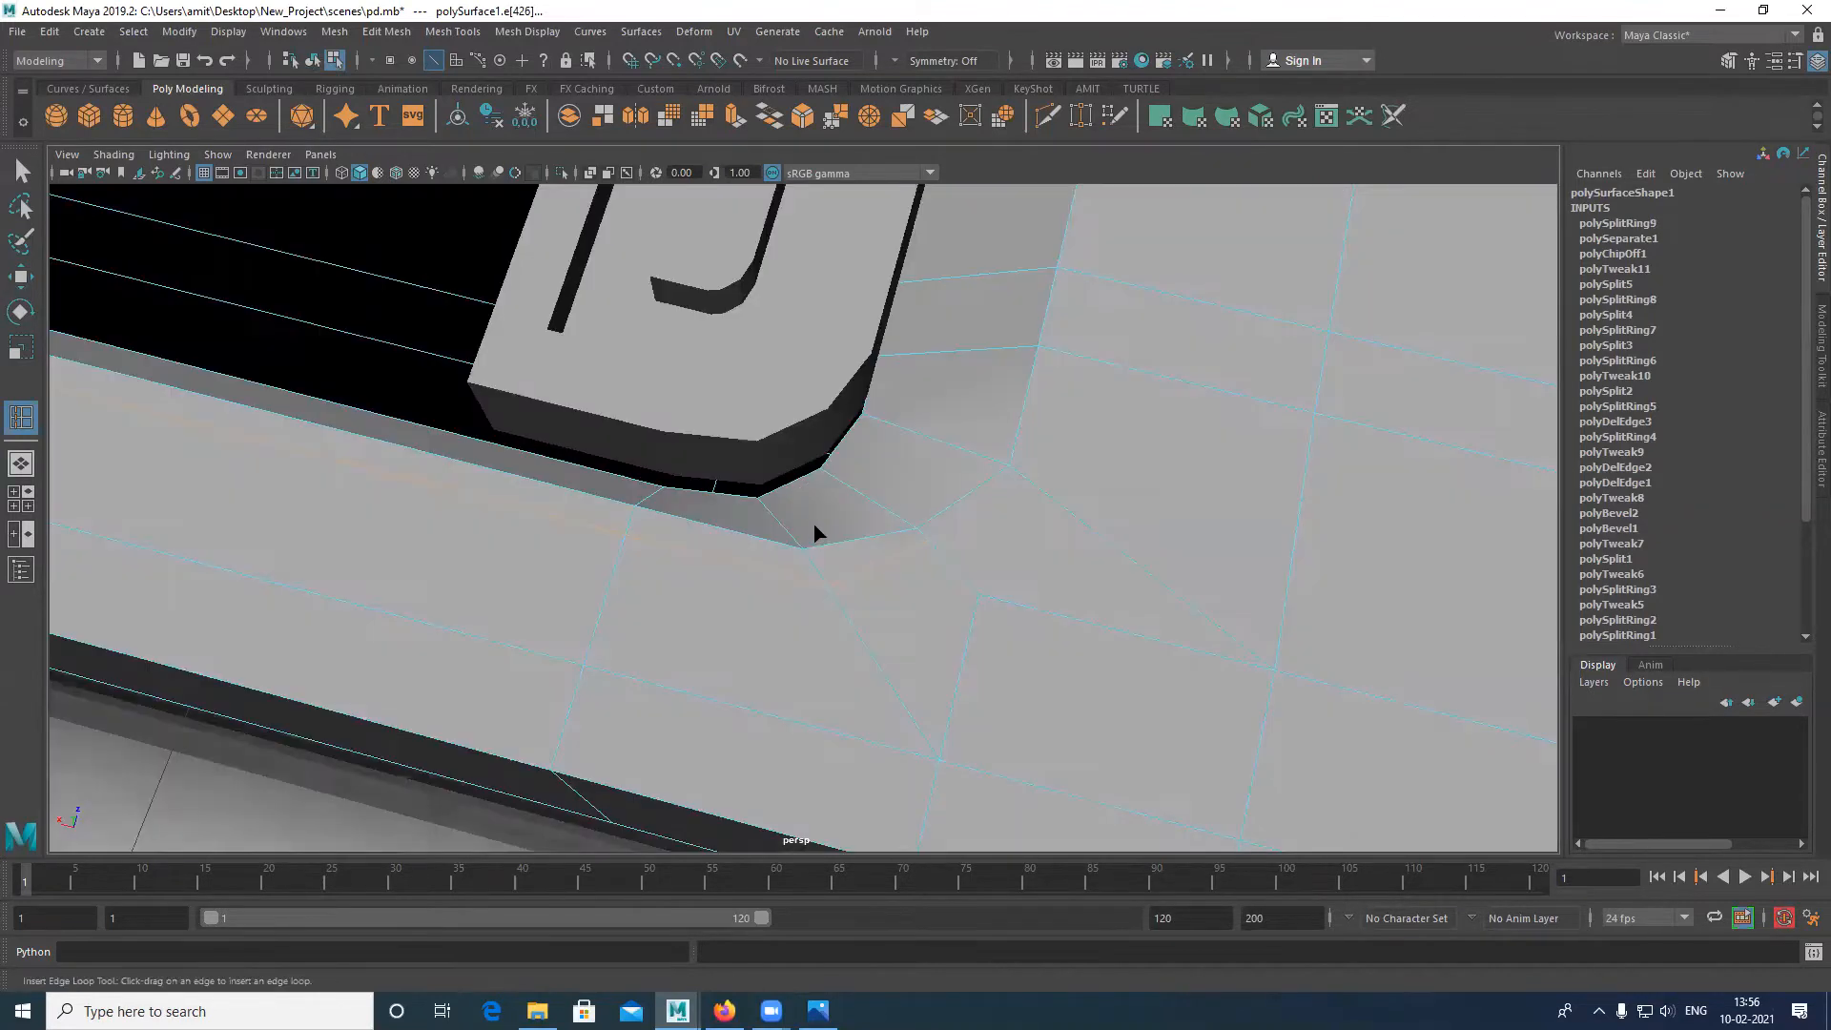
left_click_drag(795, 511, 872, 560, "alt")
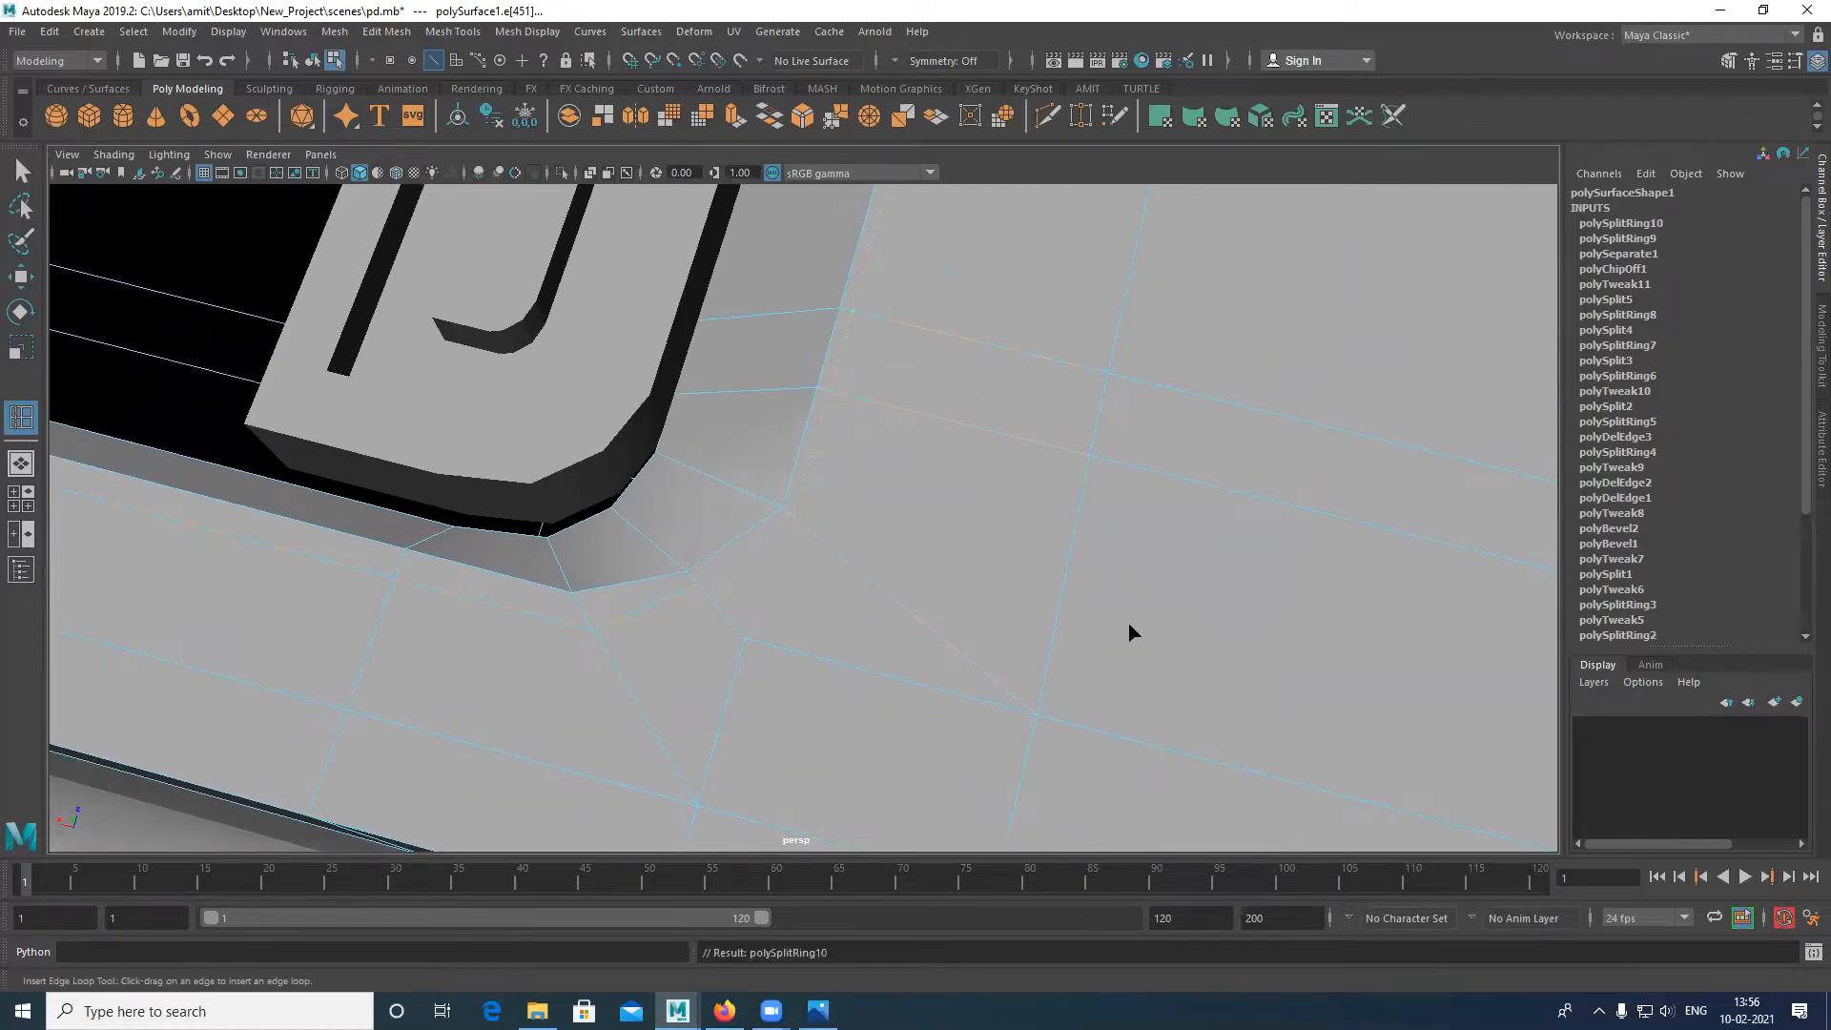
middle_click_drag(874, 610, 935, 577, "alt")
left_click_drag(935, 577, 1369, 458, "alt")
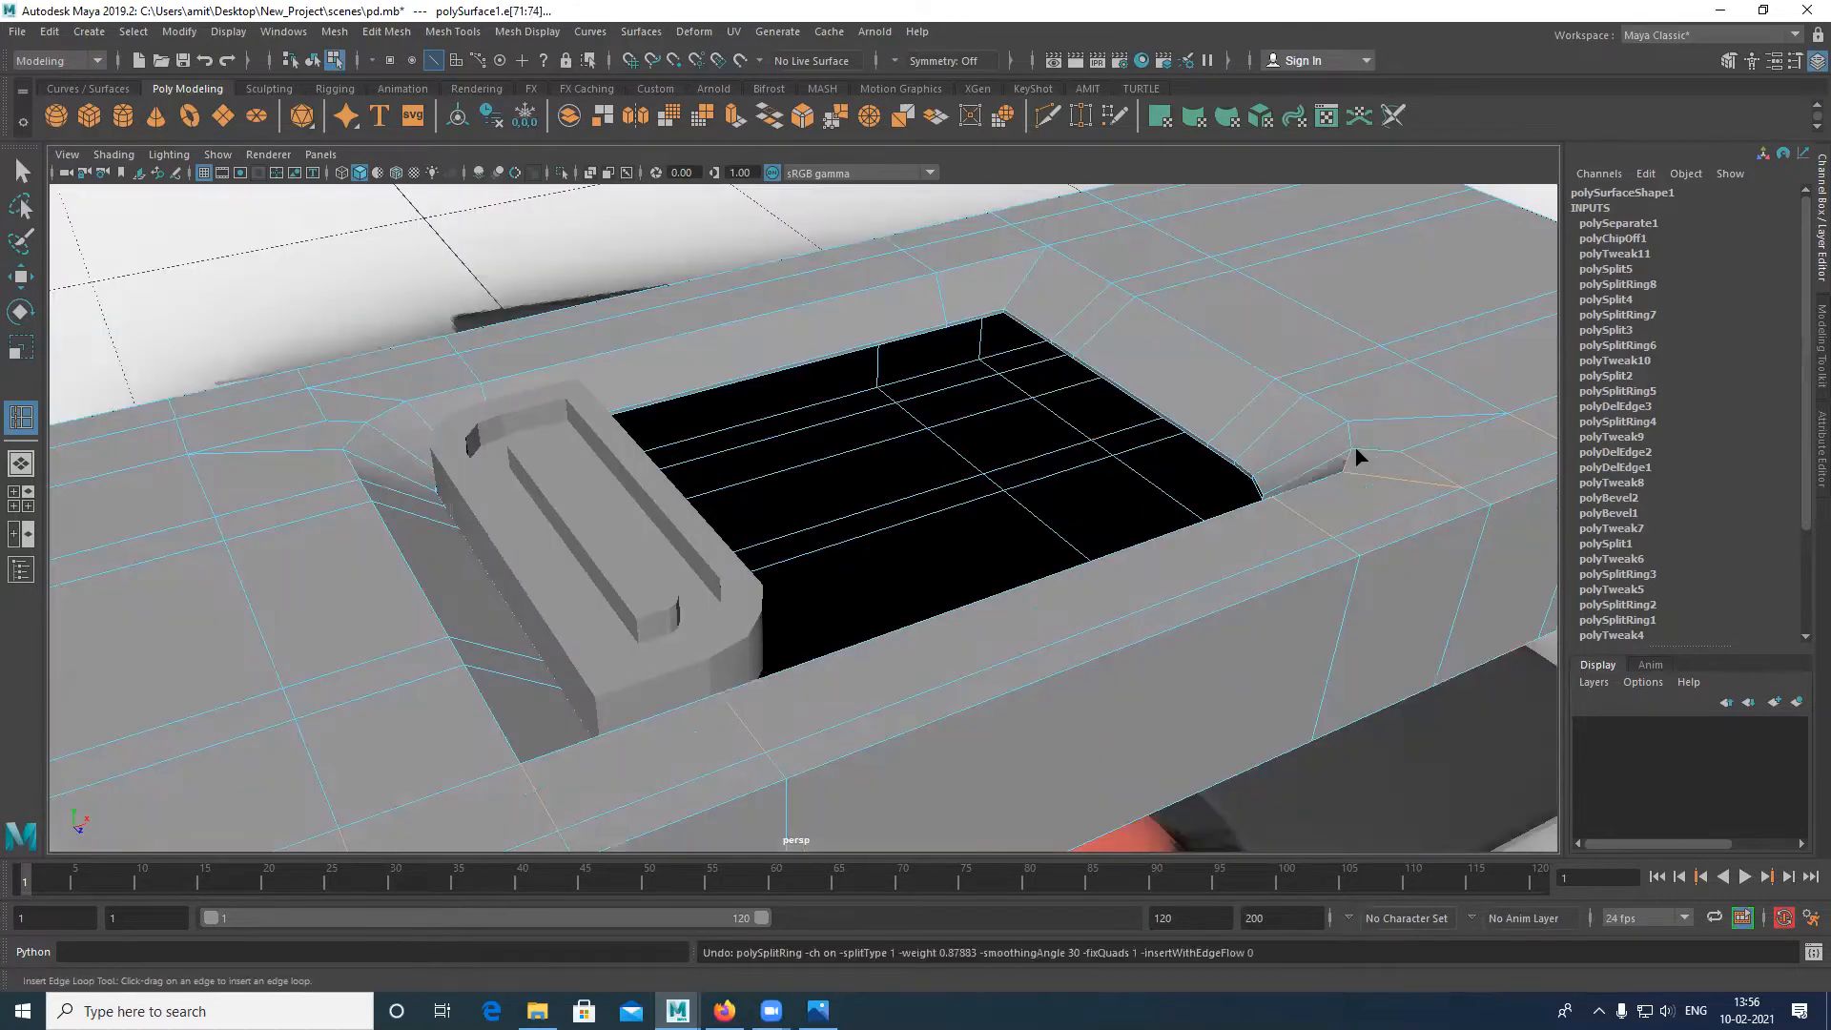
left_click_drag(1358, 450, 1365, 502)
left_click_drag(1369, 512, 1141, 550, "alt")
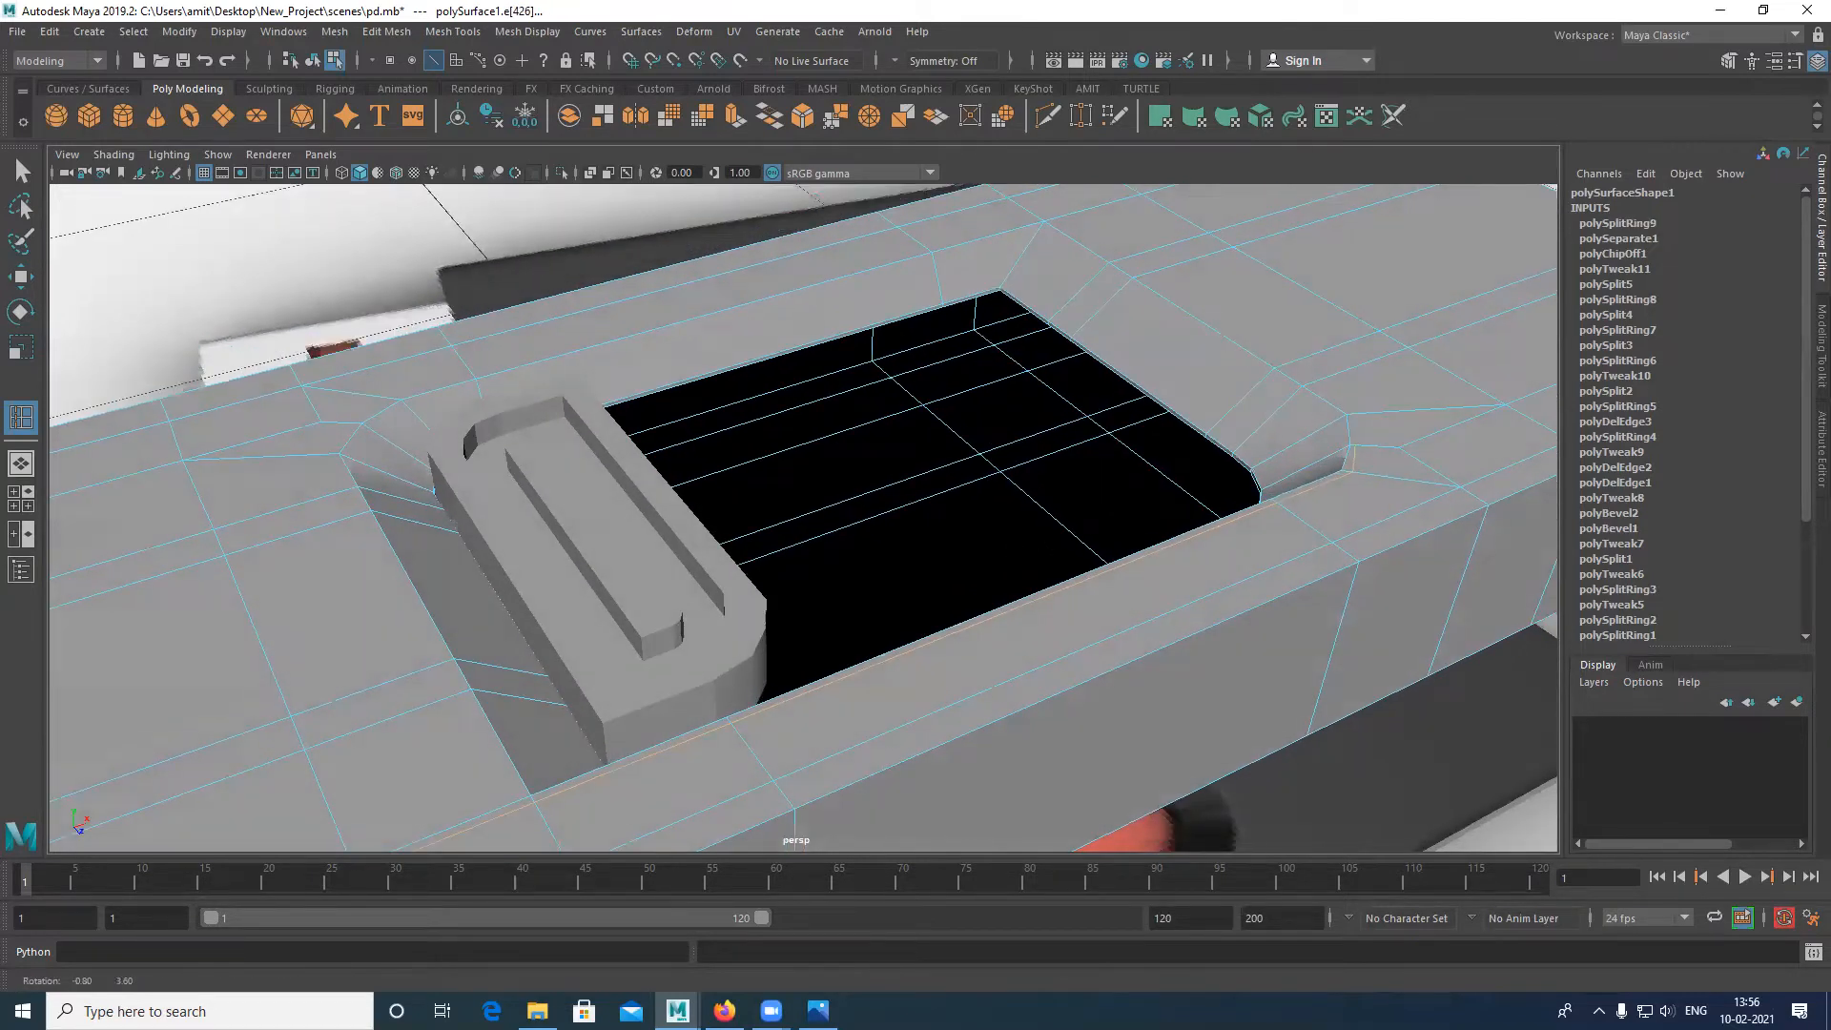
left_click_drag(1335, 630, 1358, 631, "alt")
key("ctrl+z")
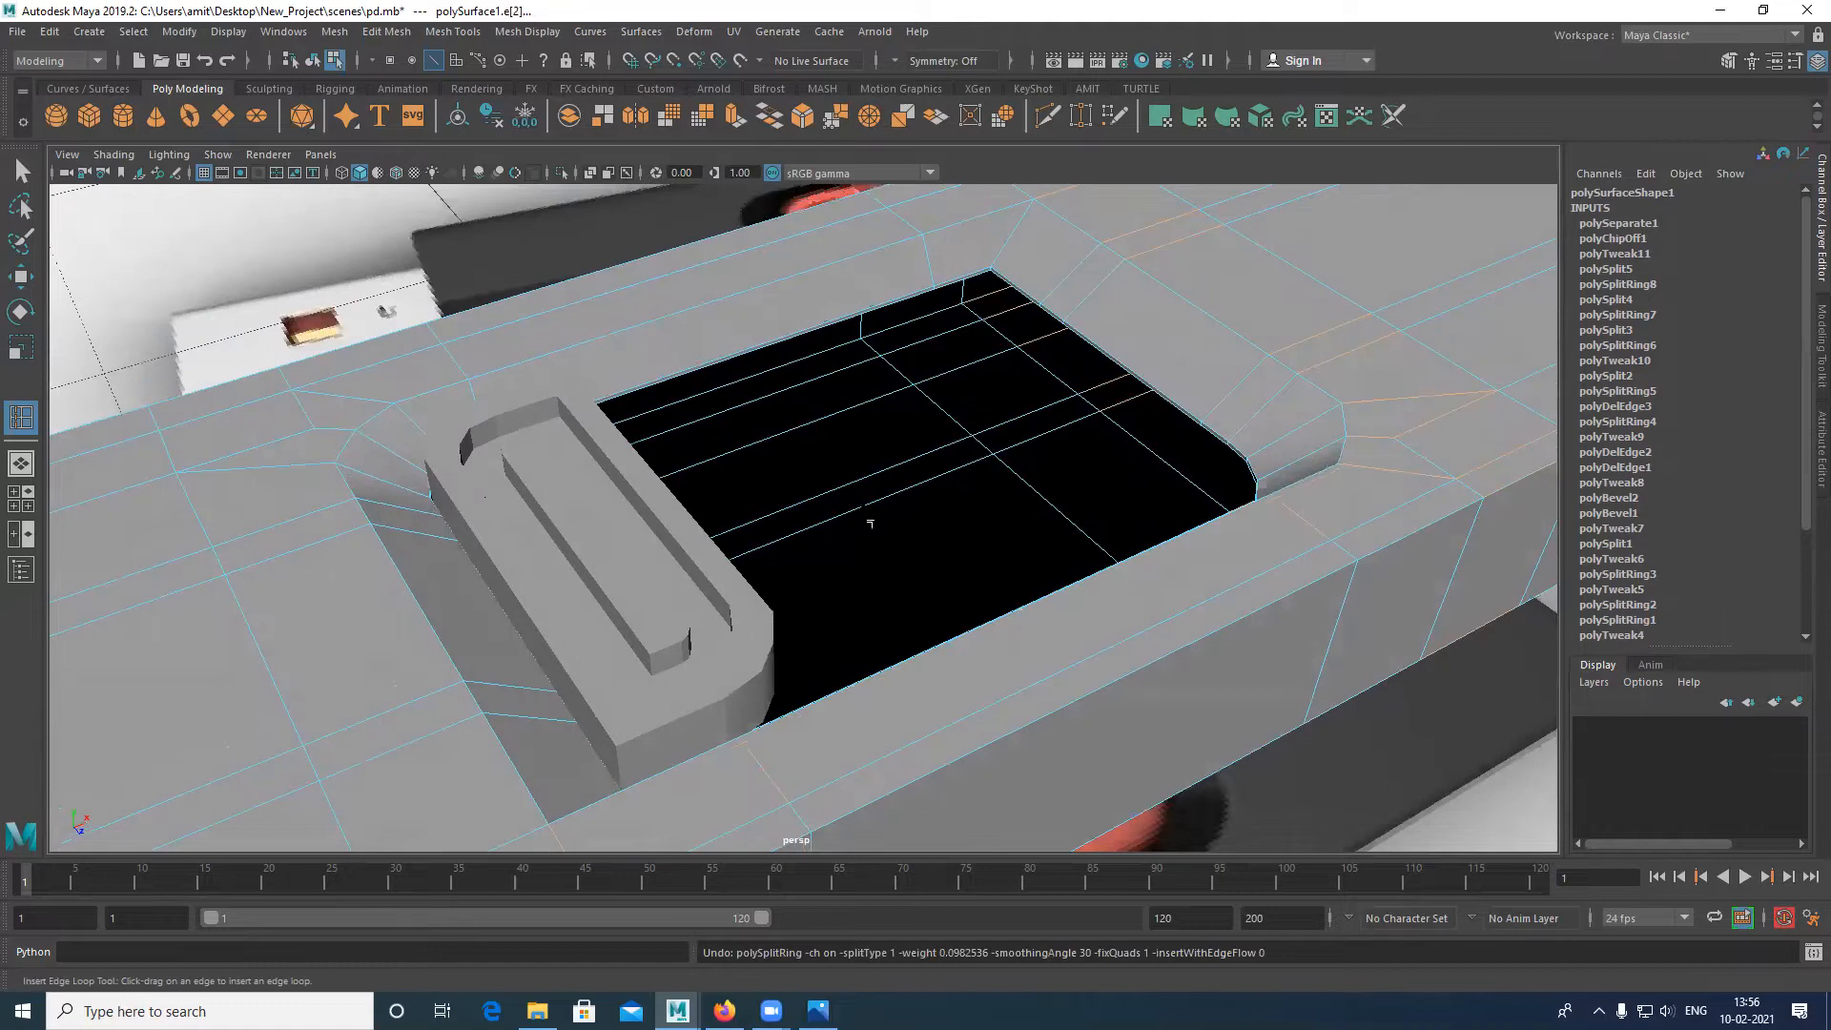
Step: Examine the existing edge loops around the window's corners and across the body's connector end
right_click_drag(1256, 326, 1278, 319, "alt")
middle_click_drag(839, 375, 803, 396, "alt")
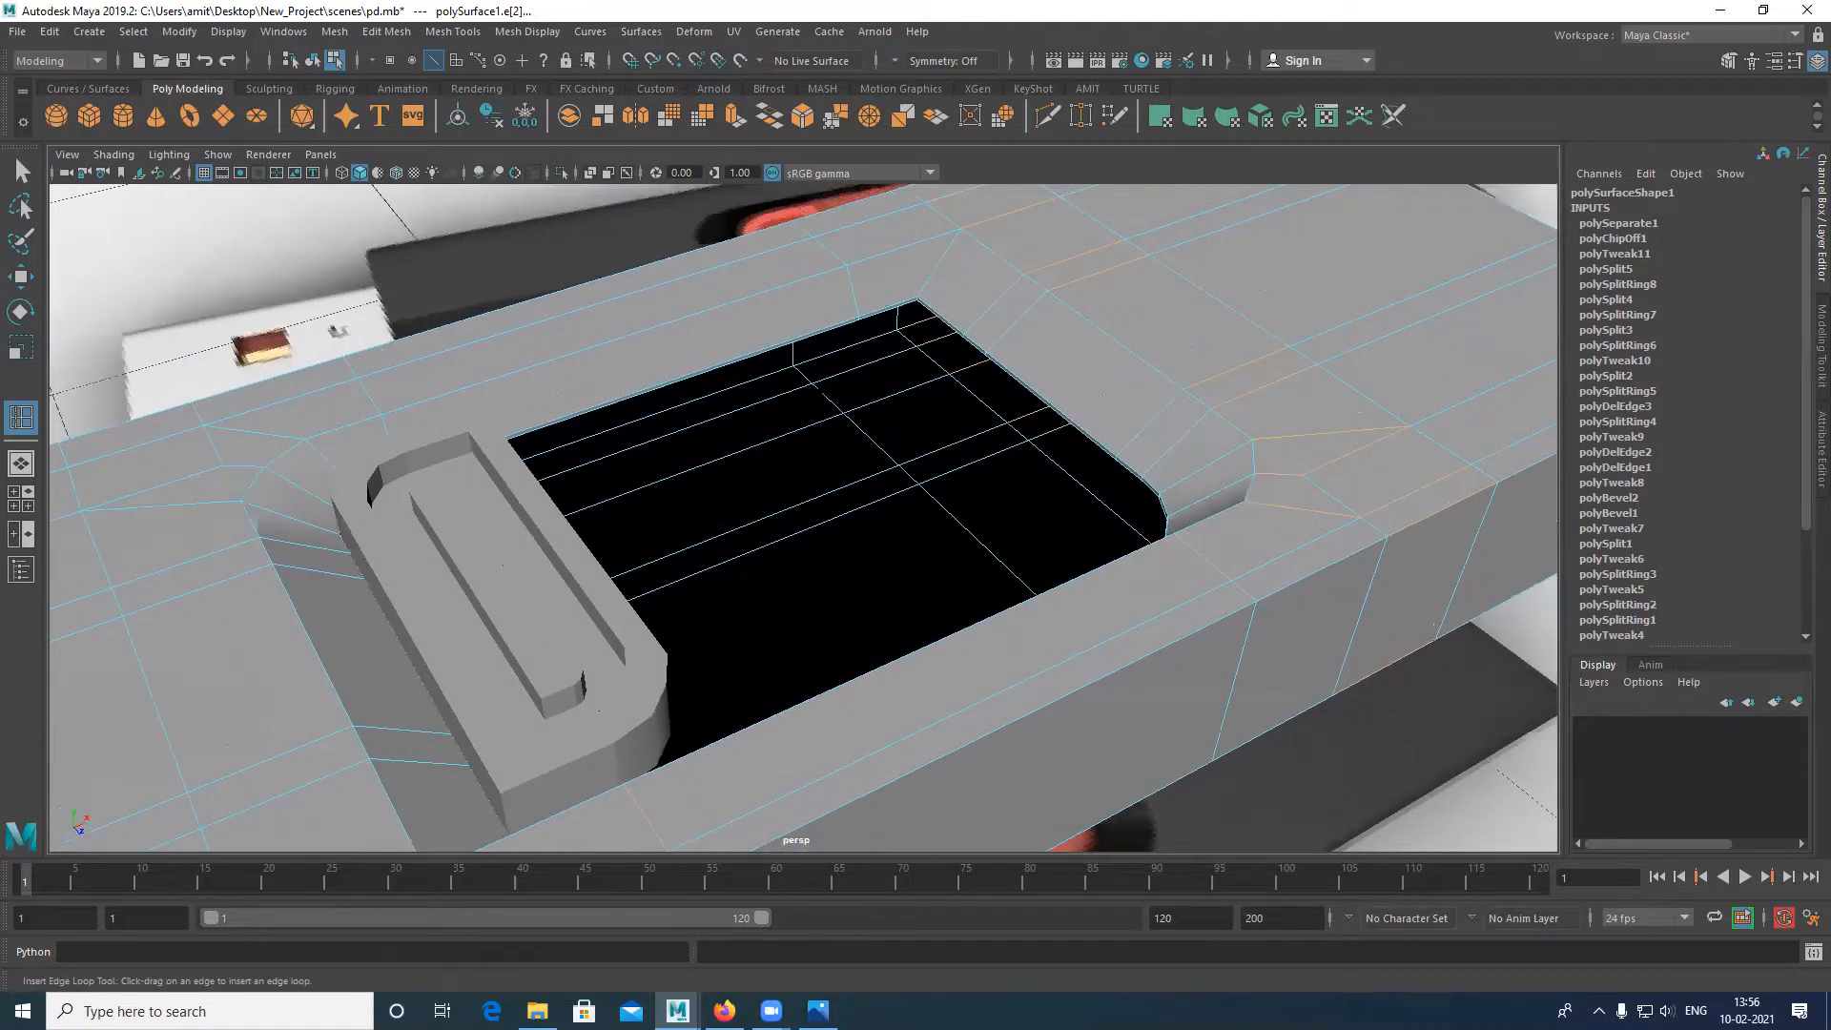
scroll(782, 422, "down", 3)
left_click_drag(695, 465, 631, 392, "alt")
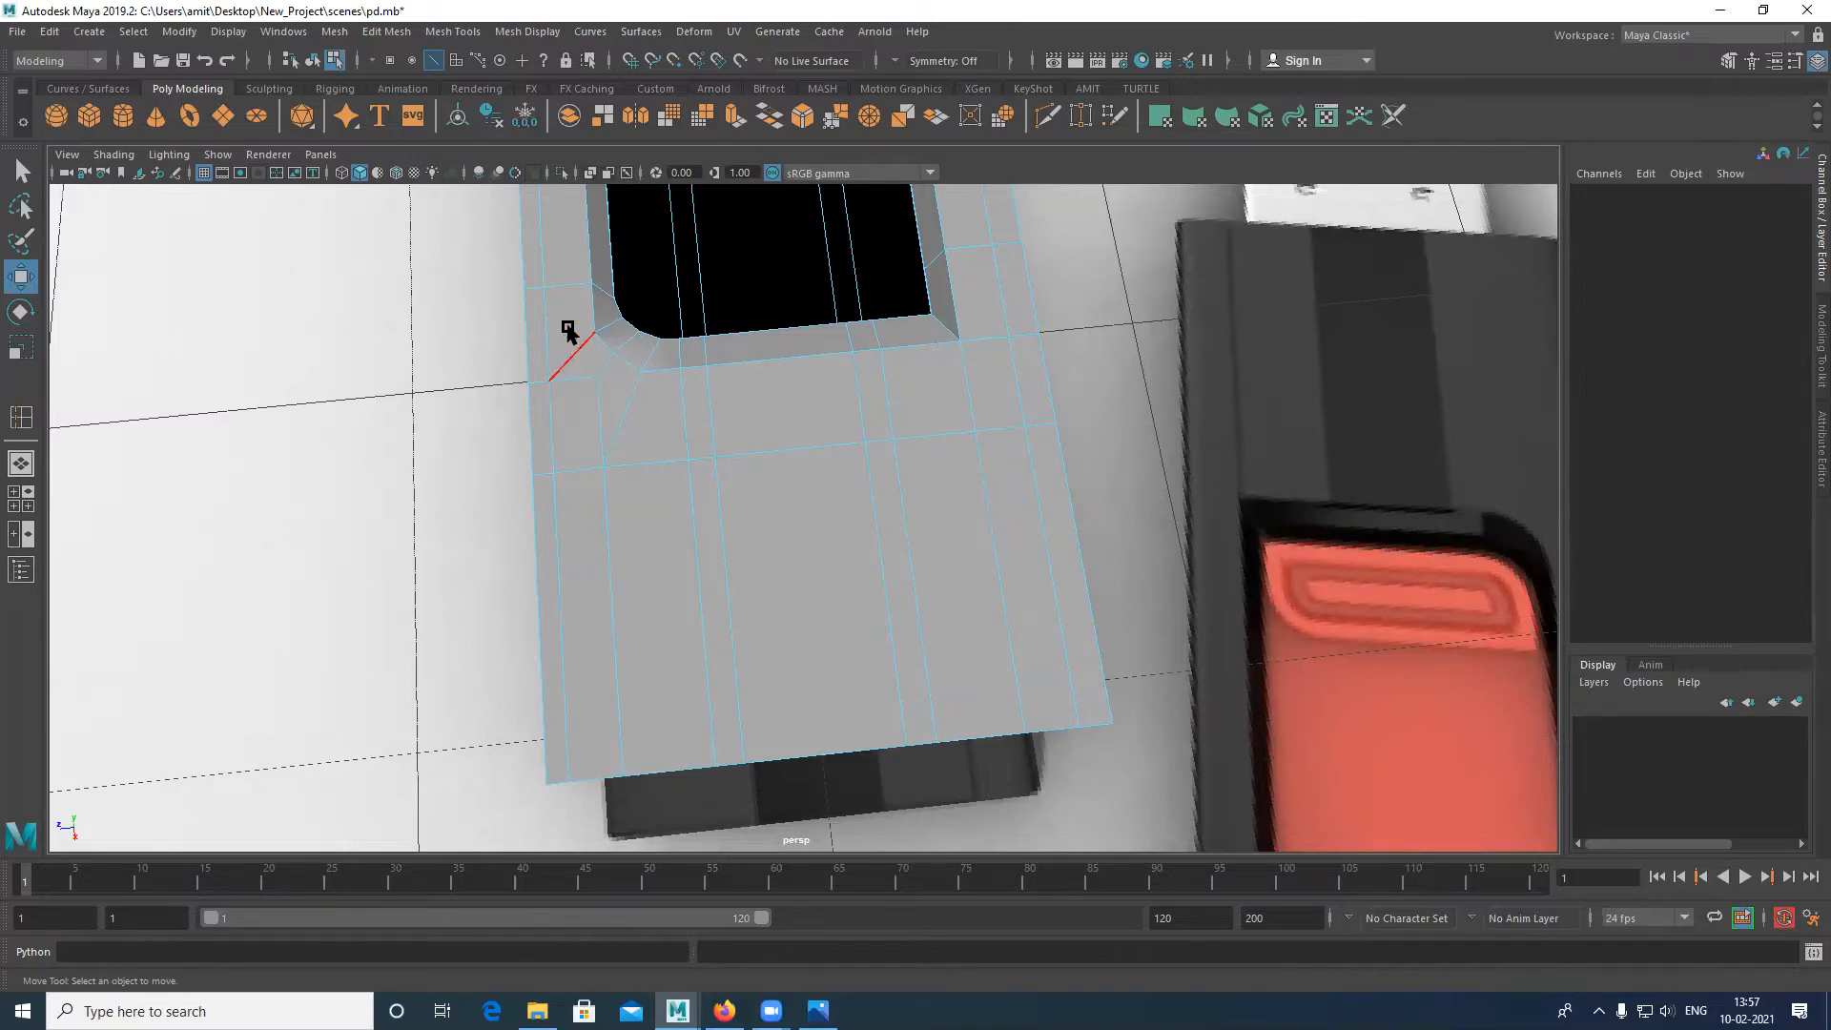
left_click_drag(572, 245, 688, 862, "alt")
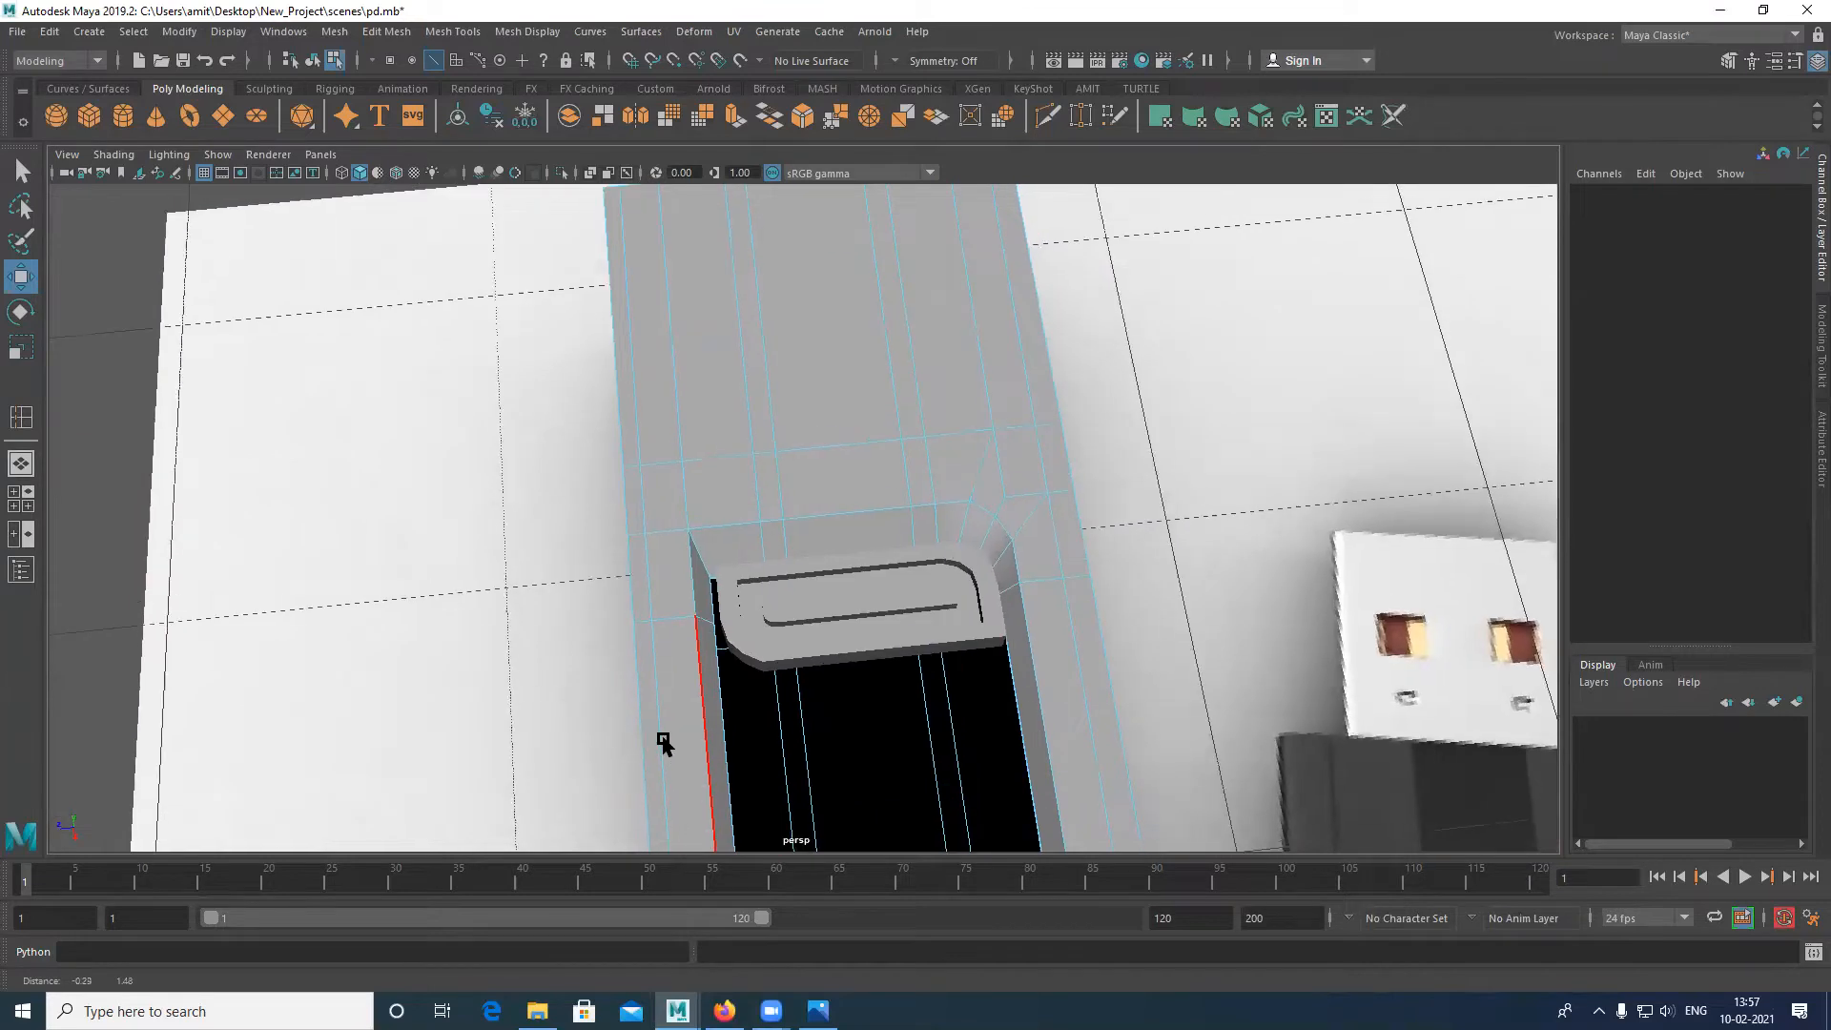
middle_click_drag(653, 530, 663, 434, "alt")
middle_click_drag(960, 713, 963, 597, "alt")
middle_click_drag(907, 703, 613, 615, "alt")
right_click_drag(613, 615, 900, 633, "alt")
left_click_drag(899, 633, 839, 551, "alt")
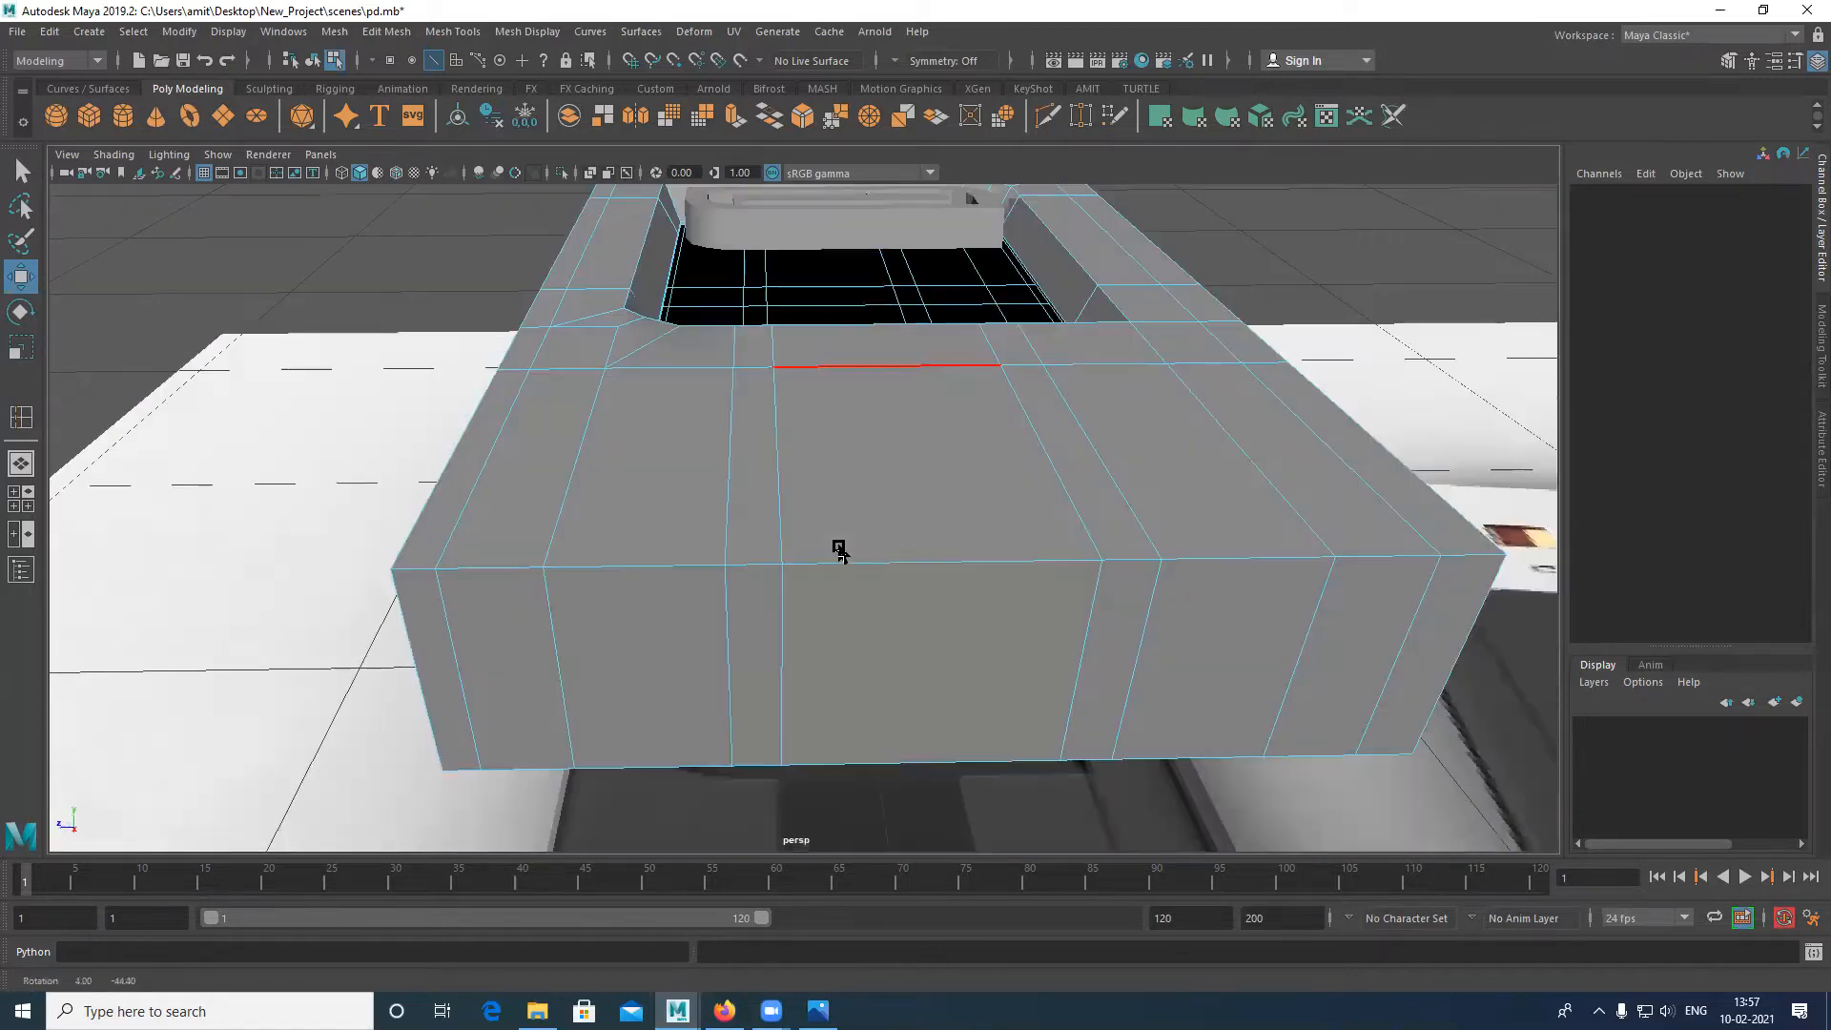
Step: Insert two lengthwise edge loops with Multi-Cut, one toward each side of the body's connector end, to frame the connector opening
left_click_drag(746, 515, 666, 474, "alt")
right_click_drag(666, 474, 703, 535, "alt")
left_click_drag(702, 535, 706, 582, "alt")
key("ctrl+shift+x")
left_click_drag(717, 483, 726, 487, "alt")
left_click_drag(711, 620, 713, 631, "alt")
middle_click_drag(744, 467, 761, 411, "alt")
left_click_drag(745, 467, 744, 466, "alt")
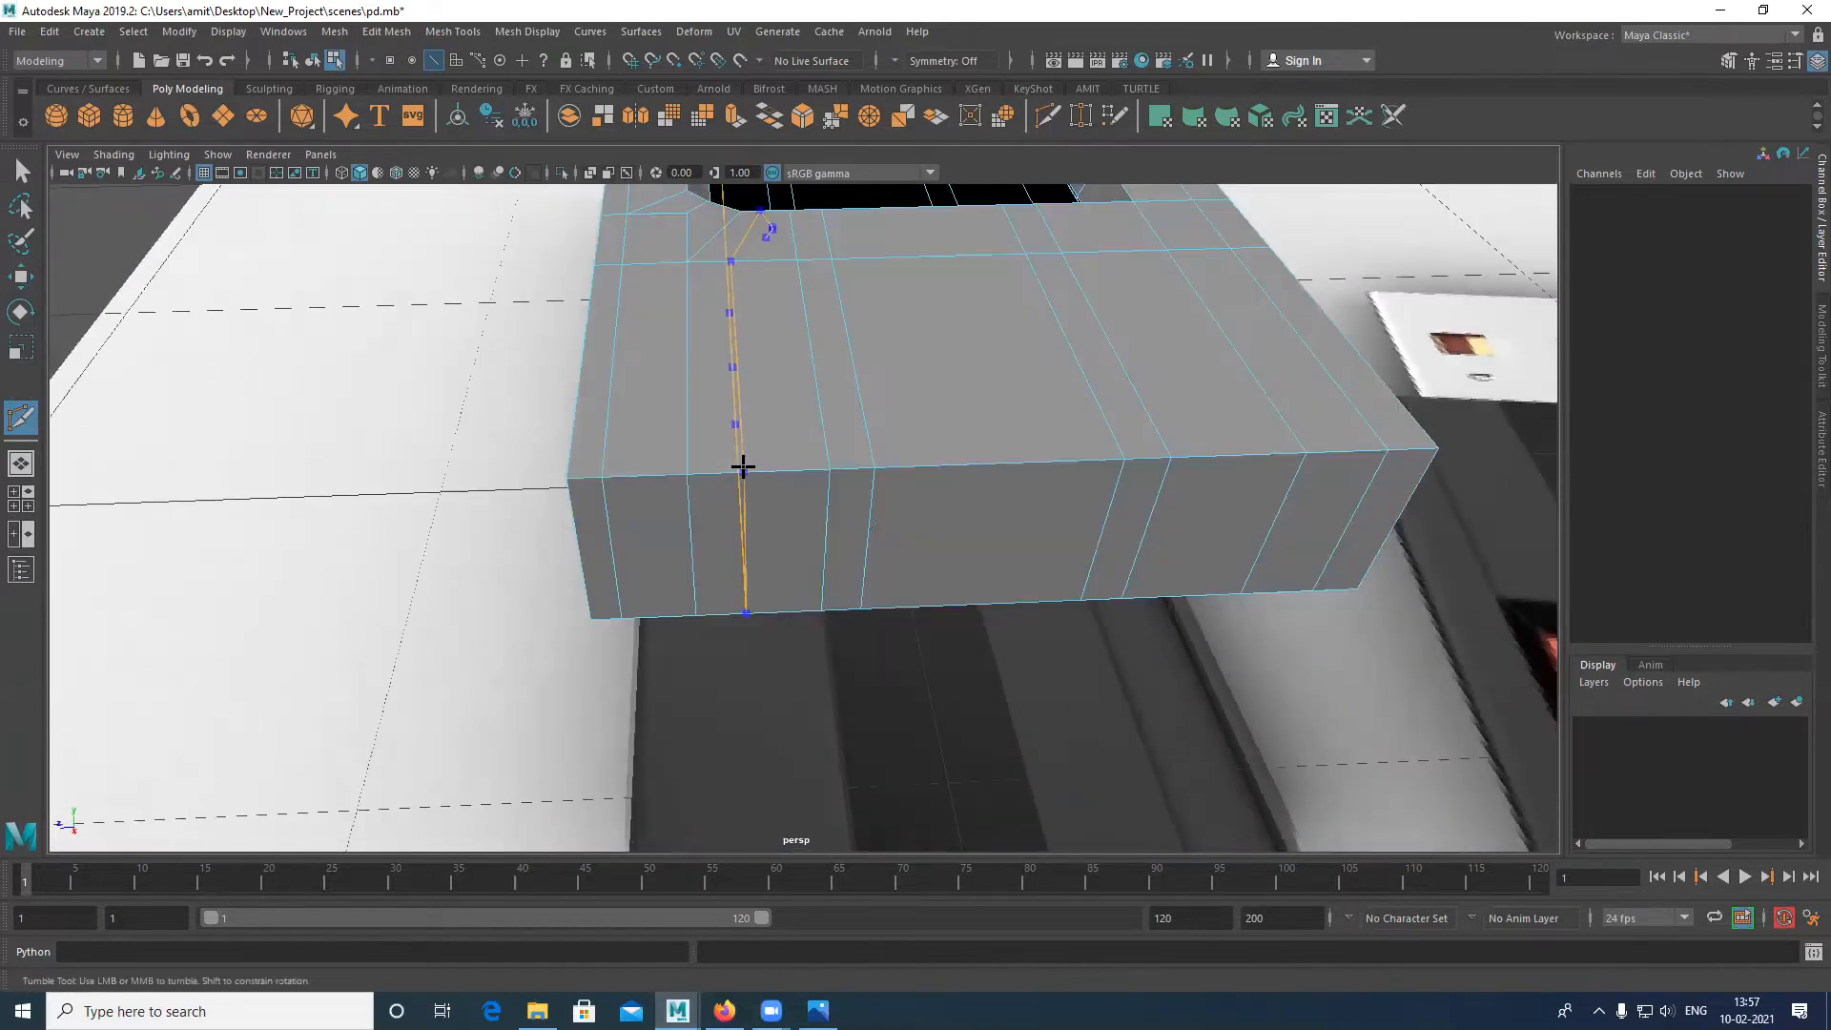
middle_click_drag(883, 458, 722, 584, "alt")
left_click_drag(722, 584, 734, 584, "alt")
left_click(883, 461, "ctrl")
middle_click_drag(1016, 545, 791, 481, "alt")
Step: Insert two horizontal edge loops around the body with Multi-Cut, one near its upper edge and one near its lower edge
key("w")
left_click_drag(791, 487, 644, 492, "alt")
right_click_drag(893, 452, 641, 491, "shift")
left_click_drag(641, 491, 645, 491, "alt")
left_click(646, 491, "ctrl")
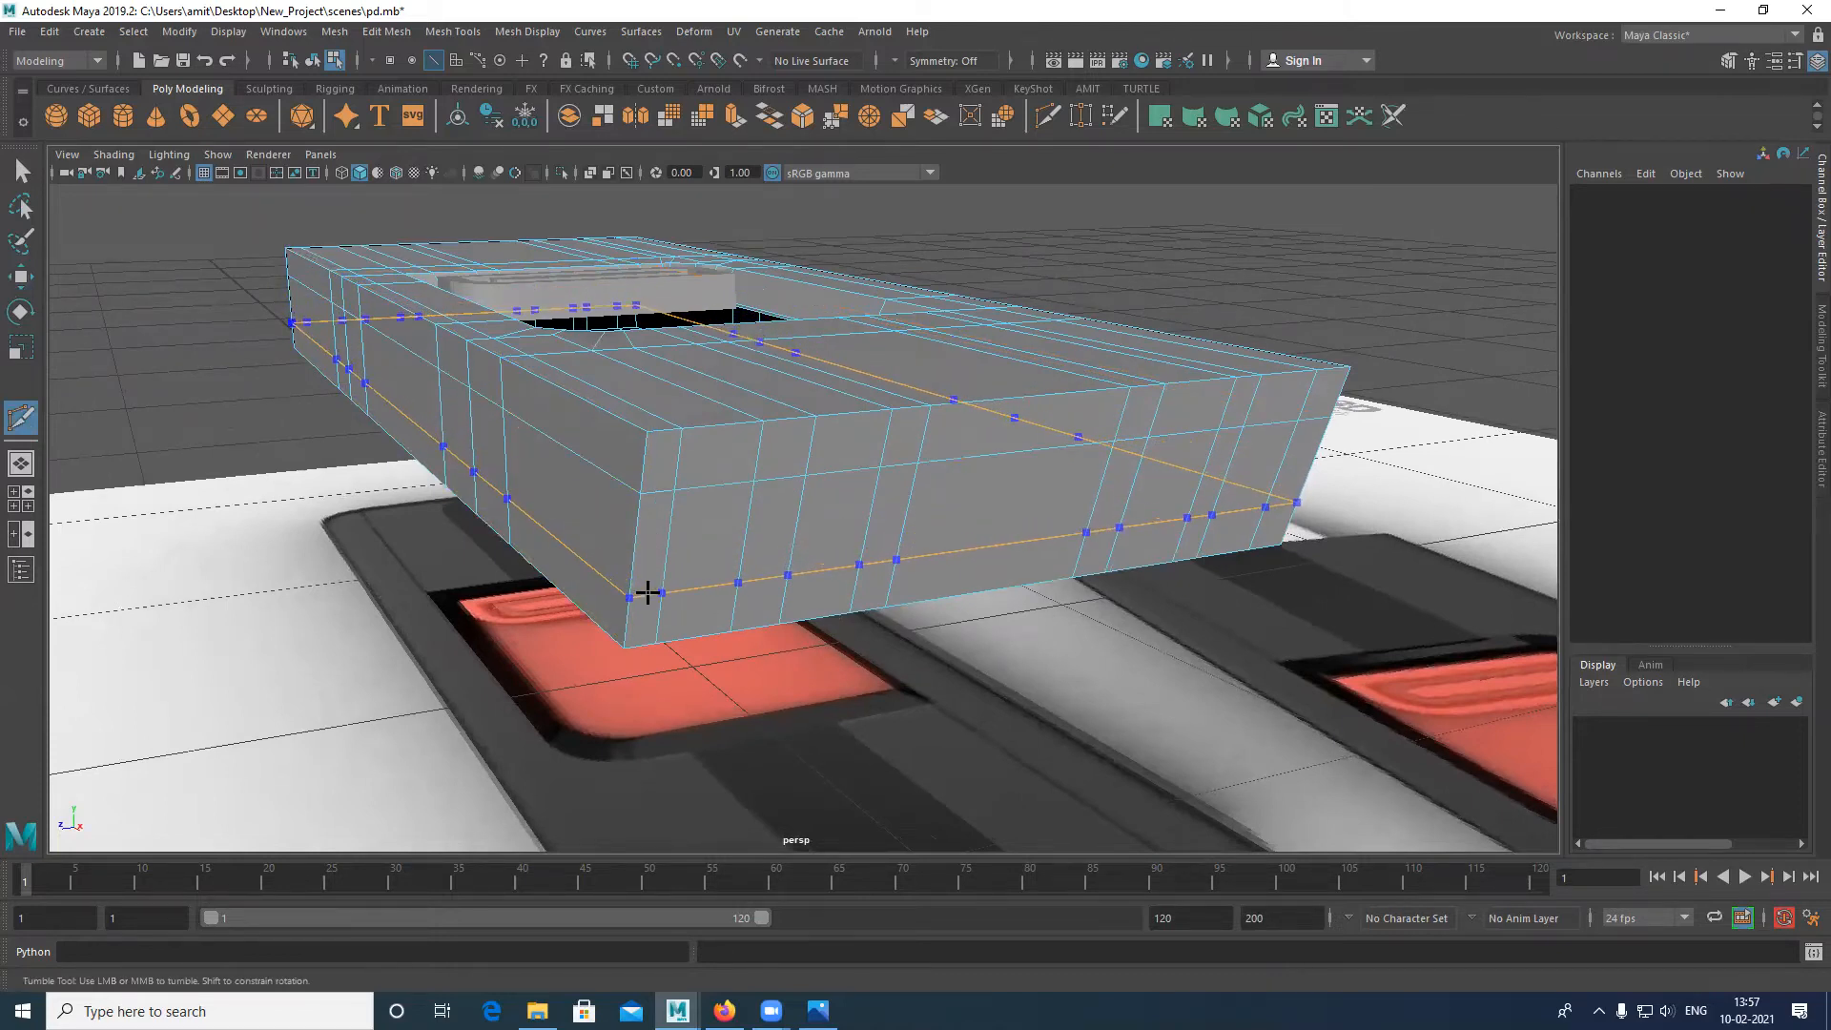
key("w")
Step: Extrude the five central faces of the body's connector end inward along world X with a Translate X of -0.083
left_click_drag(935, 543, 568, 377, "alt")
right_click_drag(818, 356, 820, 408)
left_click(553, 404)
left_click(604, 404, "shift")
left_click(763, 404, "shift")
left_click(885, 404, "shift")
left_click(935, 406, "shift")
left_click_drag(1042, 536, 1066, 488, "alt")
left_click_drag(953, 514, 797, 486, "alt")
key("ctrl+e")
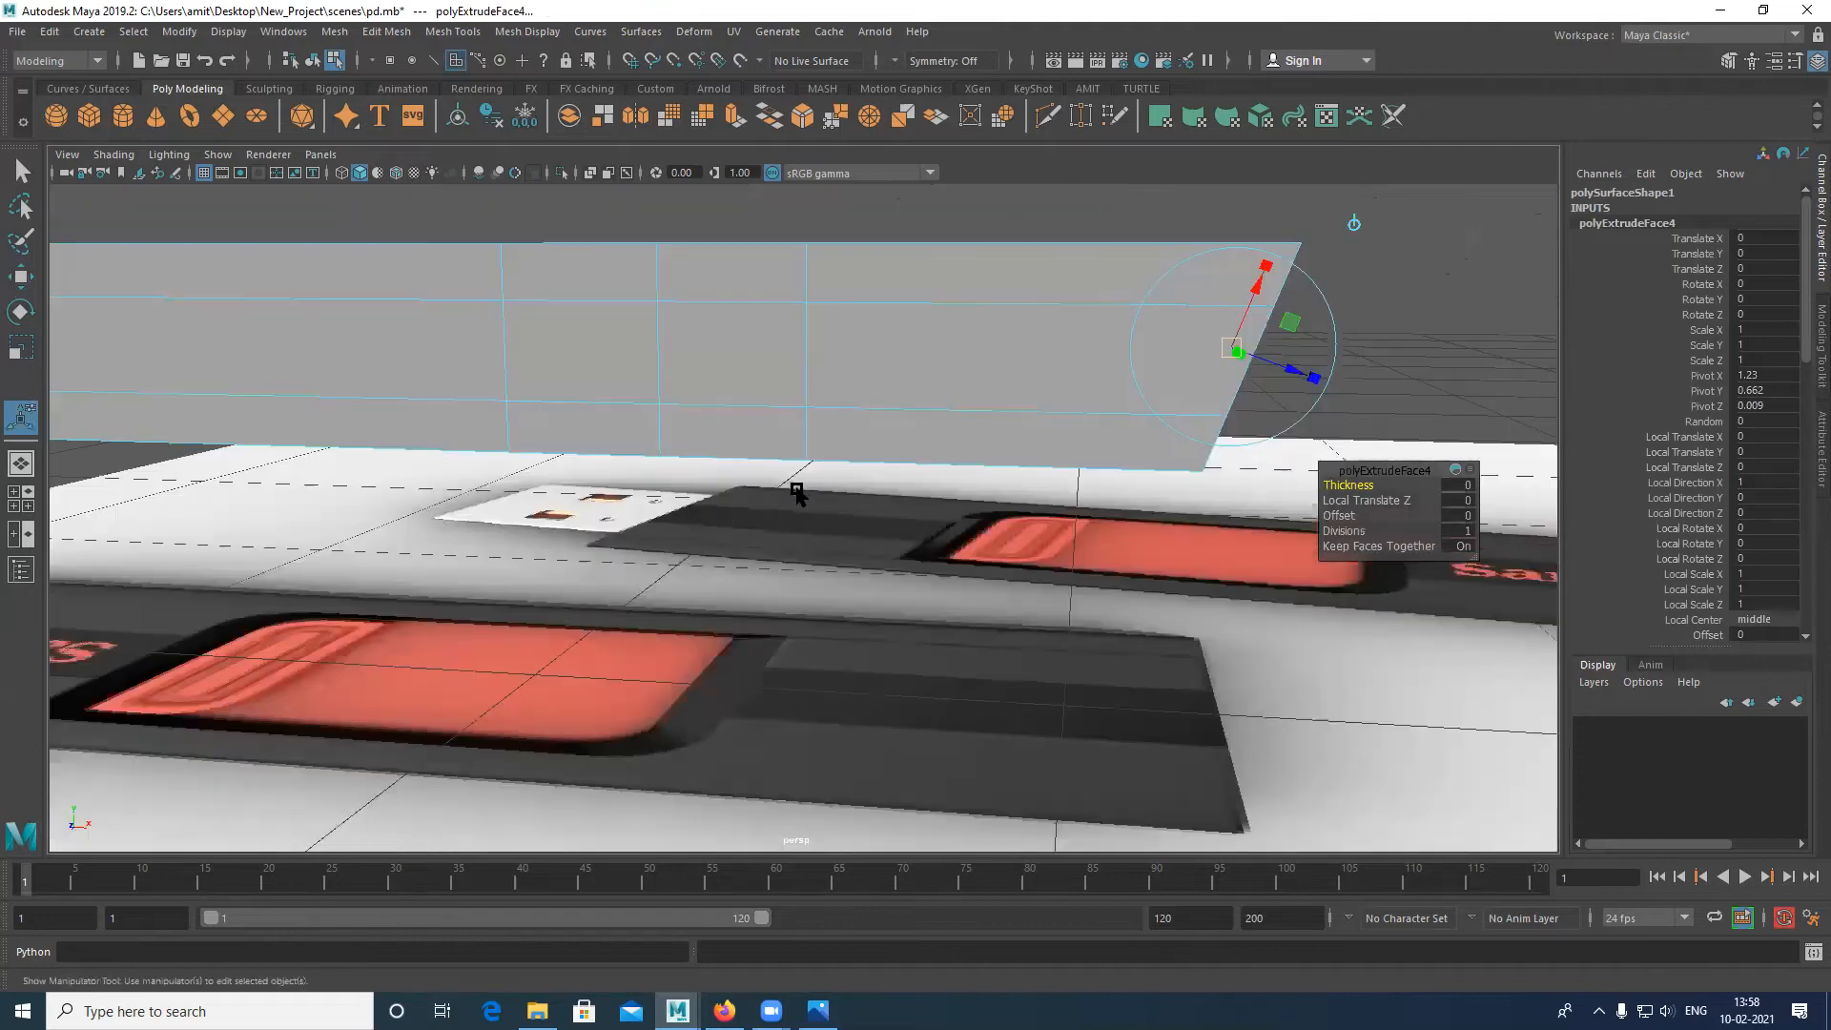
middle_click_drag(1086, 459, 810, 454, "alt")
scroll(810, 374, "up", 2)
middle_click_drag(1024, 310, 835, 462, "alt")
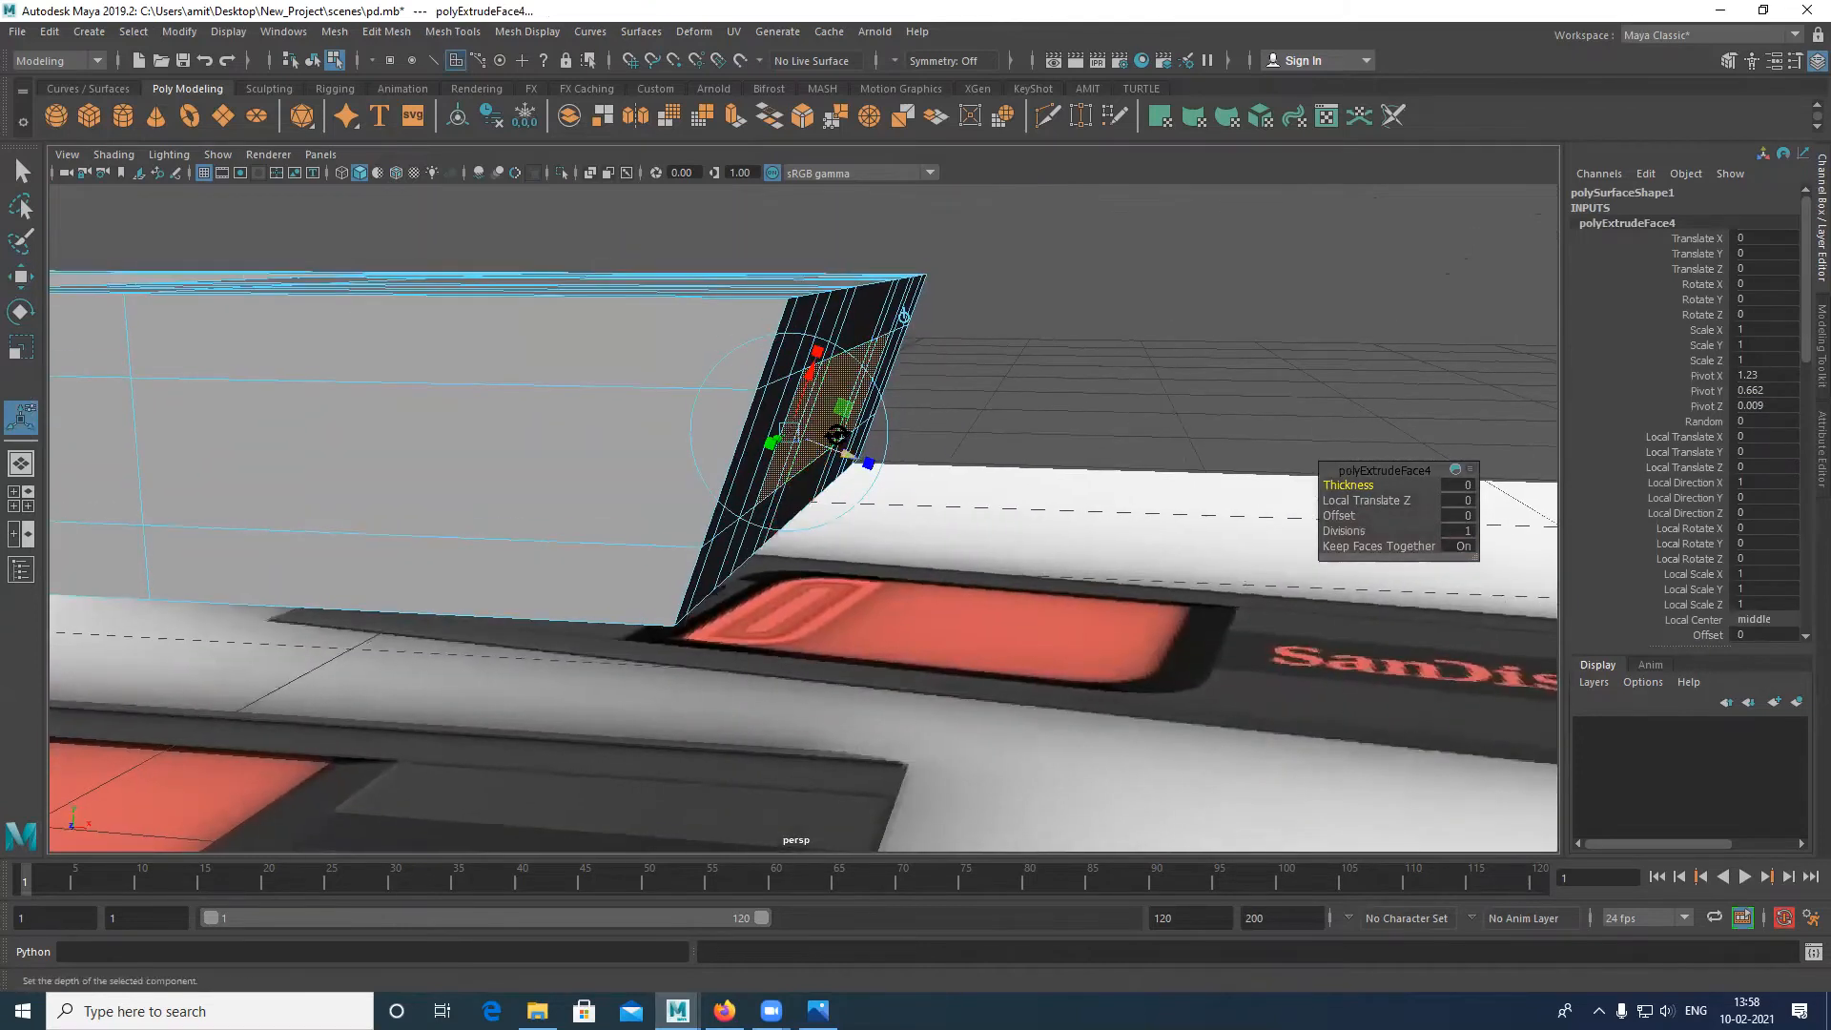
left_click_drag(835, 462, 839, 436, "alt")
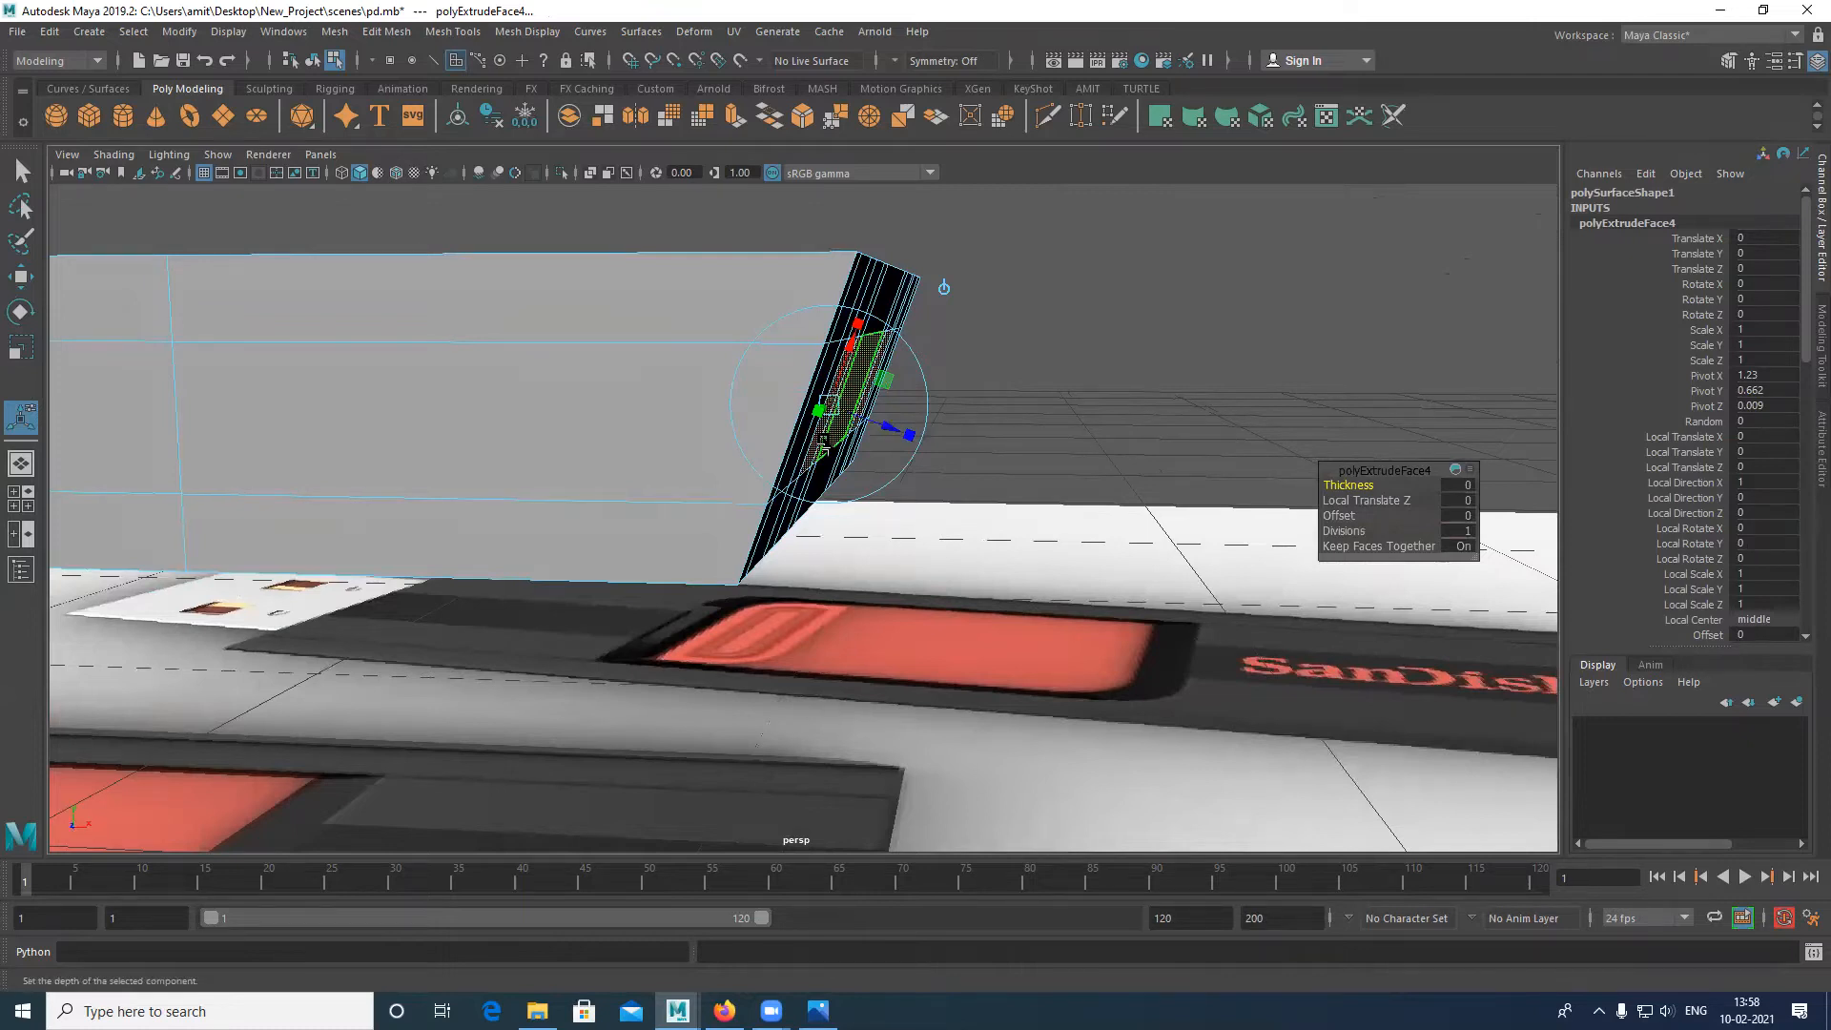
left_click(943, 288)
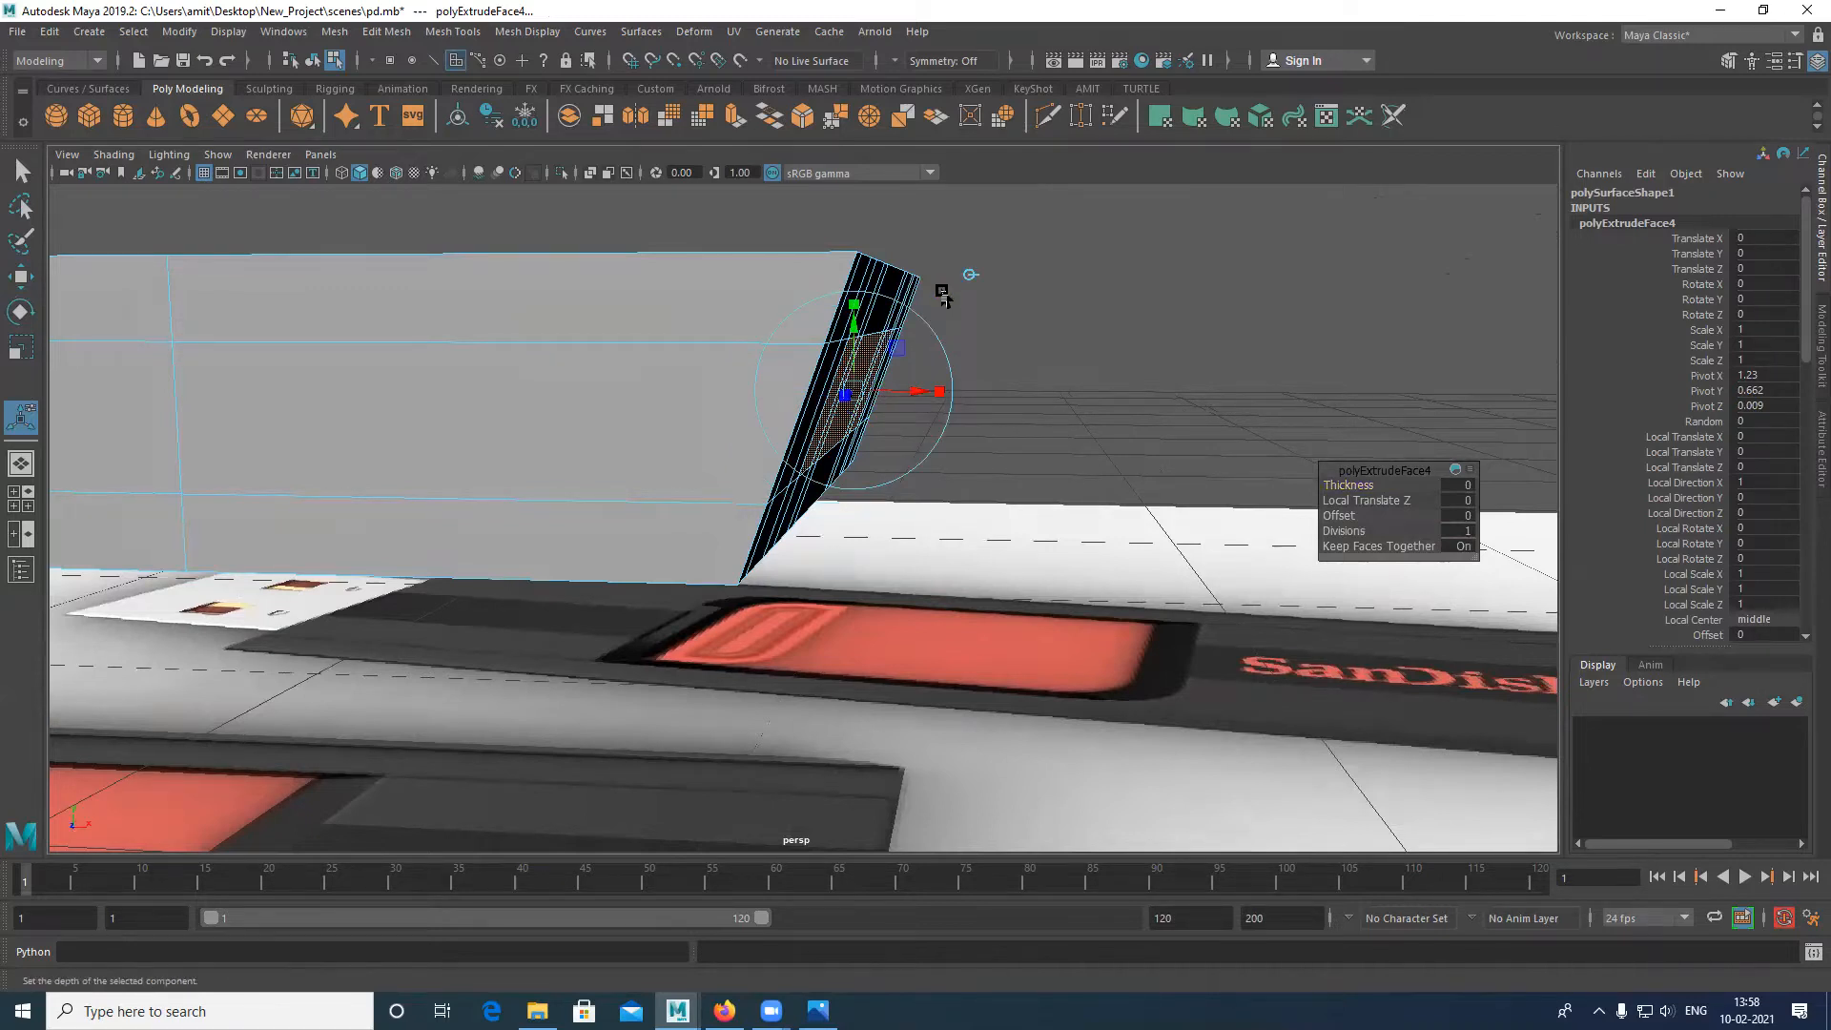
left_click_drag(937, 391, 550, 425)
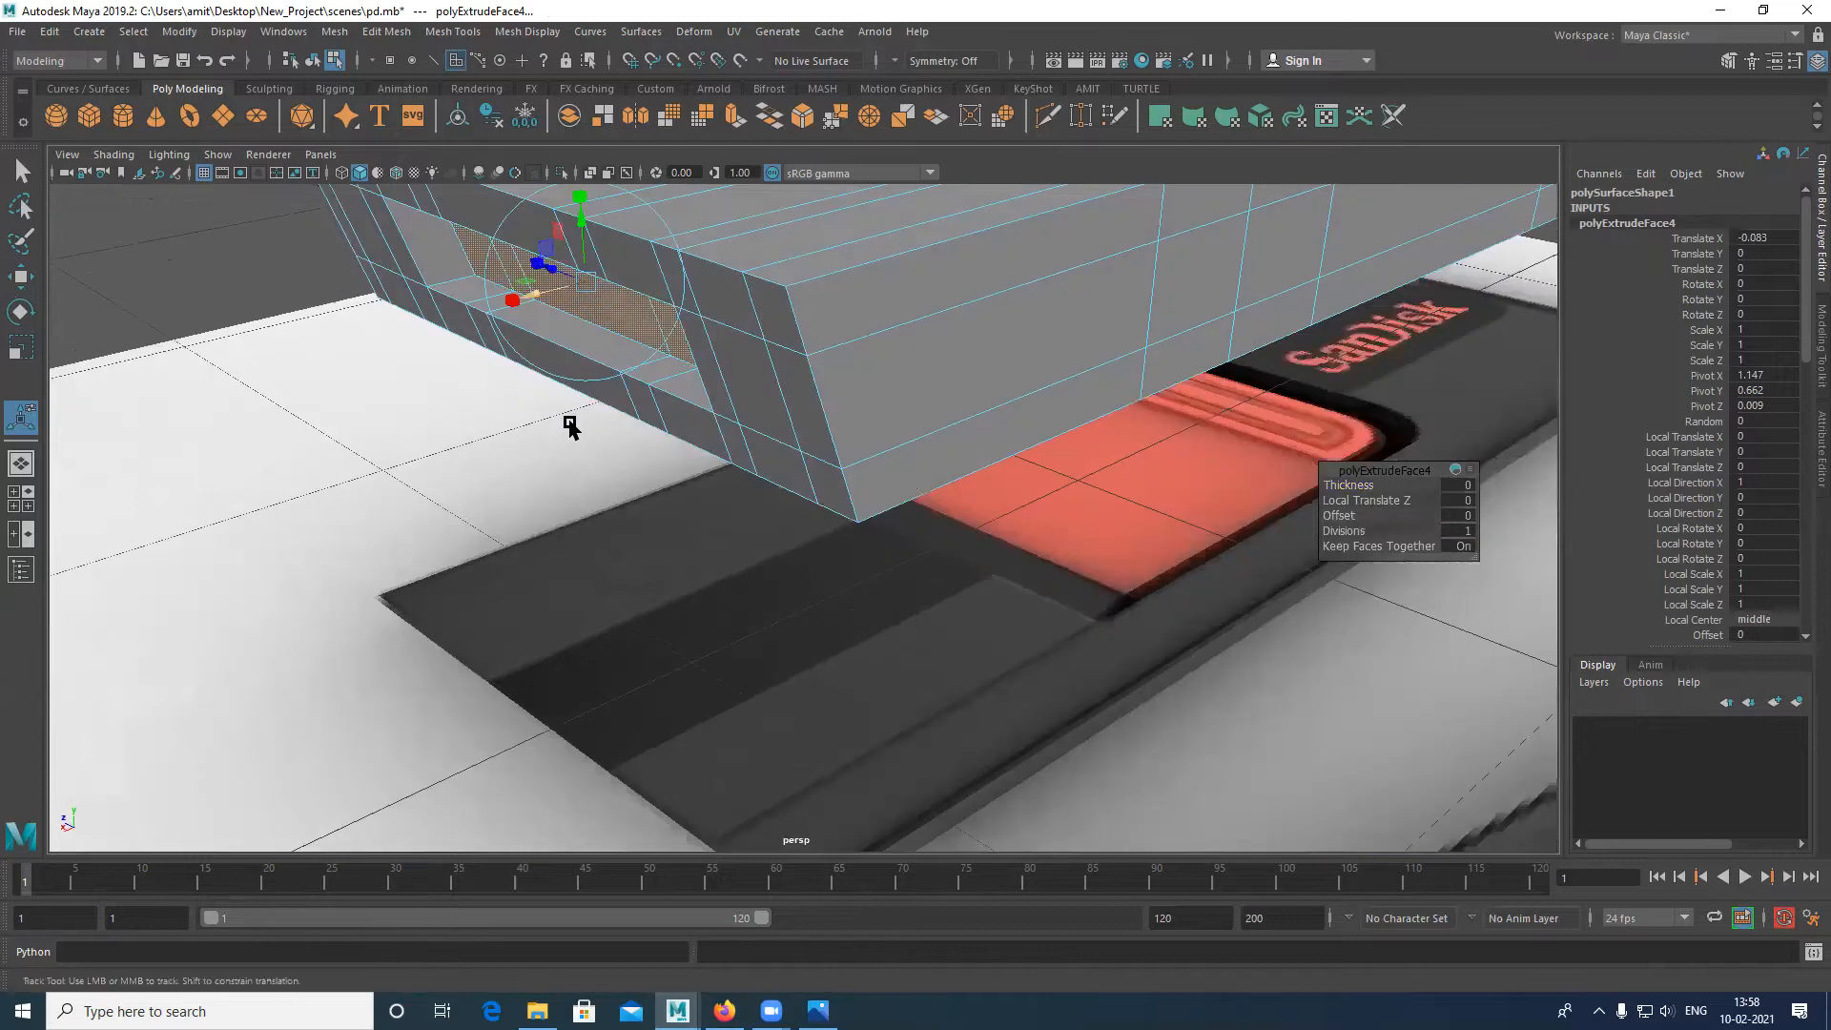
Step: Push the connector opening's extruded faces deeper into the body along world X to a Translate X of -0.107
middle_click_drag(570, 426, 572, 428, "alt")
middle_click_drag(773, 451, 812, 489)
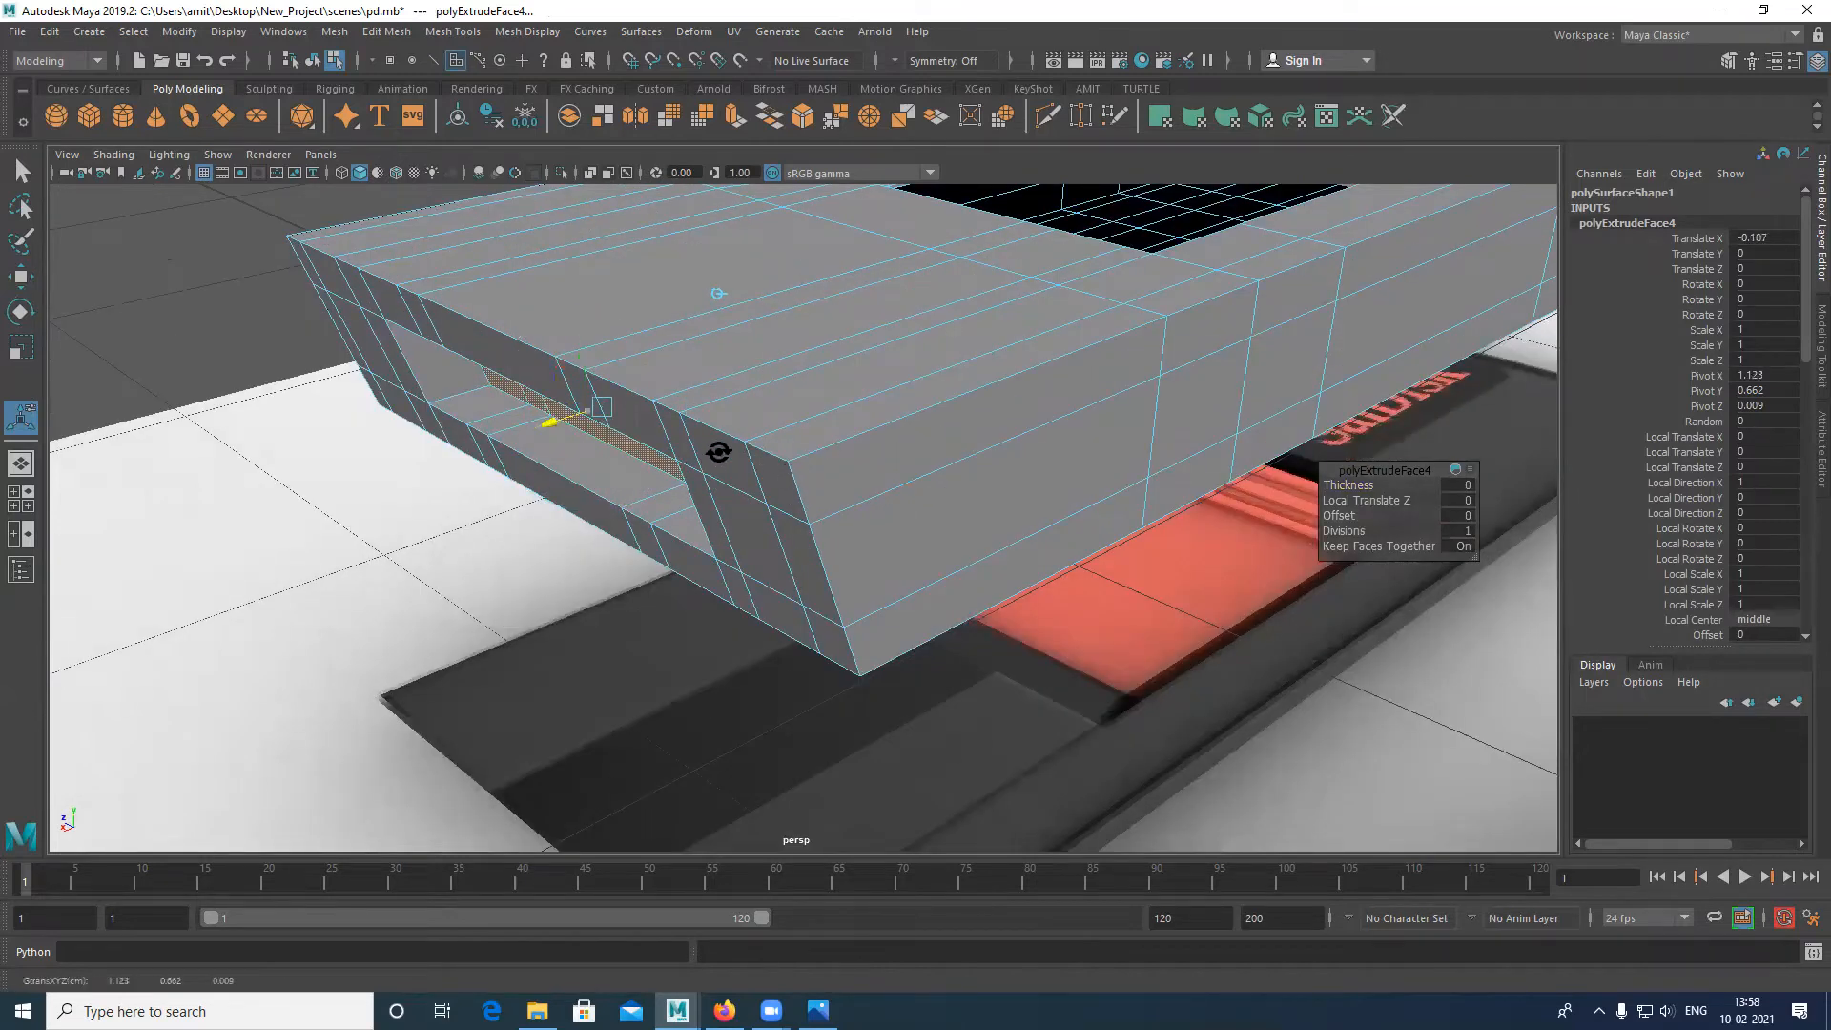
left_click_drag(641, 449, 1206, 353, "alt")
left_click_drag(887, 529, 541, 515, "alt")
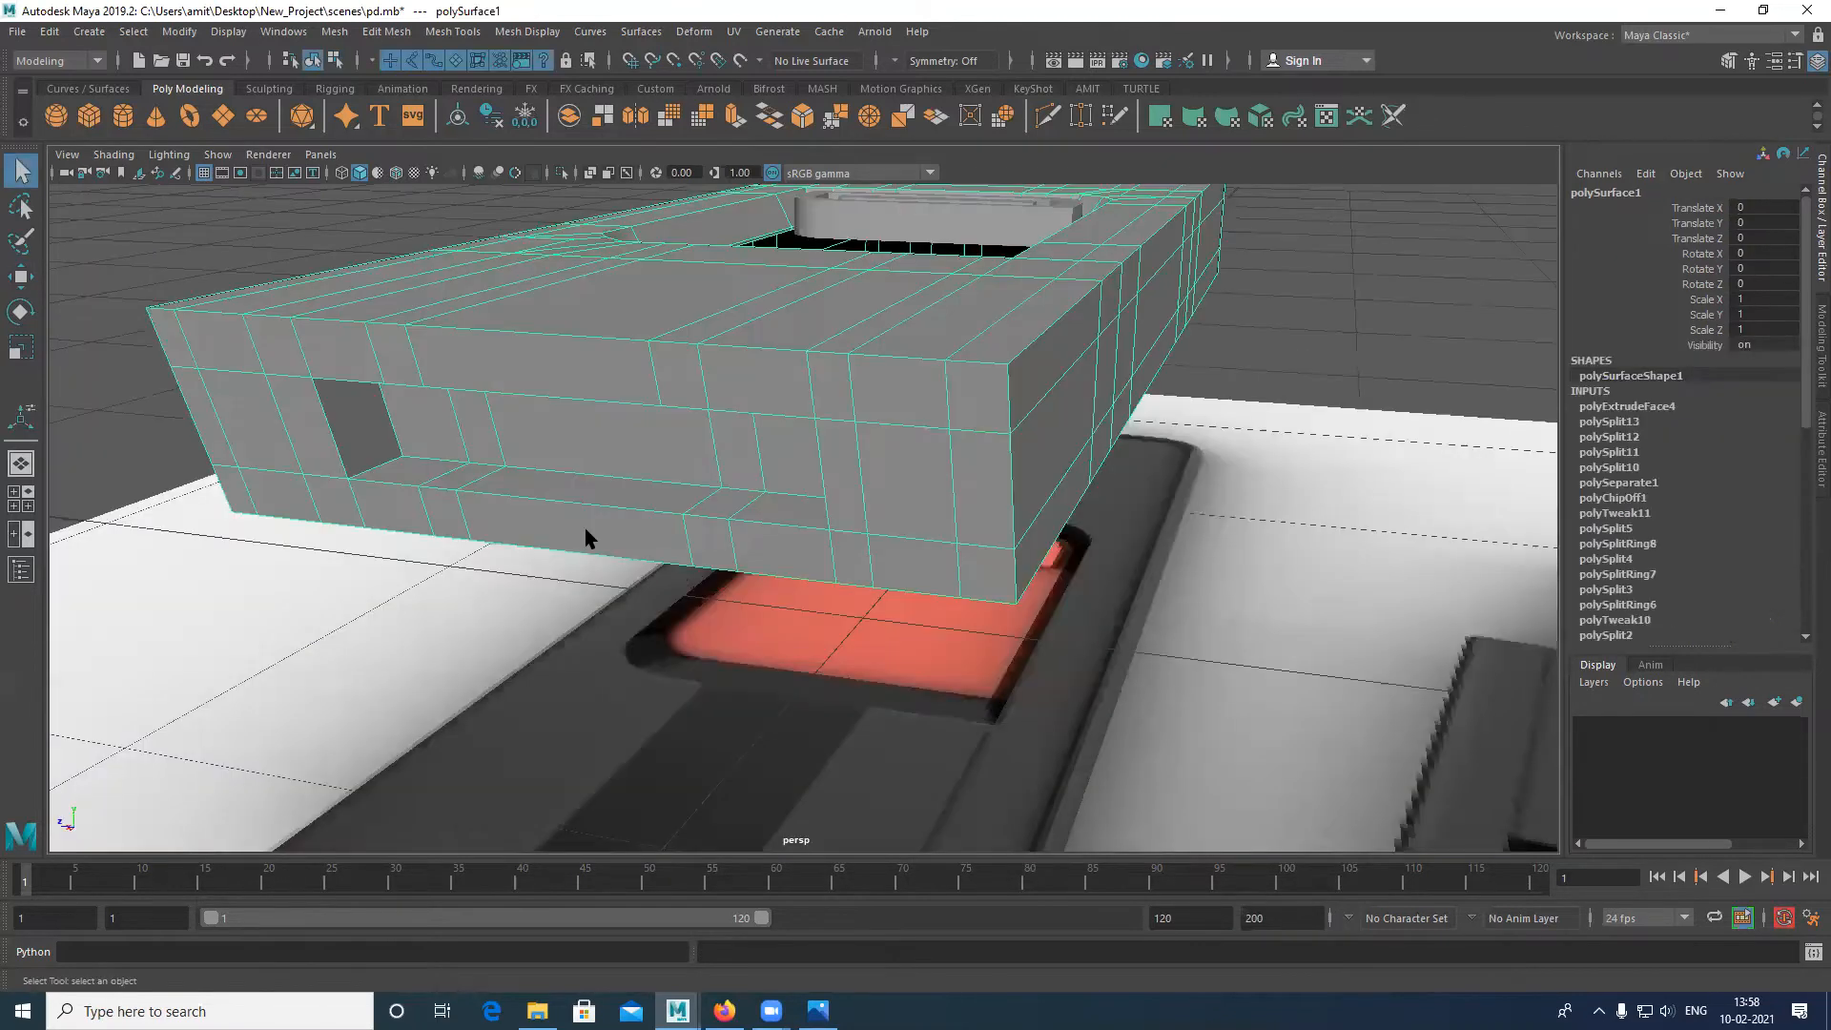
Step: Examine the connector opening and the body's window from several angles and from the front
left_click_drag(584, 529, 886, 342, "alt")
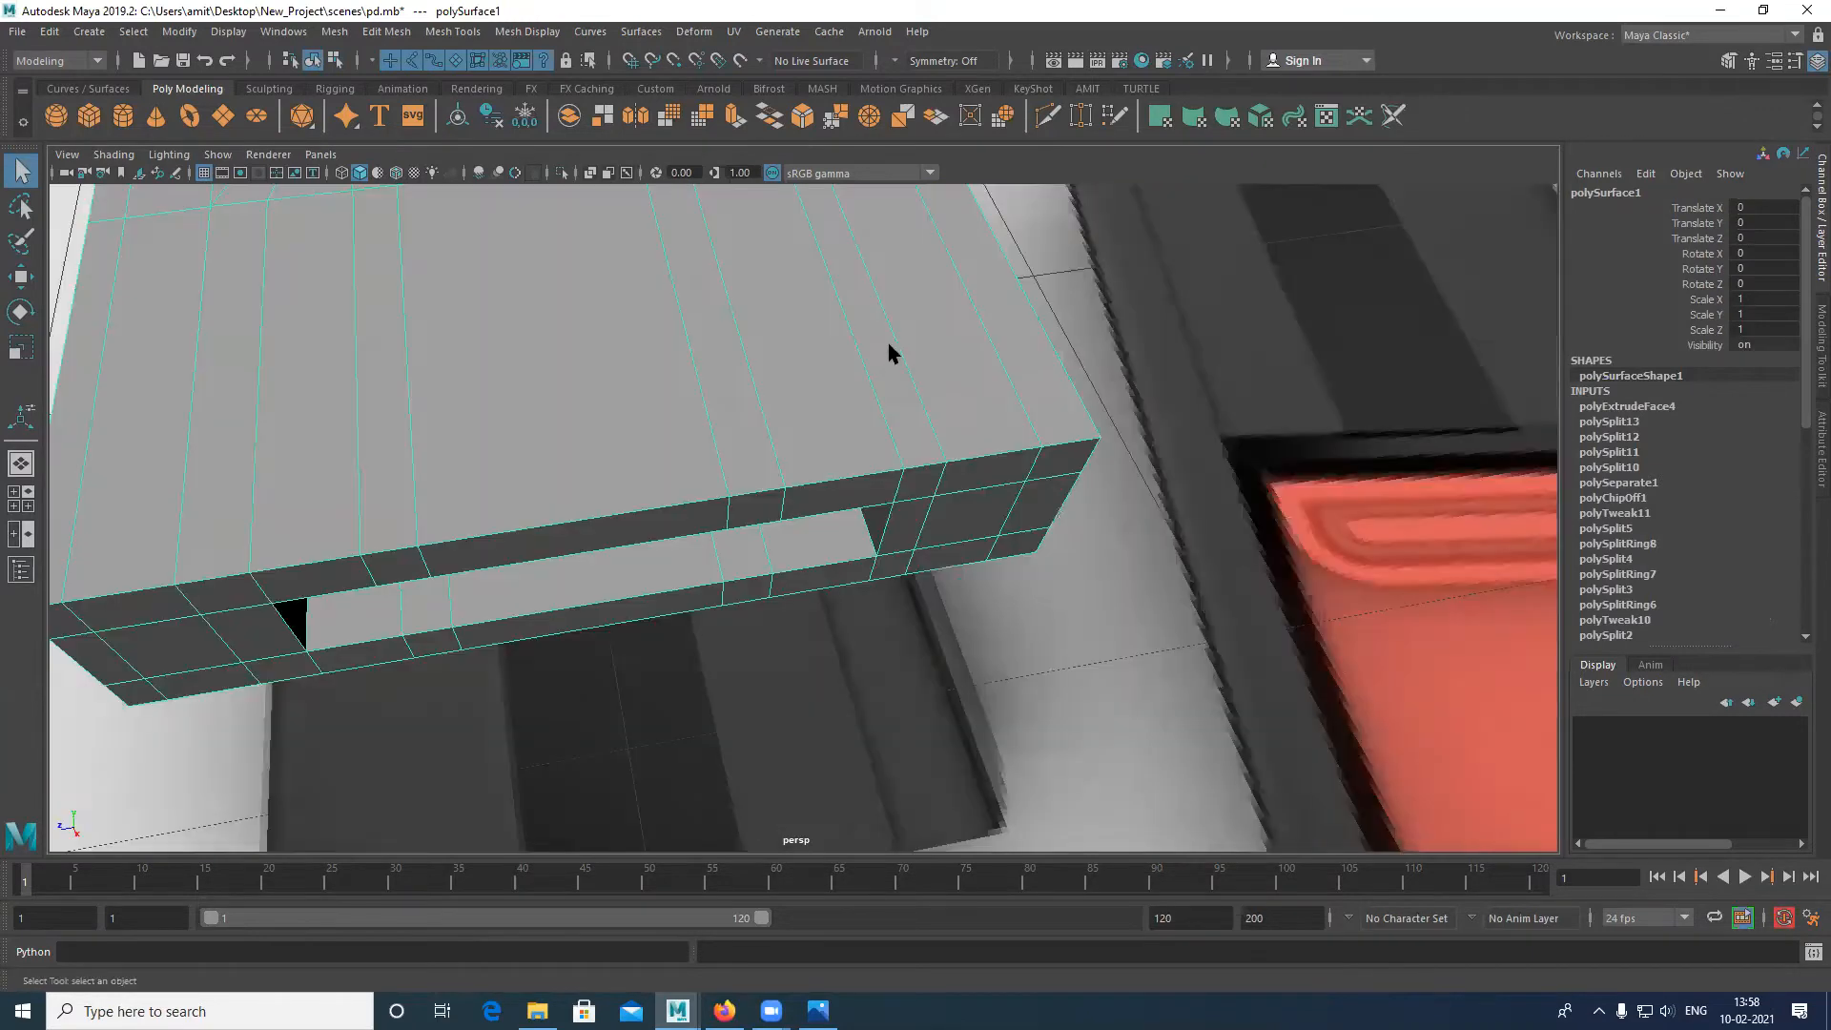
left_click_drag(723, 646, 749, 605, "alt")
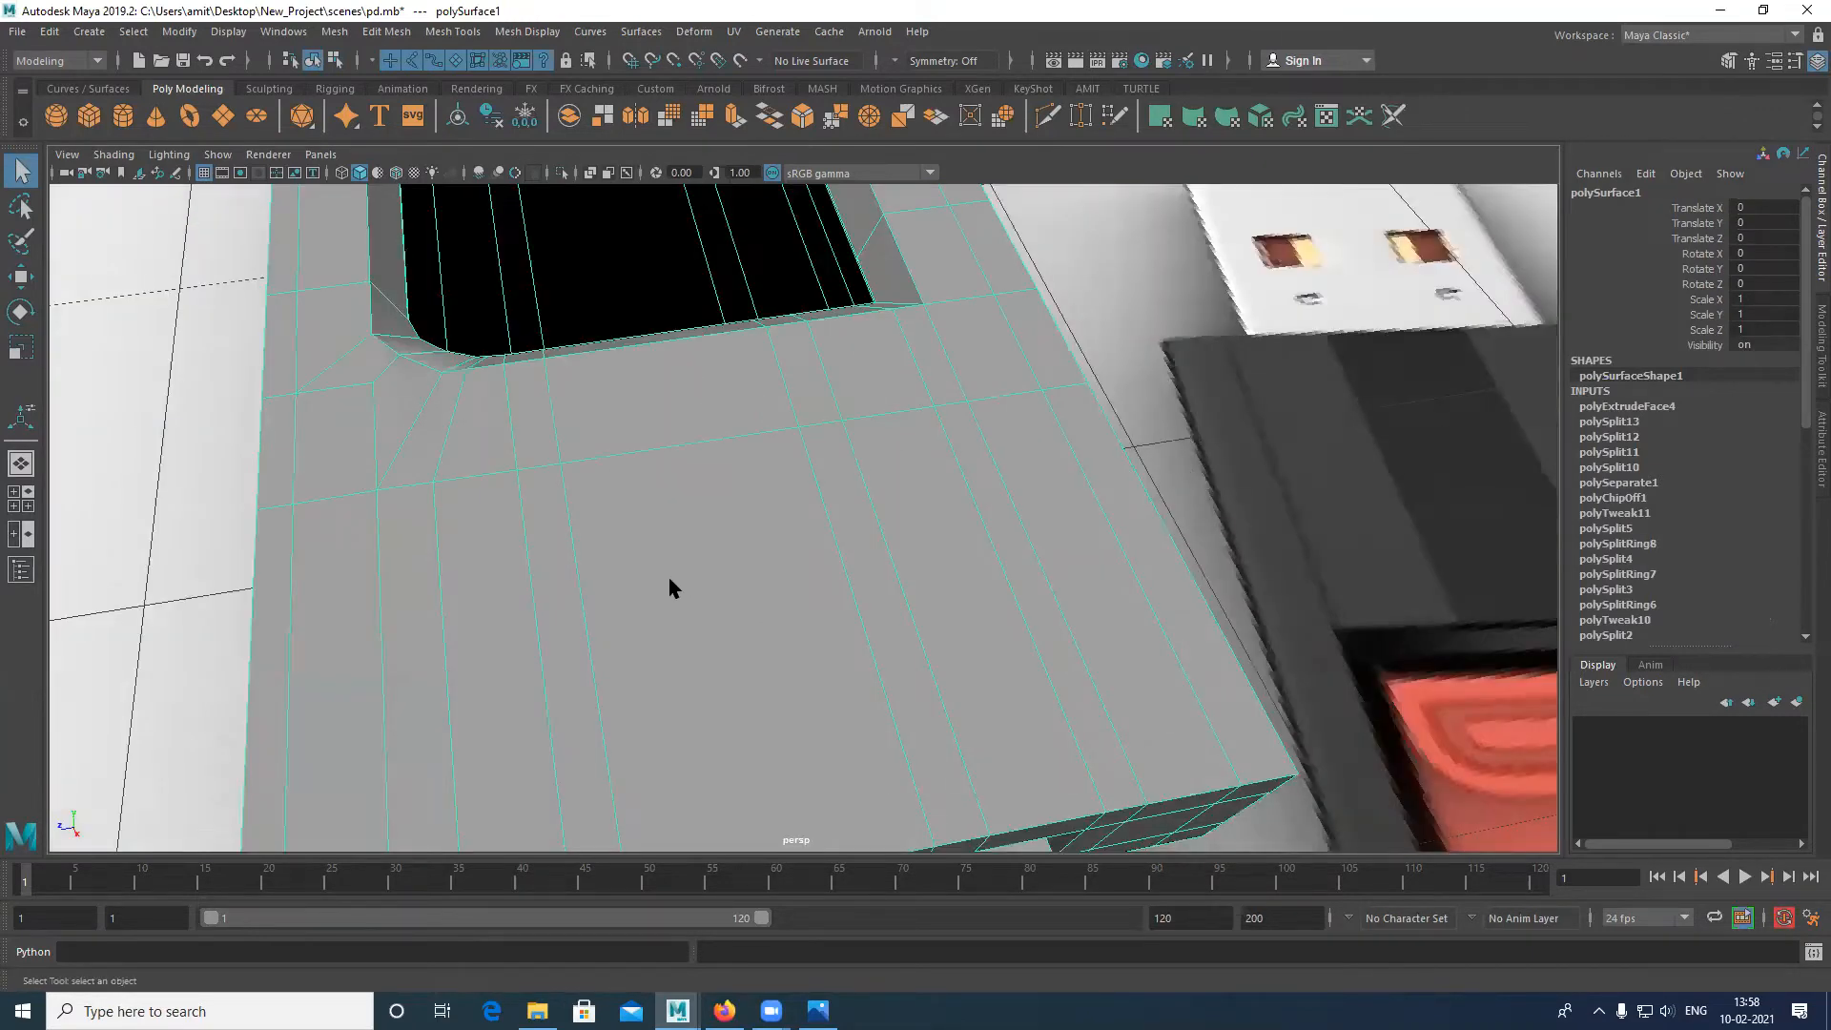
scroll(671, 584, "down", 3)
scroll(860, 583, "down", 4)
left_click_drag(867, 589, 958, 571, "alt")
left_click(904, 356)
left_click_drag(610, 640, 851, 565, "alt")
left_click(851, 564)
key("space")
key("space")
scroll(847, 554, "down", 1)
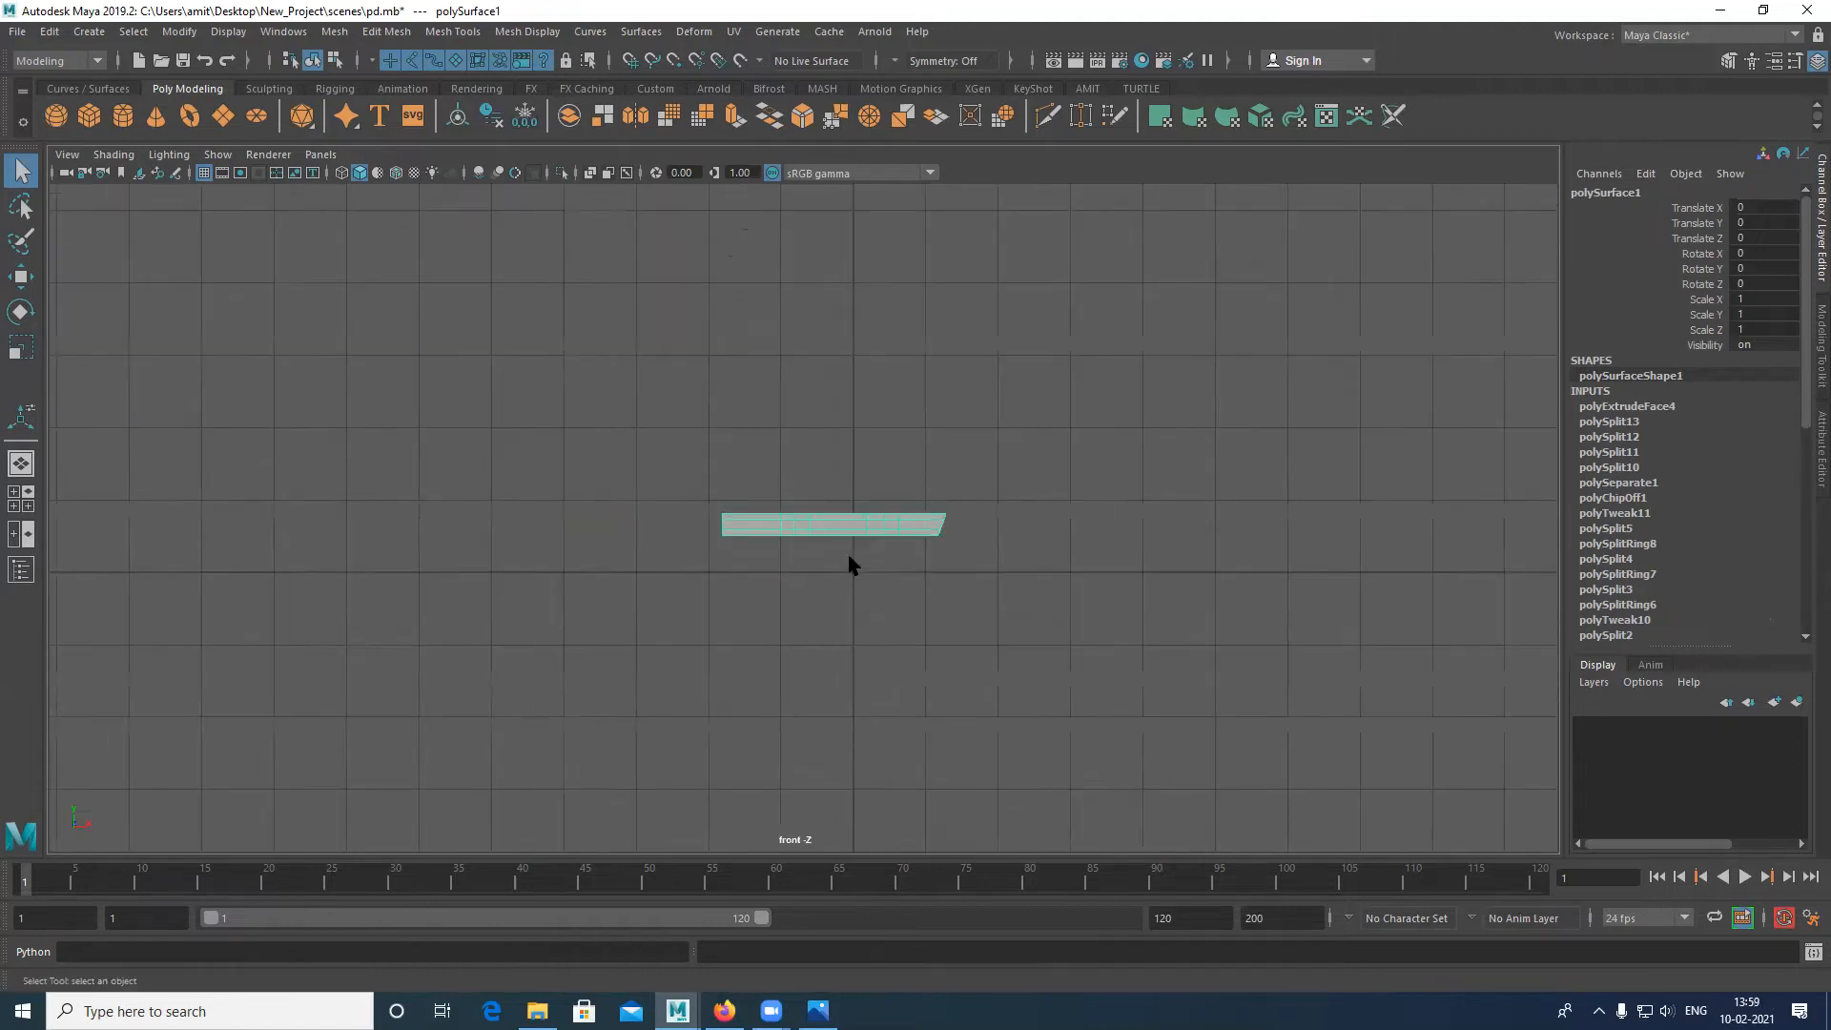
Step: Try to move the horizontal edge loop at the window recess's lower level, working in front wireframe view
scroll(853, 534, "up", 9)
key("4")
scroll(662, 527, "up", 6)
middle_click_drag(662, 527, 731, 541, "alt")
scroll(482, 515, "up", 5)
scroll(464, 527, "up", 2)
scroll(459, 527, "up", 2)
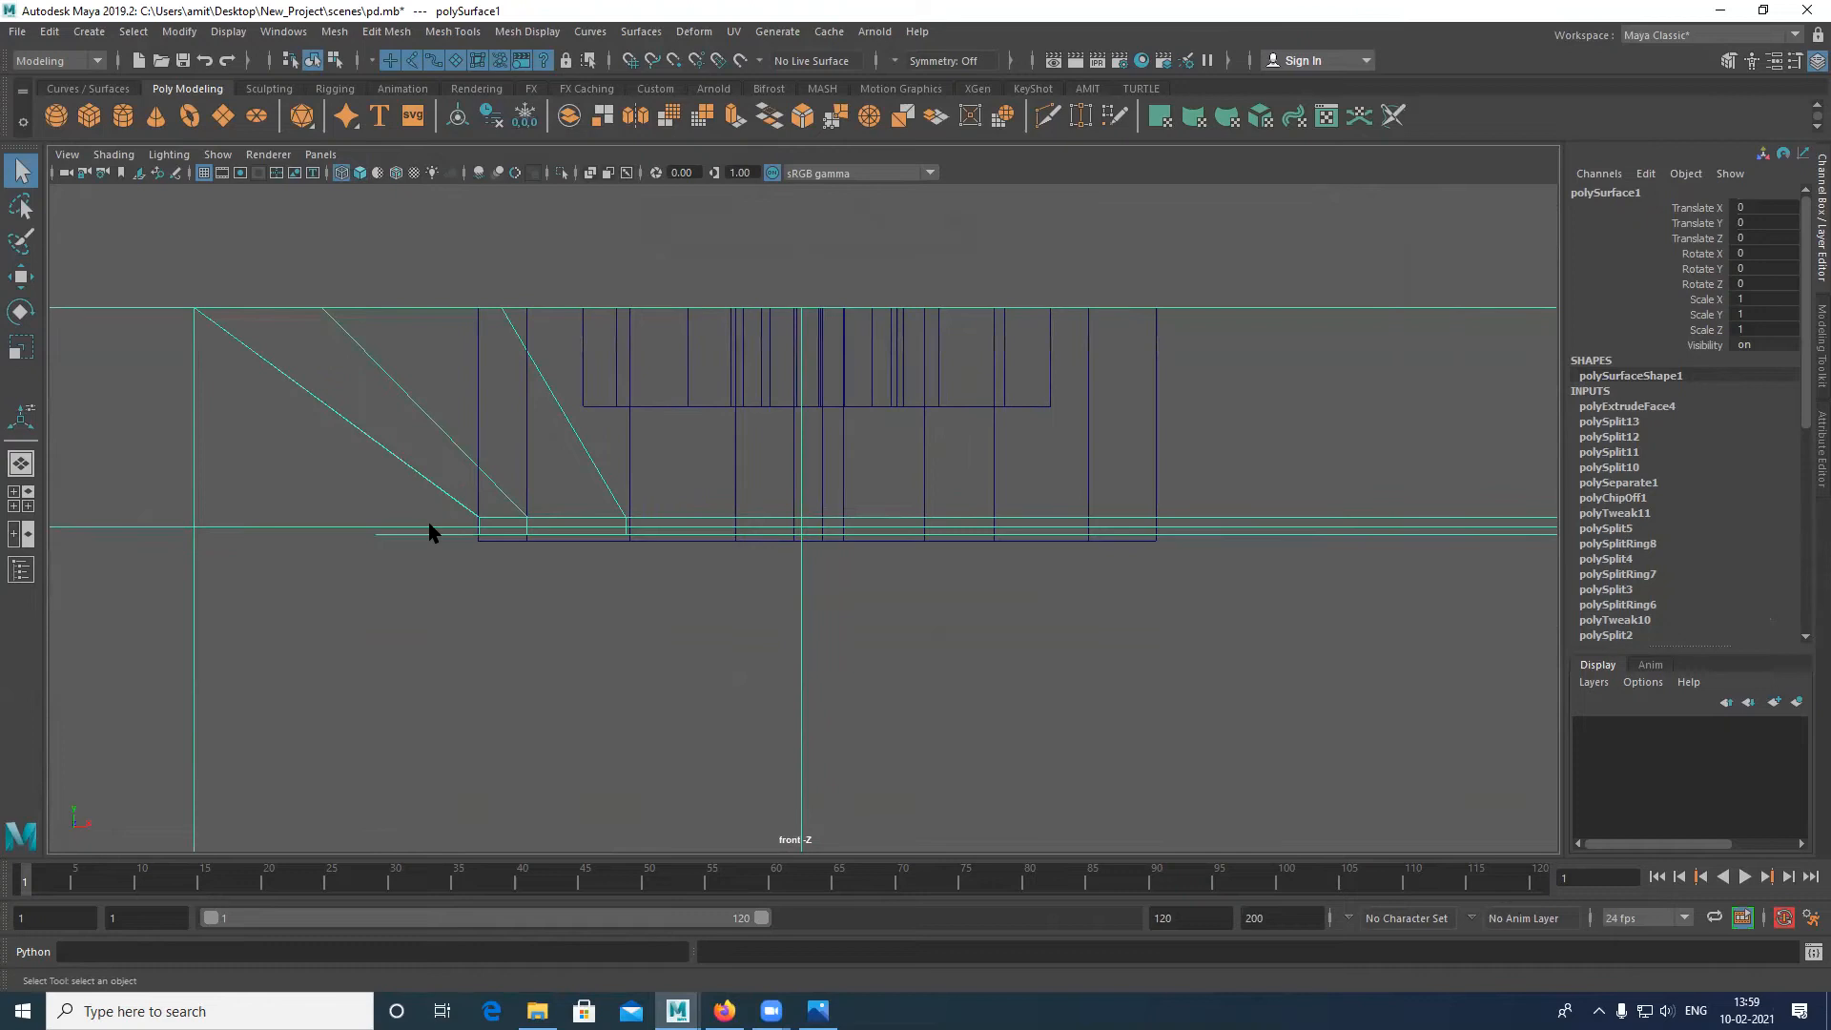
right_click_drag(345, 541, 368, 381)
double_click(343, 527)
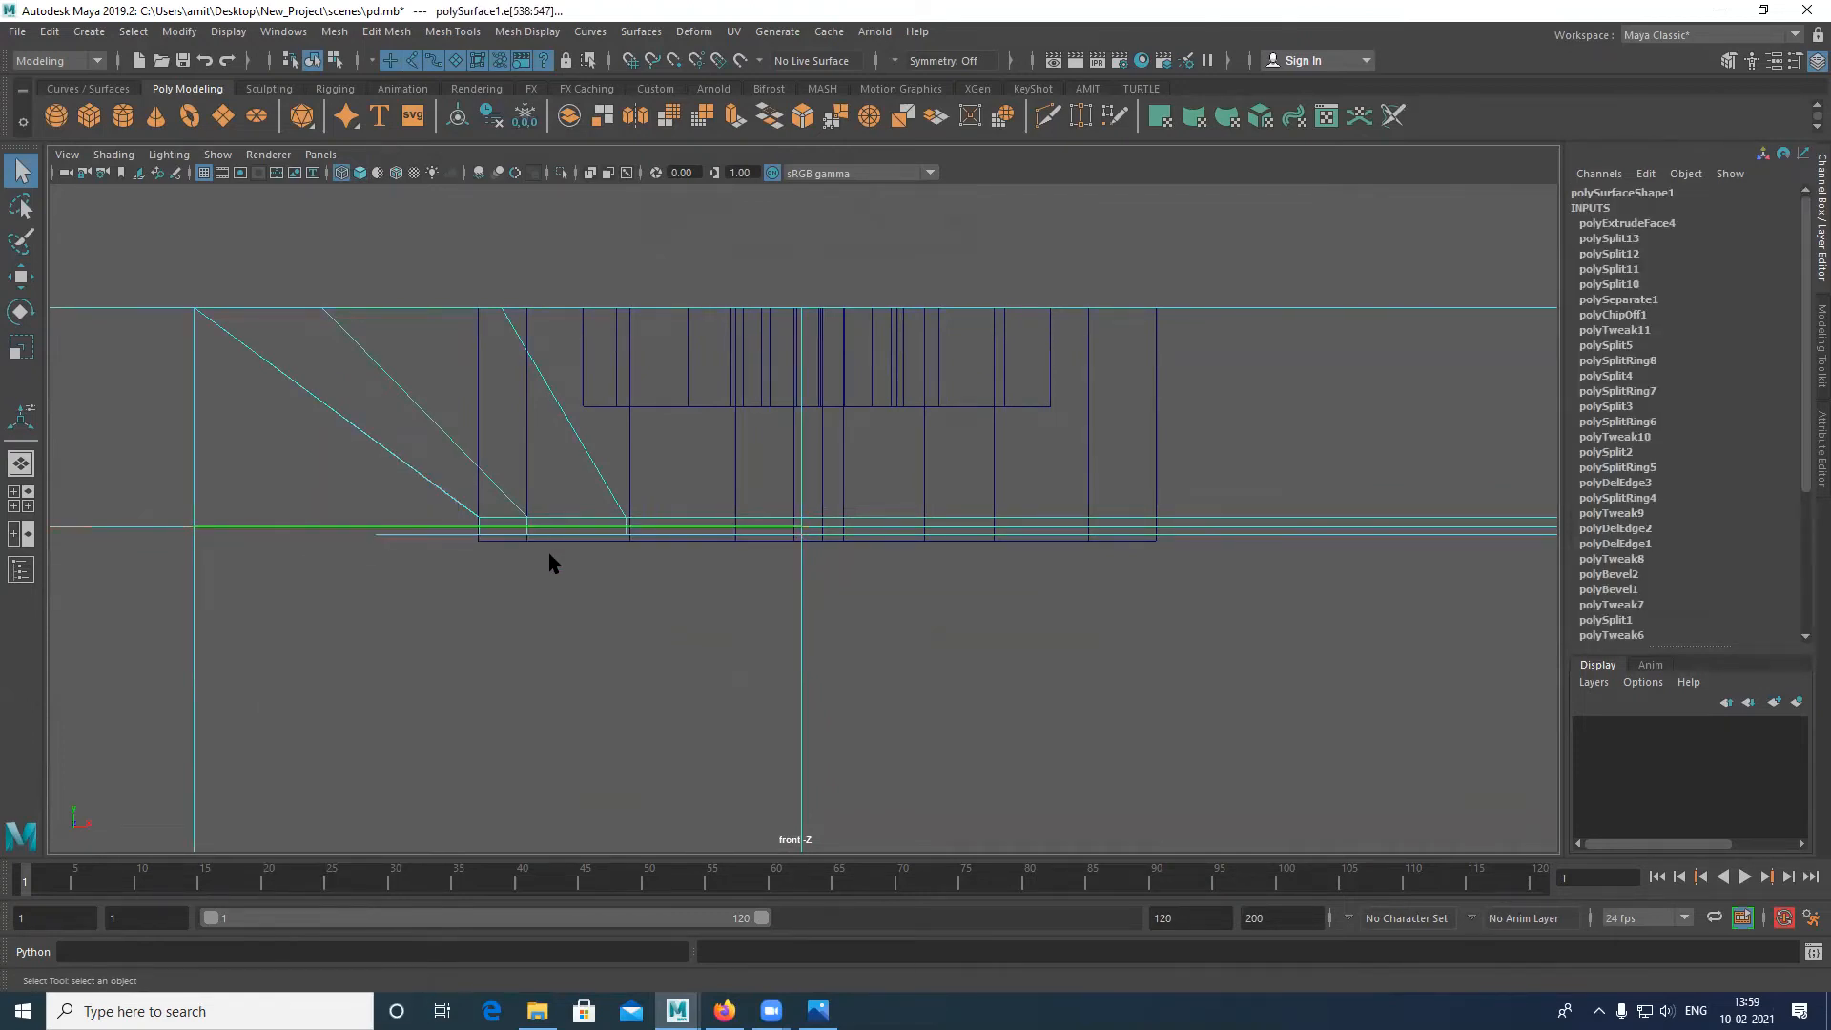
key("w")
key("f")
scroll(888, 553, "up", 8)
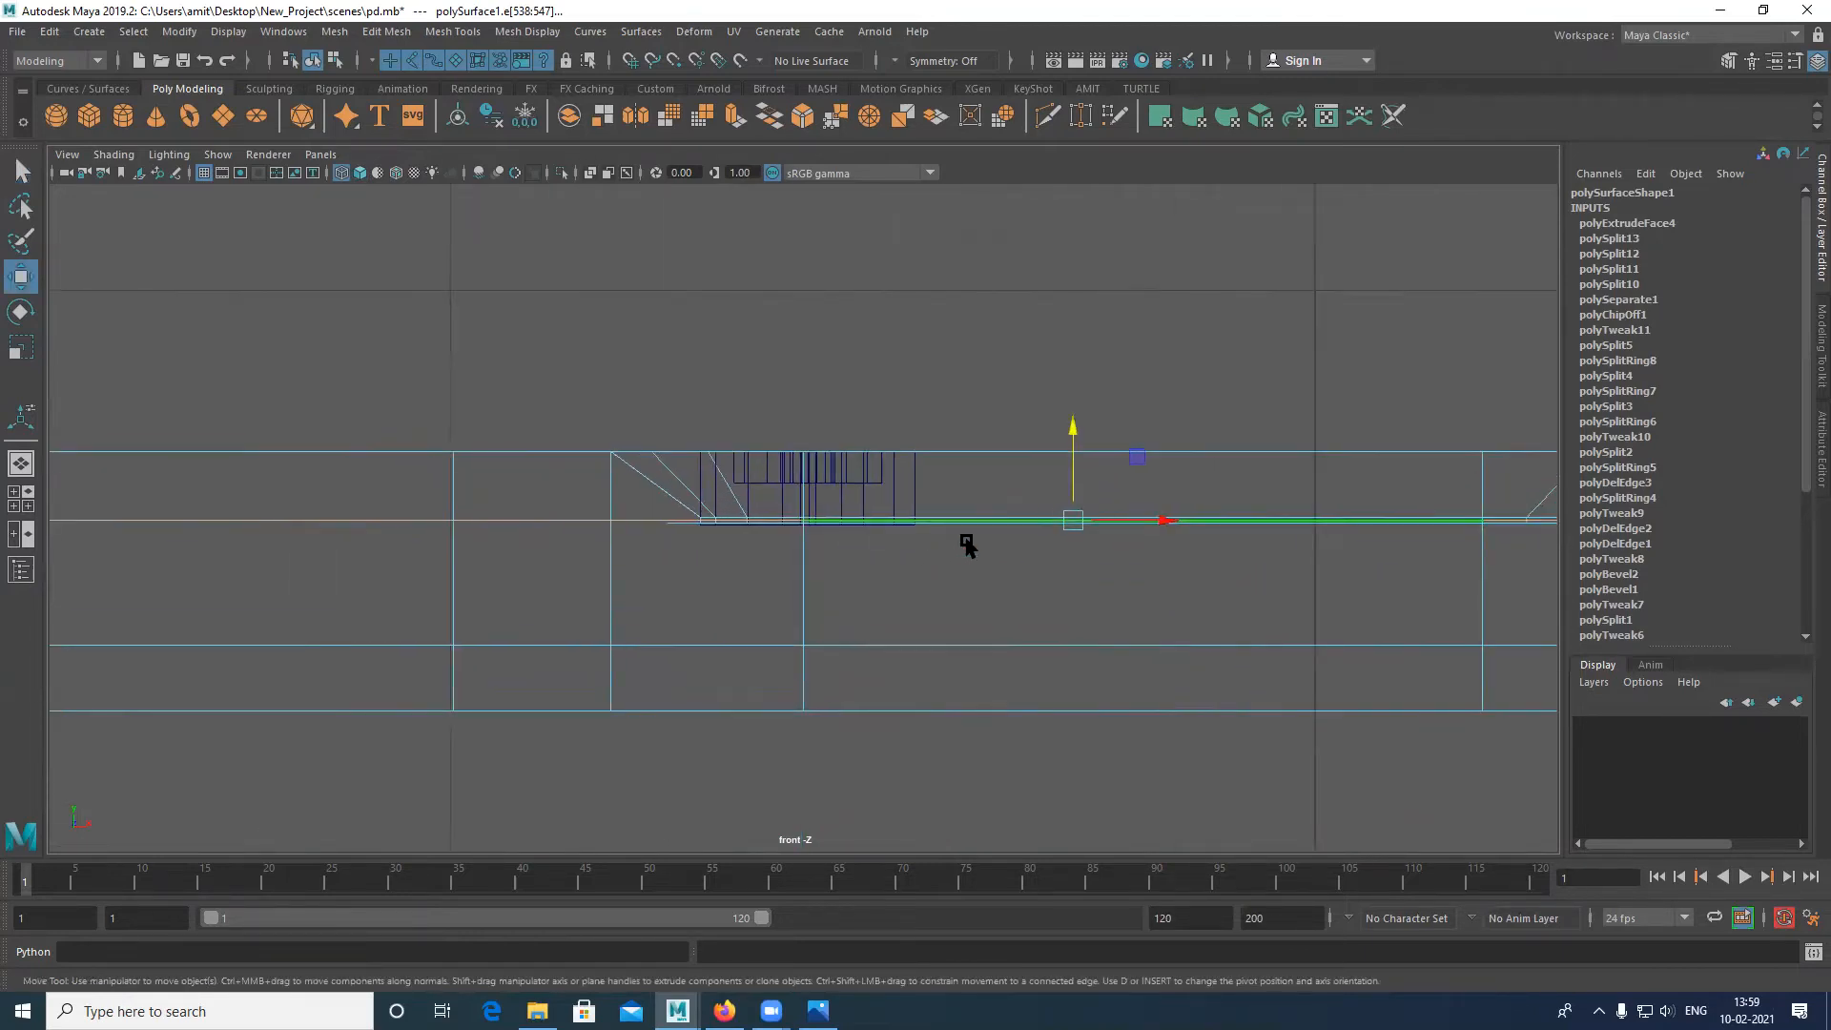
left_click_drag(1219, 442, 1202, 433)
key("ctrl+z")
Step: Examine the body and slider button over the reference image in perspective, ending in shaded display
middle_click_drag(1054, 603, 854, 574, "alt")
middle_click_drag(1310, 663, 1185, 604, "alt")
left_click(799, 633)
scroll(818, 572, "down", 5)
scroll(915, 552, "up", 5)
right_click_drag(1054, 485, 1209, 370)
key("space")
left_click_drag(1153, 560, 1157, 497)
left_click_drag(1157, 497, 720, 584, "alt")
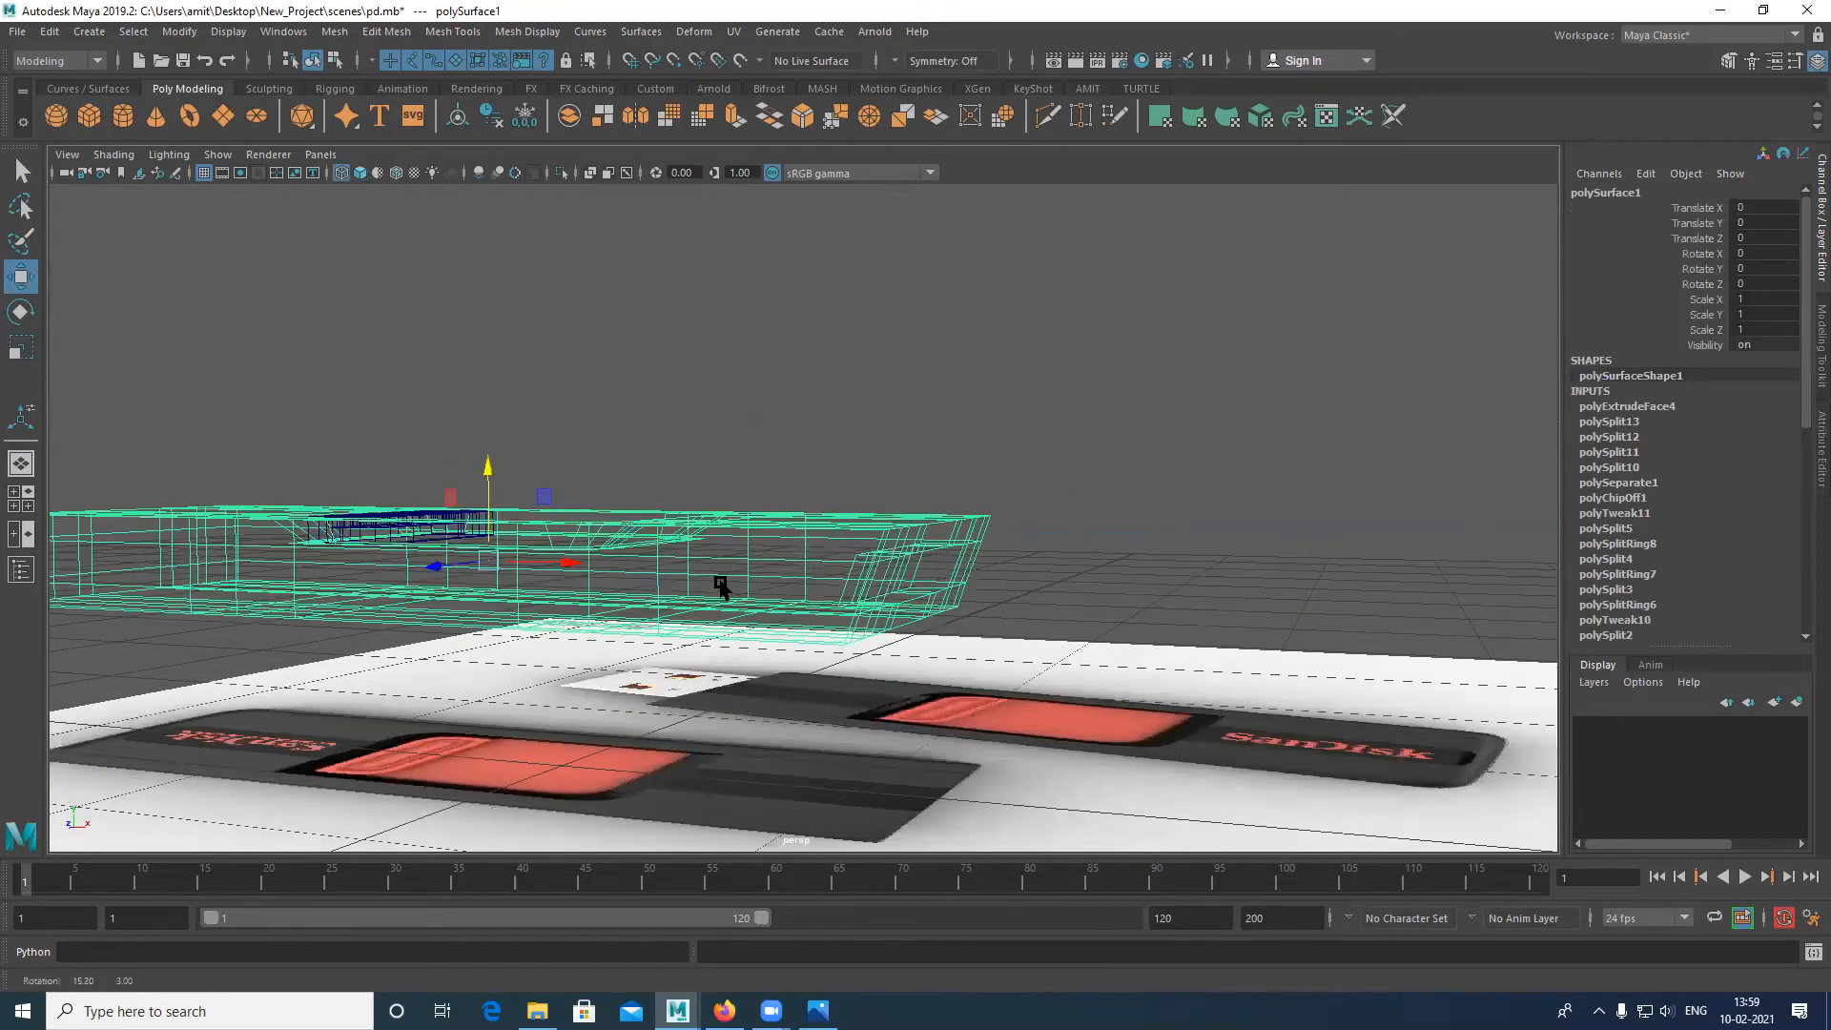
left_click(552, 641)
left_click_drag(552, 641, 1031, 648, "alt")
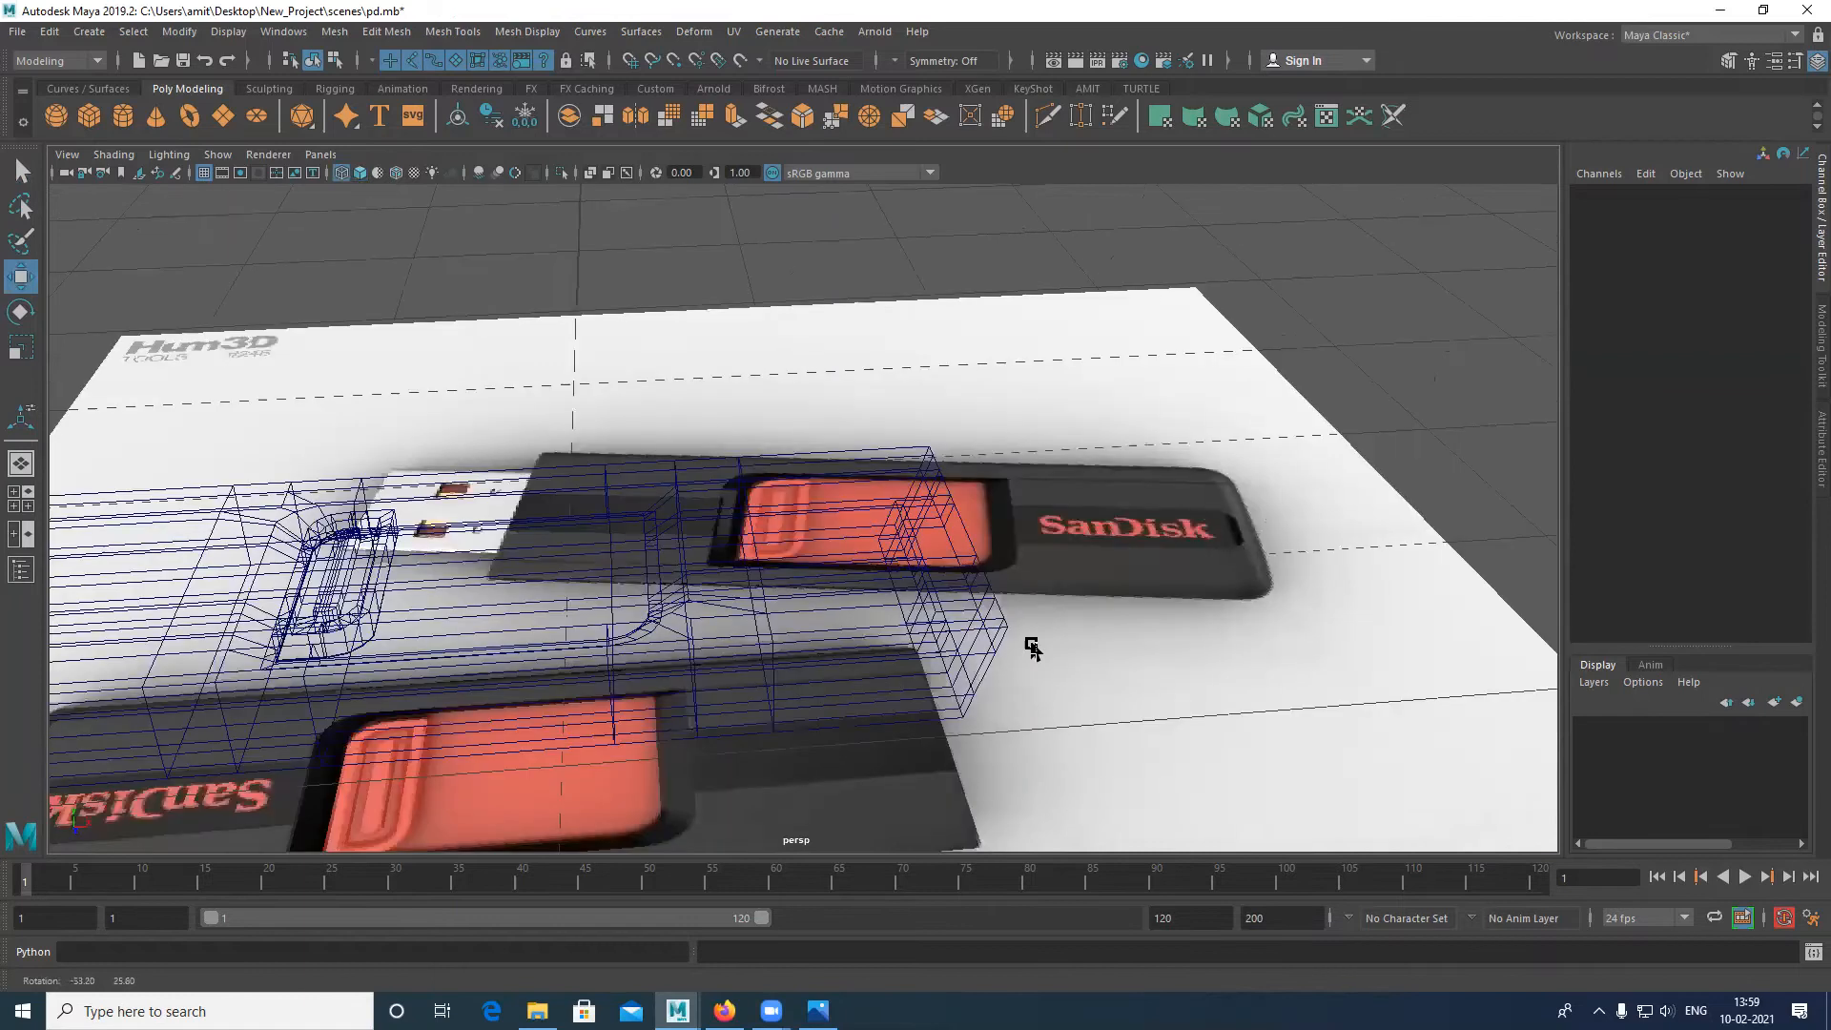
left_click_drag(1031, 425, 976, 349, "alt")
mouse_move(861, 432)
left_mouse_down("alt")
mouse_move(703, 601)
mouse_move(724, 591)
left_mouse_up("alt")
key("5")
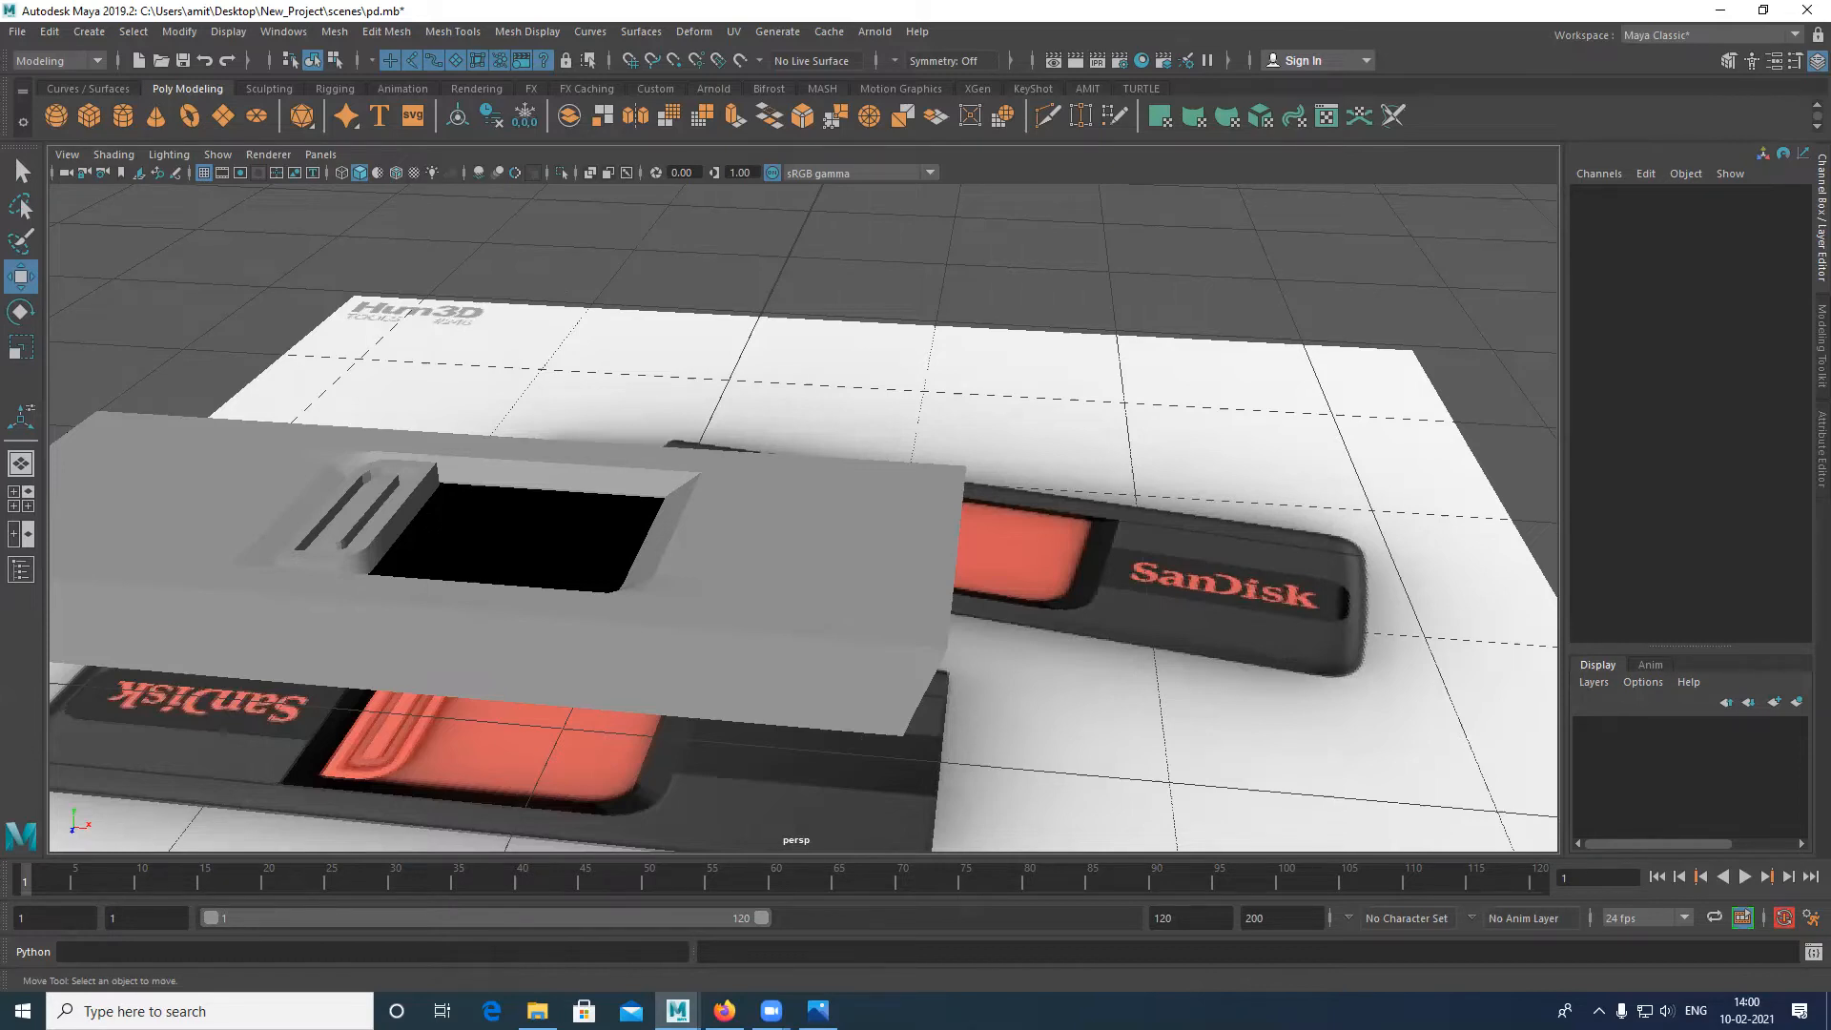
Step: Isolate the slider button and frame it closely in the perspective view
left_click(410, 513)
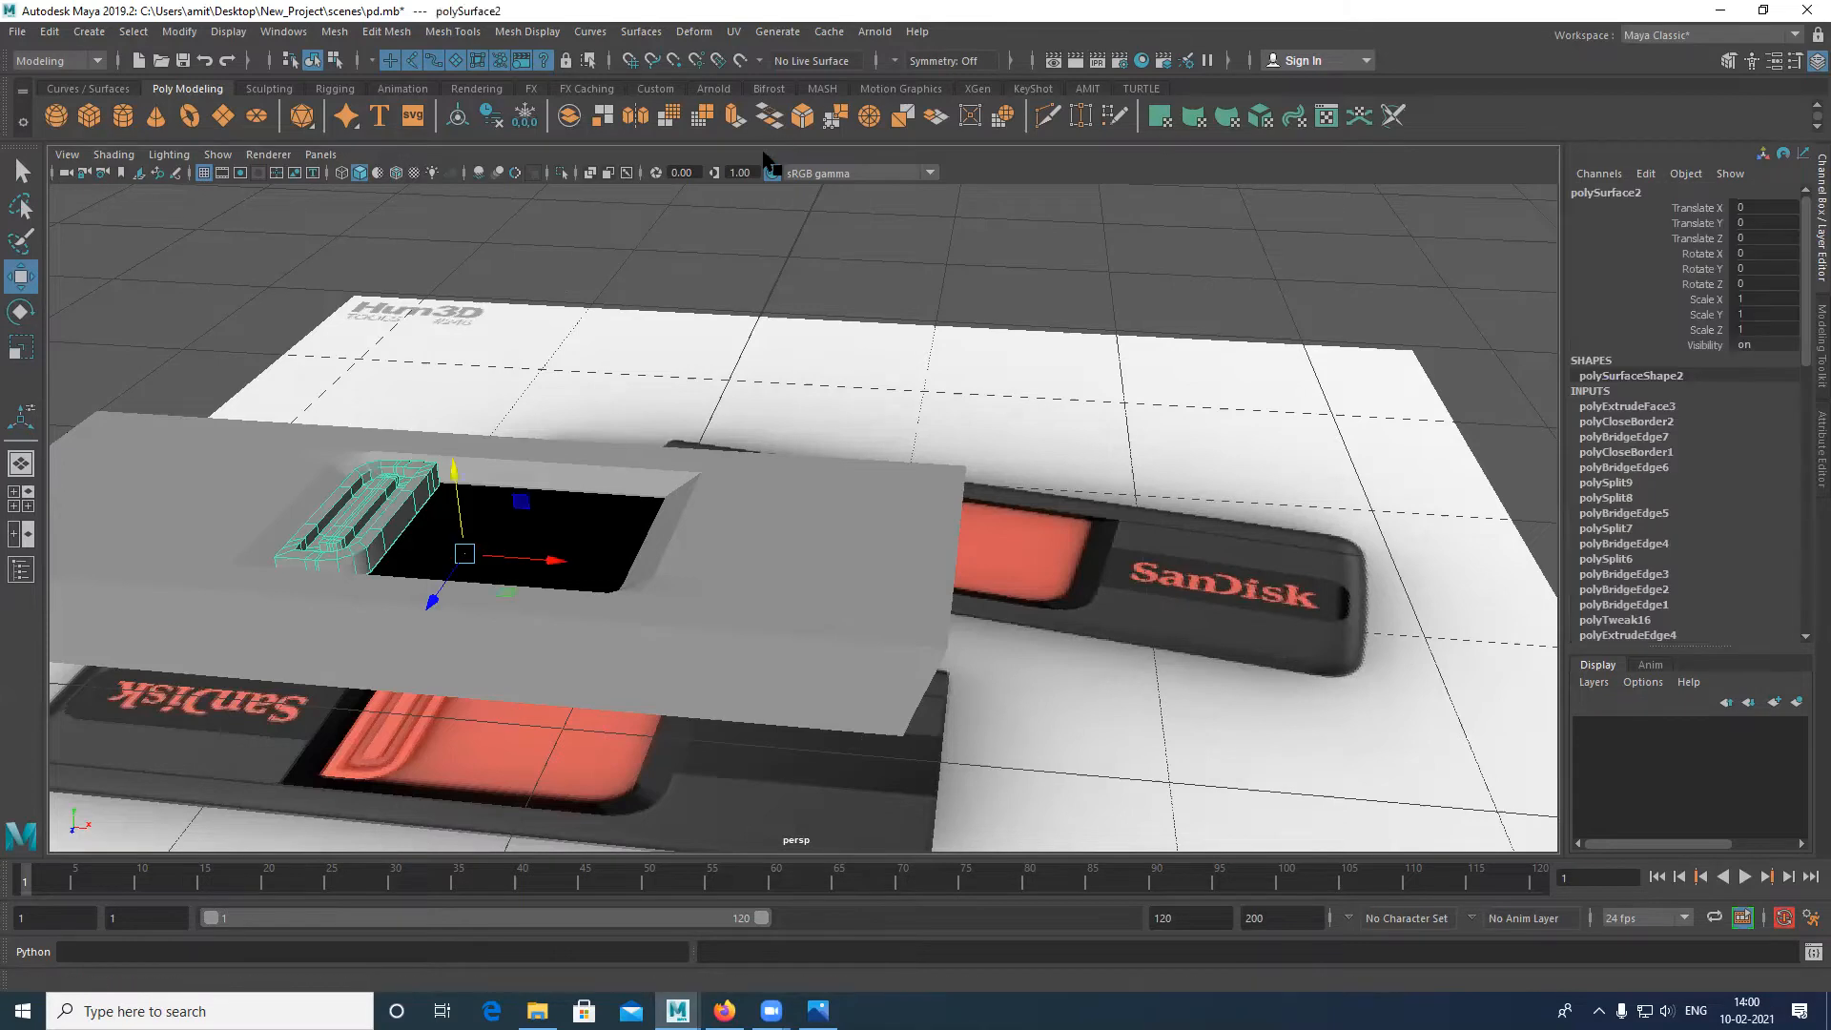
left_click(564, 172)
key("space")
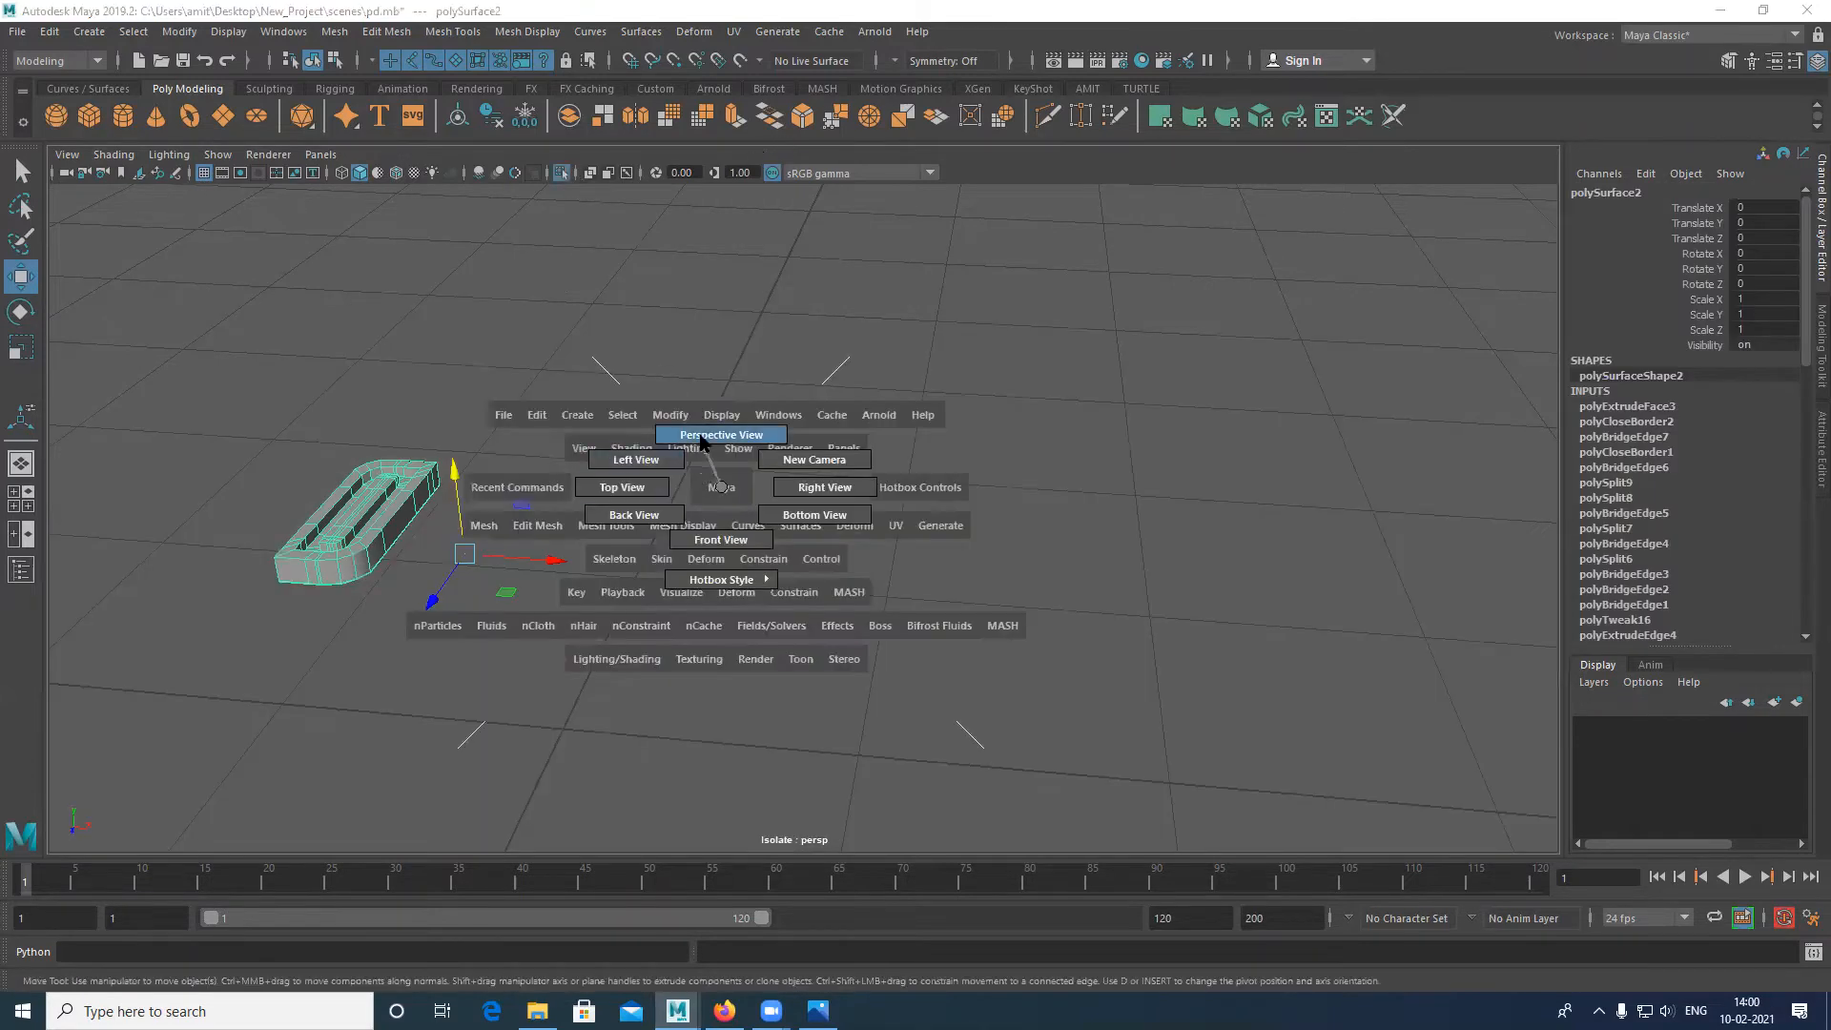
scroll(884, 512, "down", 4)
scroll(520, 577, "up", 5)
middle_click_drag(654, 609, 740, 581, "alt")
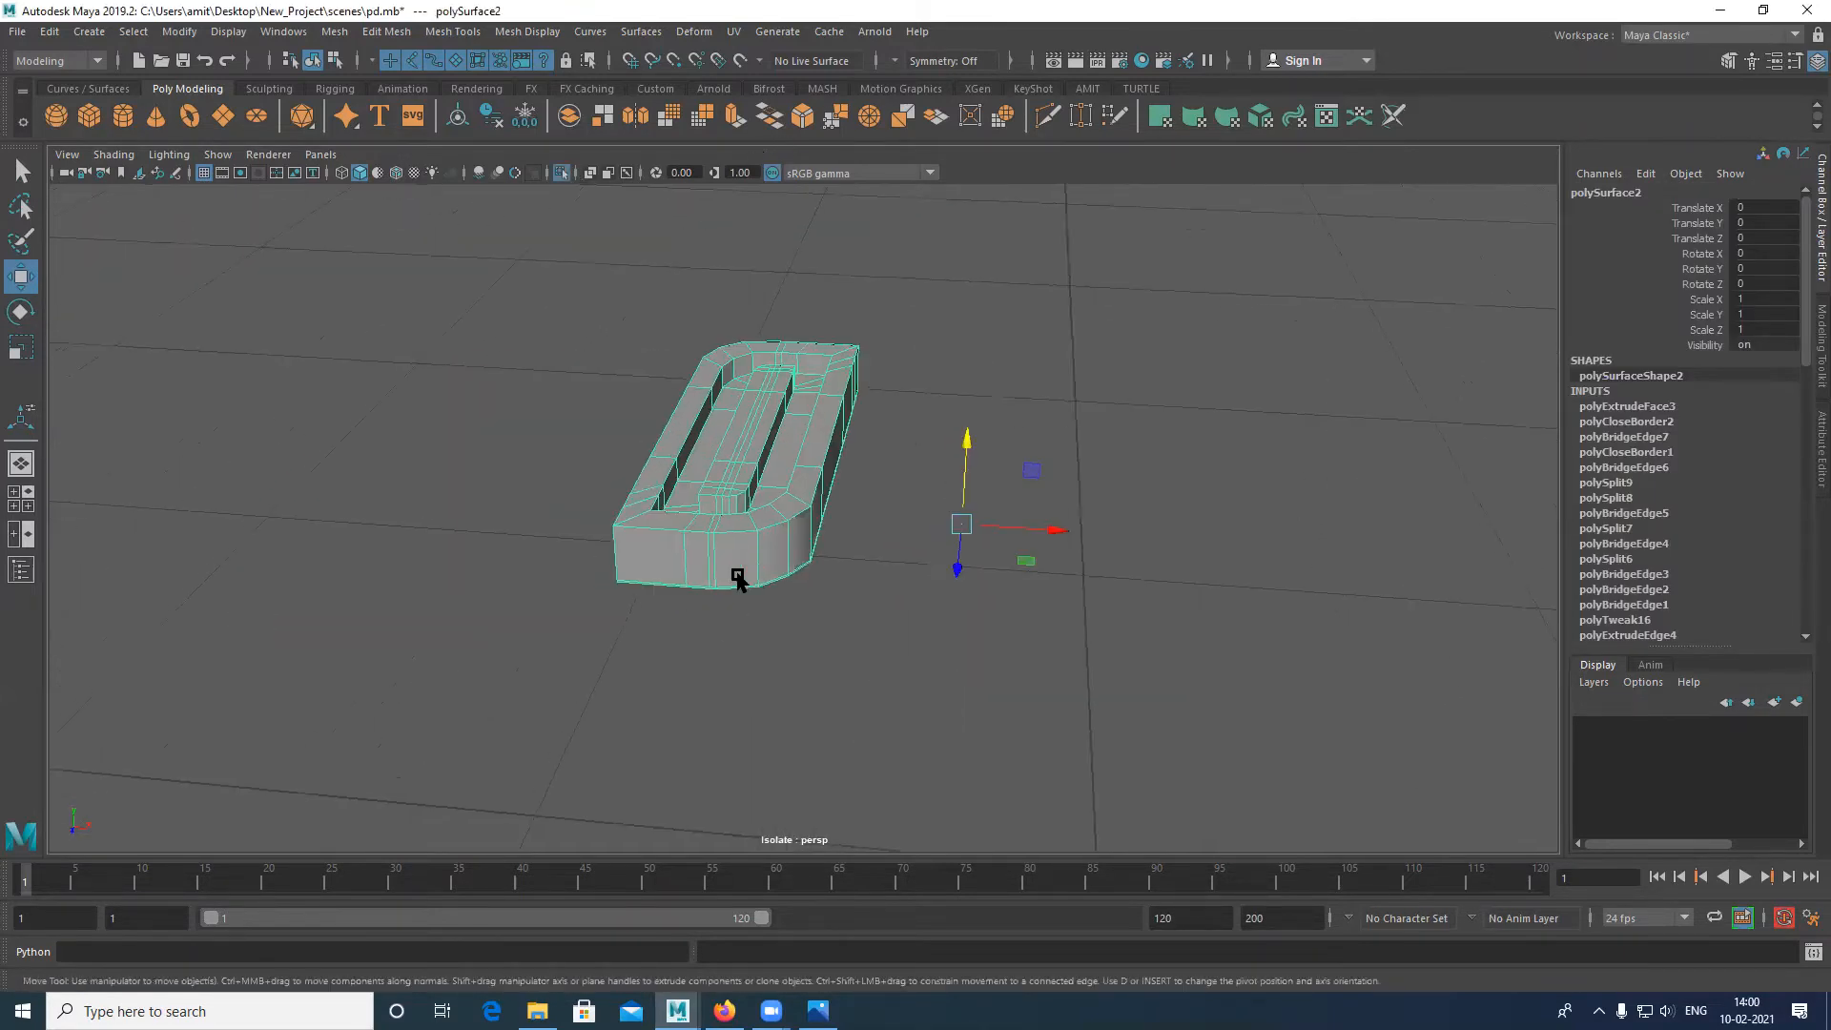
scroll(740, 580, "up", 5)
Step: Extrude the slider button's bottom border edges outward with a uniform scale of about 1.81 to form a flat plate
right_click_drag(737, 652, 737, 580)
left_click(733, 652)
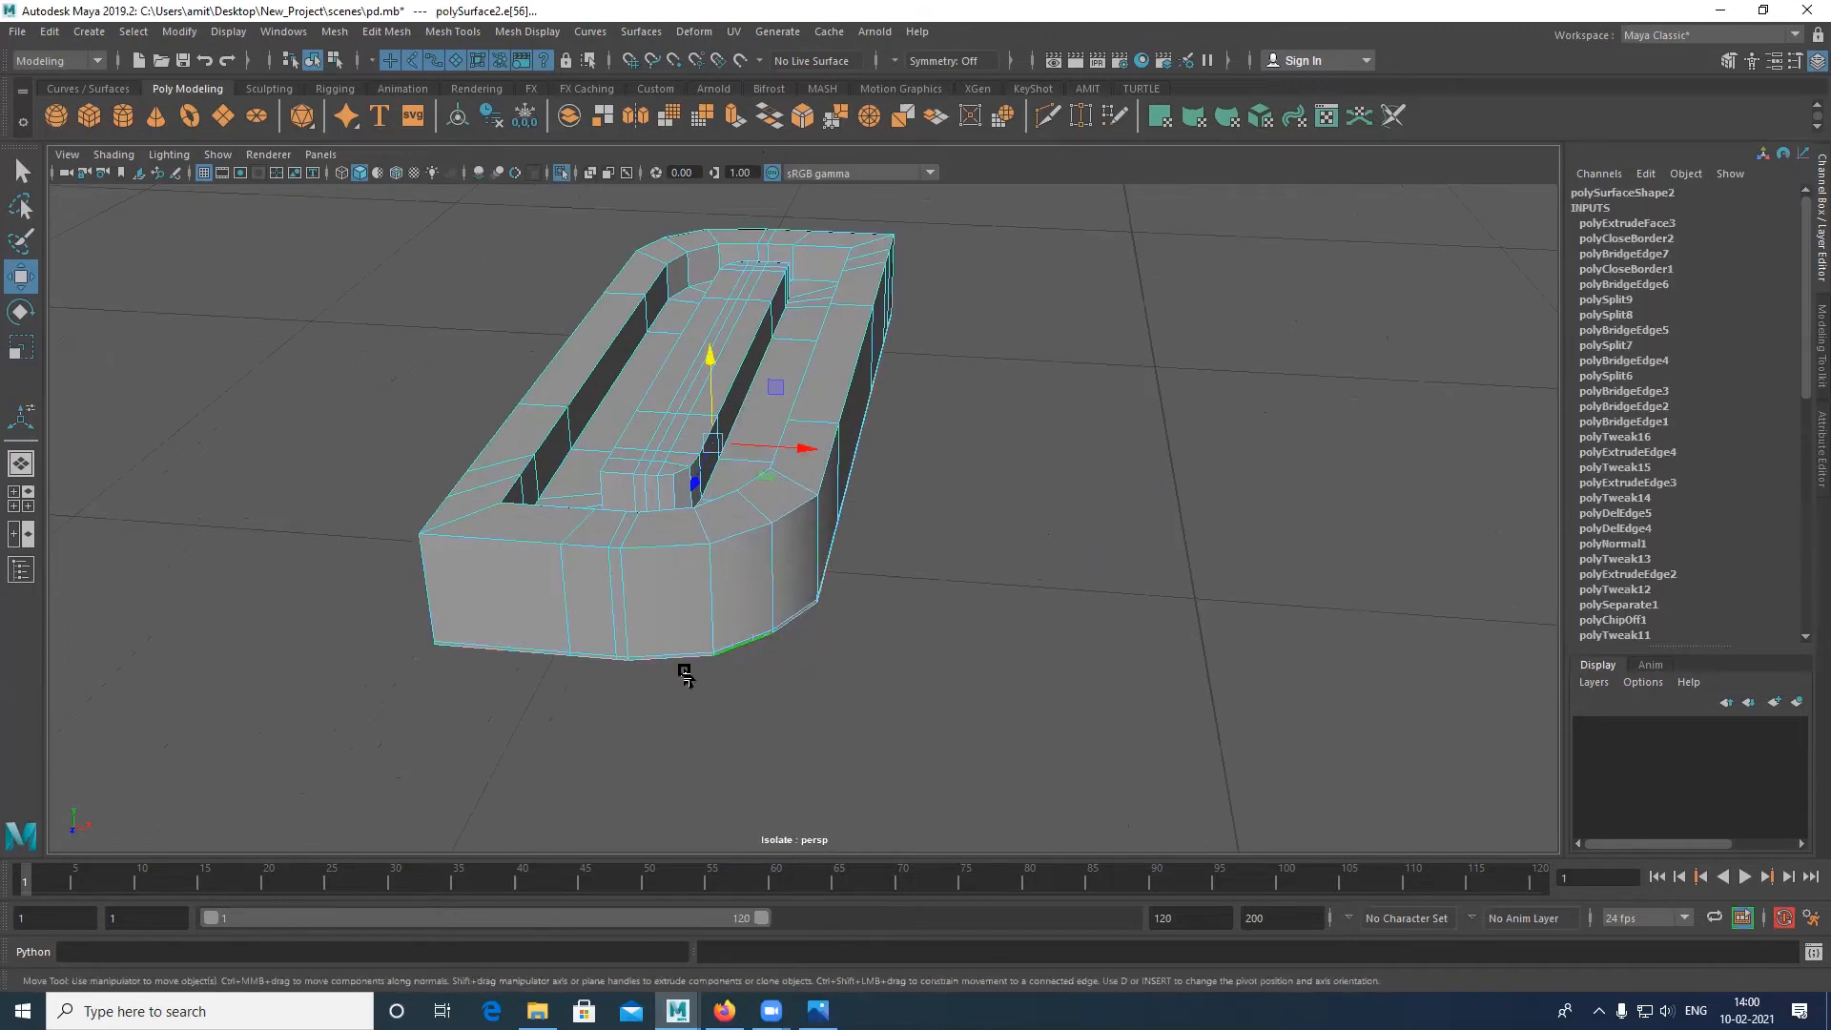
key("r")
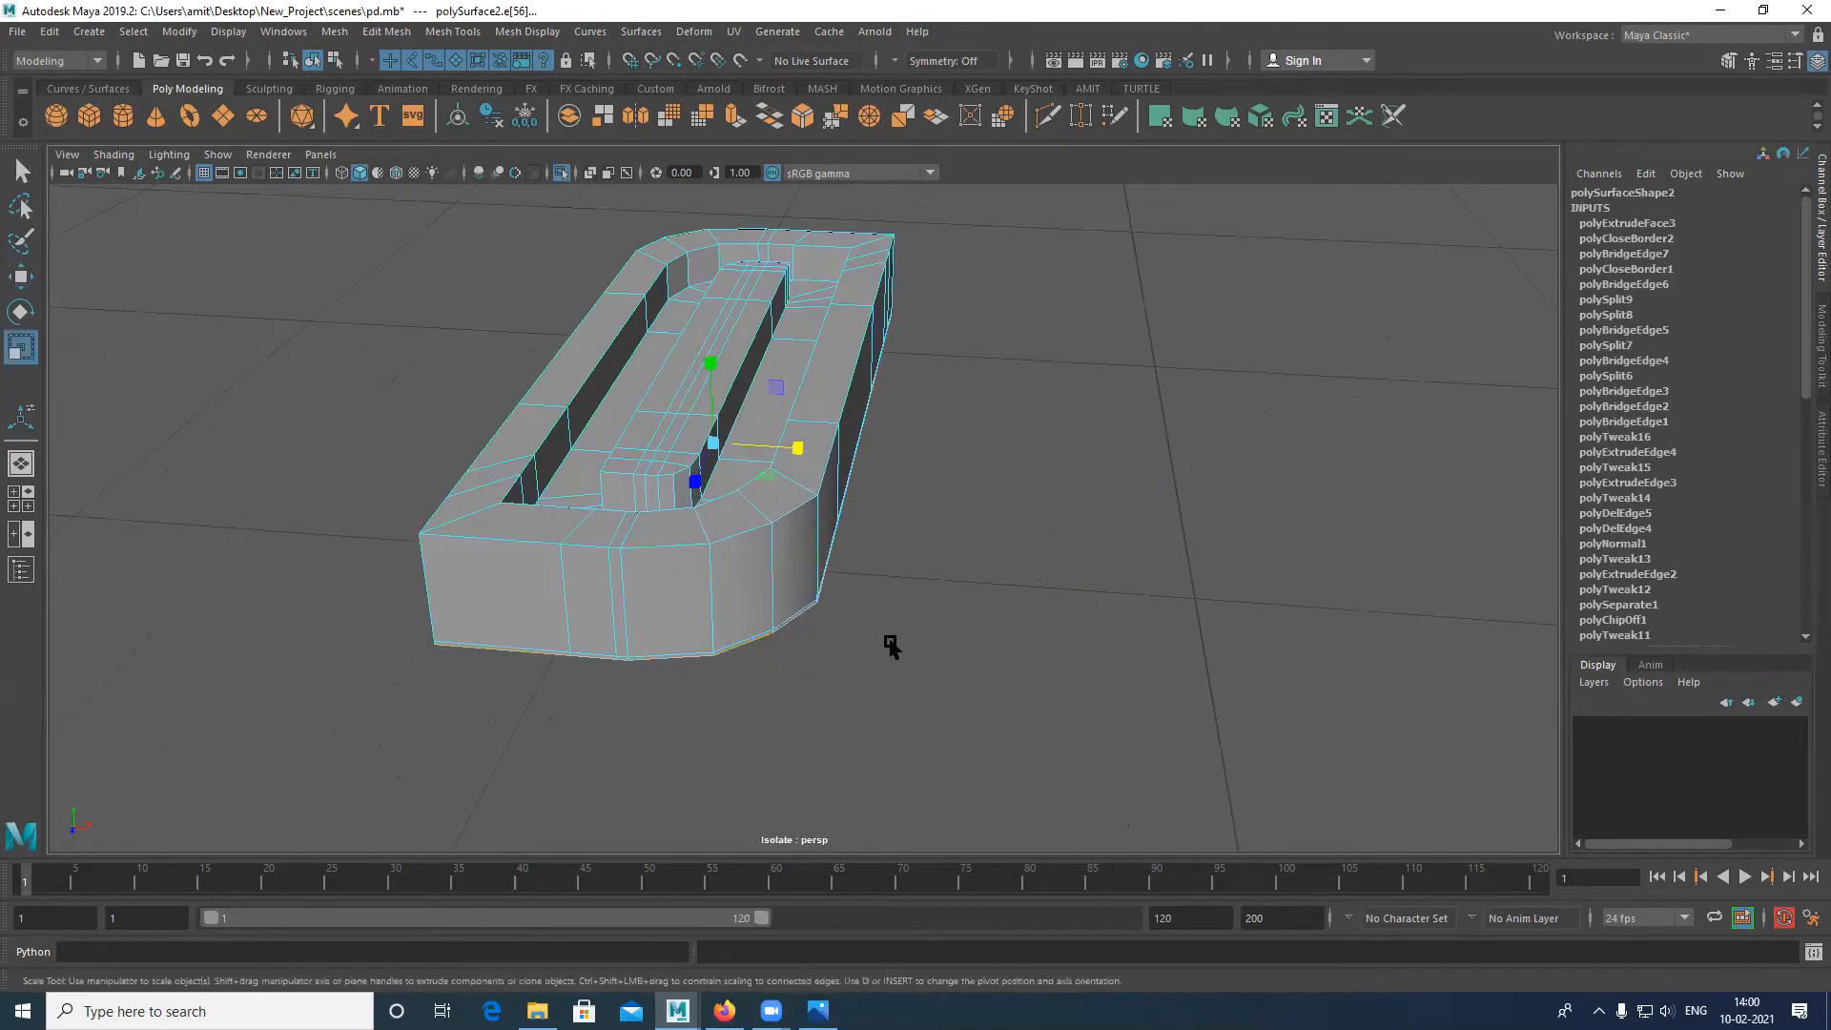
left_click_drag(716, 443, 1045, 467, "shift")
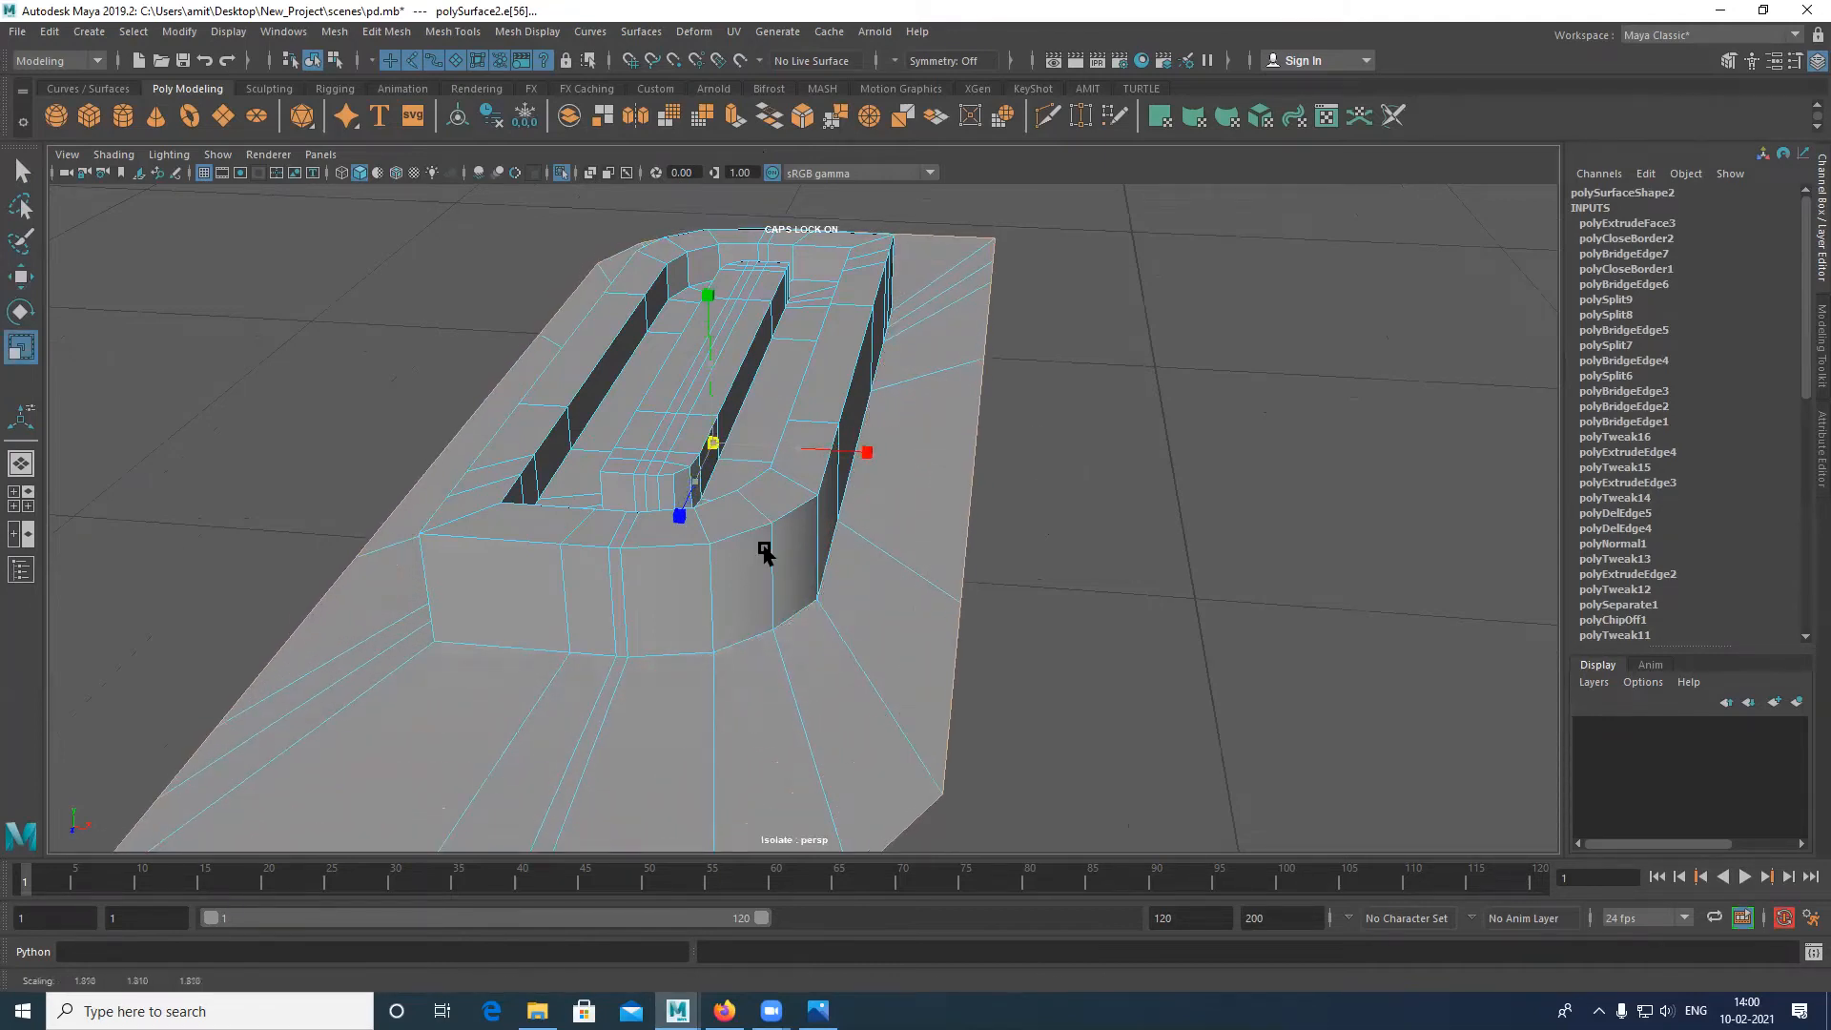
Step: In the top view, scale the plate's vertices along Z so its two central crosswise rows line up with the button's rows
left_click_drag(1014, 610, 715, 652, "alt")
key("space")
scroll(757, 538, "down", 9)
scroll(808, 568, "up", 8)
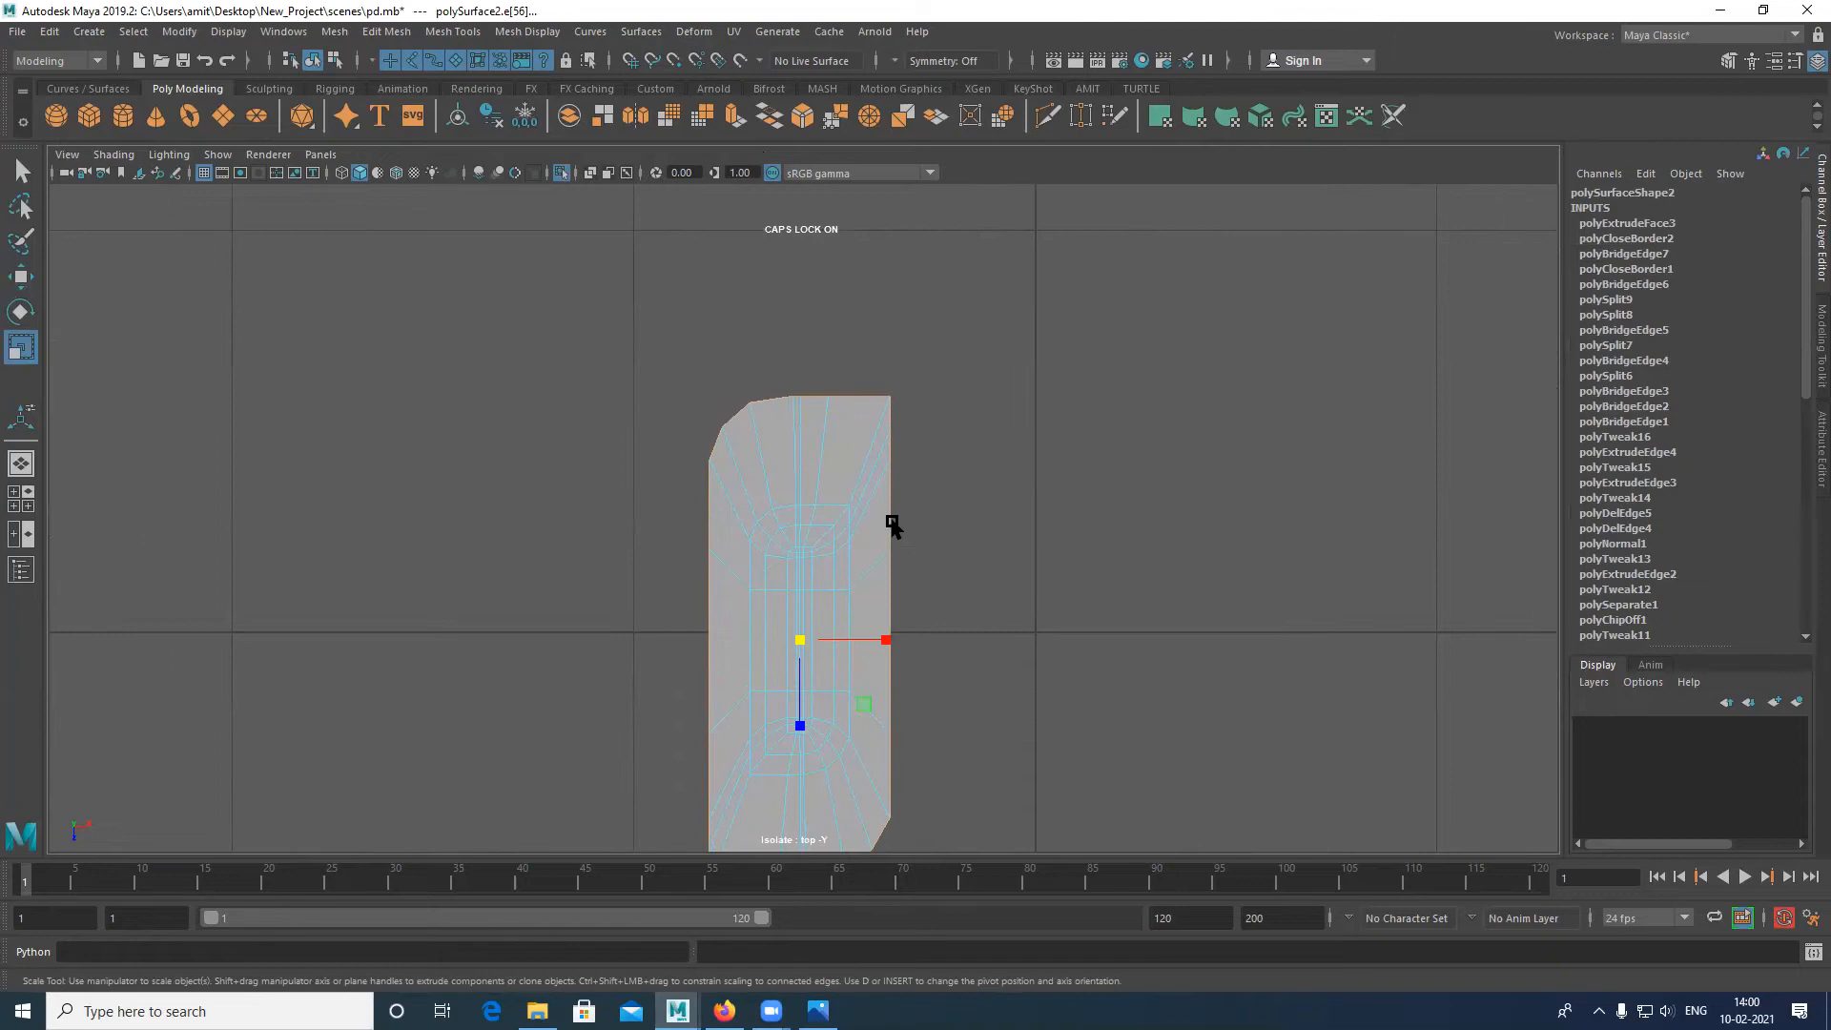
middle_click_drag(891, 524, 871, 550, "alt")
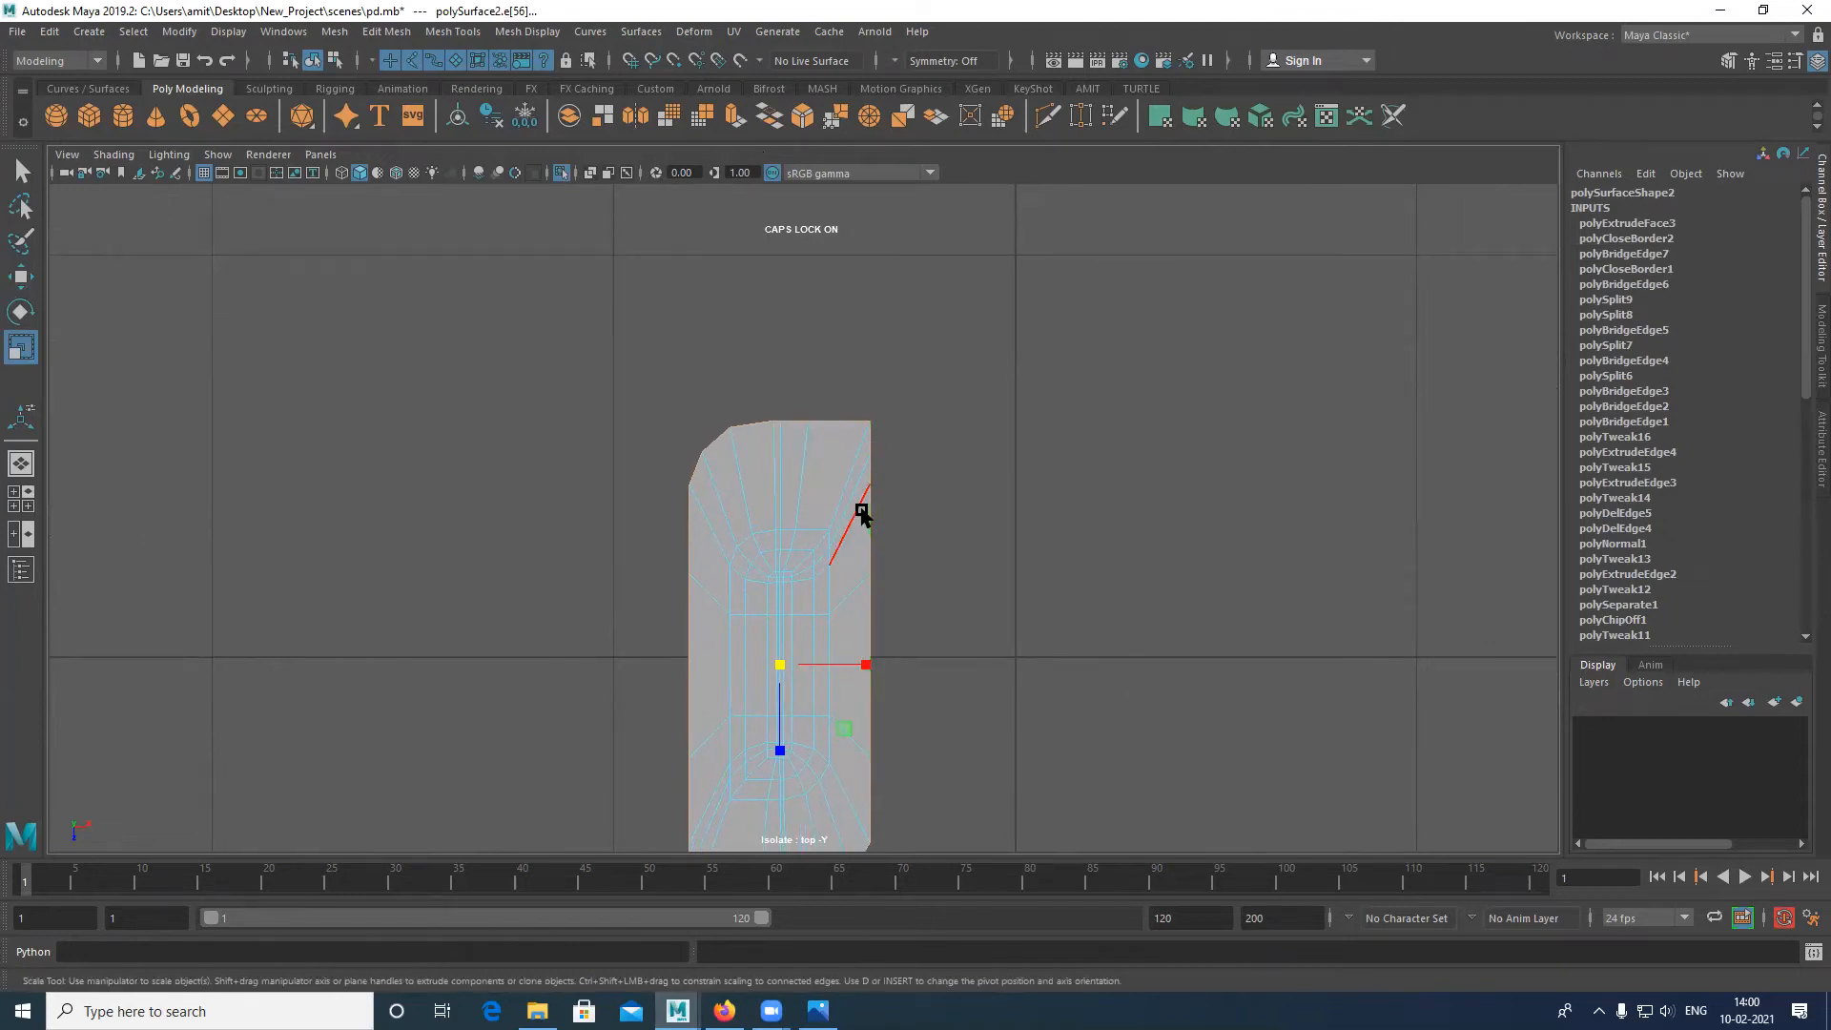
middle_click_drag(878, 595, 856, 527, "alt")
right_click_drag(855, 526, 753, 481)
left_click_drag(844, 478, 865, 744)
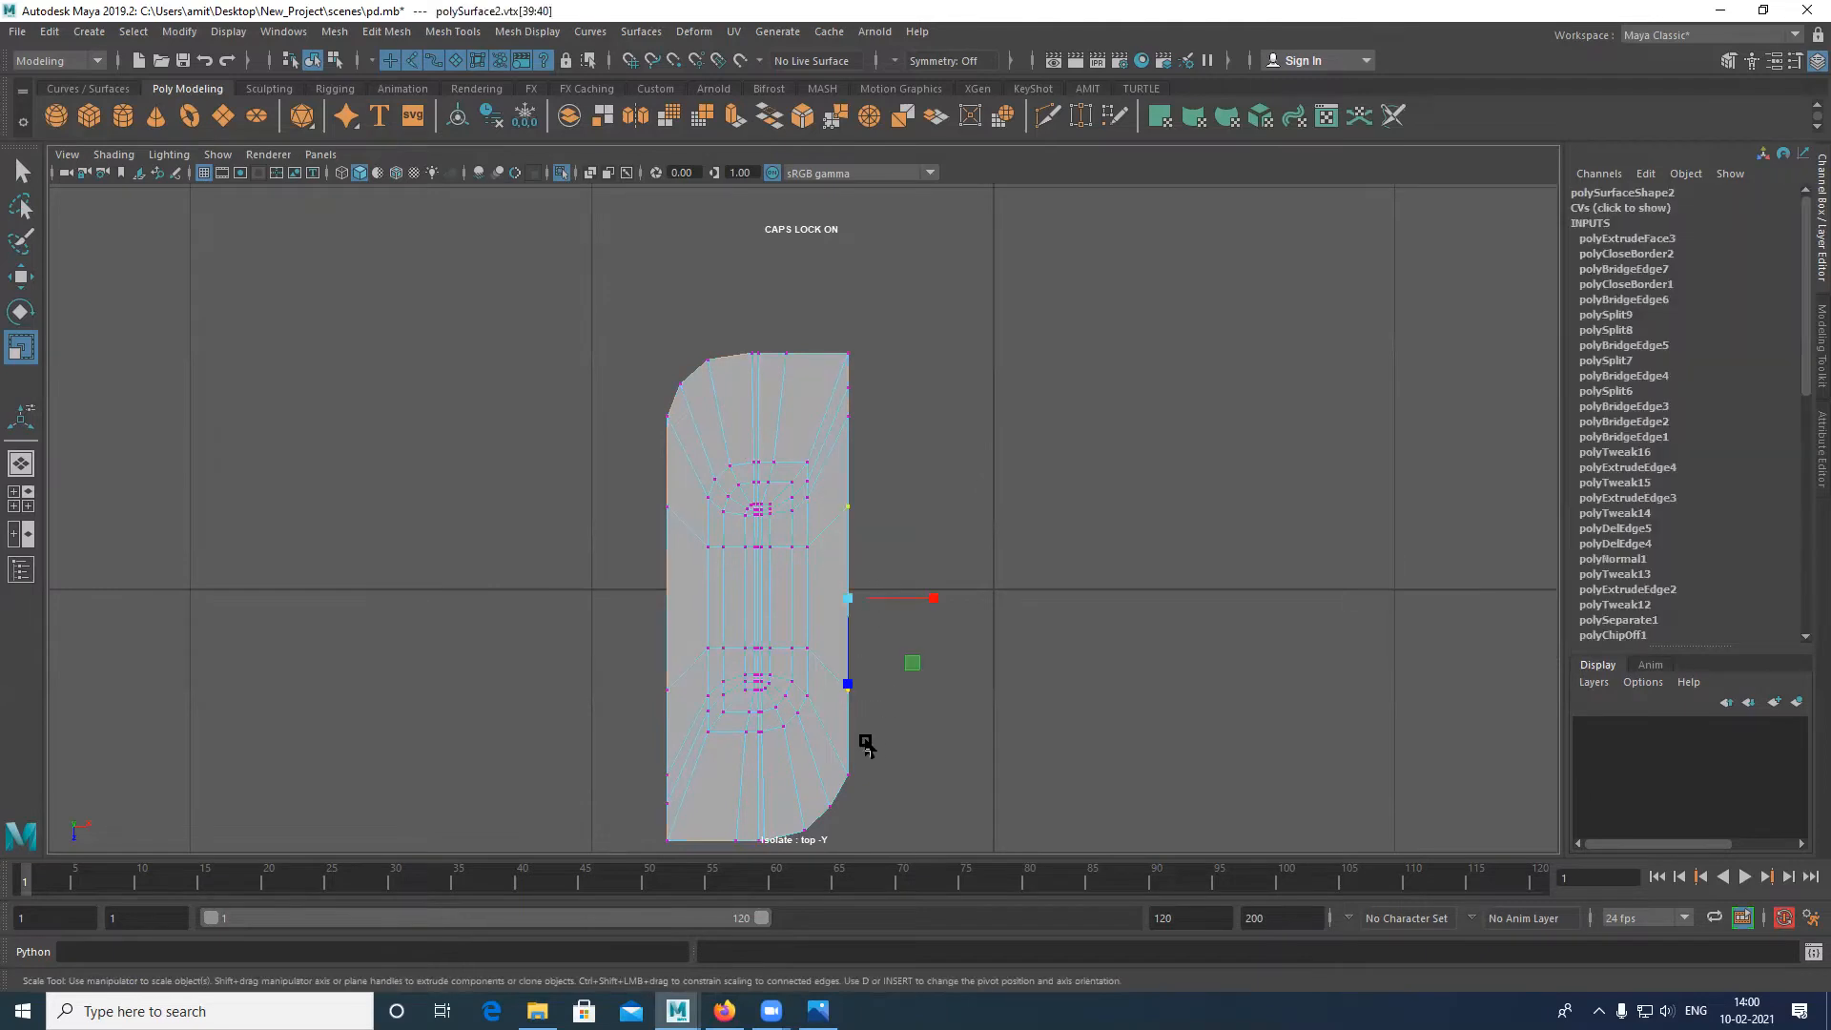
left_click_drag(851, 680, 849, 640)
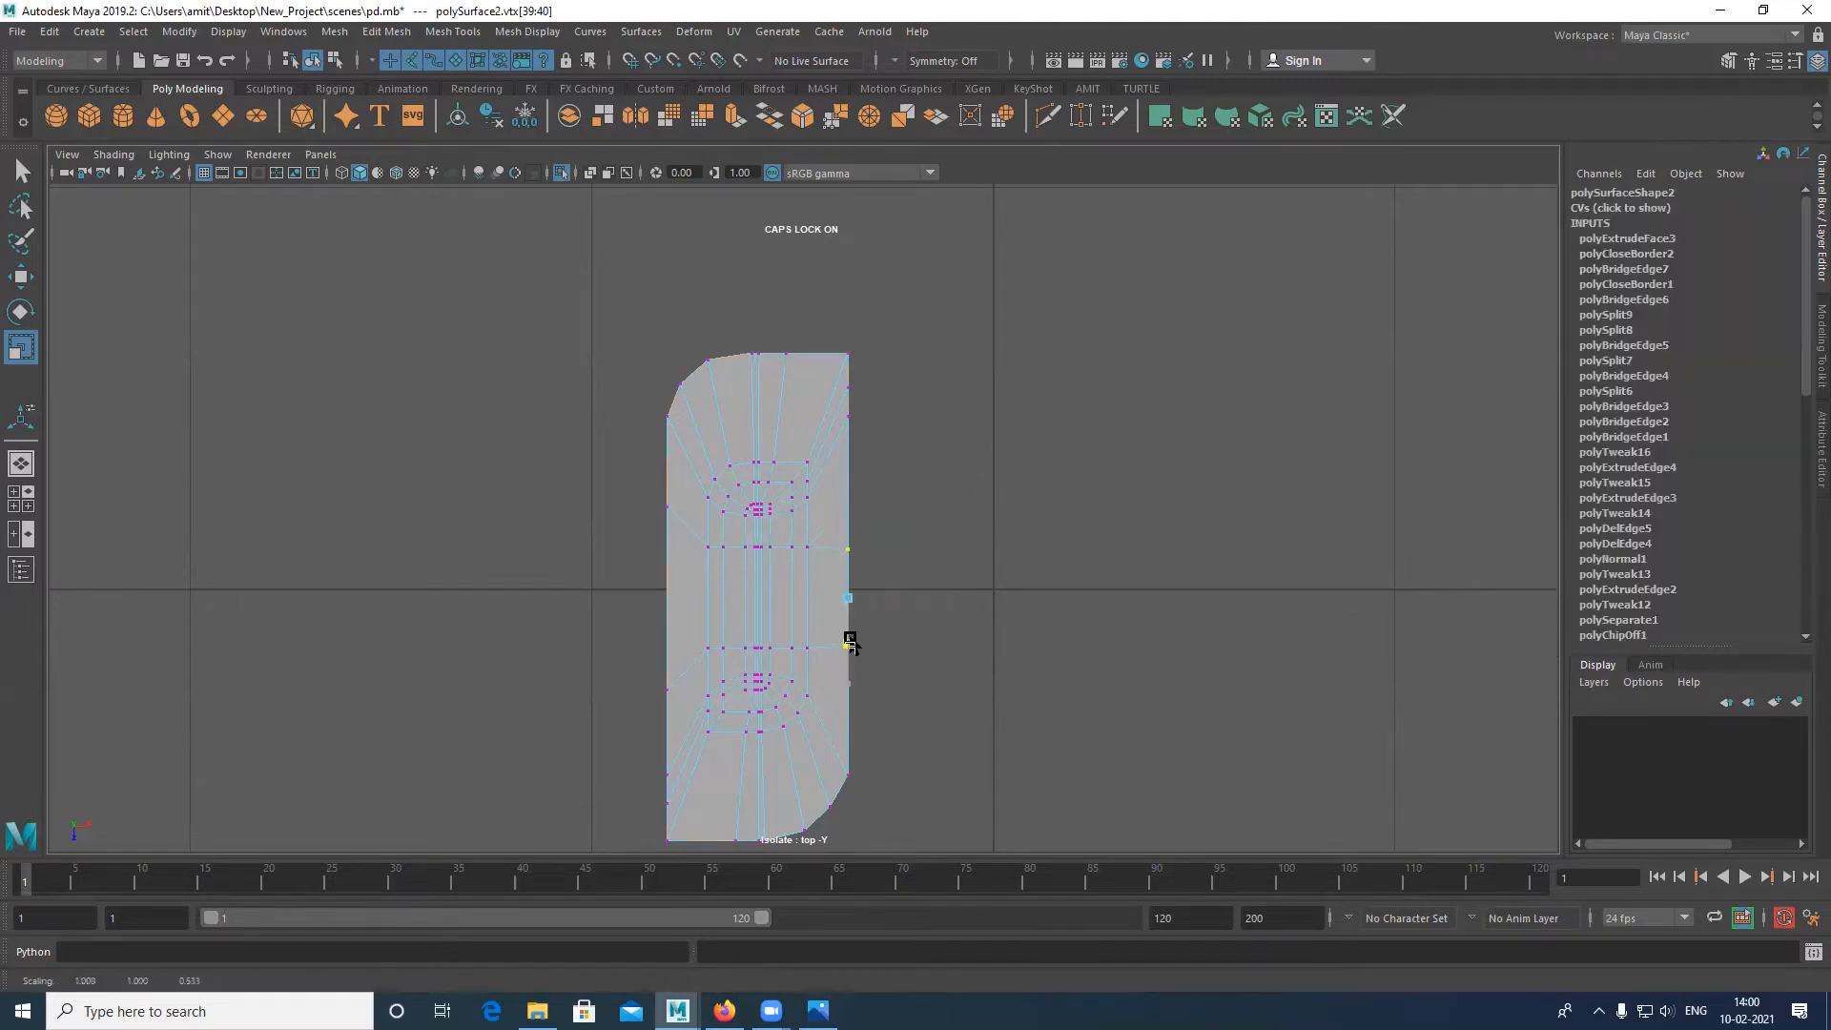
left_click_drag(577, 480, 663, 664)
key("ctrl+z")
left_click_drag(613, 533, 953, 585)
left_click_drag(613, 626, 947, 669)
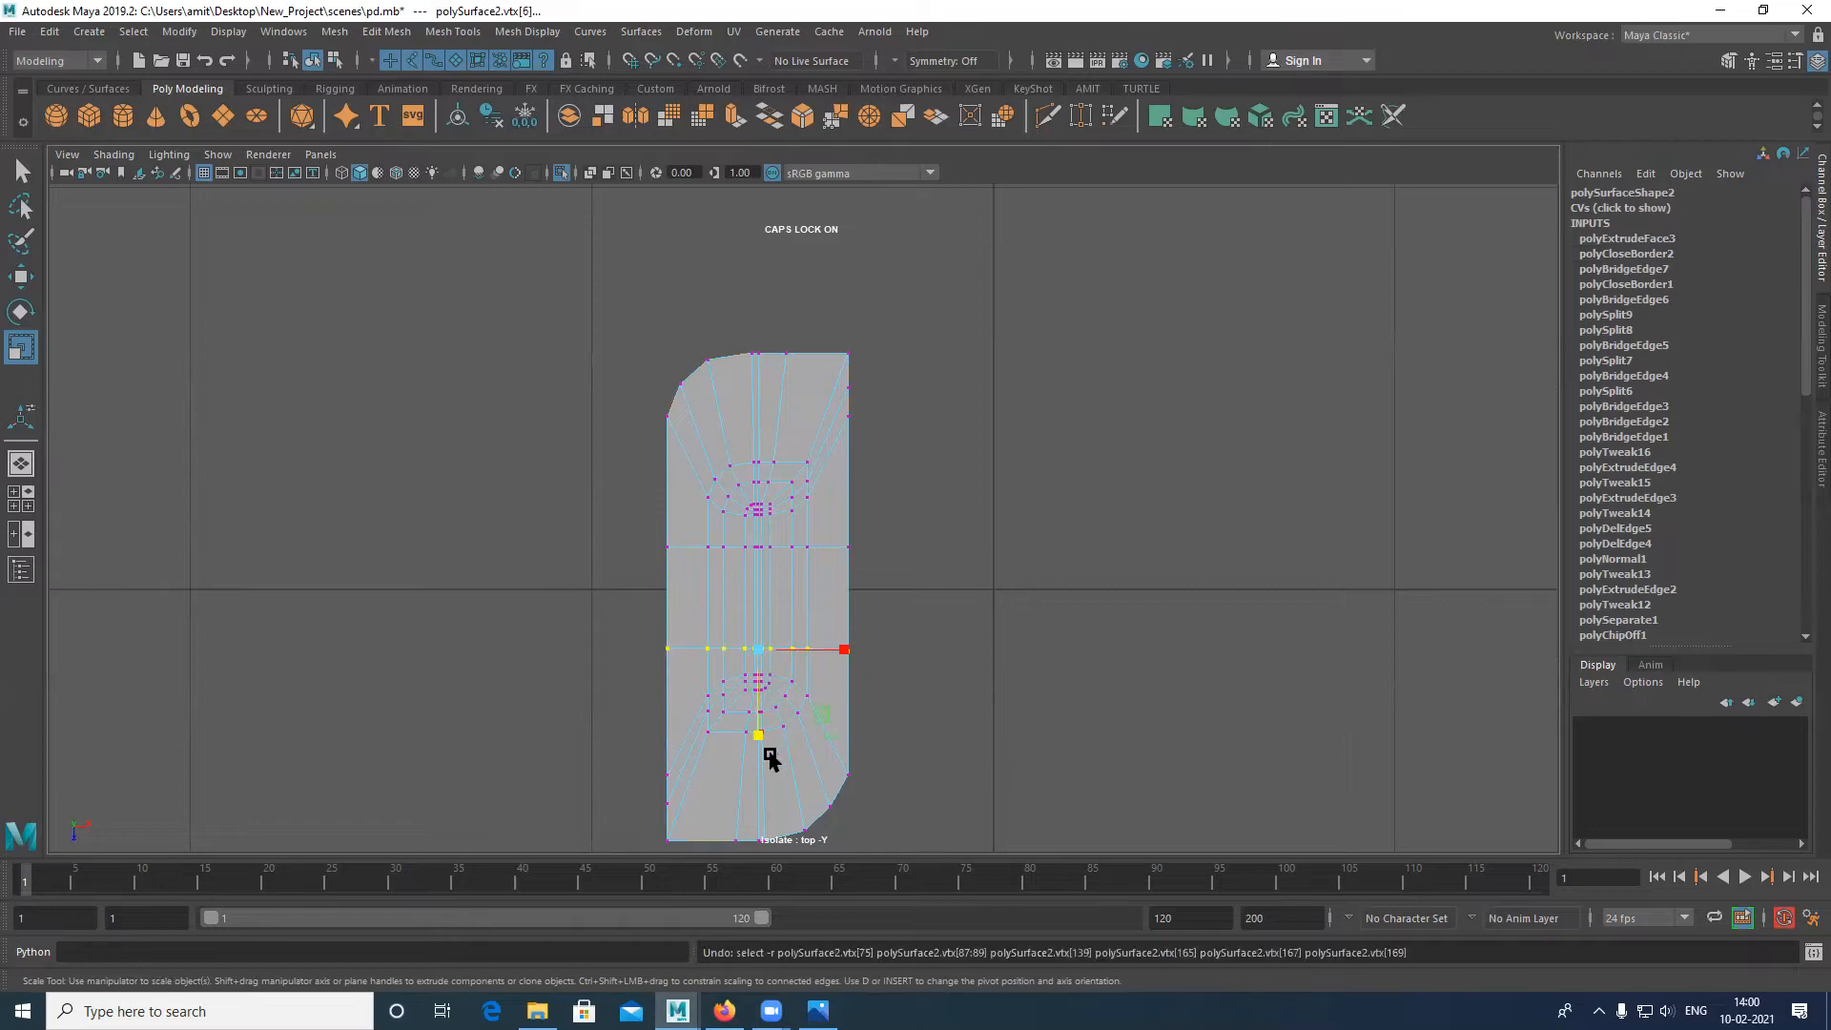
Step: Move the next pair of opposite side vertices at the plate's lower end up toward the button's lower slot end
left_click_drag(830, 753, 865, 797)
left_click_drag(648, 758, 751, 750, "shift")
key("w")
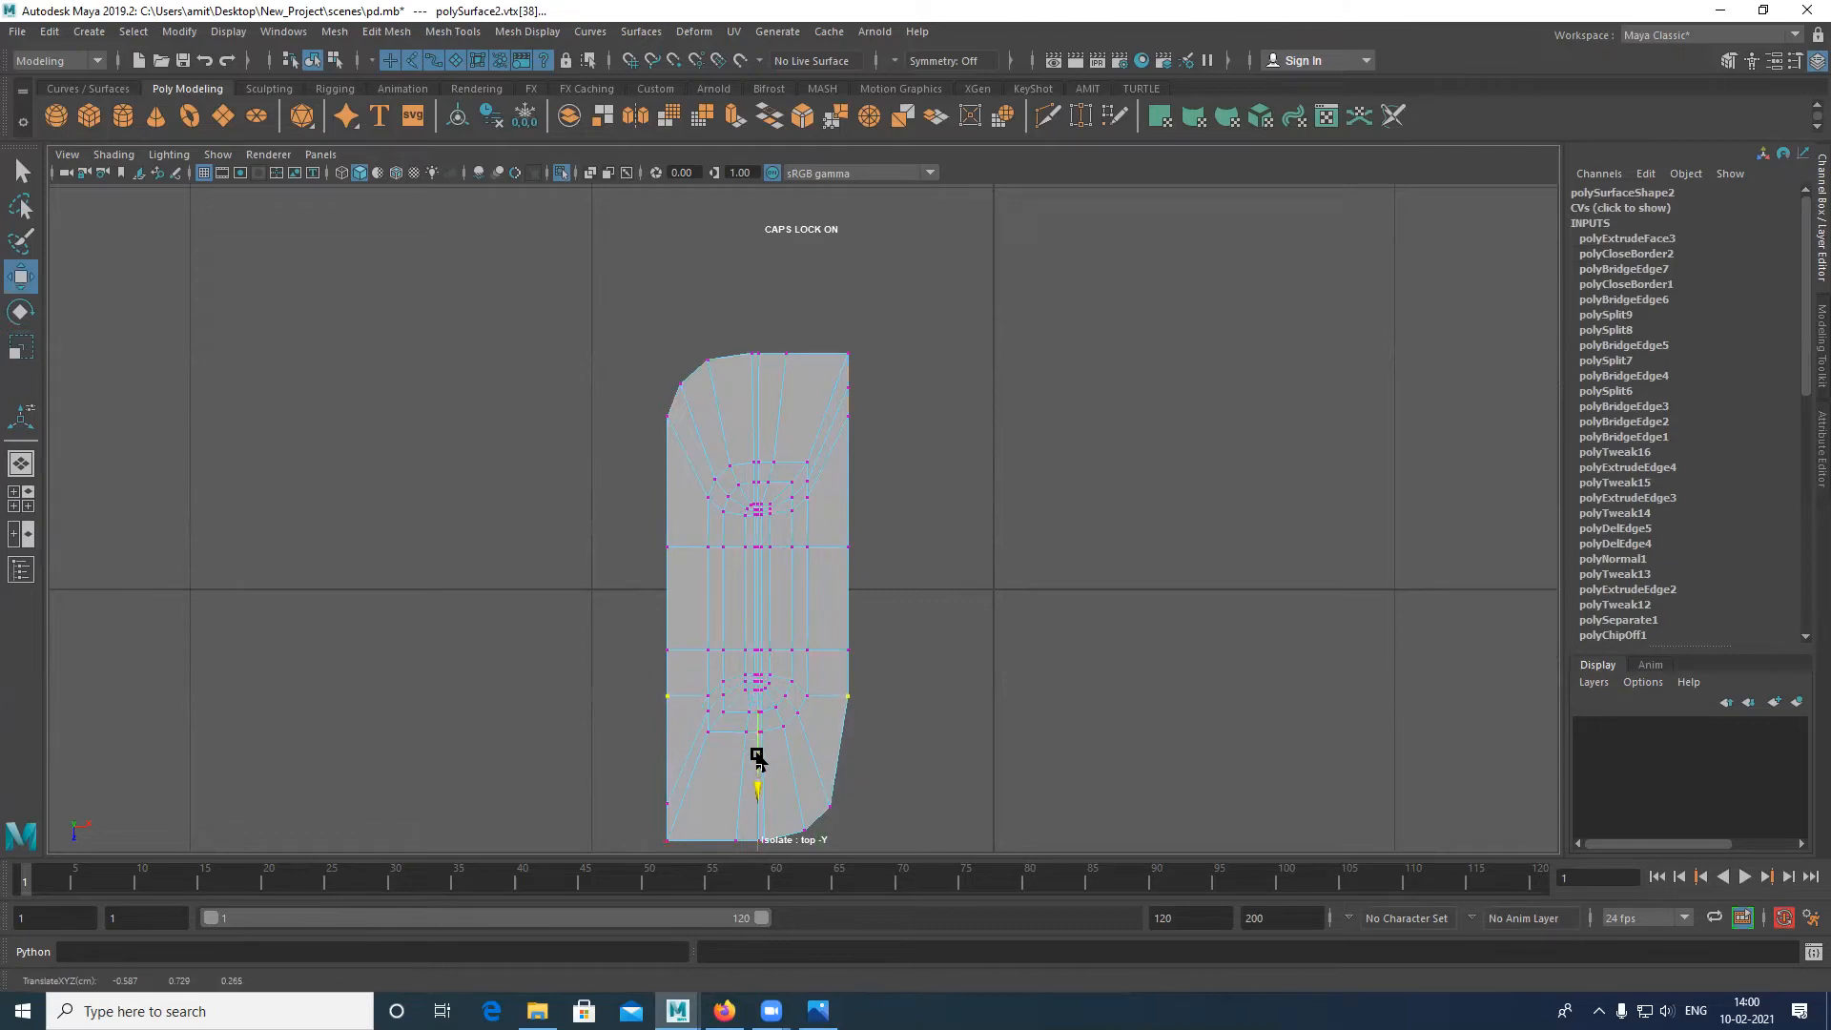
middle_click_drag(801, 765, 803, 696, "alt")
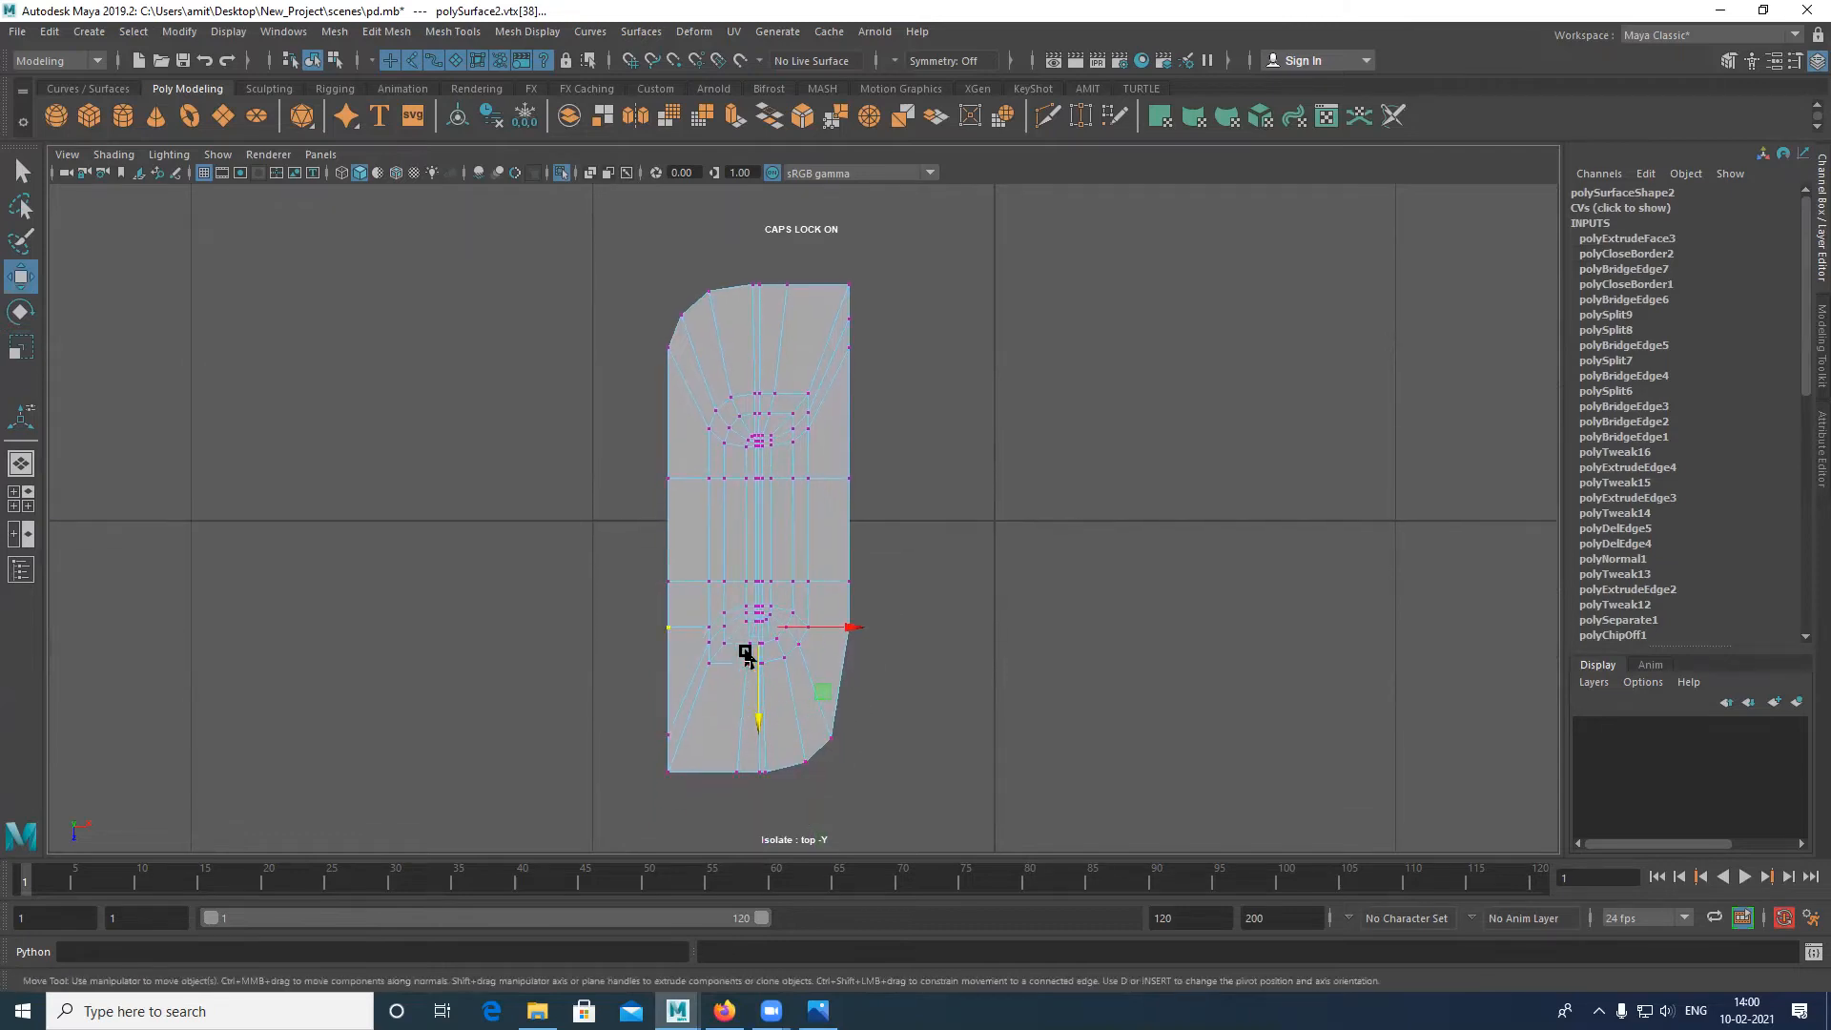
scroll(746, 653, "up", 8)
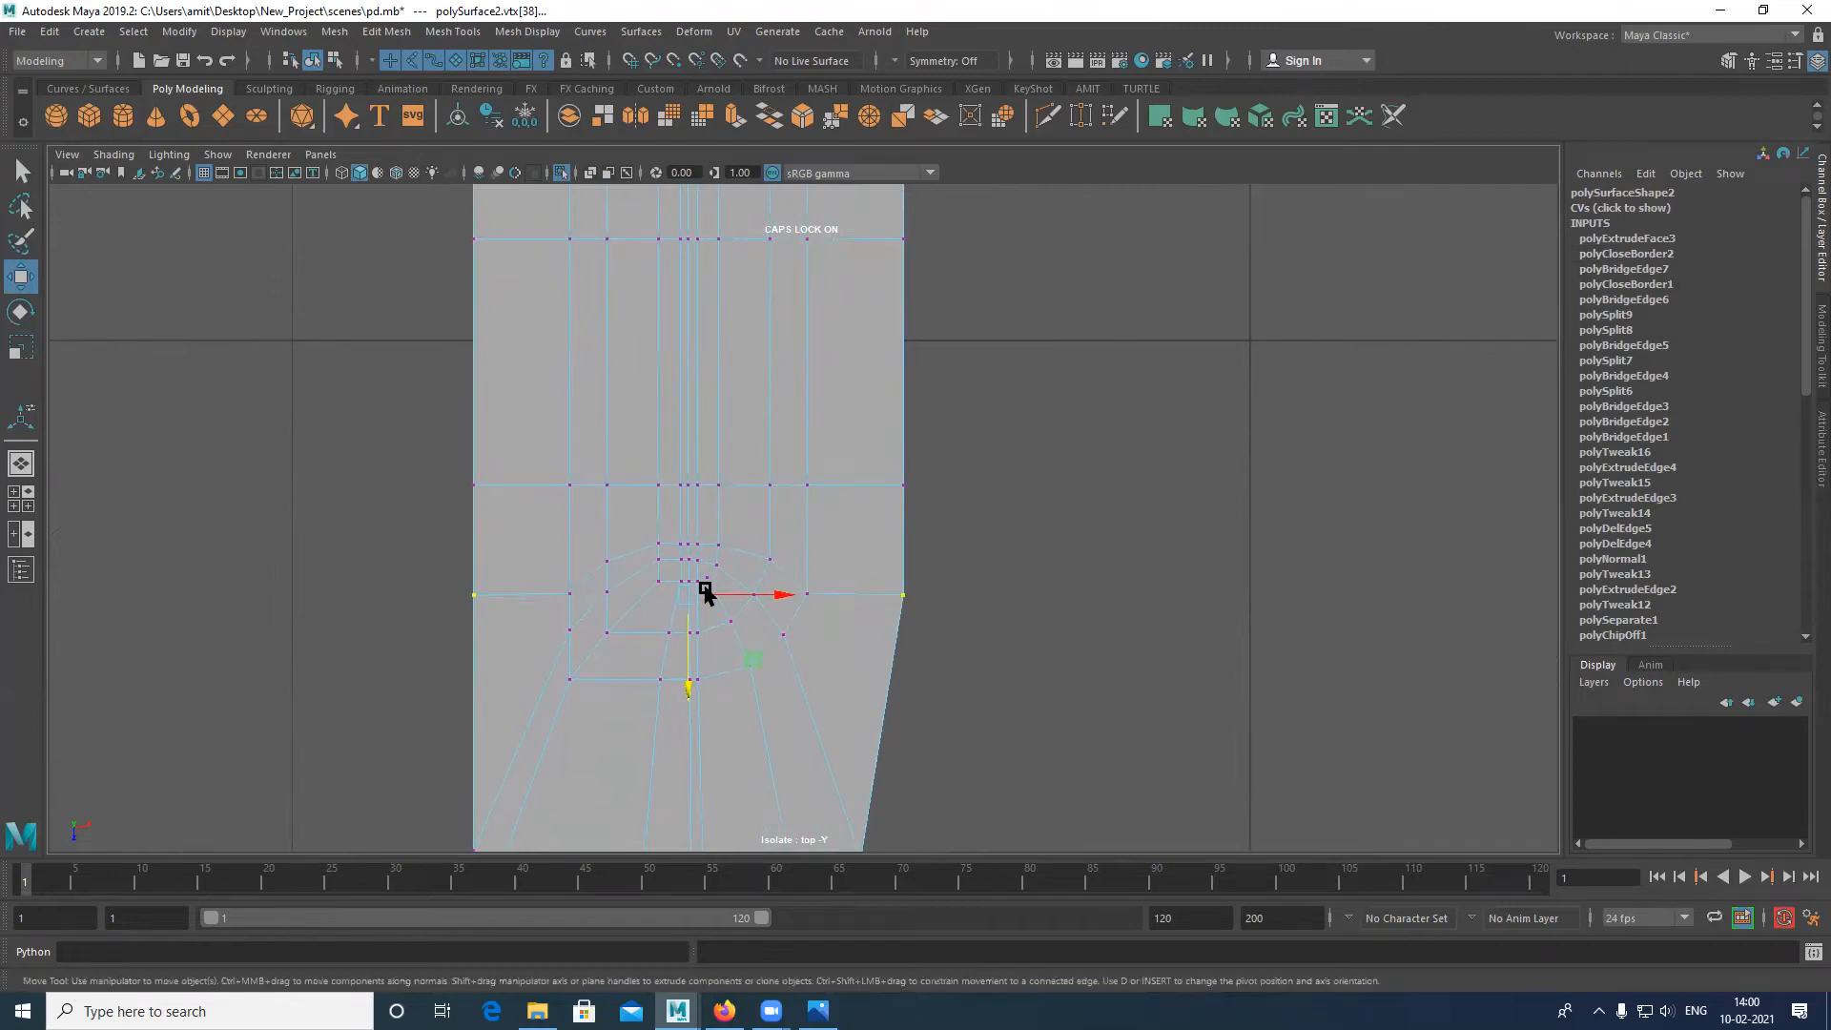
scroll(772, 648, "down", 3)
Step: Lower the plate's lower-right corner vertex onto the bottom edge and raise the pair of side vertices above it
left_click(866, 649)
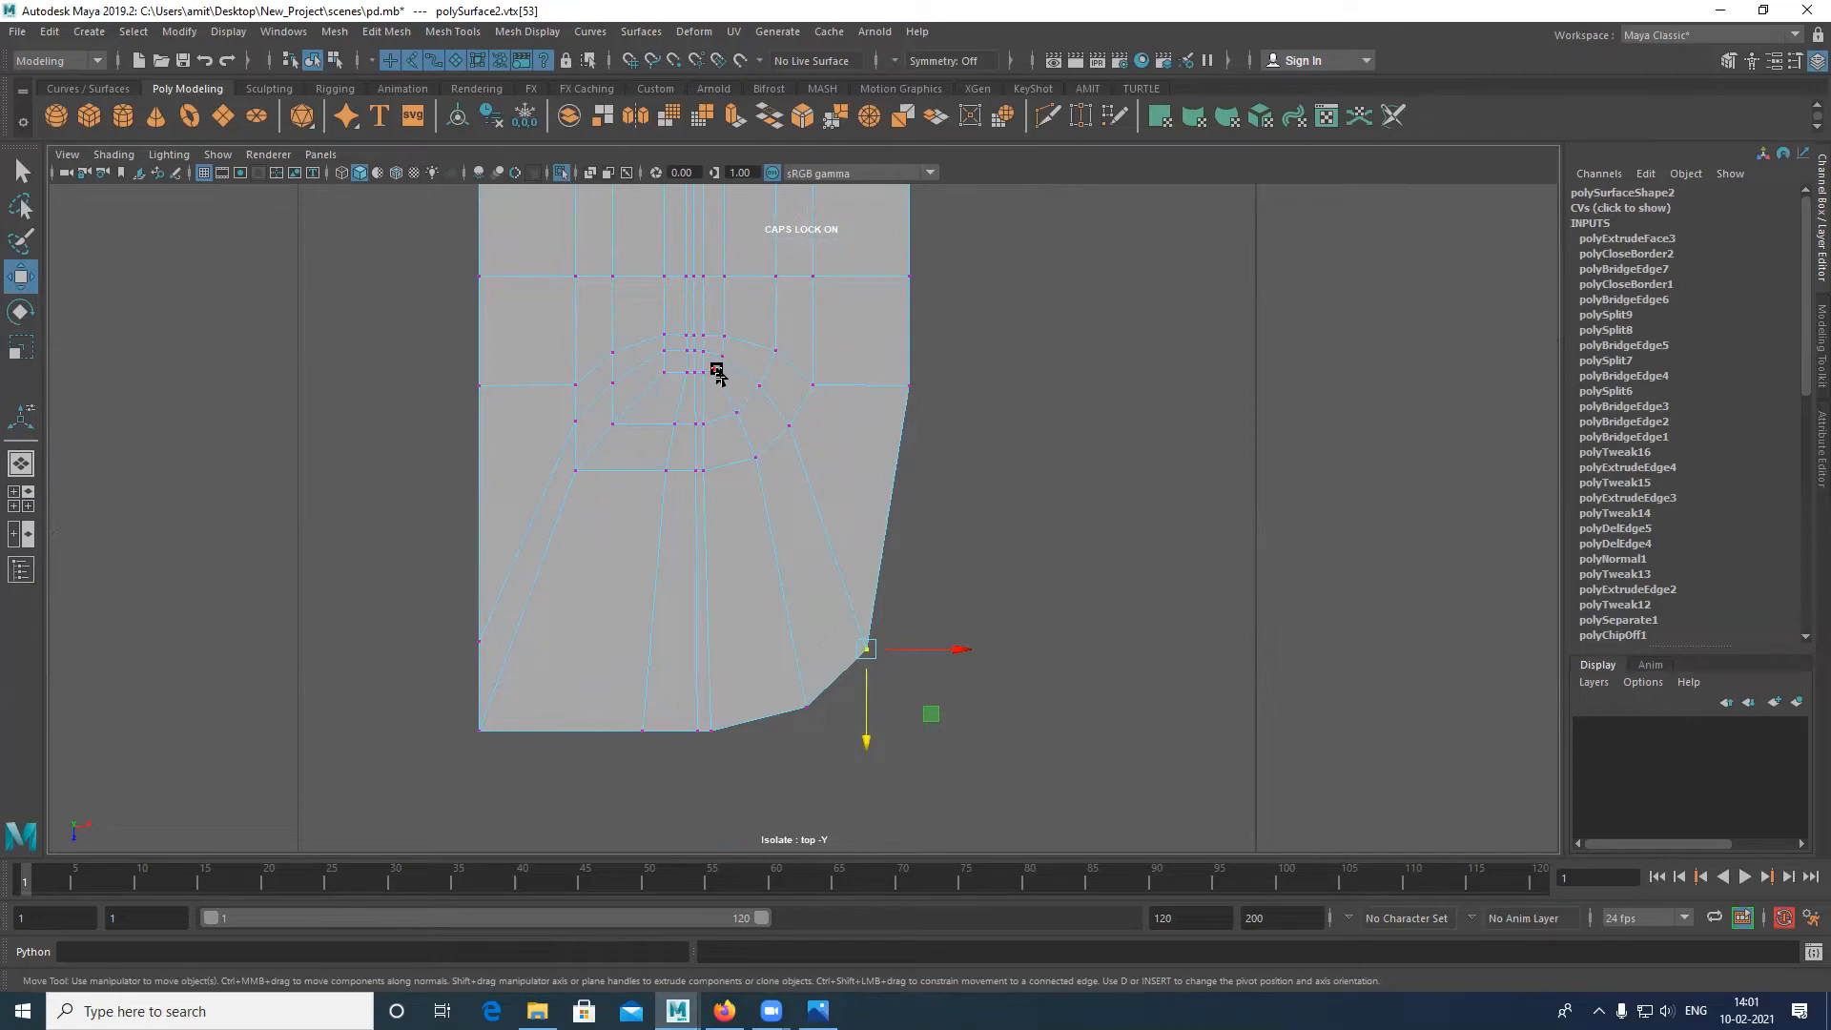
left_click(807, 701)
left_click_drag(807, 762, 807, 788)
left_click_drag(410, 607, 902, 673)
left_click_drag(678, 736, 678, 654)
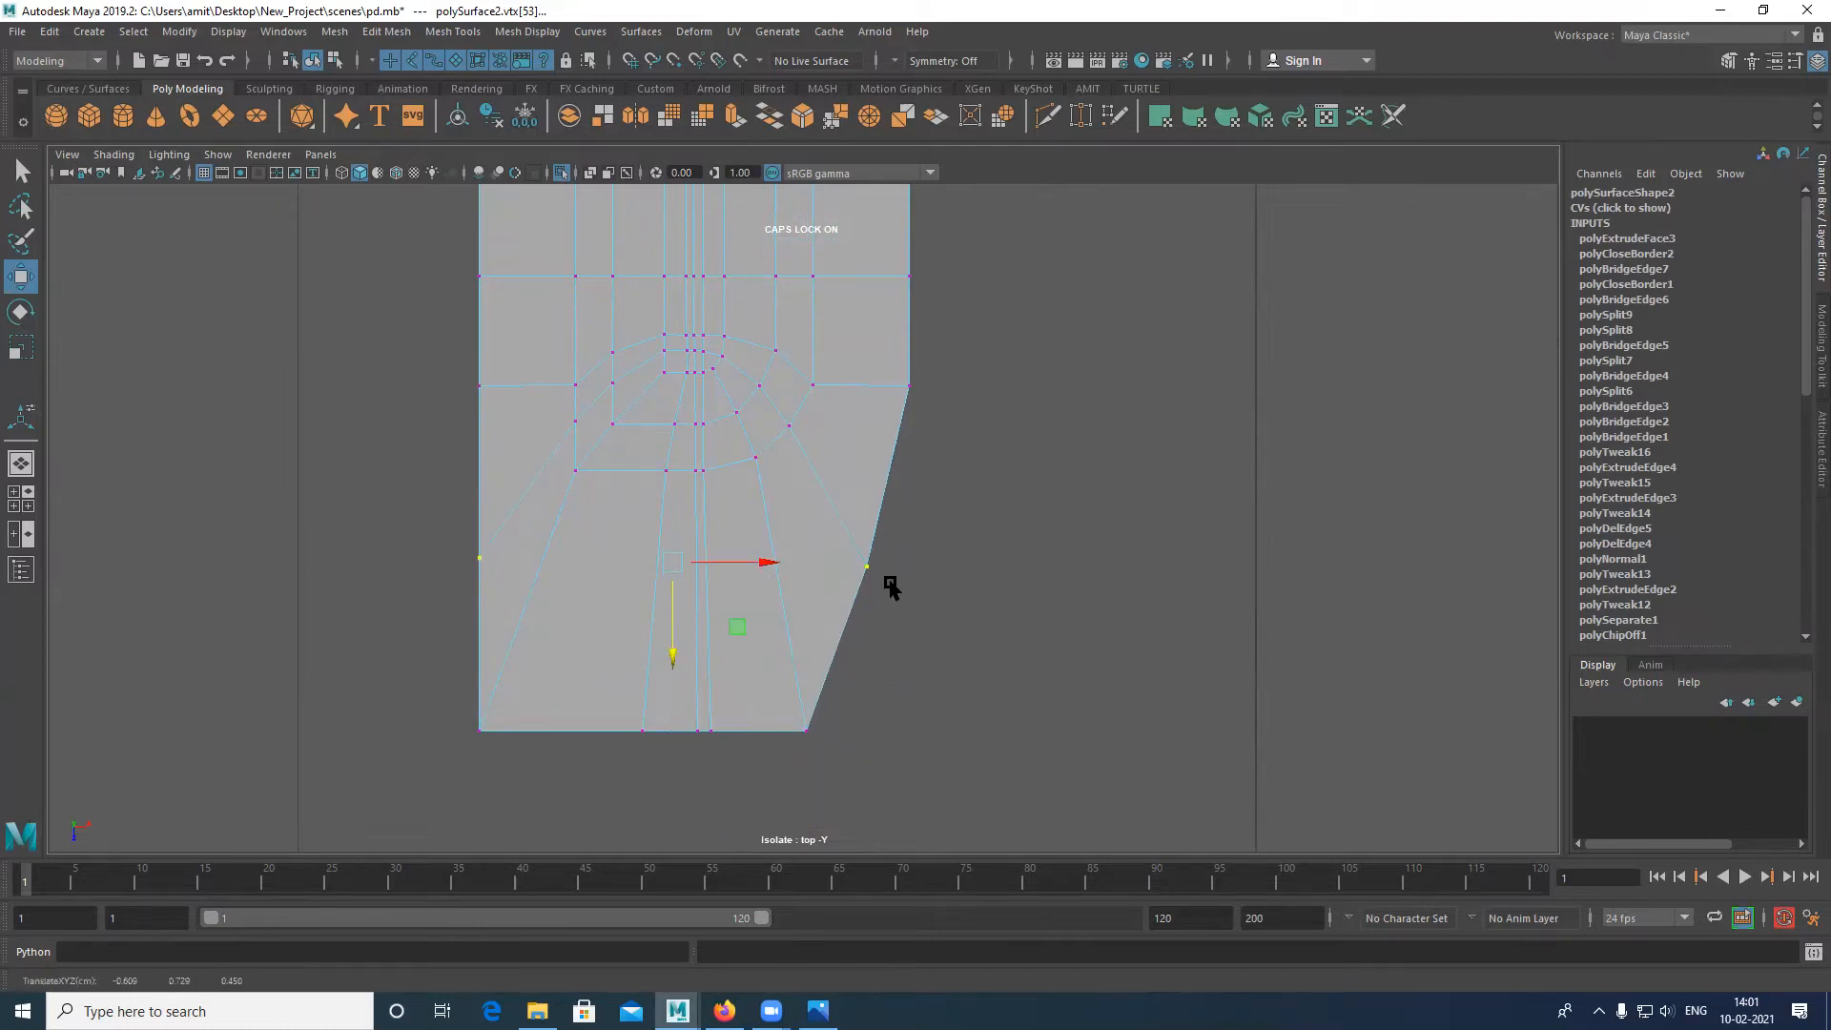
Step: Move the two lower-right corner vertices outward and flatten the plate's right-side vertices into one straight edge along X
key("e")
left_click_drag(931, 527, 784, 774)
key("w")
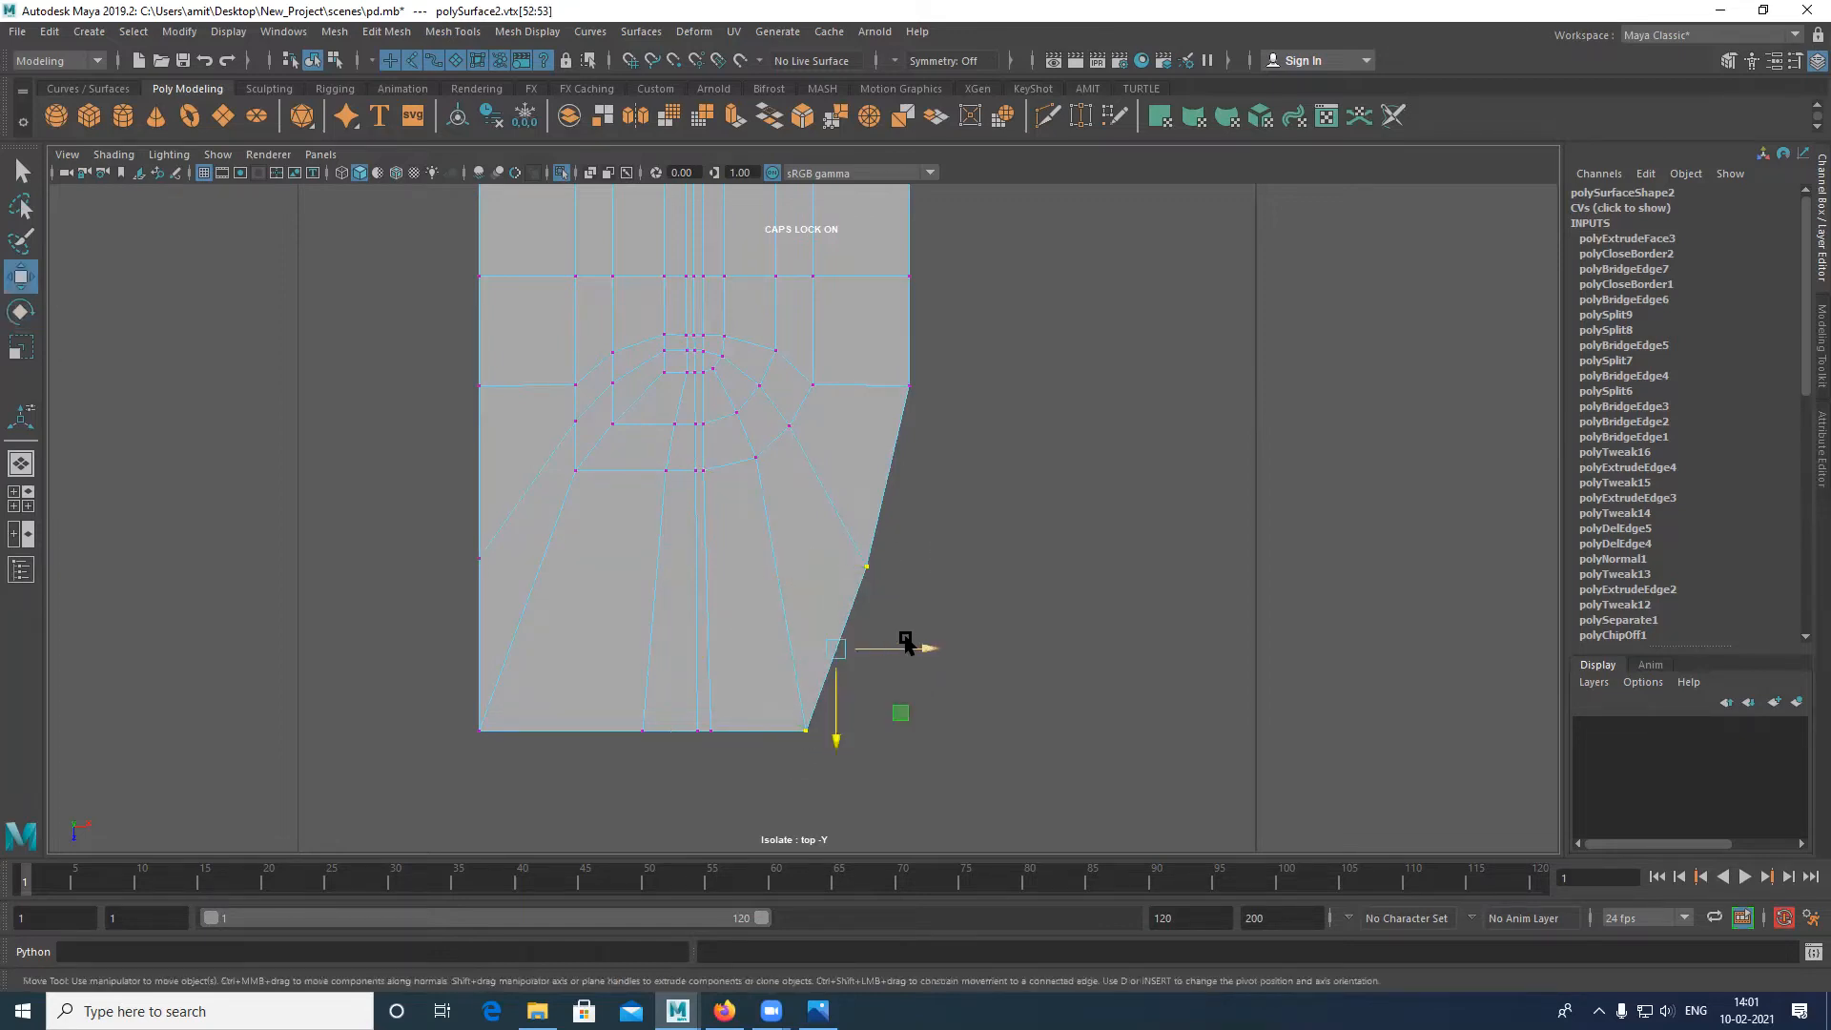
left_click_drag(910, 648, 984, 651)
scroll(874, 506, "down", 5)
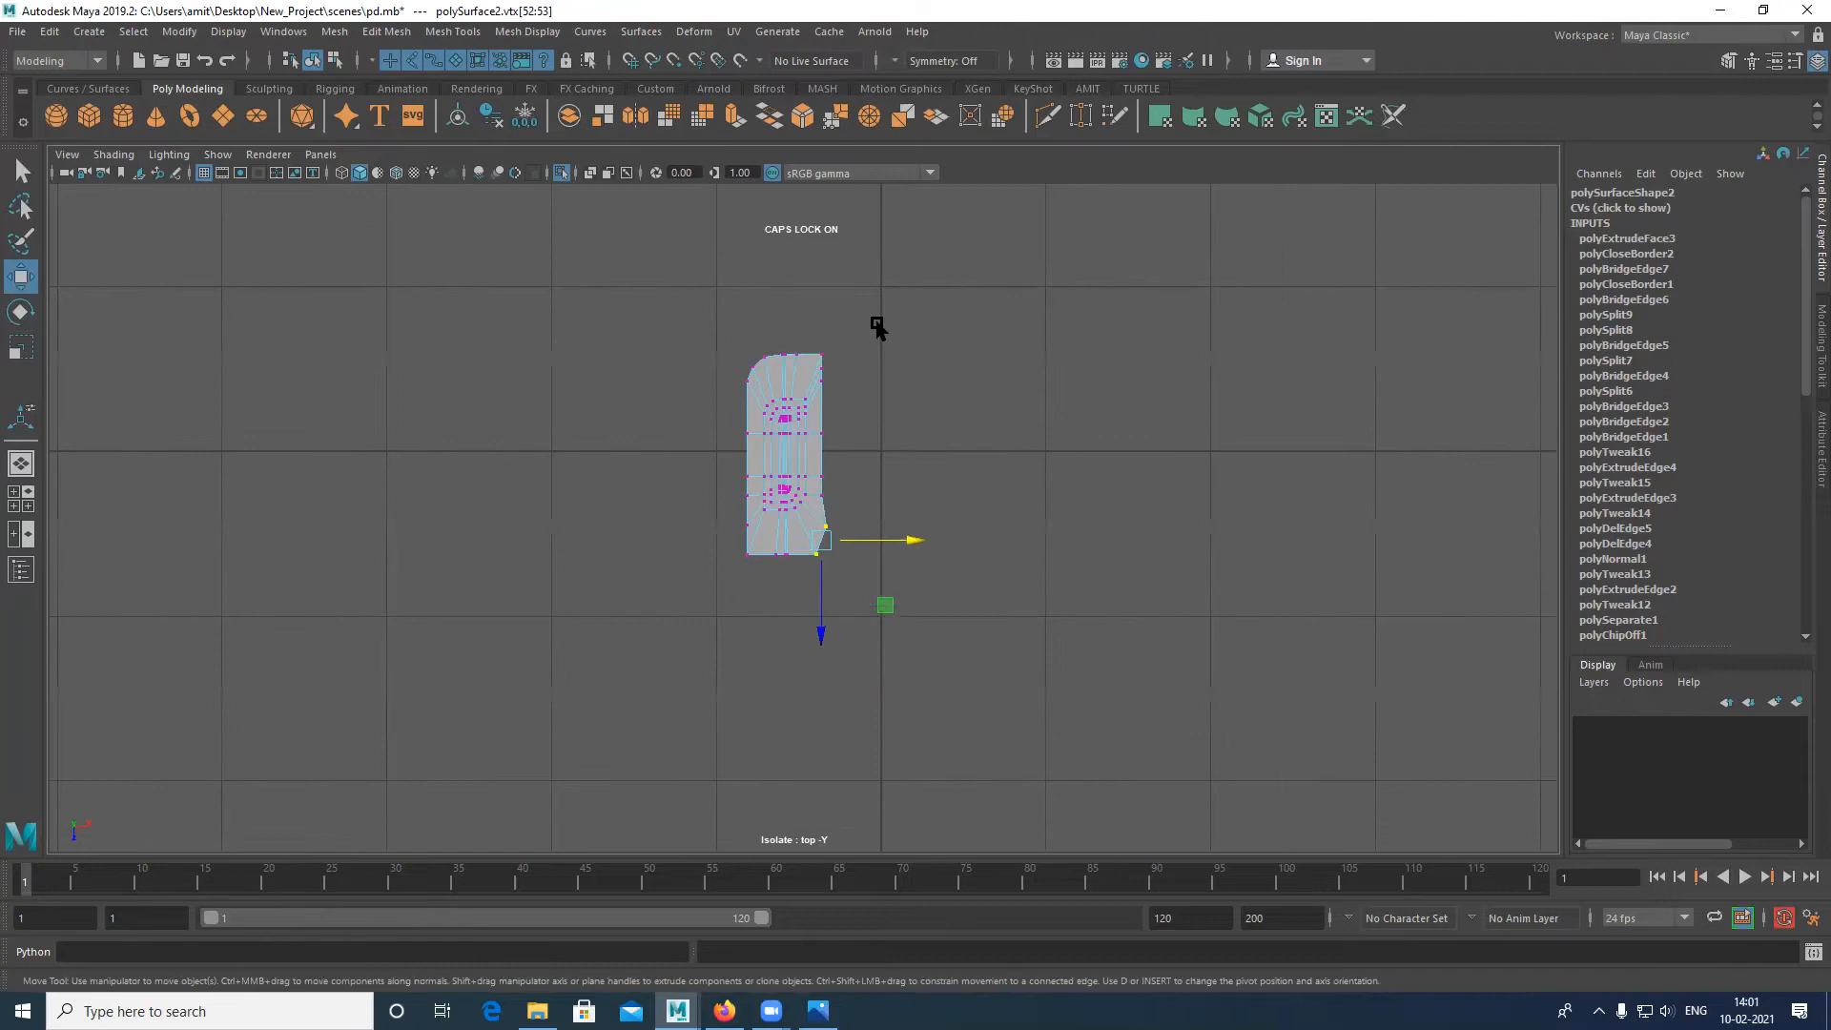
left_click_drag(883, 326, 820, 615)
key("r")
mouse_move(906, 424)
left_mouse_down()
mouse_move(865, 436)
mouse_move(892, 453)
left_mouse_up()
left_click_drag(922, 322, 806, 610)
left_click_drag(780, 379, 809, 514, "ctrl")
left_click_drag(907, 455, 641, 471)
left_click(961, 604)
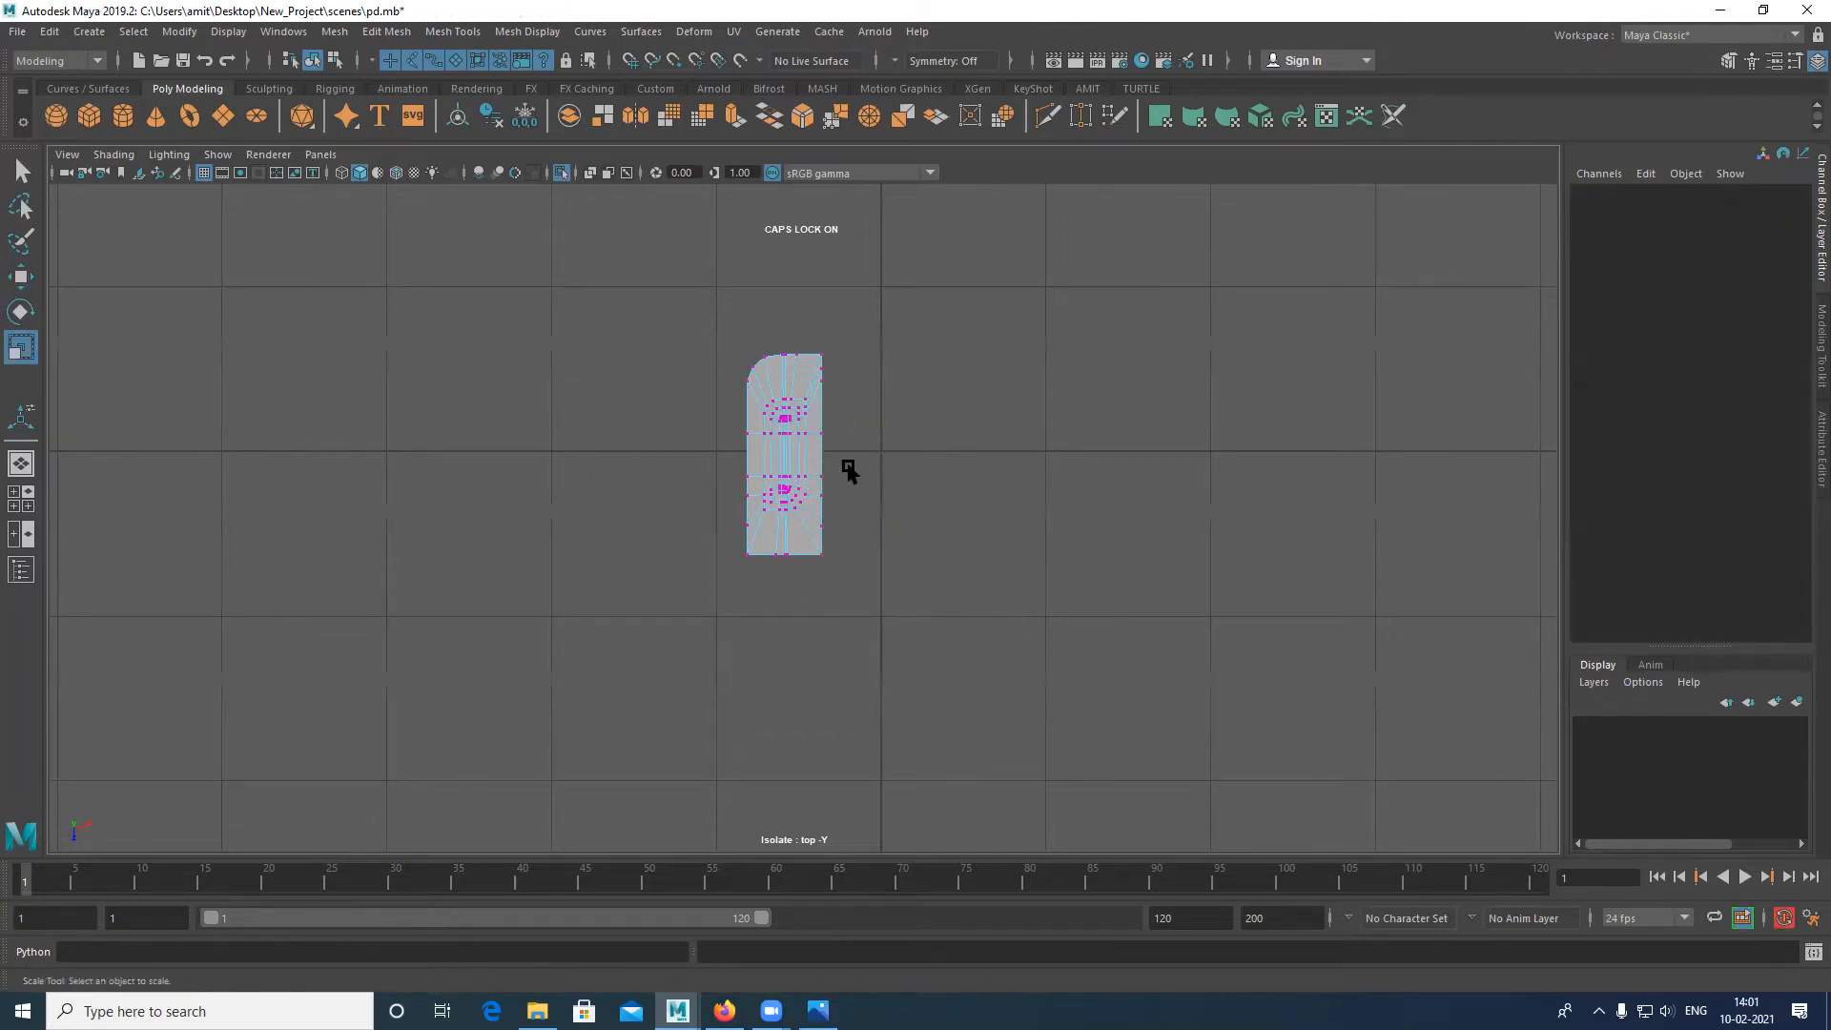
Step: Slide the upper vertices on the plate's right edge along Z toward the button's upper rows
scroll(849, 471, "up", 4)
left_click(851, 401)
key("w")
left_click_drag(850, 484, 851, 548)
left_click(850, 425)
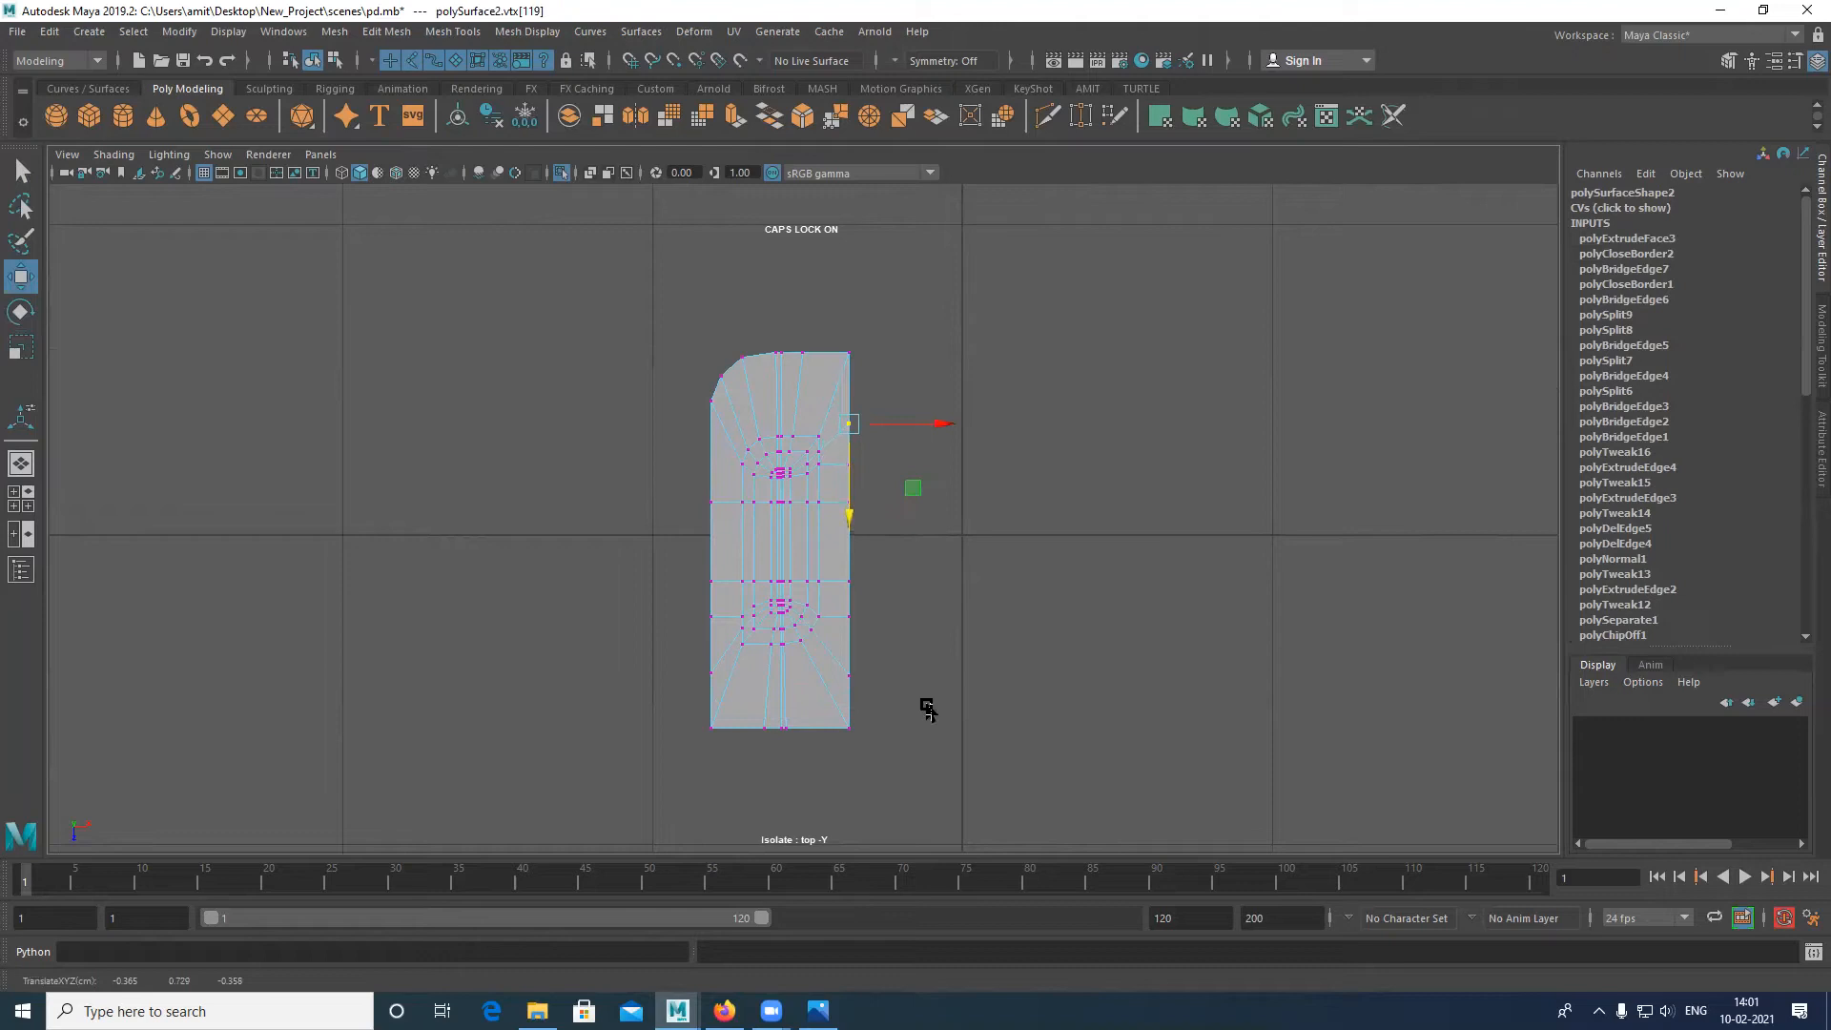
Step: Flatten the vertices along the plate's upper edge into a straight line by scaling them along Z
middle_click_drag(923, 589, 1014, 588, "alt")
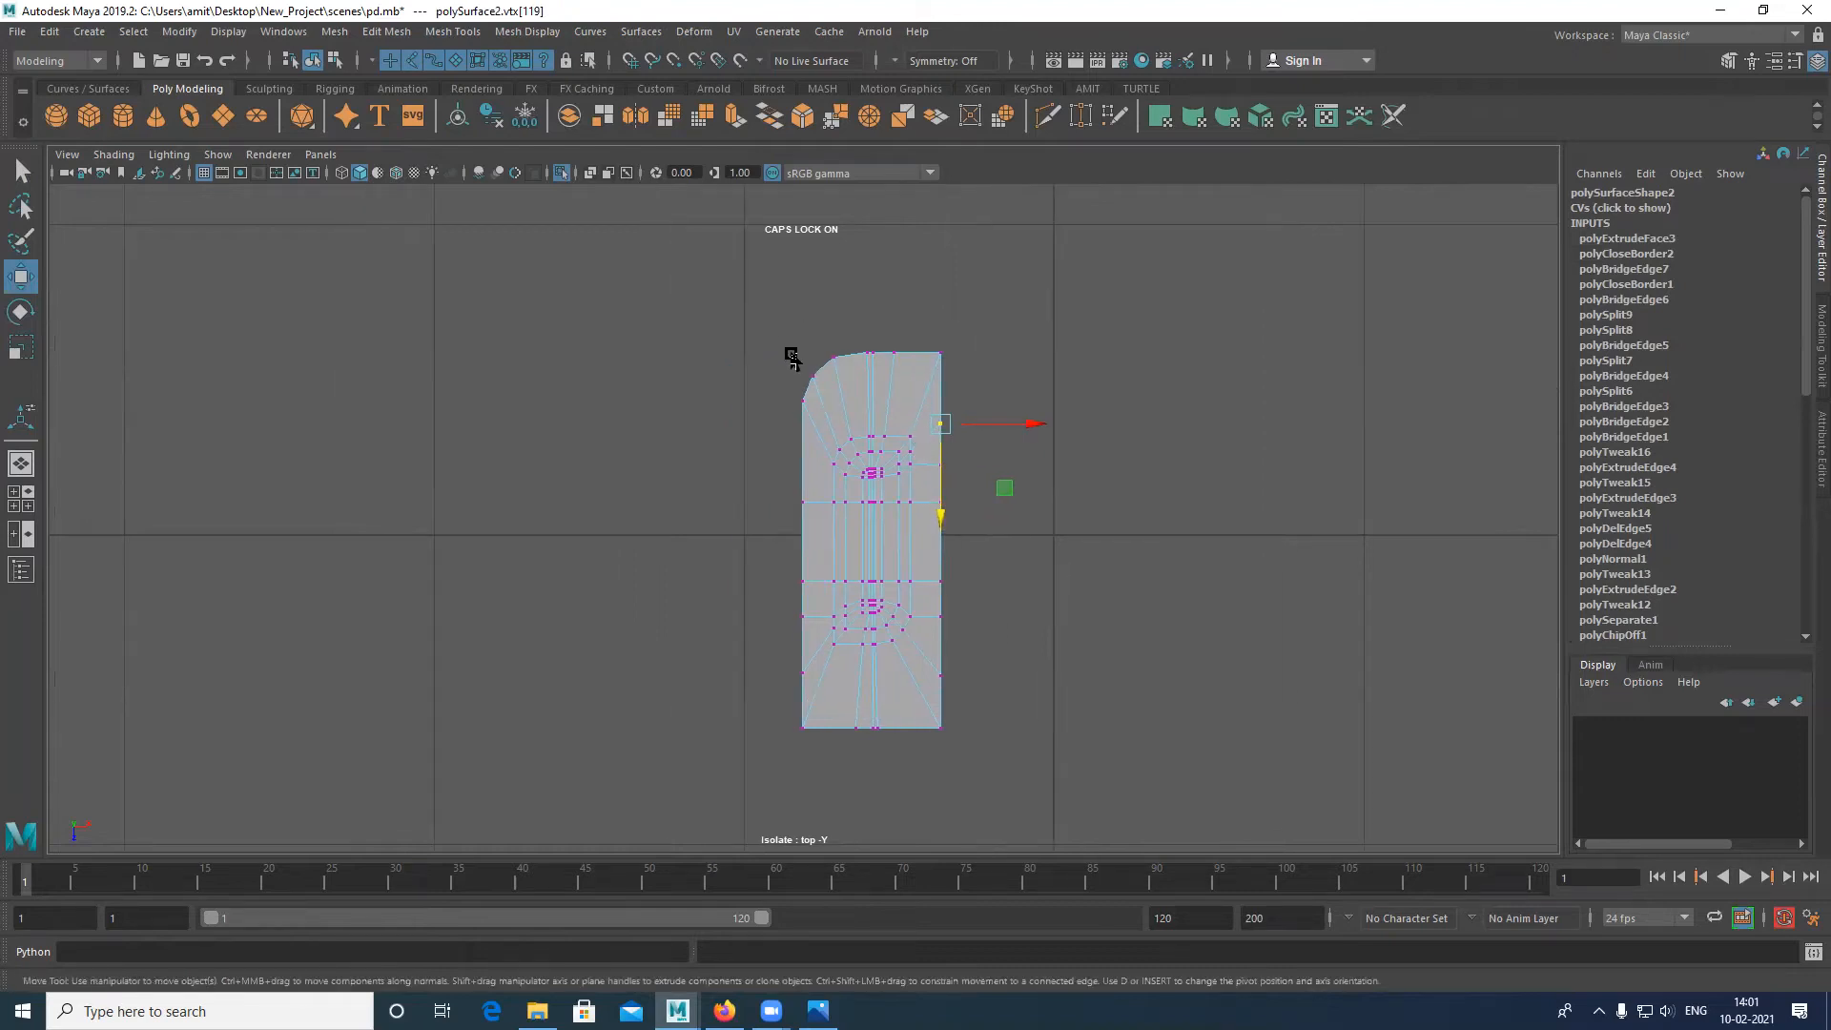
scroll(834, 412, "up", 1)
left_click_drag(810, 289, 1039, 352)
key("r")
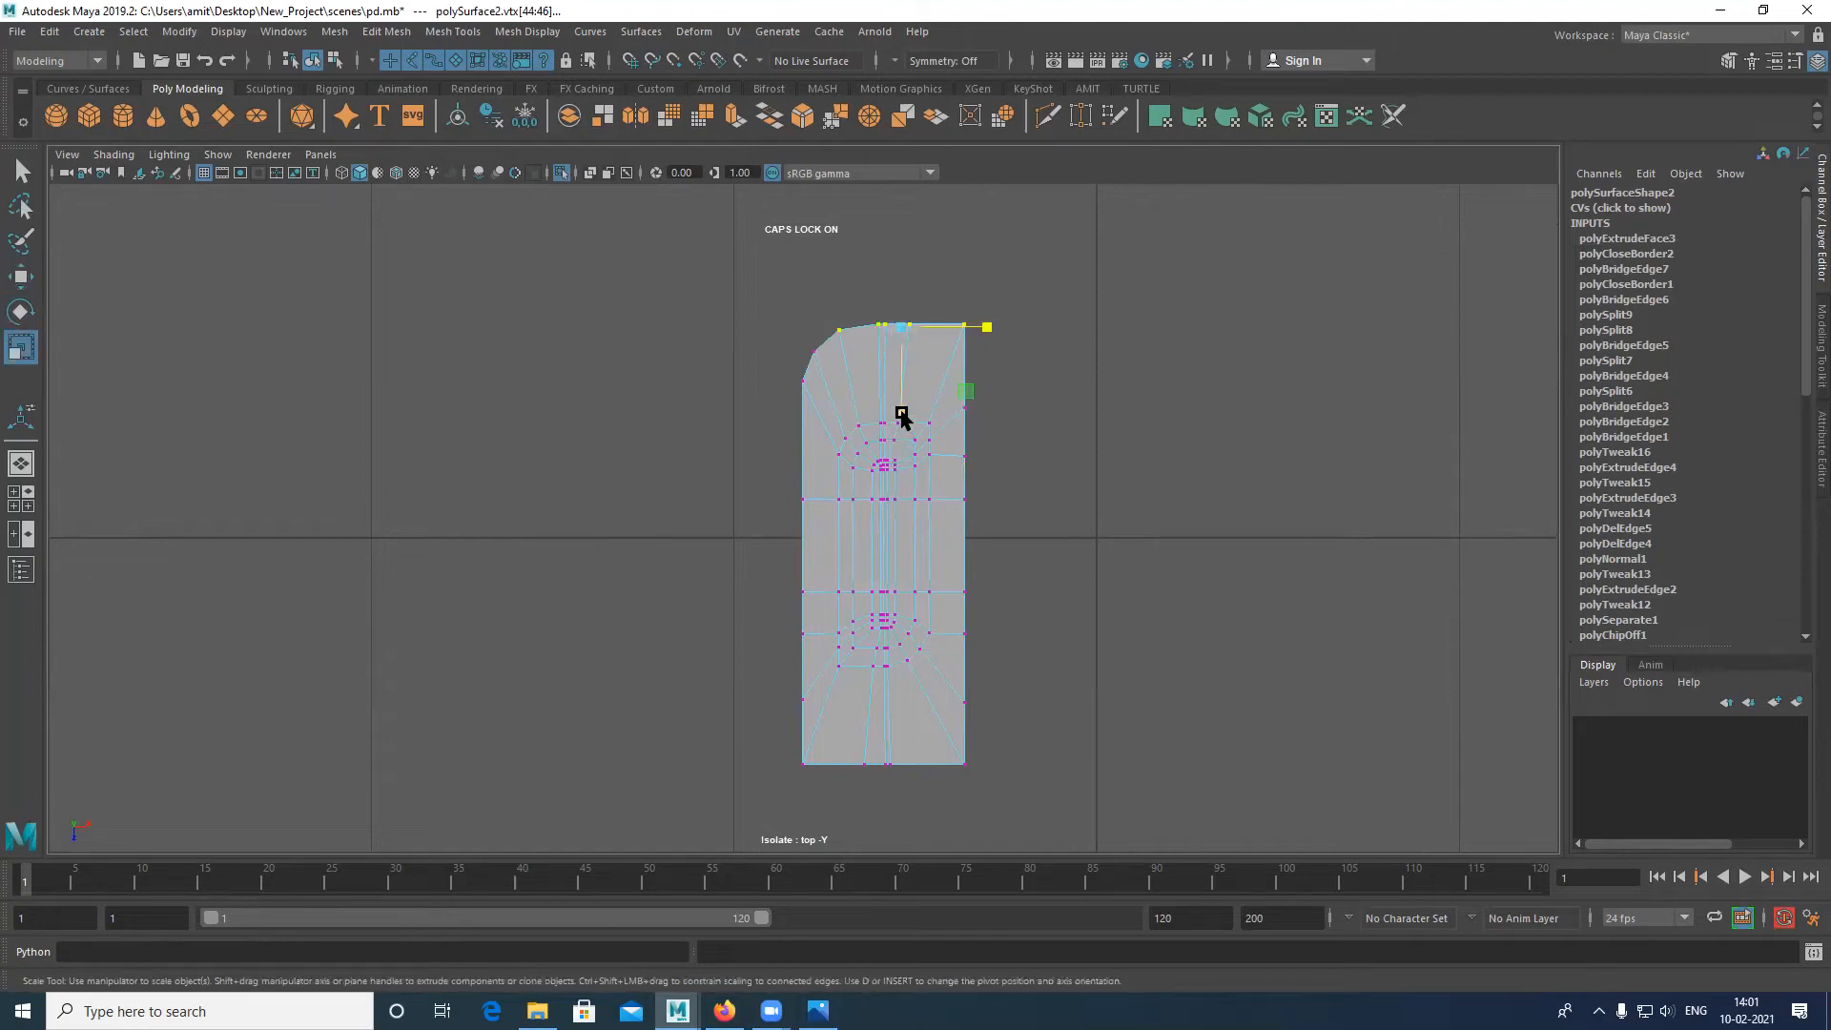
Step: Flatten the plate's left-side vertices into a straight edge along X and move that edge outward
left_click_drag(746, 295, 825, 806)
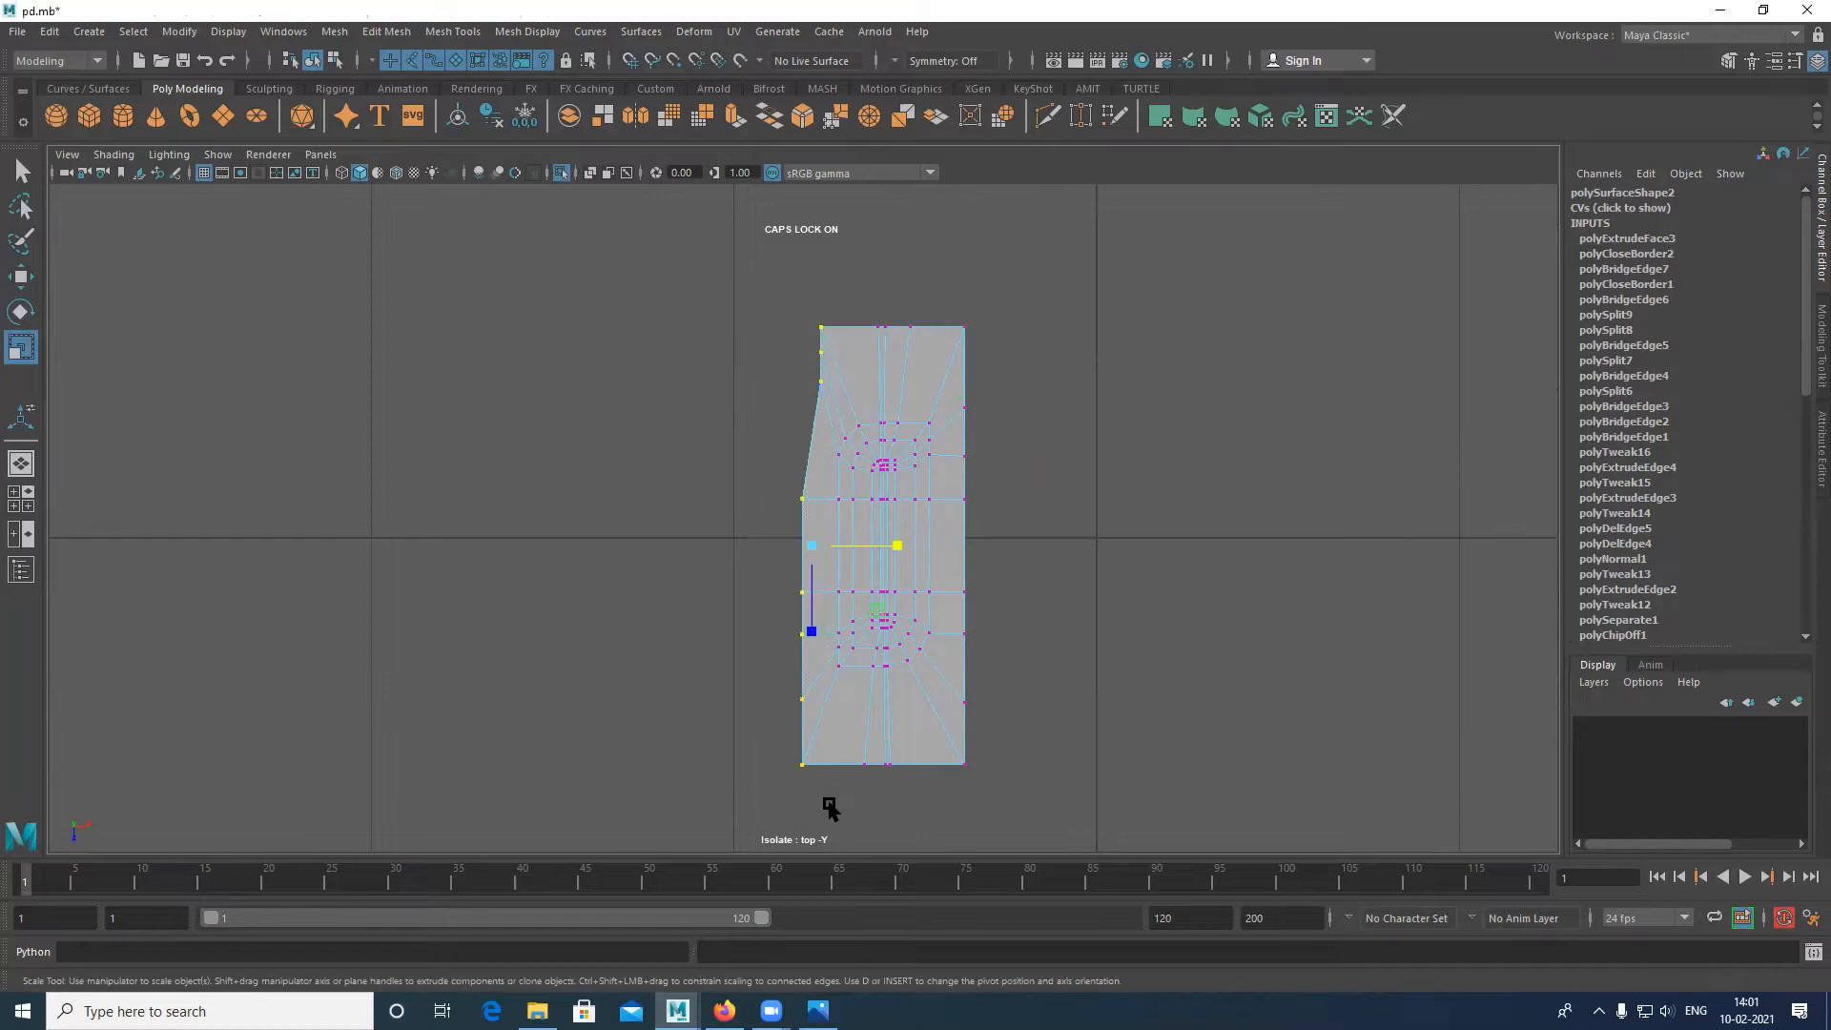
left_click_drag(896, 558, 840, 547)
key("w")
left_click(1054, 515)
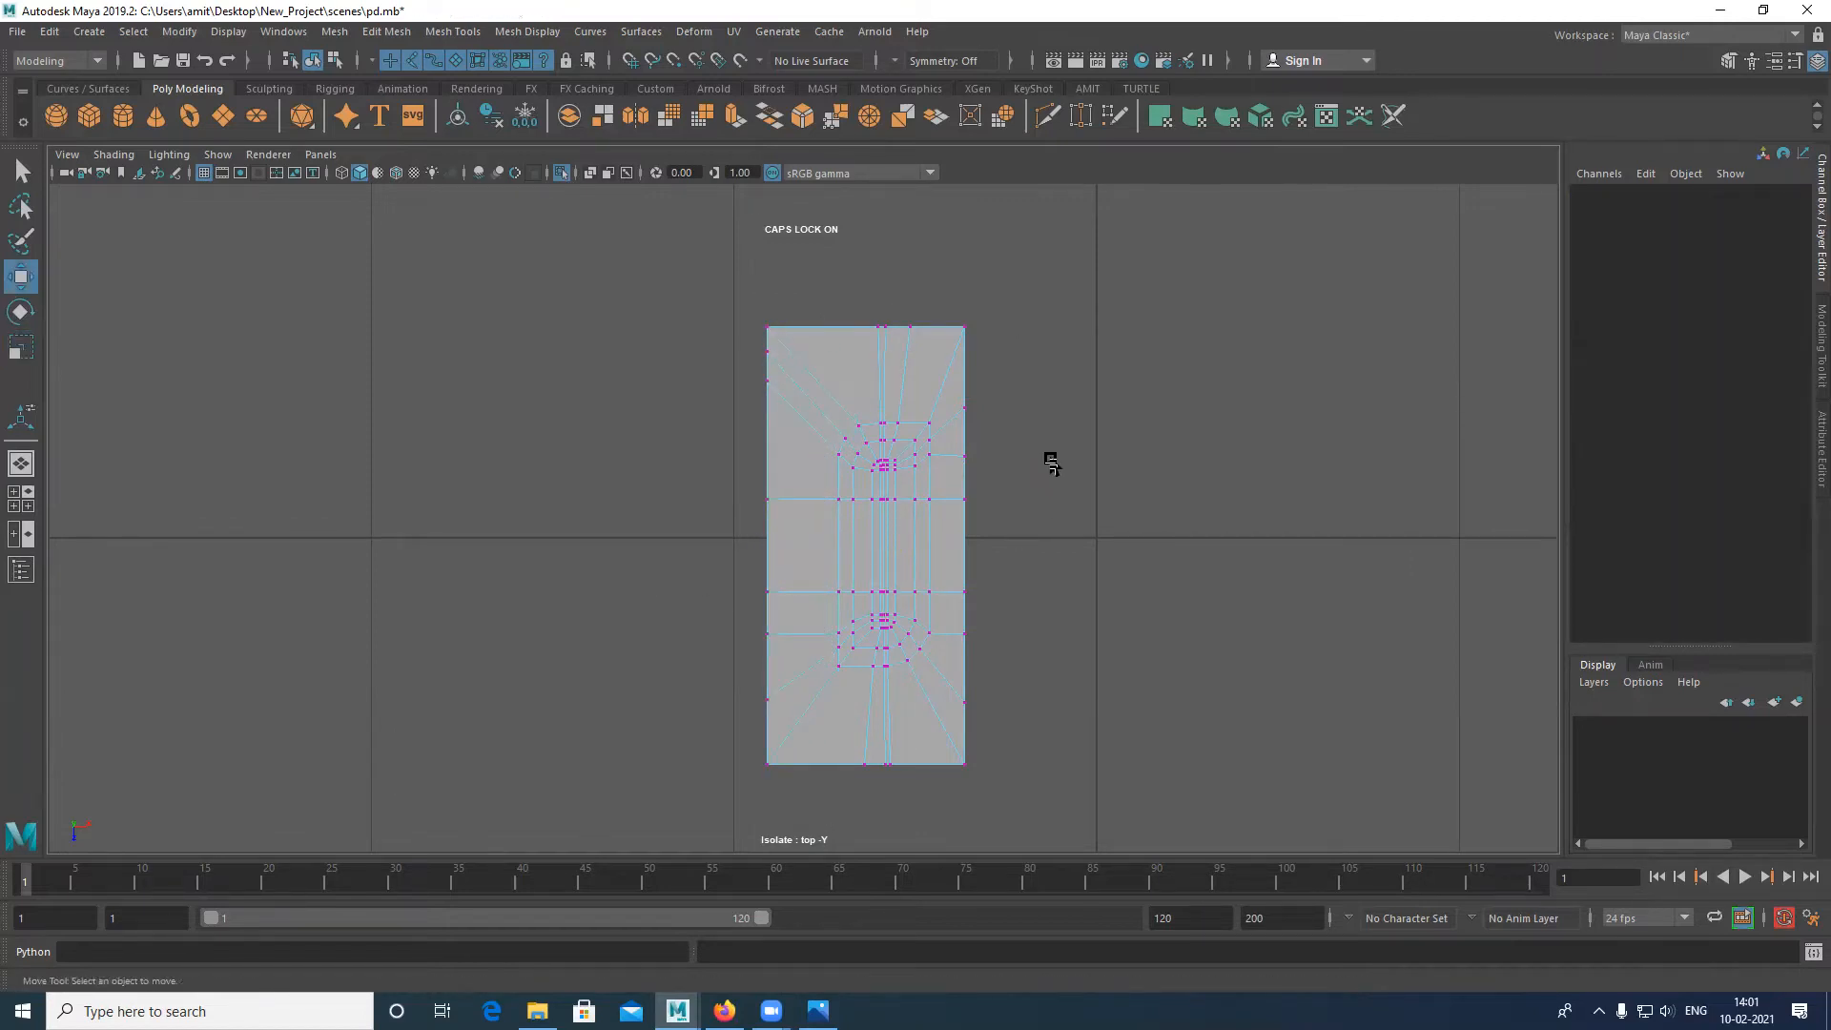
left_click_drag(1009, 286, 924, 791)
left_click_drag(1030, 552, 1052, 557)
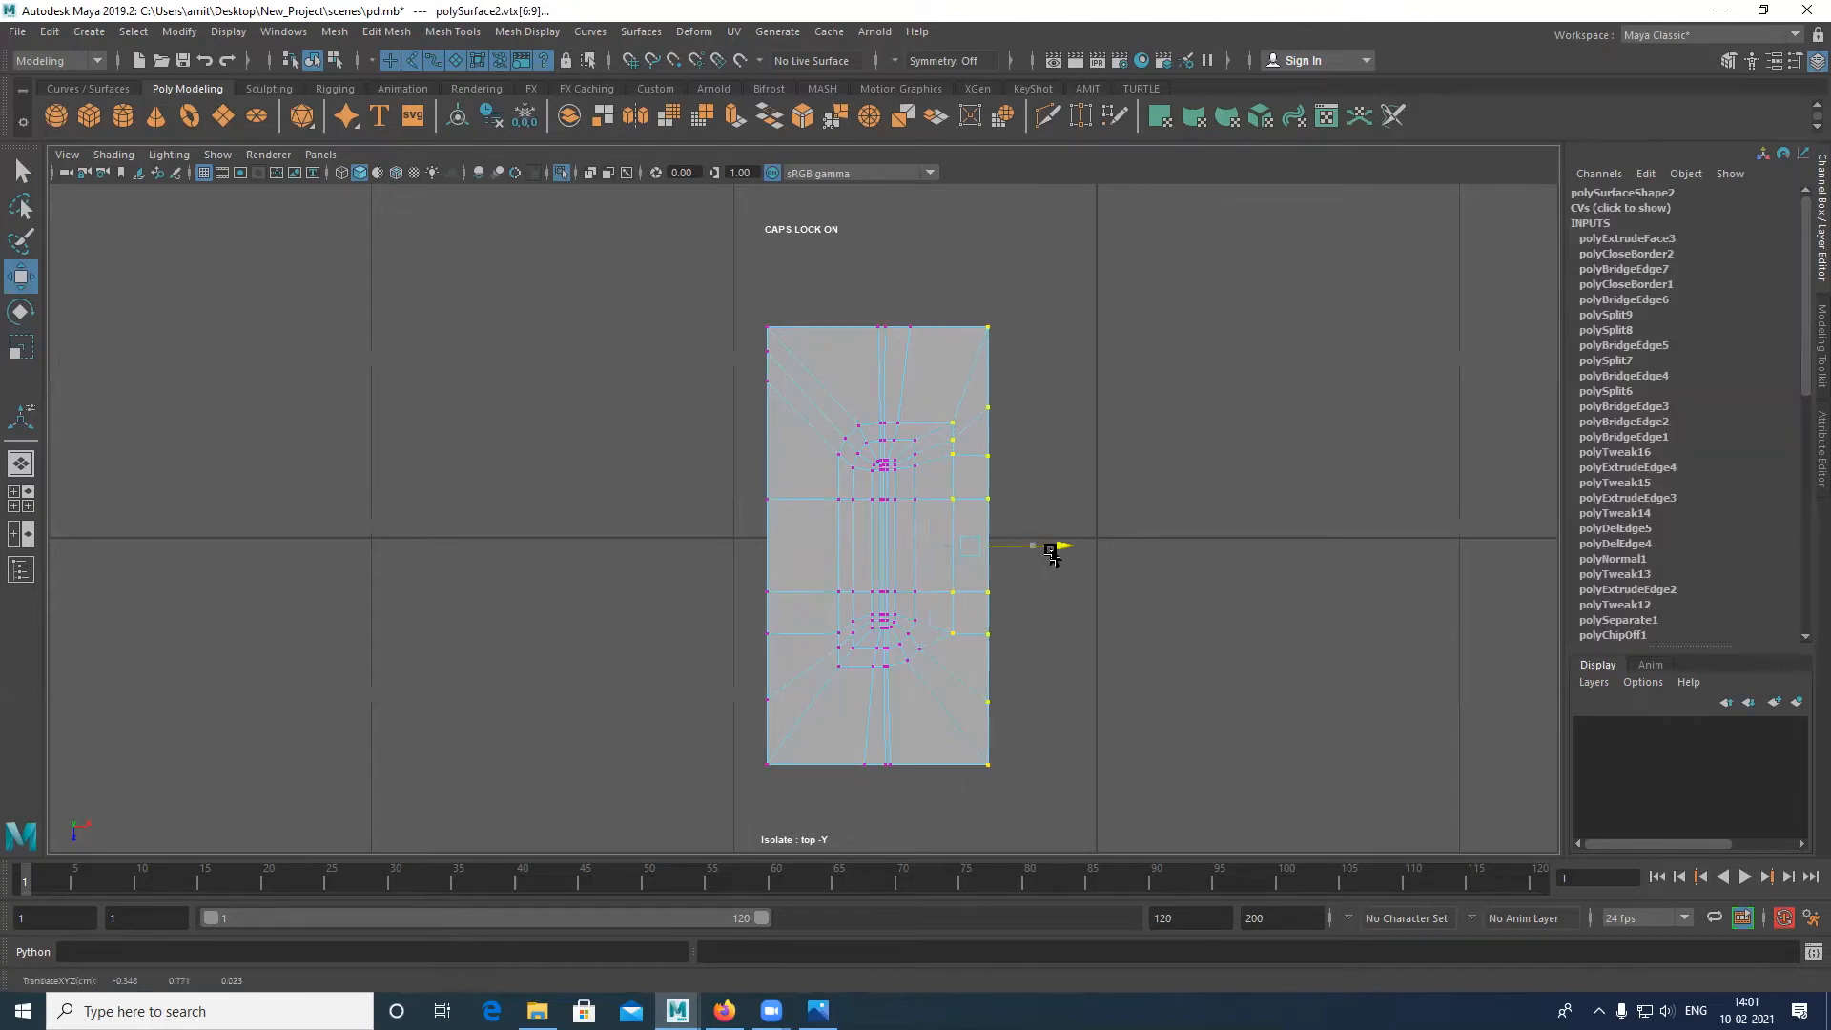
key("ctrl+z")
Step: Move only the vertices of the plate's right outer edge slightly outward along X
left_click_drag(1062, 314, 931, 823)
left_click_drag(1028, 548, 1045, 544)
left_click(996, 677)
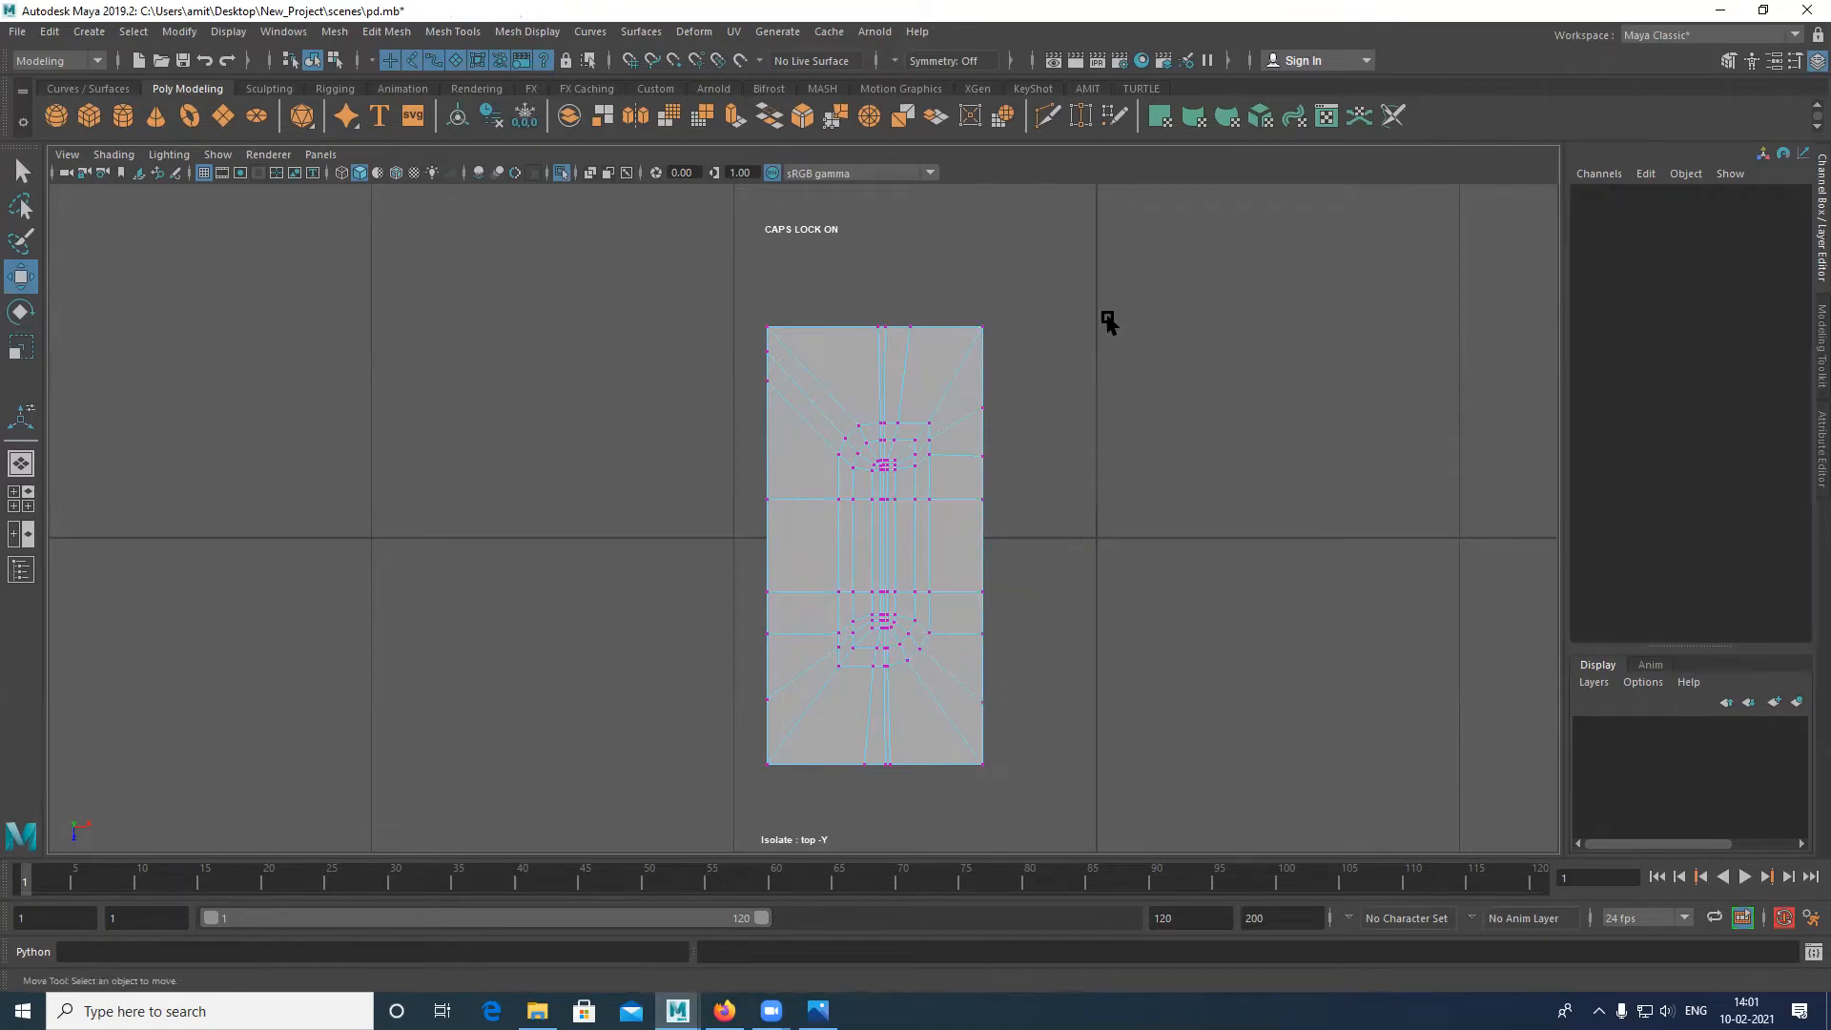
Step: Slide the two upper intermediate vertices on the plate's left edge along Z toward the button's upper rows
scroll(817, 381, "up", 3)
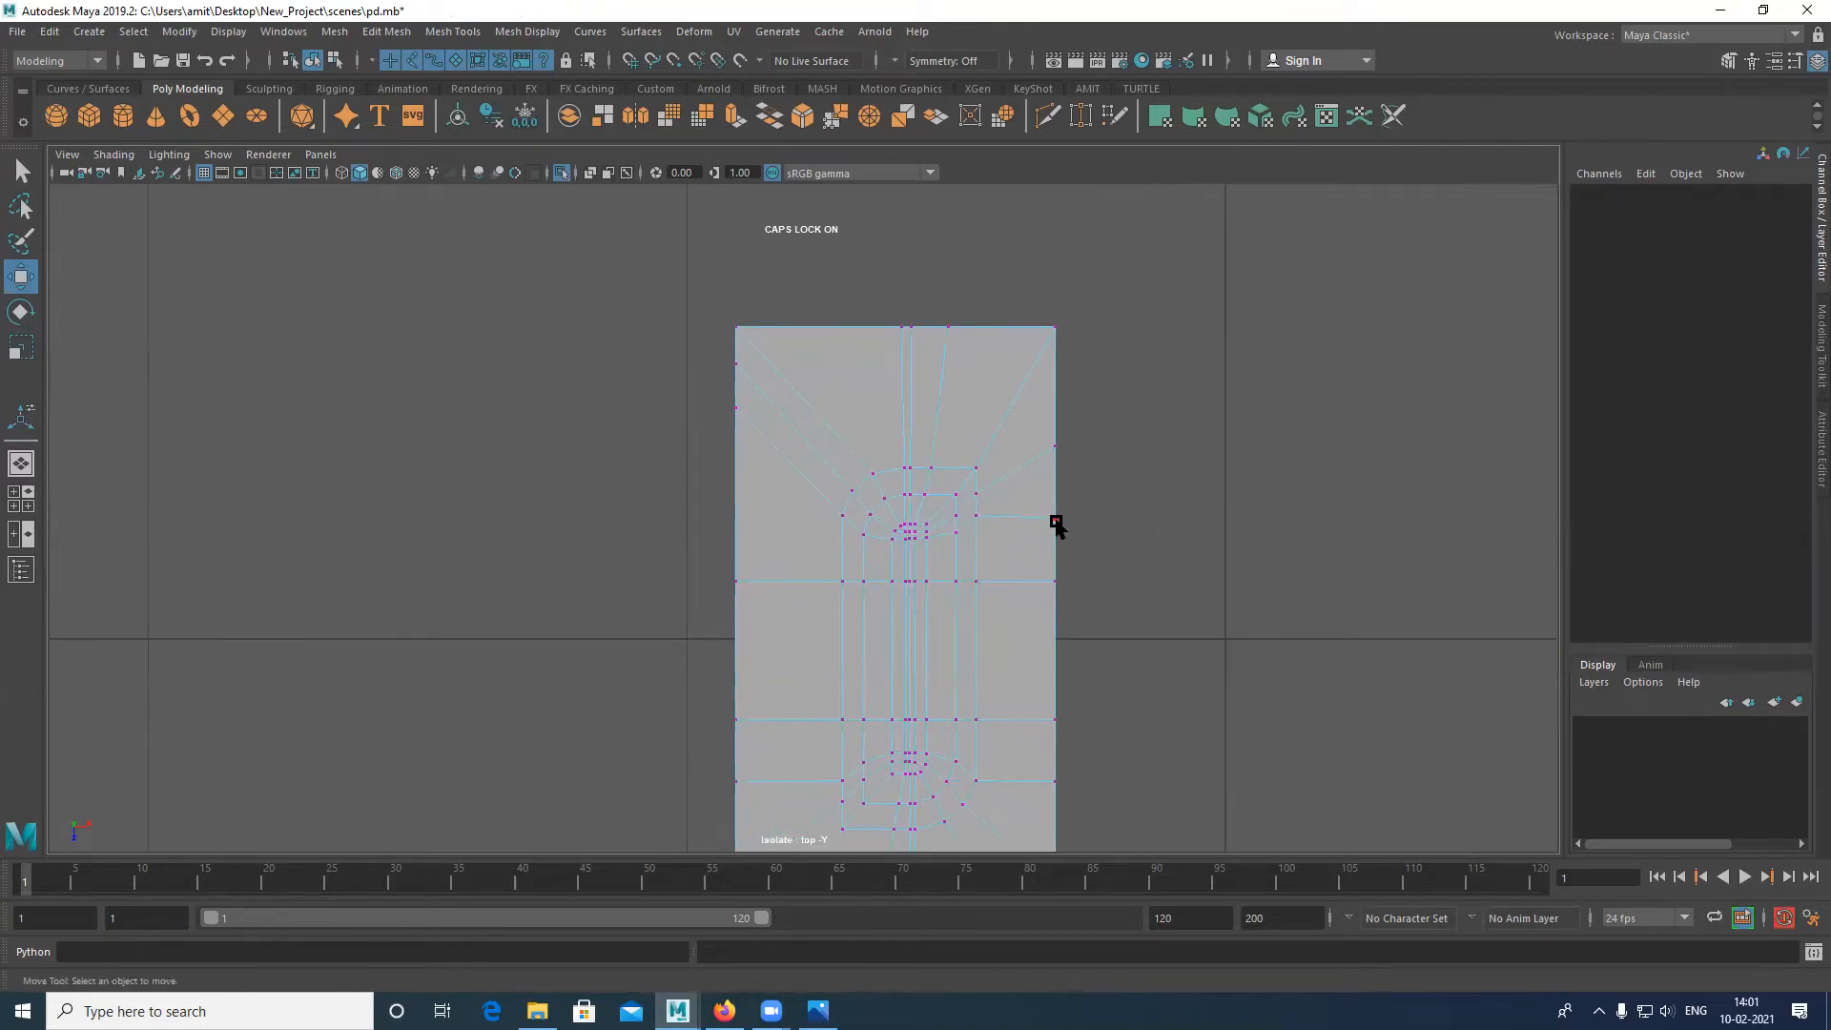
left_click_drag(684, 391, 747, 607)
left_click_drag(702, 358, 754, 524)
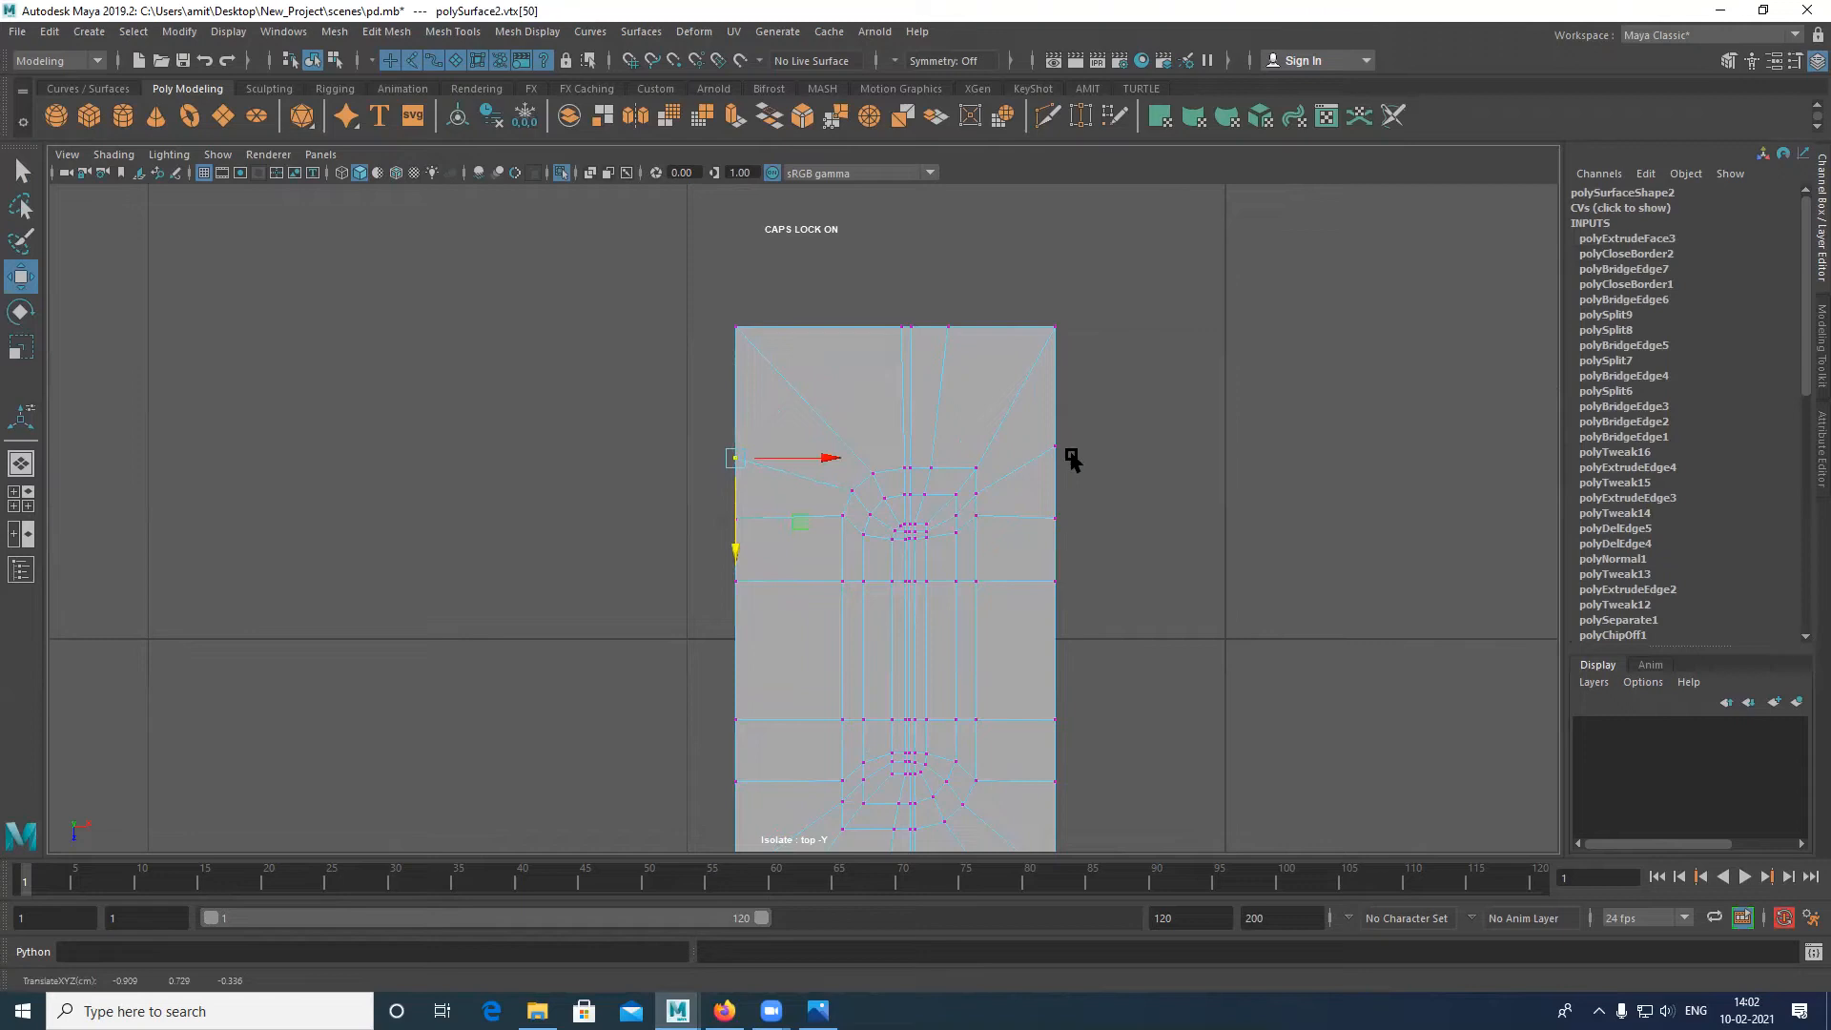
left_click_drag(742, 460, 741, 456)
Step: Examine the plate's edge flow around the upper and lower ends of the button
middle_click_drag(964, 706, 940, 531, "alt")
middle_click_drag(855, 338, 846, 421, "alt")
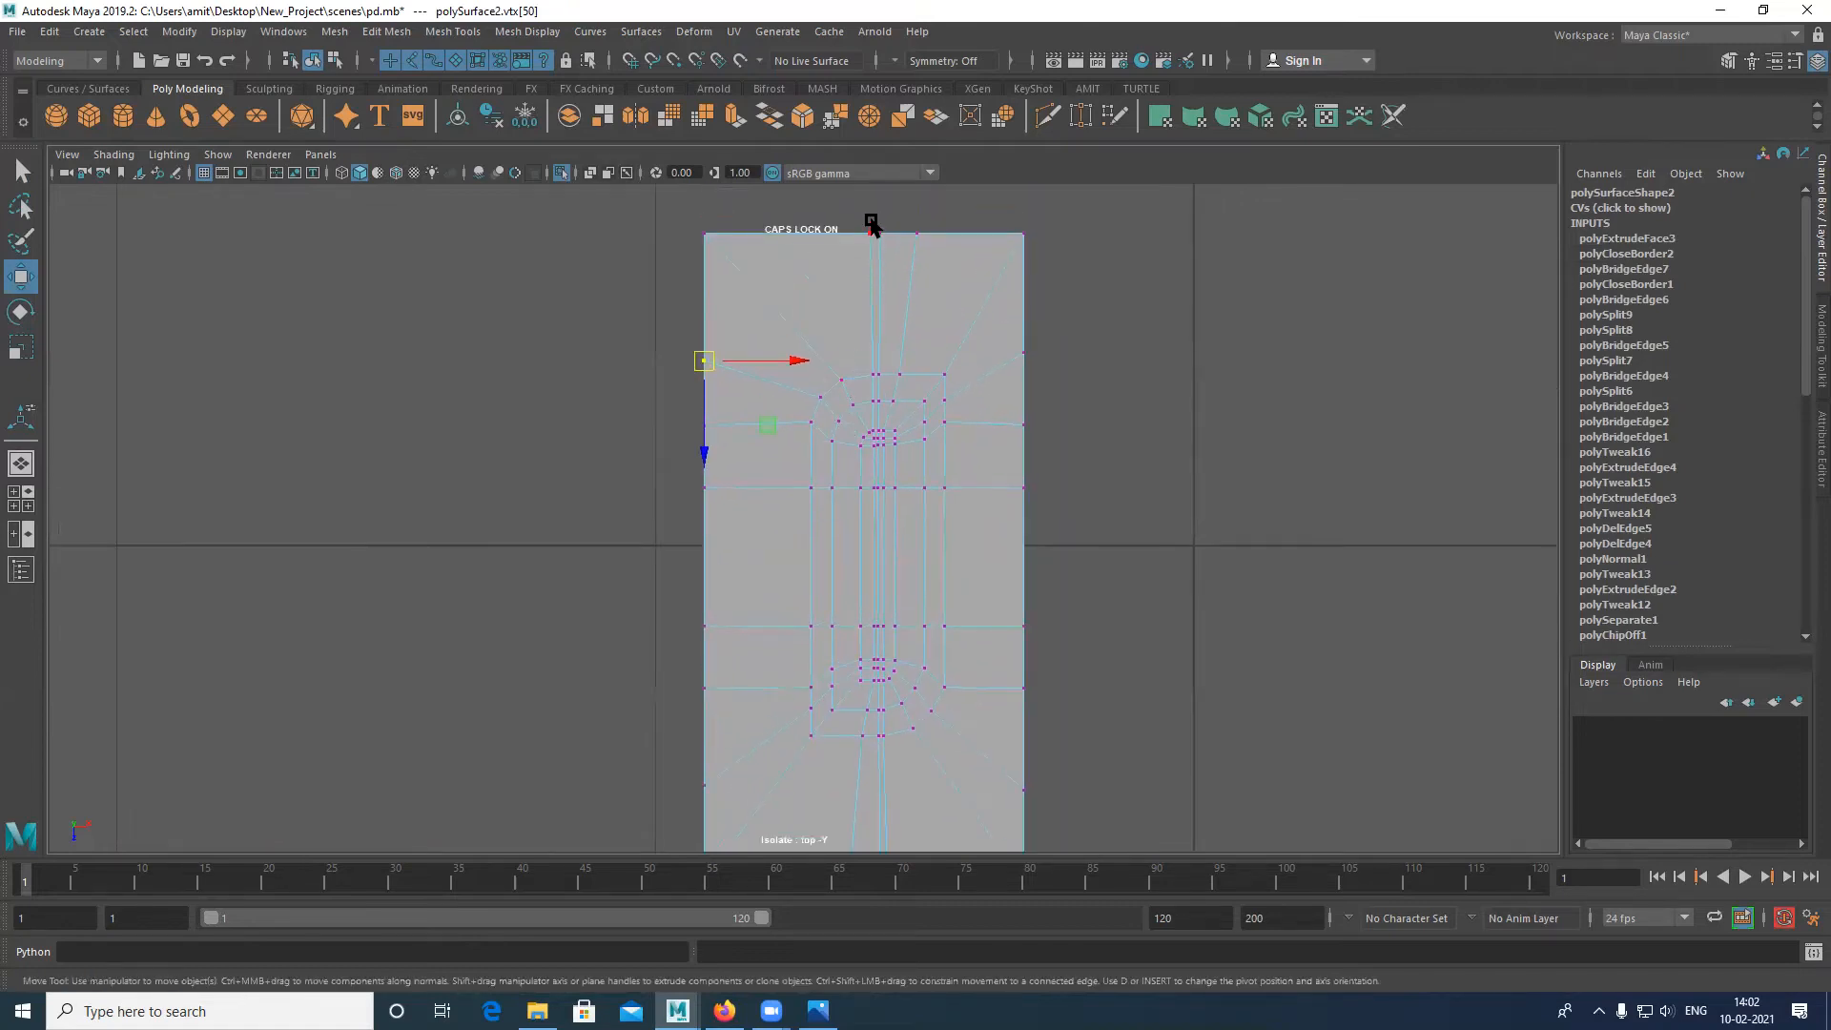
middle_click_drag(922, 596, 918, 517, "alt")
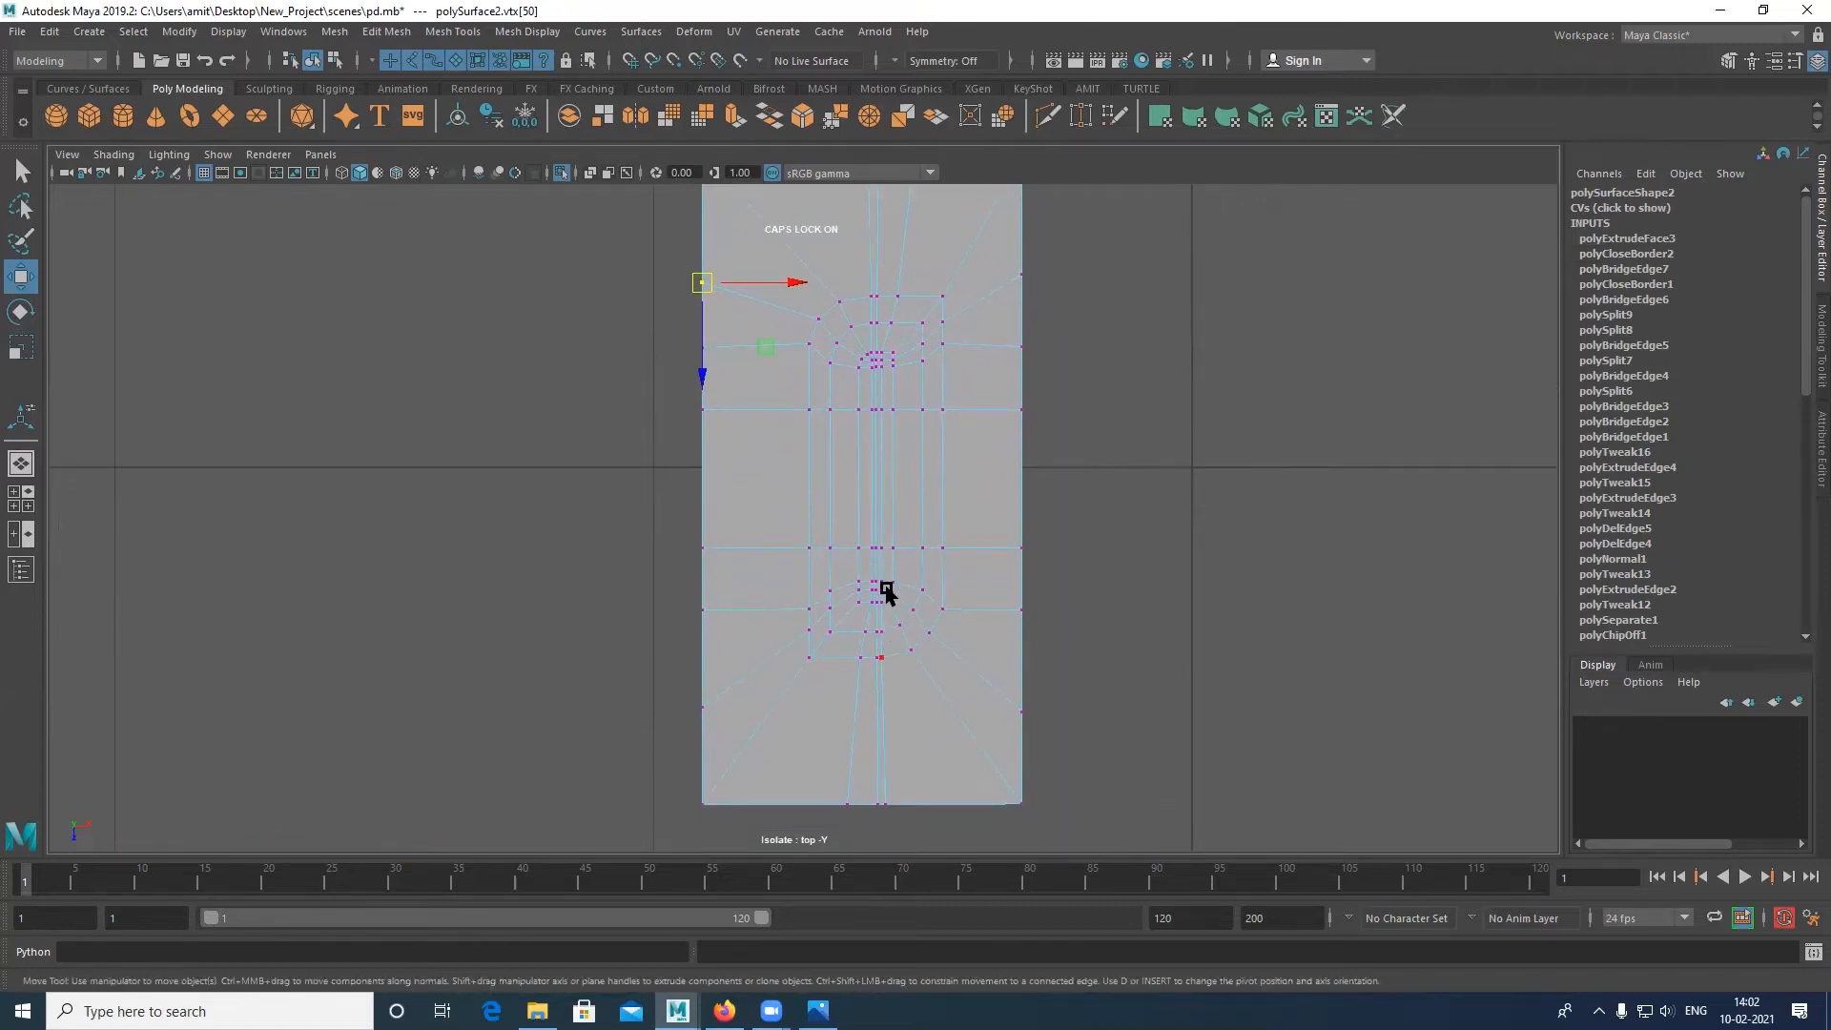
middle_click_drag(874, 359, 831, 345, "alt")
middle_click_drag(813, 643, 813, 710, "alt")
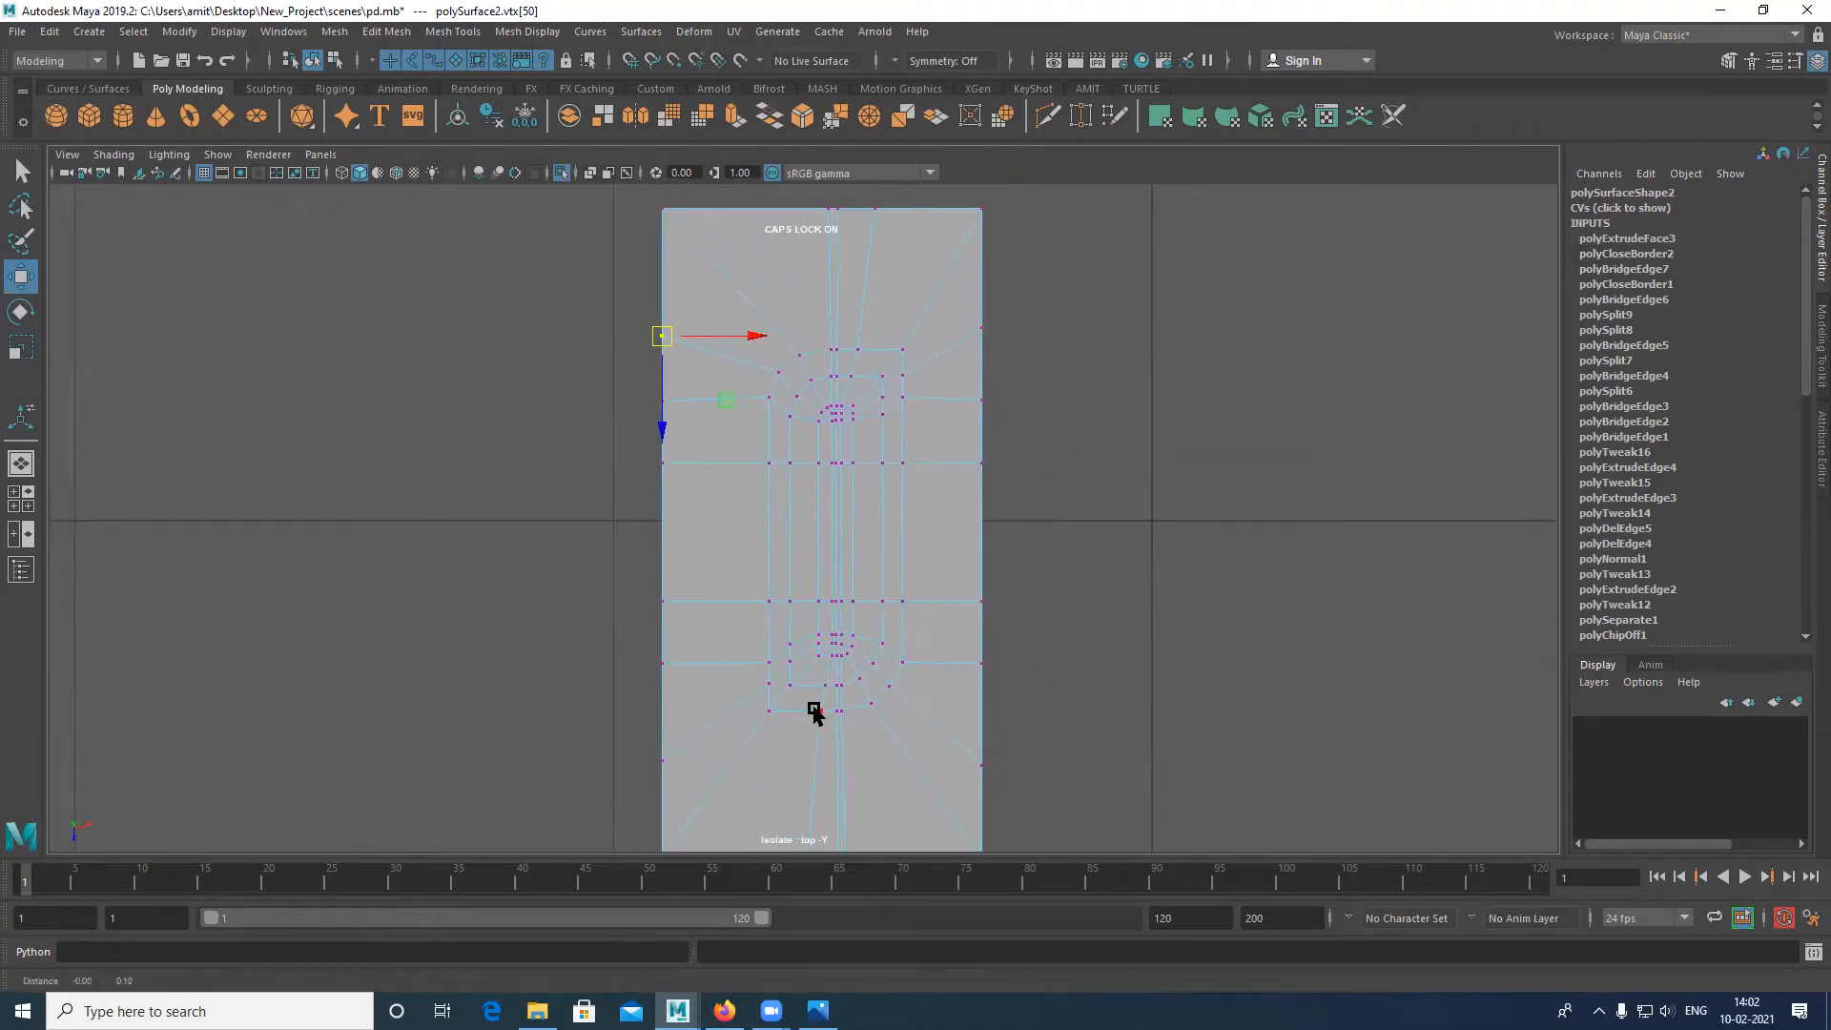
middle_click_drag(842, 517, 851, 485, "alt")
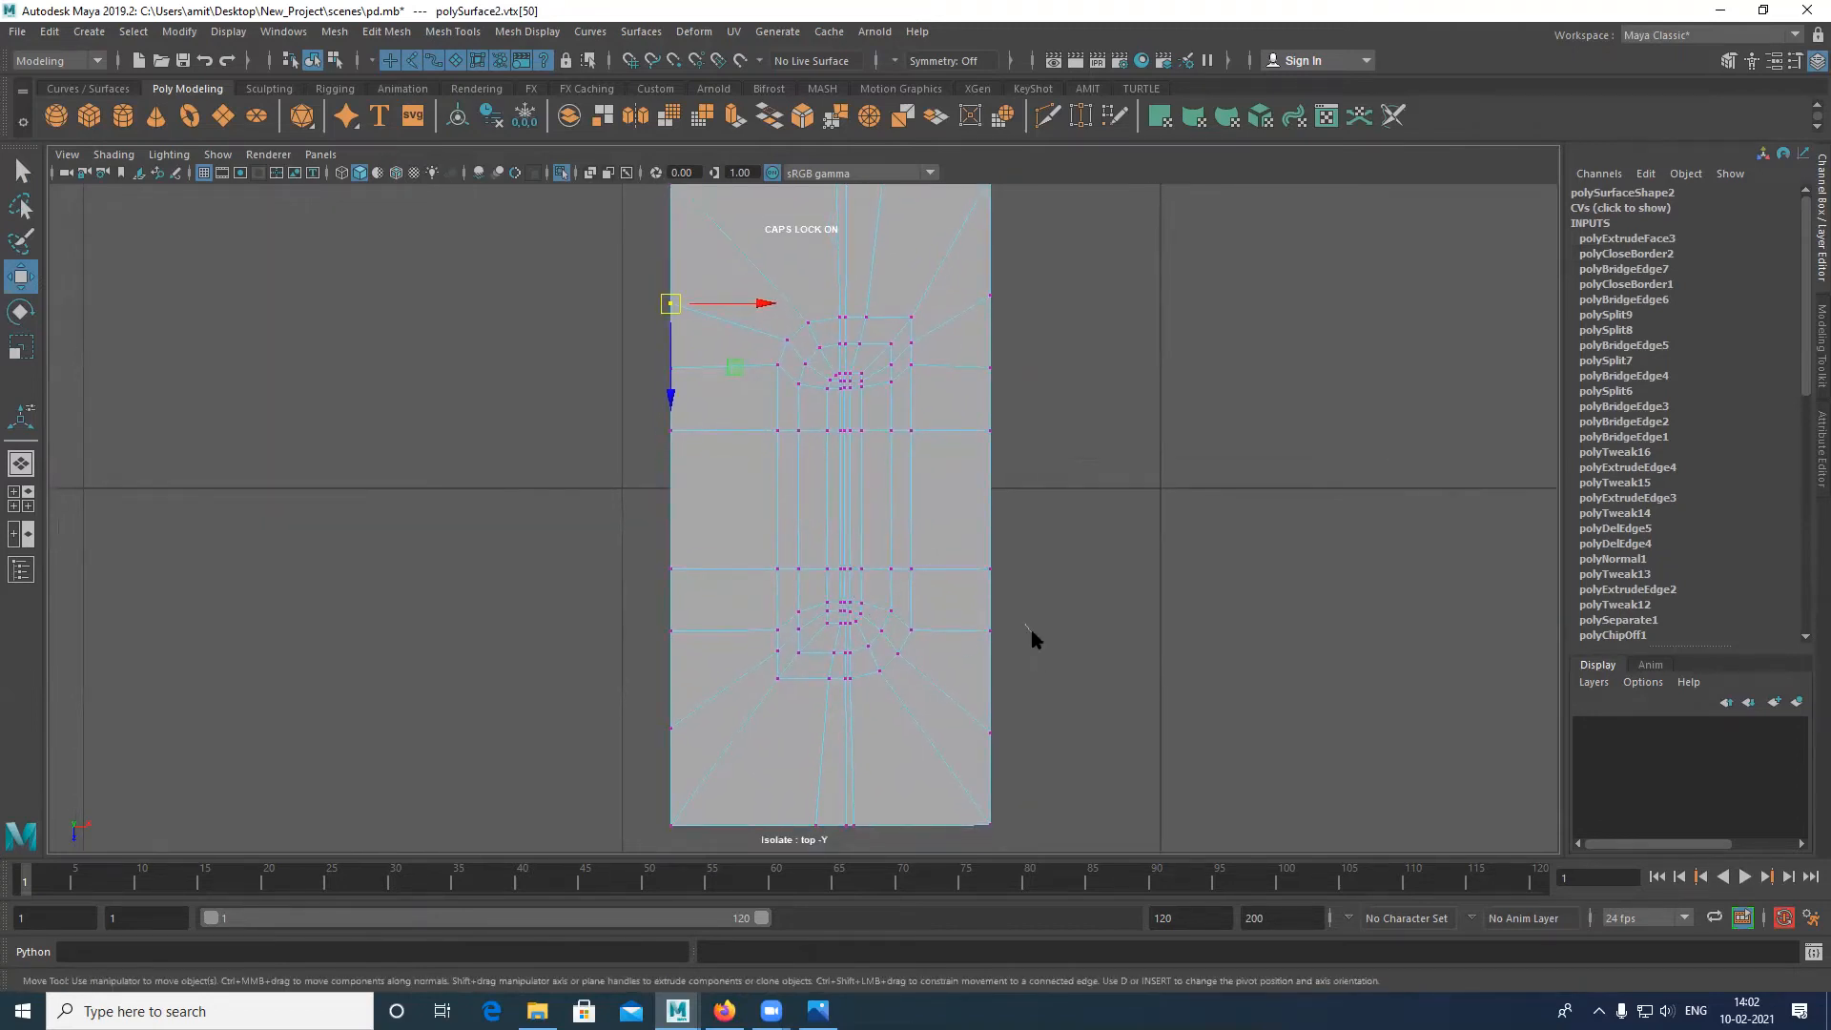
scroll(902, 601, "down", 5)
scroll(838, 633, "up", 3)
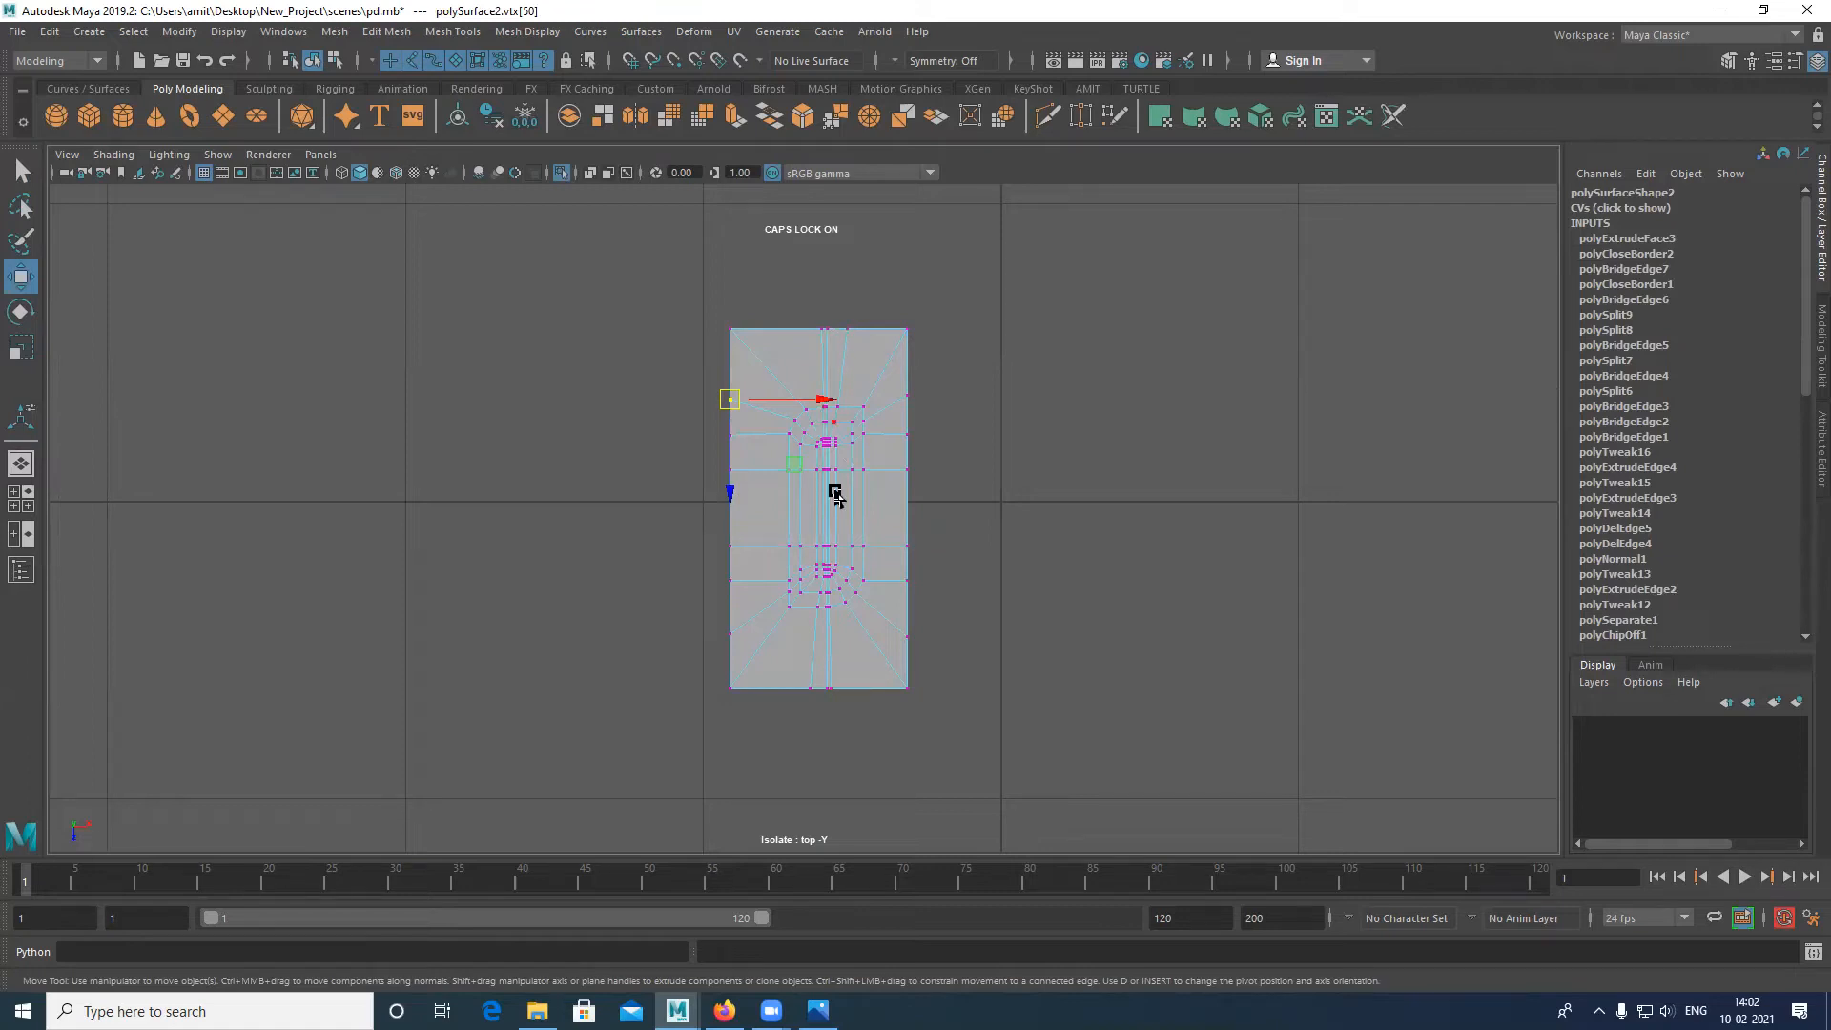
Step: Shift the left-of-centre vertex on the plate's lower edge and the matching vertices at the button's lower end left along X
scroll(821, 625, "up", 6)
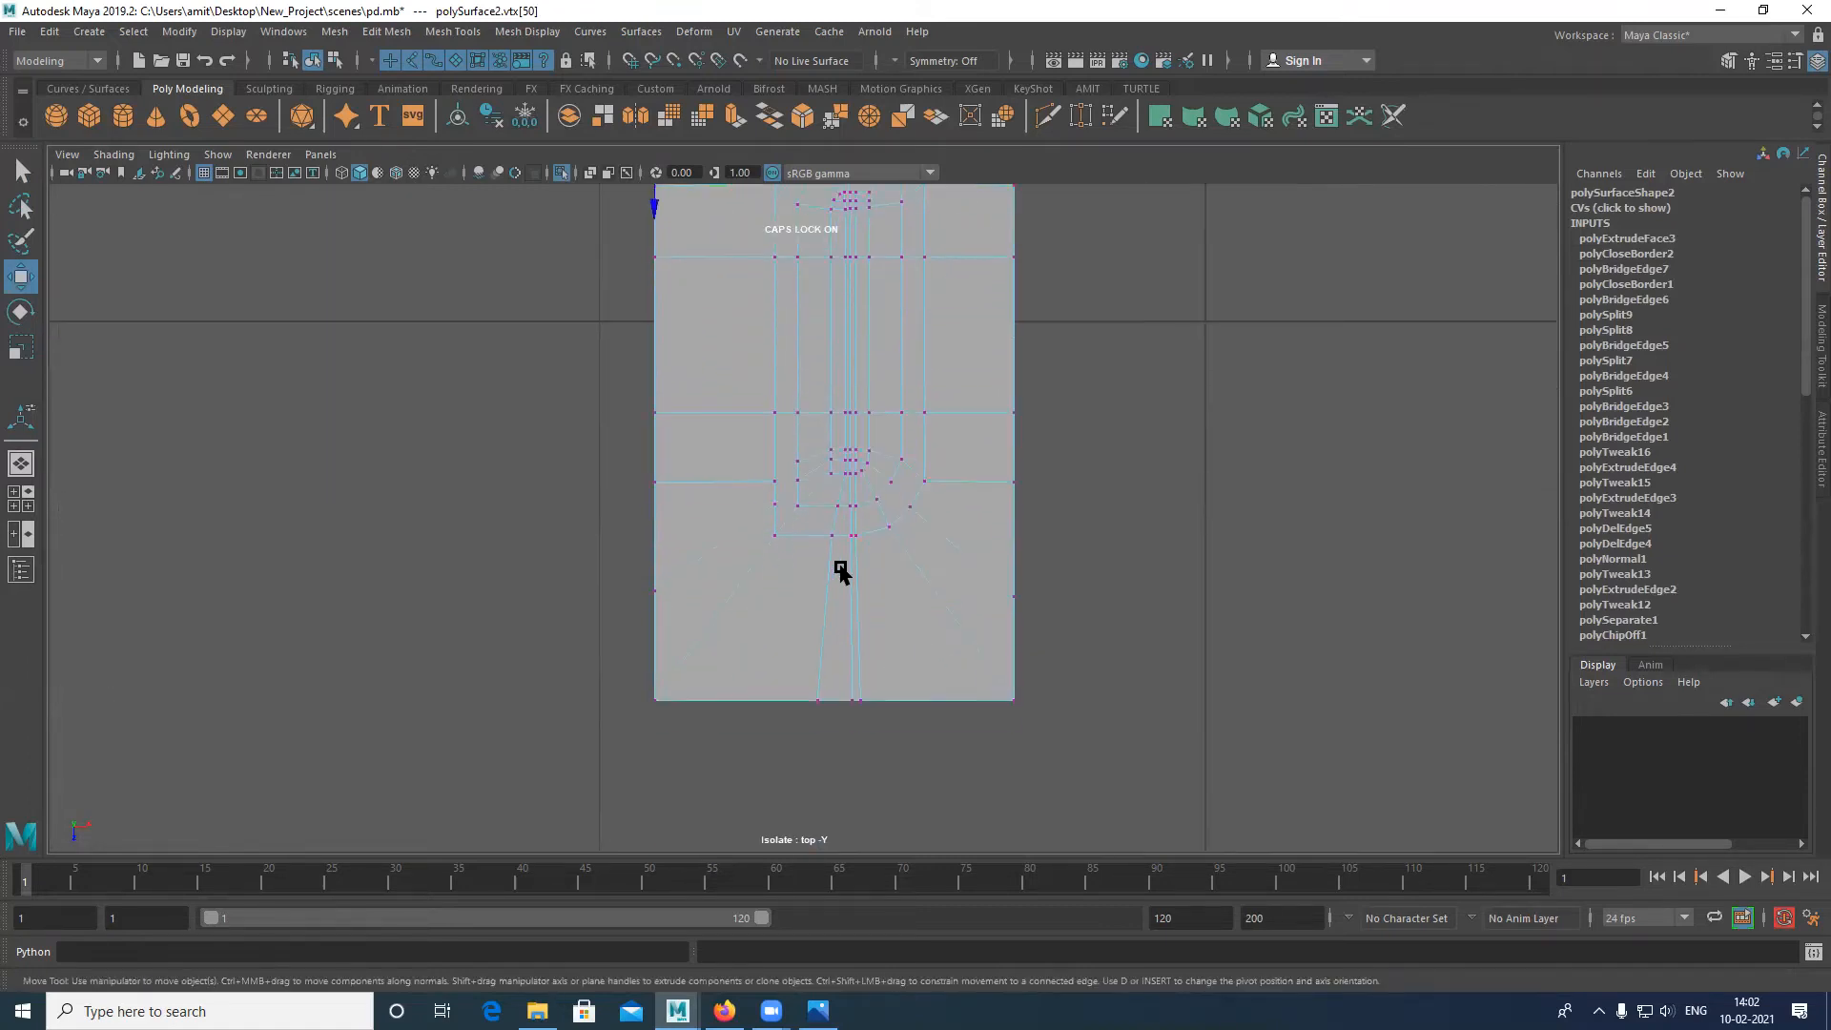
middle_click_drag(888, 586, 897, 605, "alt")
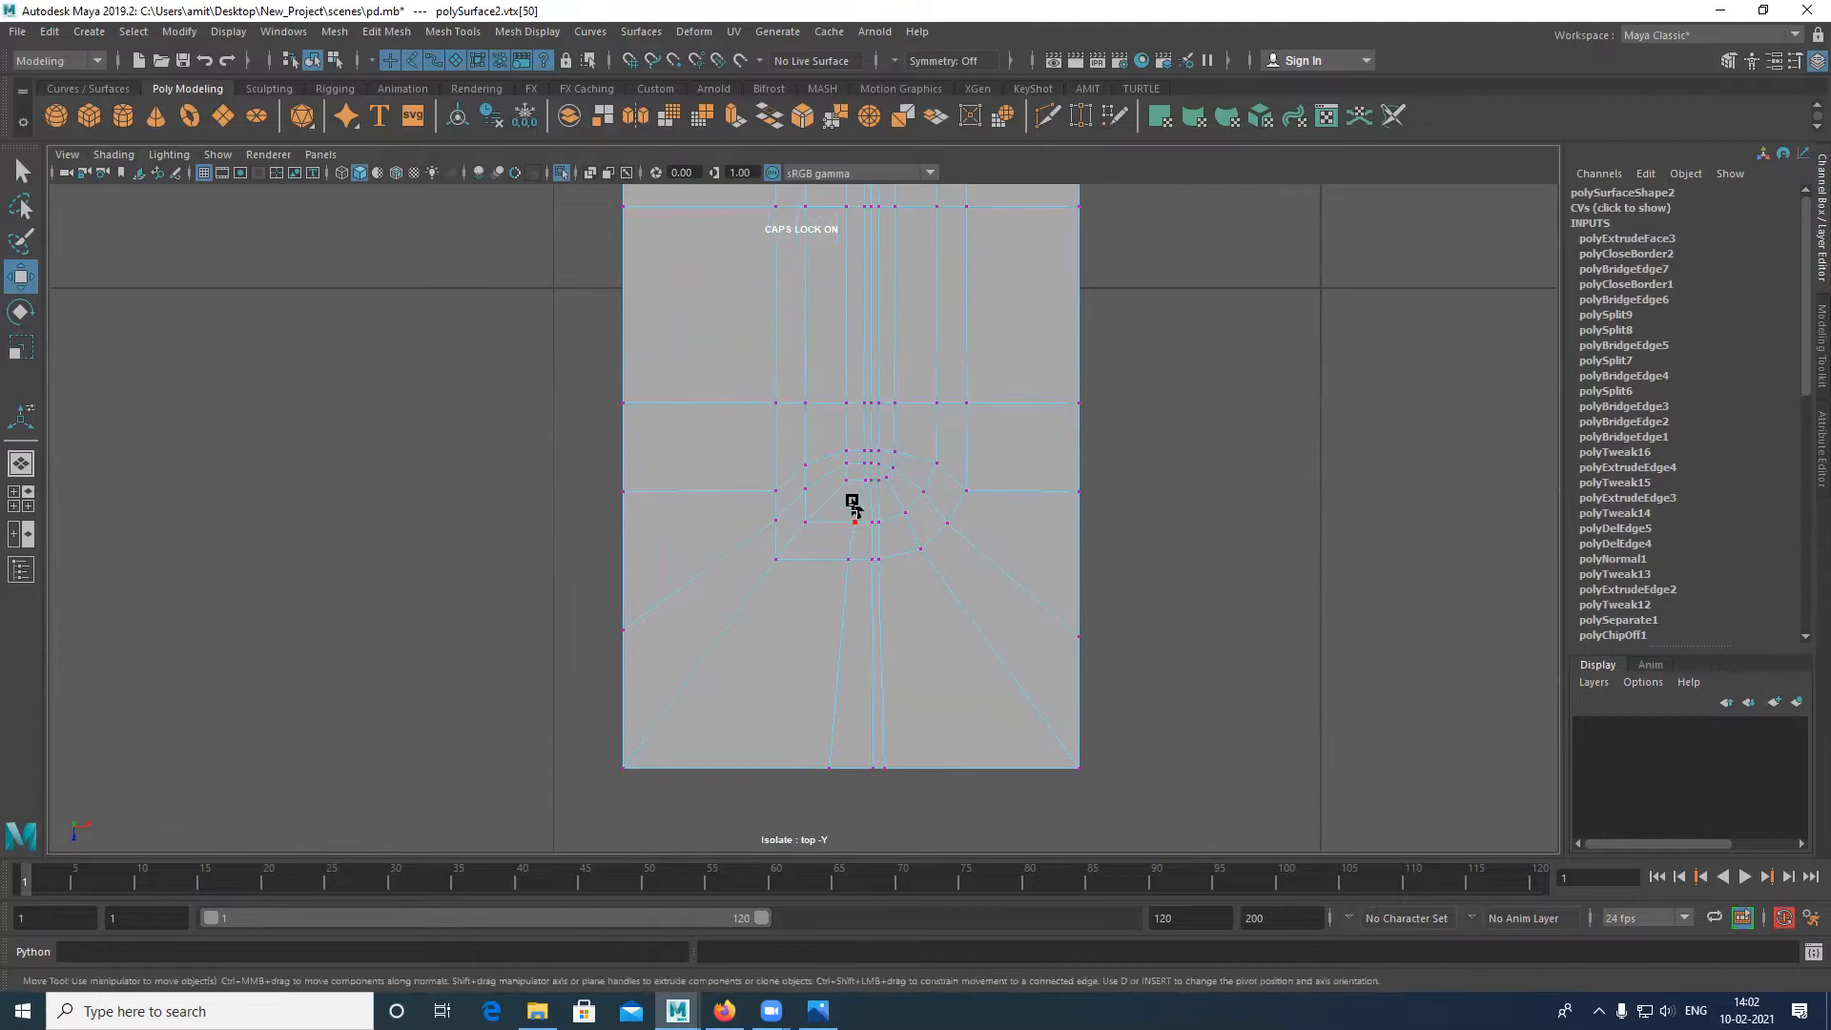
left_click(831, 767)
left_click_drag(899, 764, 838, 769)
left_click(837, 564)
left_click_drag(906, 563, 866, 572)
scroll(863, 570, "up", 2)
scroll(859, 565, "up", 1)
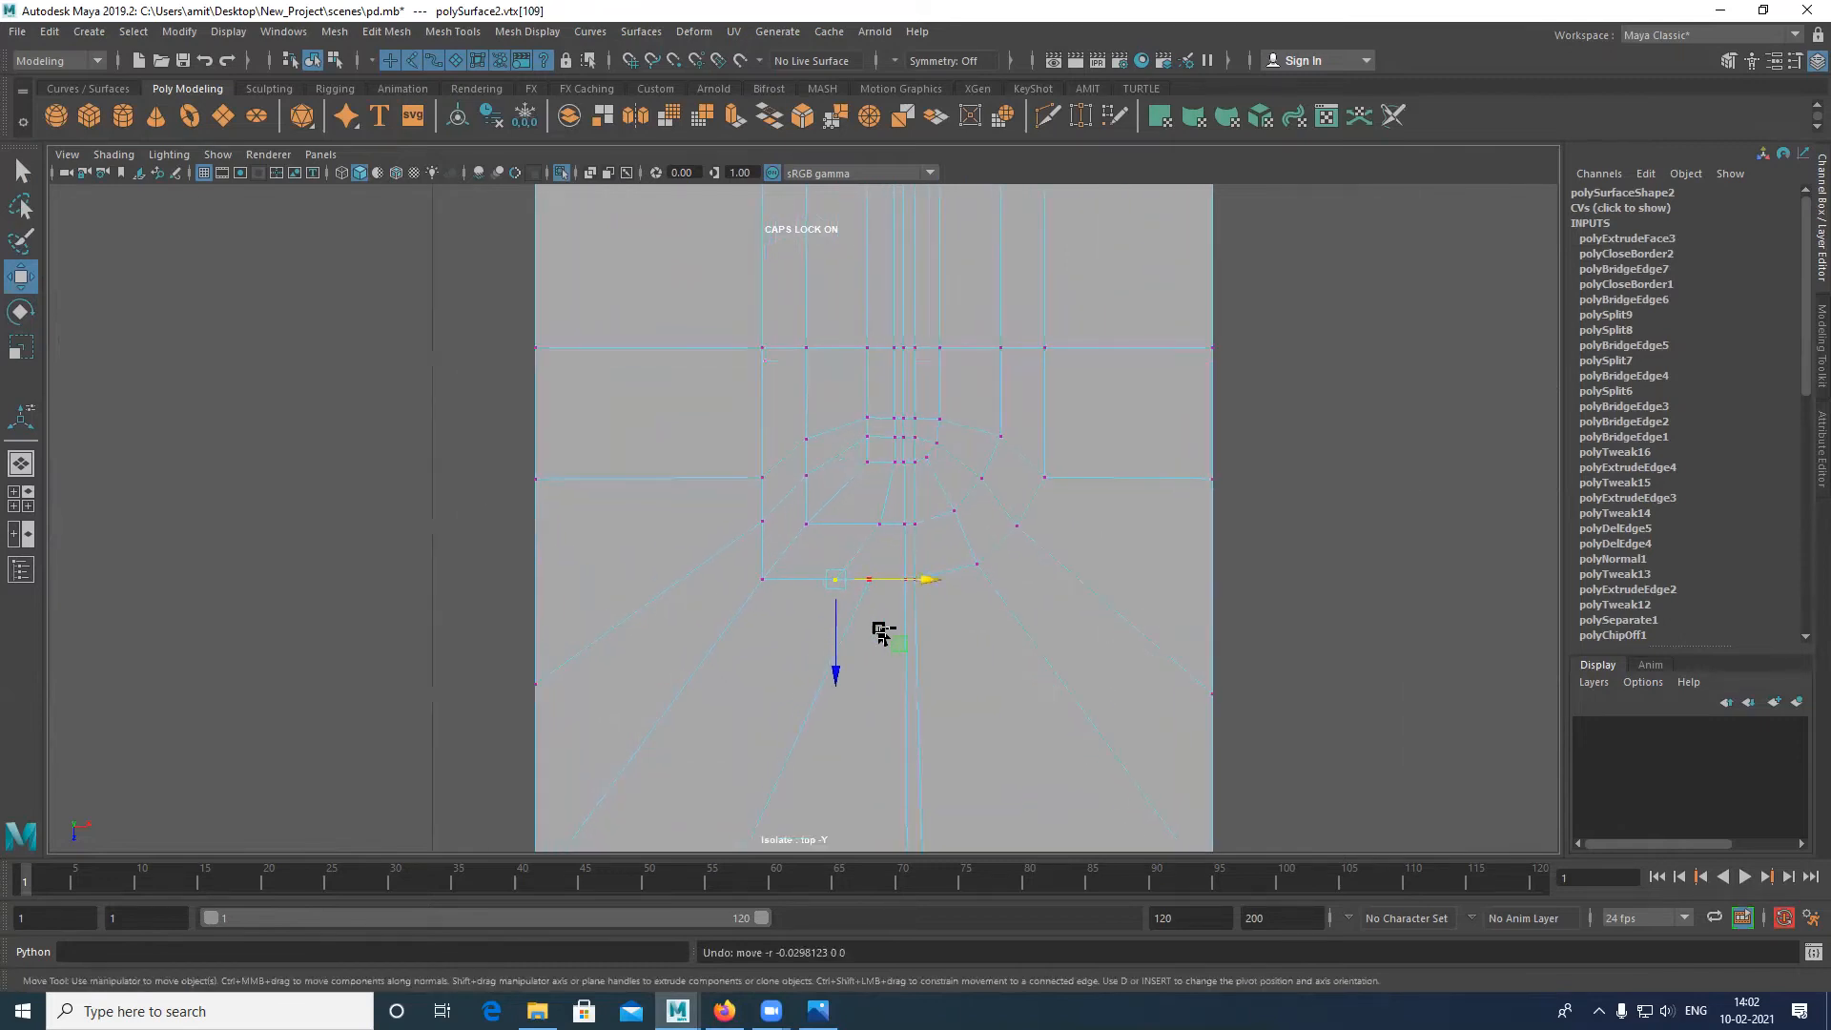
left_click(935, 582, "shift")
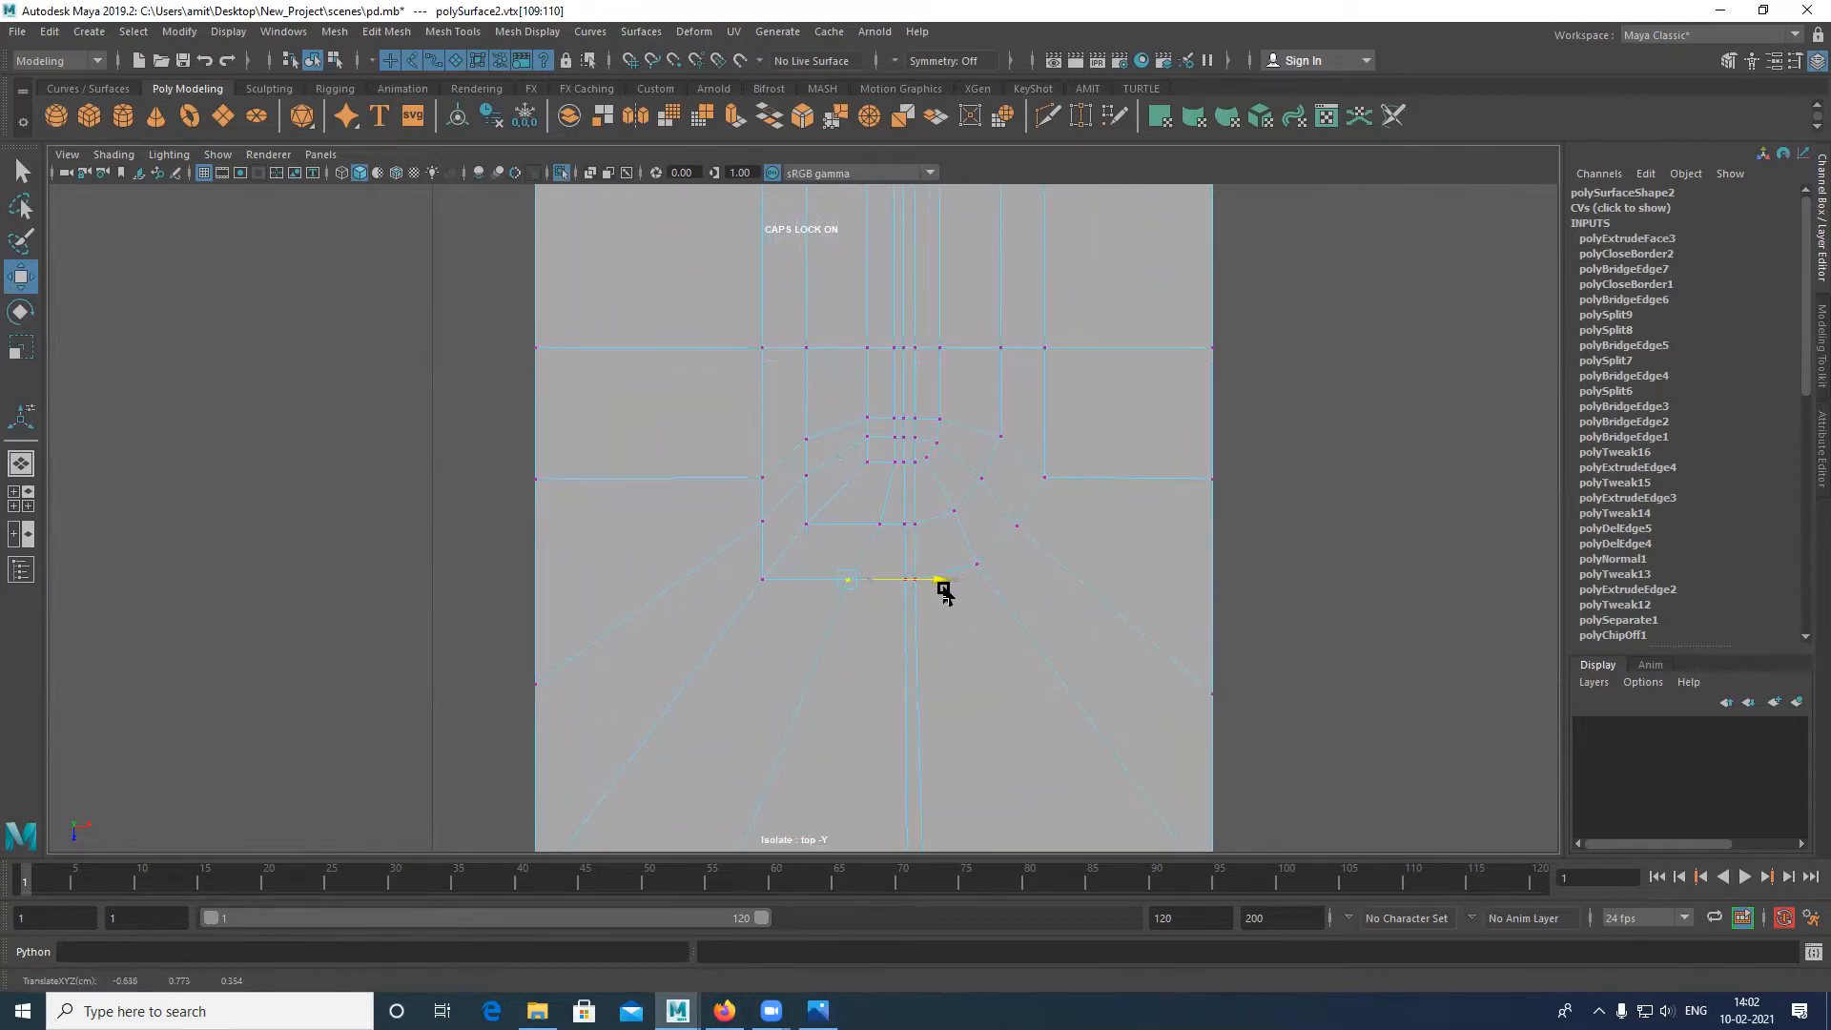
left_click(878, 523)
left_click_drag(934, 531, 927, 537)
Step: Shift the right-of-centre vertex on the plate's upper edge and the matching vertices at the button's upper end right along X
middle_click_drag(923, 641, 870, 939, "alt")
middle_click_drag(920, 443, 918, 697, "alt")
left_click(921, 246)
left_click_drag(993, 245, 1085, 246)
left_click_drag(888, 449, 962, 544)
left_click_drag(849, 574, 954, 598)
scroll(960, 529, "down", 5)
scroll(961, 530, "up", 2)
scroll(963, 532, "down", 4)
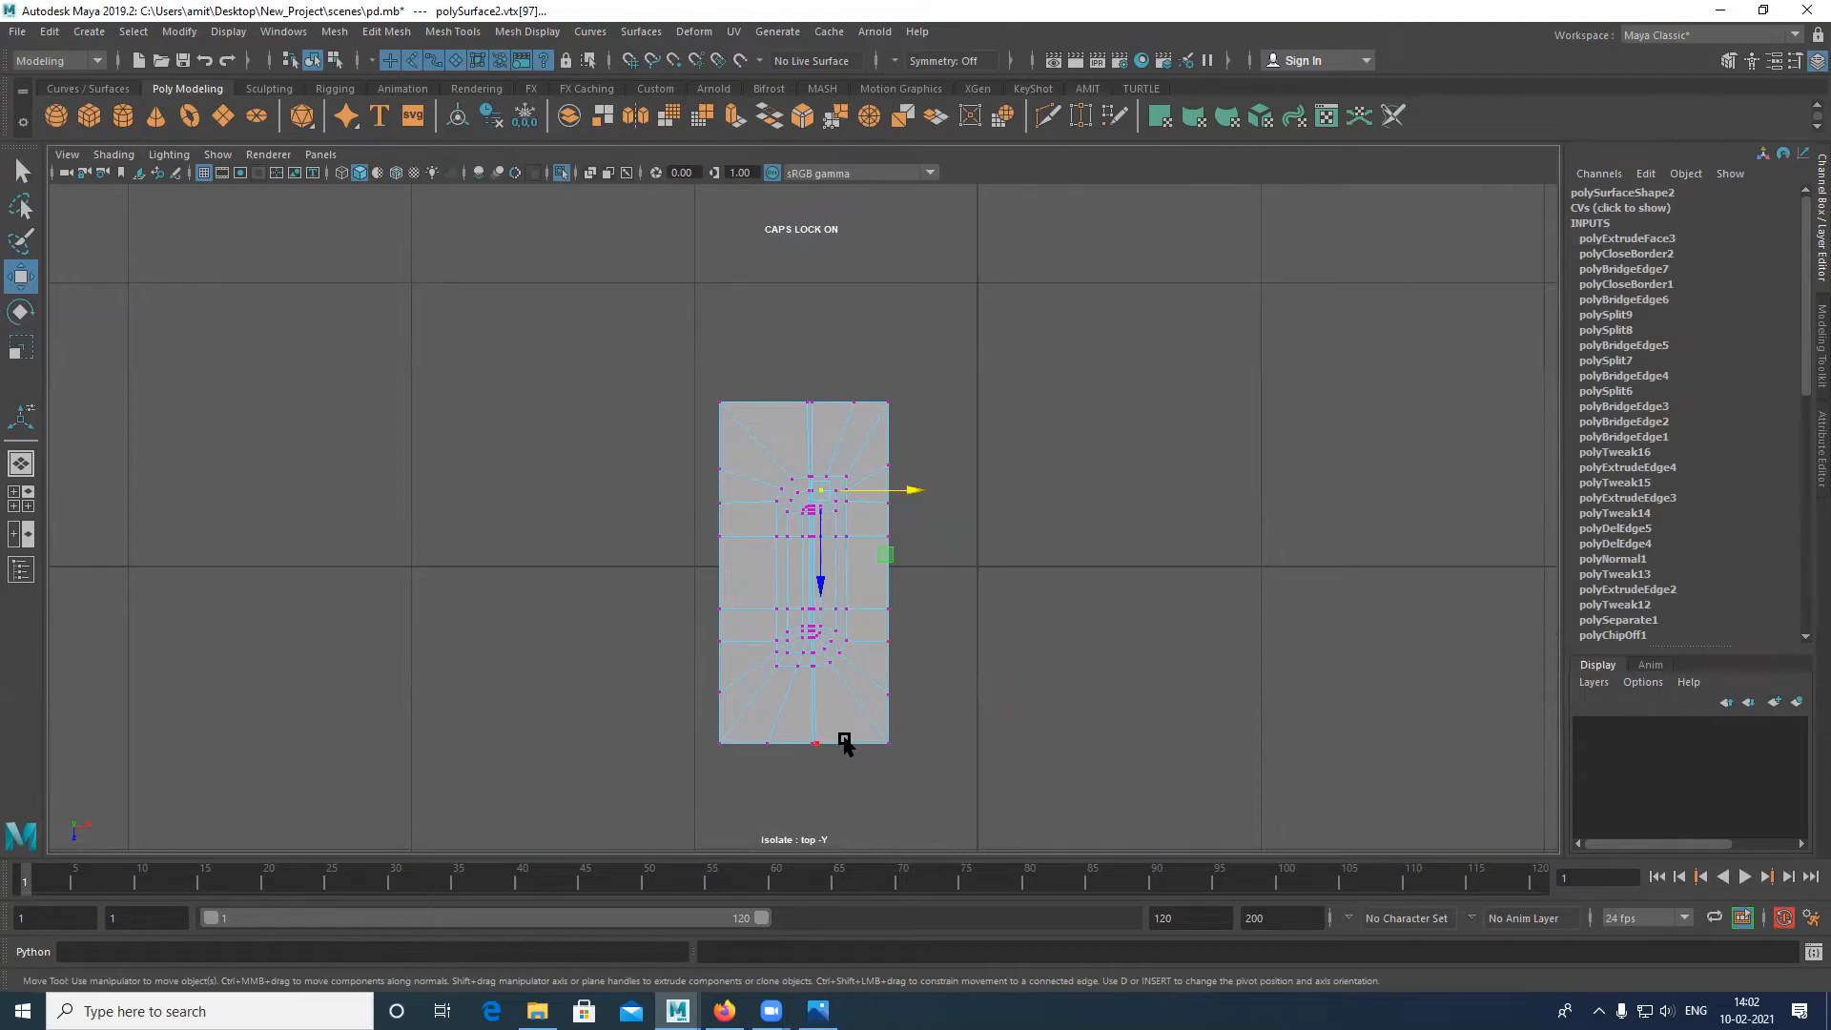
right_click_drag(848, 722, 744, 685, "shift")
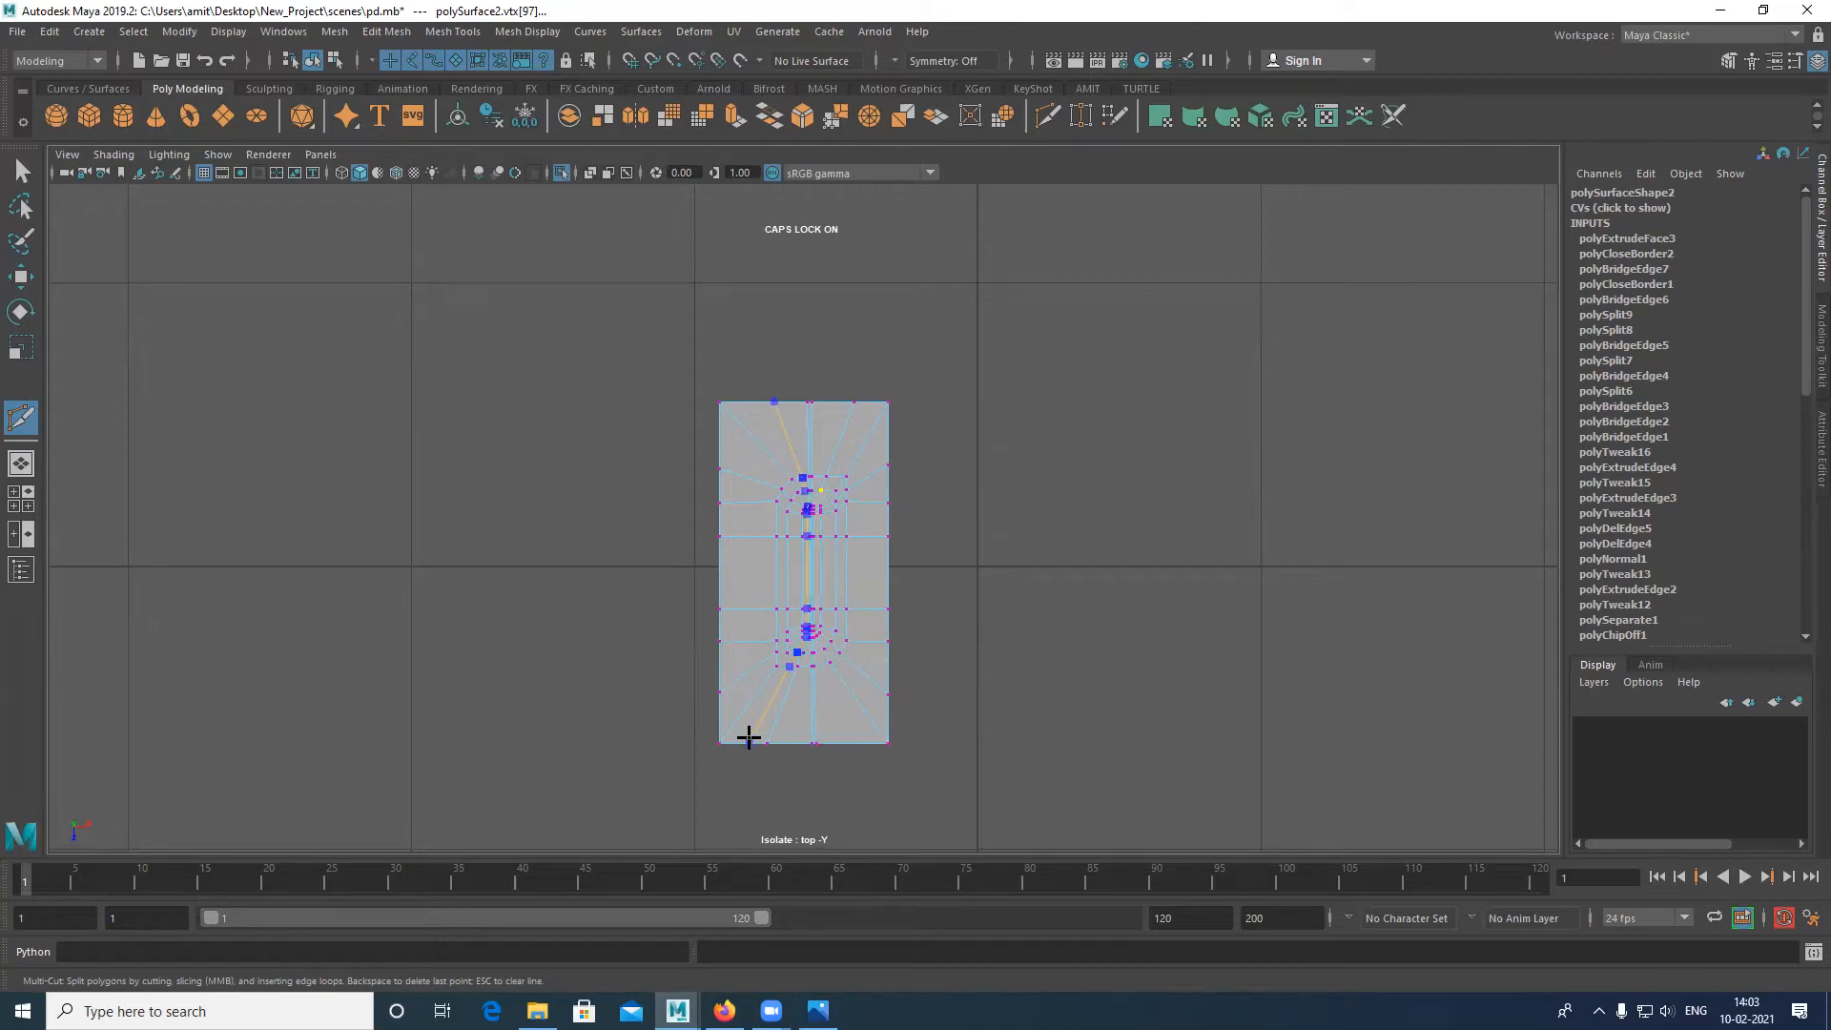
key("w")
Step: Insert an edge loop in the plate around the button, between the button's base and the outer border, using Multi-Cut
right_click_drag(819, 486, 974, 419)
left_click(830, 506)
key("space")
left_click_drag(828, 504, 542, 725)
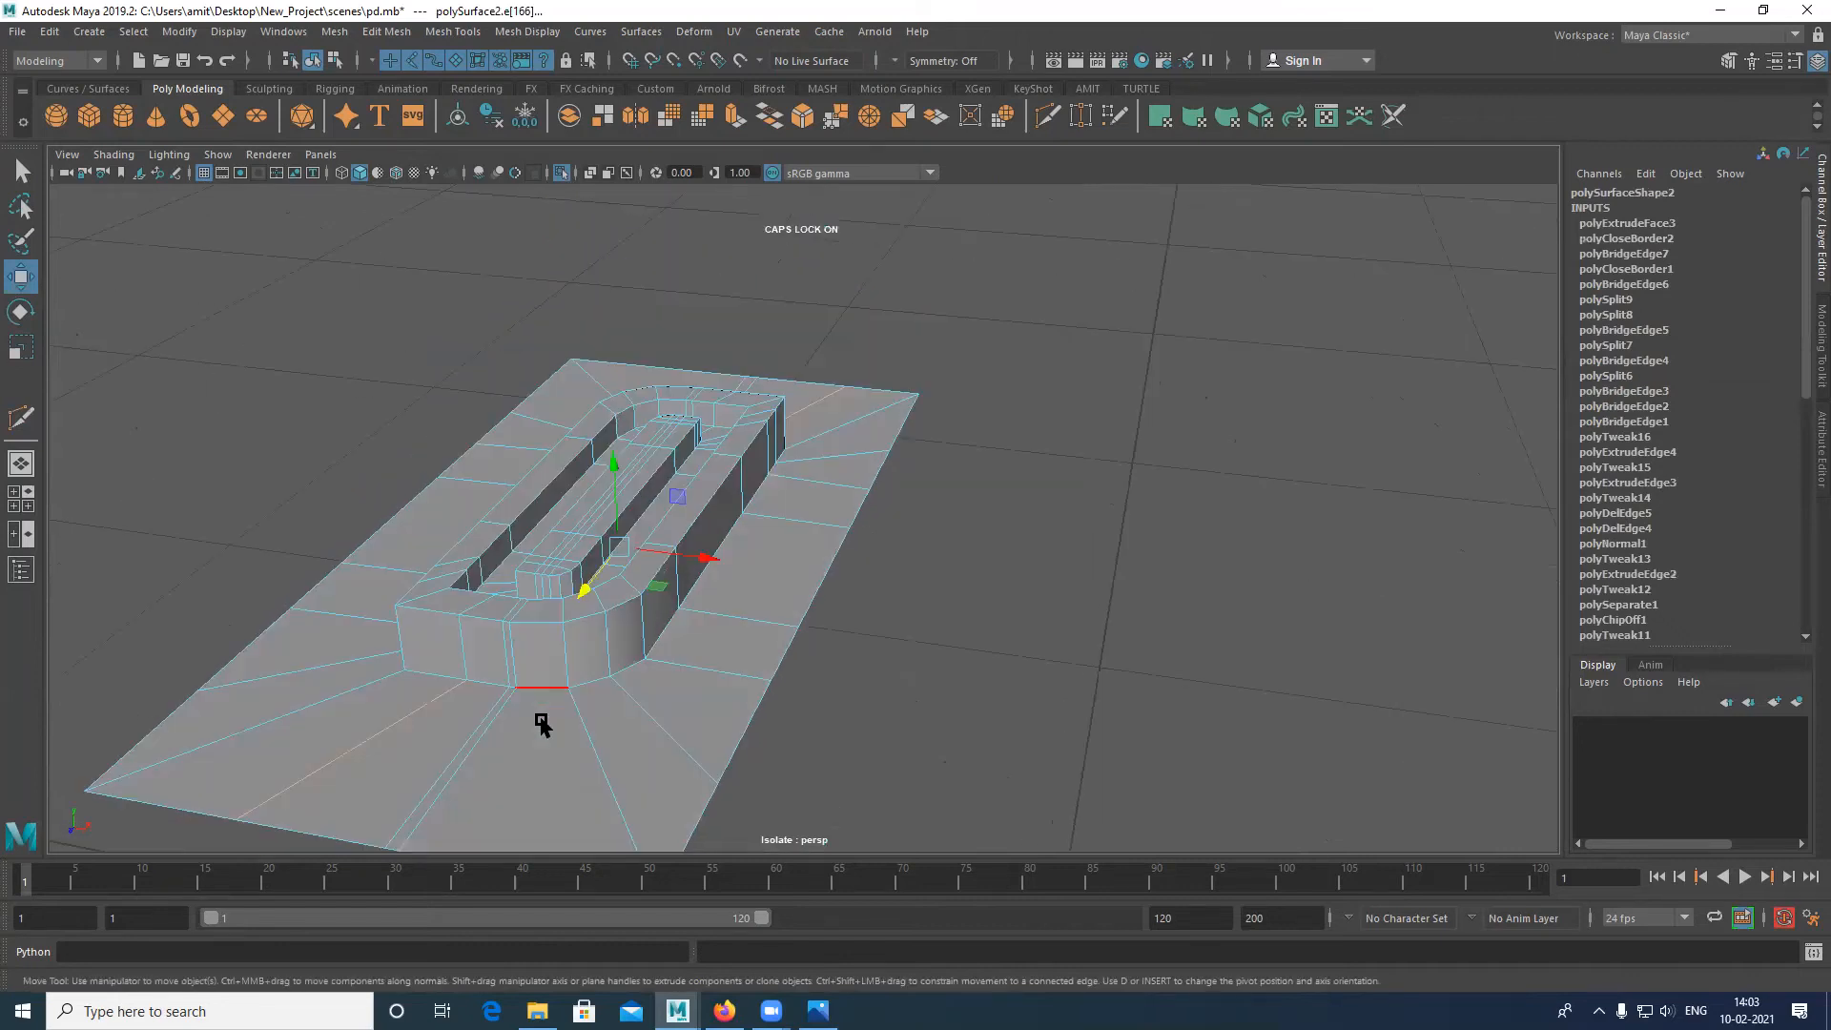
right_click_drag(647, 773, 527, 655, "shift")
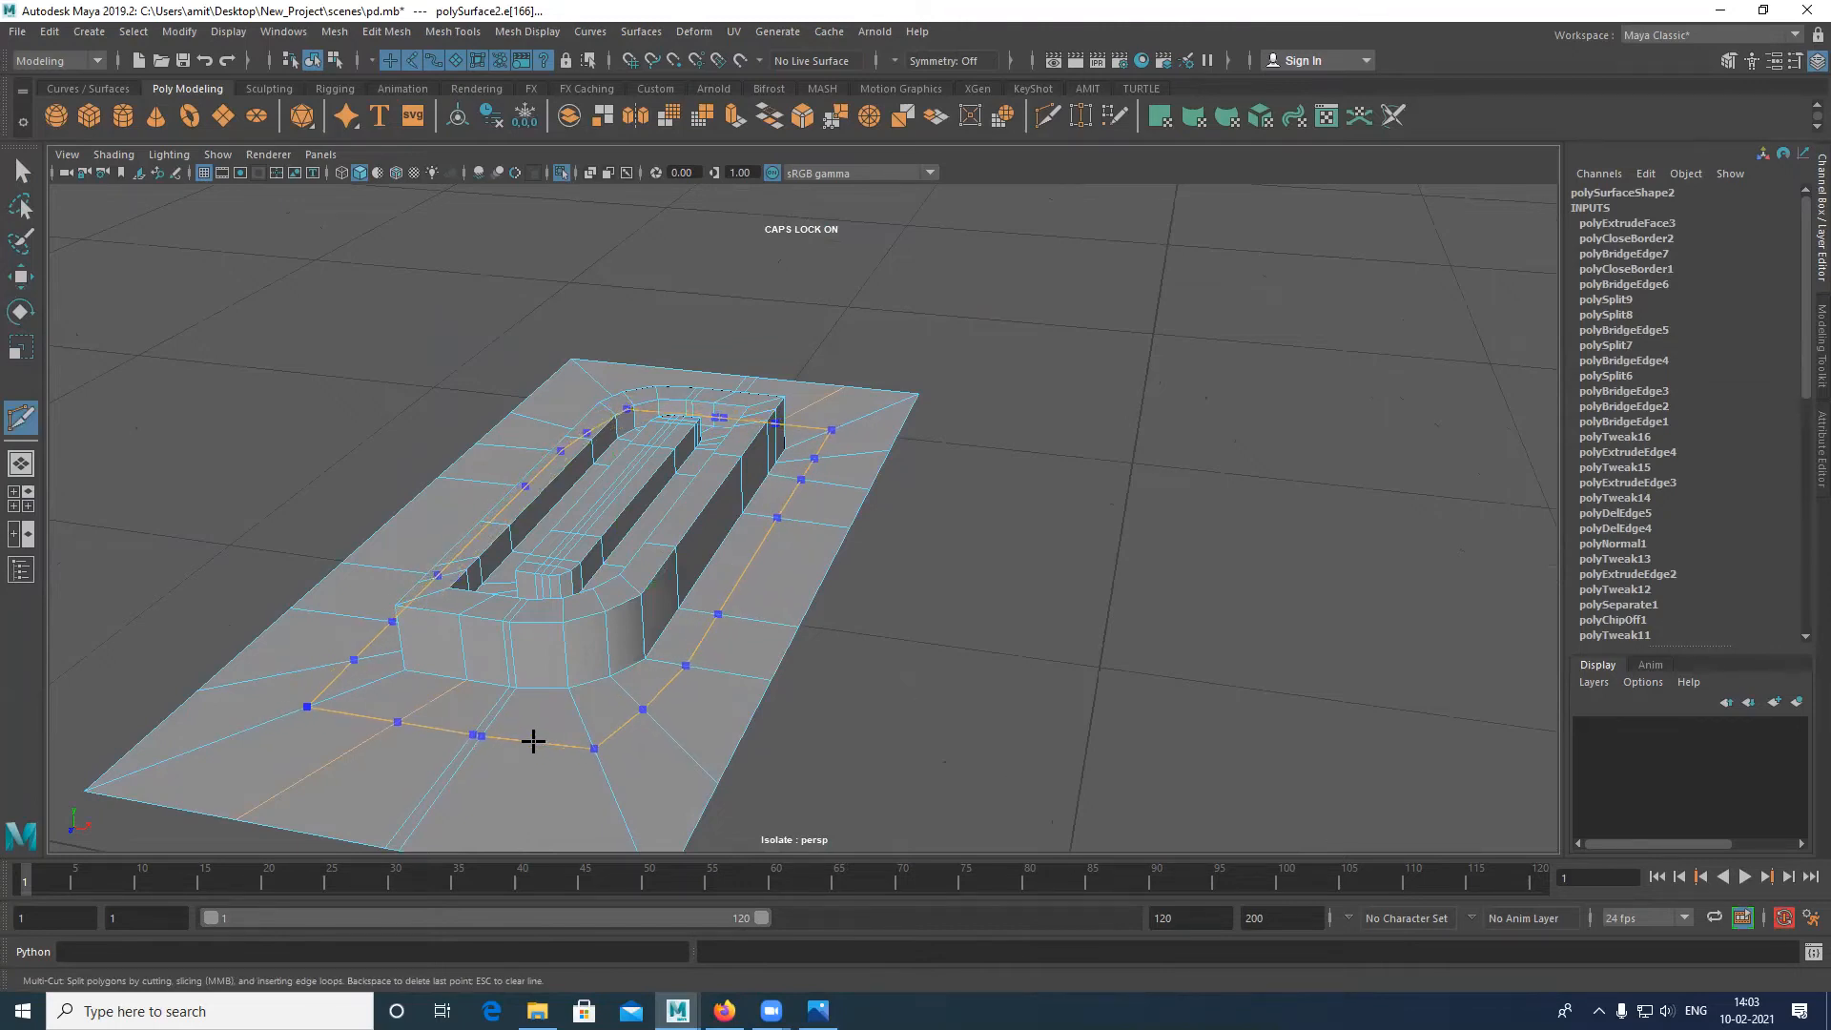
left_click(533, 742, "ctrl")
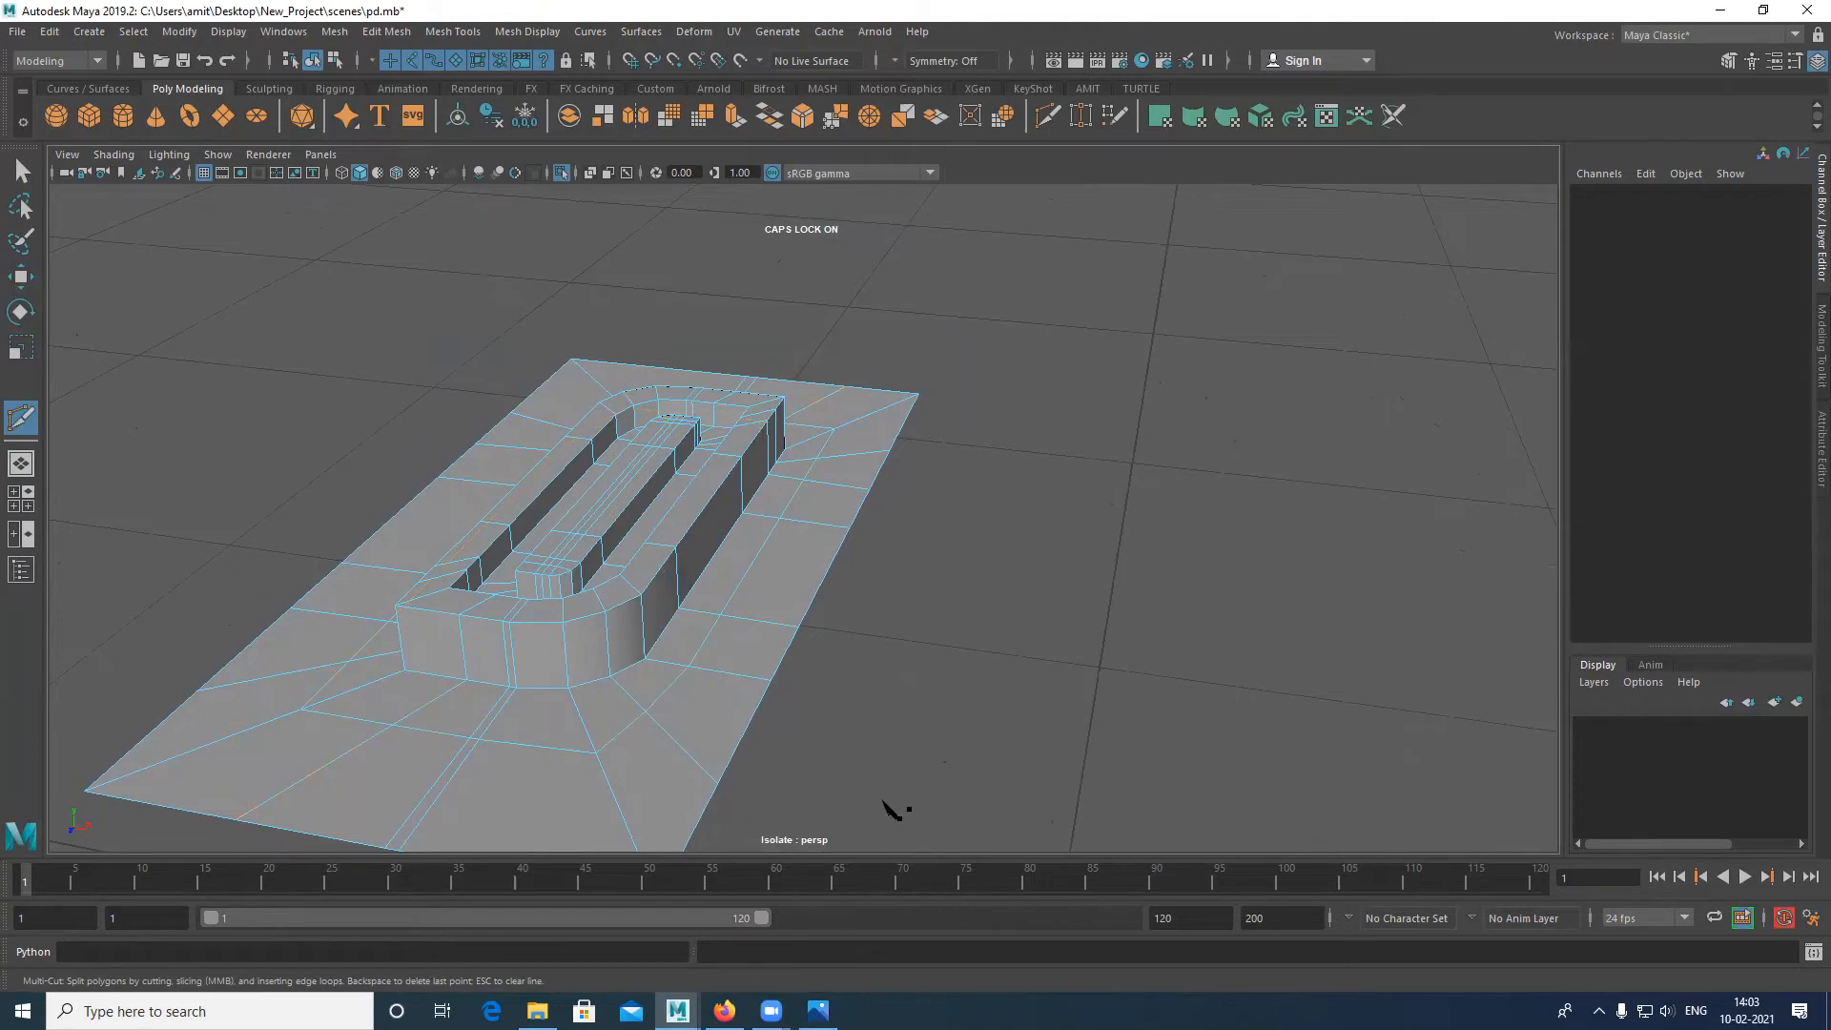
key("w")
Step: Try cutting extra edges with Multi-Cut through the plate faces between the new loop and the lower border
left_click_drag(426, 758, 593, 739, "alt")
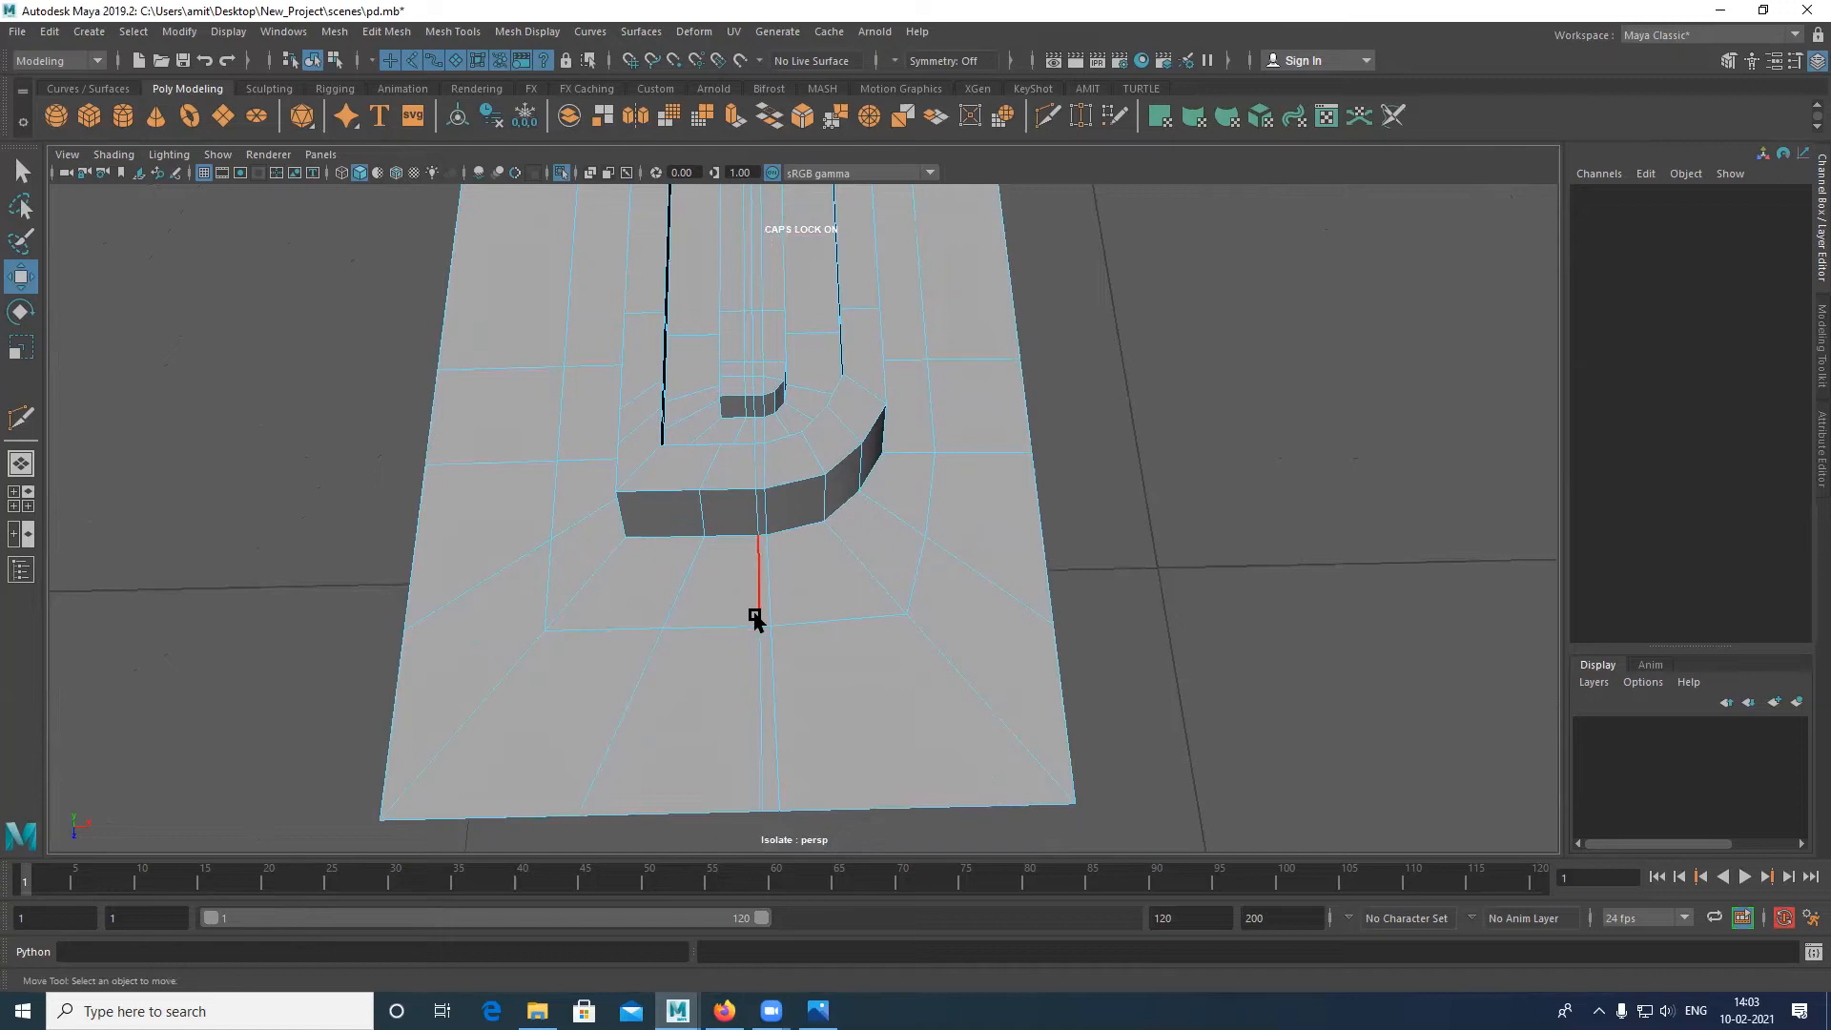
middle_click_drag(666, 645, 707, 686, "alt")
middle_click_drag(729, 588, 751, 523, "alt")
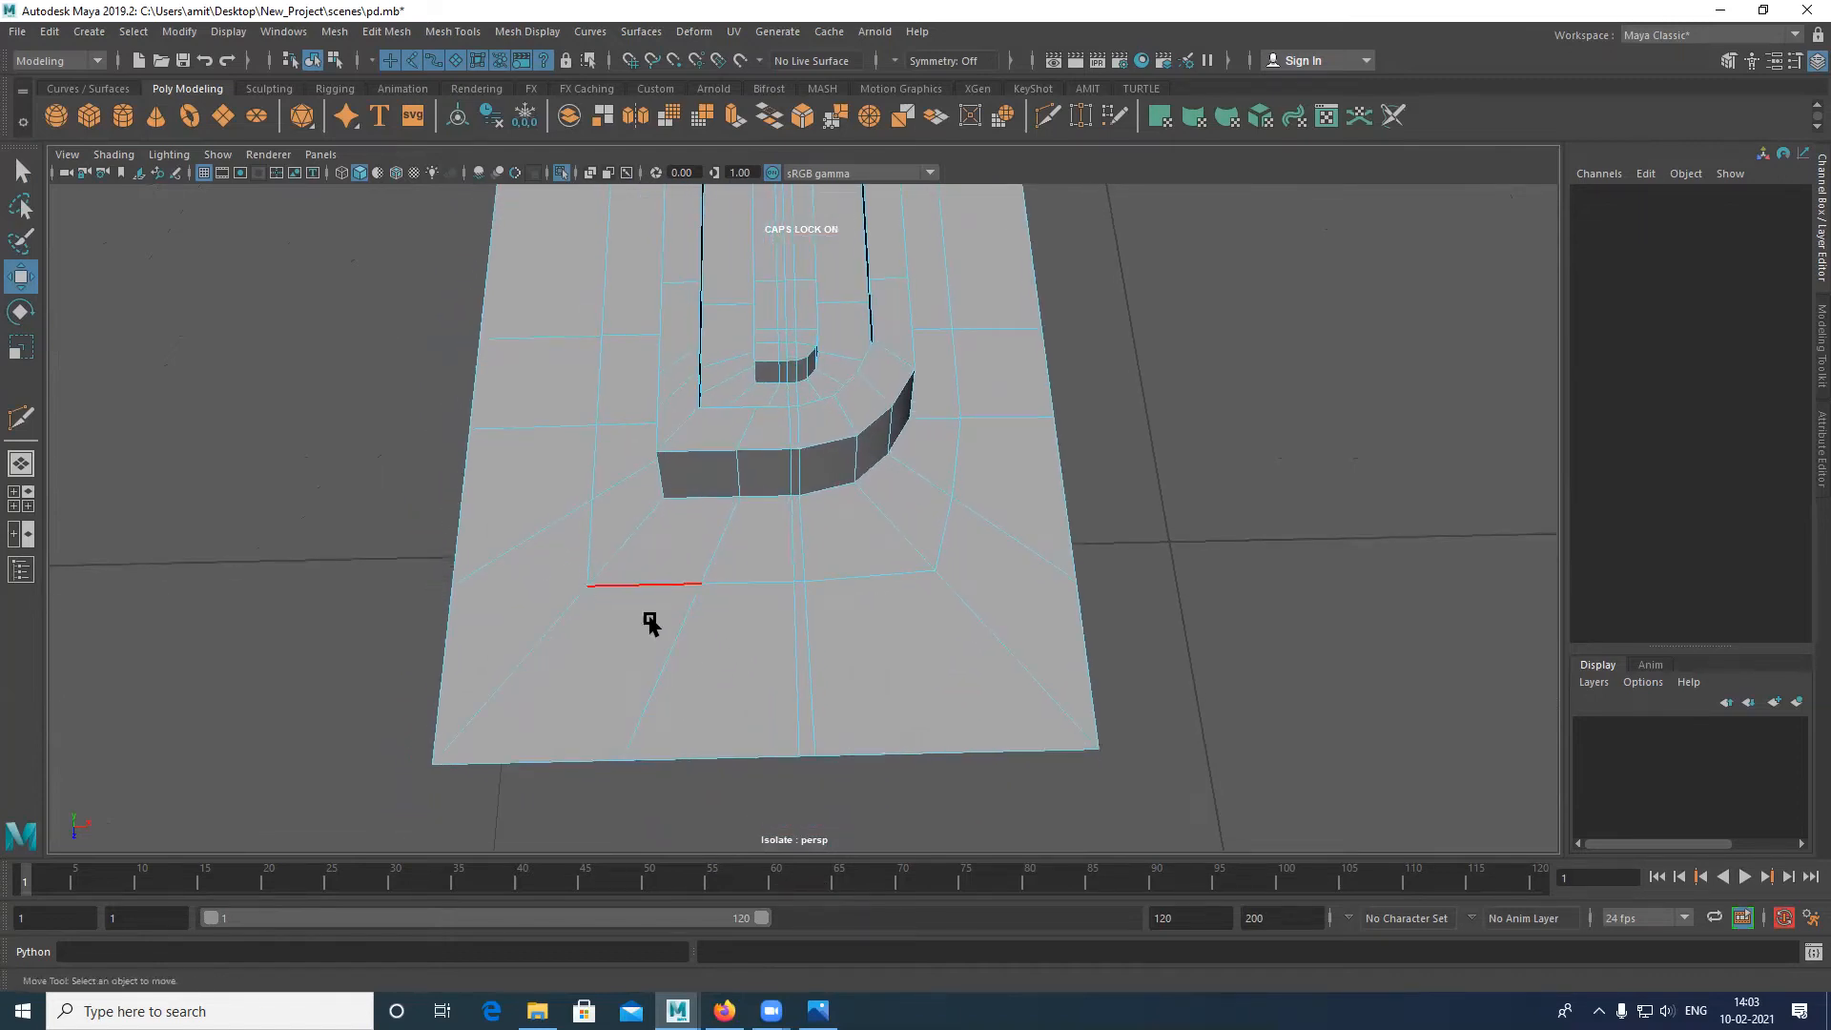
right_click_drag(639, 593, 515, 586, "shift")
left_click(660, 672)
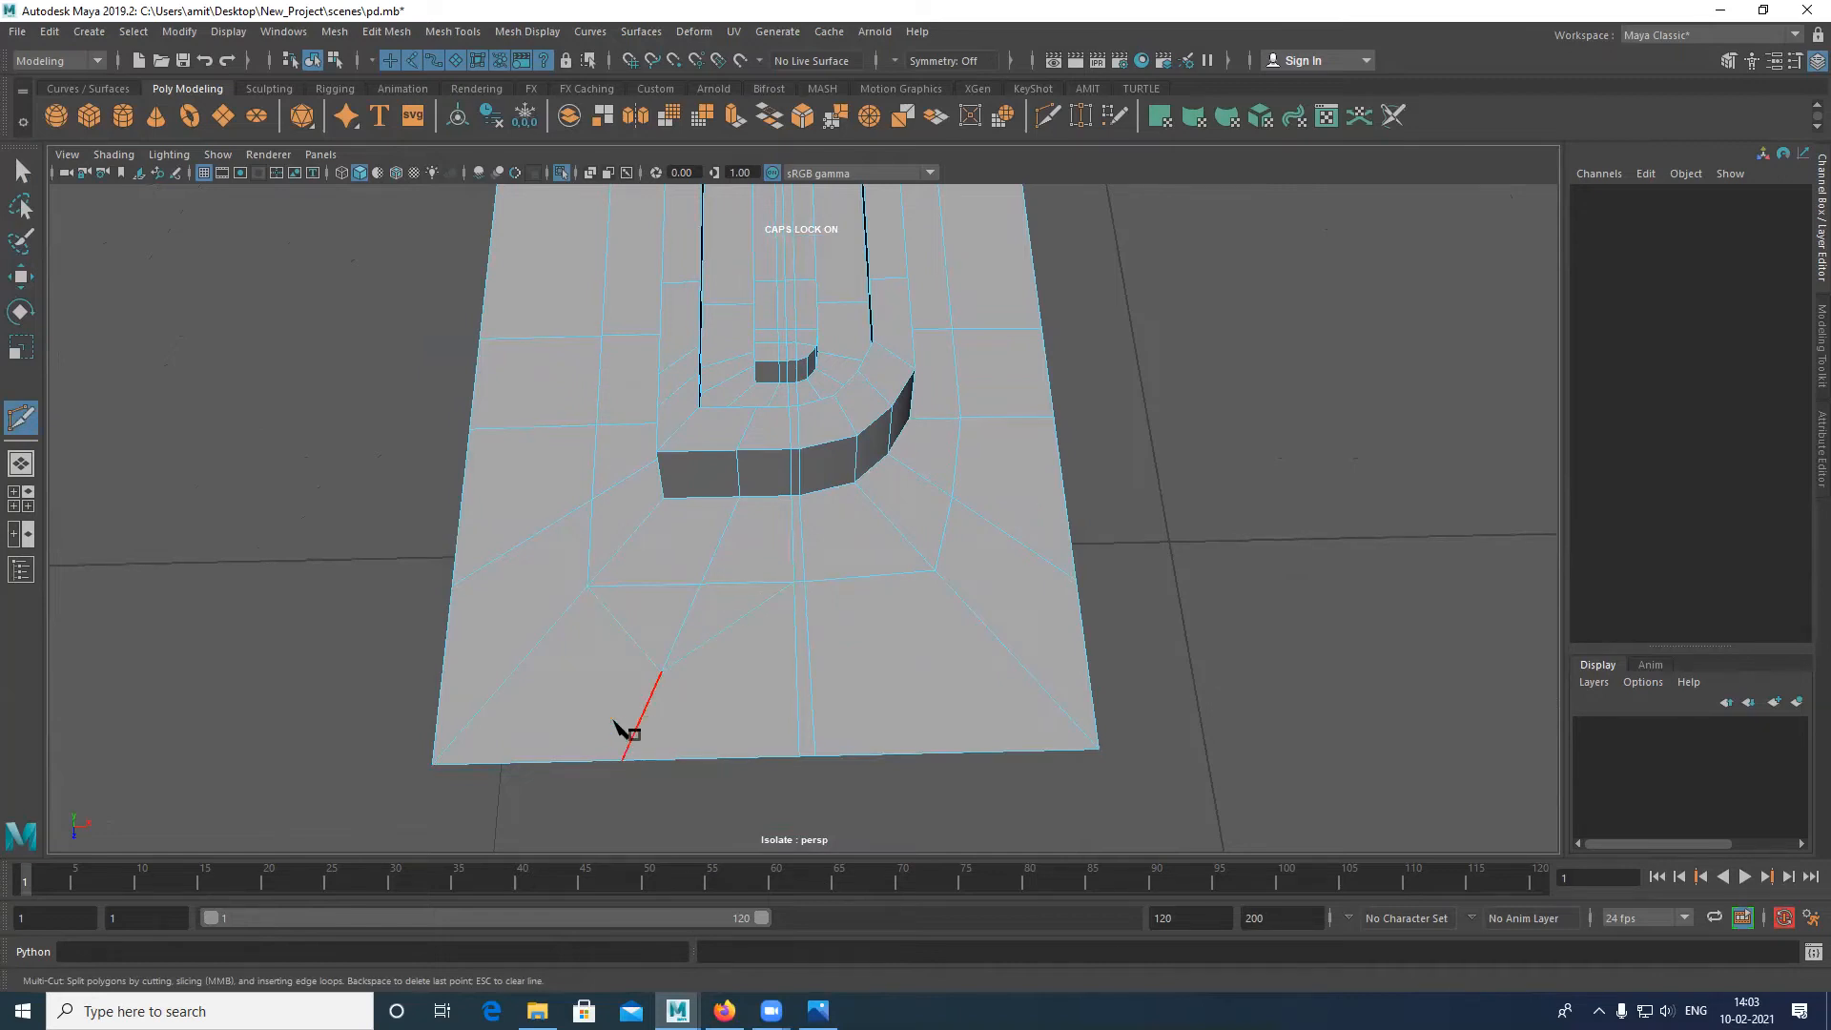
left_click(434, 763)
left_click(633, 639)
key("w")
Step: Move the vertices of the extra cuts into a rounded arc and select the edge running to the plate's lower border
right_click_drag(721, 626, 558, 440)
left_click_drag(622, 629, 688, 640)
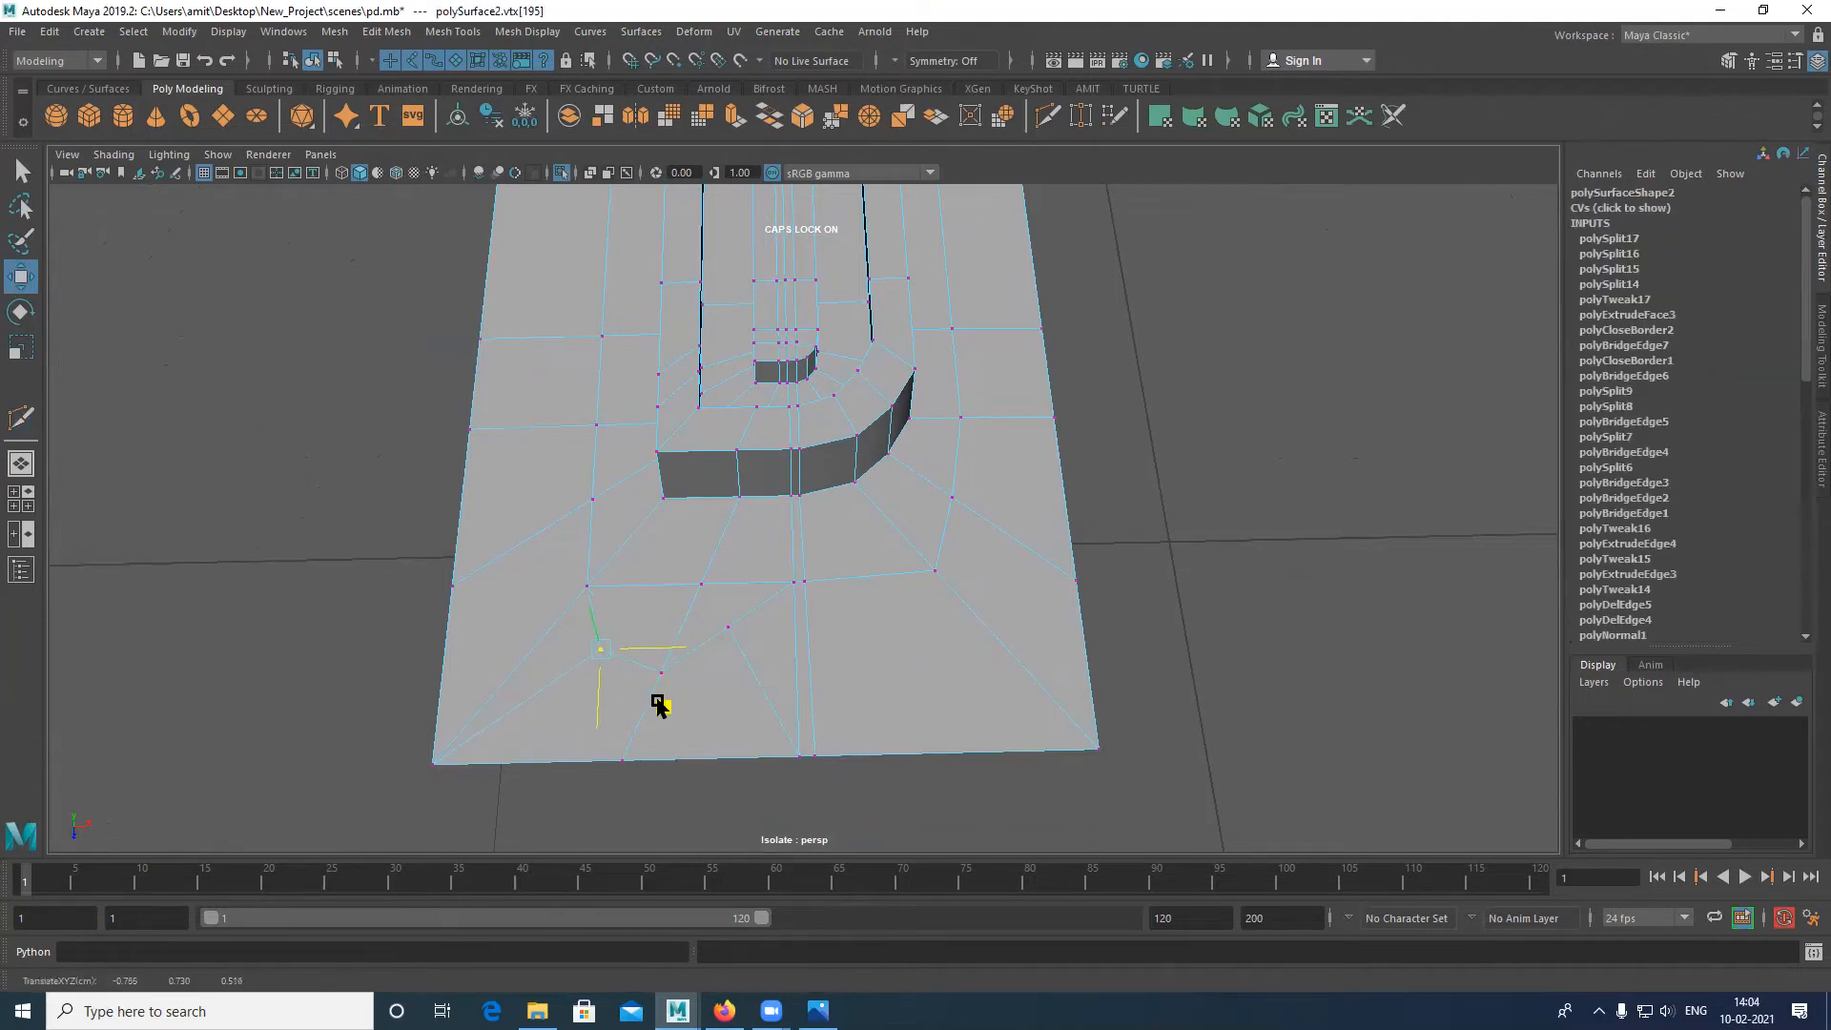
left_click(728, 626)
middle_click_drag(779, 677, 795, 704)
right_click_drag(680, 610, 681, 452)
left_click(644, 721)
left_click(644, 724, "shift")
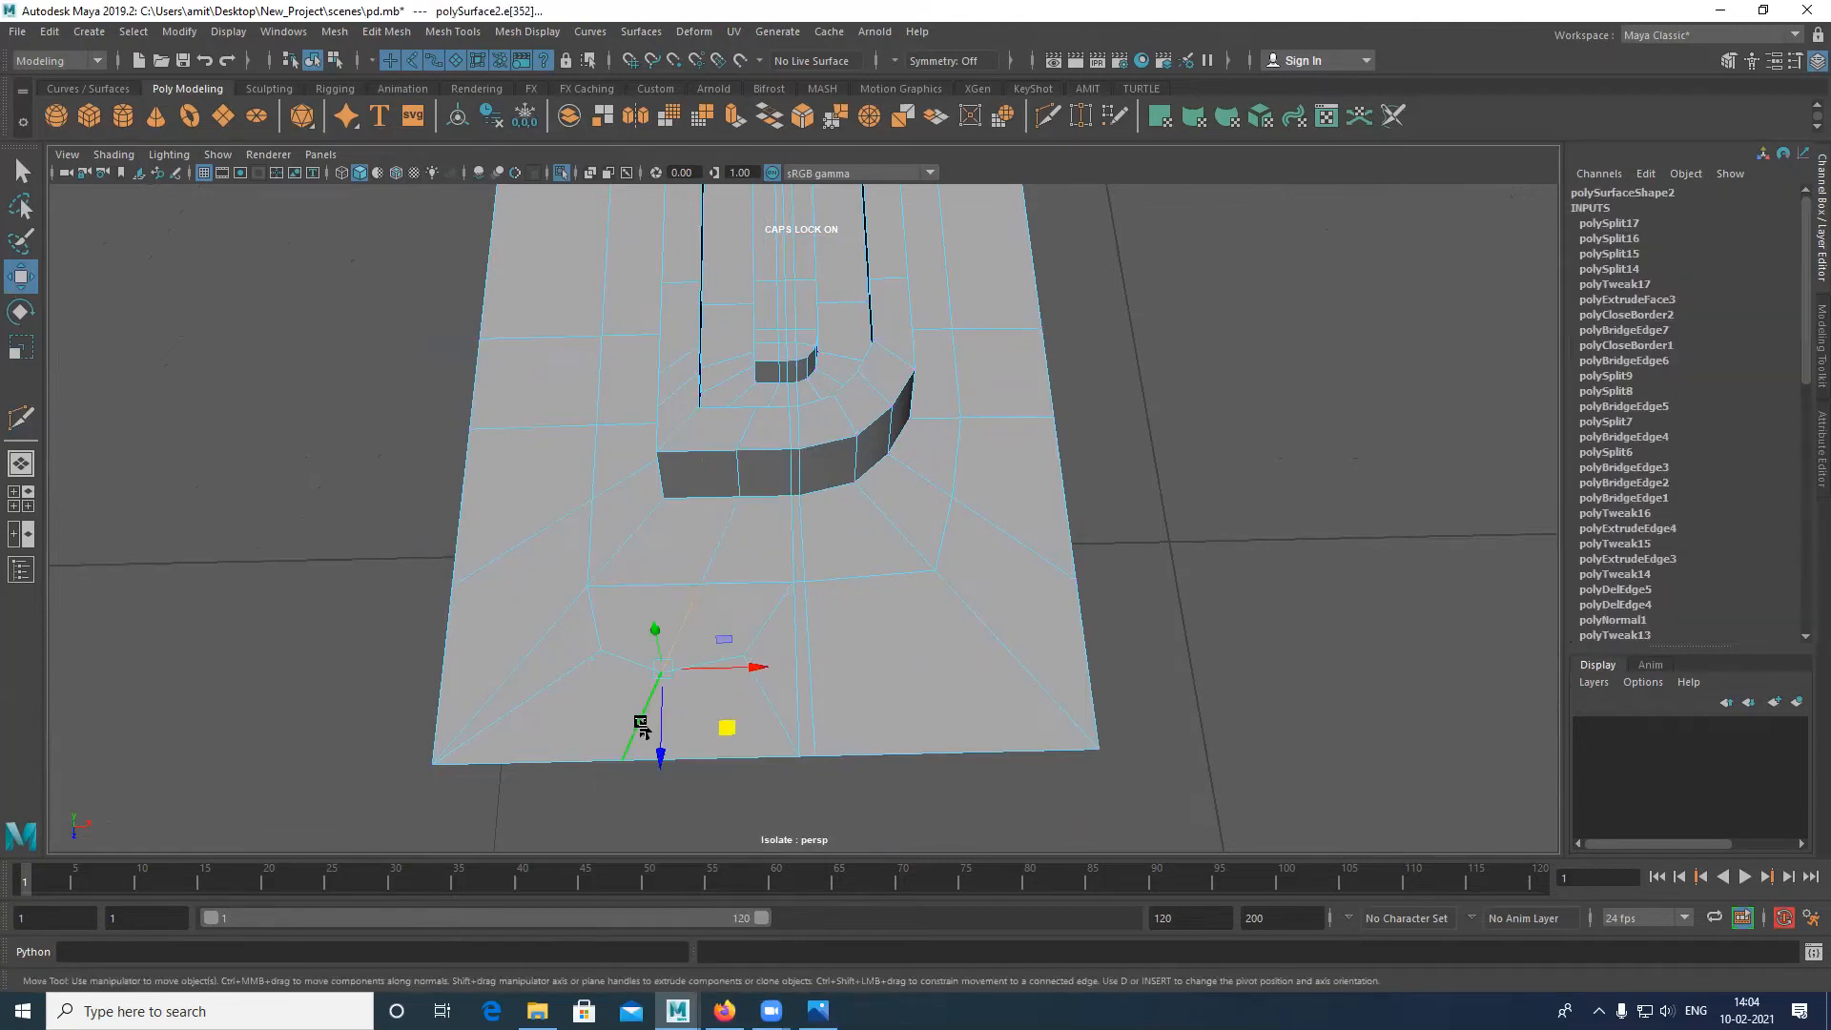
left_click(591, 818)
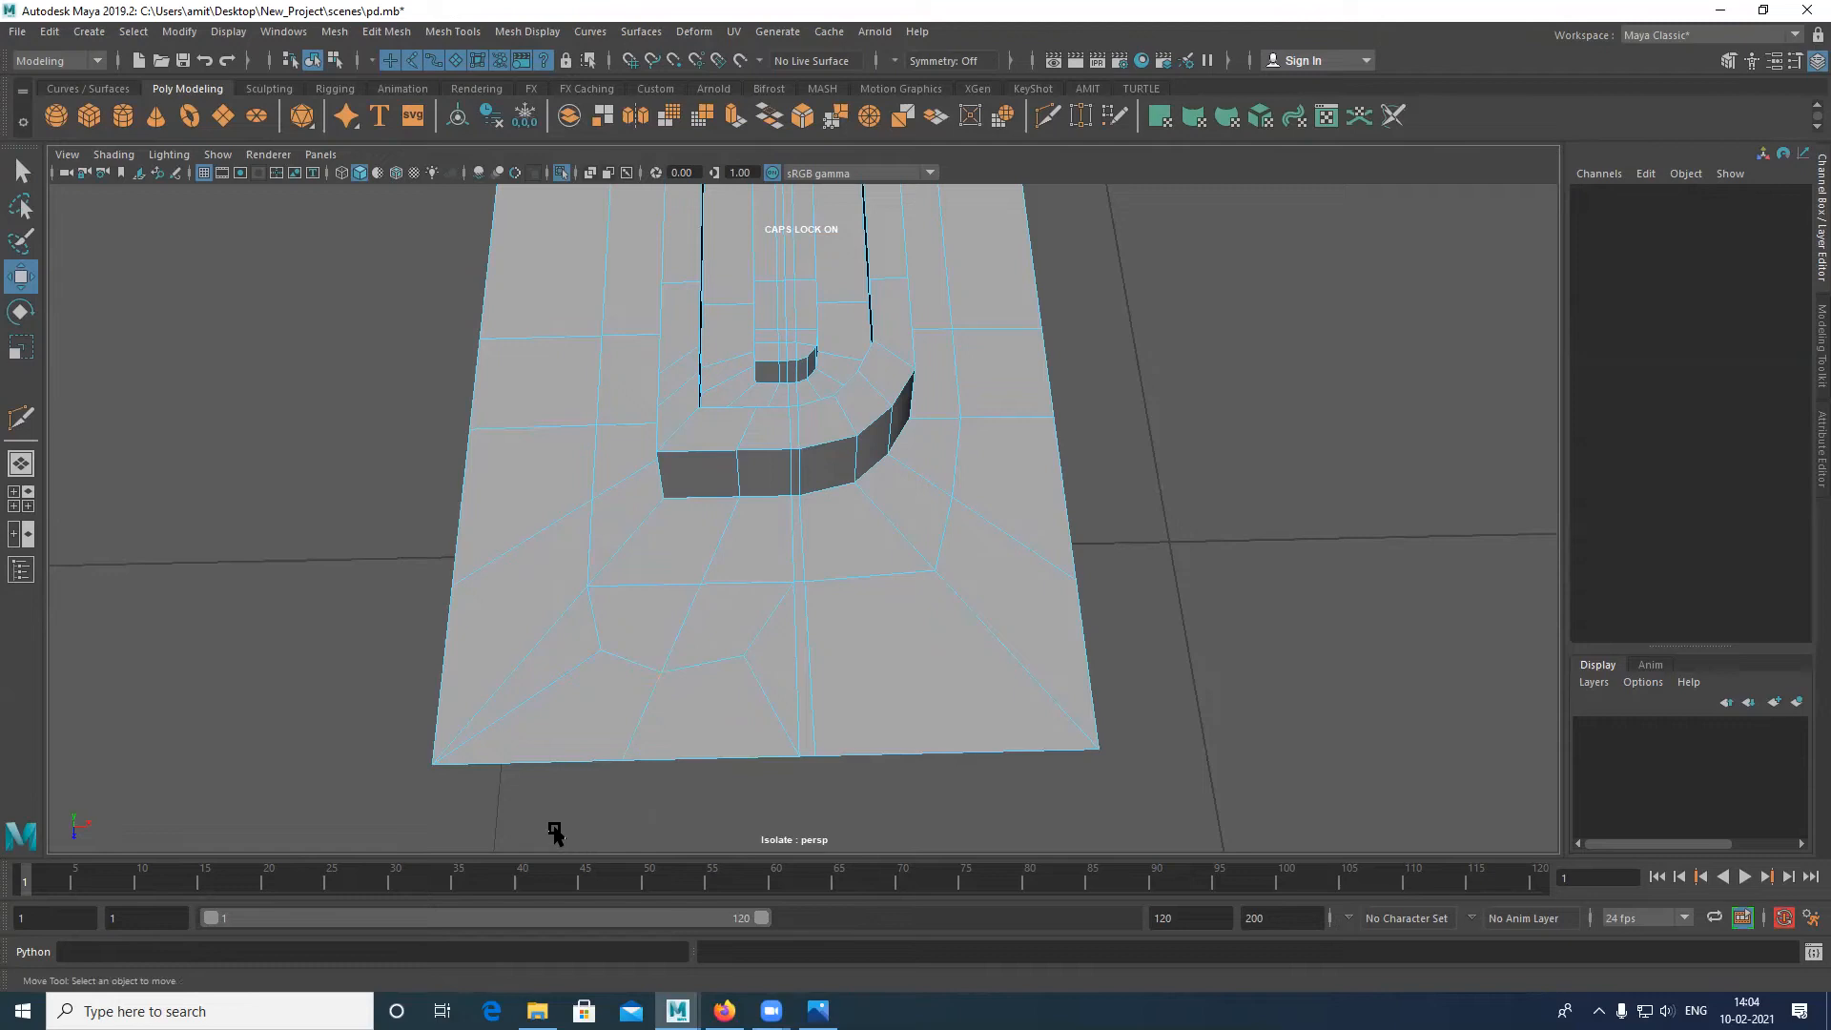
Step: Undo the vertex moves and the extra cuts in the plate's lower section
key("ctrl+z")
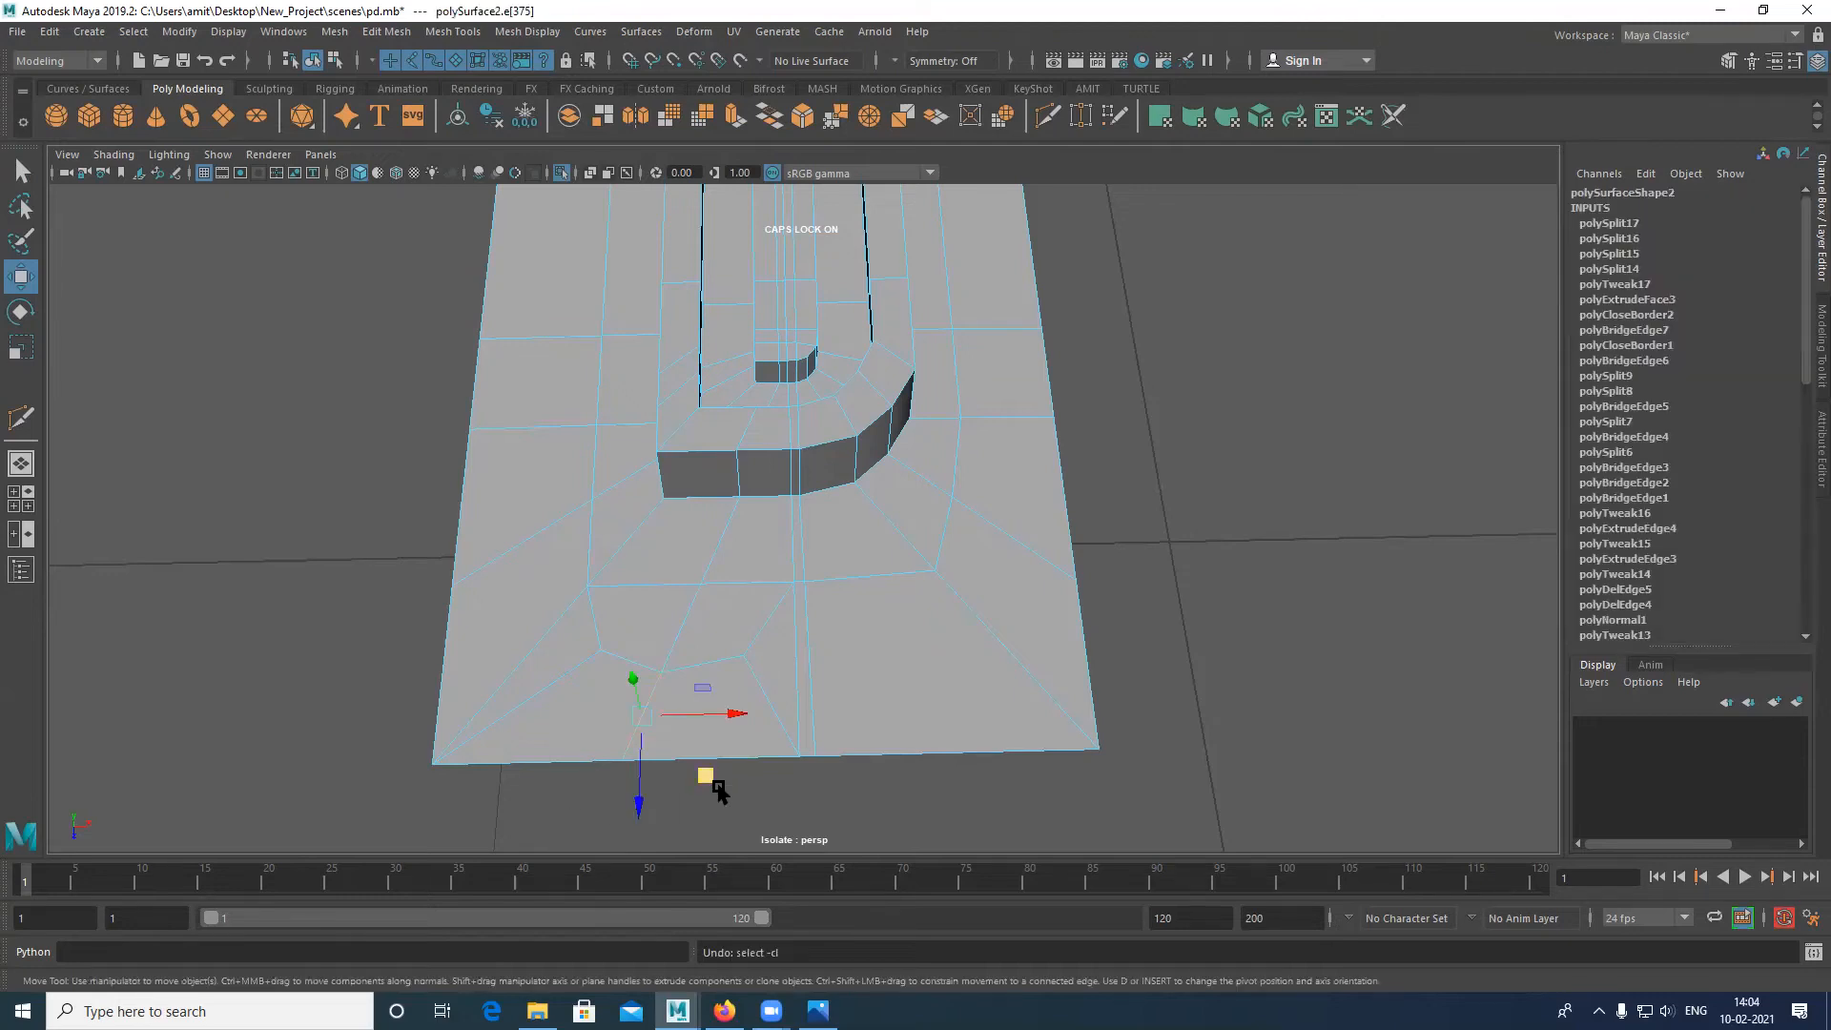
key("ctrl+z")
key("ctrl+z")
key("ctrl+z")
key("ctrl+z")
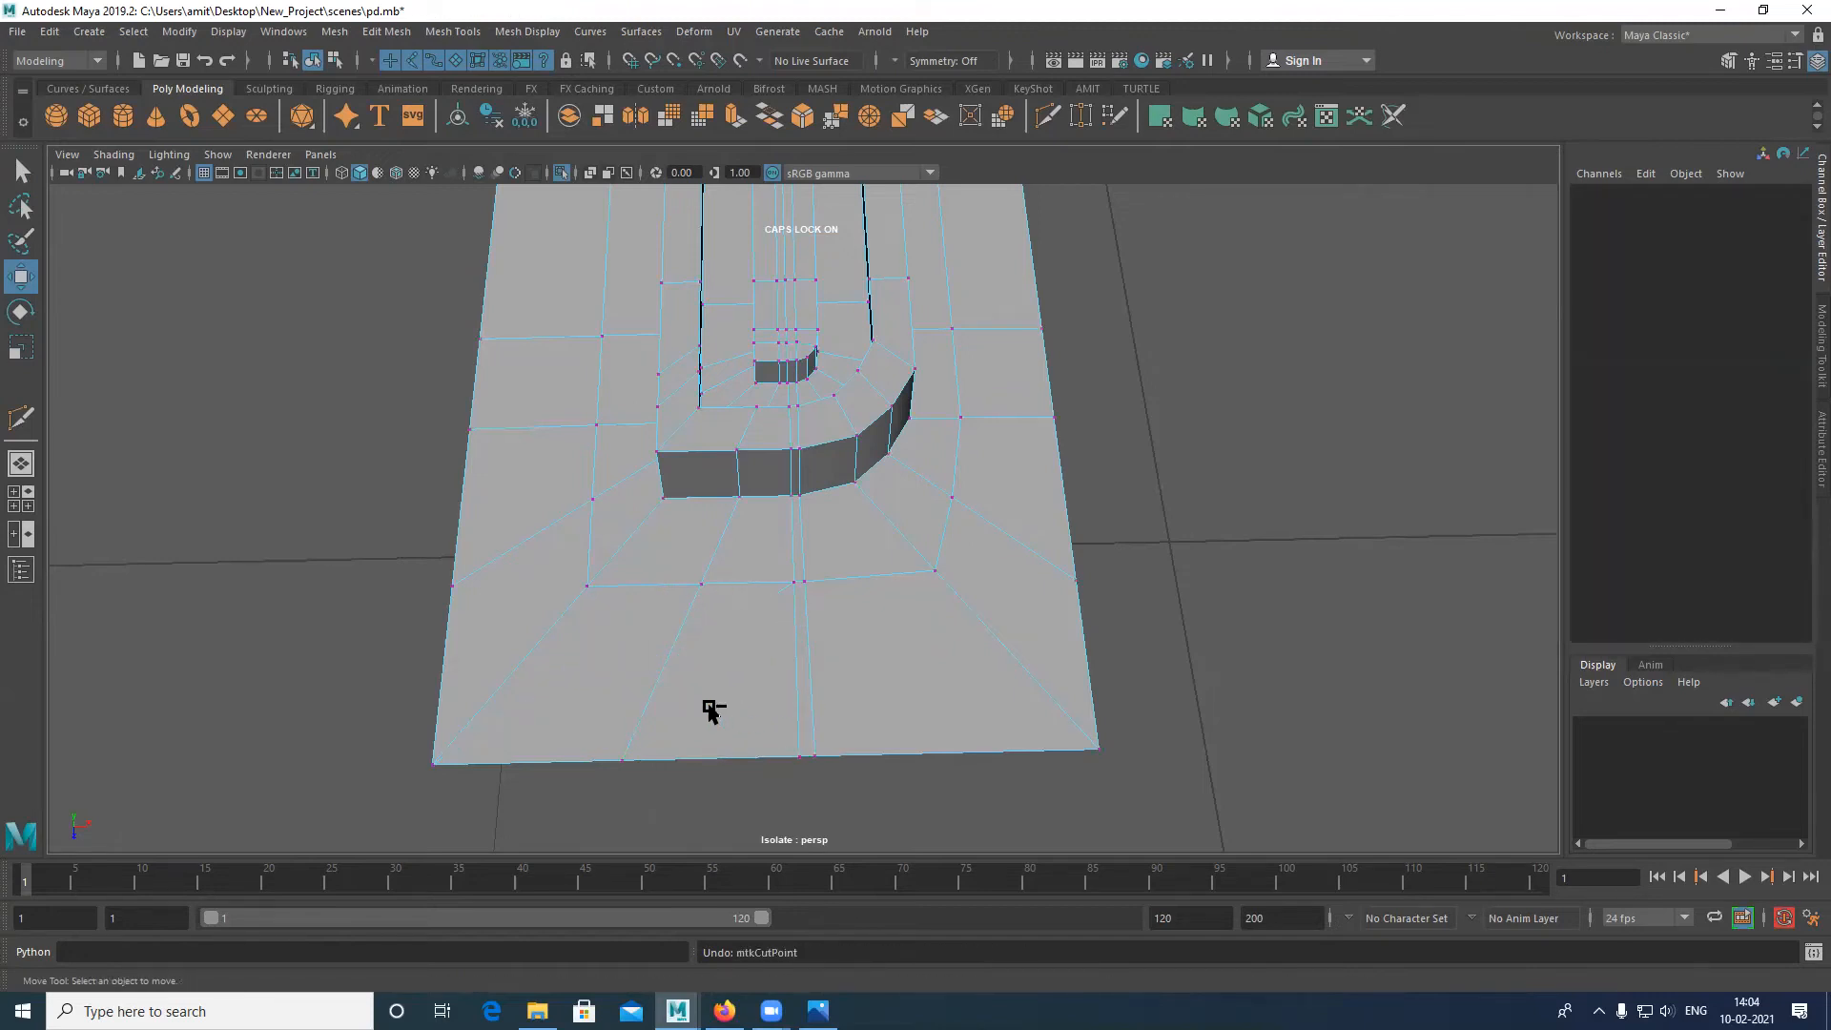
middle_click_drag(701, 726, 707, 765, "alt")
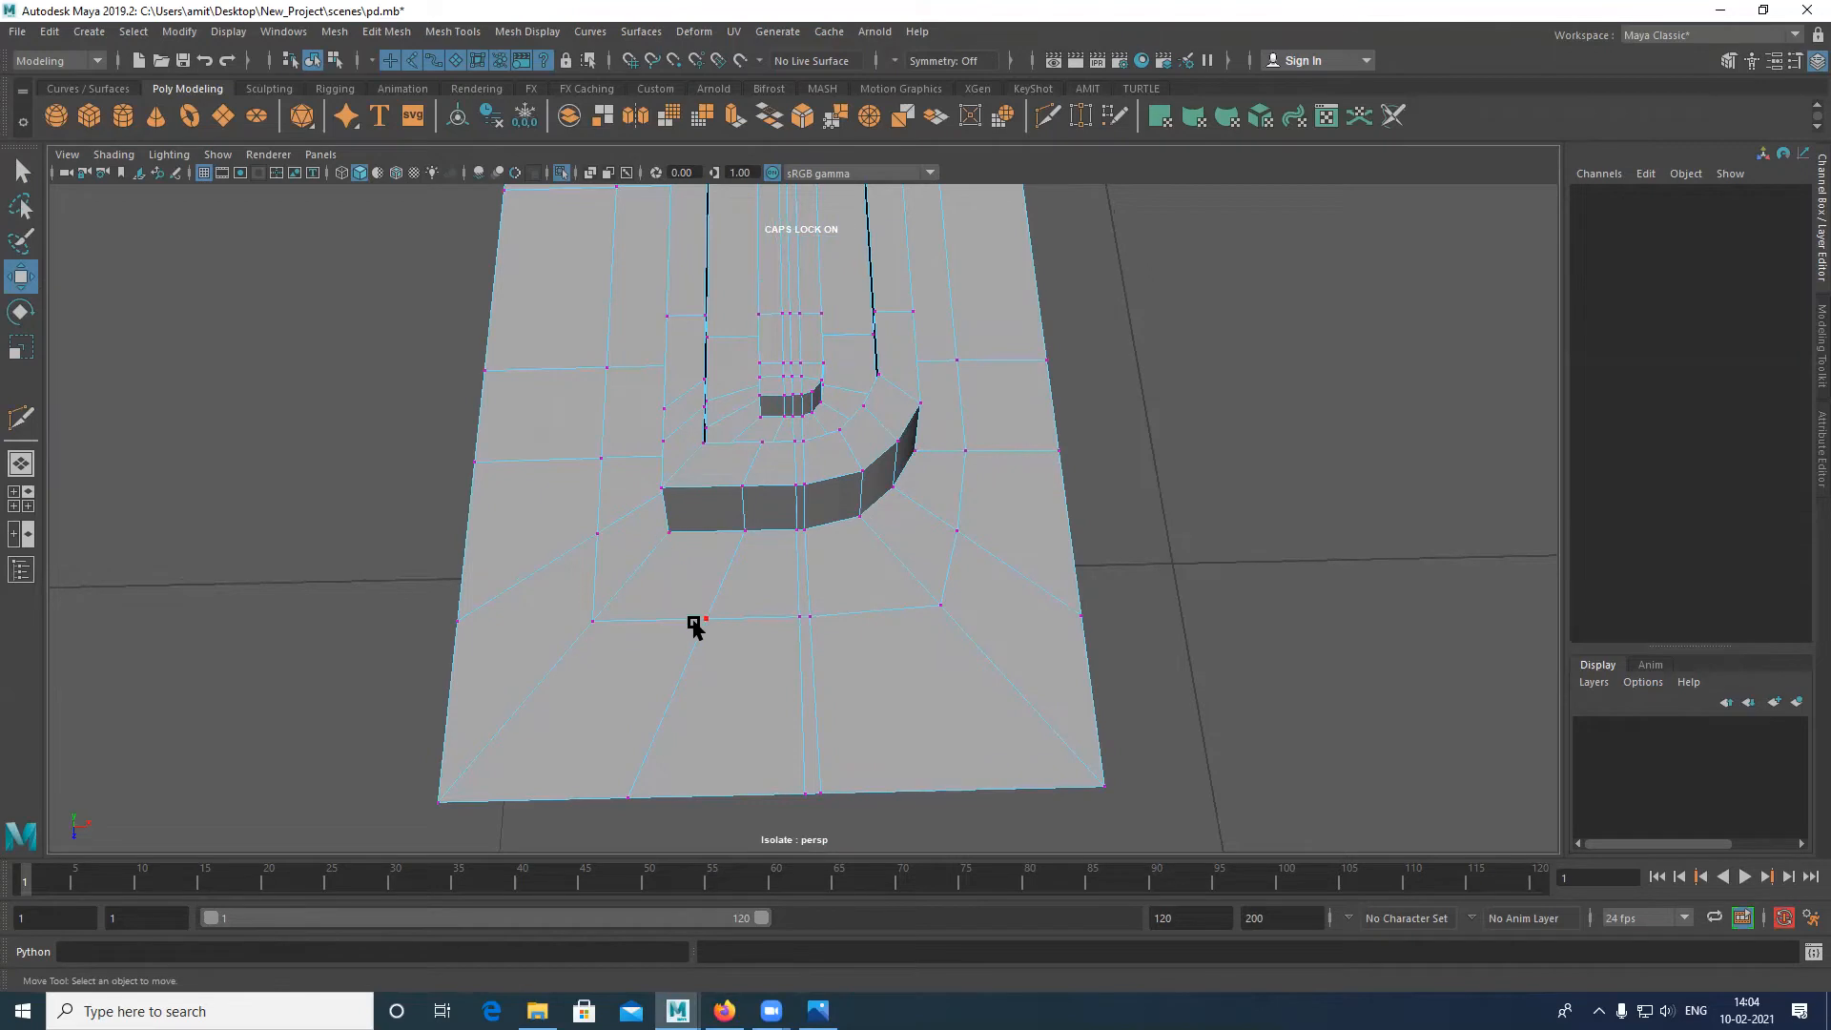
middle_click_drag(700, 668, 705, 671, "alt")
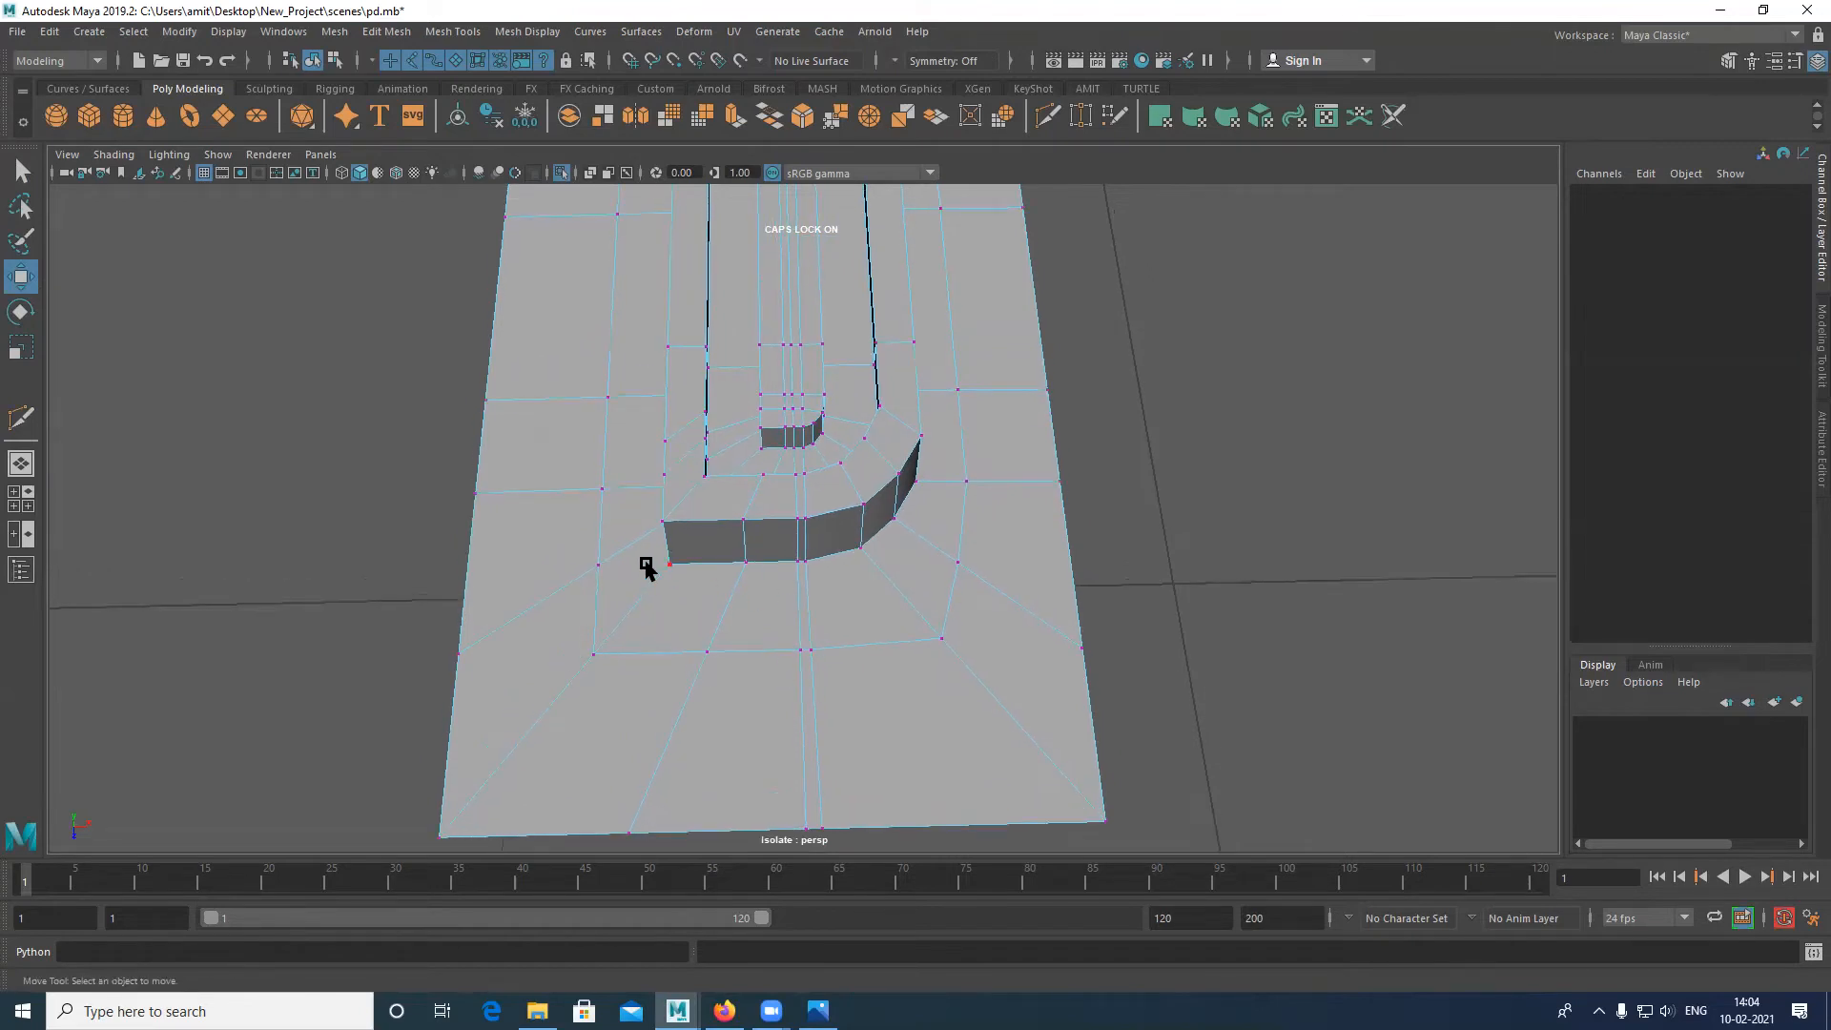
right_click_drag(859, 615, 715, 607, "shift")
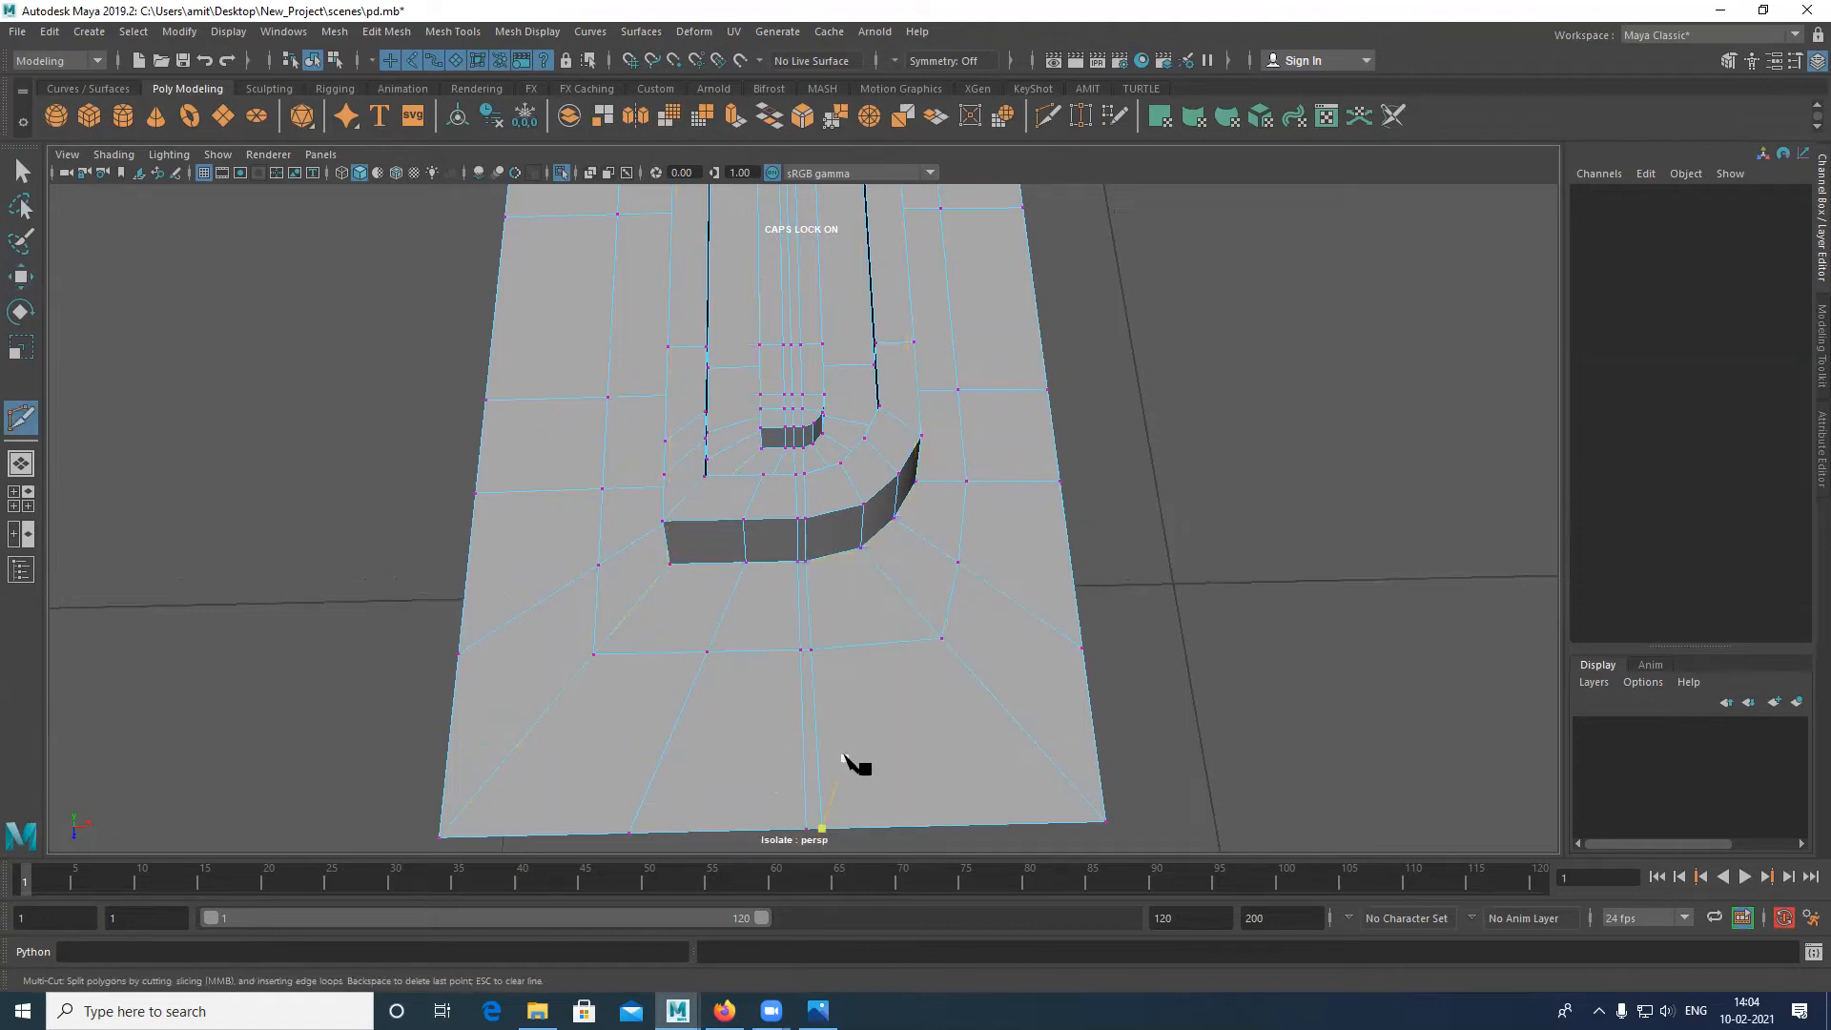
middle_click_drag(747, 728, 744, 720, "alt")
right_click_drag(744, 721, 982, 815, "alt")
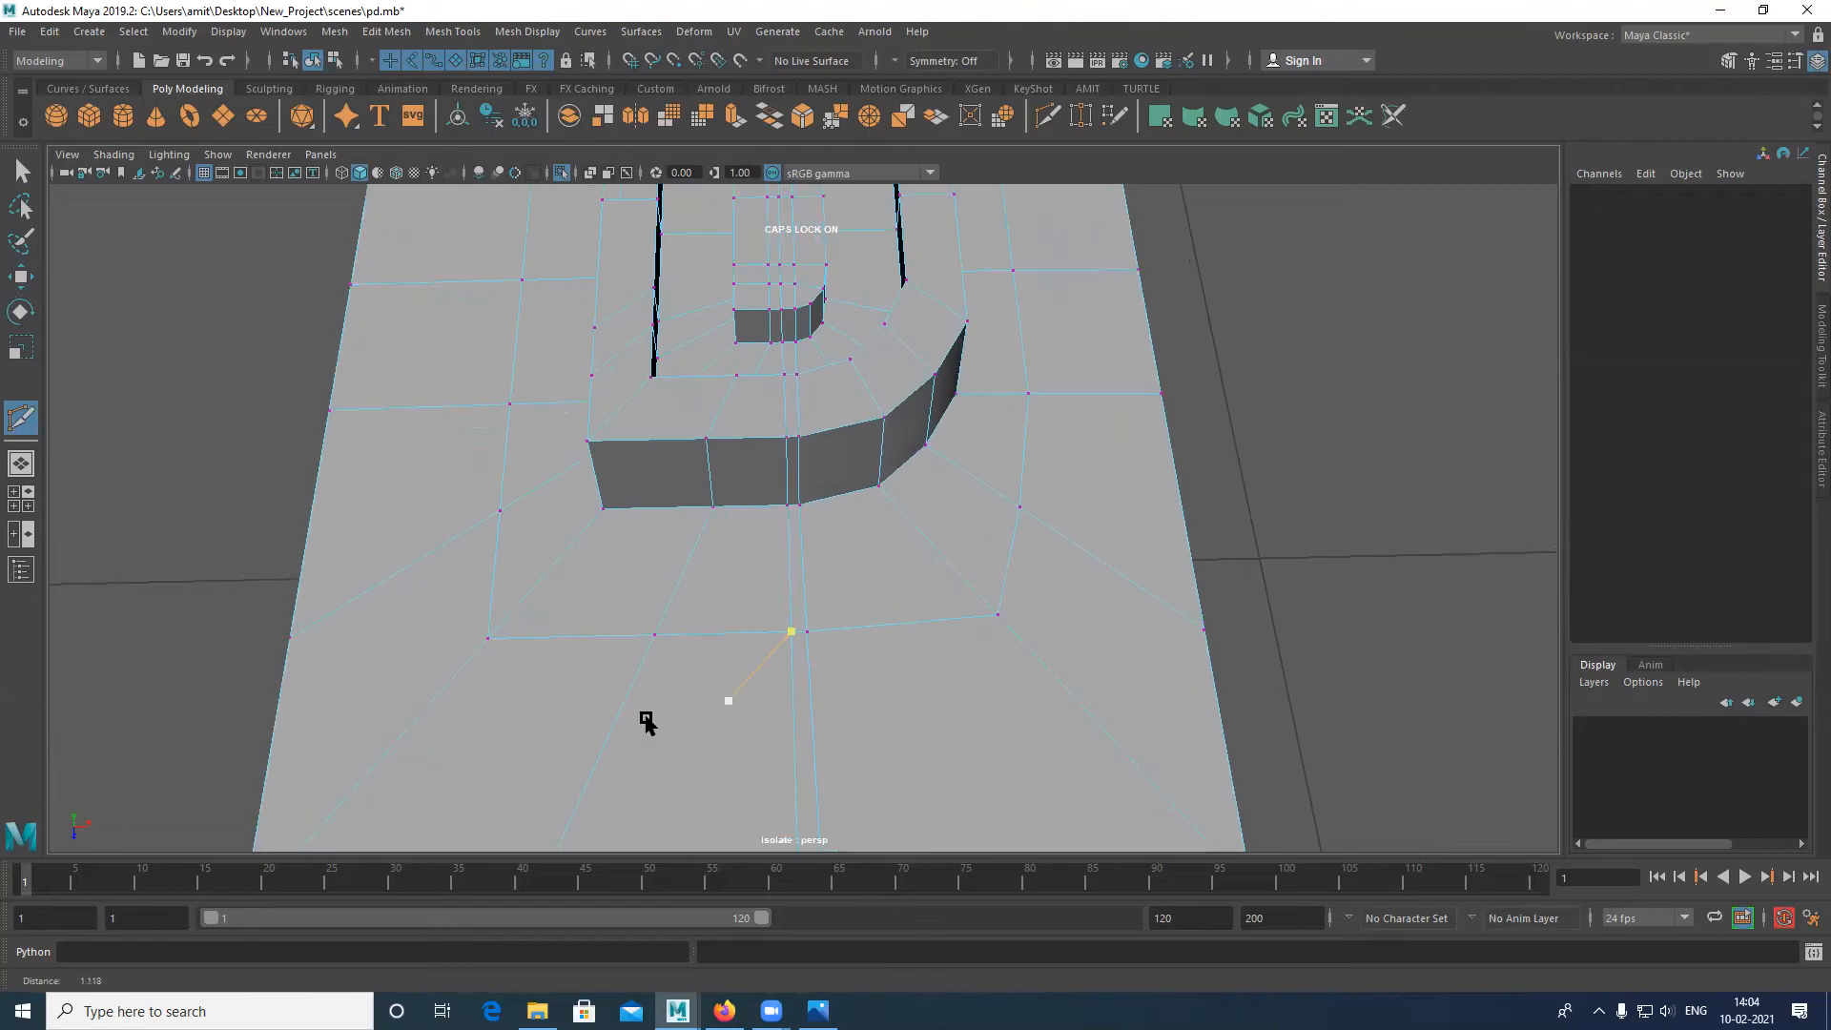
right_click_drag(645, 723, 670, 720, "alt")
key("w")
Step: Delete the slanted edge between the inner loop and the plate's lower border, left of the centre lines
middle_click_drag(678, 646, 732, 545, "alt")
right_click_drag(732, 546, 839, 591, "alt")
middle_click_drag(758, 658, 906, 553, "alt")
key("F10")
left_click(769, 467)
key("Delete")
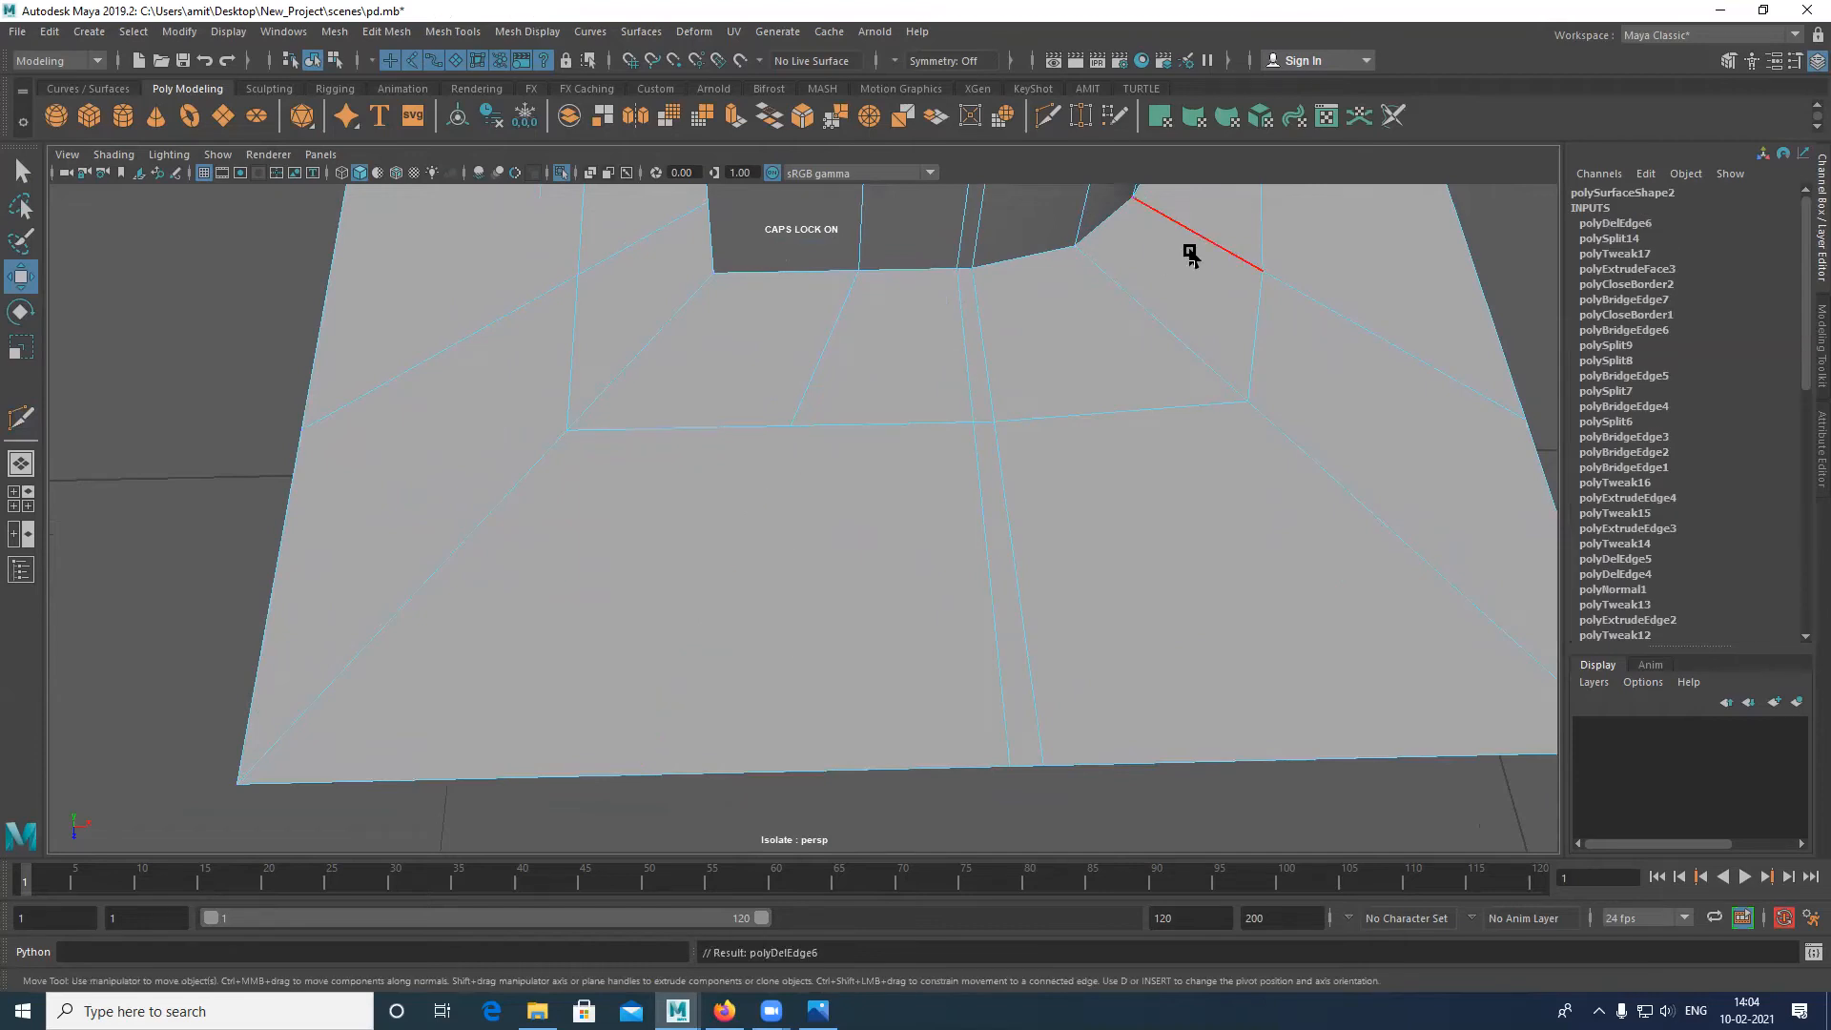
Step: Delete the matching extra edge at the plate's upper end
right_click_drag(944, 587, 972, 438, "alt")
middle_click_drag(991, 334, 920, 570, "alt")
middle_click_drag(843, 314, 832, 438, "alt")
left_click(831, 438)
key("Delete")
Step: Cut an edge from the inner loop's lower vertex to the lower-left corner diagonal, and another from its middle to the plate's lower border
left_click_drag(867, 479, 838, 727, "alt")
right_click_drag(838, 728, 811, 610, "alt")
middle_click_drag(722, 800, 683, 450, "alt")
right_click_drag(727, 563, 756, 574, "alt")
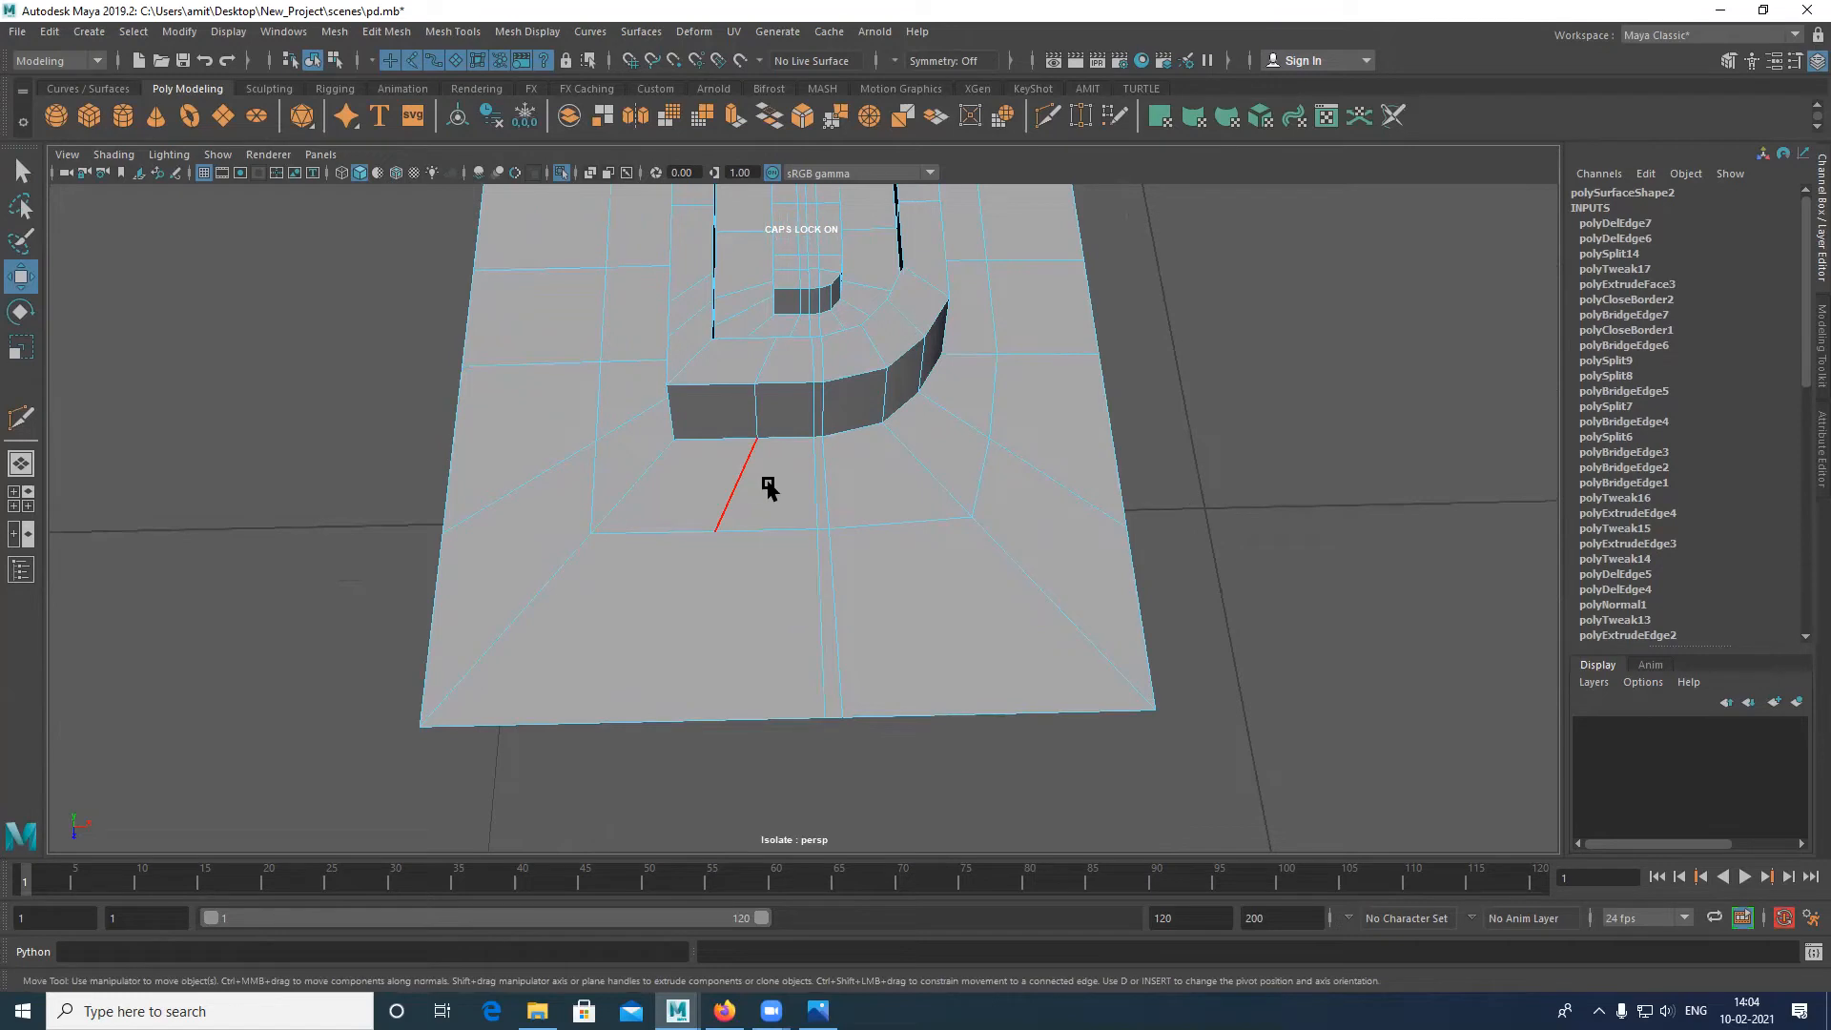
right_click_drag(716, 485, 702, 320)
right_click_drag(704, 545, 710, 531, "shift")
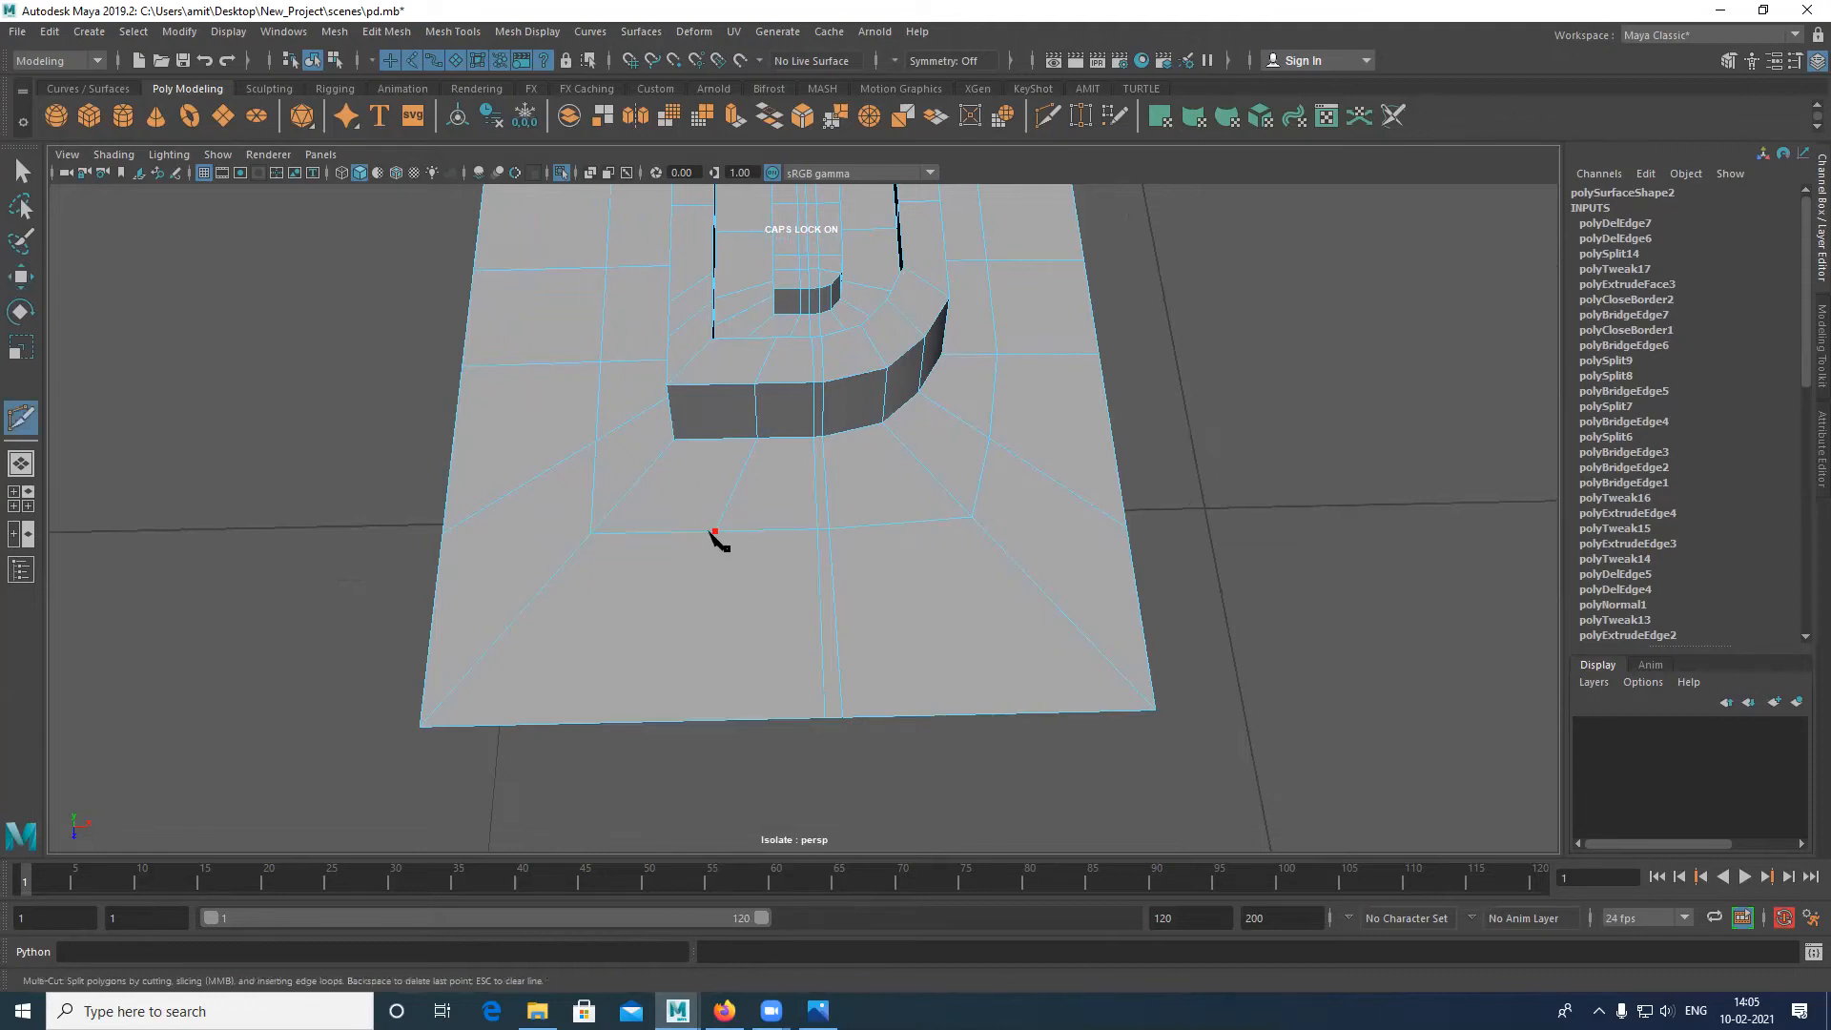
left_click(714, 531)
right_click(488, 665)
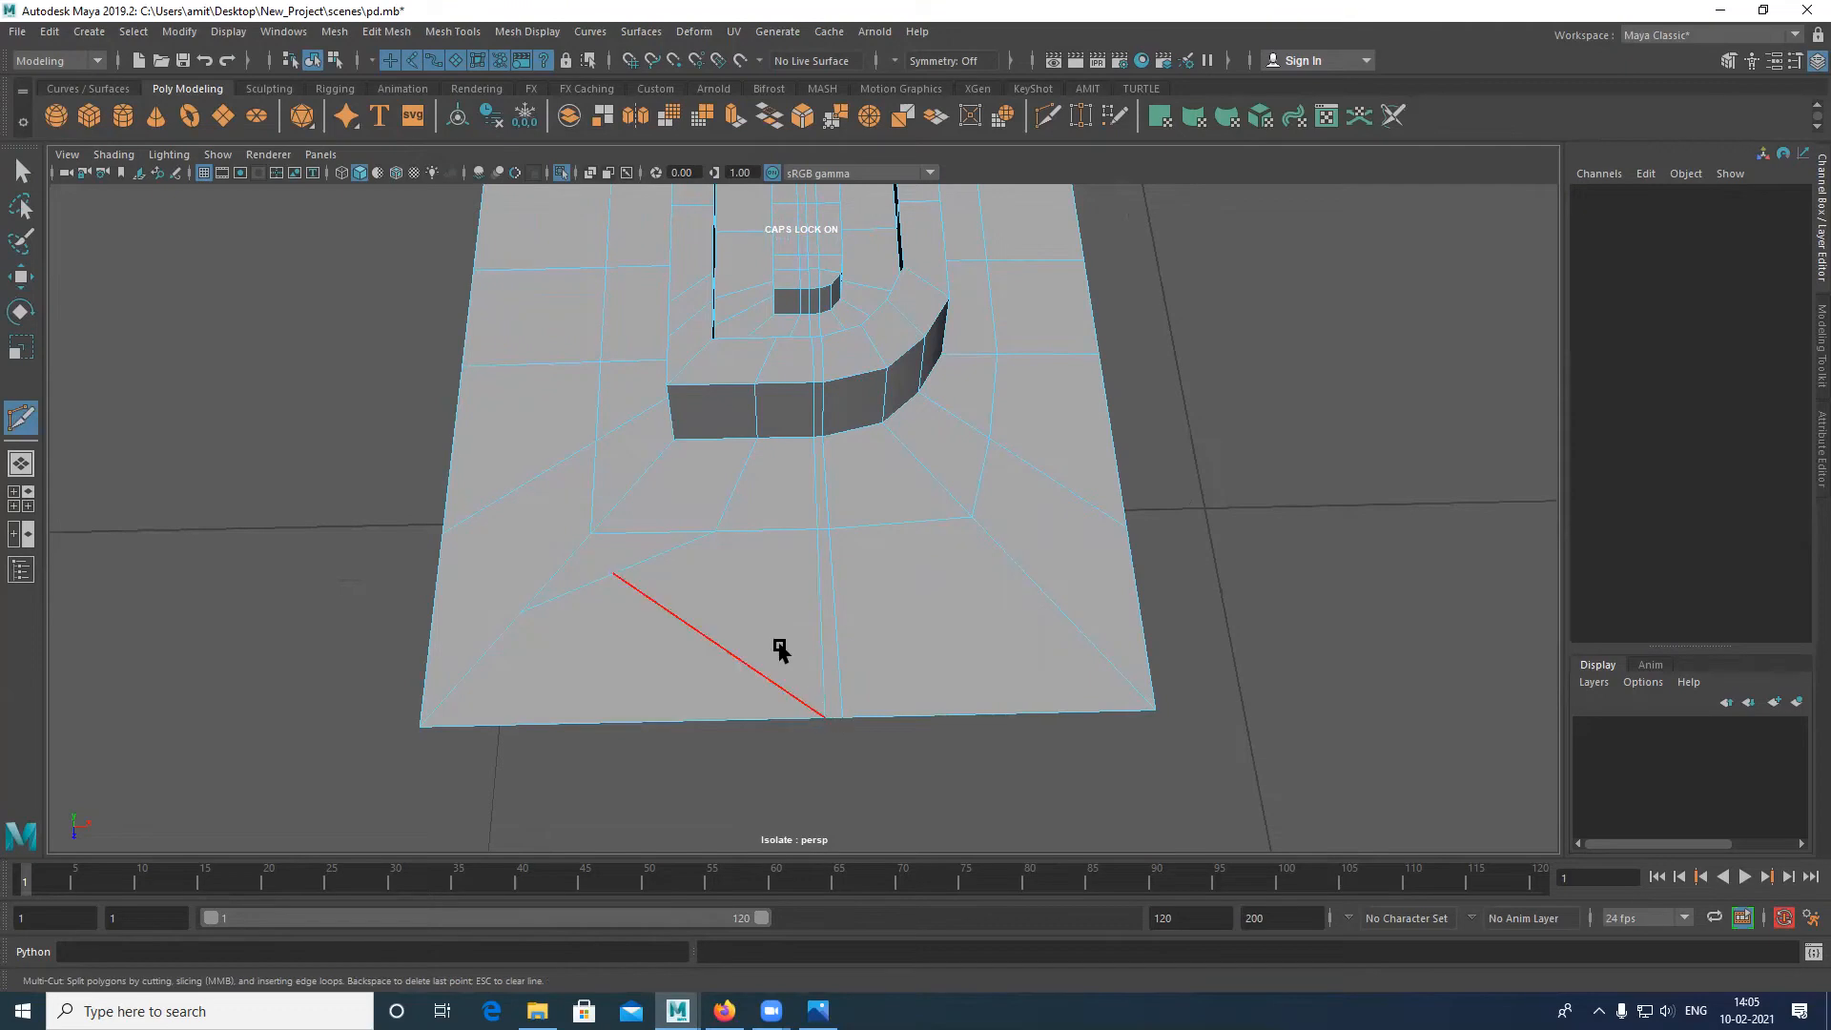
key("w")
Step: Move the new cut vertex toward the plate's lower centre to even out the surrounding faces
right_click_drag(656, 570, 551, 442)
left_click_drag(587, 547, 642, 603)
middle_click_drag(676, 629, 887, 697)
Step: Insert an edge loop along the plate's long left side, between the outer border and the inner loop
right_click_drag(649, 532, 515, 531, "shift")
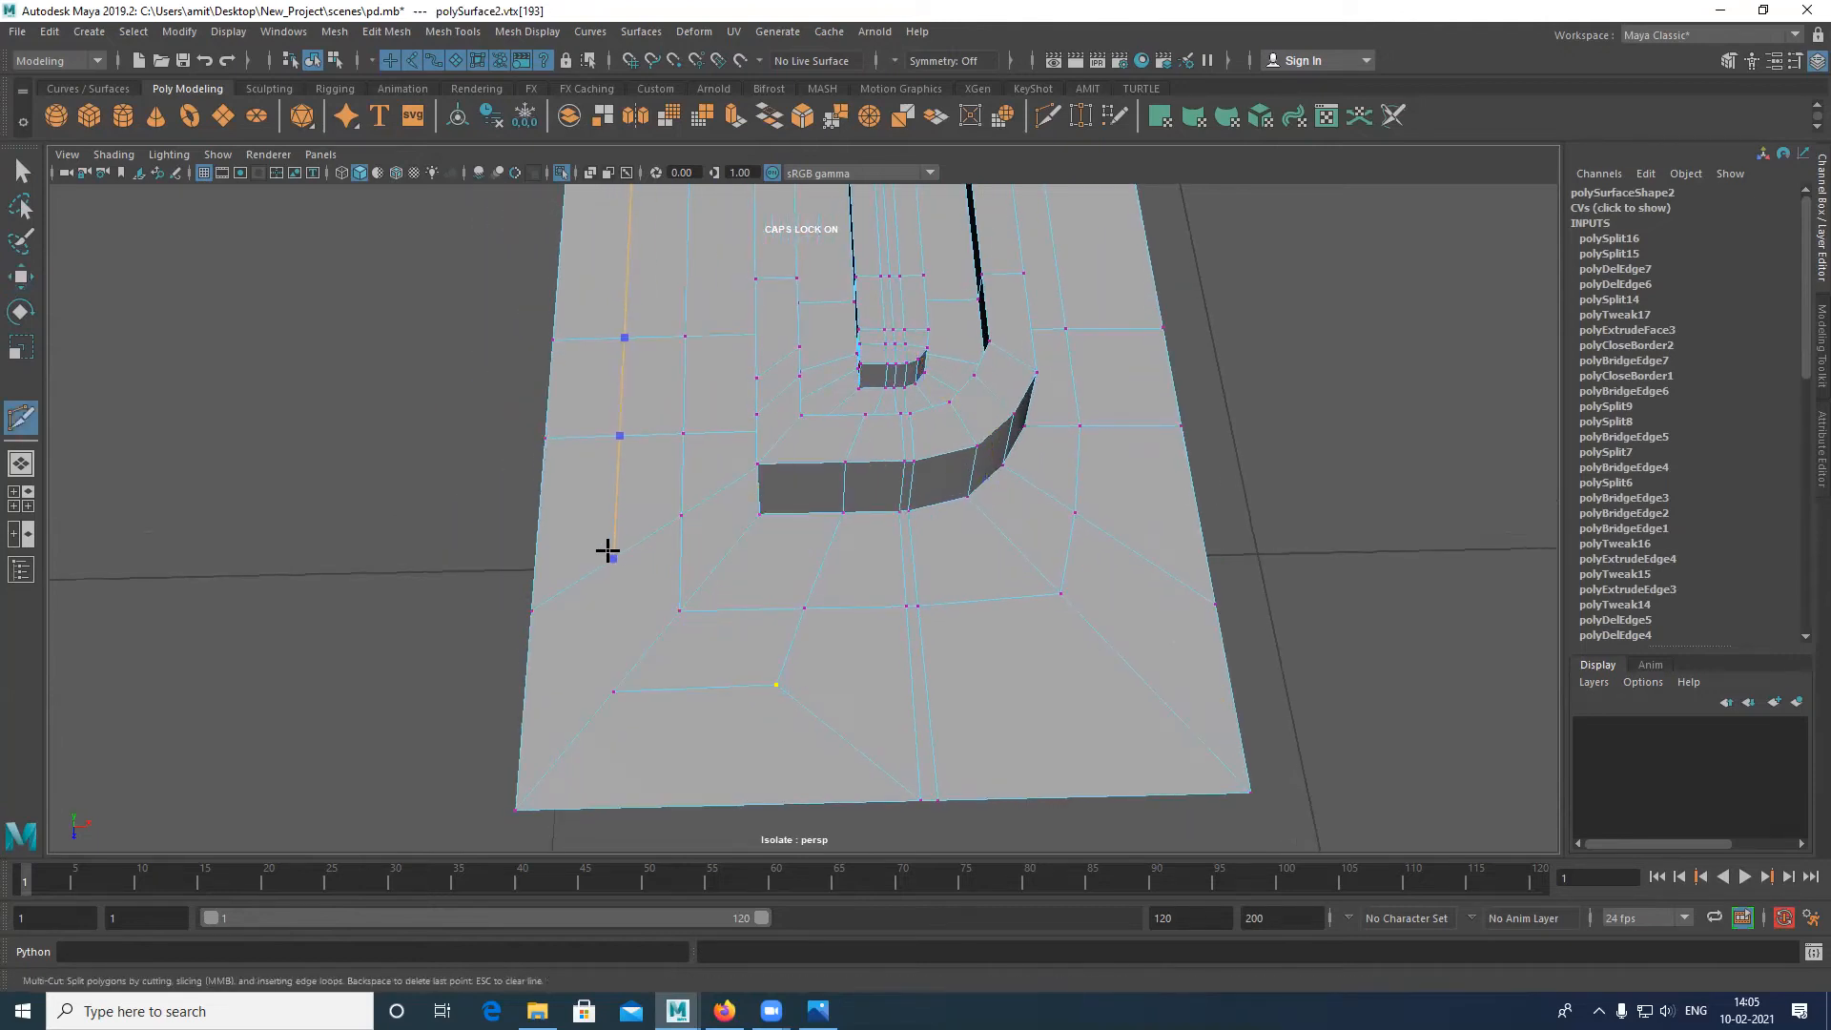
left_click(607, 550, "ctrl")
right_click_drag(683, 570, 675, 728, "alt")
middle_click_drag(652, 582, 612, 739, "alt")
middle_click_drag(815, 344, 693, 491, "alt")
right_click_drag(693, 491, 731, 478, "alt")
right_click_drag(788, 407, 873, 357, "alt")
middle_click_drag(873, 357, 800, 497, "alt")
Step: Cut from the inner loop's upper edge to the new loop's end at the centre lines, and from its middle to the upper-right corner
left_click(724, 468)
right_click_drag(824, 572, 857, 133, "alt")
middle_click_drag(846, 656, 845, 633, "alt")
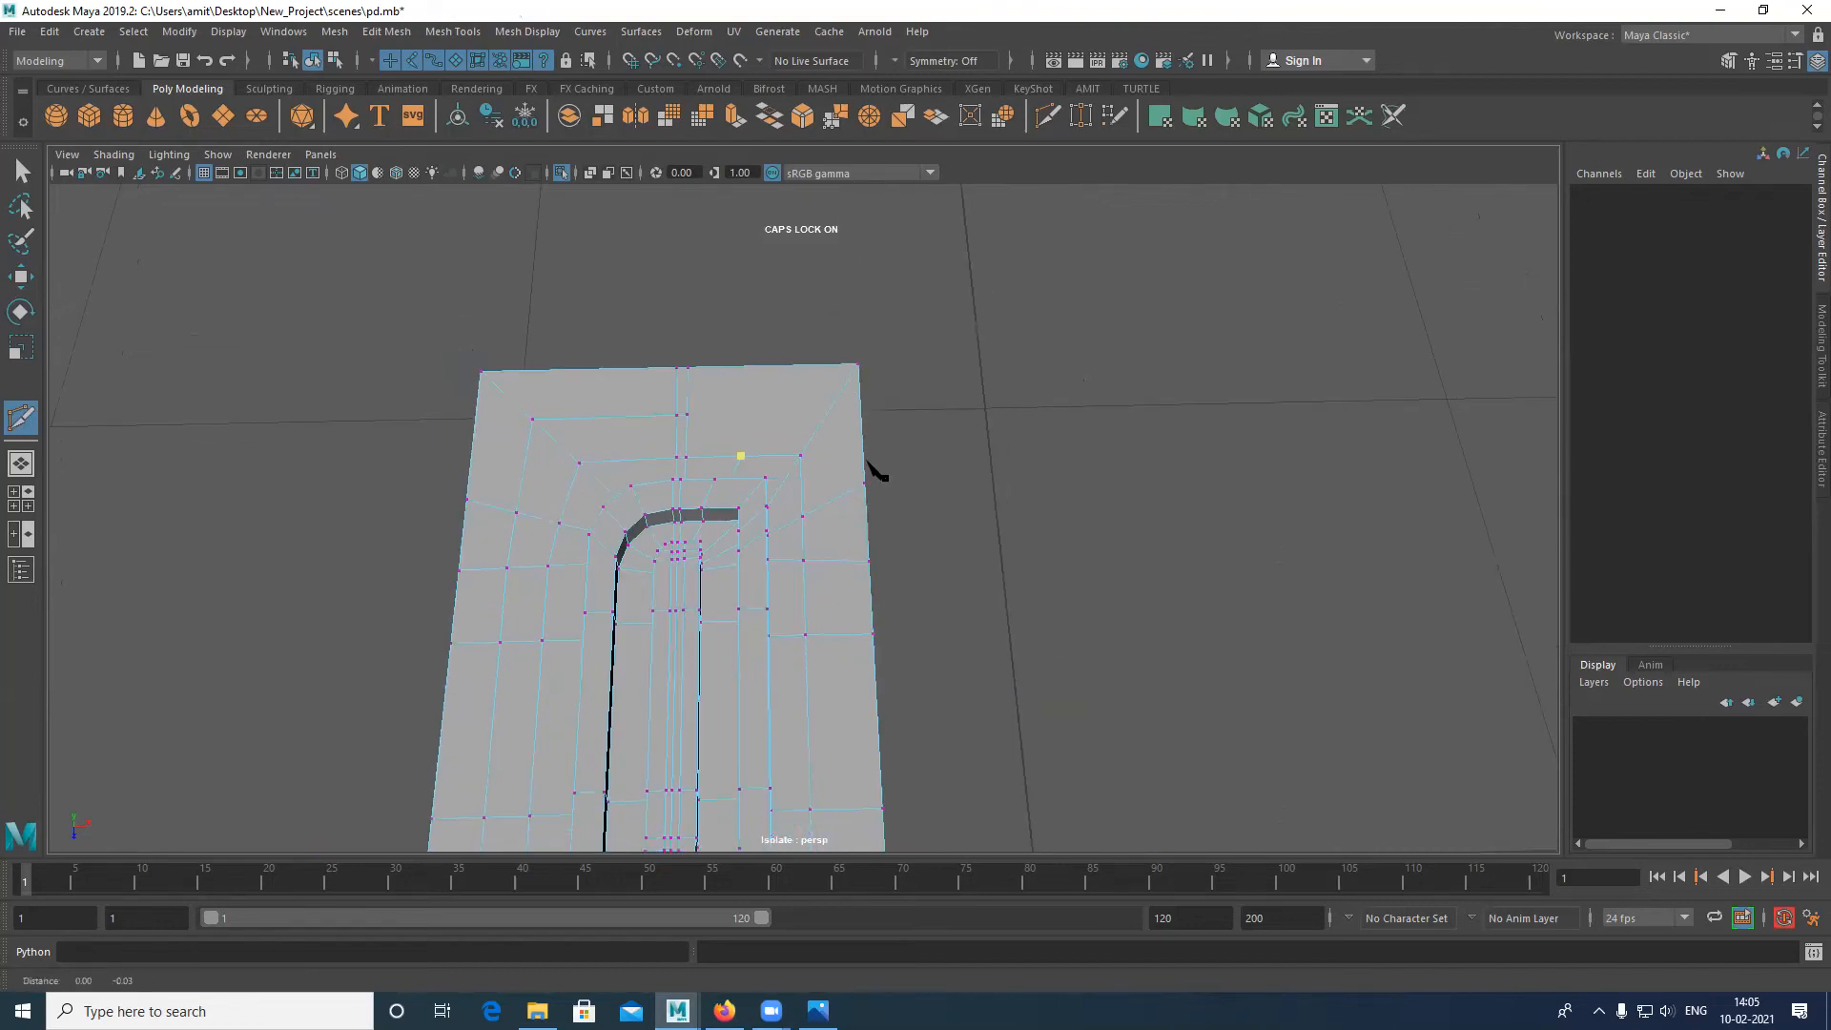
middle_click_drag(868, 465, 840, 253, "alt")
middle_click_drag(866, 539, 888, 330, "alt")
middle_click_drag(859, 727, 878, 429, "alt")
middle_click_drag(892, 221, 886, 359, "alt")
middle_click_drag(885, 500, 889, 368, "alt")
middle_click_drag(873, 443, 897, 351, "alt")
middle_click_drag(912, 585, 850, 397, "alt")
scroll(852, 431, "down", 3)
middle_click_drag(842, 278, 842, 361, "alt")
middle_click_drag(841, 291, 760, 336, "alt")
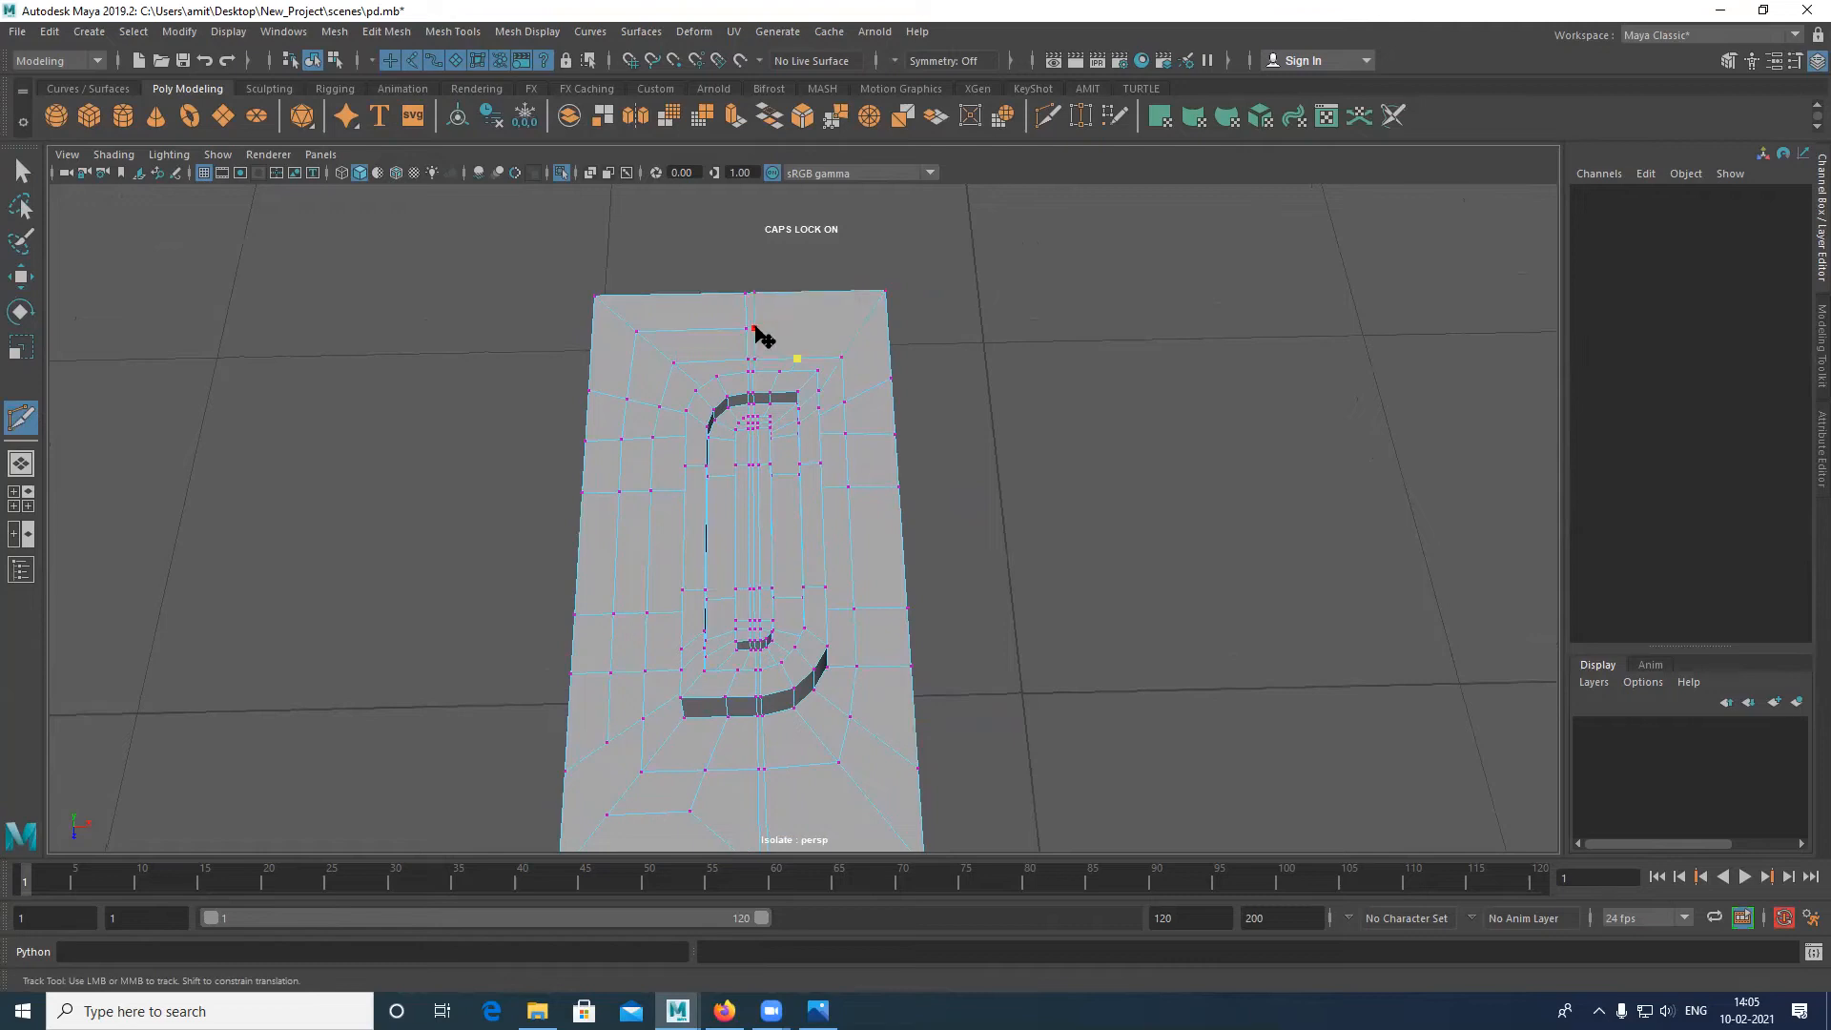
left_click(774, 342)
key("w")
Step: Move the new cut vertex toward the plate's upper-right corner to even out the surrounding faces
right_click_drag(809, 322, 701, 310)
left_click(774, 342)
middle_click_drag(794, 345, 823, 333)
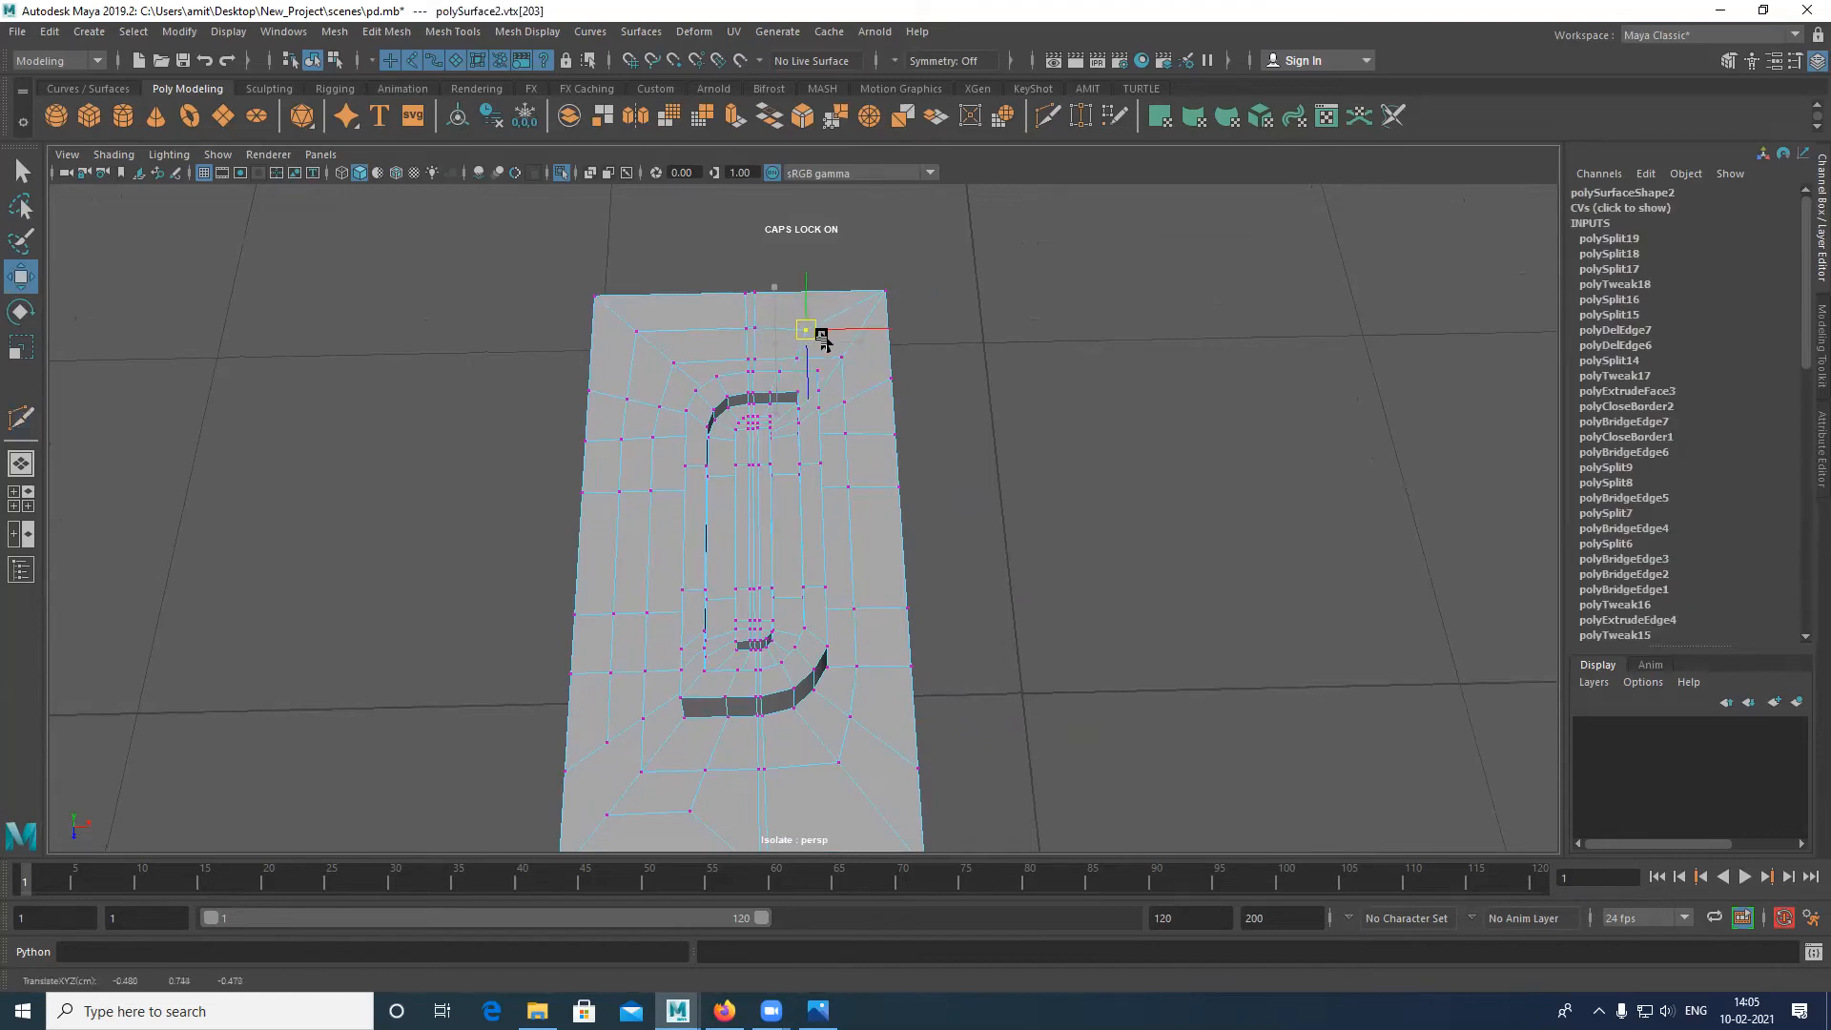
Step: Cut an edge connecting the left edge loop's lower end to the cut vertex on the lower-left corner diagonal
middle_click_drag(728, 656, 797, 467, "alt")
right_click_drag(702, 582, 599, 586, "shift")
left_click(680, 621)
right_click(707, 623)
key("w")
Step: Move the new loop's upper-left corner vertex slightly toward the plate's corner
middle_click_drag(880, 585, 831, 690, "alt")
right_click_drag(884, 415, 1034, 381)
right_click_drag(783, 338, 667, 286)
left_click(668, 280)
left_click_drag(670, 281, 664, 277)
middle_click_drag(766, 661, 718, 571, "alt")
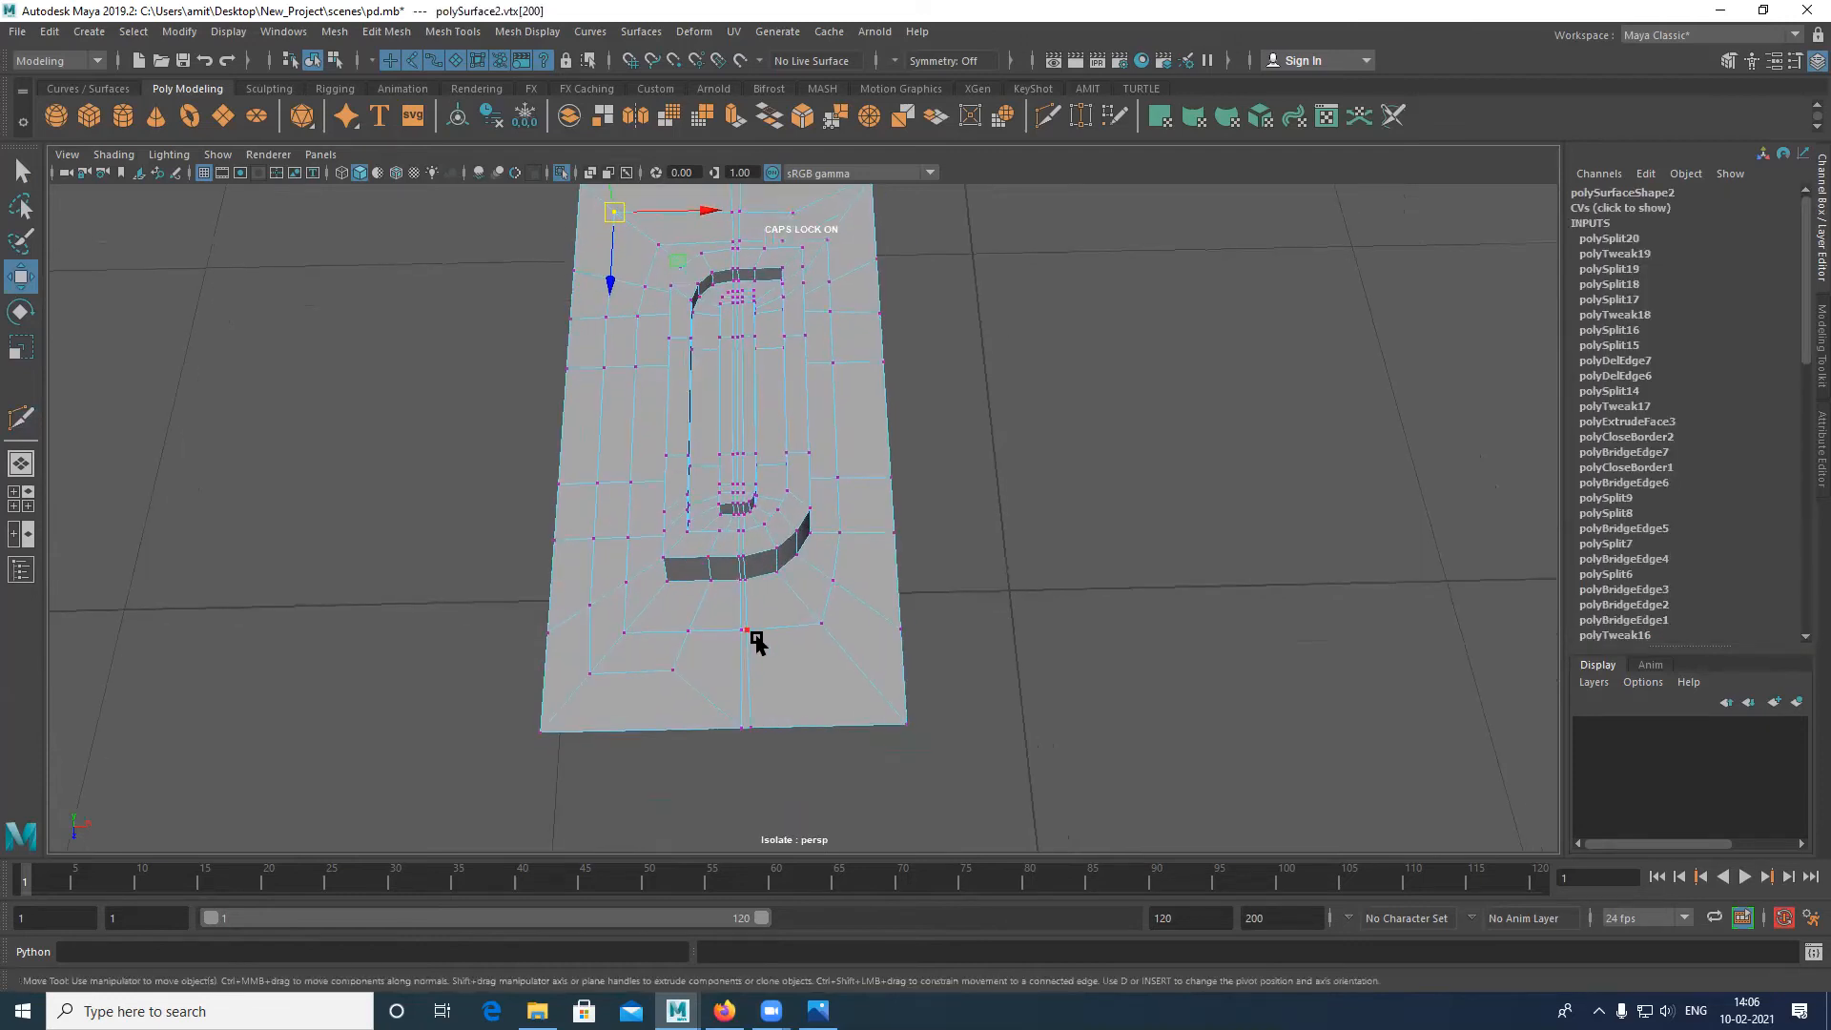
Step: Check the whole plate in smooth preview from several angles and return to the unsmoothed display
key("3")
right_click_drag(817, 470, 973, 368)
left_click(989, 687)
left_click(894, 688)
left_click_drag(914, 706, 747, 600, "alt")
left_click(887, 582)
left_click_drag(887, 572, 662, 564, "alt")
left_click(662, 566)
left_click_drag(821, 564, 730, 611, "alt")
key("1")
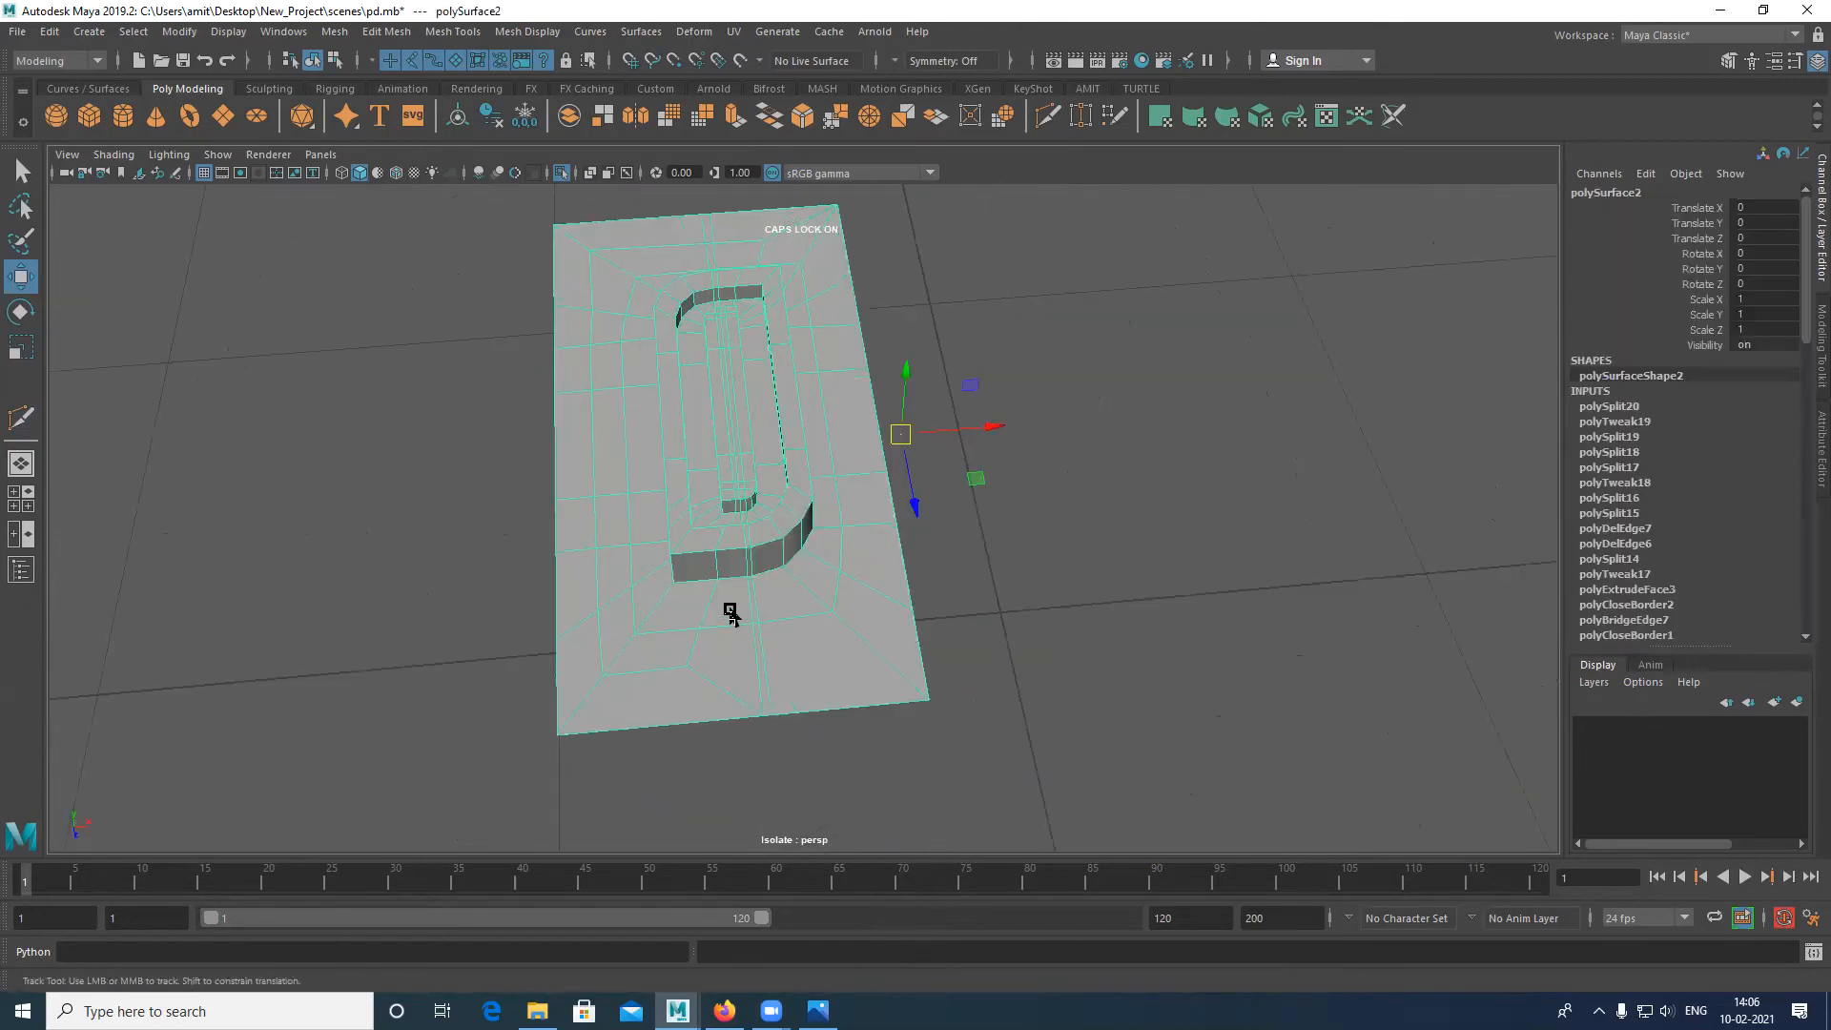
Step: Examine the plate's edge flow around both ends of the slider button
middle_click_drag(730, 611, 717, 584, "alt")
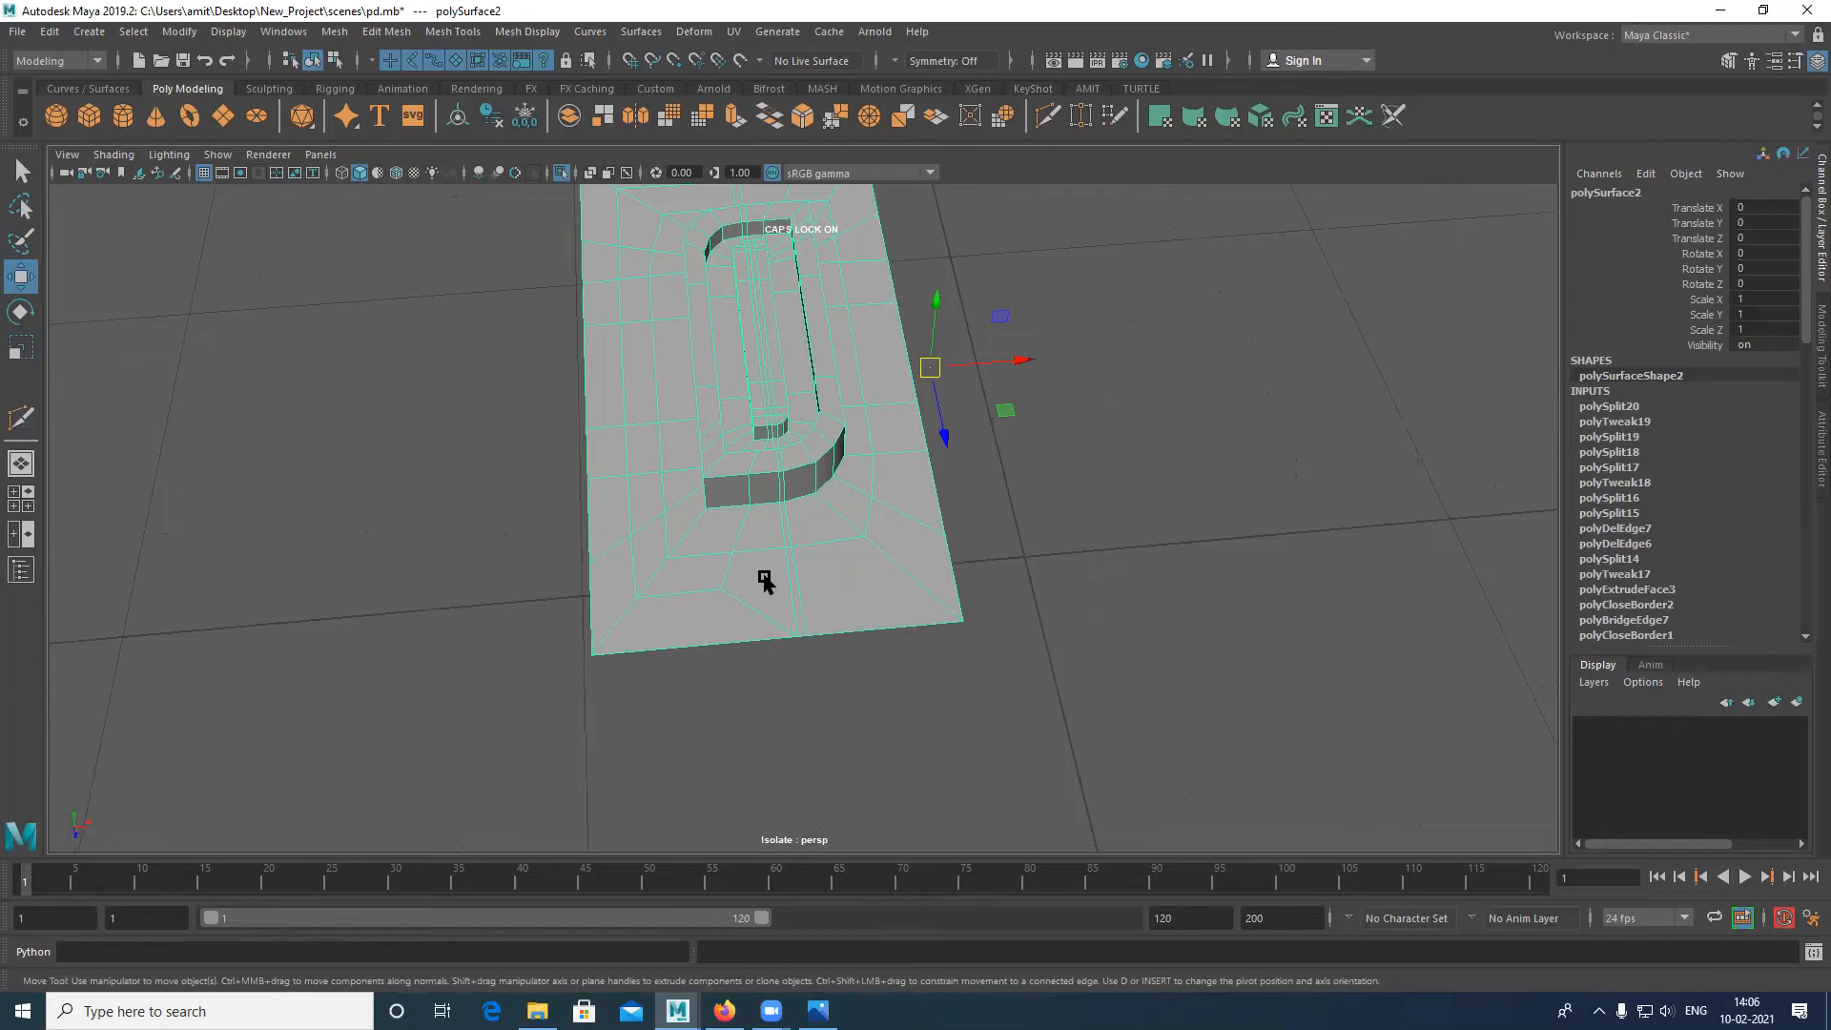
left_click_drag(644, 463, 696, 406, "alt")
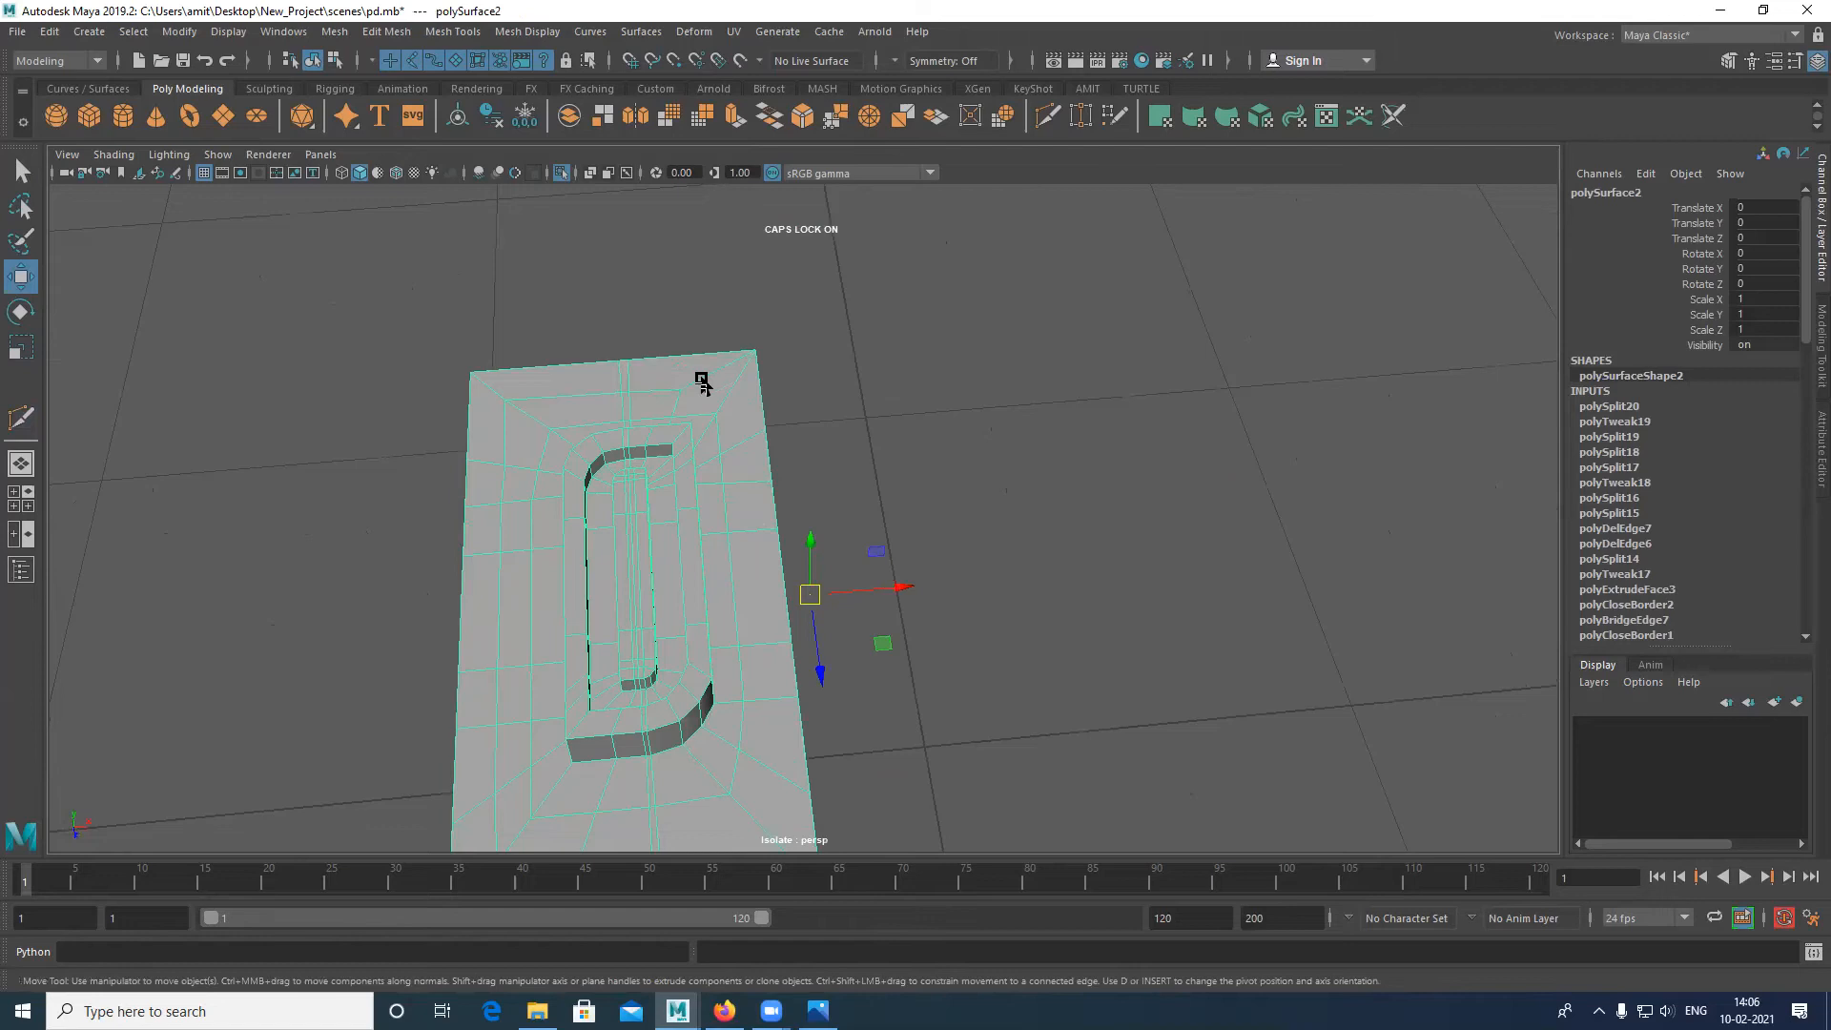
middle_click_drag(751, 505, 755, 372, "alt")
right_click_drag(817, 633, 779, 631, "alt")
right_click_drag(677, 366, 667, 357, "alt")
middle_click_drag(730, 298, 732, 316, "alt")
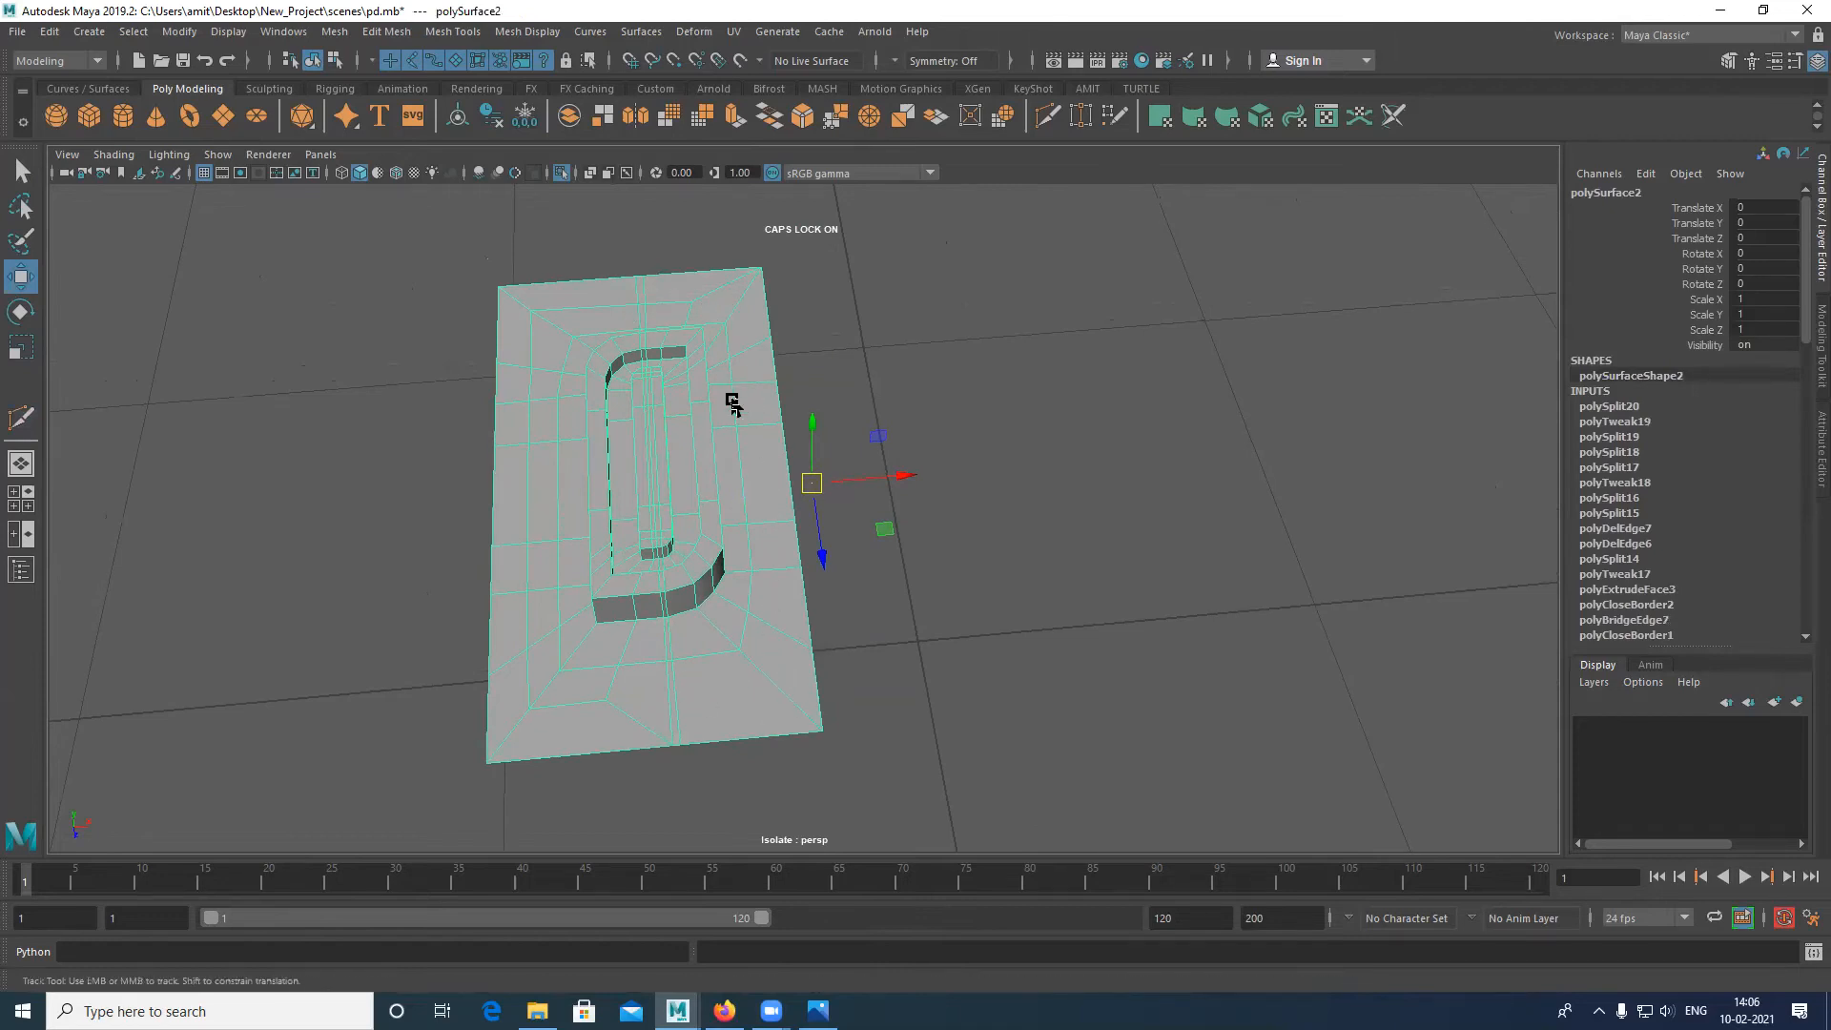
middle_click_drag(732, 401, 740, 481, "alt")
right_click_drag(690, 371, 715, 446, "alt")
middle_click_drag(715, 446, 733, 492, "alt")
mouse_move(766, 351)
middle_mouse_down("alt")
mouse_move(803, 430)
mouse_move(842, 288)
middle_mouse_up("alt")
mouse_move(796, 393)
middle_mouse_down("alt")
mouse_move(824, 336)
mouse_move(810, 378)
middle_mouse_up("alt")
middle_click_drag(812, 757, 817, 654, "alt")
middle_click_drag(679, 227, 678, 248, "alt")
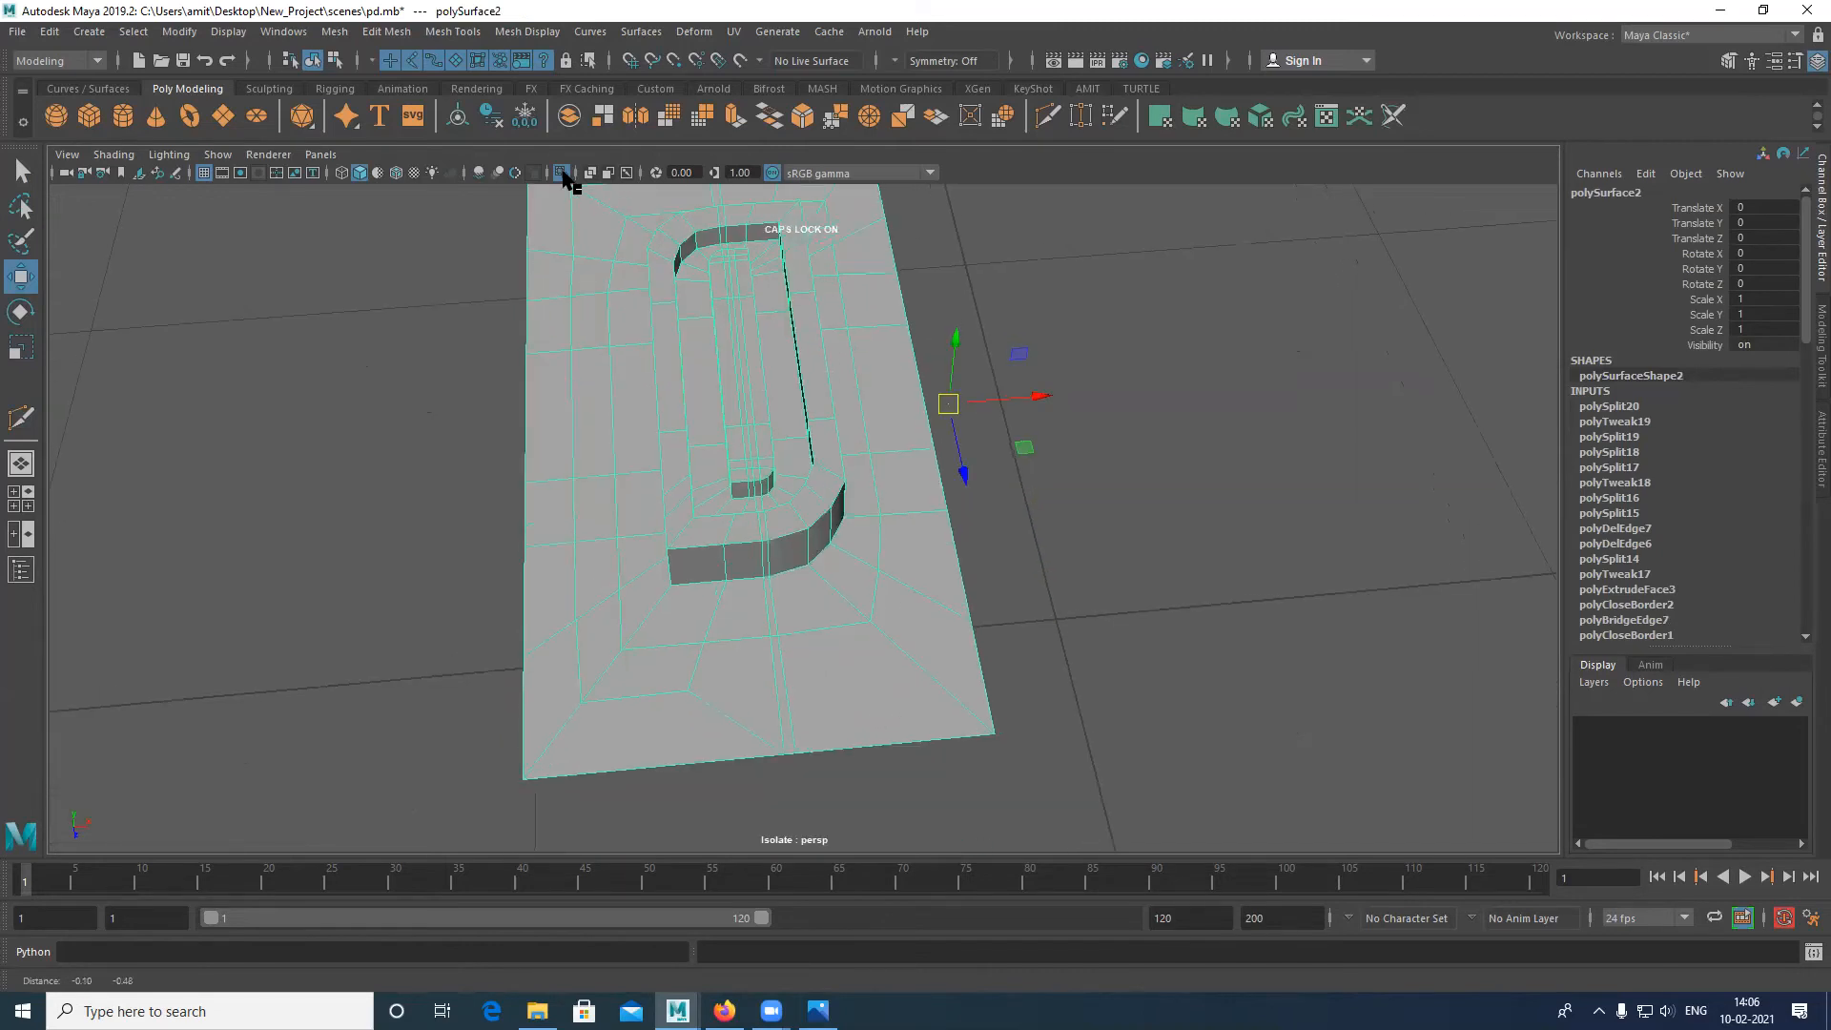
middle_click_drag(571, 191, 577, 330, "alt")
middle_click_drag(826, 676, 829, 693, "alt")
mouse_move(789, 521)
middle_mouse_down("alt")
mouse_move(791, 615)
mouse_move(824, 580)
middle_mouse_up("alt")
Step: Show all objects and, in the wireframe top view, flatten the plate's four upper inner vertices into a straight row
key("ctrl+1")
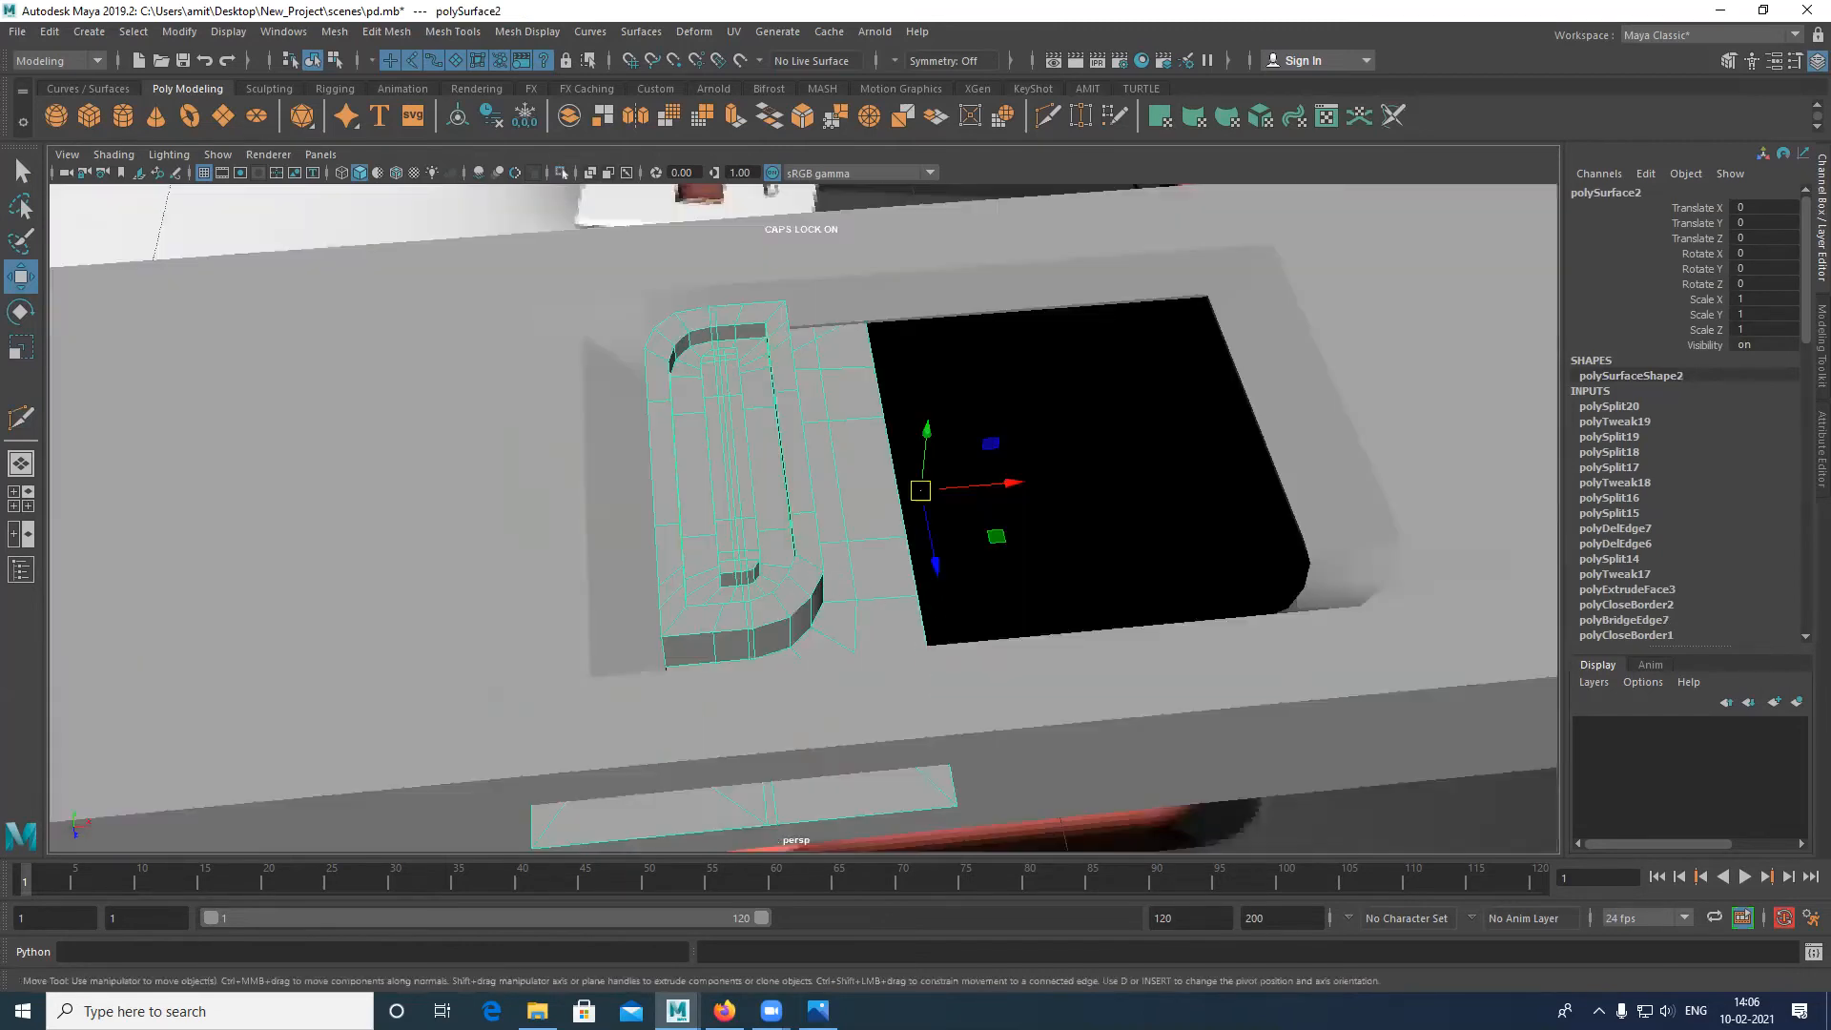
scroll(935, 649, "down", 3)
left_click_drag(812, 461, 694, 457, "alt")
left_click(827, 429)
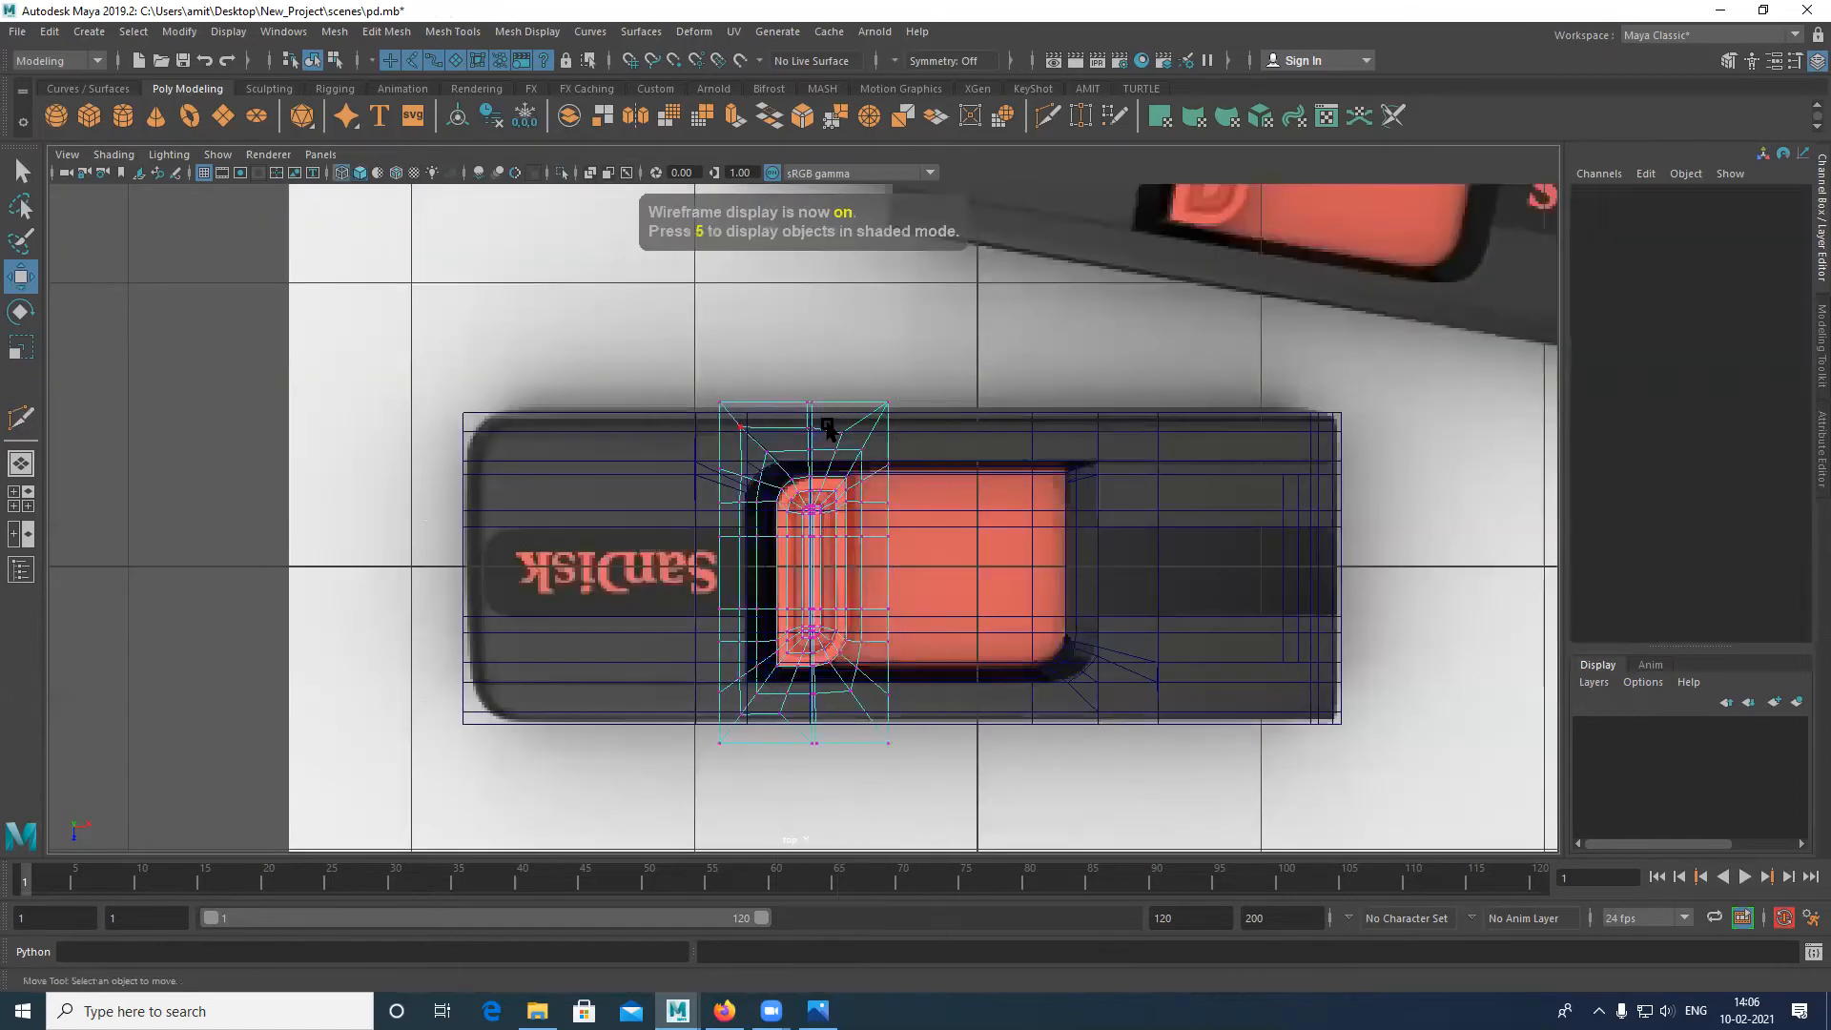
scroll(874, 429, "up", 2)
left_click_drag(721, 402, 887, 429)
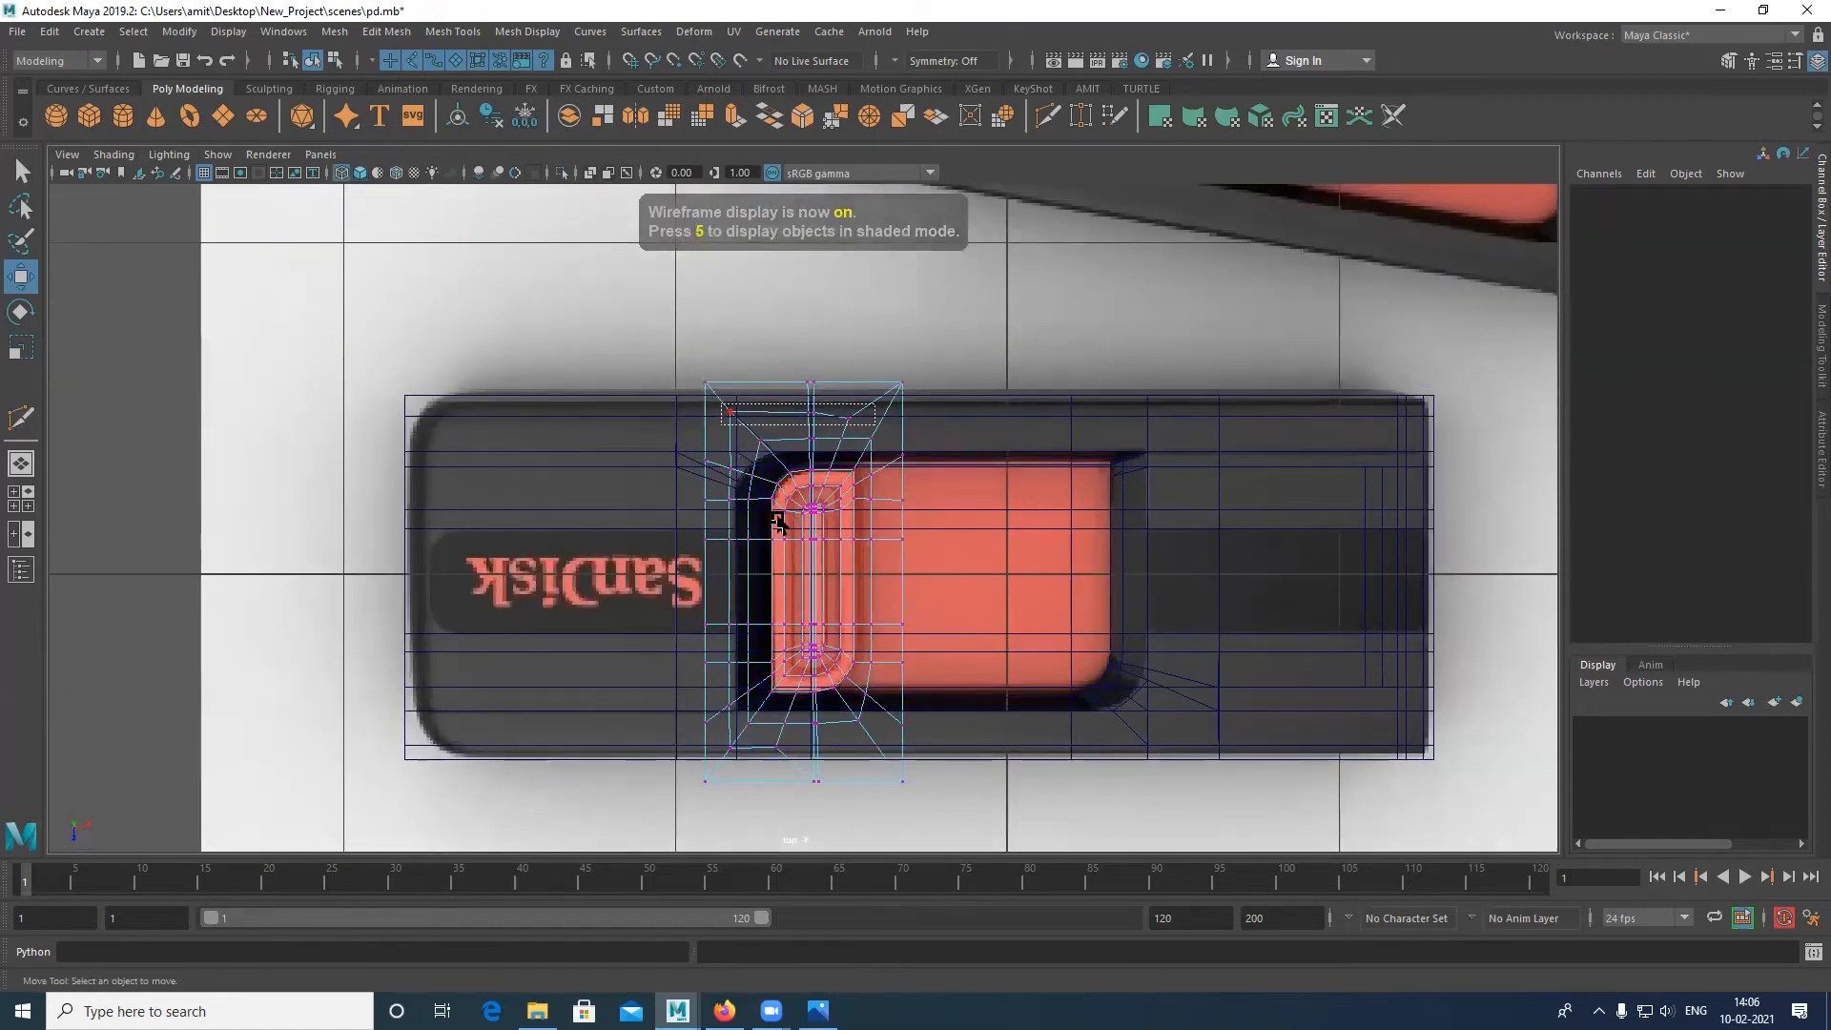
key("r")
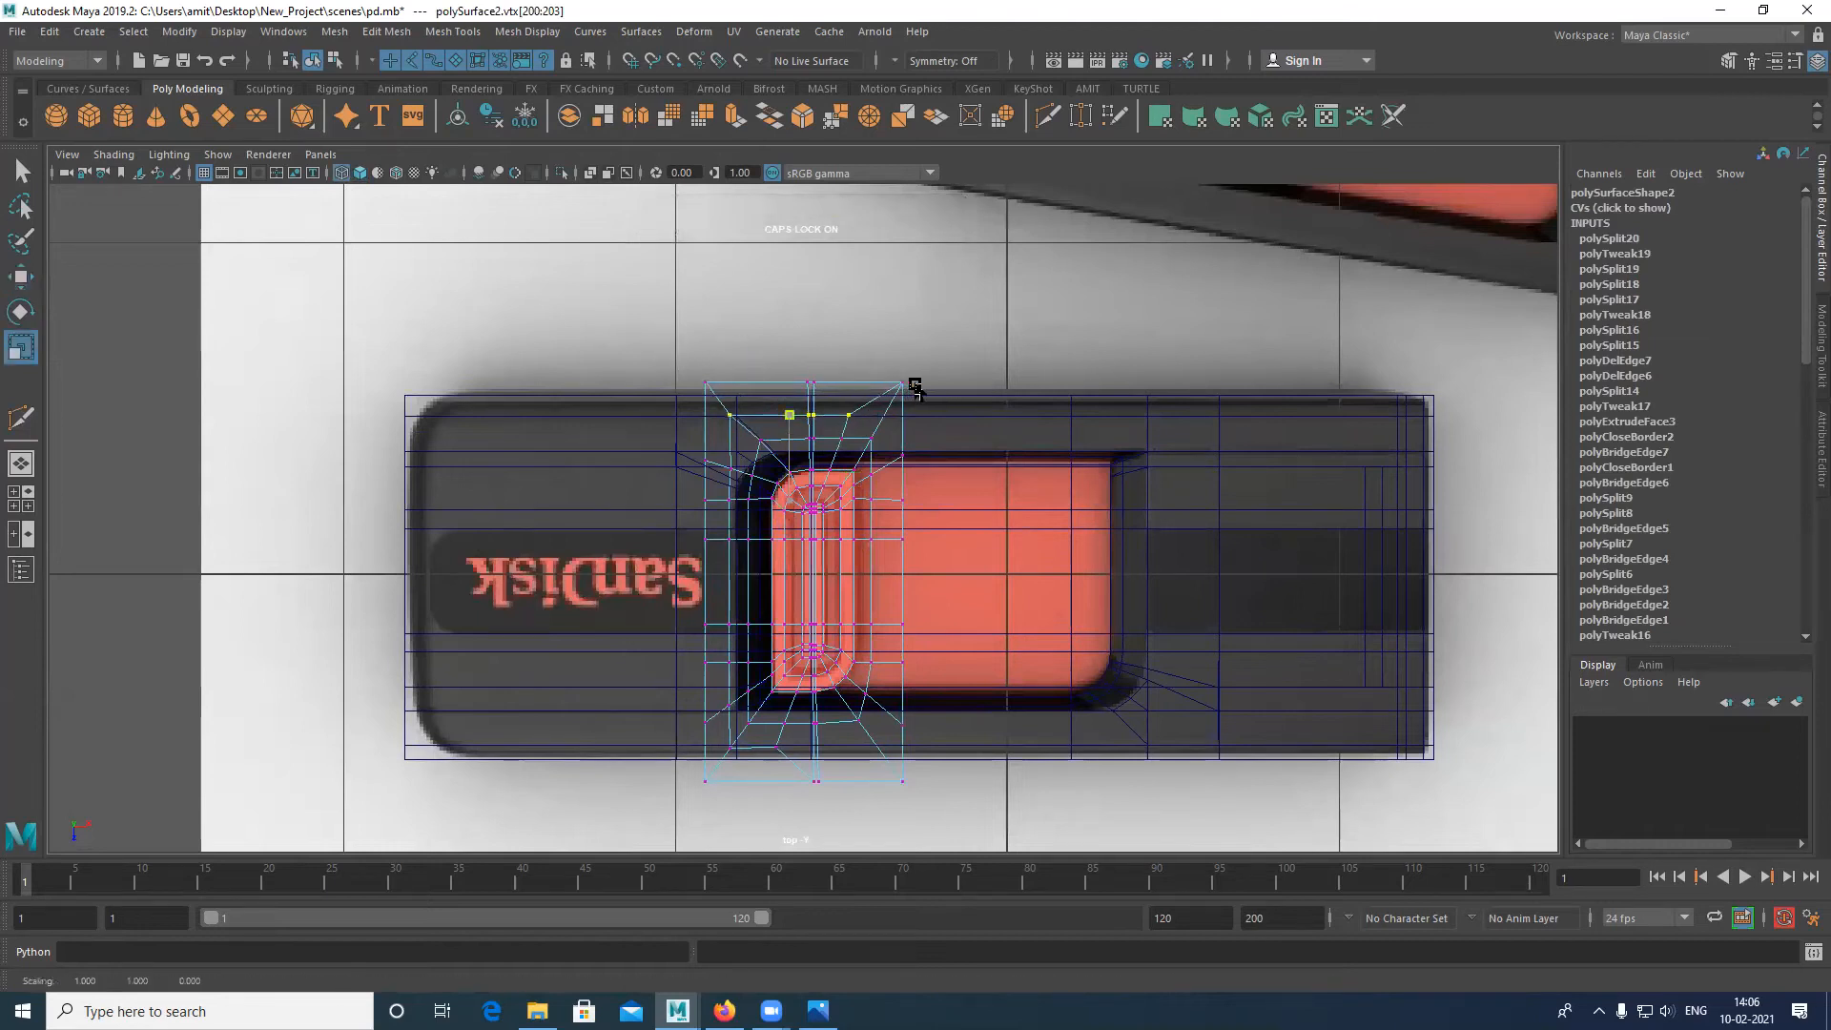
Step: Move the plate's upper border and adjacent vertex row inward, just inside the body's upper outline
left_click_drag(949, 404, 663, 343)
key("w")
left_click_drag(804, 472, 723, 396)
left_click_drag(954, 426, 629, 354)
left_click_drag(800, 495, 798, 504)
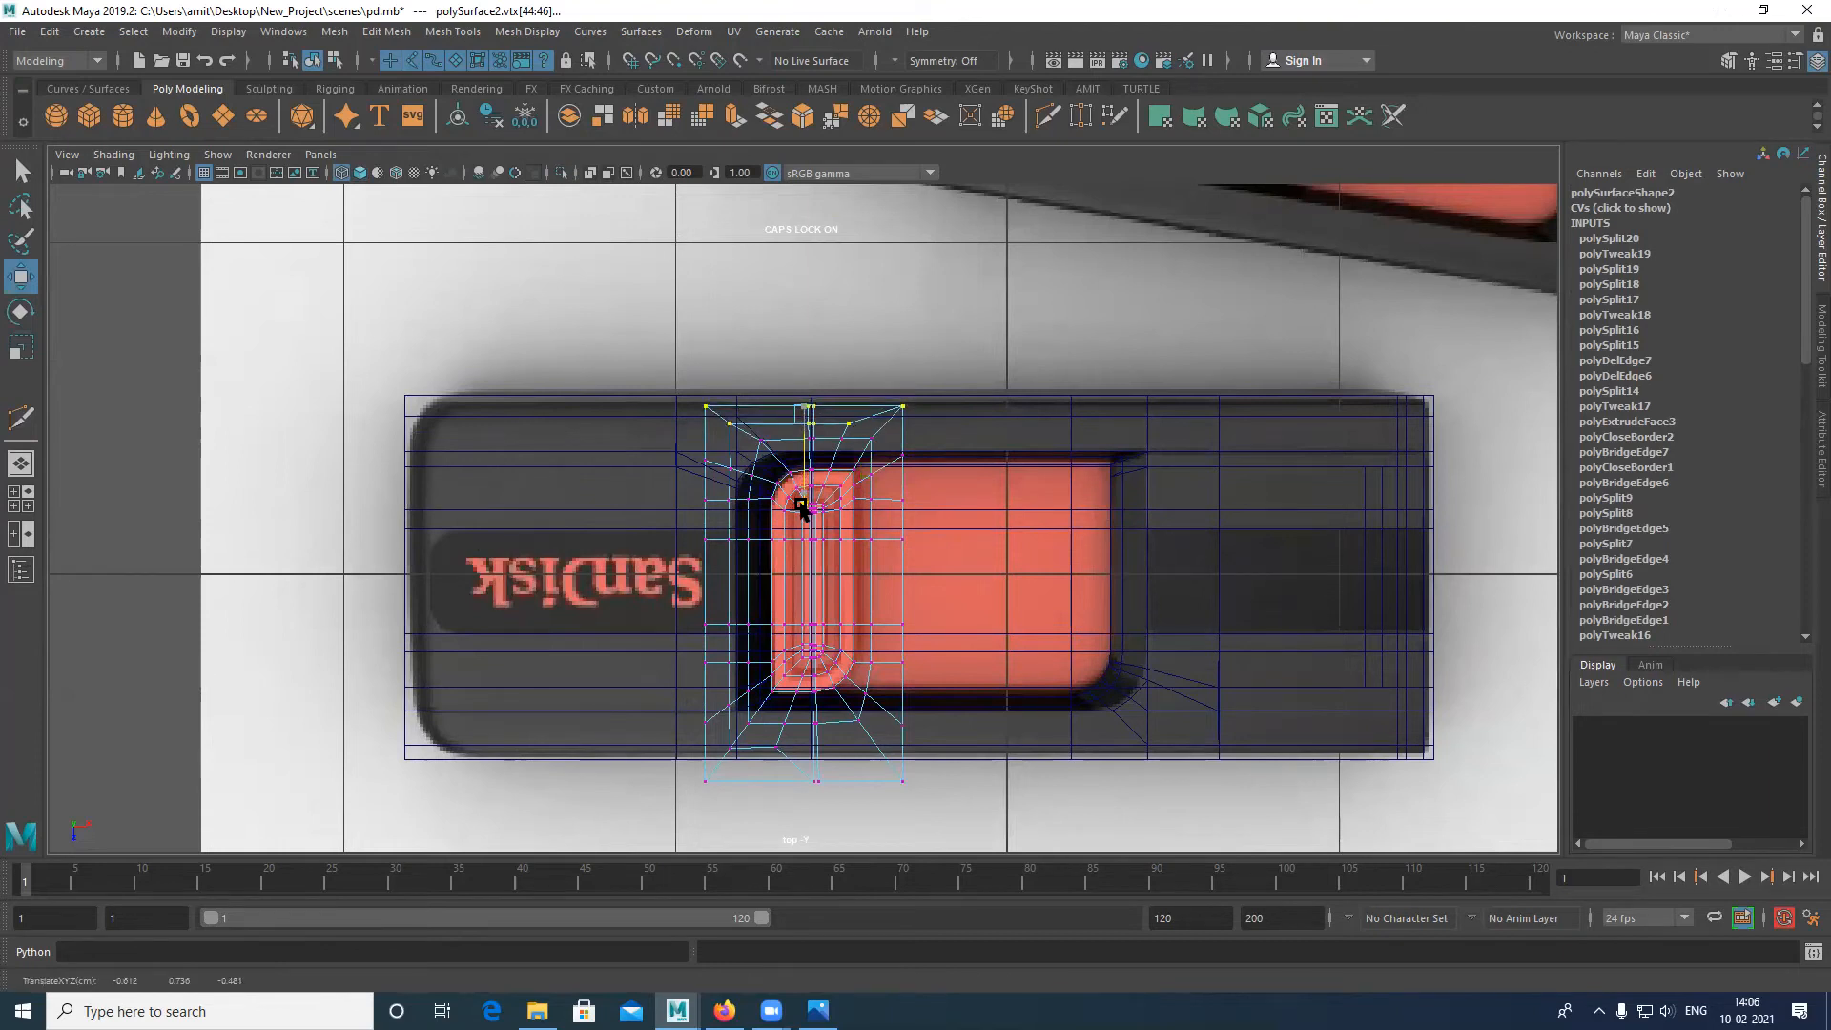
Step: Straighten the plate's lower inner vertex row and move it with the lower border up inside the body's lower outline
middle_click_drag(979, 560, 964, 438, "alt")
right_click_drag(615, 683, 763, 711, "alt")
left_click_drag(1090, 756, 615, 669)
left_click_drag(786, 766, 797, 743)
left_click_drag(675, 639, 804, 658)
key("r")
left_click_drag(719, 742, 722, 646)
left_click_drag(598, 645, 1016, 731)
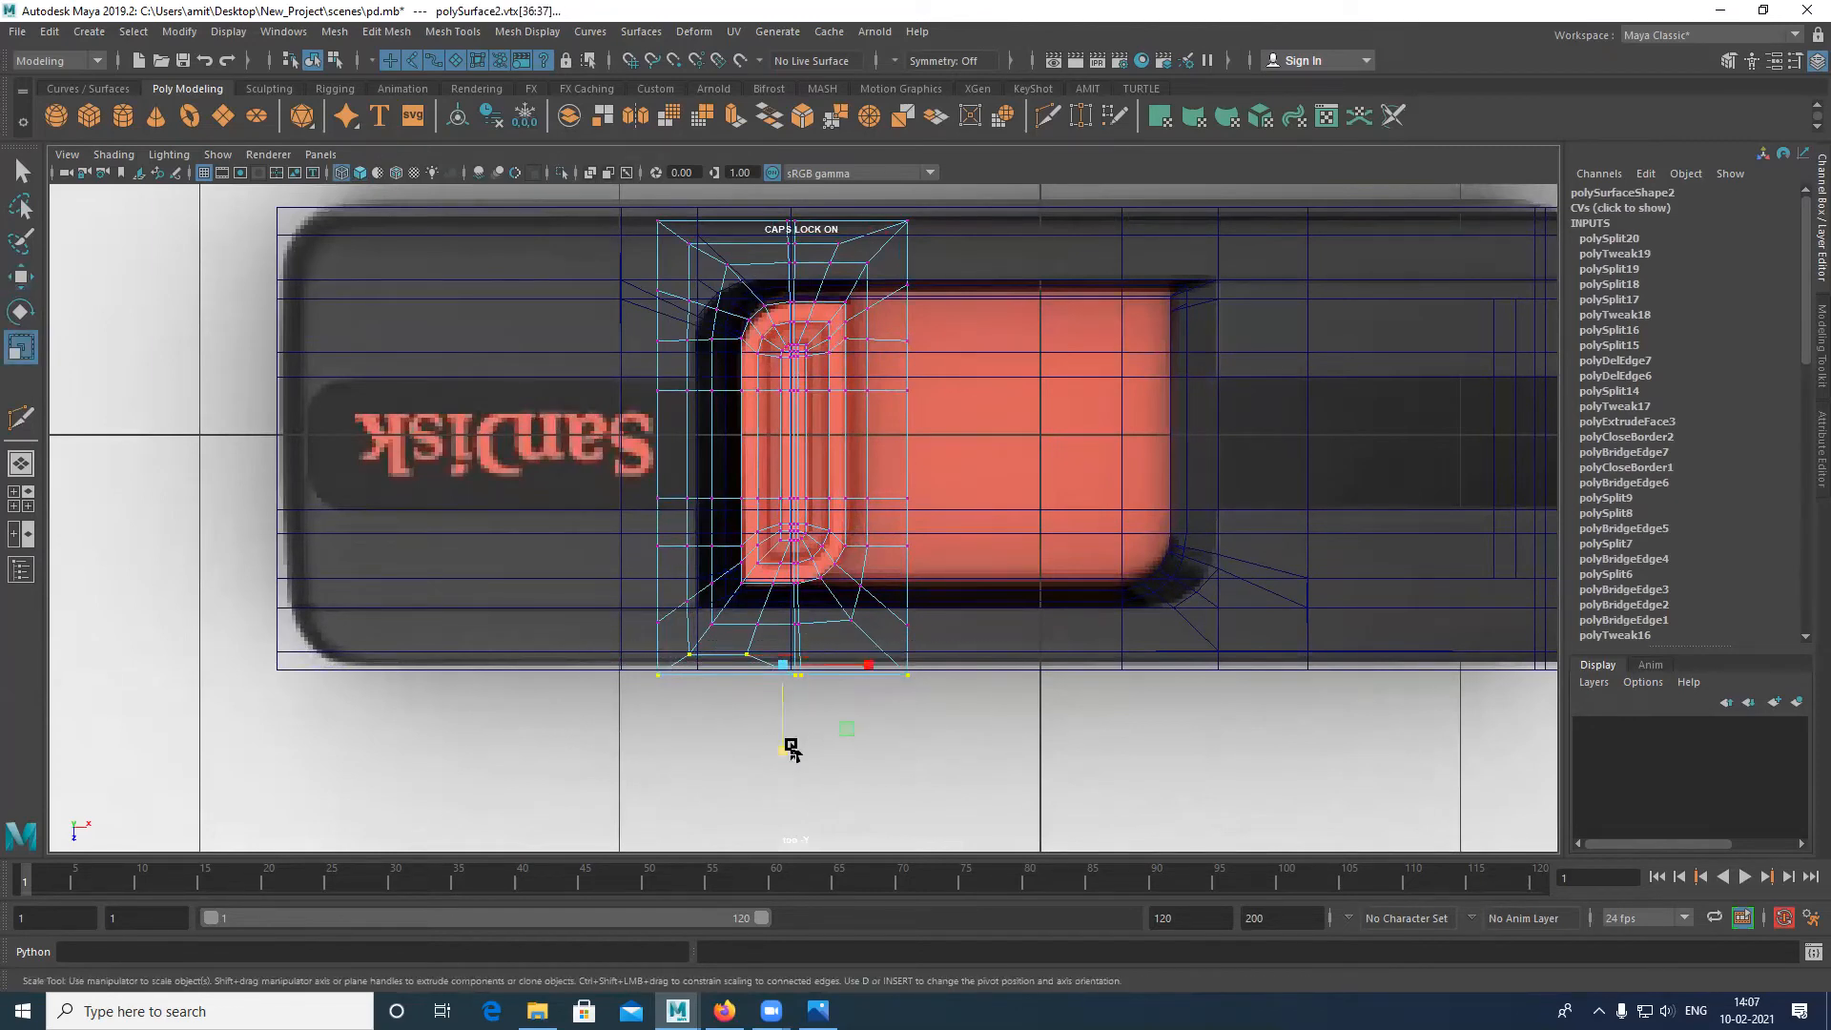
key("w")
left_click_drag(787, 761, 783, 748)
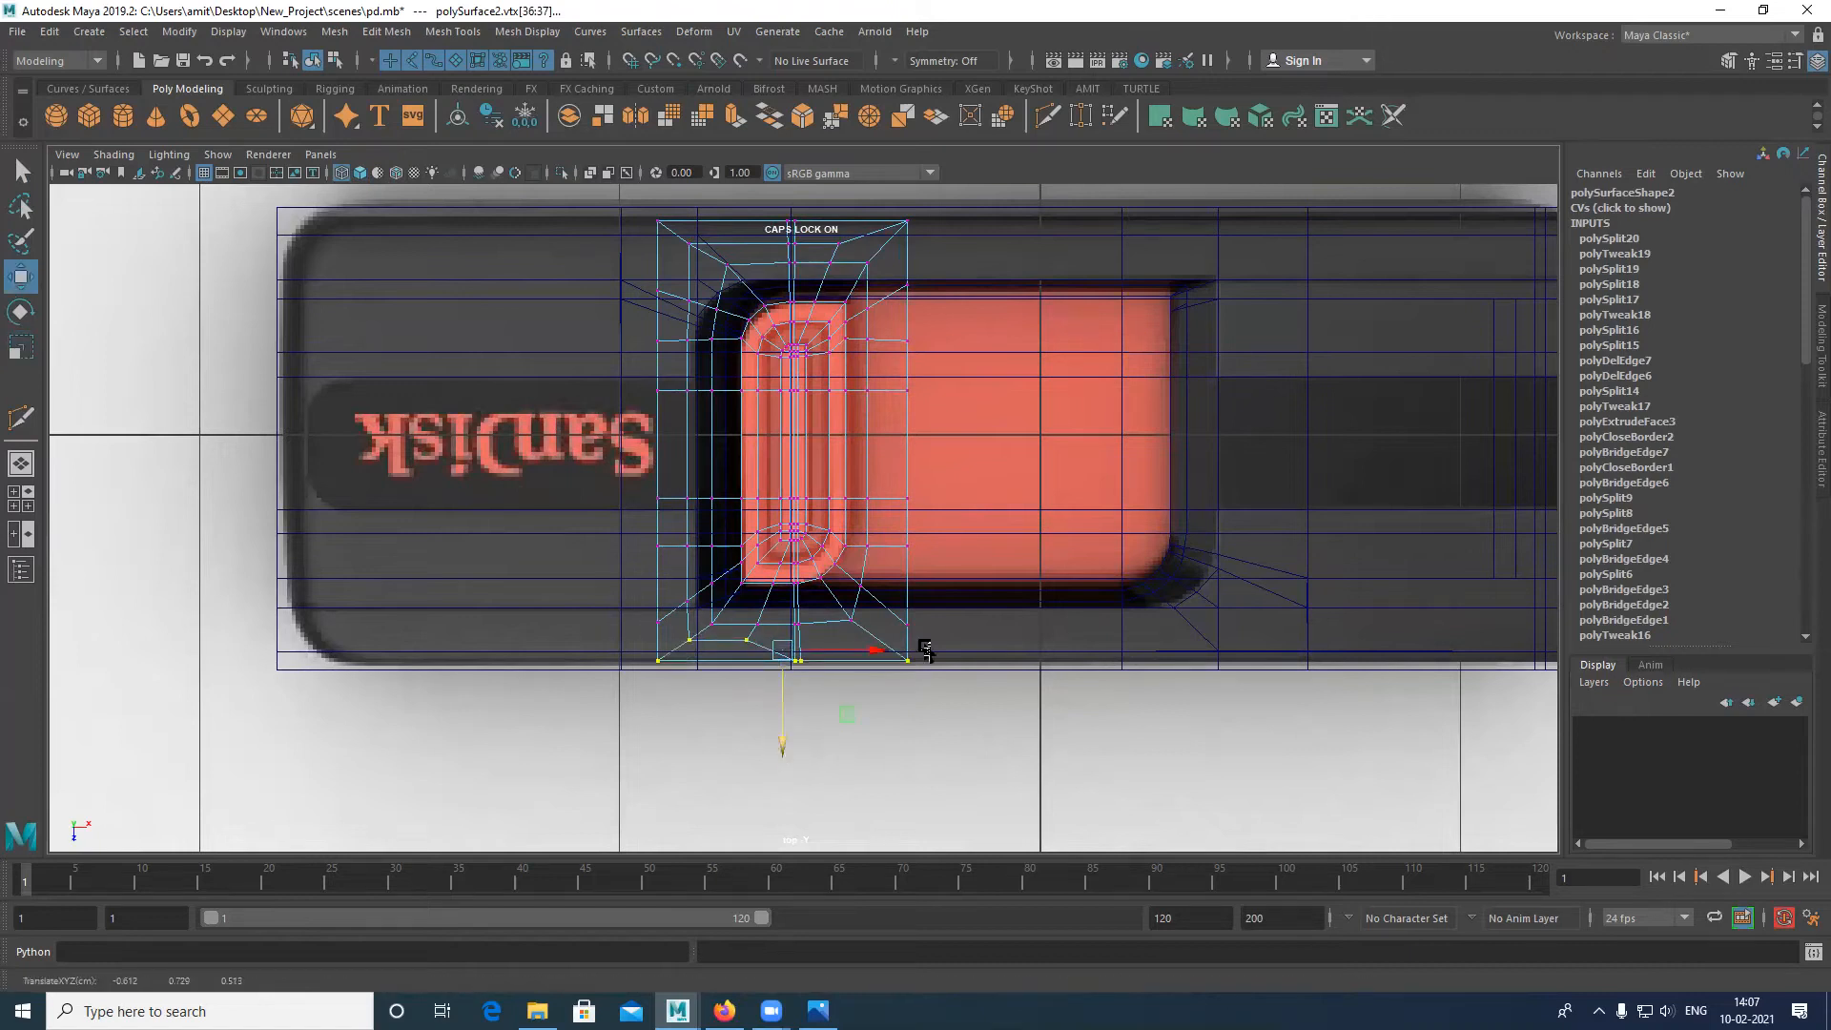
Step: Isolate the plate in a shaded perspective view
key("space")
left_click_drag(907, 494, 891, 333)
key("F8")
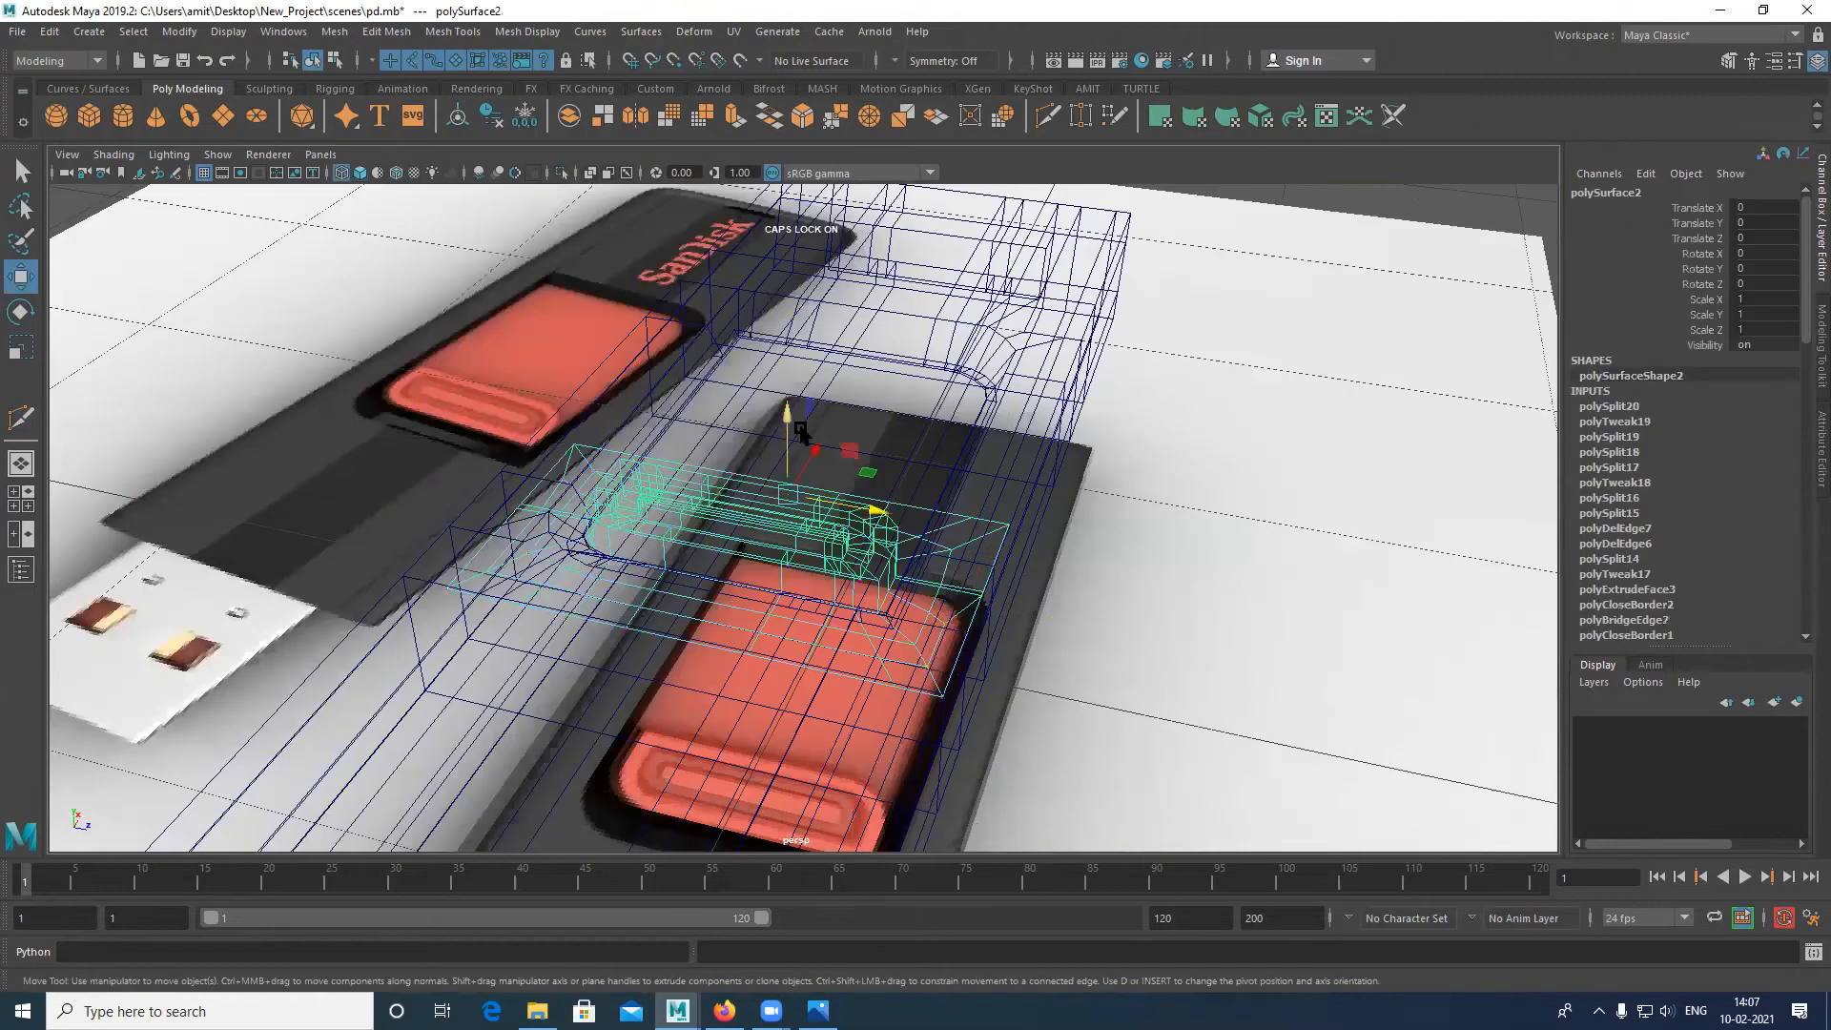
key("5")
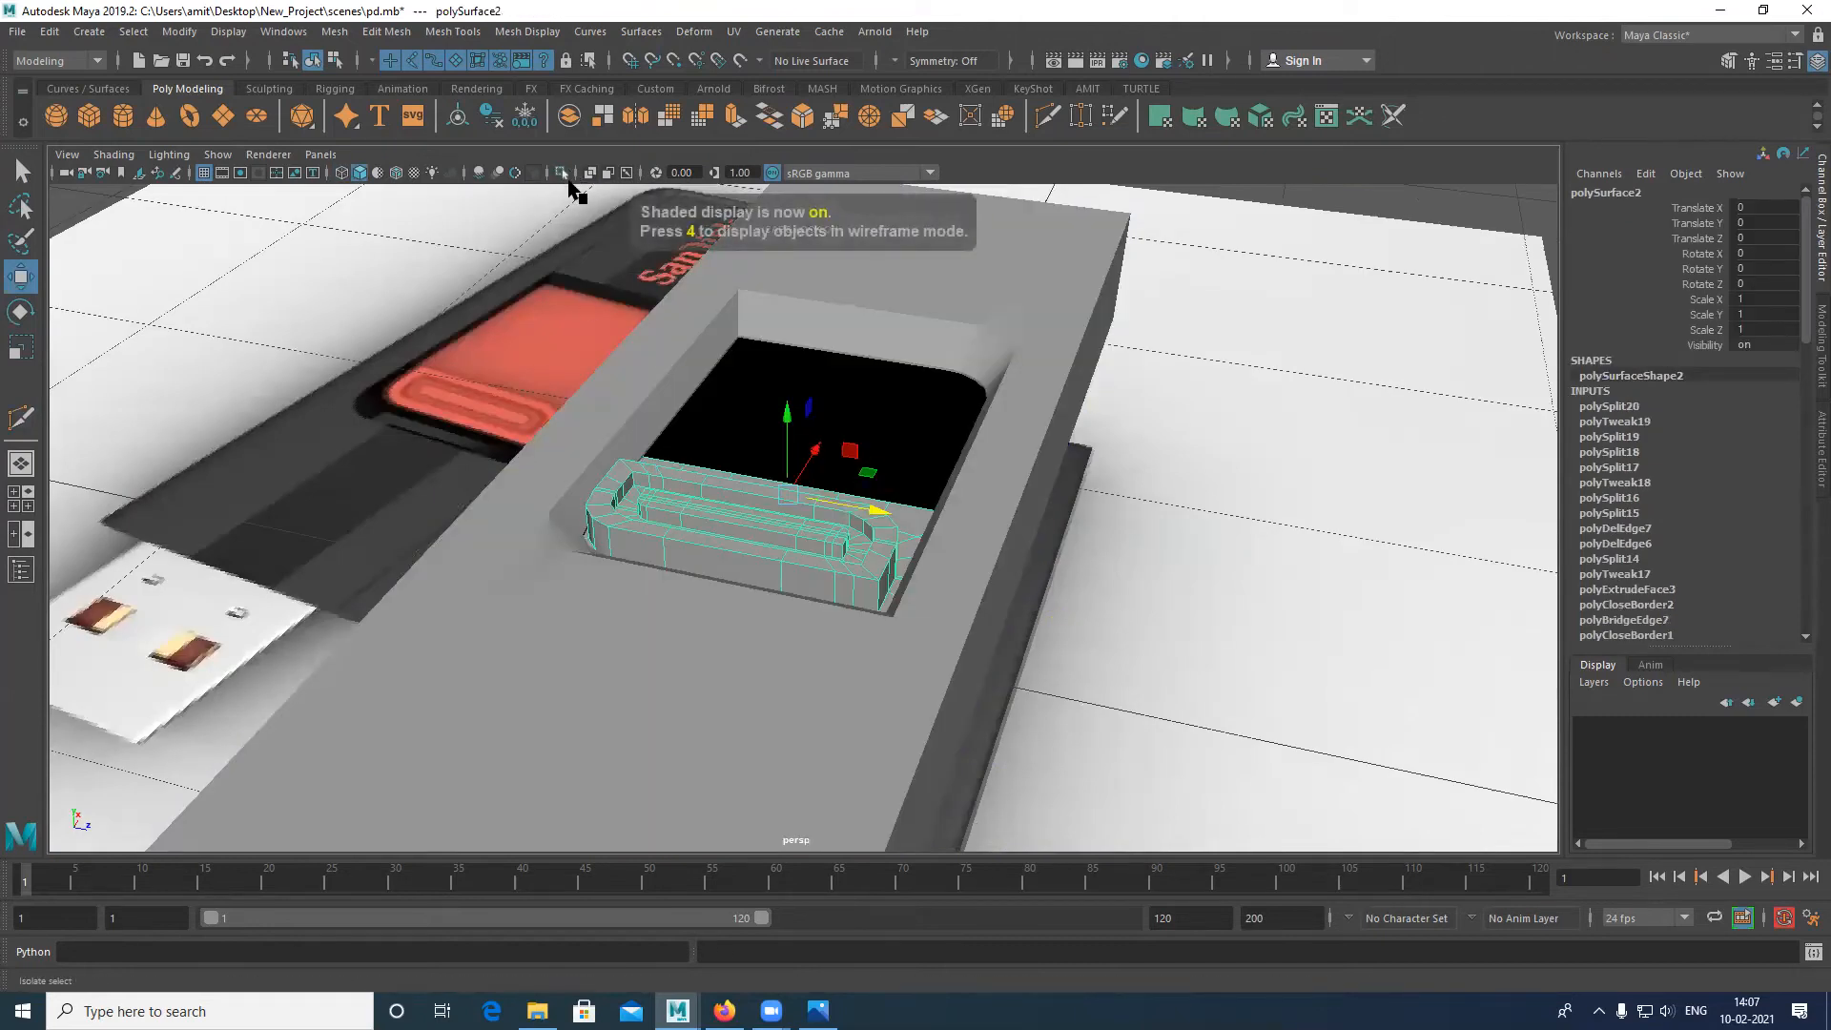
left_click(561, 173)
left_click(1144, 585)
mouse_move(1144, 585)
left_mouse_down("alt")
mouse_move(871, 585)
mouse_move(821, 523)
mouse_move(870, 596)
mouse_move(956, 613)
mouse_move(928, 572)
mouse_move(923, 367)
mouse_move(909, 643)
mouse_move(863, 580)
mouse_move(992, 524)
mouse_move(1083, 633)
mouse_move(1018, 667)
left_mouse_up("alt")
Step: Extrude the border edges on both long sides of the plate outward, extending it along the body in both directions
key("ctrl+z")
right_click_drag(930, 672, 931, 563)
double_click(931, 565)
key("ctrl+z")
key("shift+z")
key("shift+z")
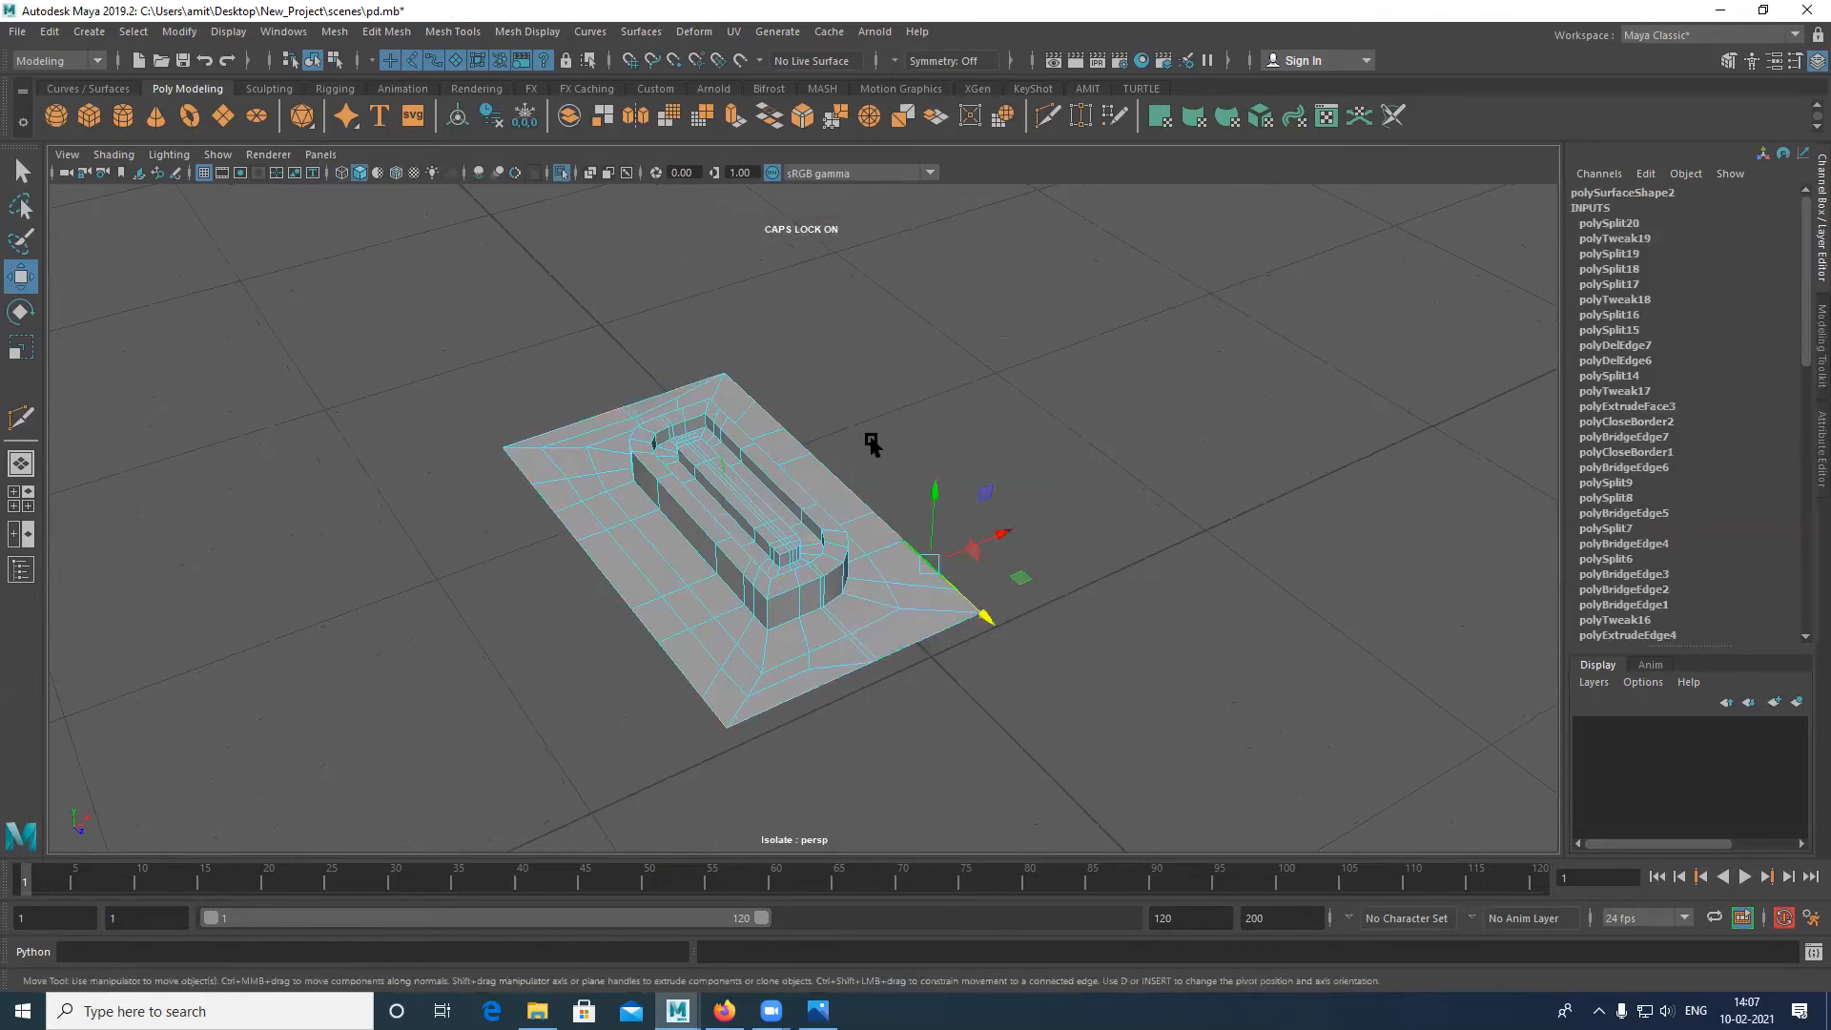
left_click_drag(1056, 495, 871, 599, "alt")
double_click(893, 636)
middle_click_drag(760, 711, 1283, 458, "alt+shift")
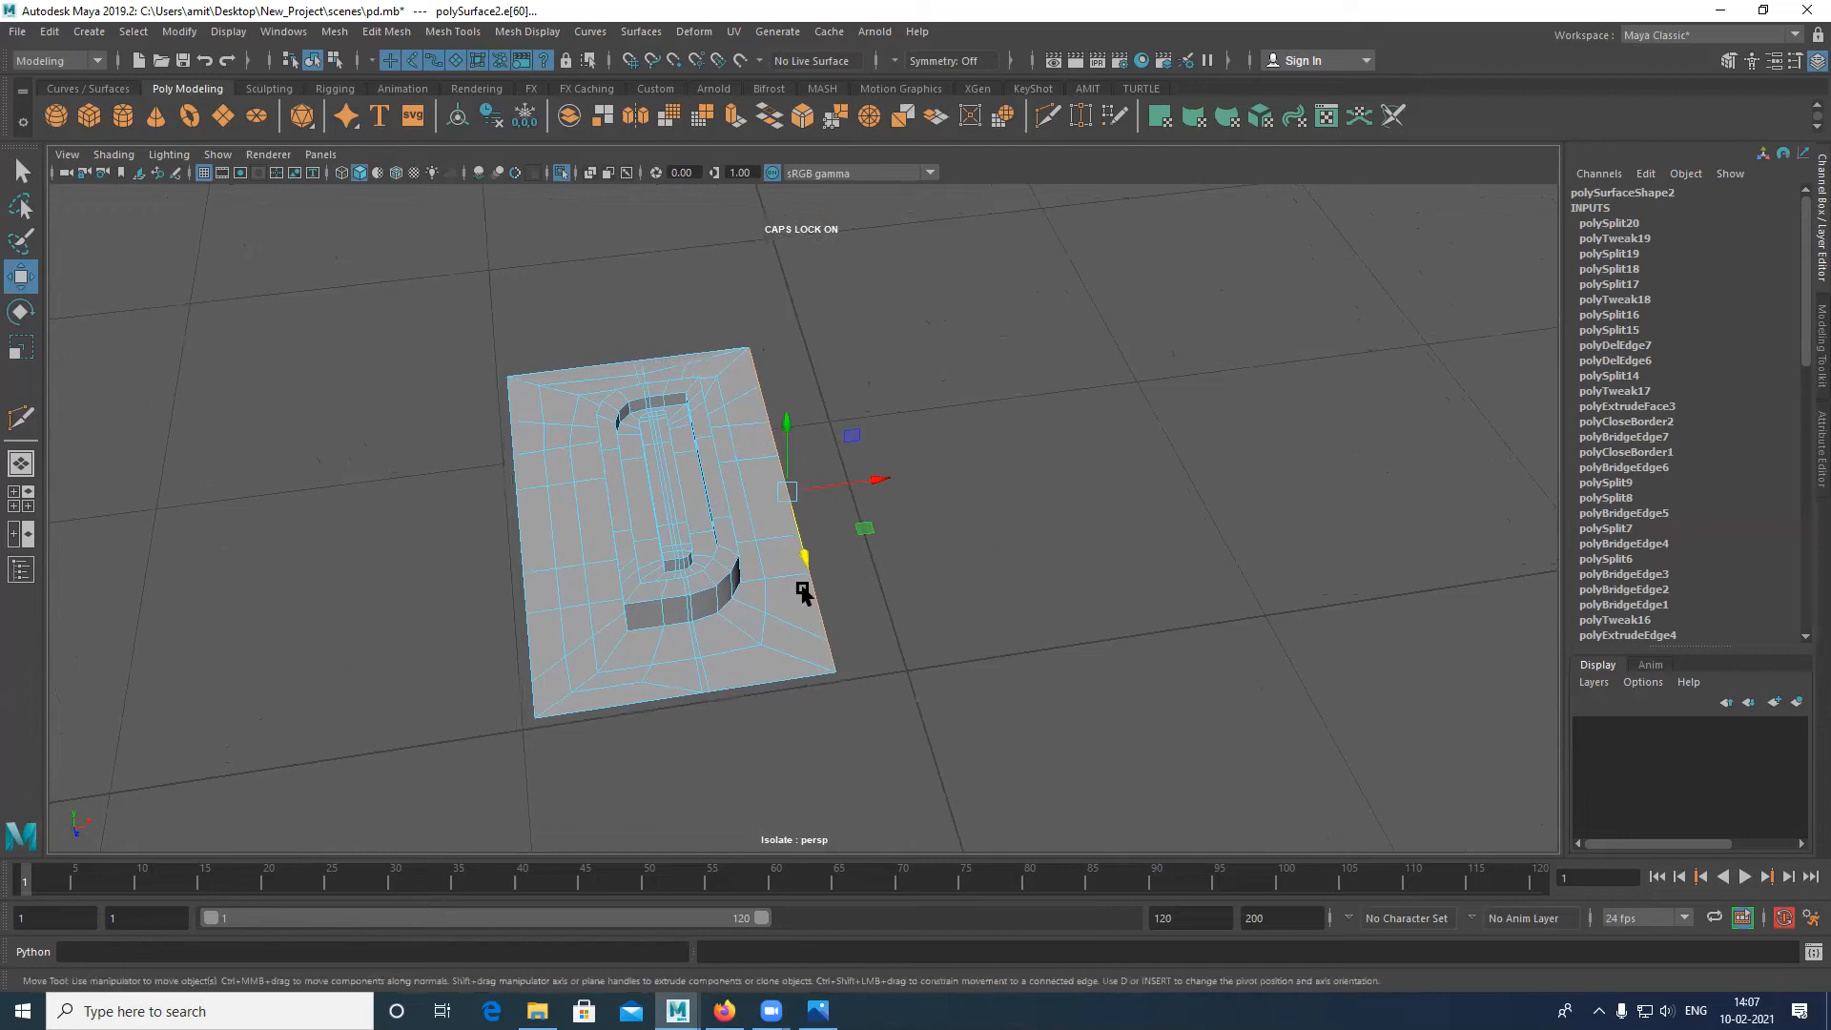
middle_click_drag(519, 686, 603, 514, "shift")
left_click_drag(602, 514, 199, 618, "shift")
left_click_drag(916, 793, 958, 575, "alt")
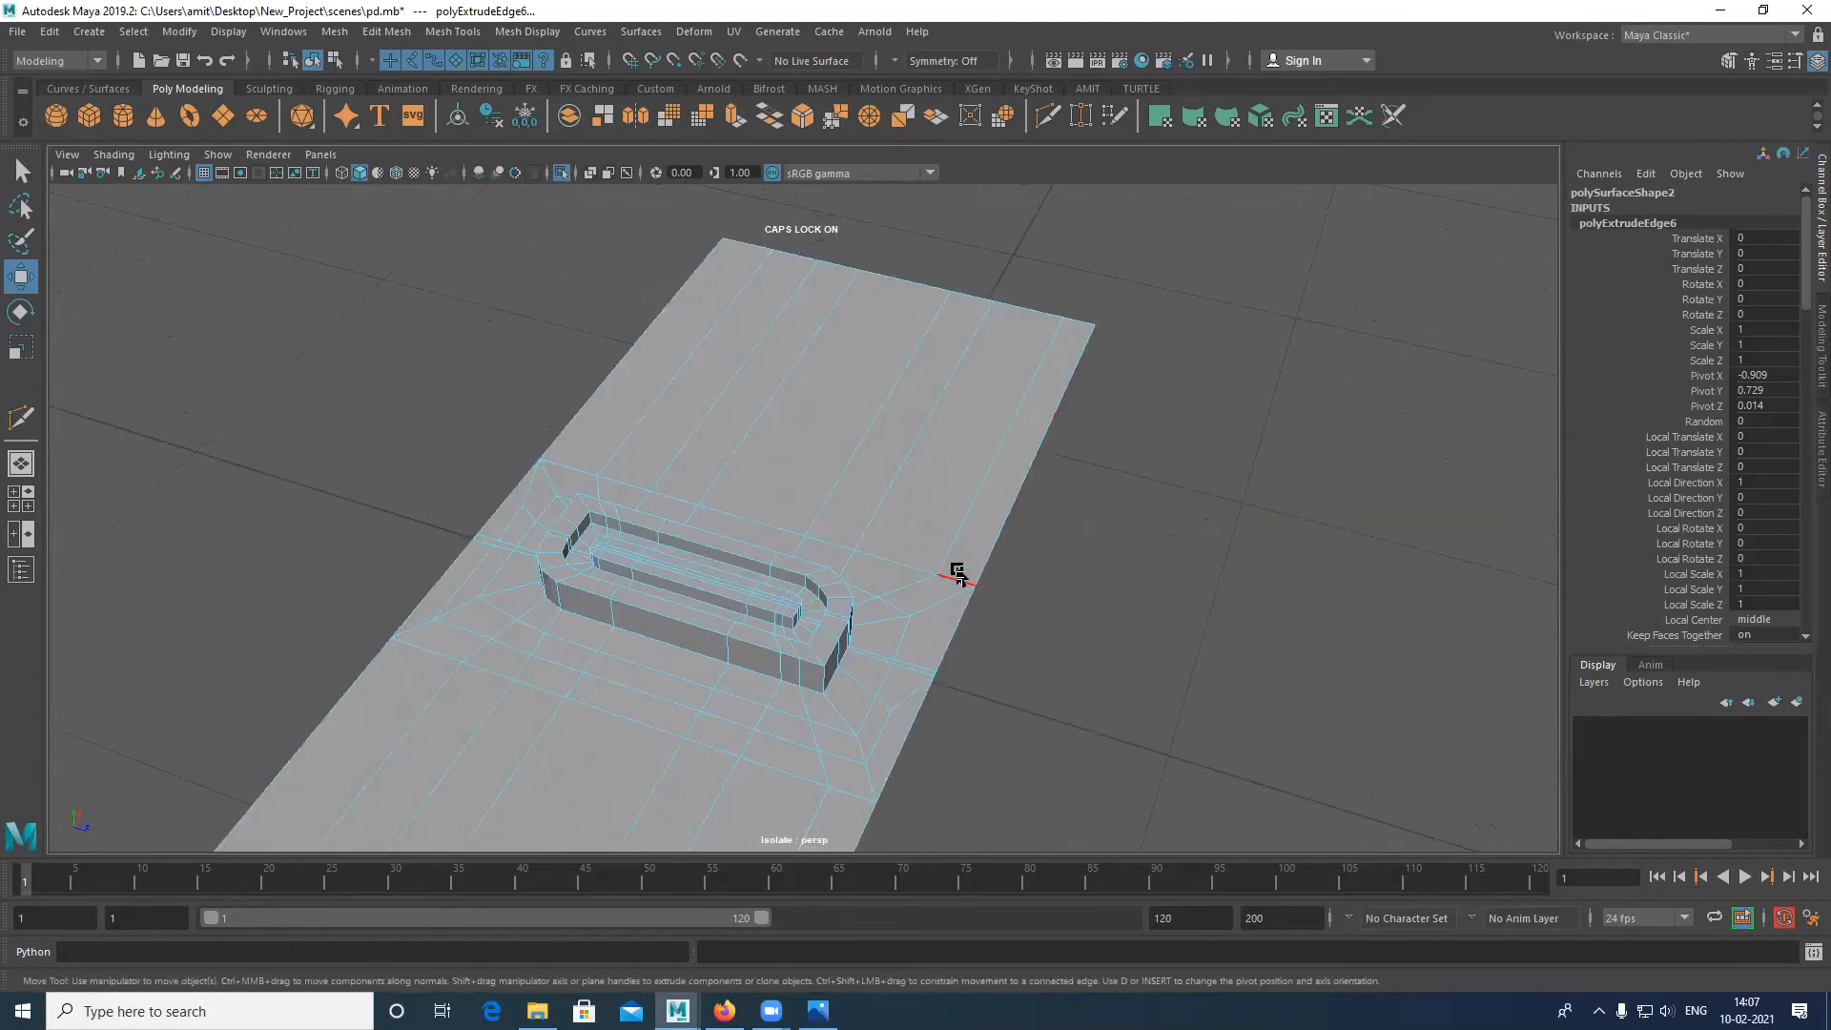
Step: Select all border edges along one lengthwise side of the extended plate, including both extruded parts
left_click(950, 638)
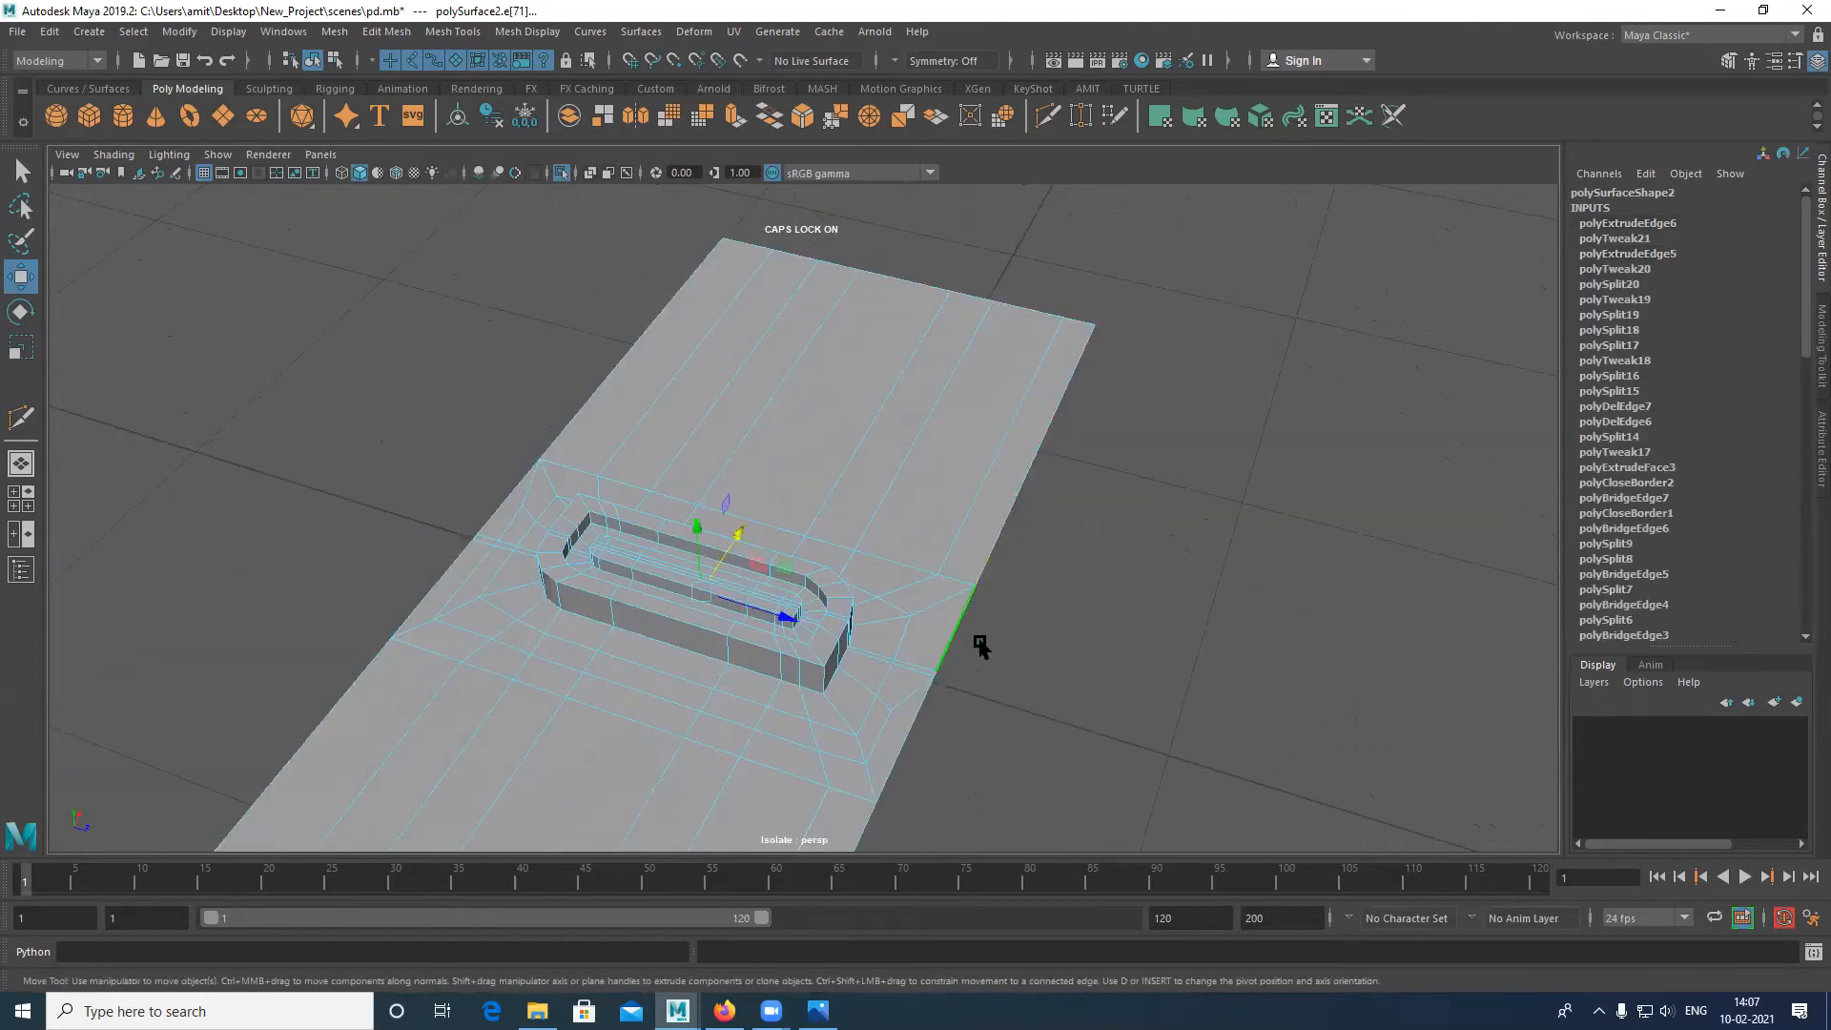
middle_click_drag(980, 642, 1034, 564, "alt")
left_click_drag(841, 532, 831, 529)
key("ctrl+z")
left_click(1095, 404)
middle_click_drag(1033, 563, 1100, 318, "alt")
double_click(1034, 483)
key("ctrl+z")
middle_click_drag(1017, 609, 1058, 460, "alt")
double_click(1015, 593, "shift")
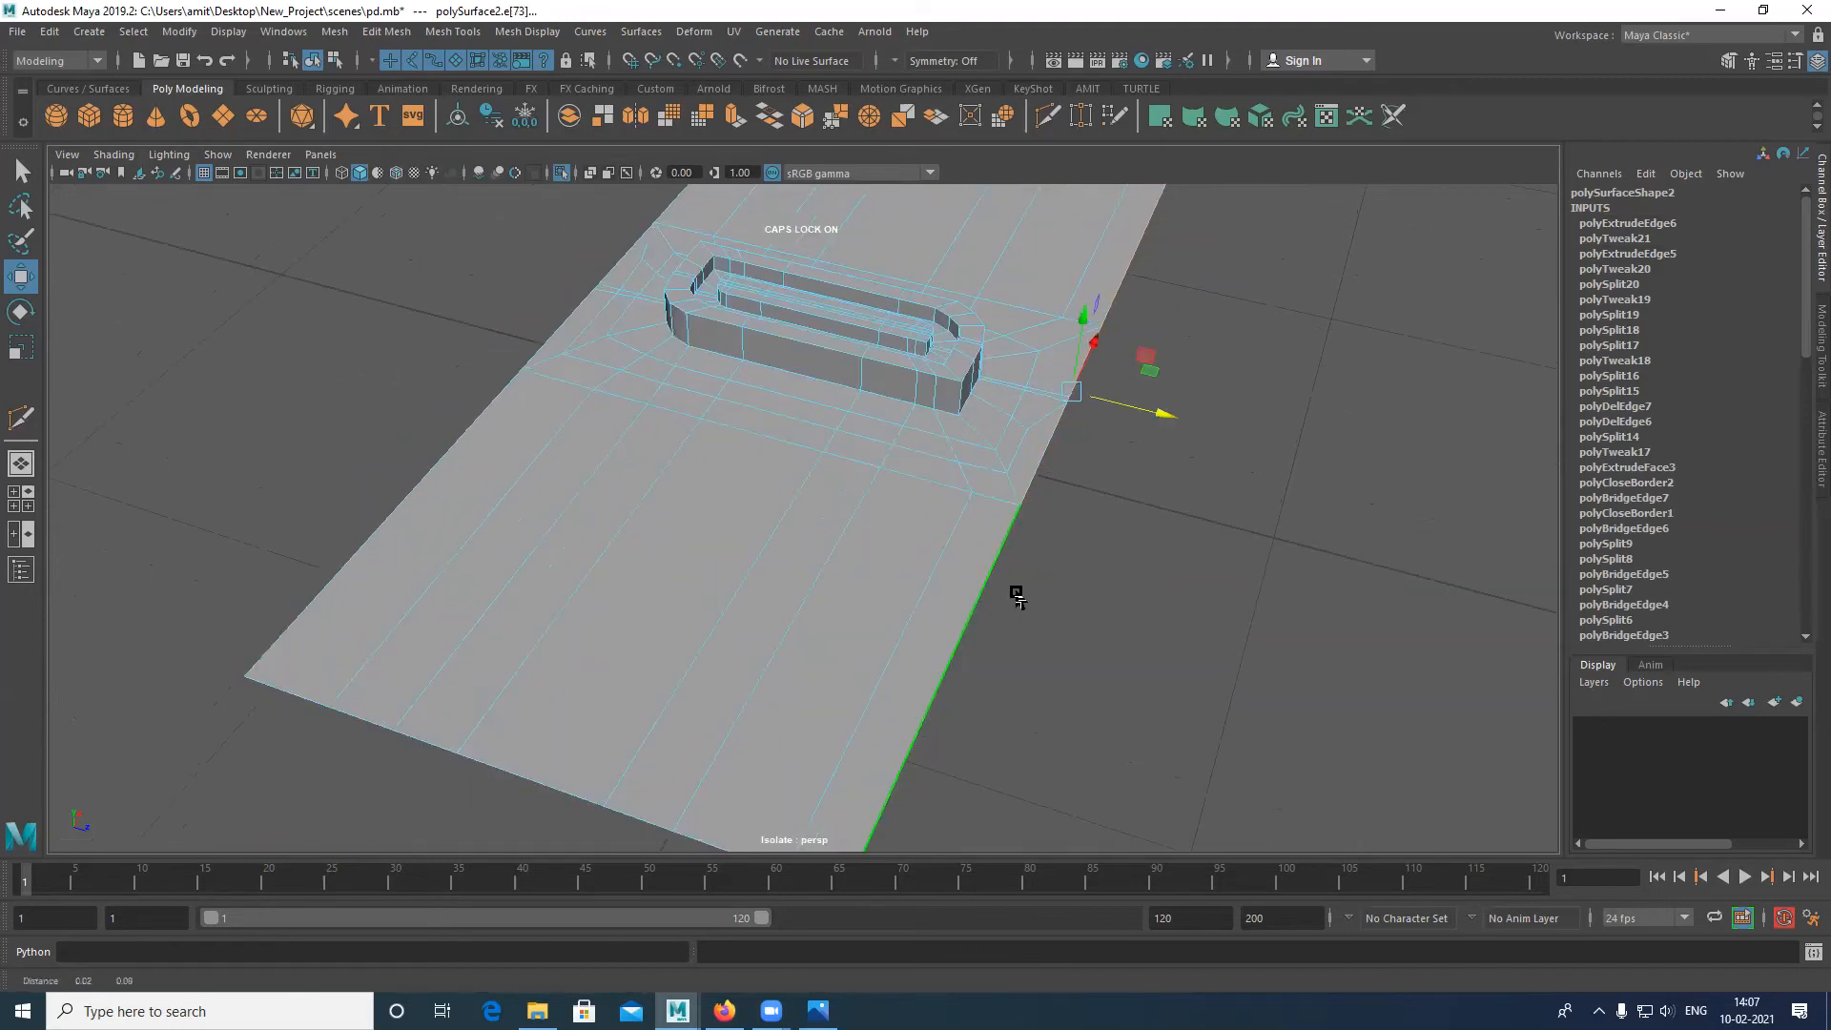
middle_click_drag(1017, 597, 935, 768, "alt")
left_click_drag(1066, 596, 1079, 569)
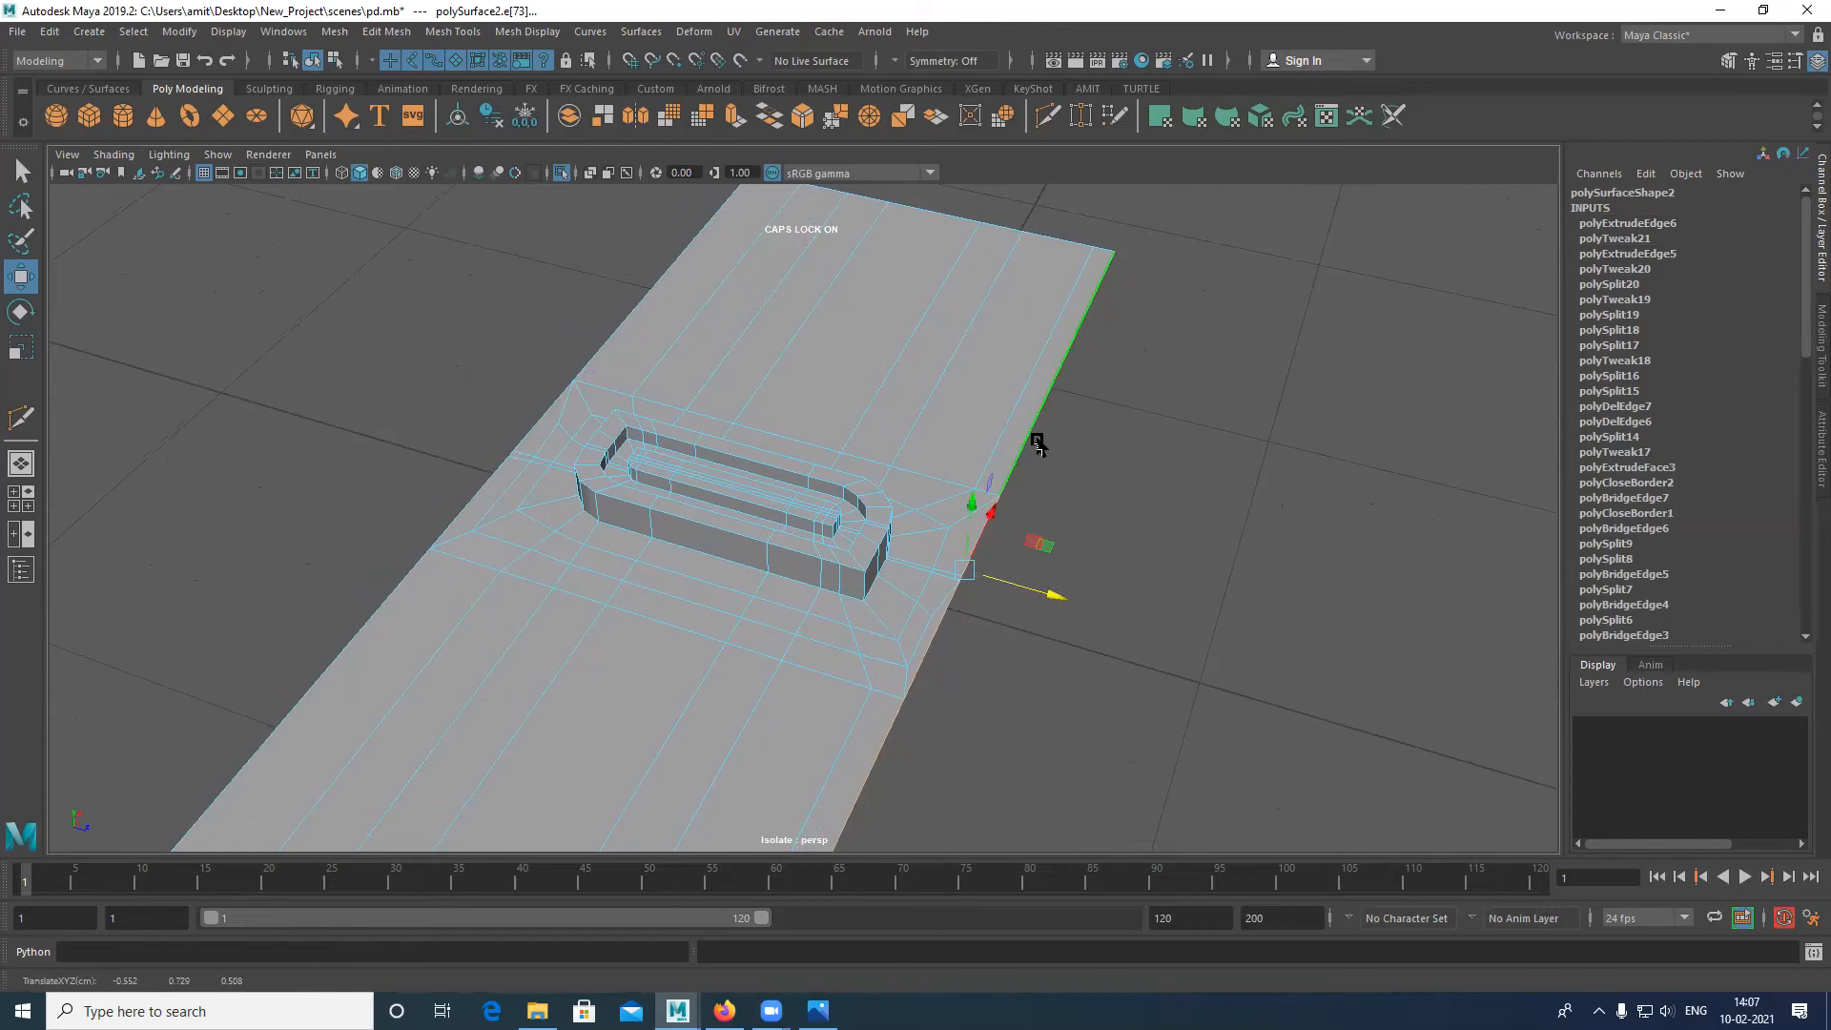
key("ctrl+z")
right_click_drag(1042, 432, 948, 441, "shift")
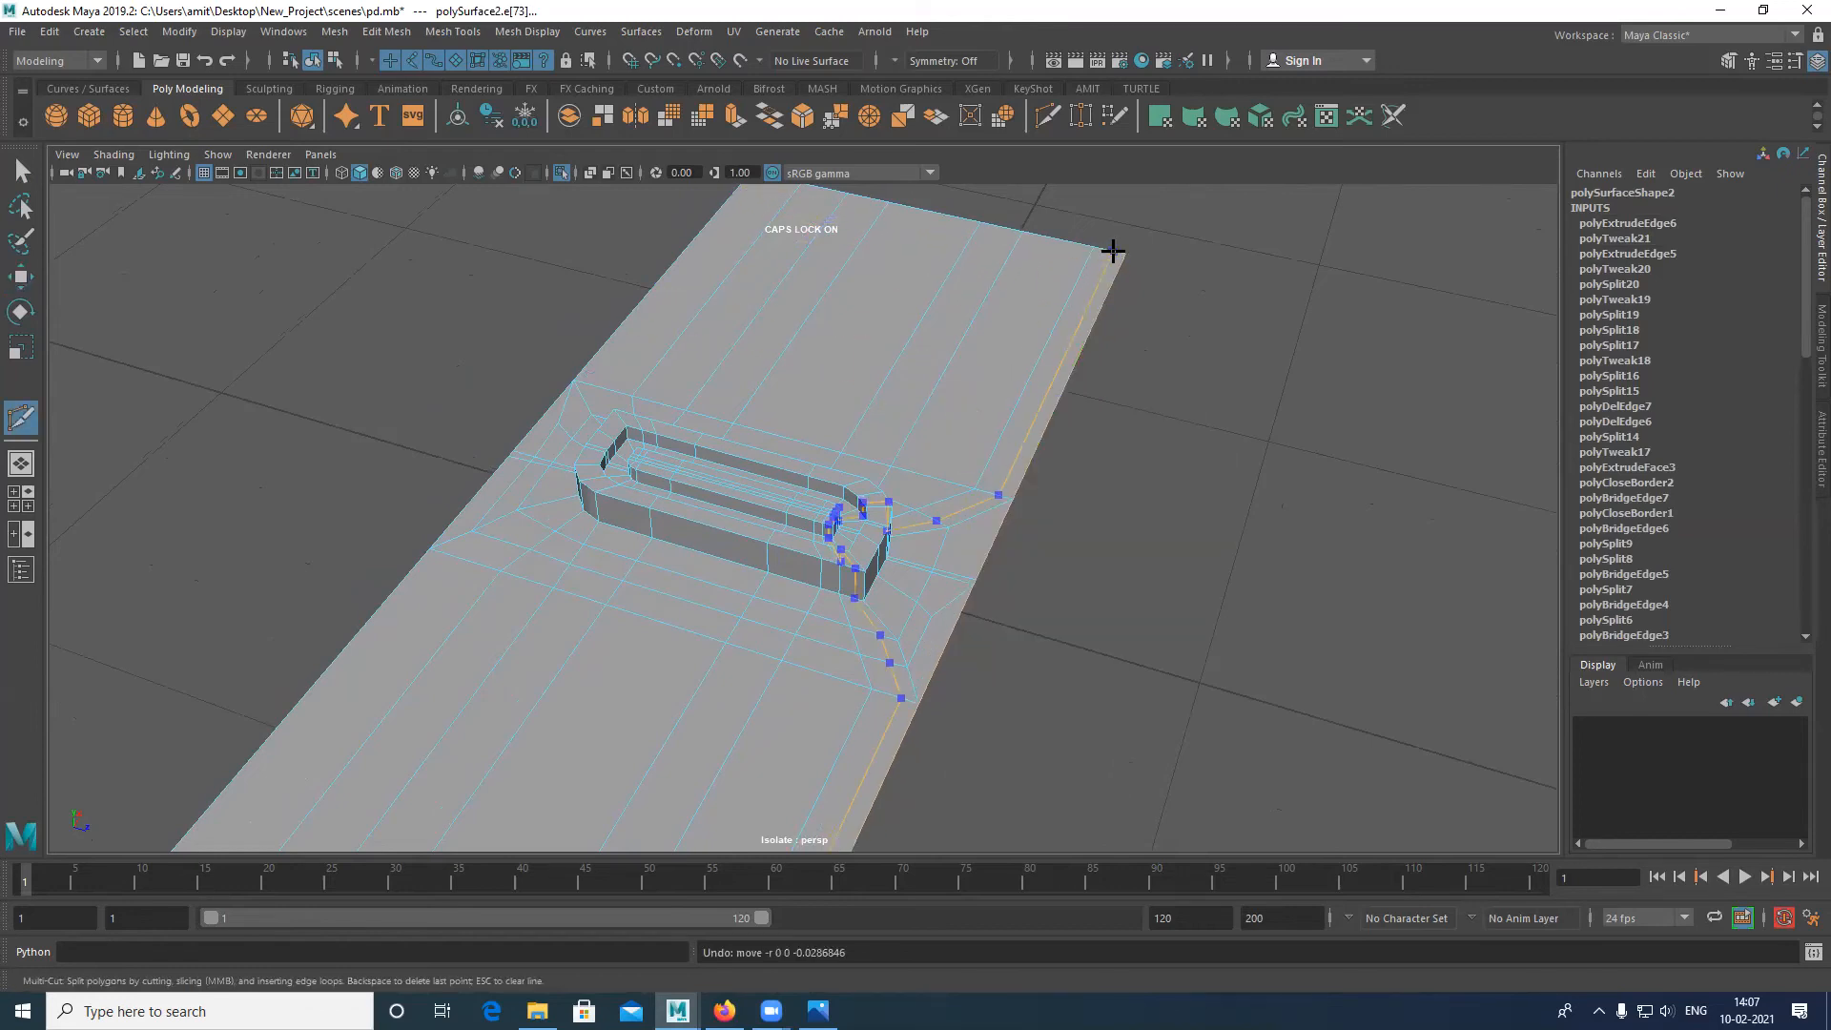
left_click(1112, 251)
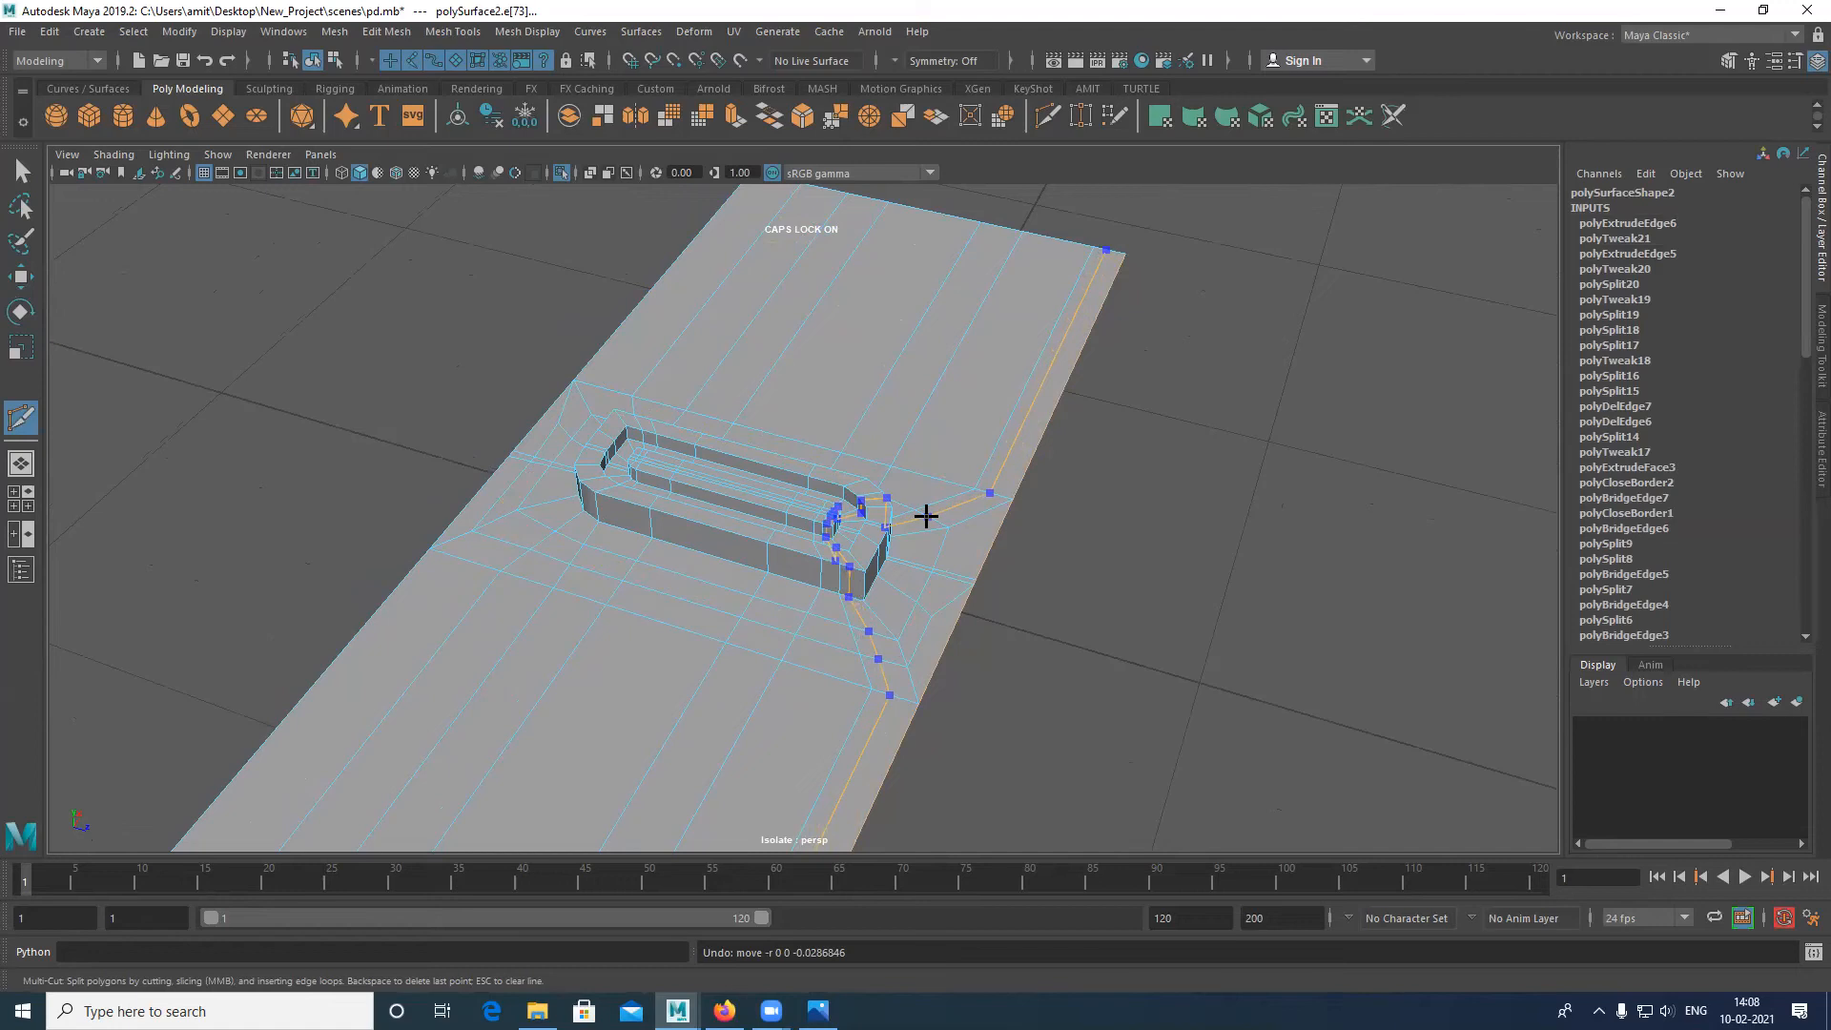
key("w")
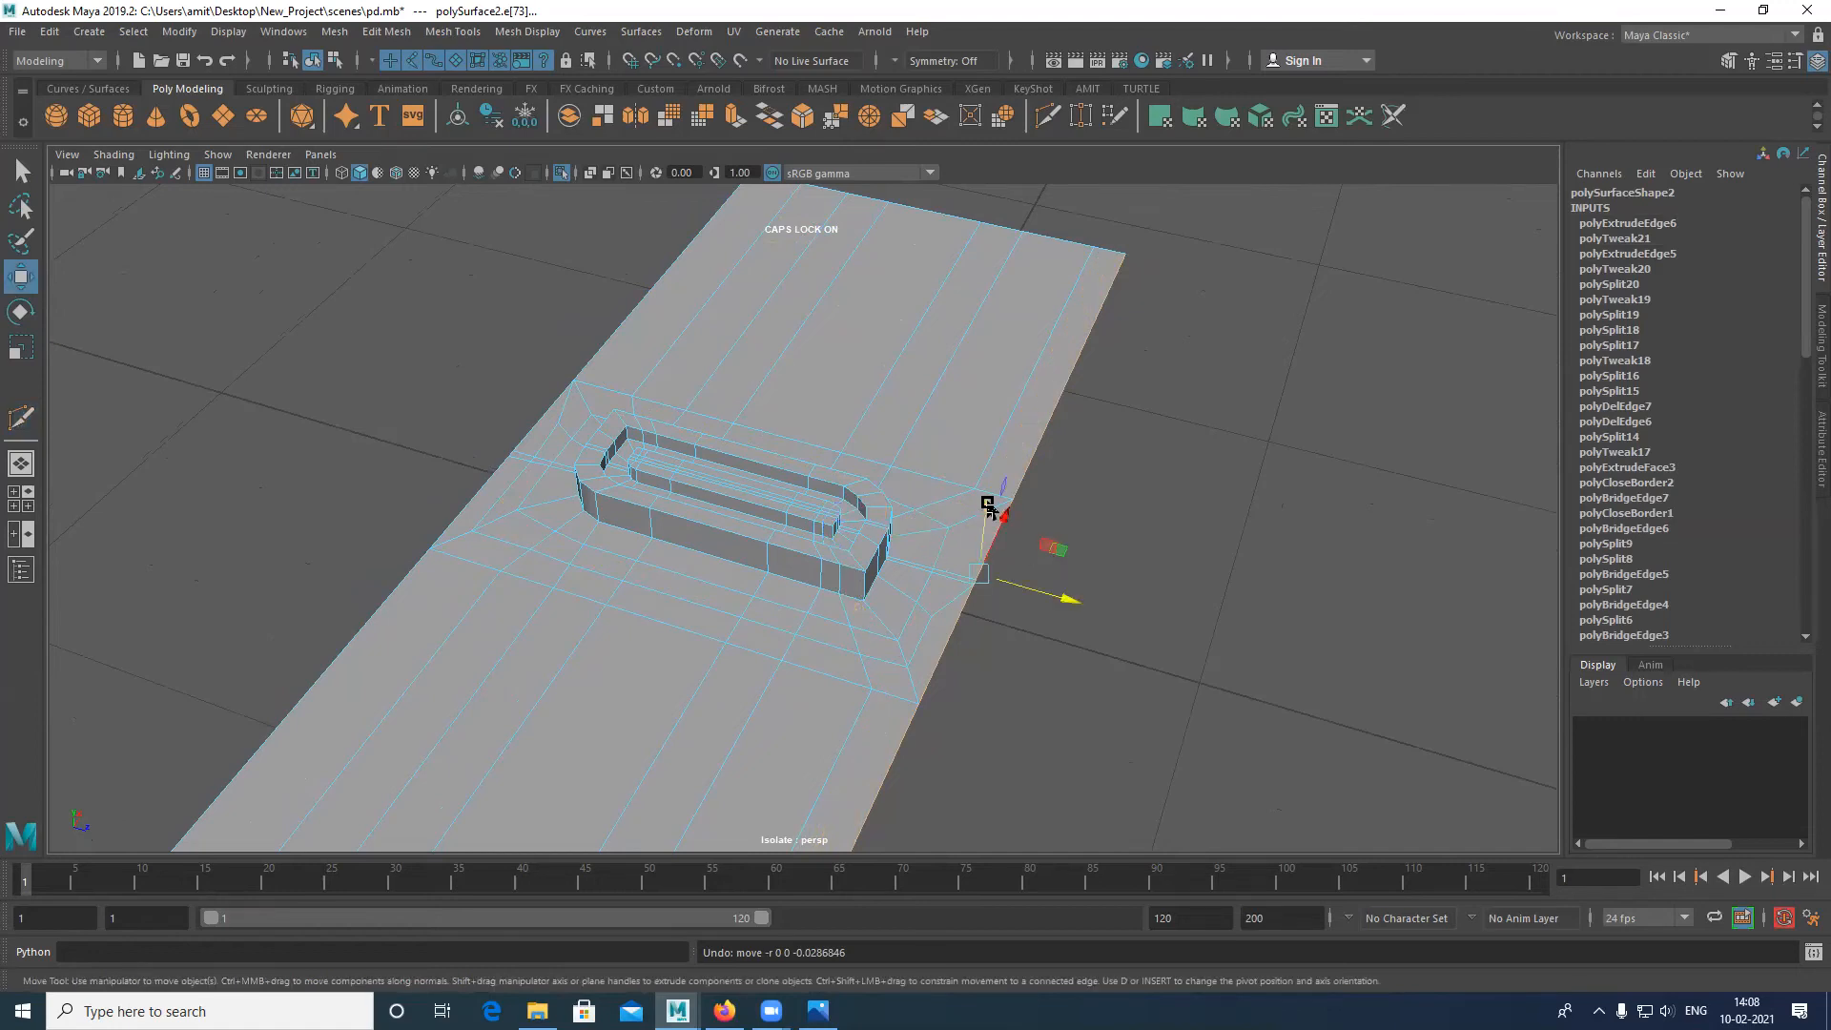
Step: Extrude the selected lengthwise border edges outward as a narrow strip, to about Z 0.577
left_click_drag(1033, 592, 1060, 603, "shift")
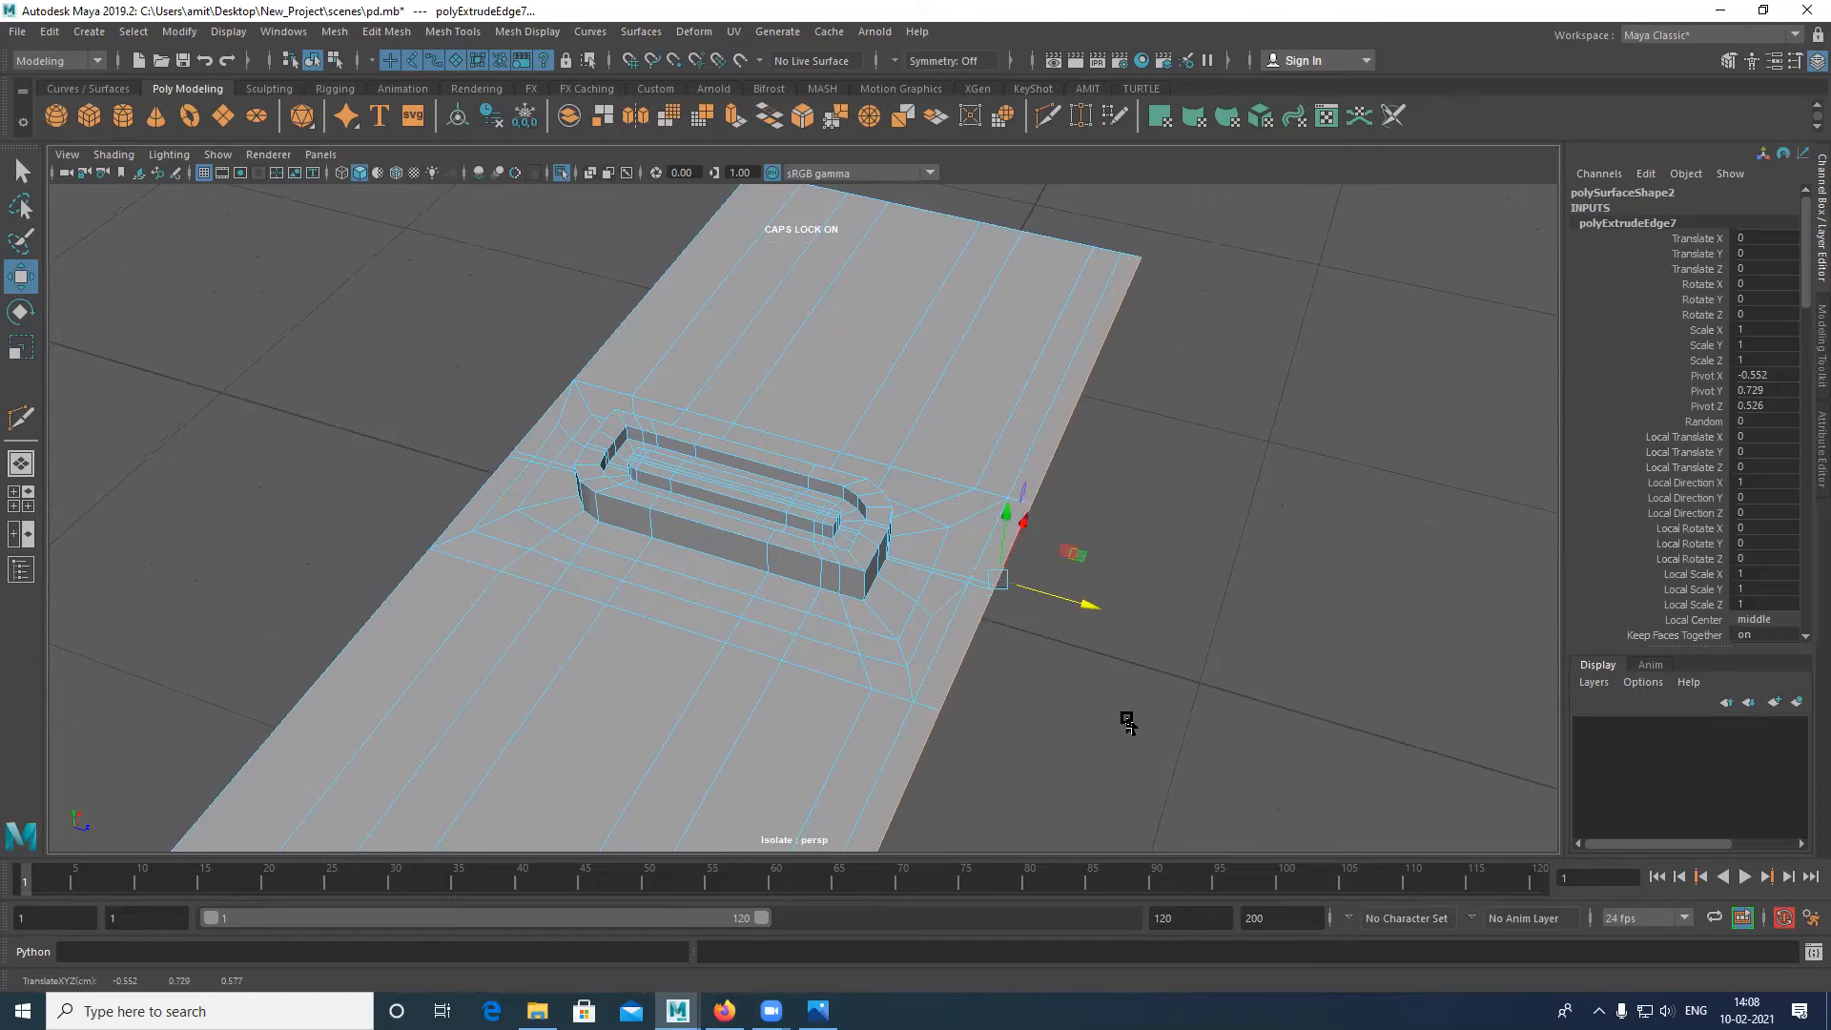
right_click_drag(1039, 419, 949, 414, "shift")
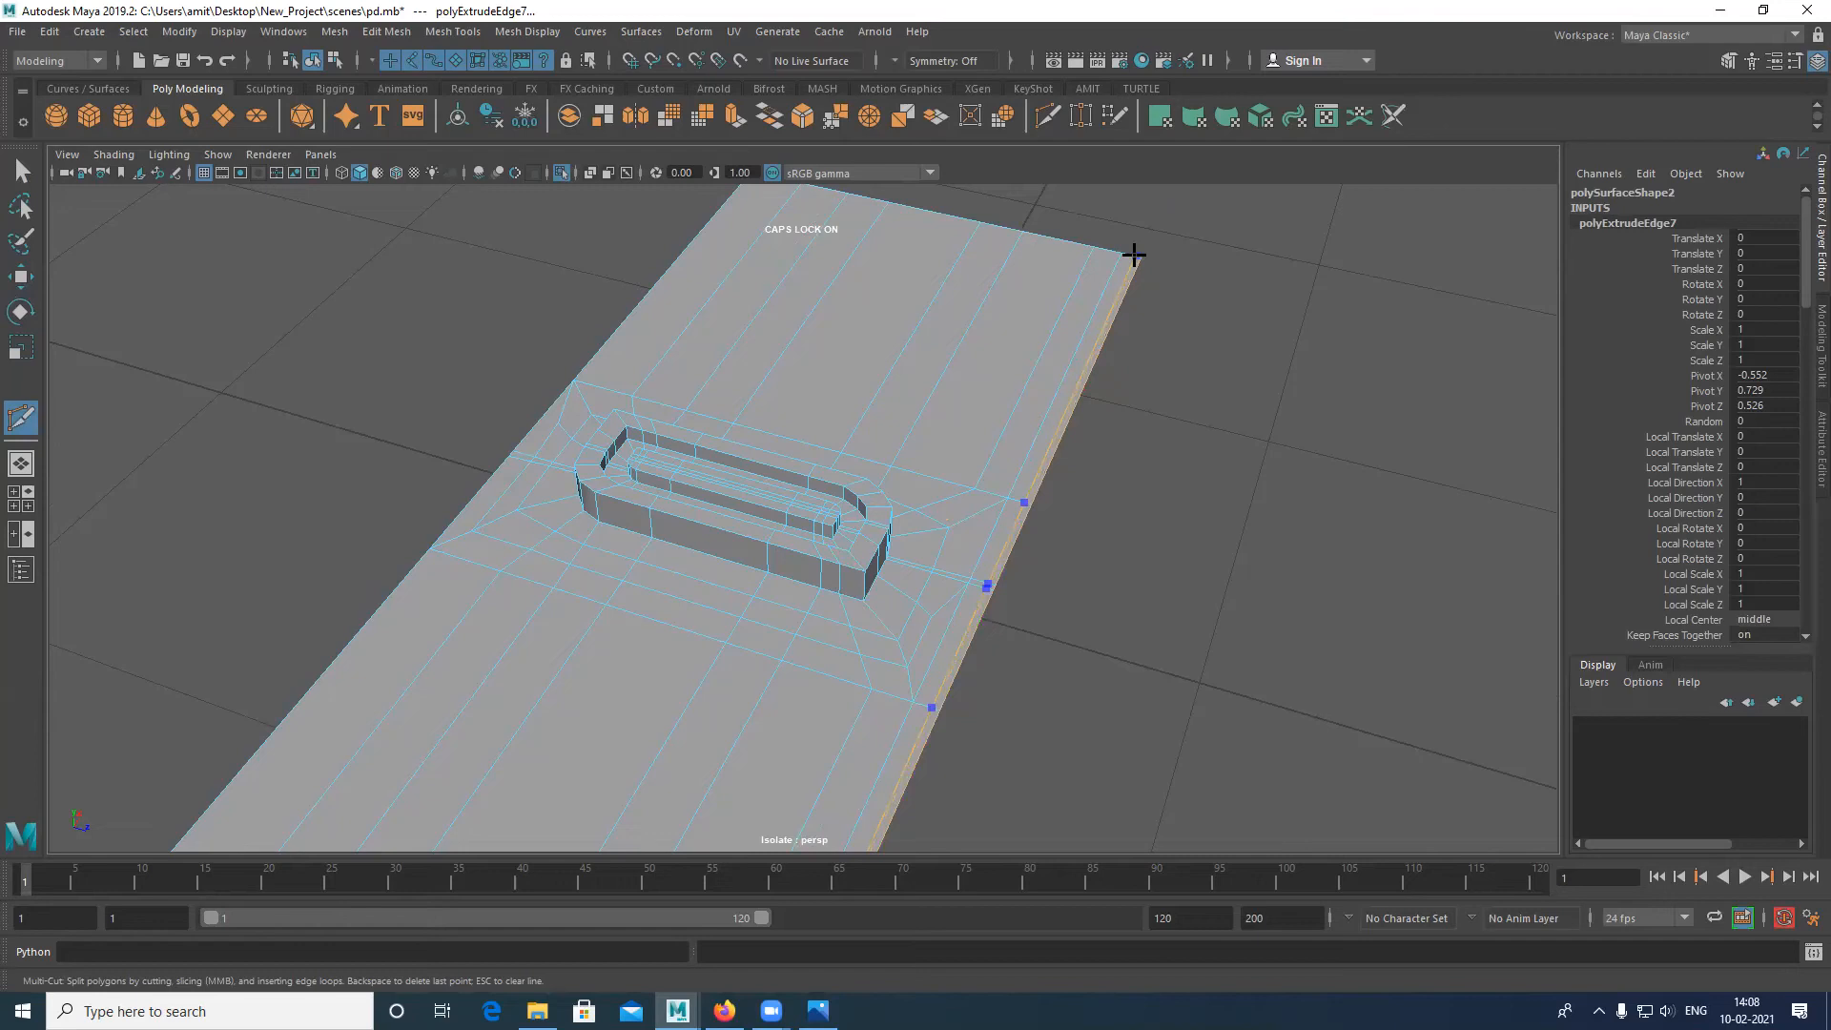
key("w")
Step: Extrude the opposite lengthwise border edges outward as a matching narrow strip, to about Z -0.546
left_click(608, 341)
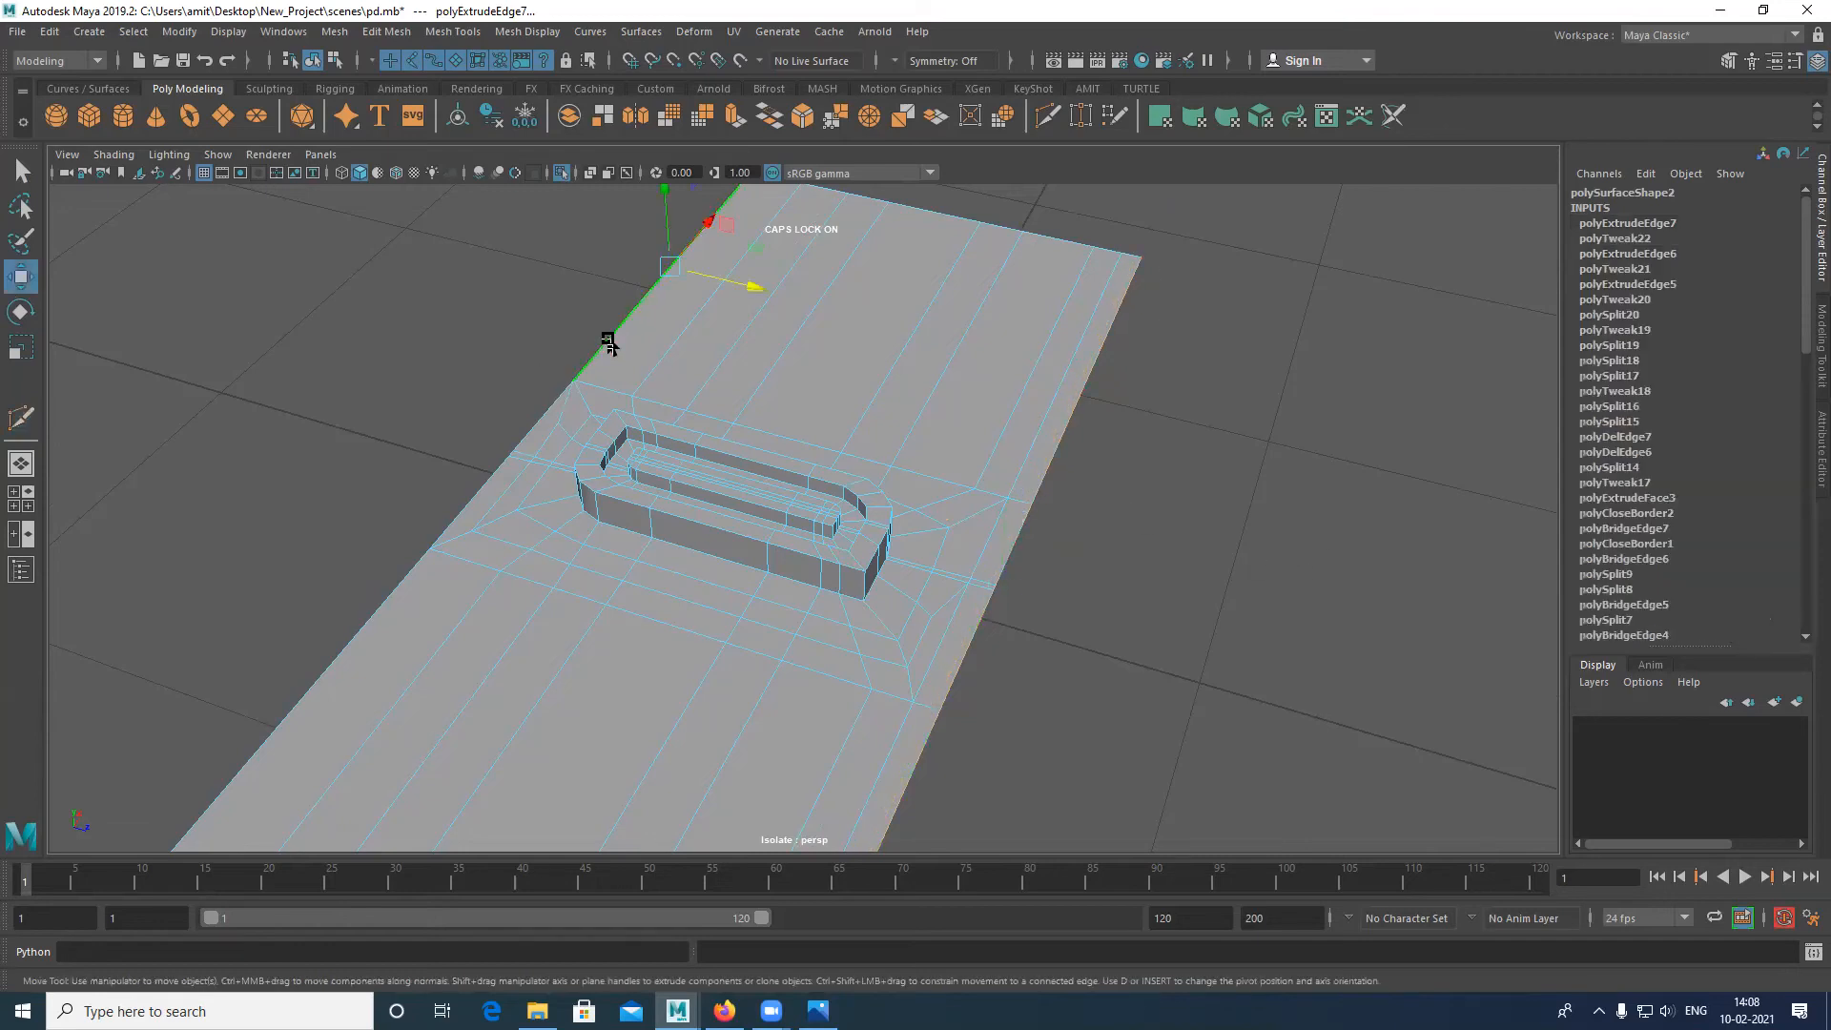
left_click(661, 270)
middle_click_drag(556, 566, 834, 602, "alt")
left_click(584, 610, "shift")
left_click_drag(830, 516, 820, 511, "shift")
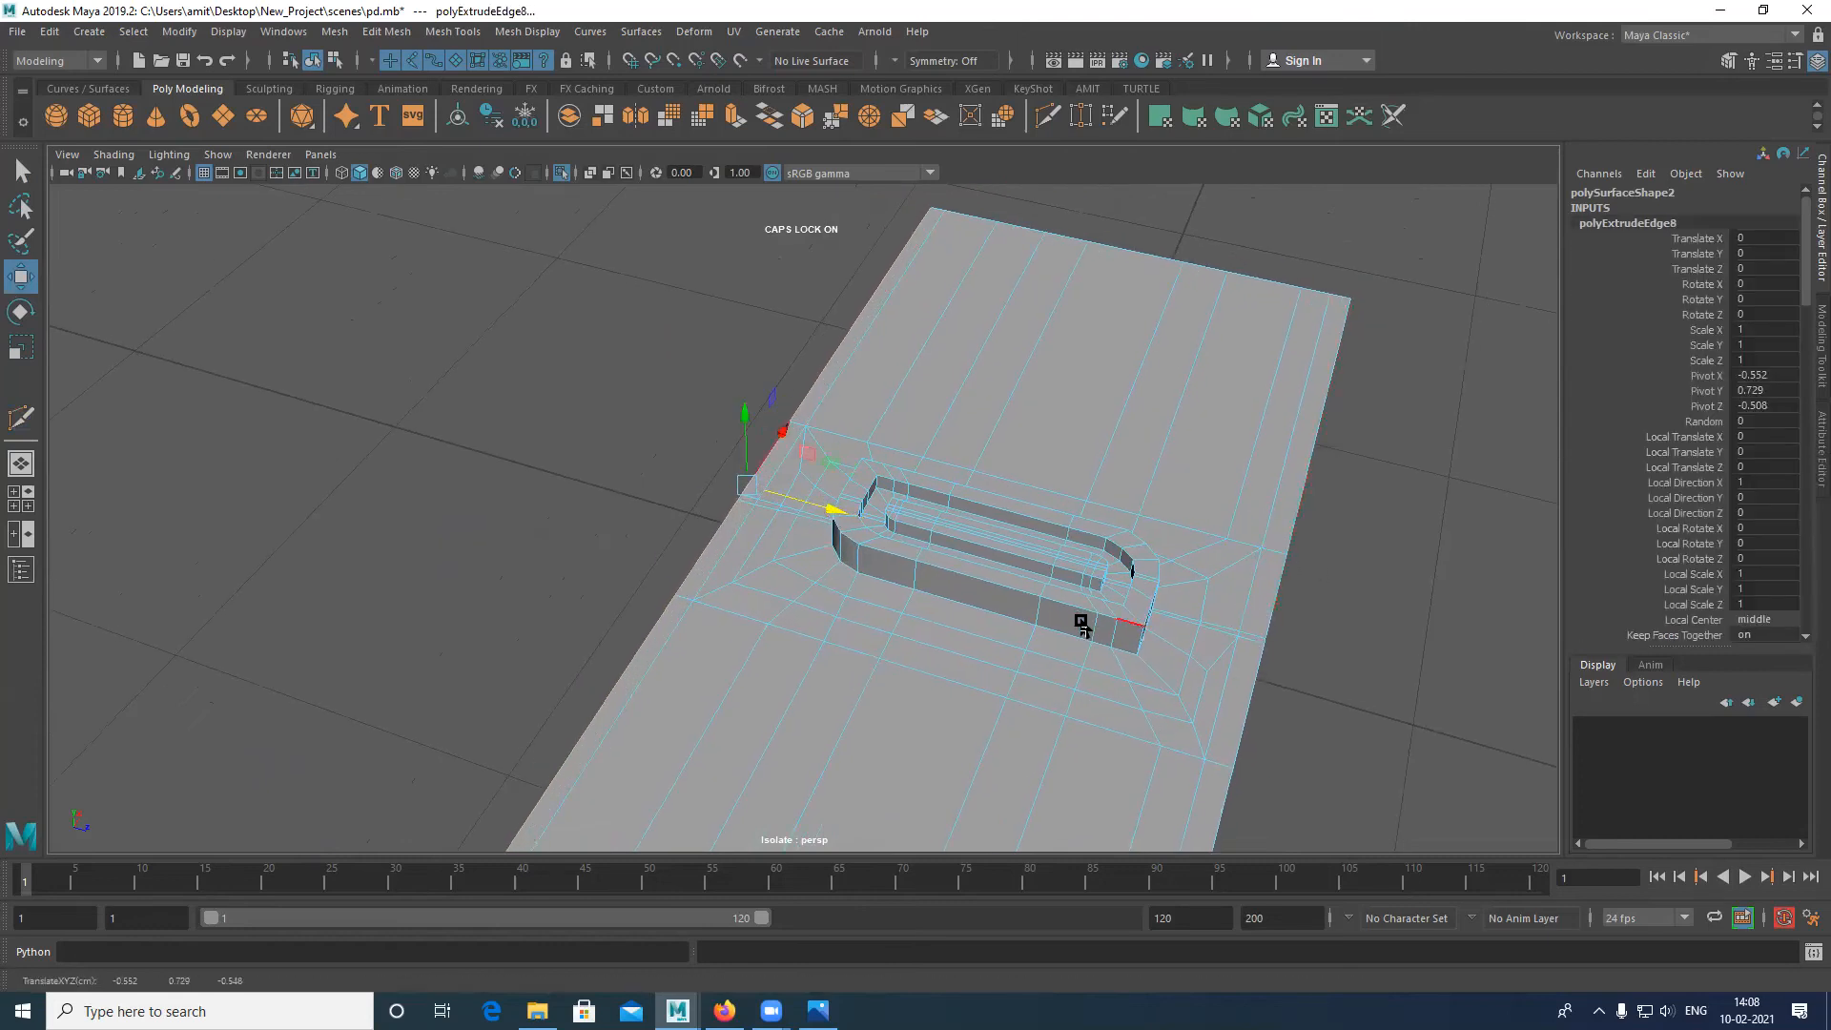
Step: In the top view, move the vertex rows along the plate's upper border slightly inward
key("space")
left_click_drag(1078, 621, 987, 610)
middle_click_drag(896, 457, 945, 558, "alt")
right_click_drag(944, 484, 1085, 418)
middle_click_drag(786, 341, 857, 375, "alt")
right_click_drag(986, 366, 763, 301)
left_click_drag(278, 243, 1493, 389)
left_click_drag(859, 447, 860, 459)
Step: Move the vertex rows along the plate's lower border slightly inward and return to object selection
middle_click_drag(814, 691, 786, 601, "alt")
left_click_drag(335, 664, 1557, 804)
left_click_drag(836, 775, 836, 761)
right_click_drag(863, 520, 951, 455)
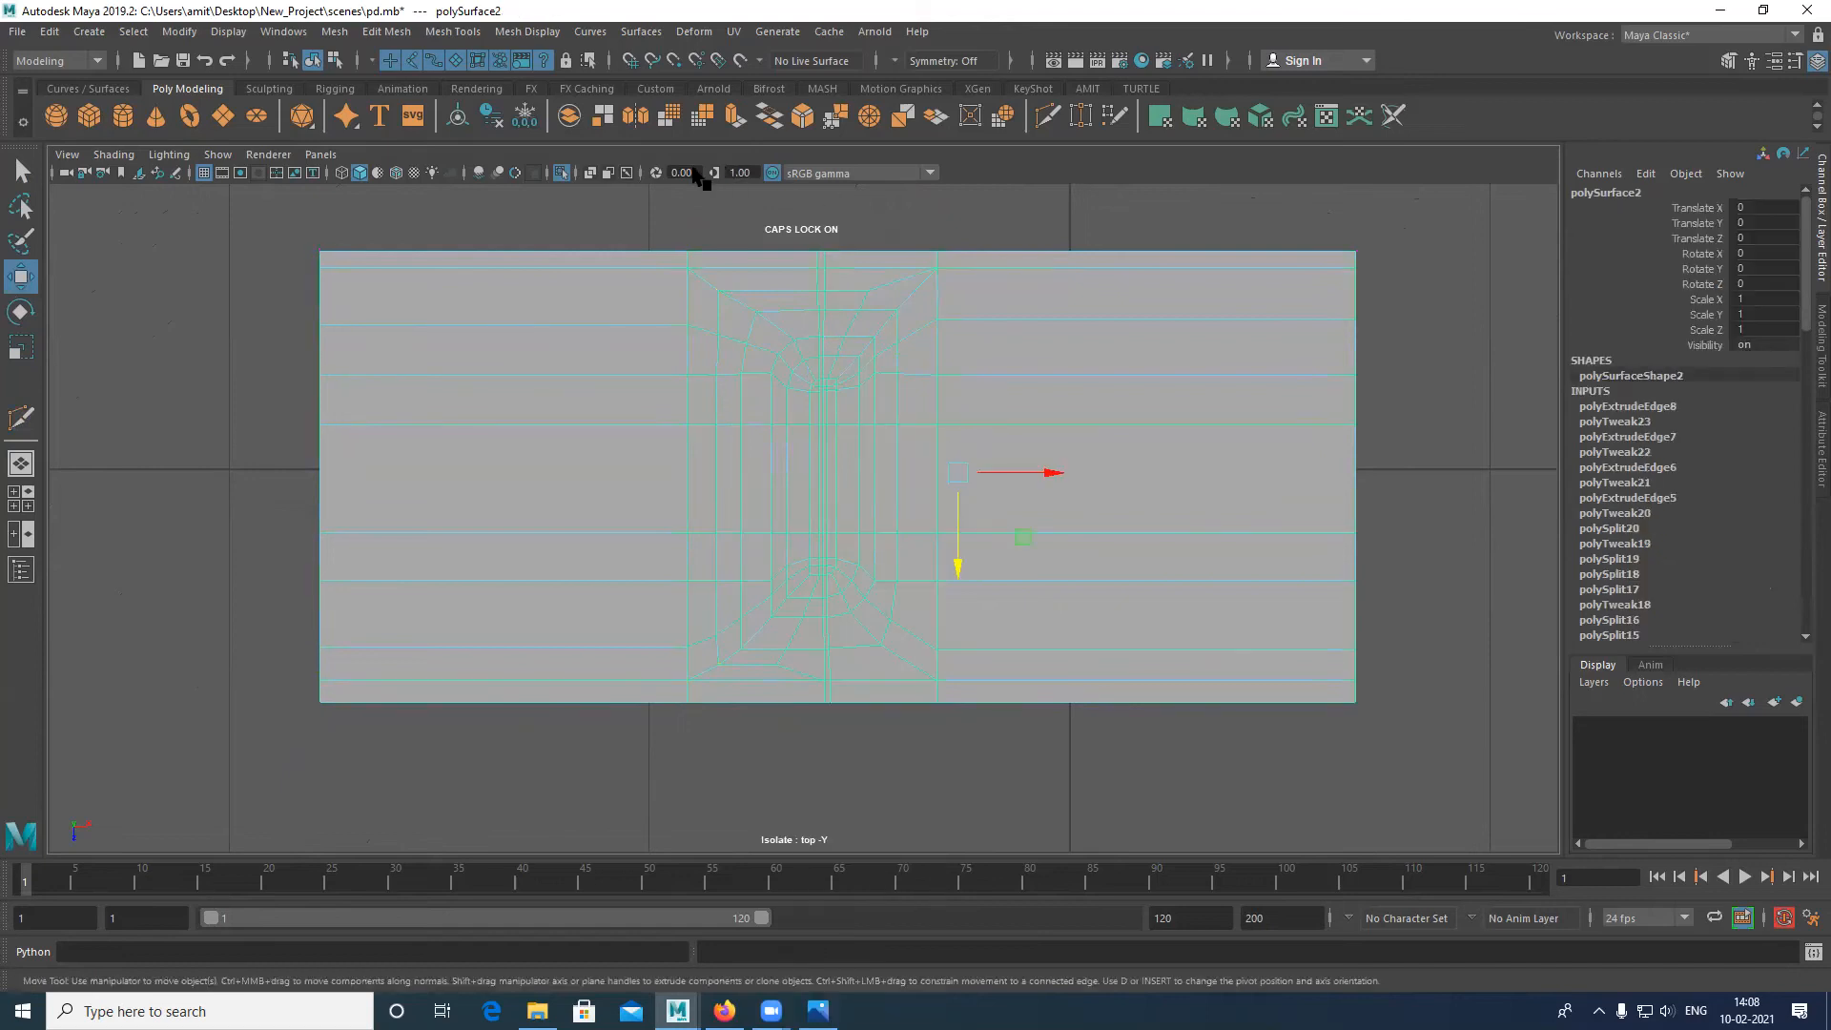
Step: Show all objects again in wireframe to compare the plate with the body and reference image
left_click(561, 173)
key("4")
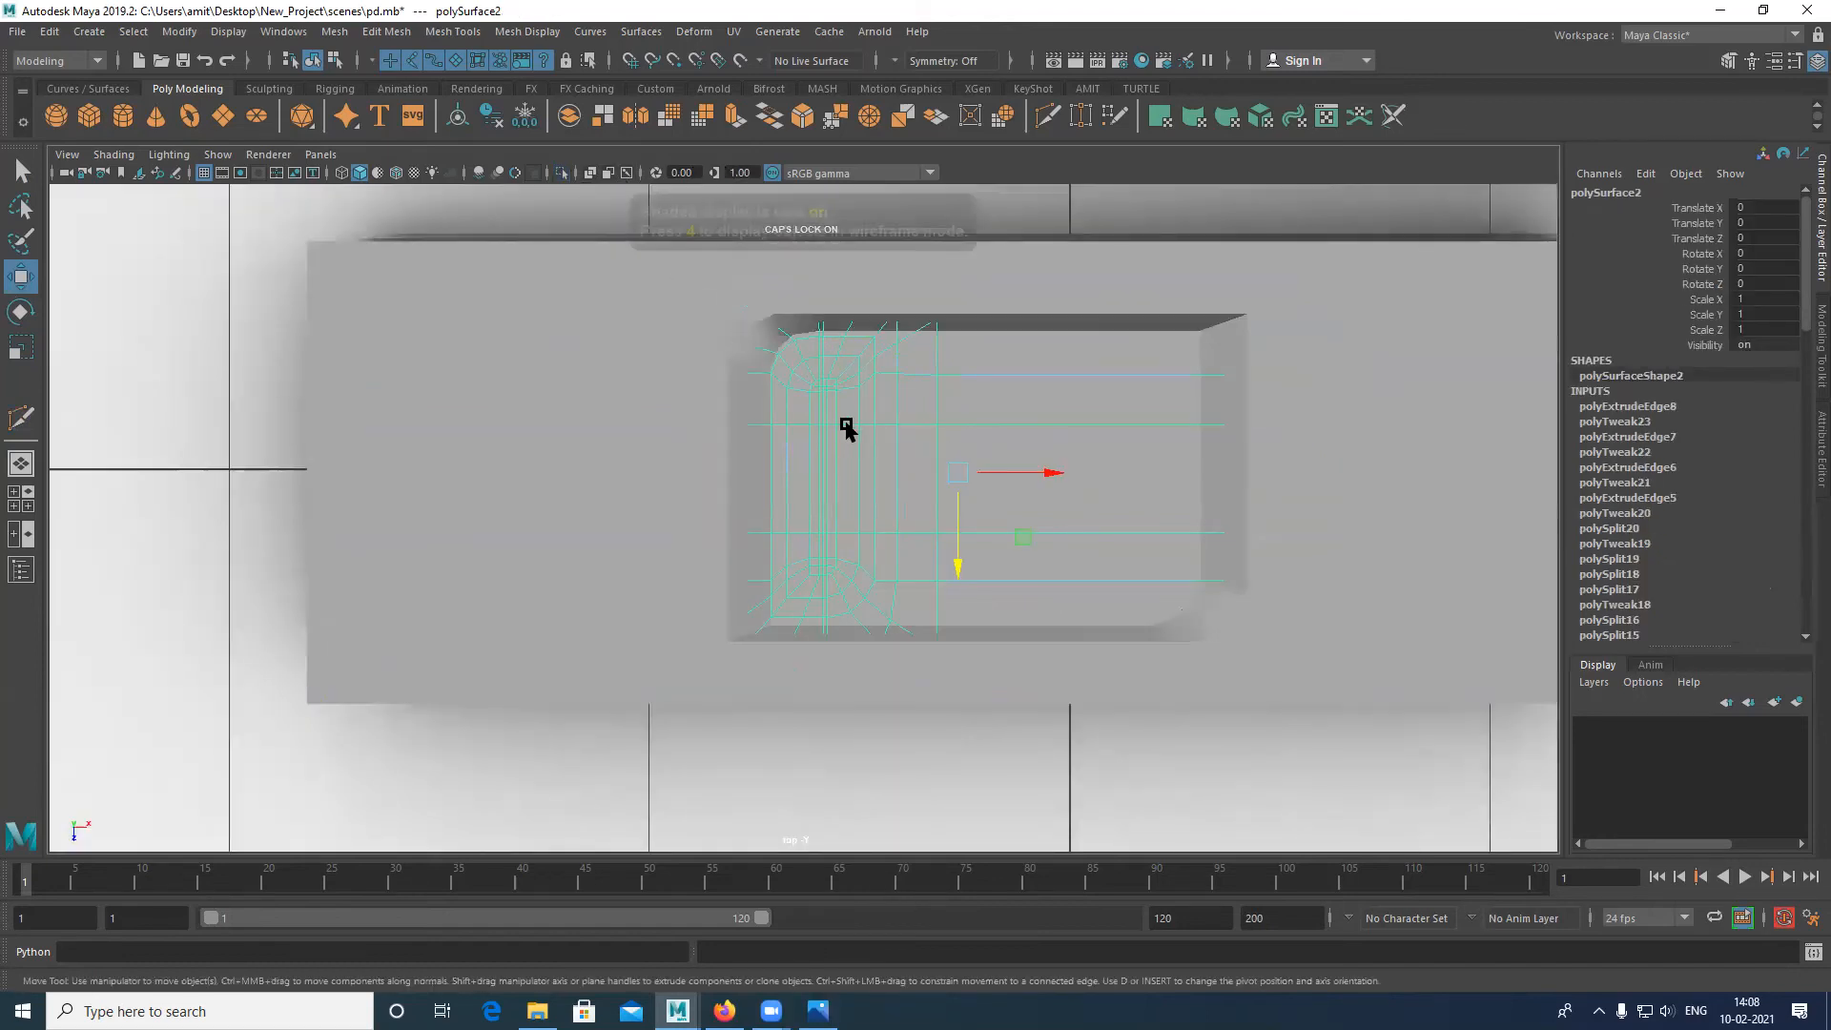
middle_click_drag(866, 400, 863, 459, "alt")
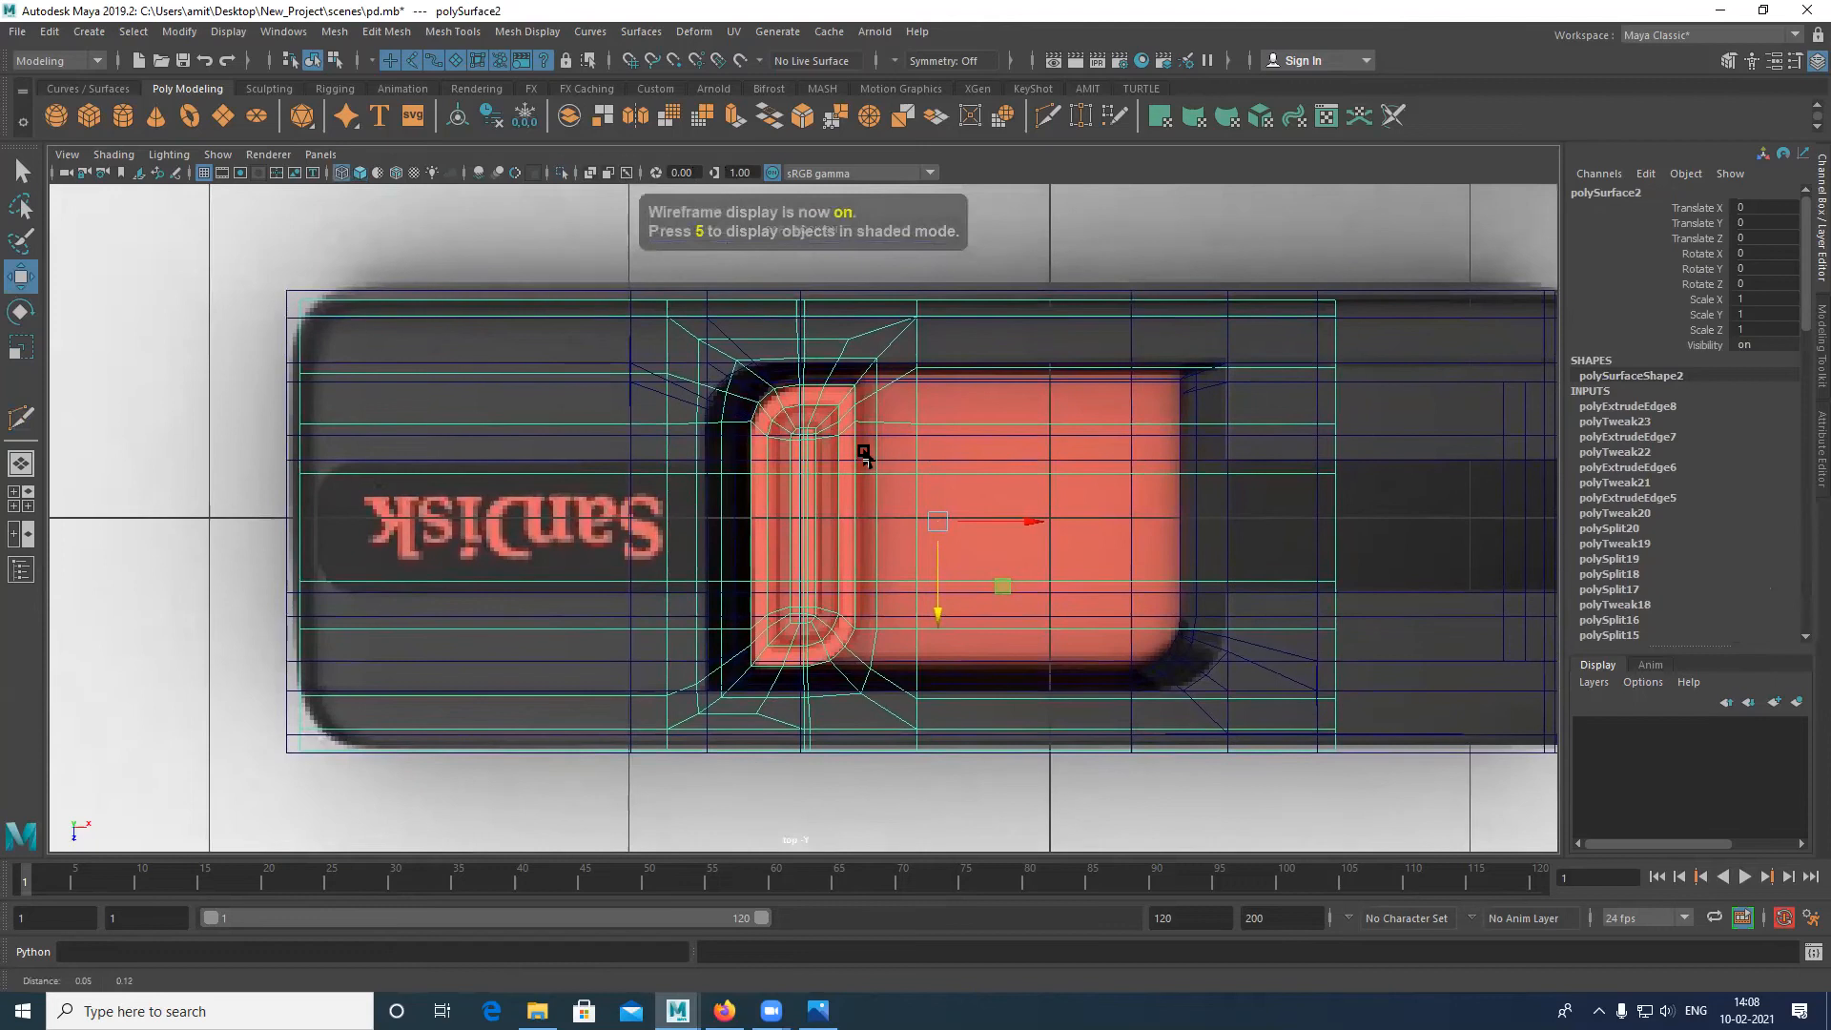
Step: In the top view, move the column of vertices at the plate's SanDisk-logo end inward to about X -1.61
key("Caps_Lock")
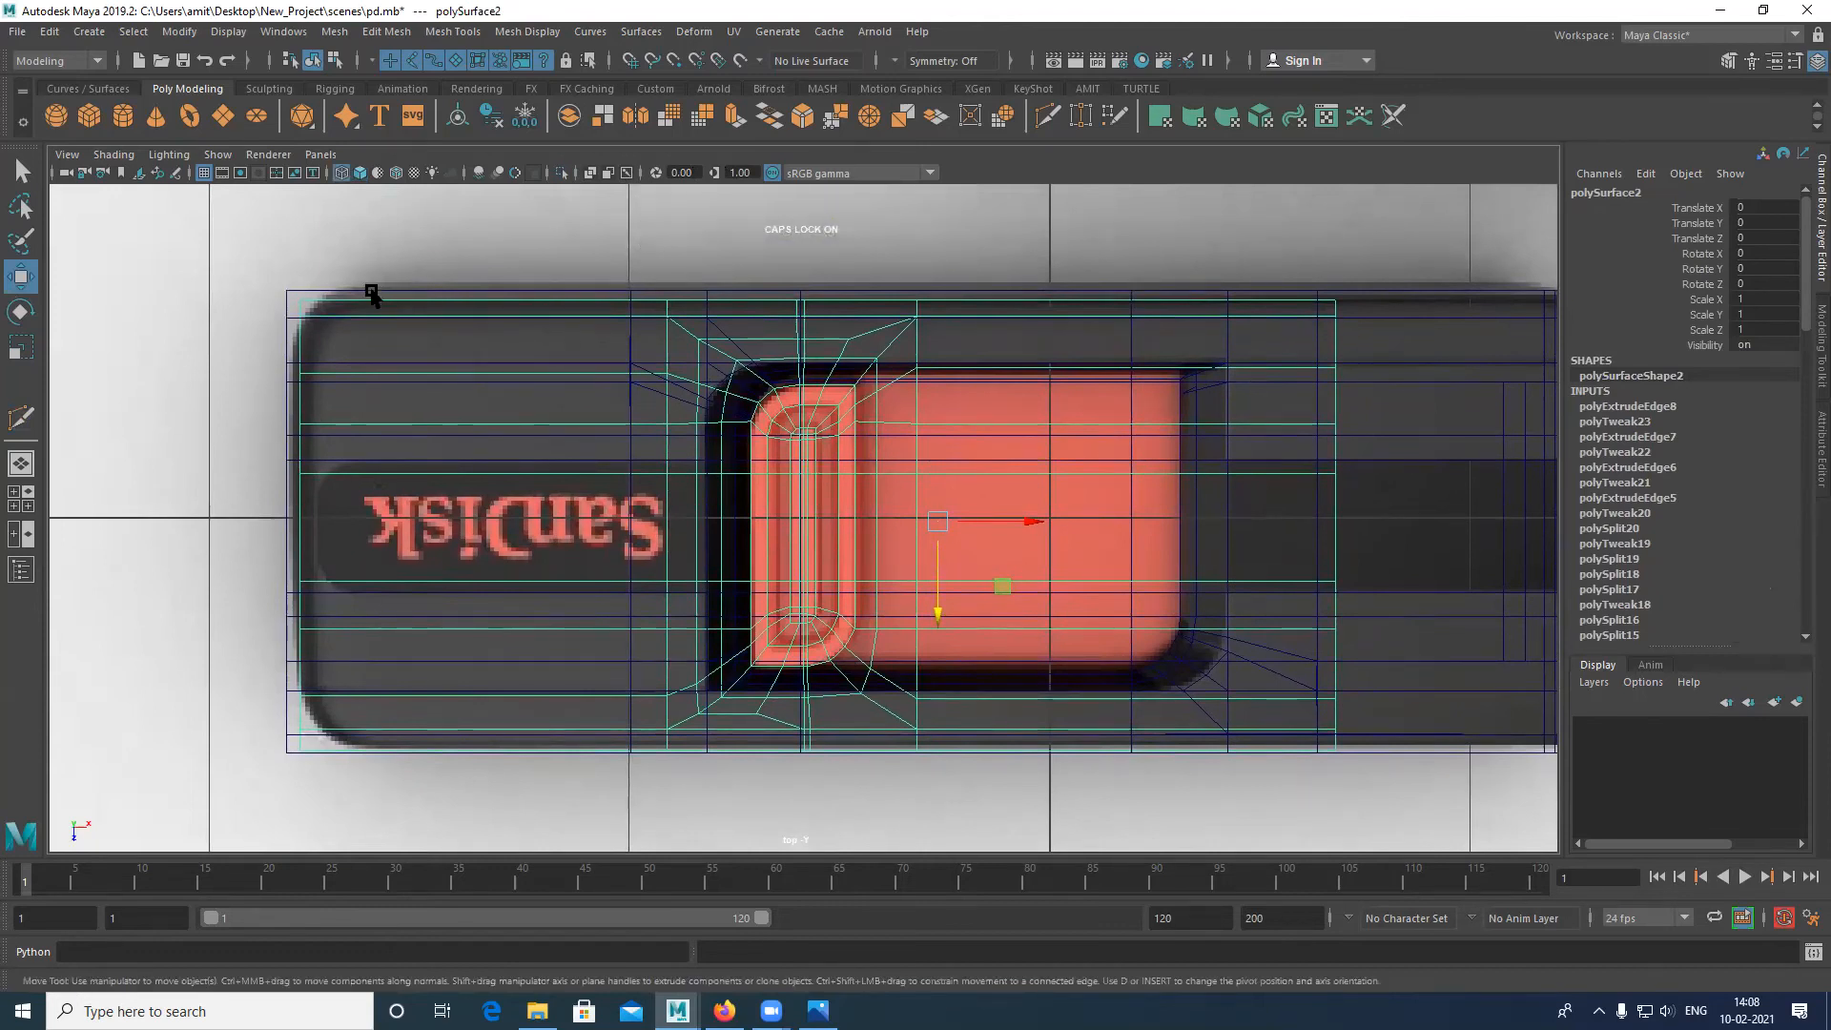
right_click_drag(377, 305, 228, 255)
left_click_drag(277, 263, 431, 827)
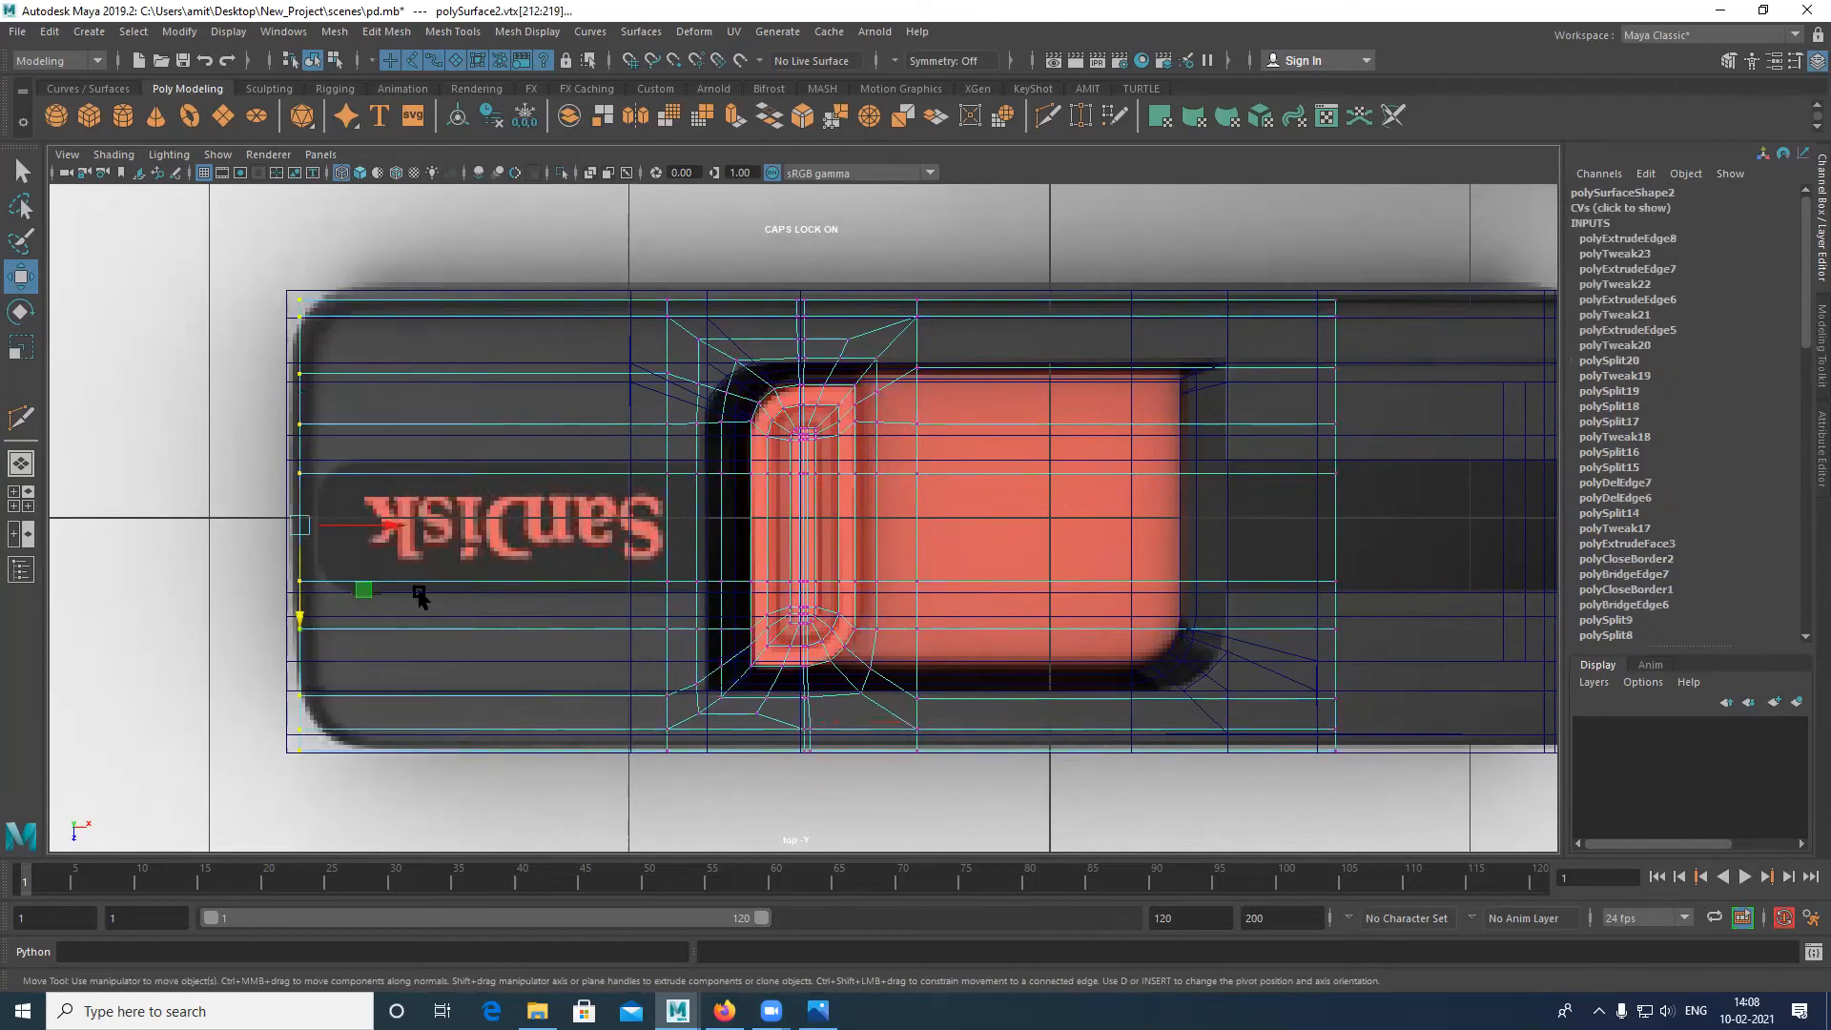
left_click_drag(356, 529, 432, 536)
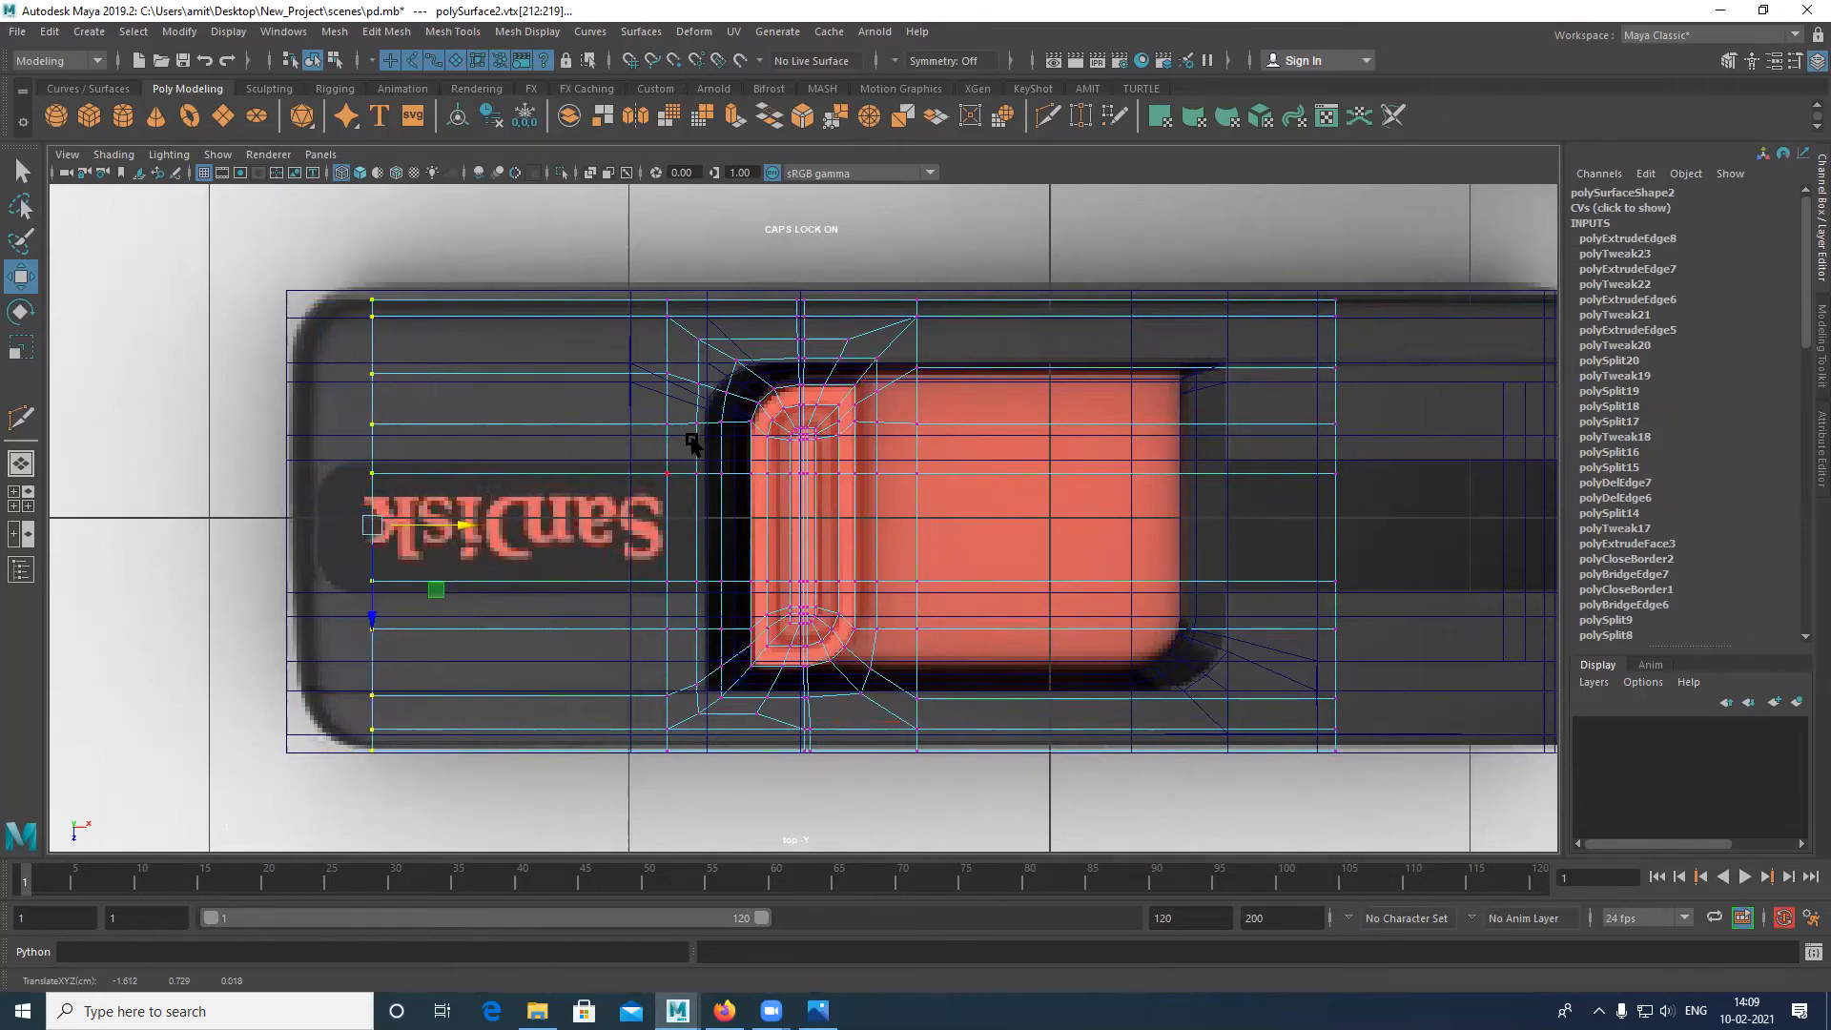
Step: Slide the whole plate along X to a Translate X of about 0.629, toward the body's far end
right_click_drag(760, 314, 1058, 190)
right_click_drag(1050, 314, 1165, 215)
middle_click_drag(969, 383, 683, 514, "alt")
left_click_drag(683, 515, 943, 515)
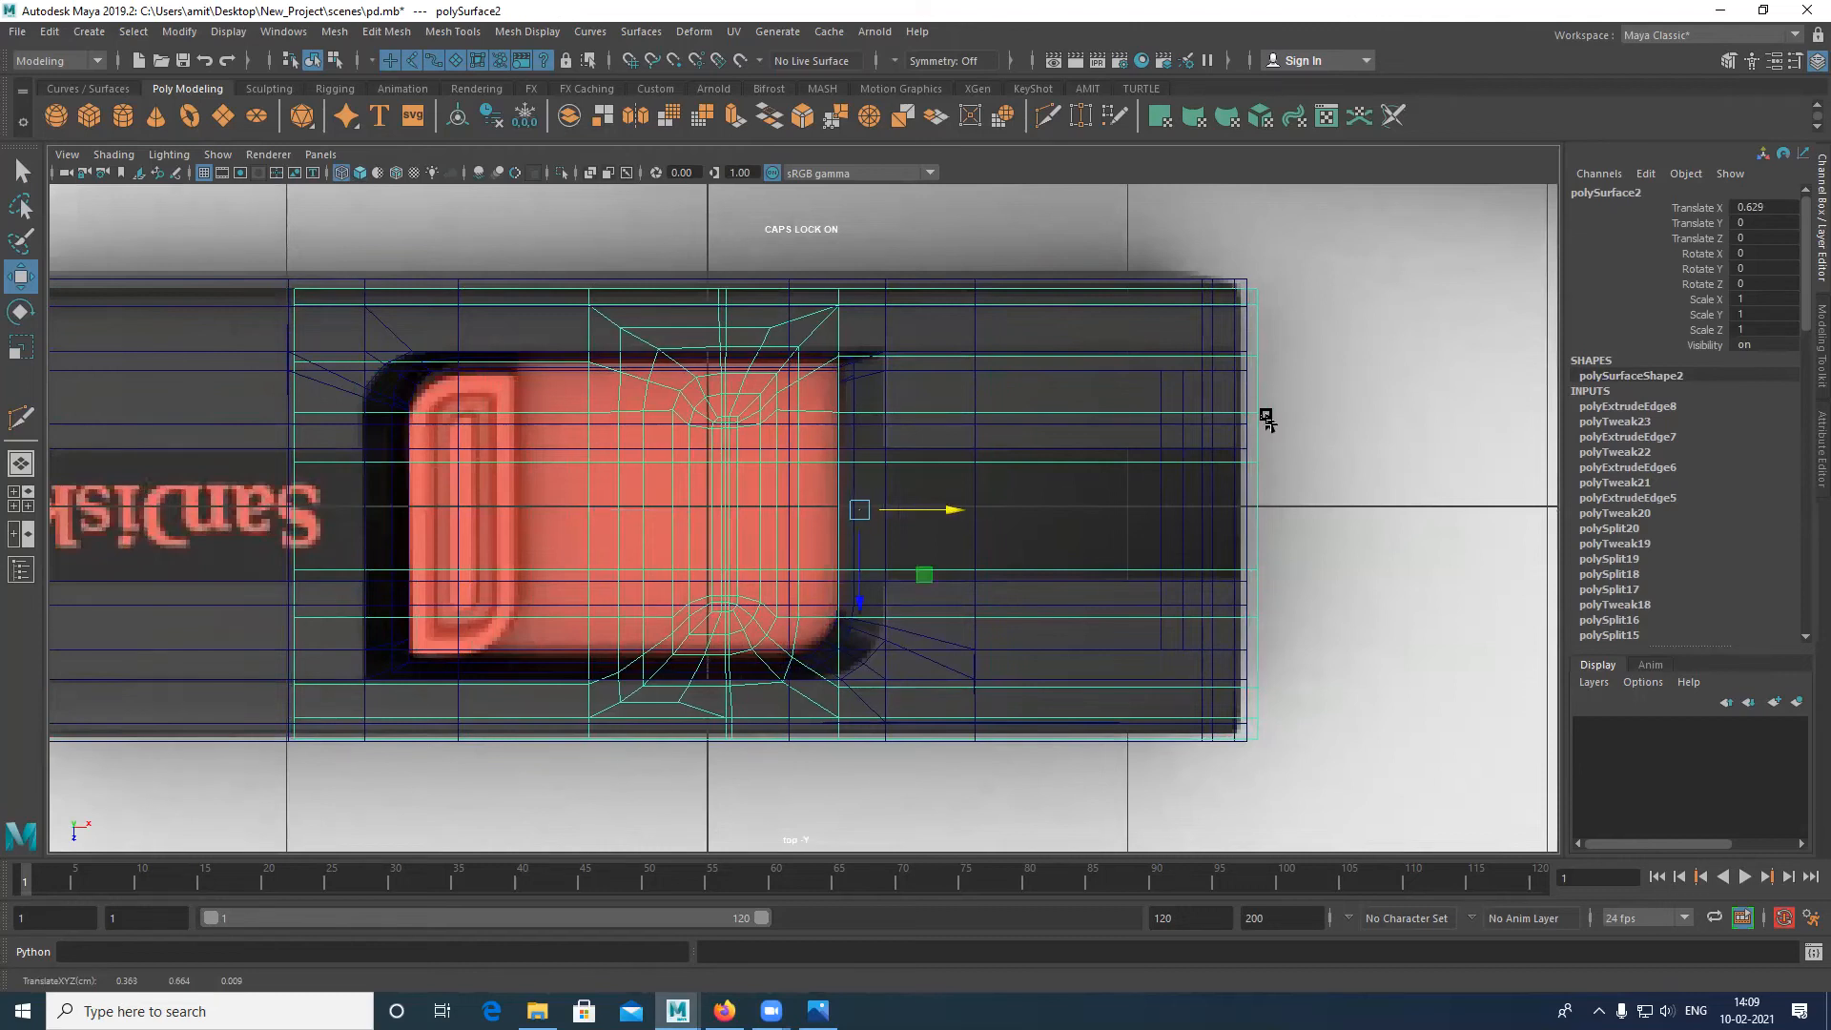
Step: Move the vertices at the plate's far end inward so that the plate stays within the body outline
right_click_drag(1264, 368, 1153, 330)
left_click_drag(1187, 257, 1316, 780)
left_click_drag(1327, 513, 1254, 542)
Step: Test the slider's travel by moving the plate back to about Translate X 0.005 and forward again to 0.638
right_click_drag(765, 473, 851, 374)
right_click_drag(735, 382, 933, 367)
left_click(675, 409)
right_click_drag(788, 452, 787, 452)
left_click_drag(949, 508, 677, 516)
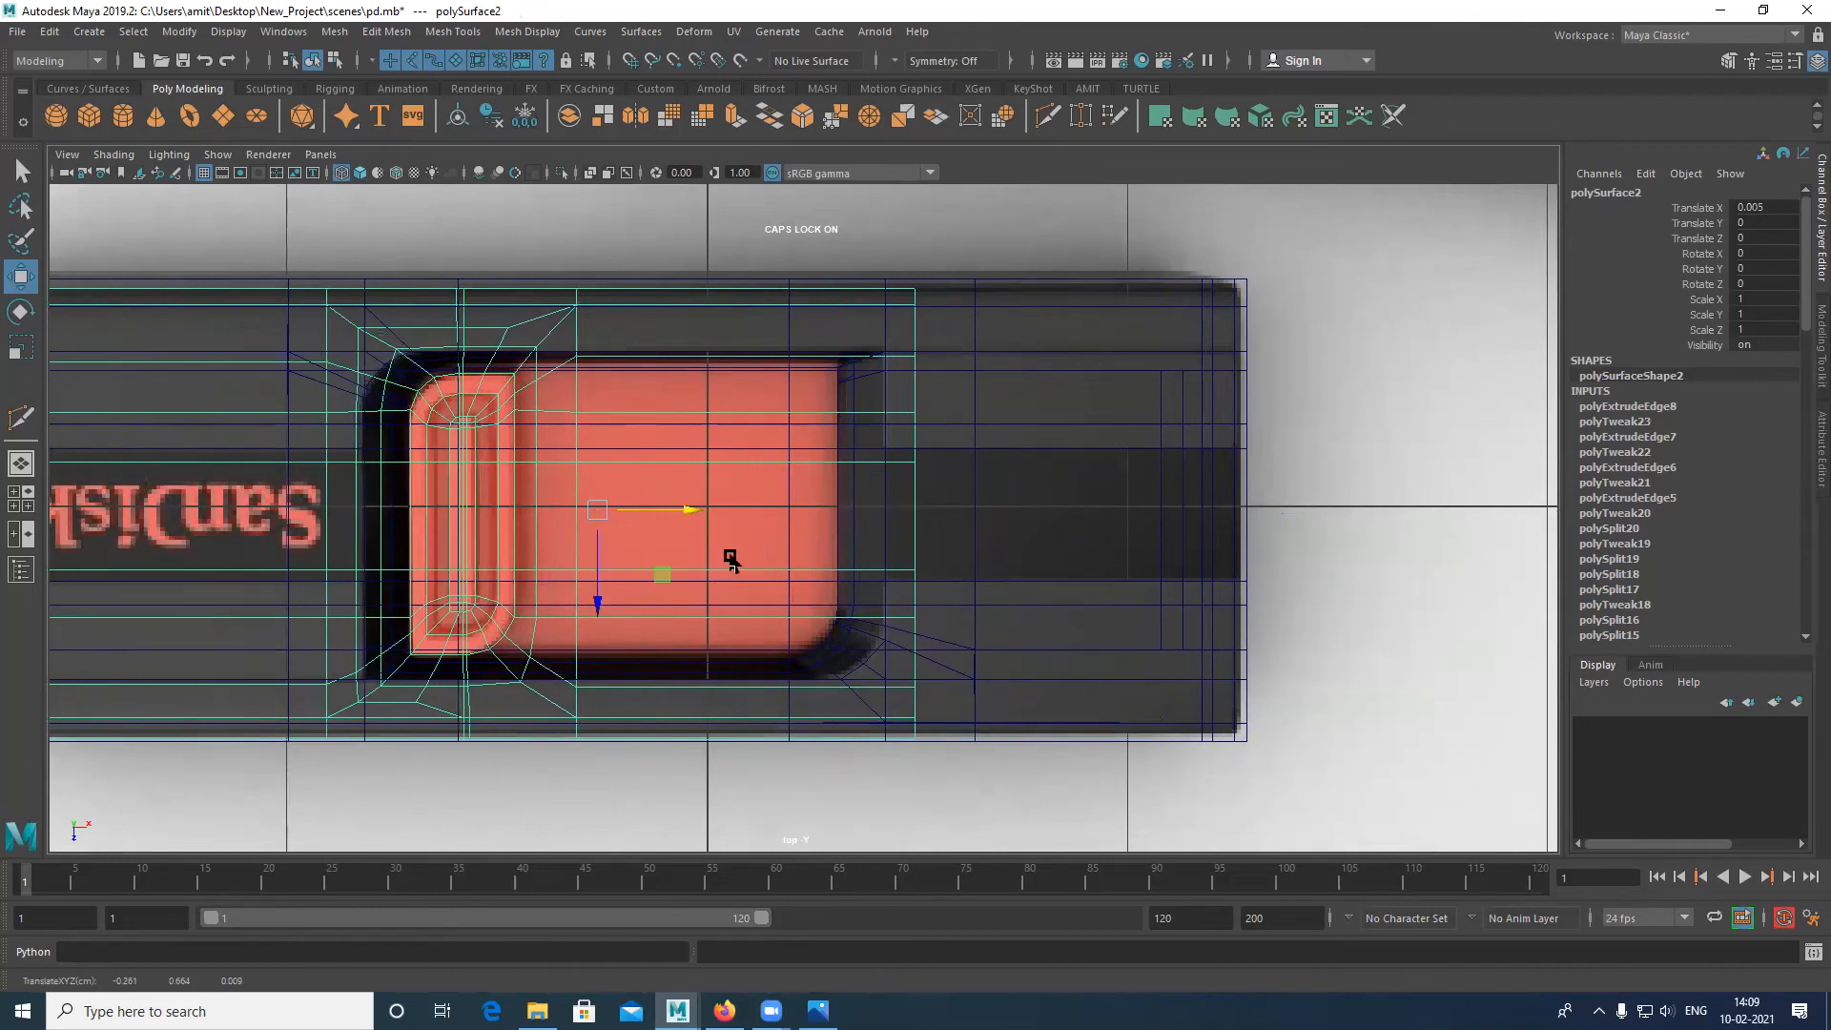
left_click_drag(678, 508, 947, 509)
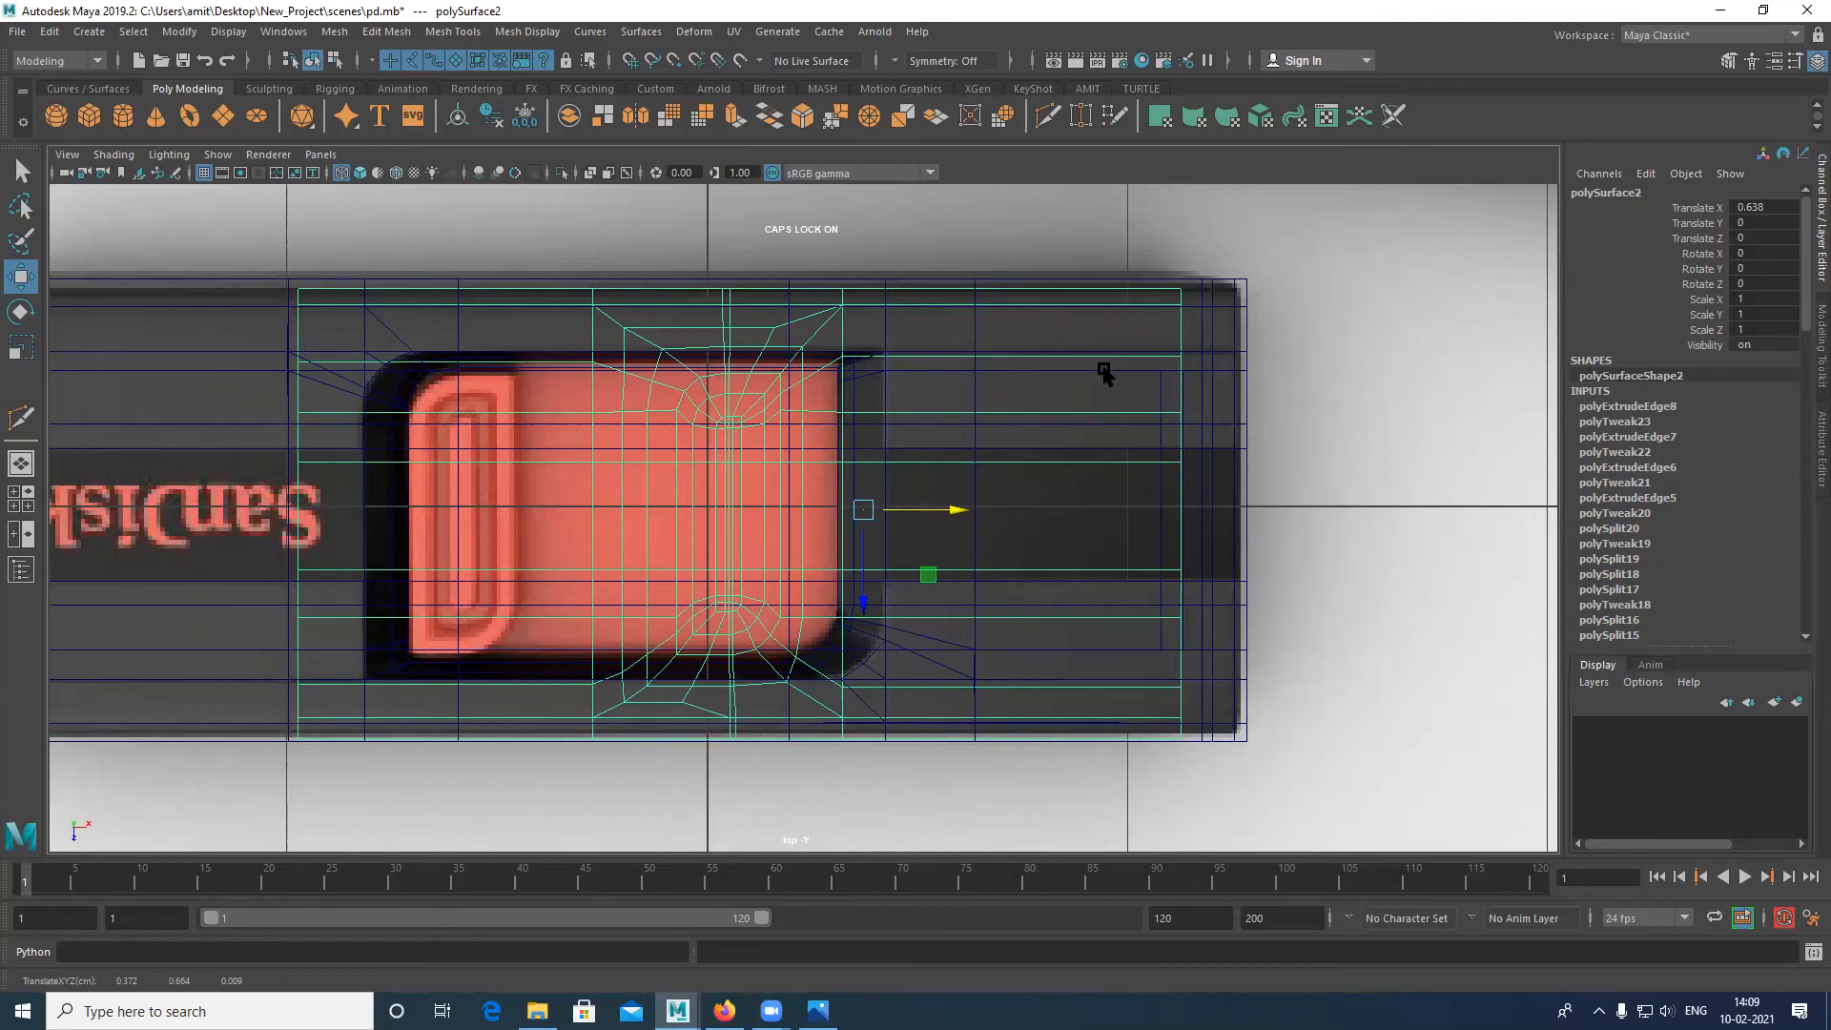
Step: Move the two upper lengthwise edges on both sides of the button inward to about Z -0.31
right_click(1128, 304)
right_click_drag(1018, 355, 989, 313)
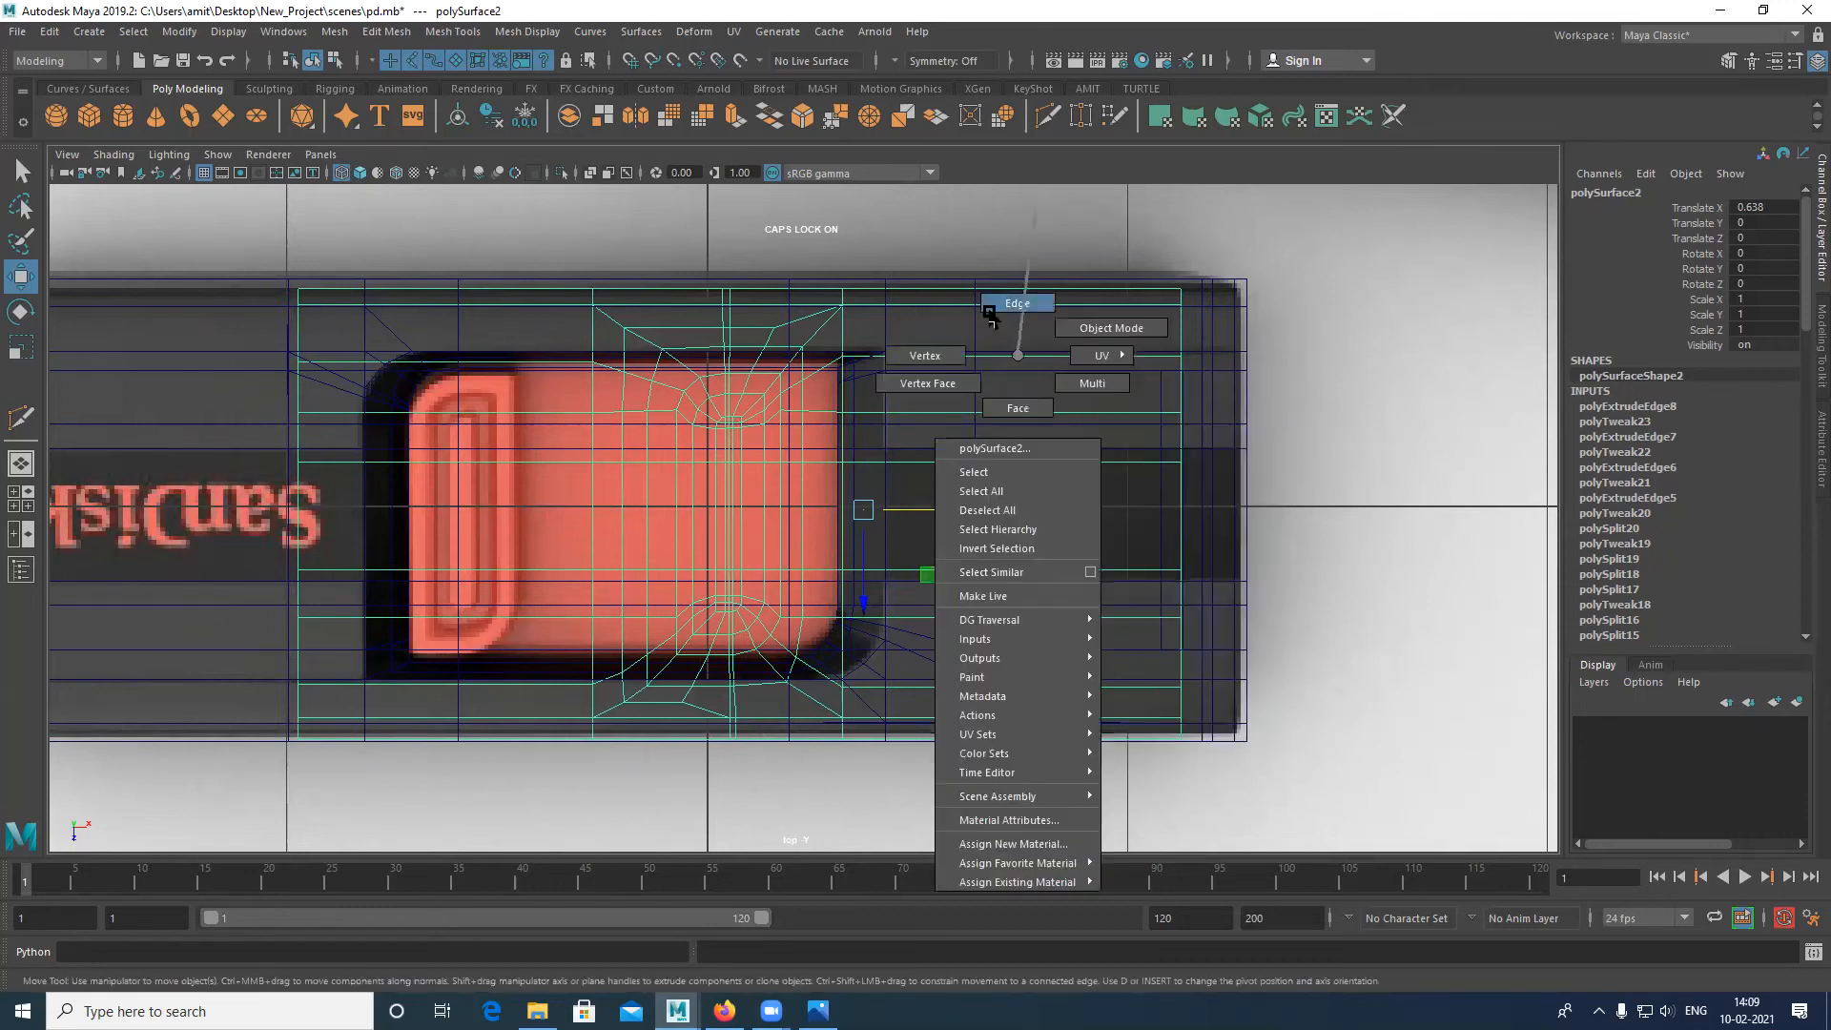
left_click(983, 420)
left_click(1002, 440)
key("ctrl+z")
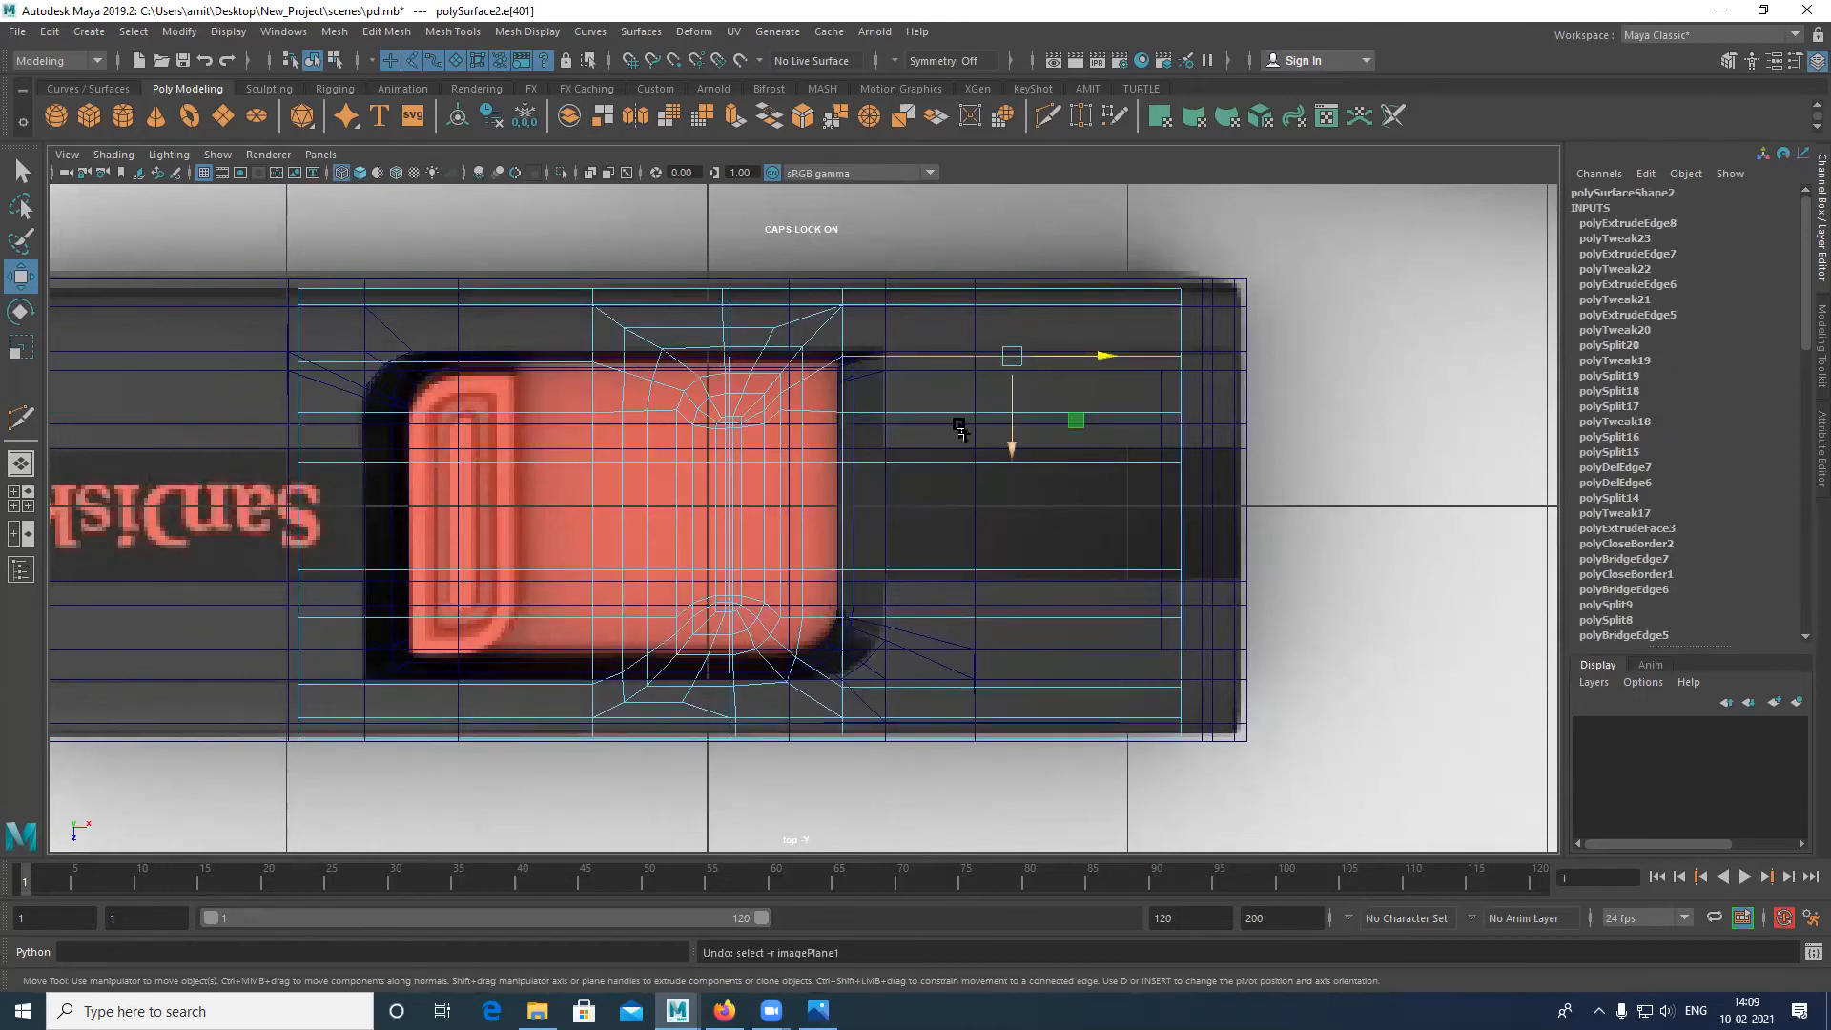
left_click(939, 469)
left_click(1005, 437)
left_click(540, 358, "shift")
left_click(846, 448)
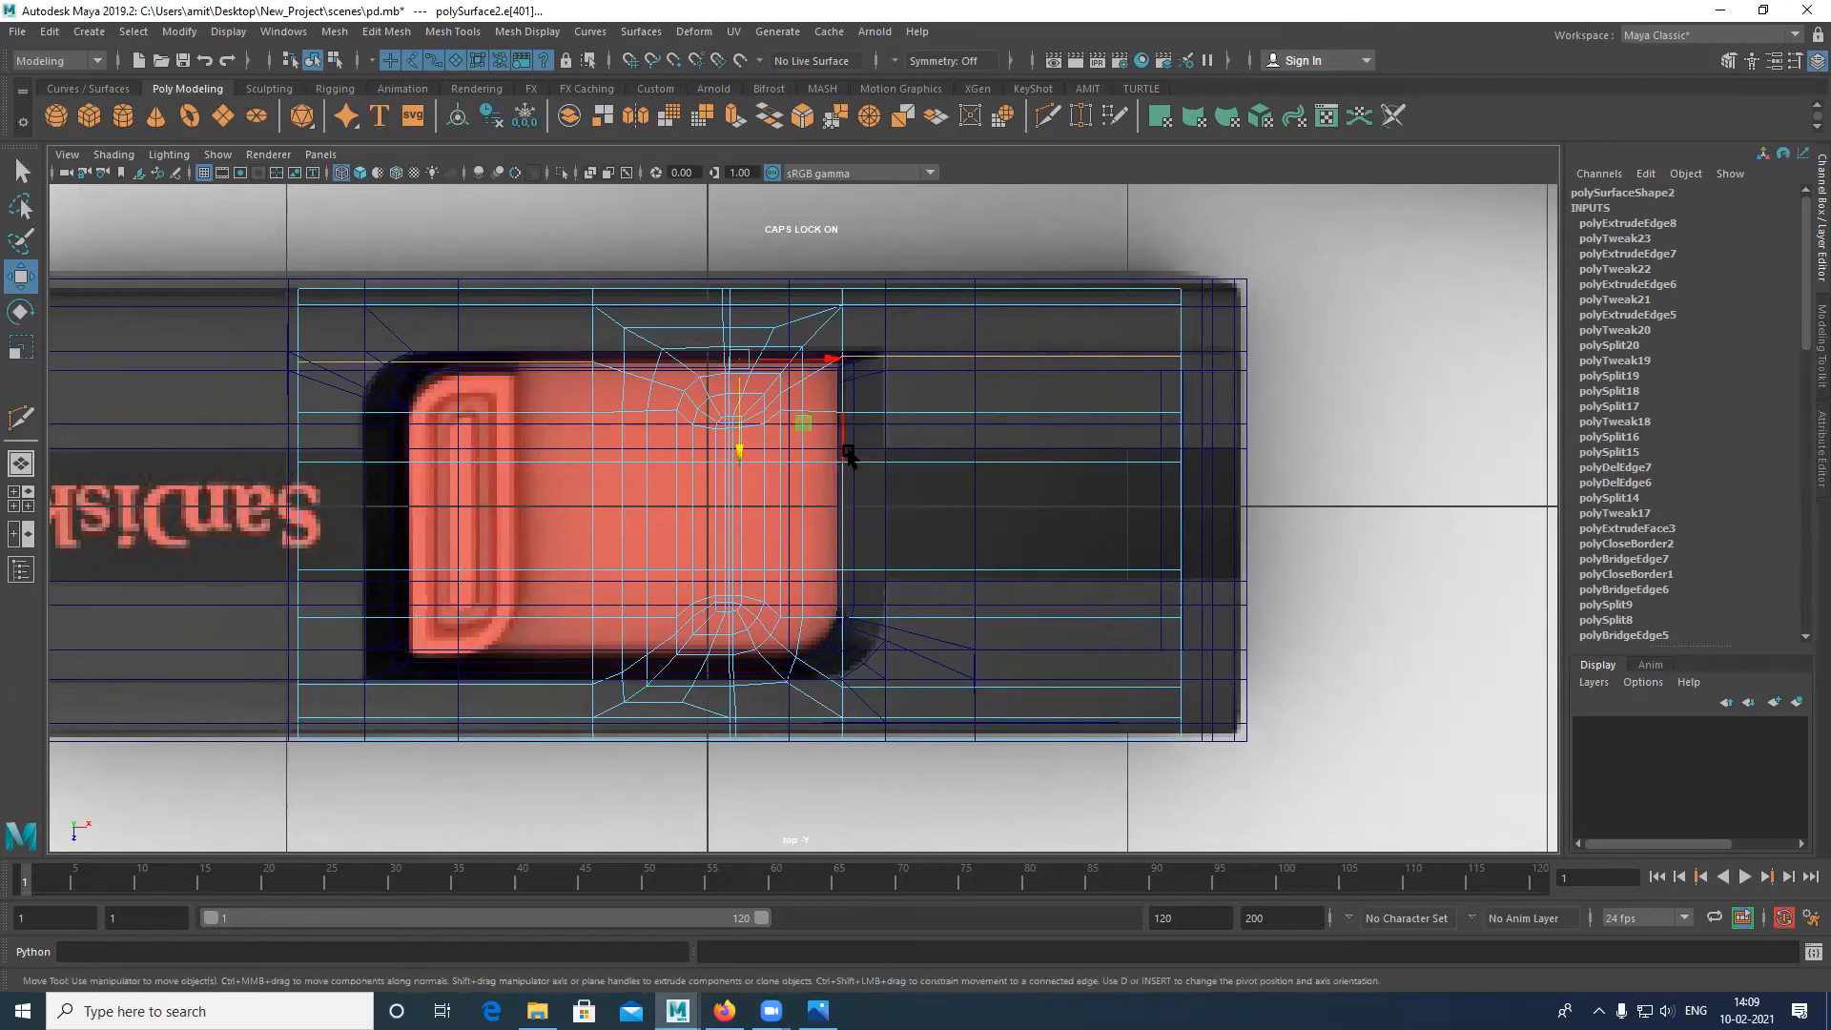
left_click_drag(733, 445, 740, 461)
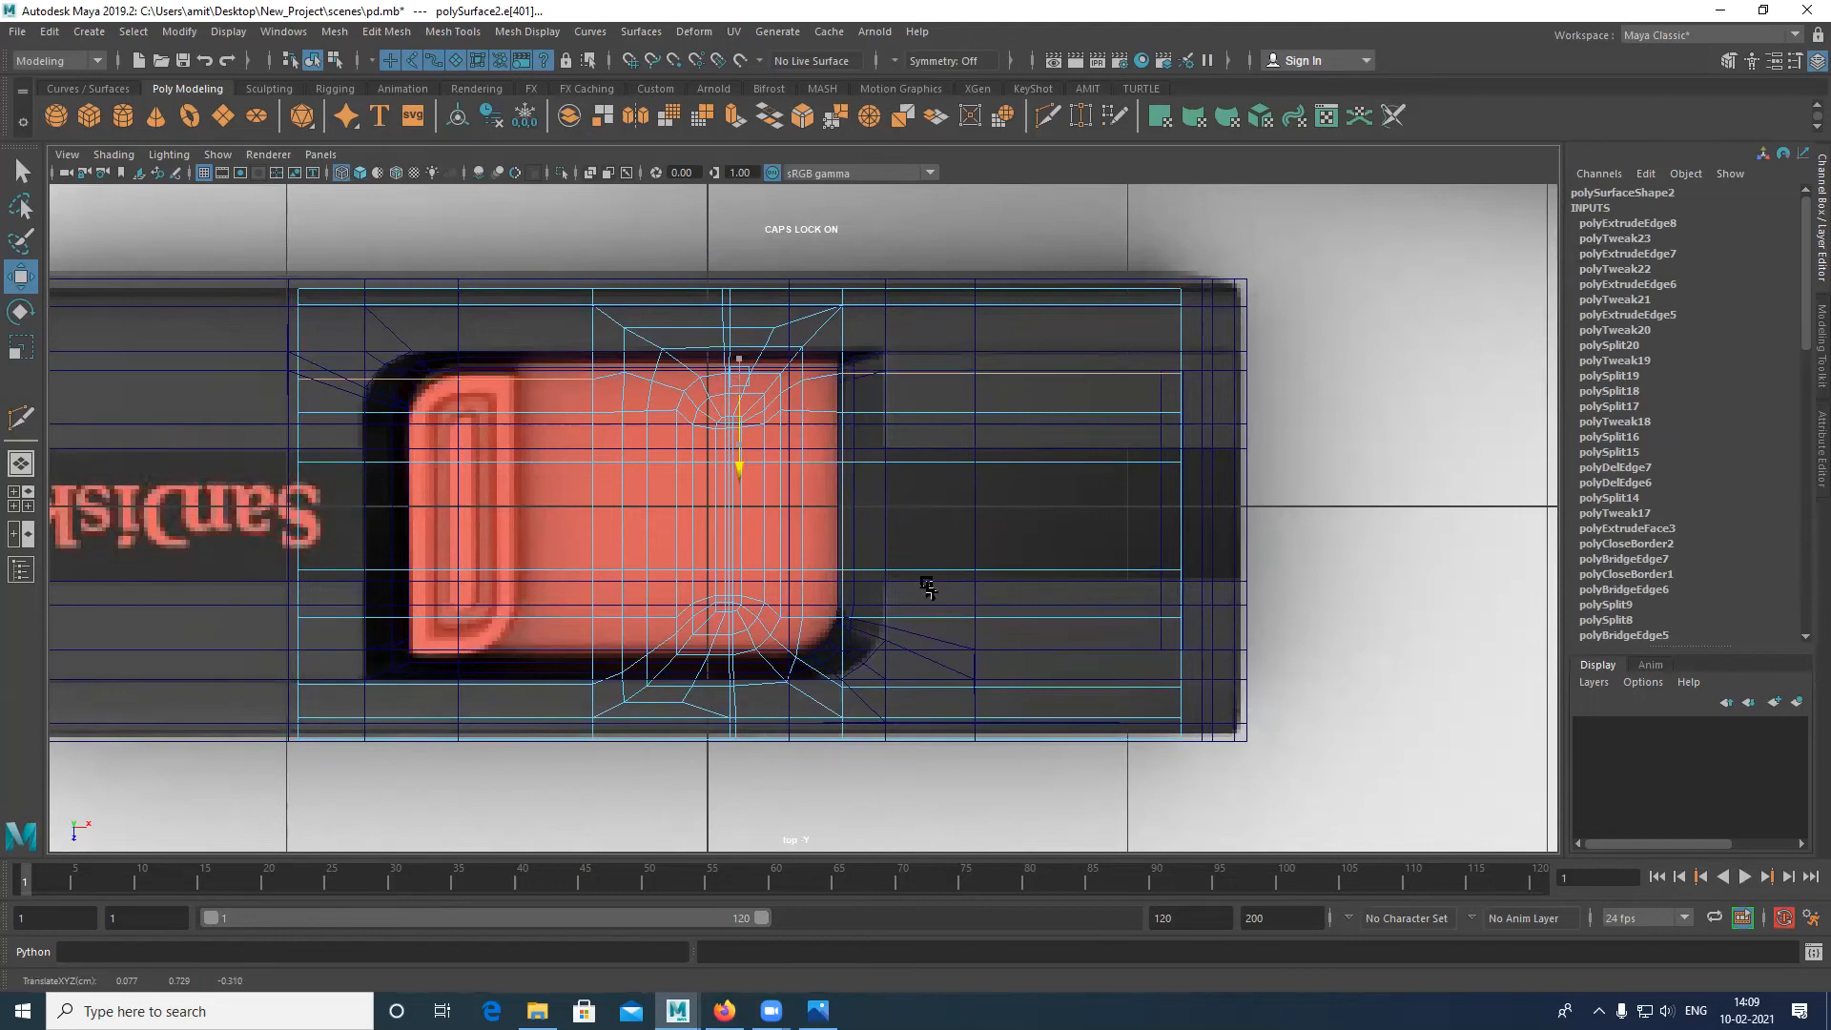
Step: Move the two matching lower lengthwise edges on both sides of the button inward to about Z 0.33
left_click(1009, 686)
left_click(505, 683, "shift")
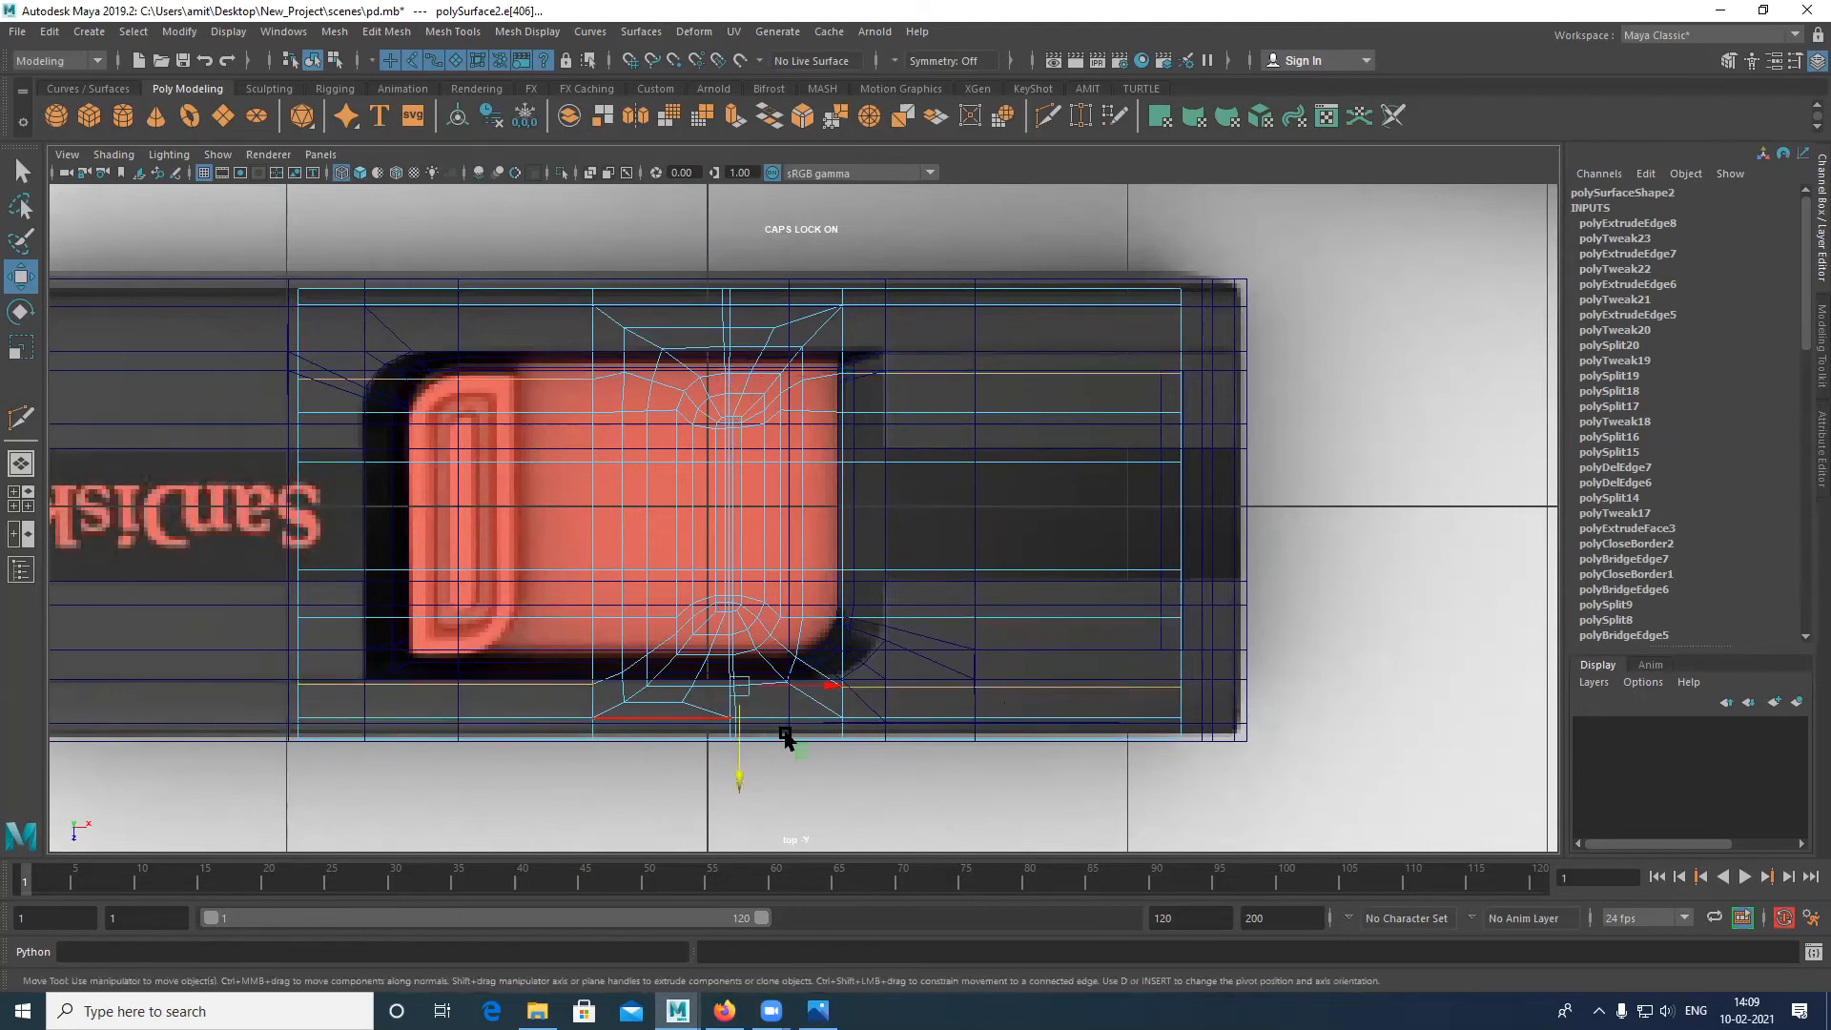
left_click_drag(737, 774, 753, 740)
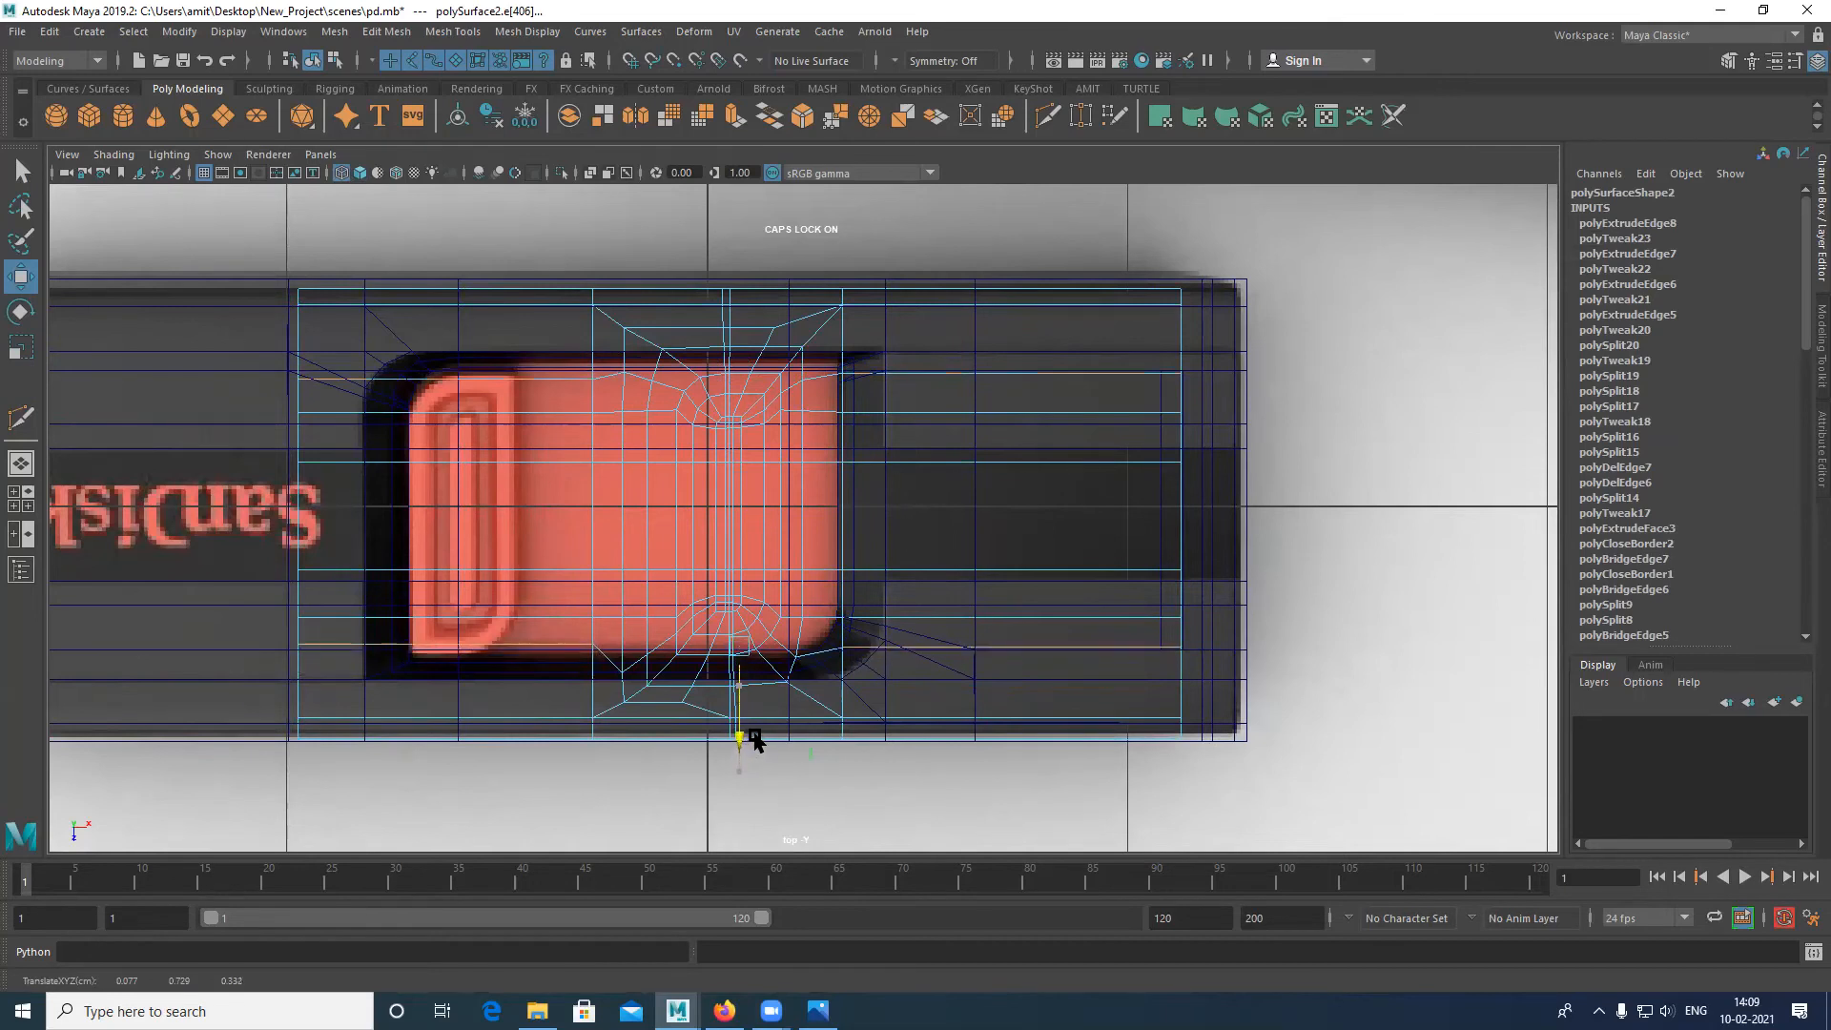
Step: Return to object selection in the perspective view and isolate the plate in shaded display
key("space")
mouse_move(1025, 631)
left_mouse_down()
mouse_move(954, 620)
mouse_move(1023, 600)
left_mouse_up()
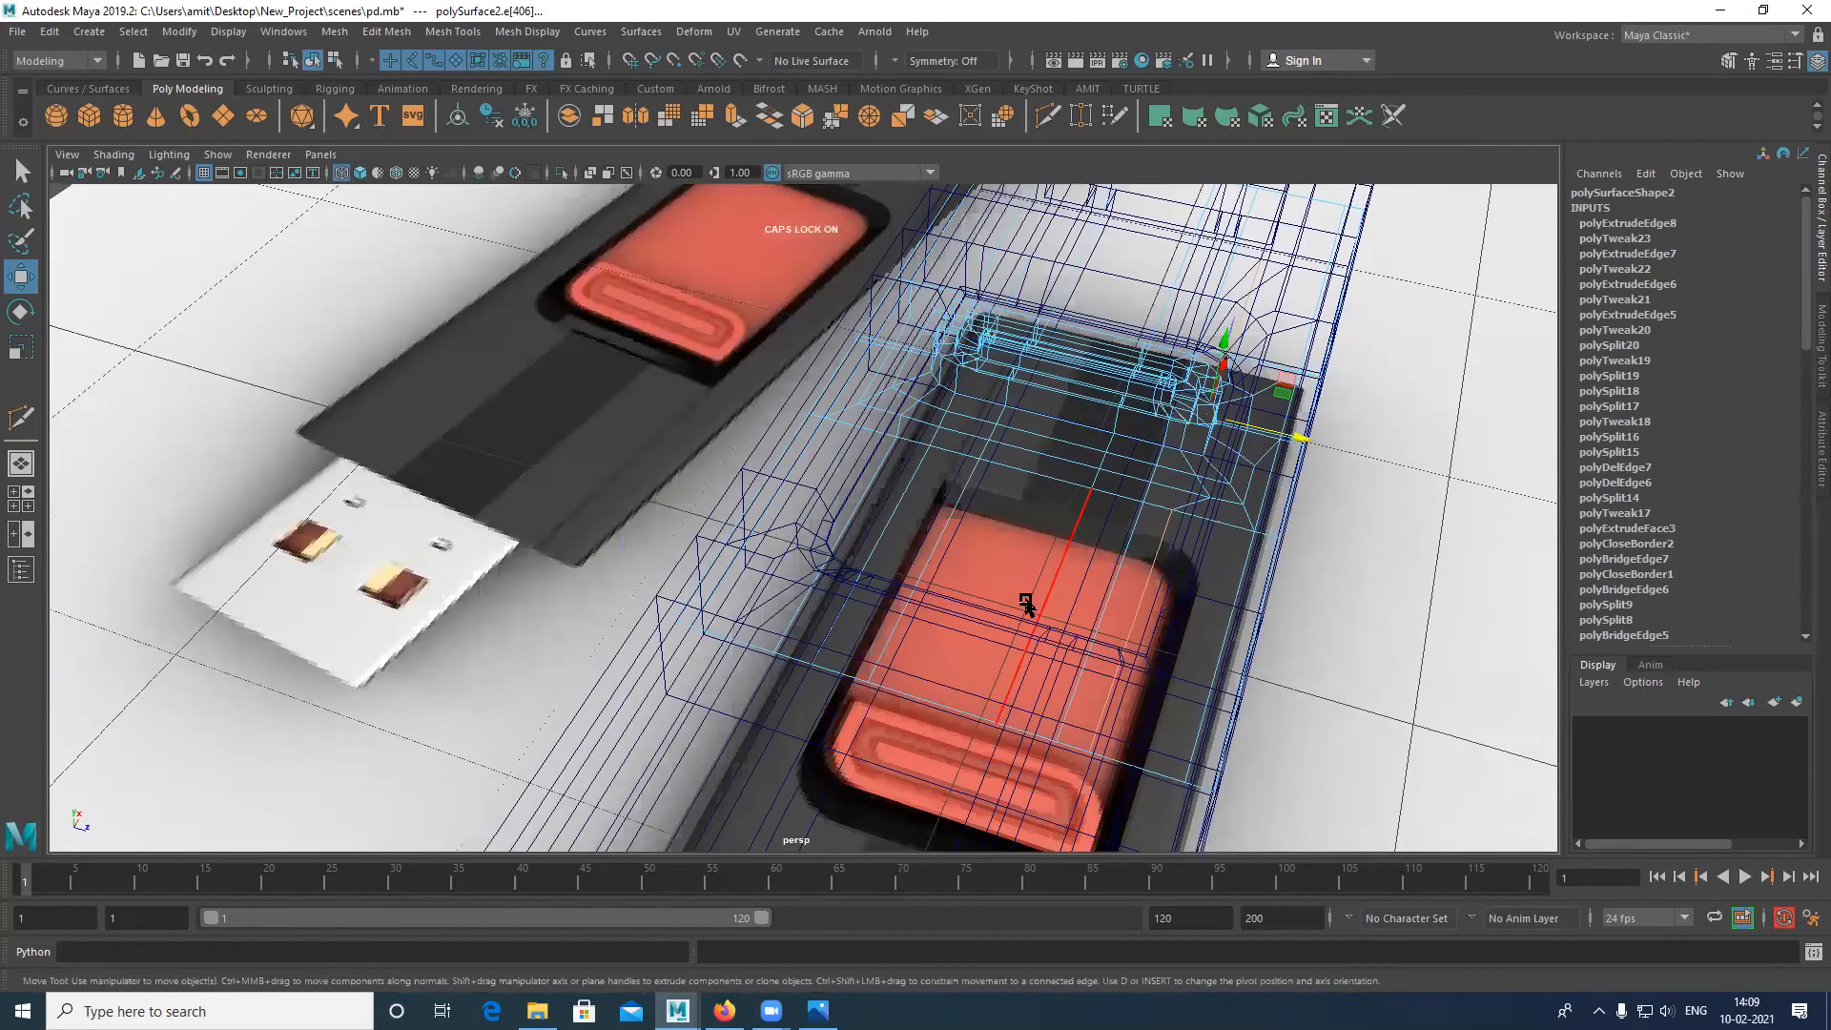
left_click_drag(922, 640, 1161, 611, "alt")
left_click_drag(1179, 613, 1185, 700, "alt")
right_click_drag(651, 418, 702, 169)
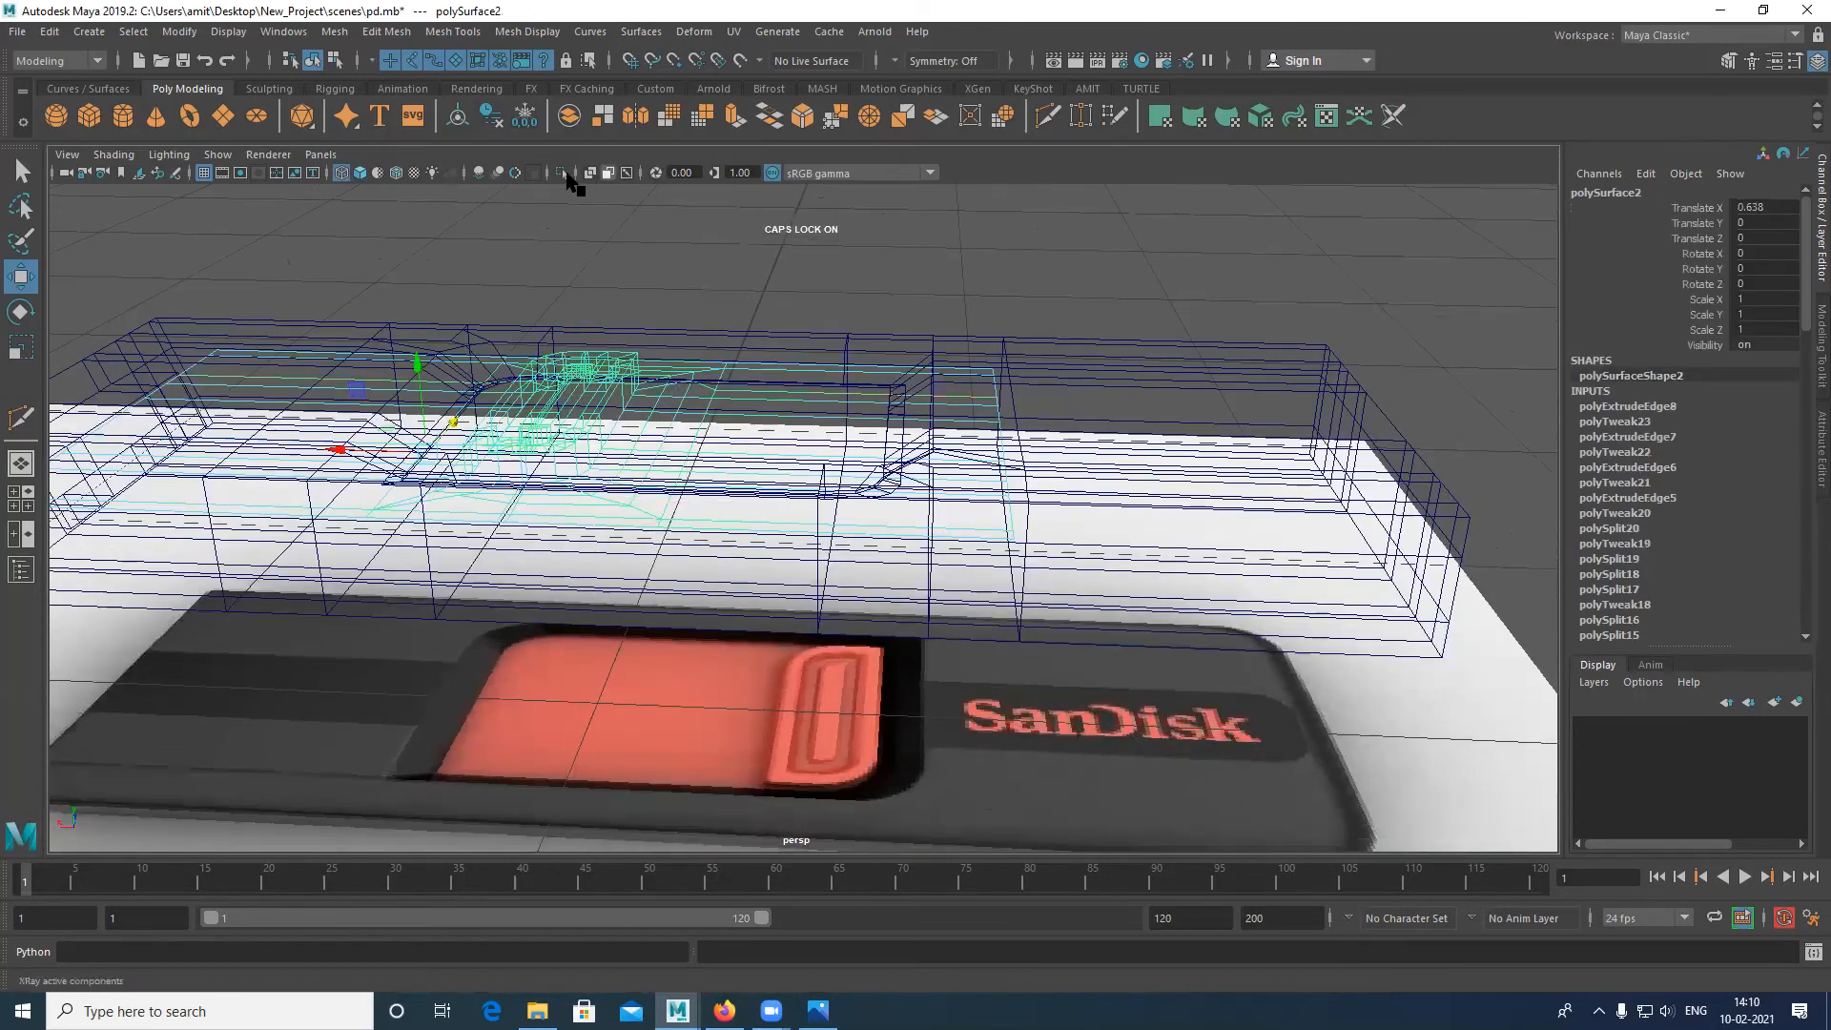
key("ctrl+1")
key("5")
mouse_move(813, 412)
left_mouse_down("alt")
mouse_move(1107, 478)
mouse_move(854, 568)
mouse_move(539, 580)
mouse_move(649, 731)
mouse_move(721, 579)
mouse_move(948, 560)
mouse_move(969, 511)
mouse_move(949, 530)
mouse_move(989, 519)
left_mouse_up("alt")
left_click(690, 620)
left_click(949, 520)
scroll(944, 515, "up", 3)
left_click_drag(882, 437, 940, 541, "alt")
Step: In the front view, select the vertices at plate level and scale them to 0 in Y to flatten the plate
right_click_drag(942, 540, 883, 564)
left_click_drag(1001, 668, 1075, 708, "alt")
left_click_drag(921, 625, 904, 631, "alt")
scroll(736, 463, "up", 5)
left_click_drag(808, 512, 708, 522, "alt")
scroll(729, 560, "down", 5)
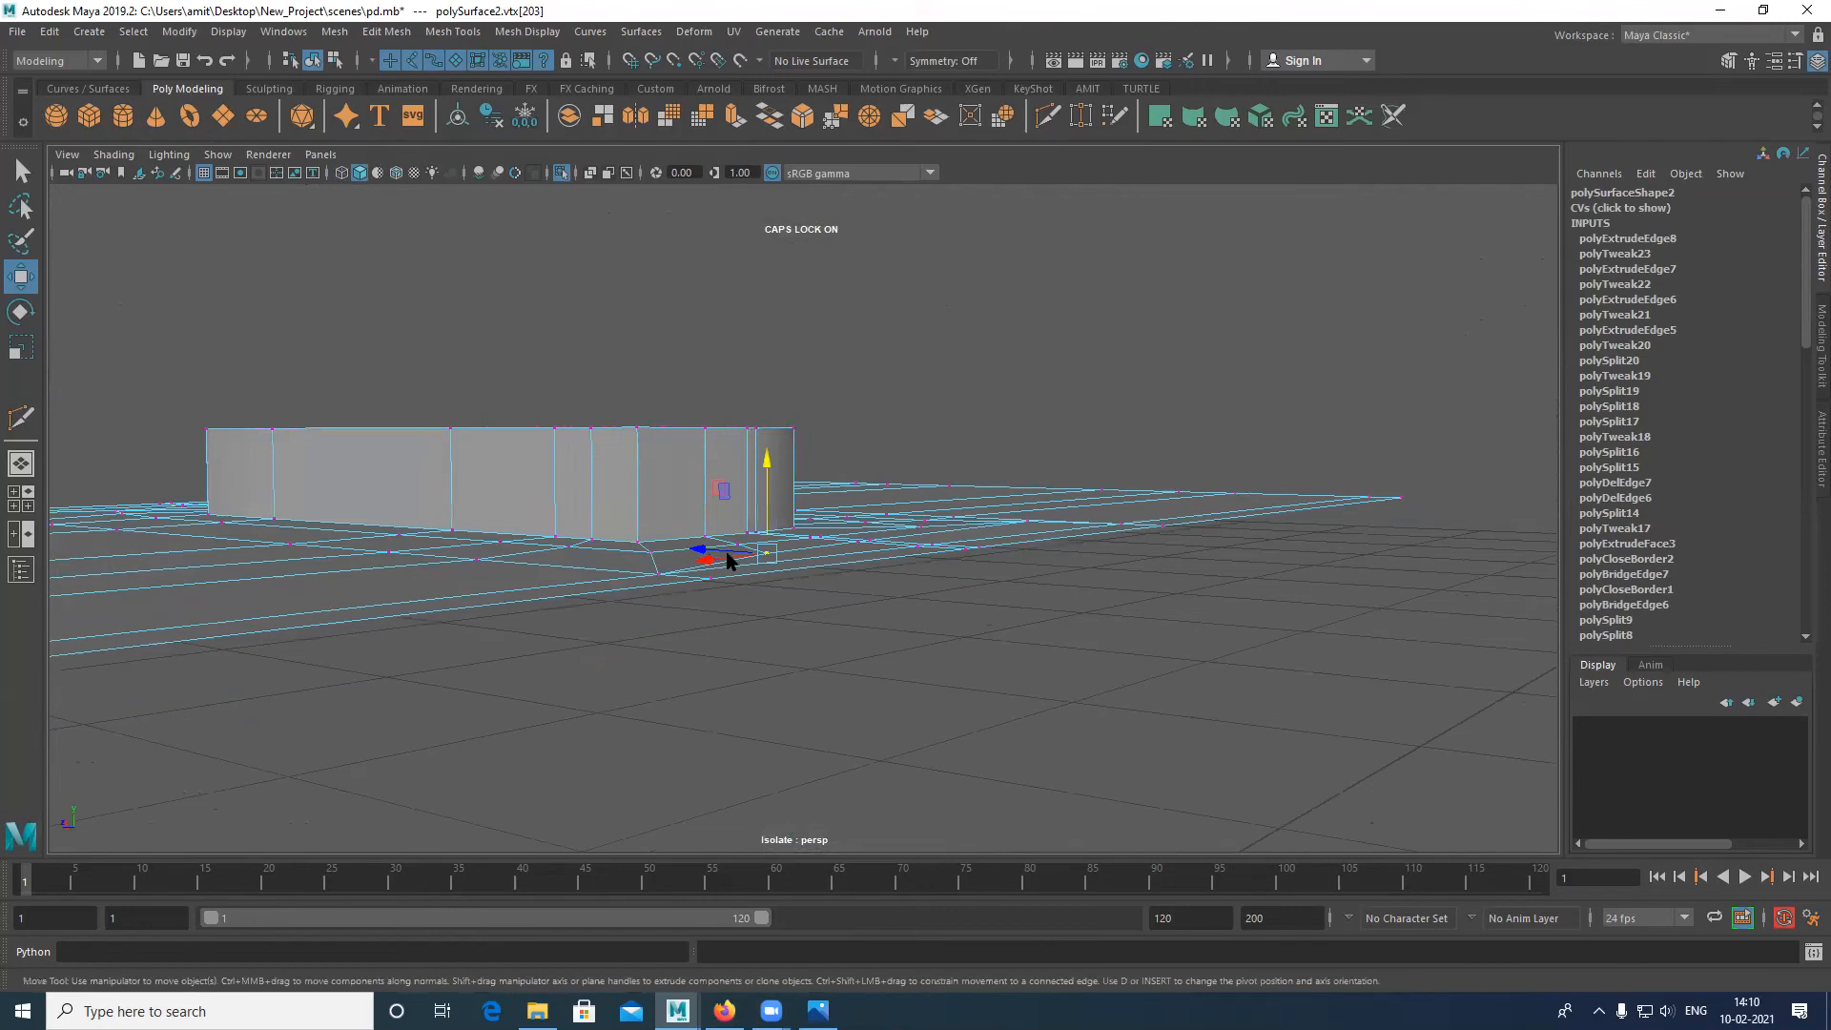
middle_click_drag(530, 504, 629, 494, "alt")
middle_click_drag(799, 541, 1264, 584, "alt")
key("space")
left_click_drag(728, 552, 727, 606)
left_click_drag(882, 587, 881, 586)
scroll(374, 625, "up", 3)
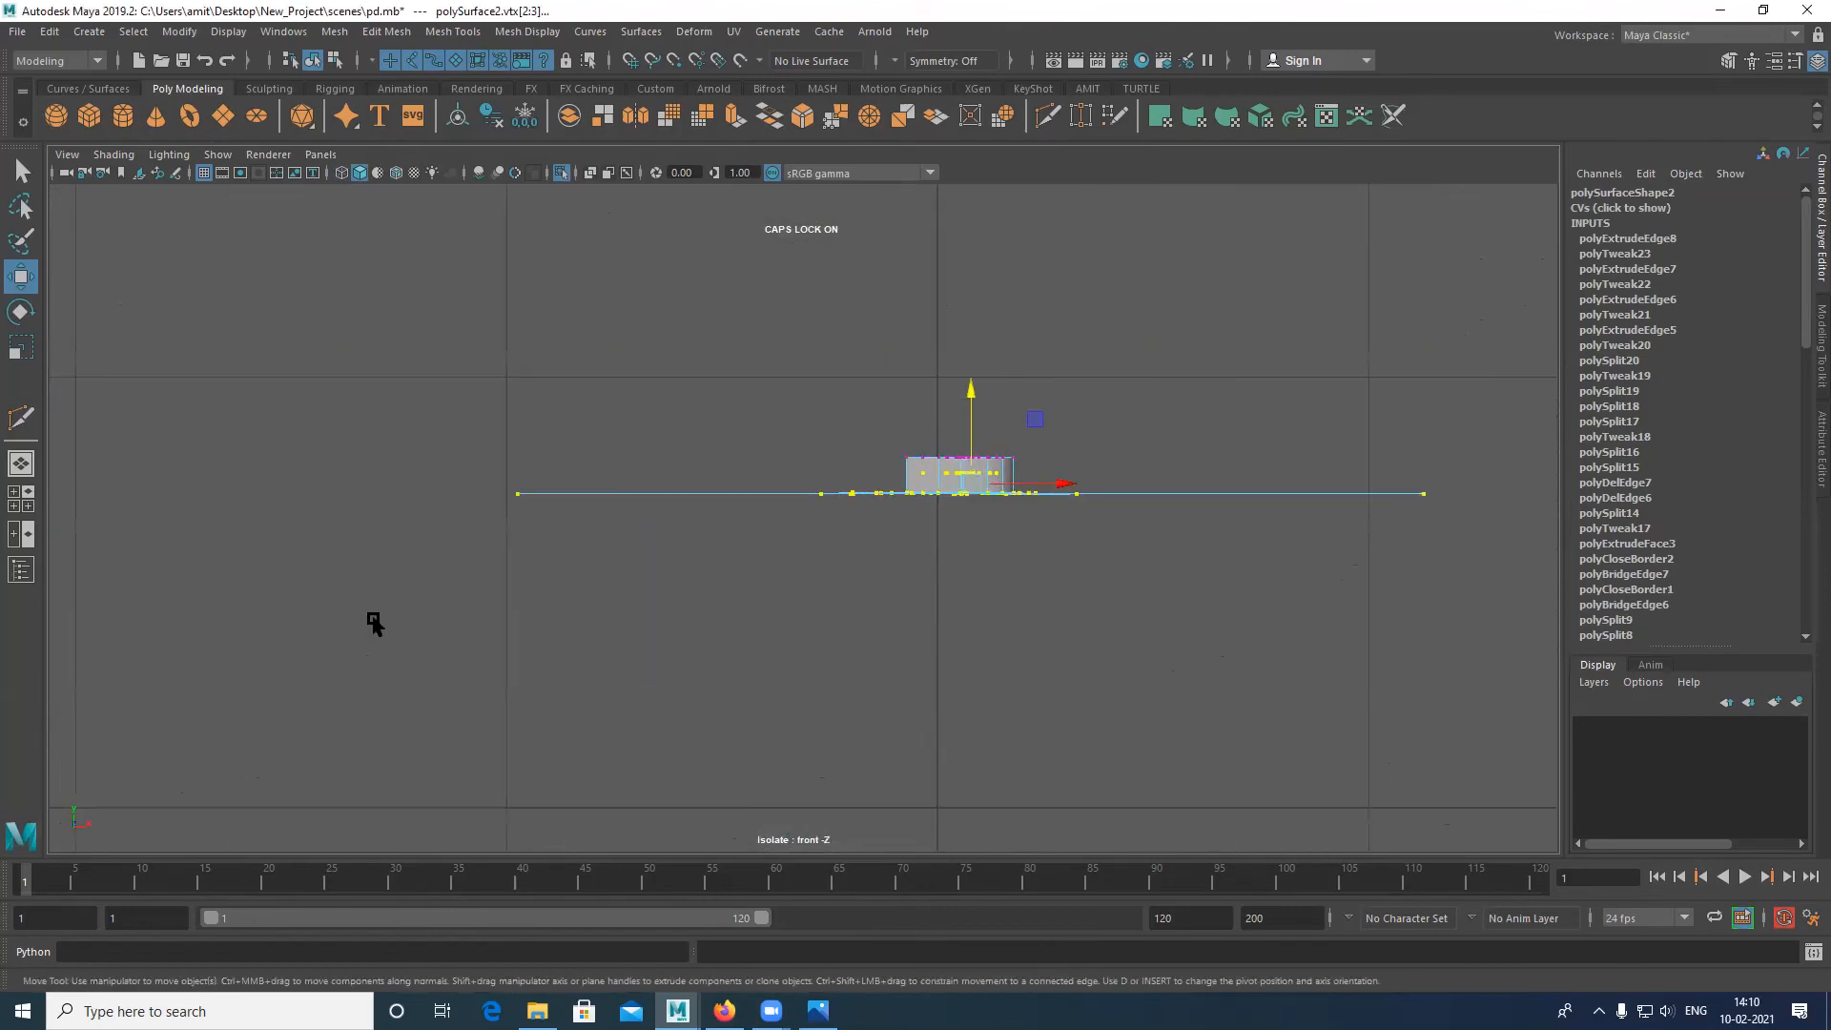
key("r")
left_click_drag(971, 407, 971, 608)
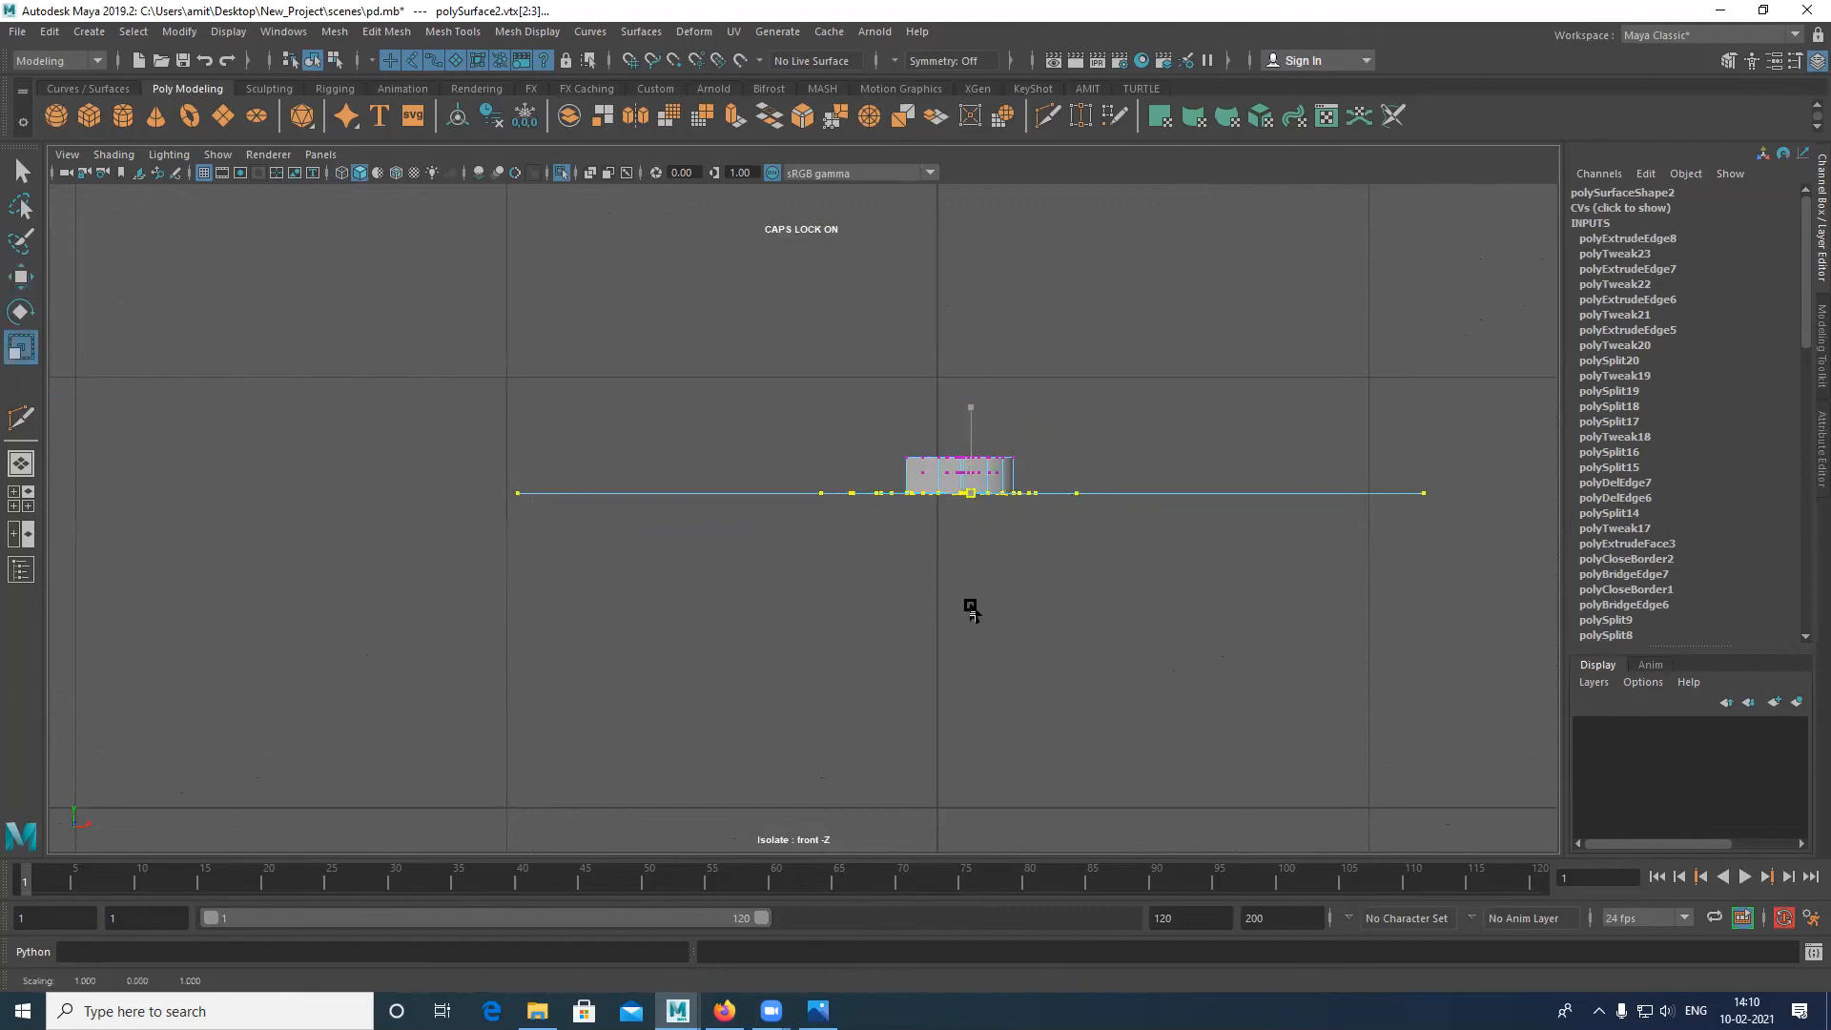
Step: Inspect the flattened plate in smooth preview in the perspective view and return to the unsmoothed display
key("space")
left_click_drag(947, 493, 922, 437)
right_click_drag(880, 484, 982, 487)
key("3")
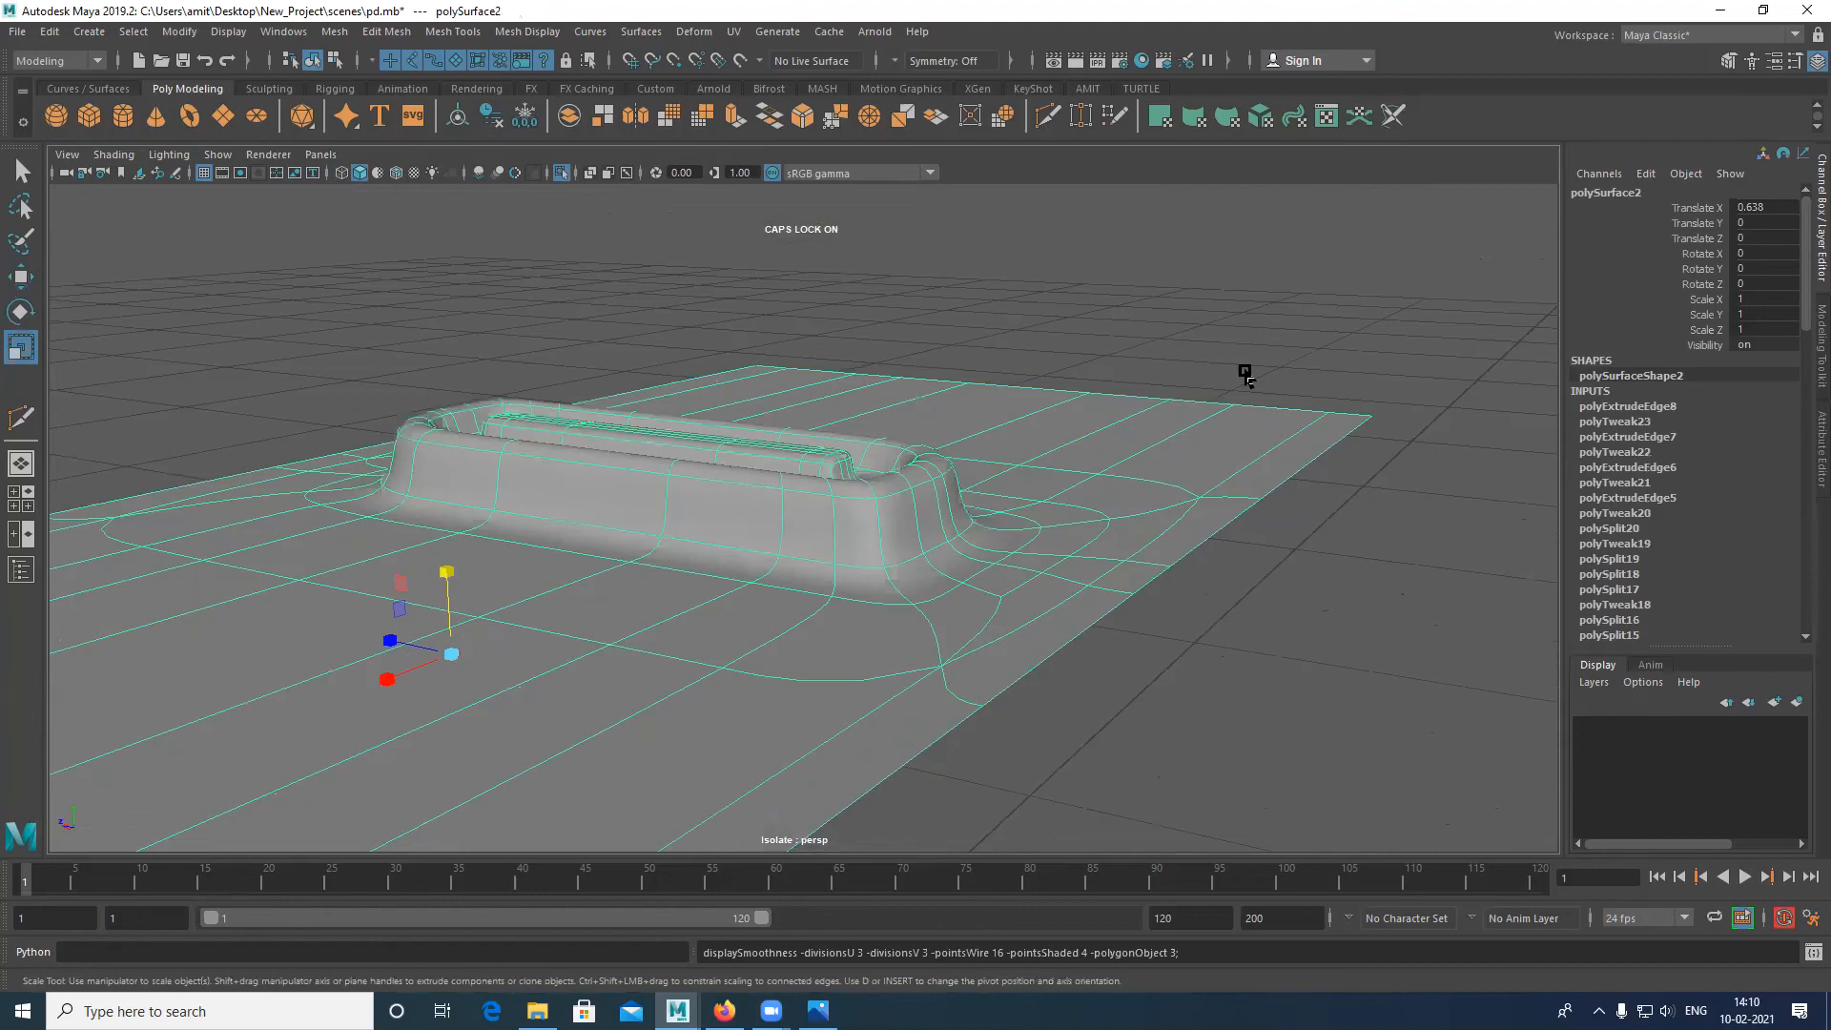
left_click(1245, 372)
scroll(813, 643, "down", 4)
left_click_drag(813, 643, 1029, 686, "alt")
left_click(1025, 685)
key("1")
Step: Extrude the plate's entire outer border edge loop downward to about Y 0.618 to give it side walls
right_click_drag(973, 641, 970, 587)
double_click(748, 782)
middle_click_drag(913, 477, 899, 410, "alt")
key("w")
left_click_drag(871, 374, 874, 436, "shift")
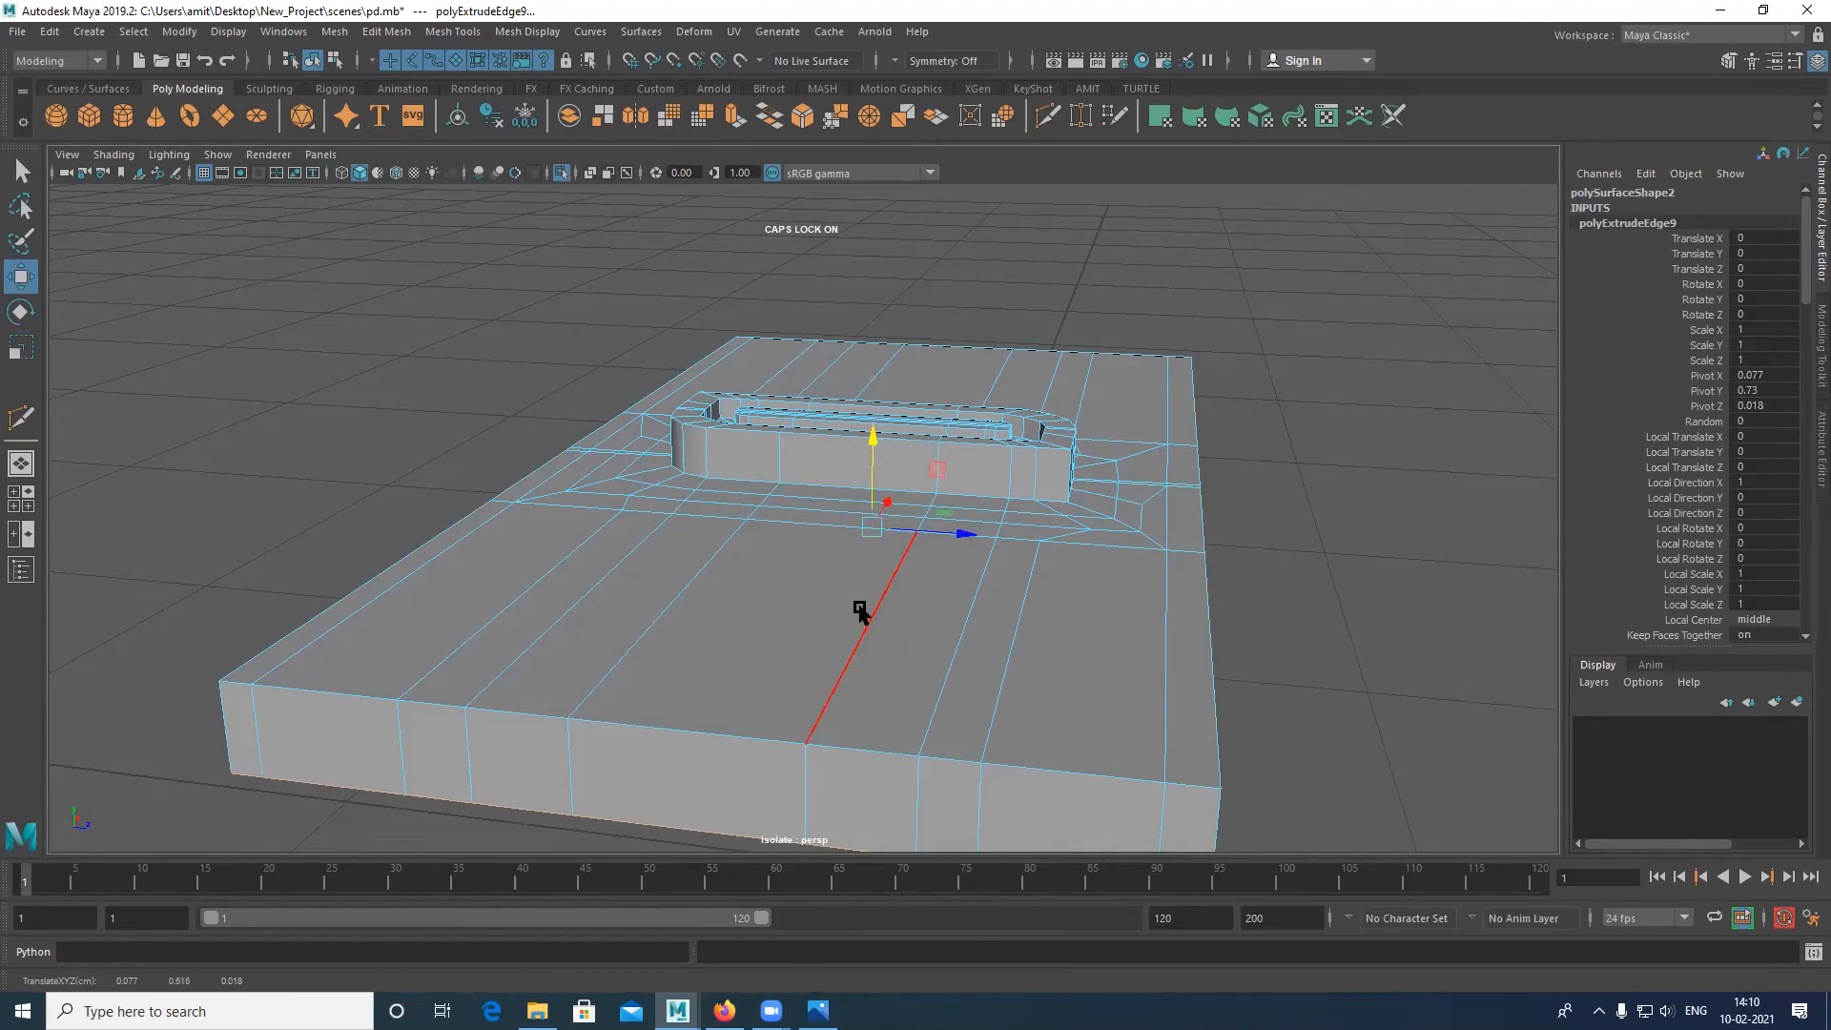
Step: Show all objects in the front wireframe view and lower the extruded border edges to about Y 0.6 within the body
left_click(564, 173)
scroll(715, 605, "up", 6)
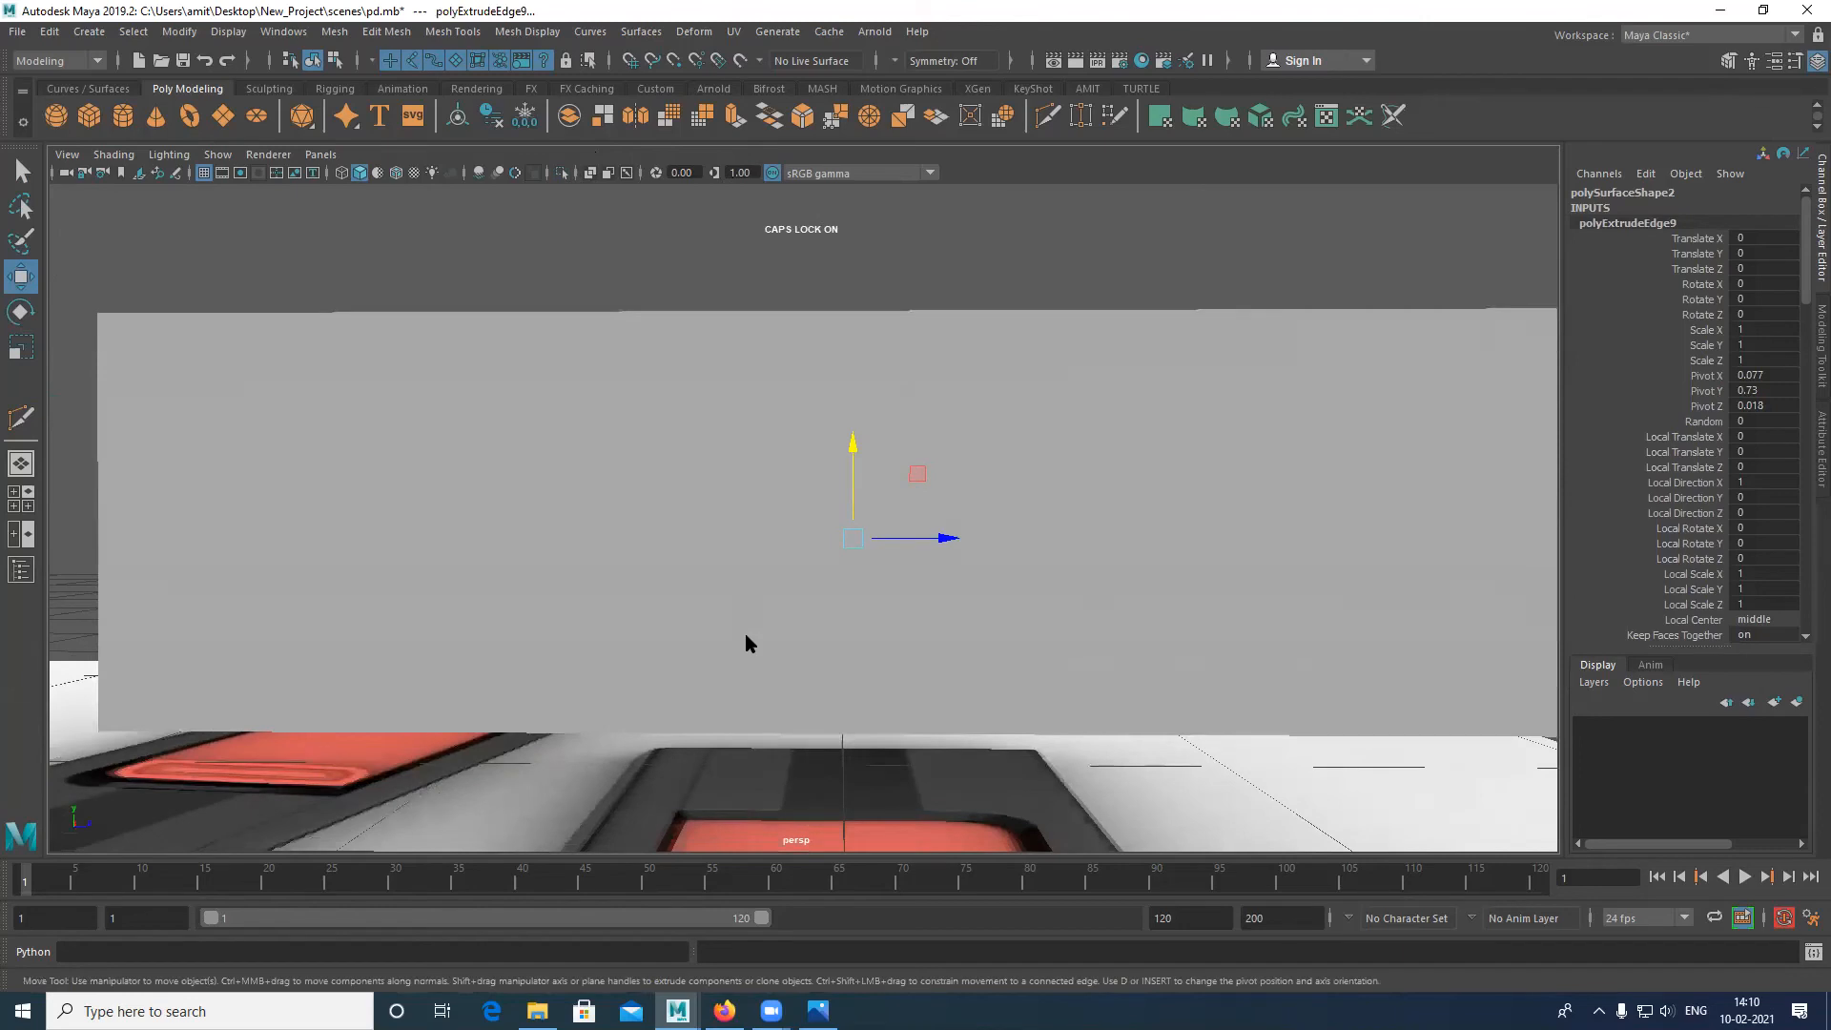
key("space")
key("space")
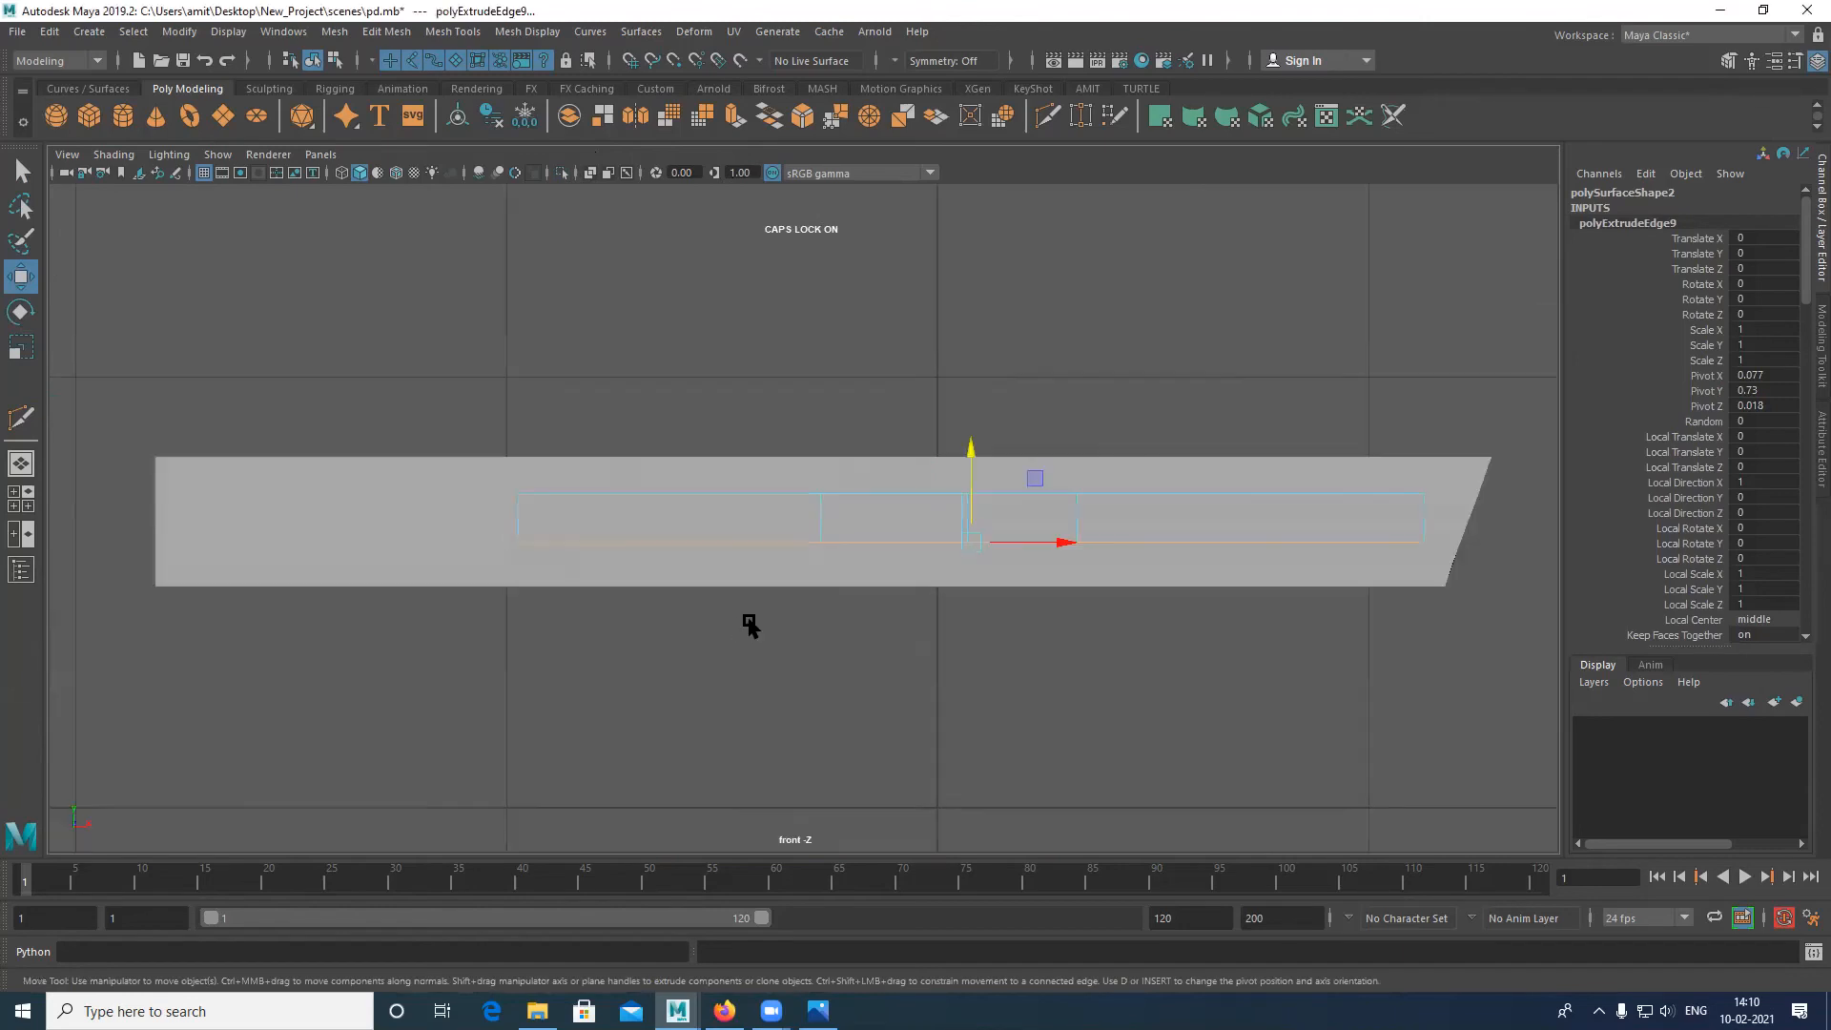
key("4")
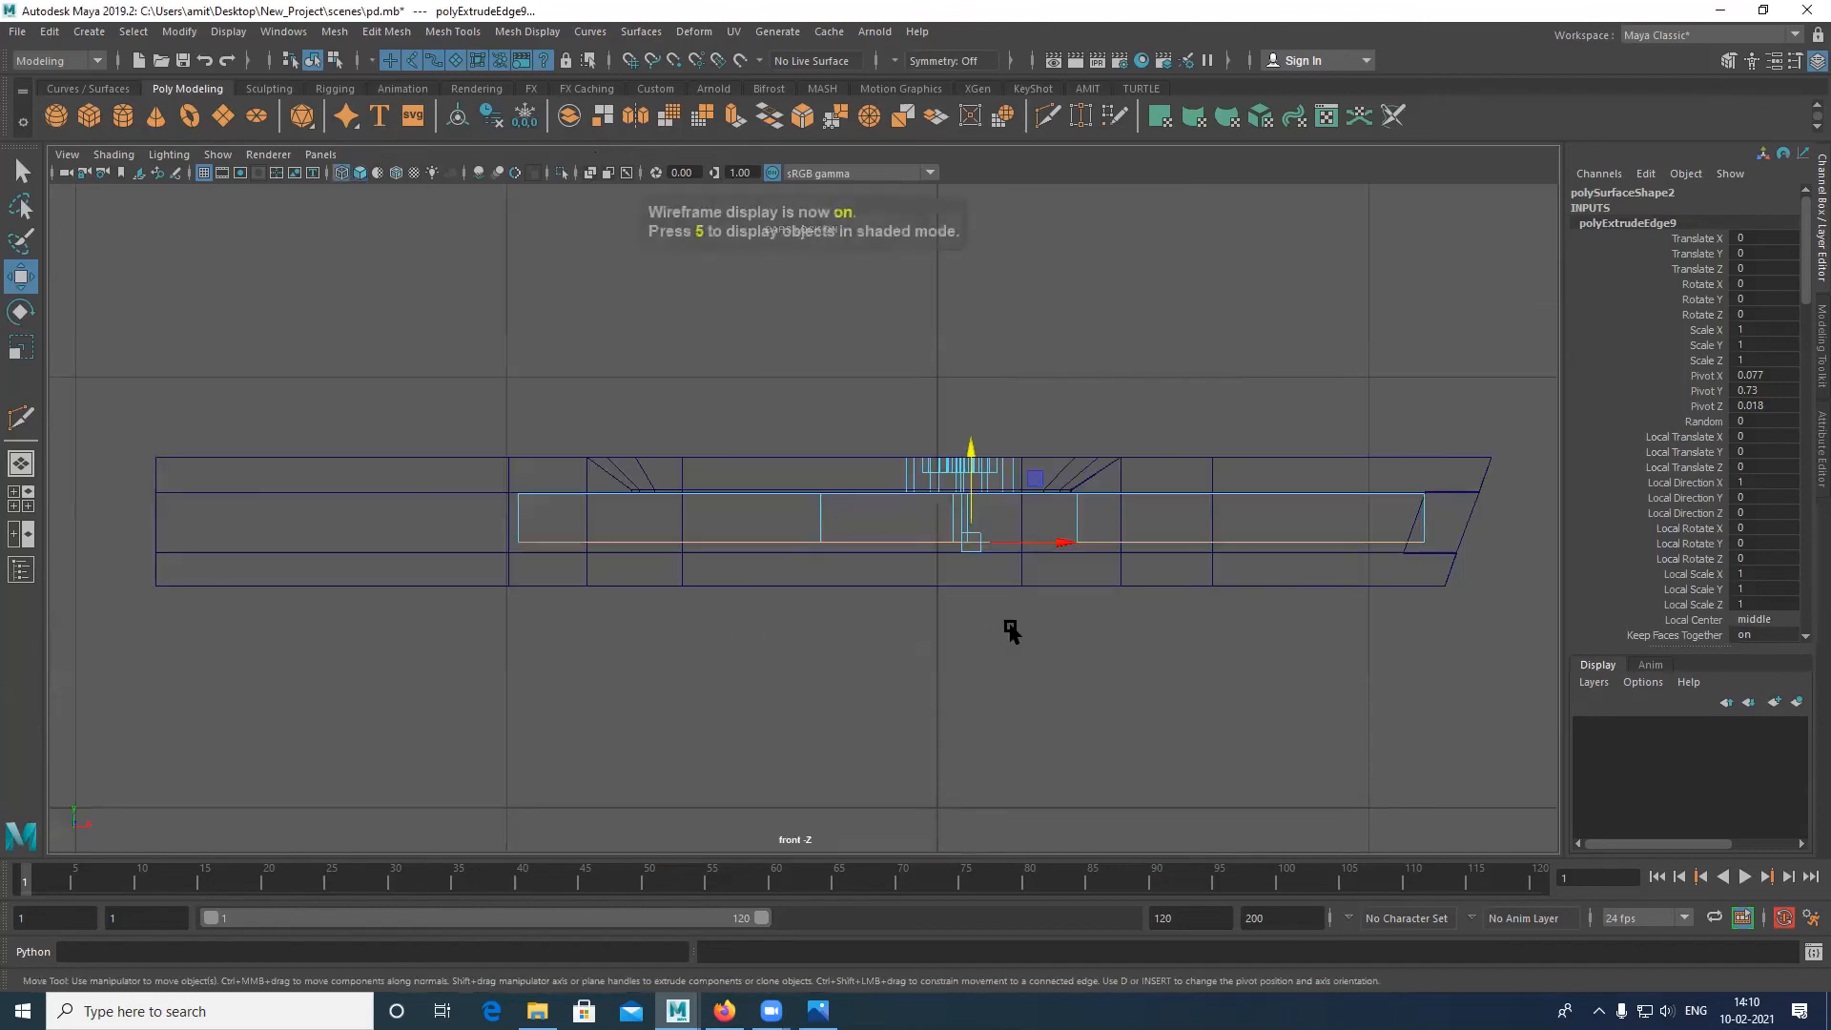
middle_click_drag(1011, 628, 936, 619, "alt")
scroll(938, 618, "up", 1)
left_click_drag(902, 454, 905, 463)
key("Caps_Lock")
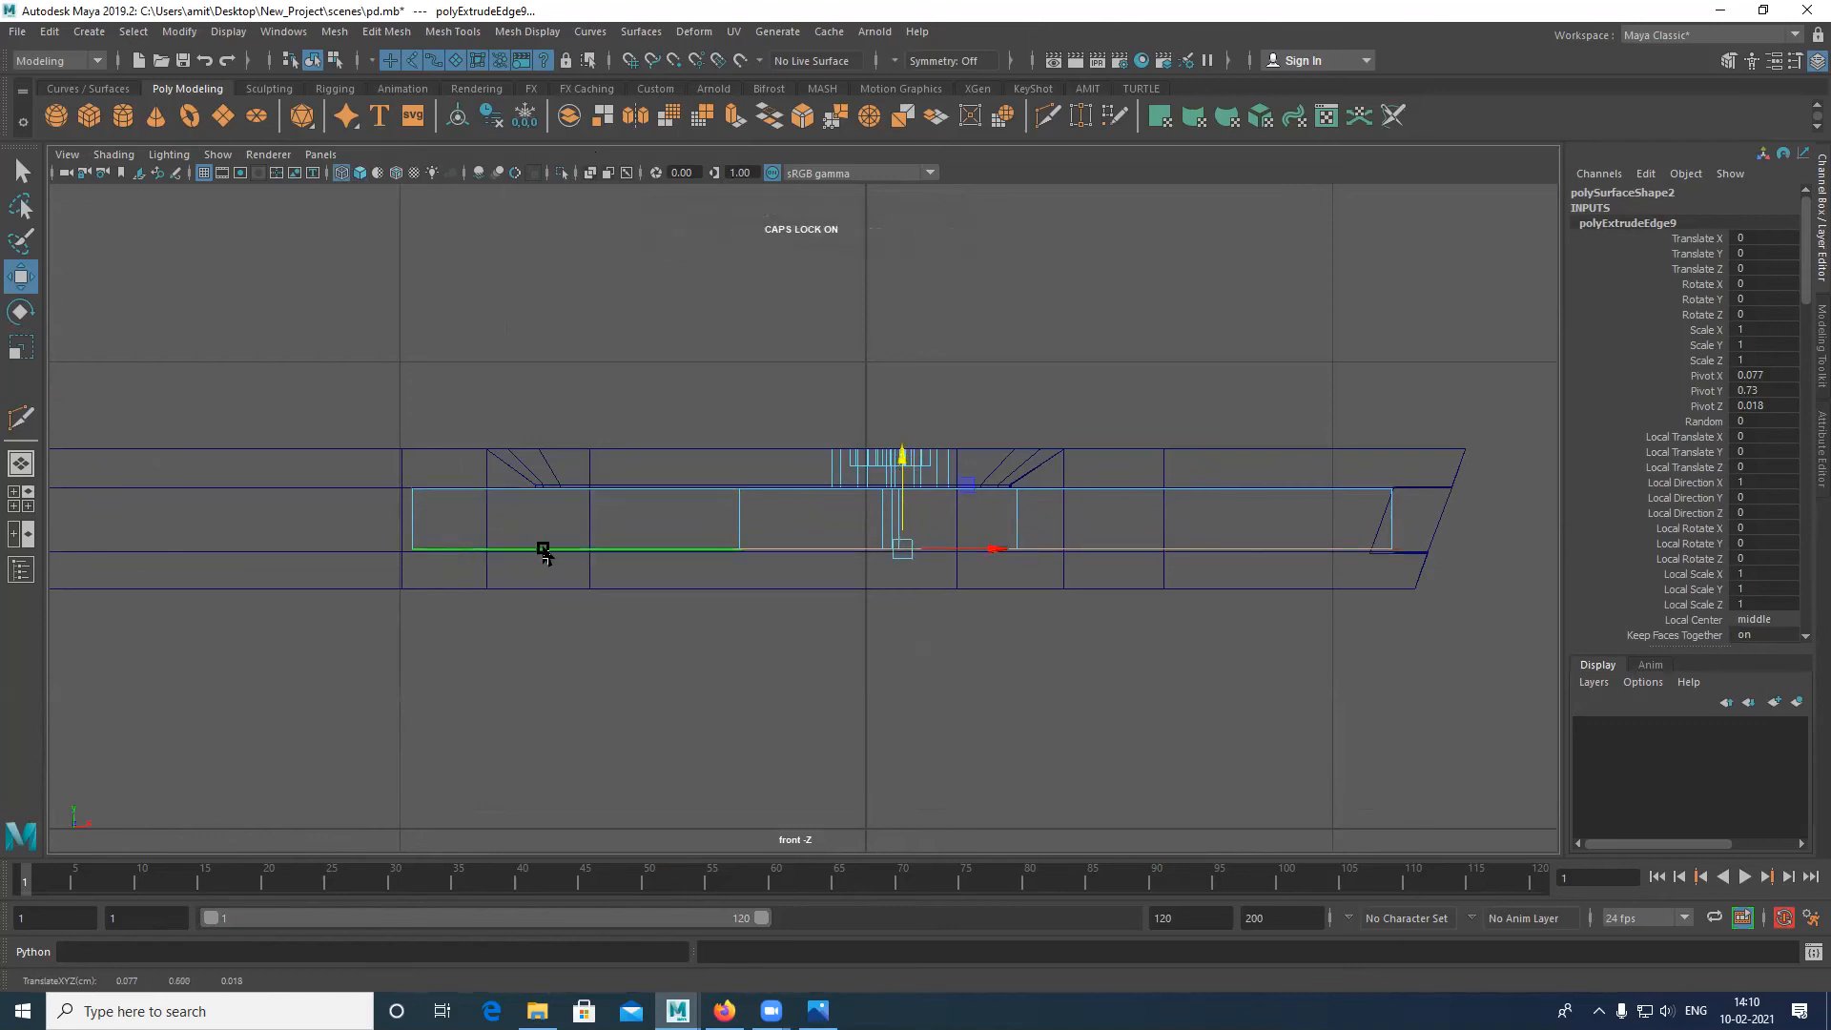
Step: Isolate the plate again in the perspective view, with object selection and shaded display, and inspect its shape
key("space")
left_click_drag(798, 567, 648, 351)
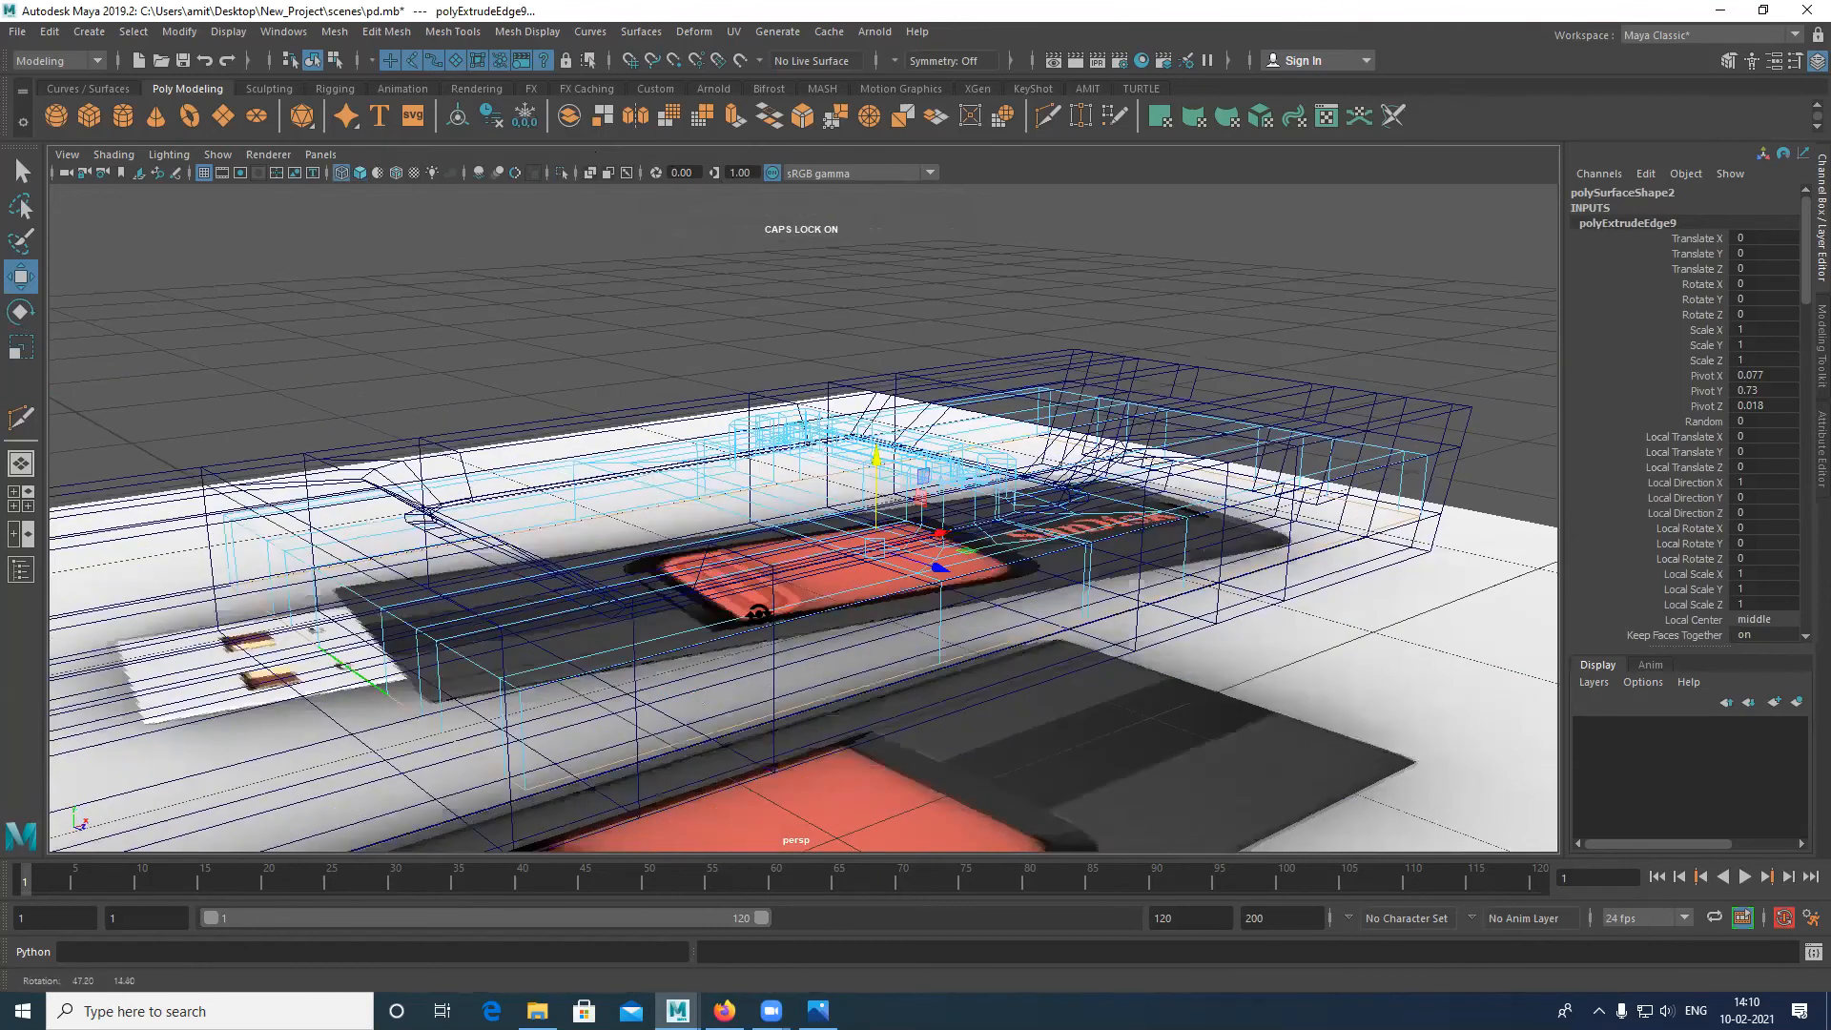
left_click_drag(758, 612, 701, 624, "alt")
key("q")
left_click(561, 173)
left_click_drag(629, 196, 698, 217, "alt")
right_click_drag(766, 431, 843, 385)
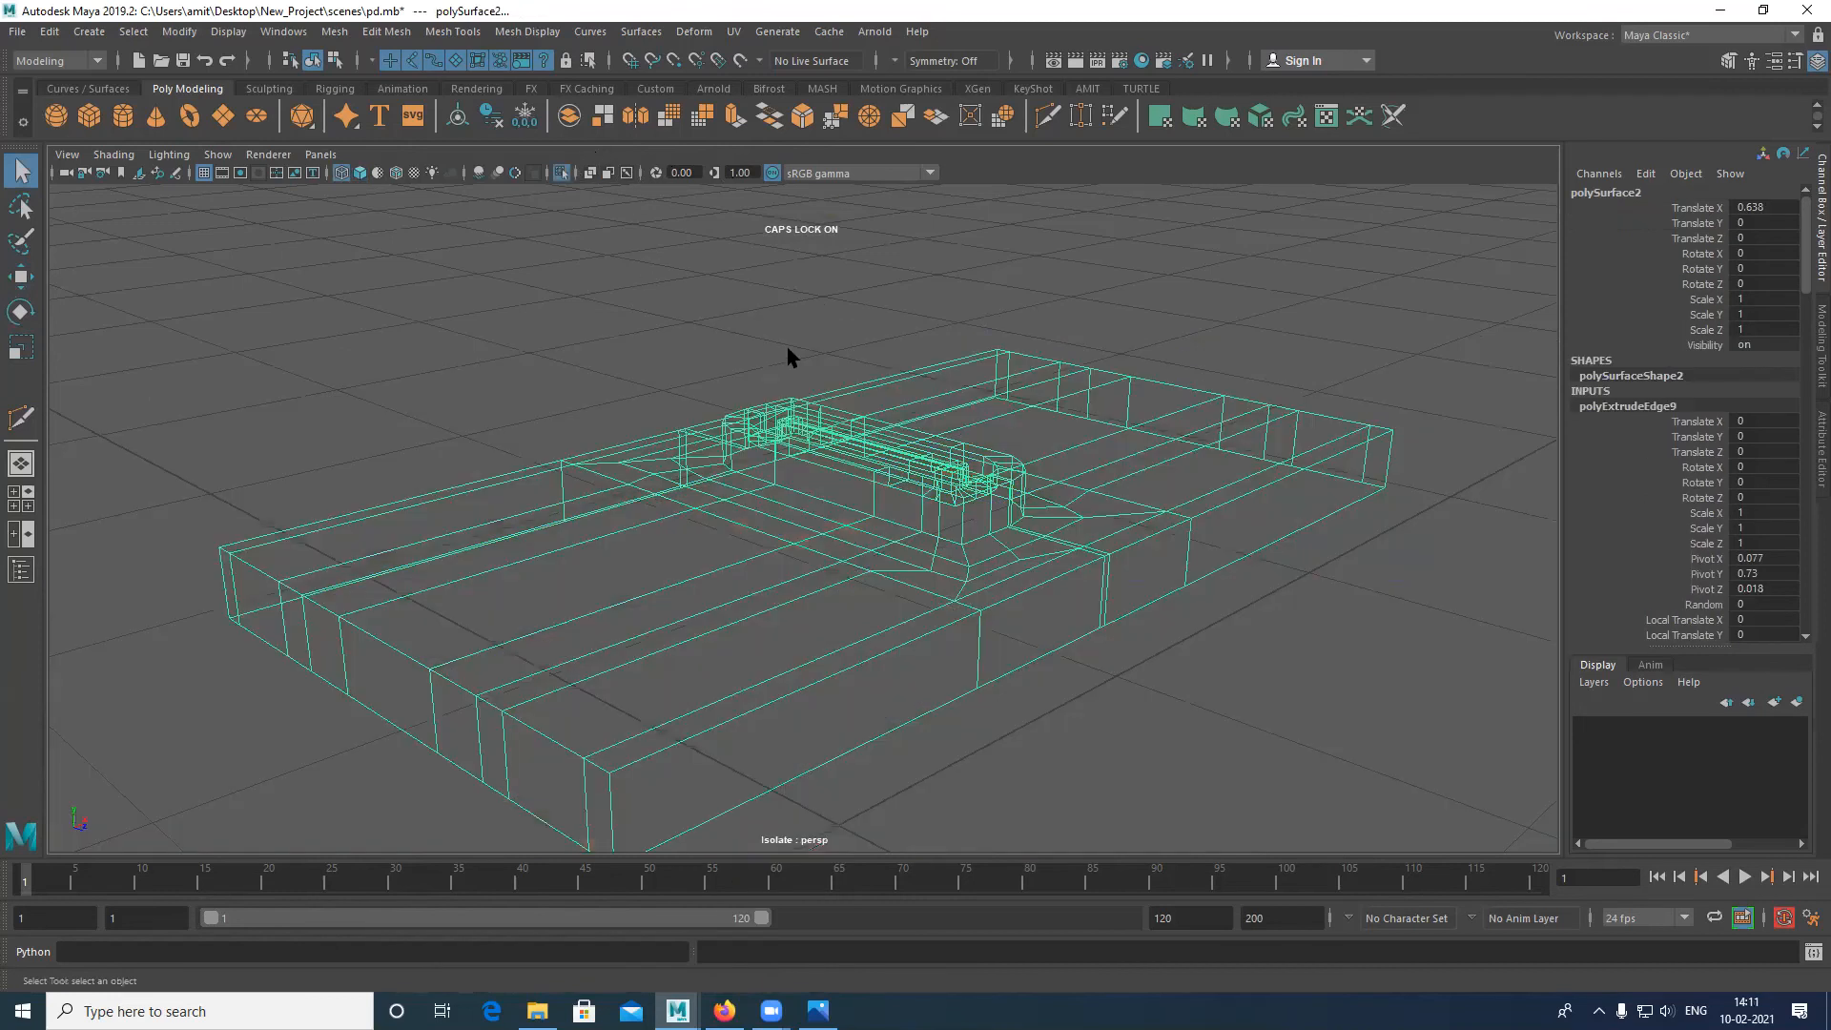
left_click(784, 358)
key("5")
left_click(928, 622)
mouse_move(925, 574)
left_mouse_down("alt")
mouse_move(925, 553)
mouse_move(398, 643)
mouse_move(954, 688)
left_mouse_up("alt")
left_click_drag(829, 534, 1030, 672, "alt")
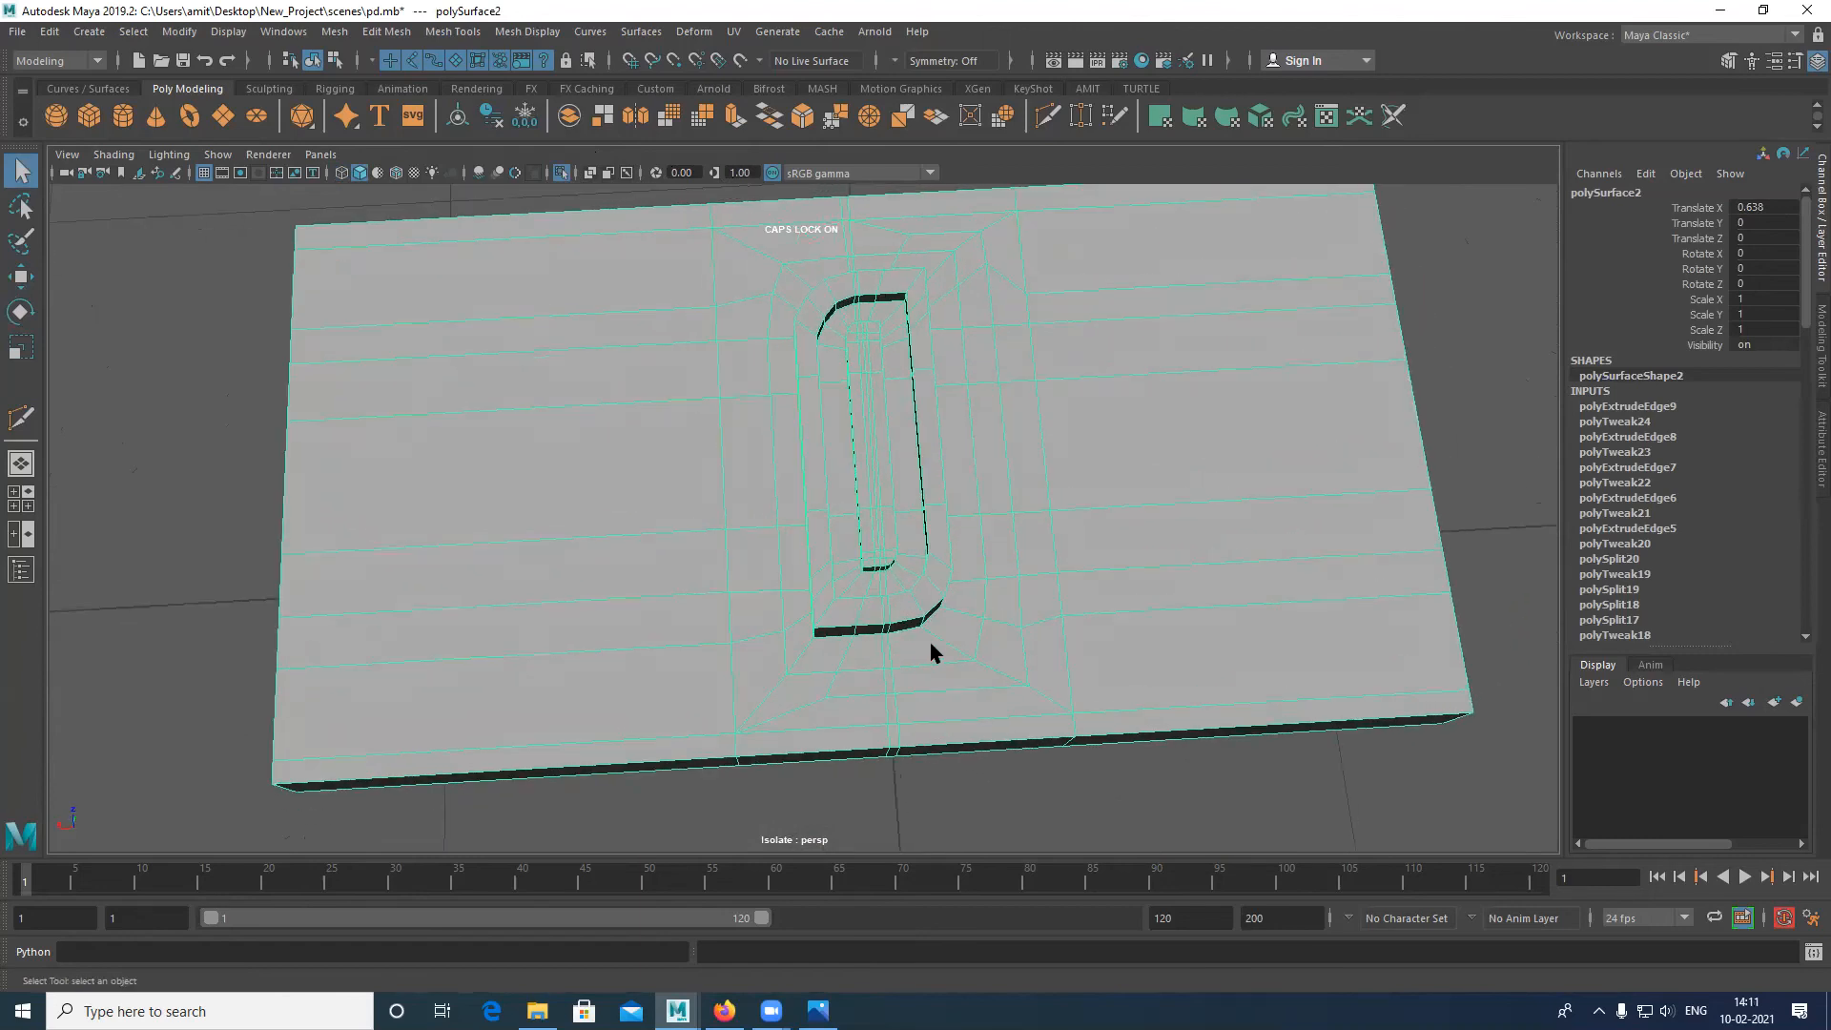
left_click_drag(913, 607, 972, 449, "alt")
Step: Bridge the bottom border edges of the plate's two short ends with 4 divisions to close the underside
right_click(963, 401)
right_click_drag(958, 362, 972, 267)
left_click_drag(972, 267, 858, 153, "alt")
middle_click_drag(851, 239, 854, 249, "alt")
middle_click_drag(1011, 419, 975, 472, "alt")
left_click_drag(975, 472, 906, 512, "alt")
left_click_drag(891, 353, 880, 360, "alt")
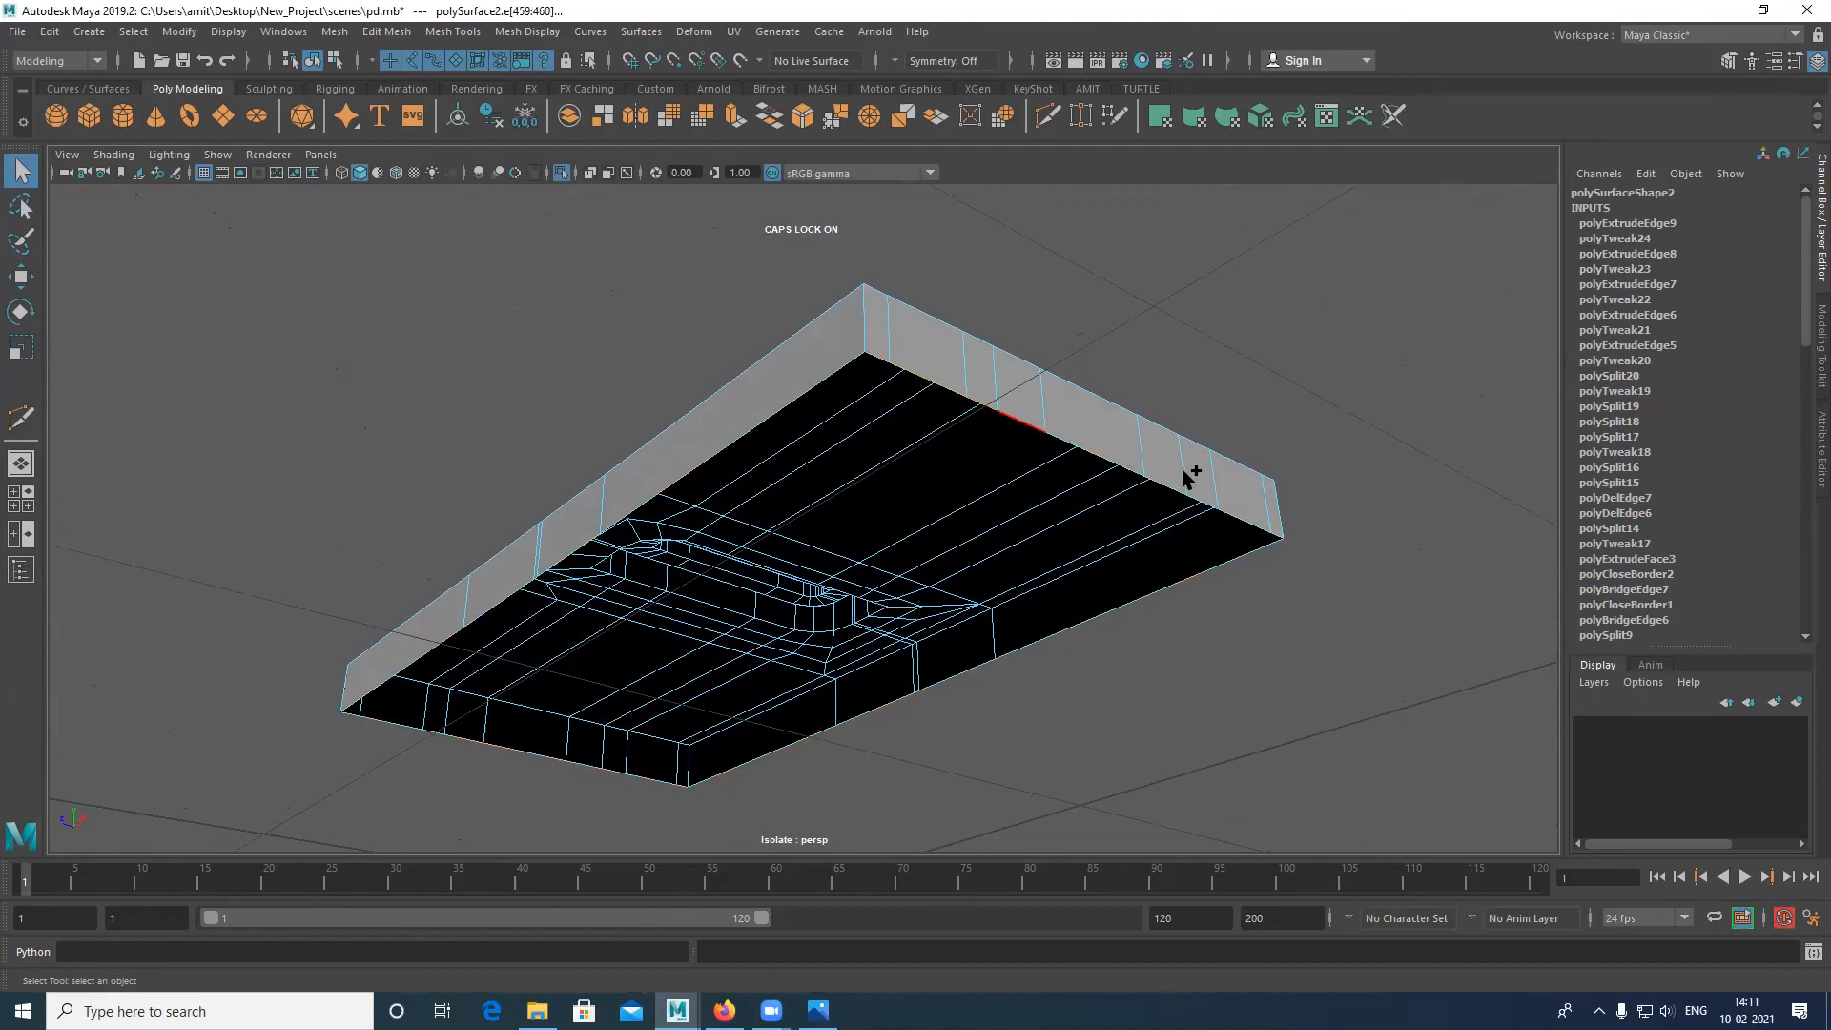
left_click(1078, 446)
left_click_drag(1079, 446, 995, 460, "alt")
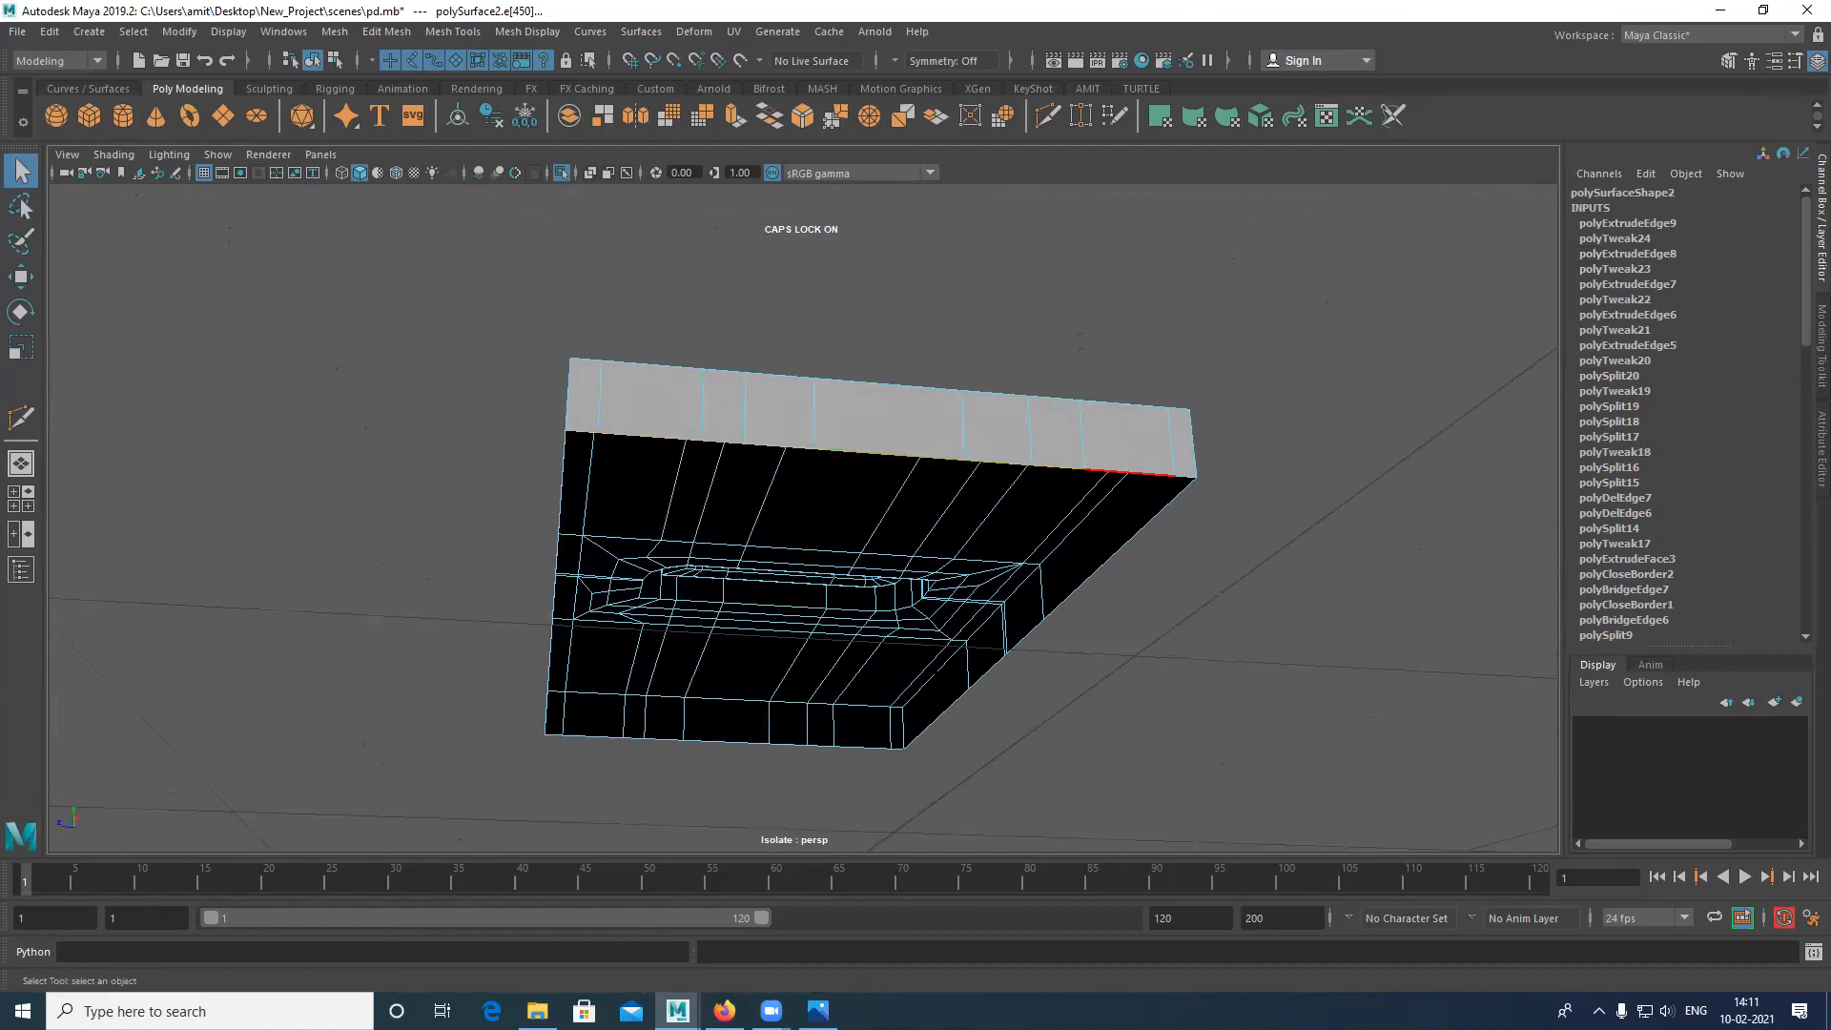
scroll(850, 641, "up", 5)
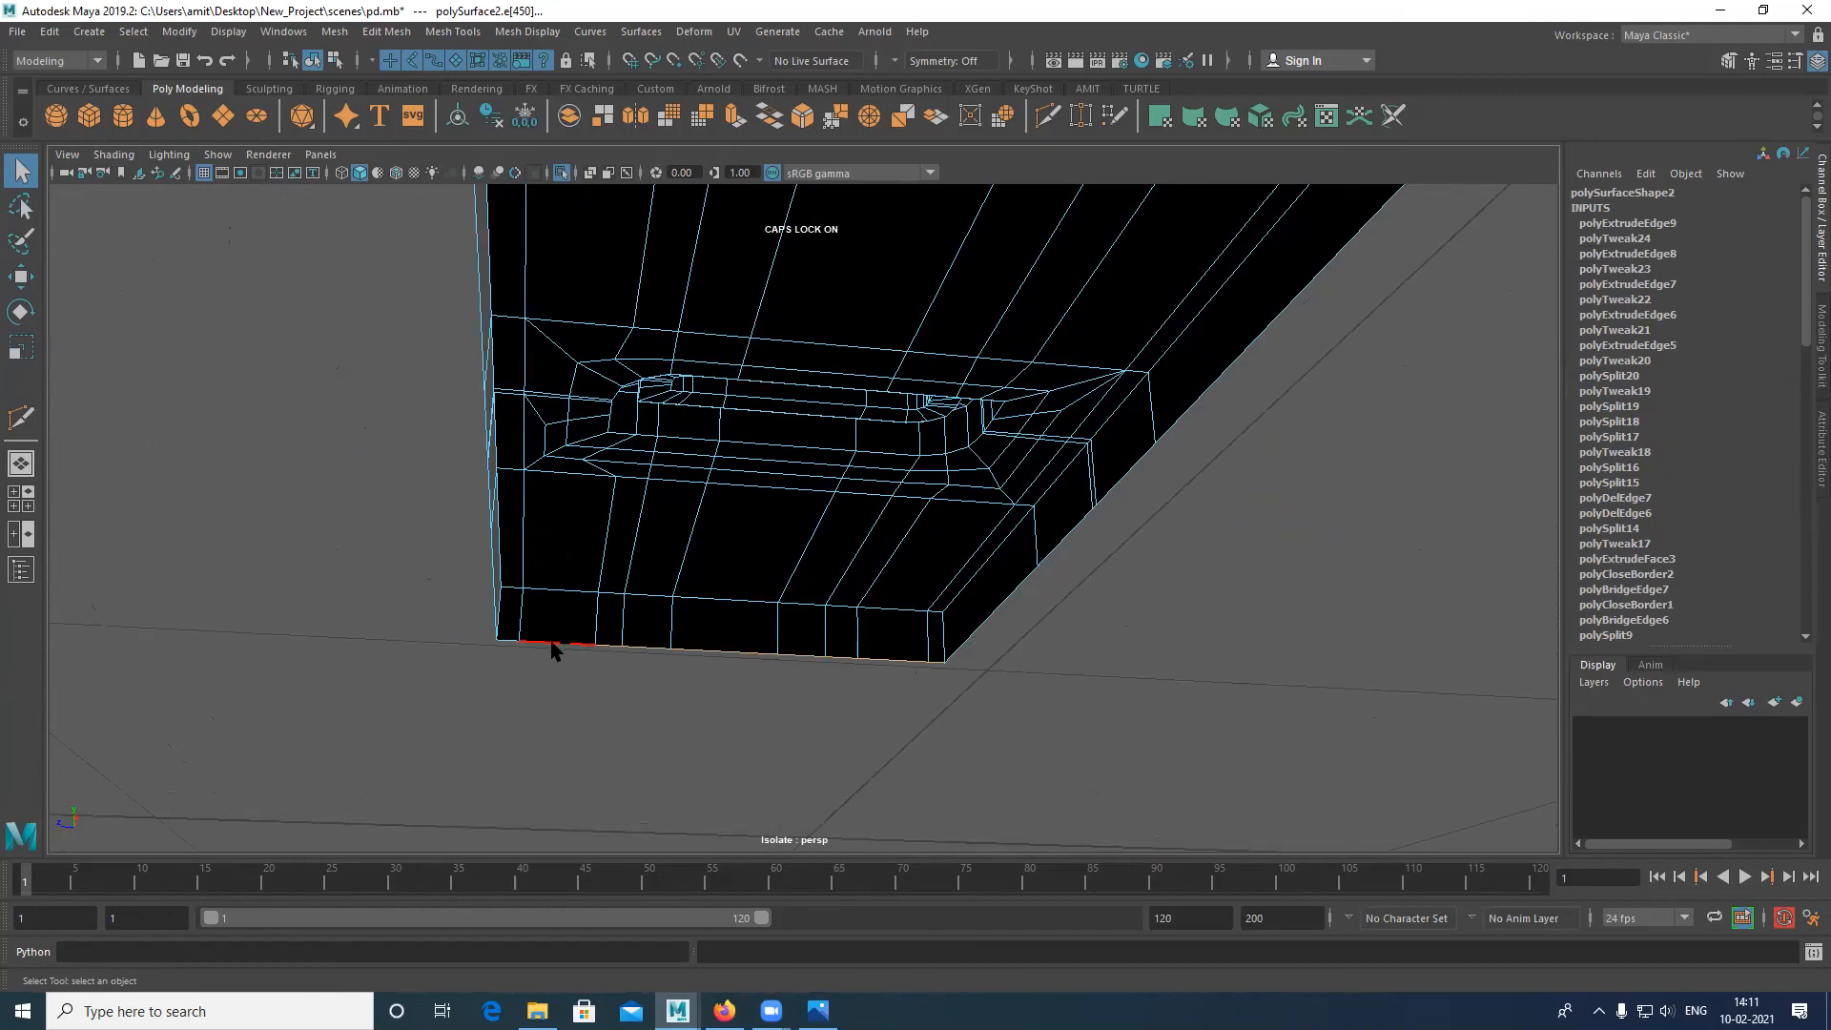
left_click_drag(563, 703, 1362, 495, "alt")
right_click_drag(1373, 490, 1360, 706, "shift")
left_click_drag(1163, 640, 887, 564, "alt")
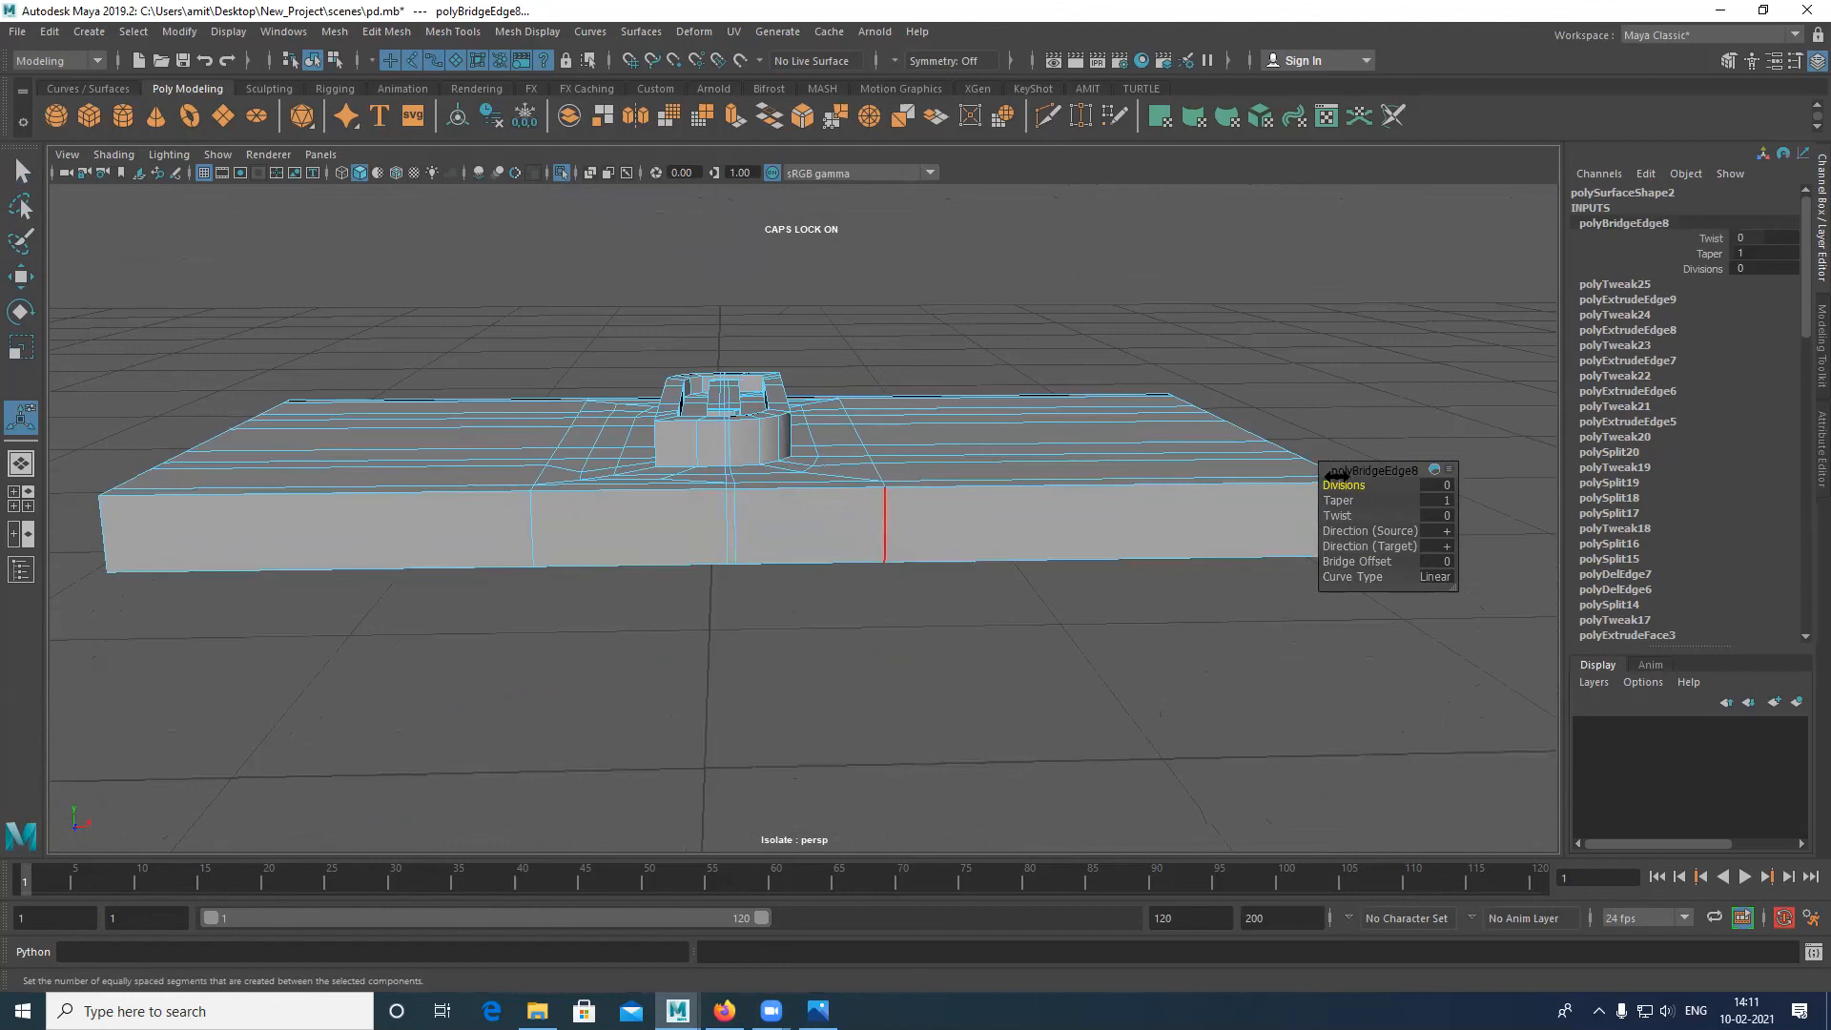
left_click_drag(844, 476, 1140, 412, "alt")
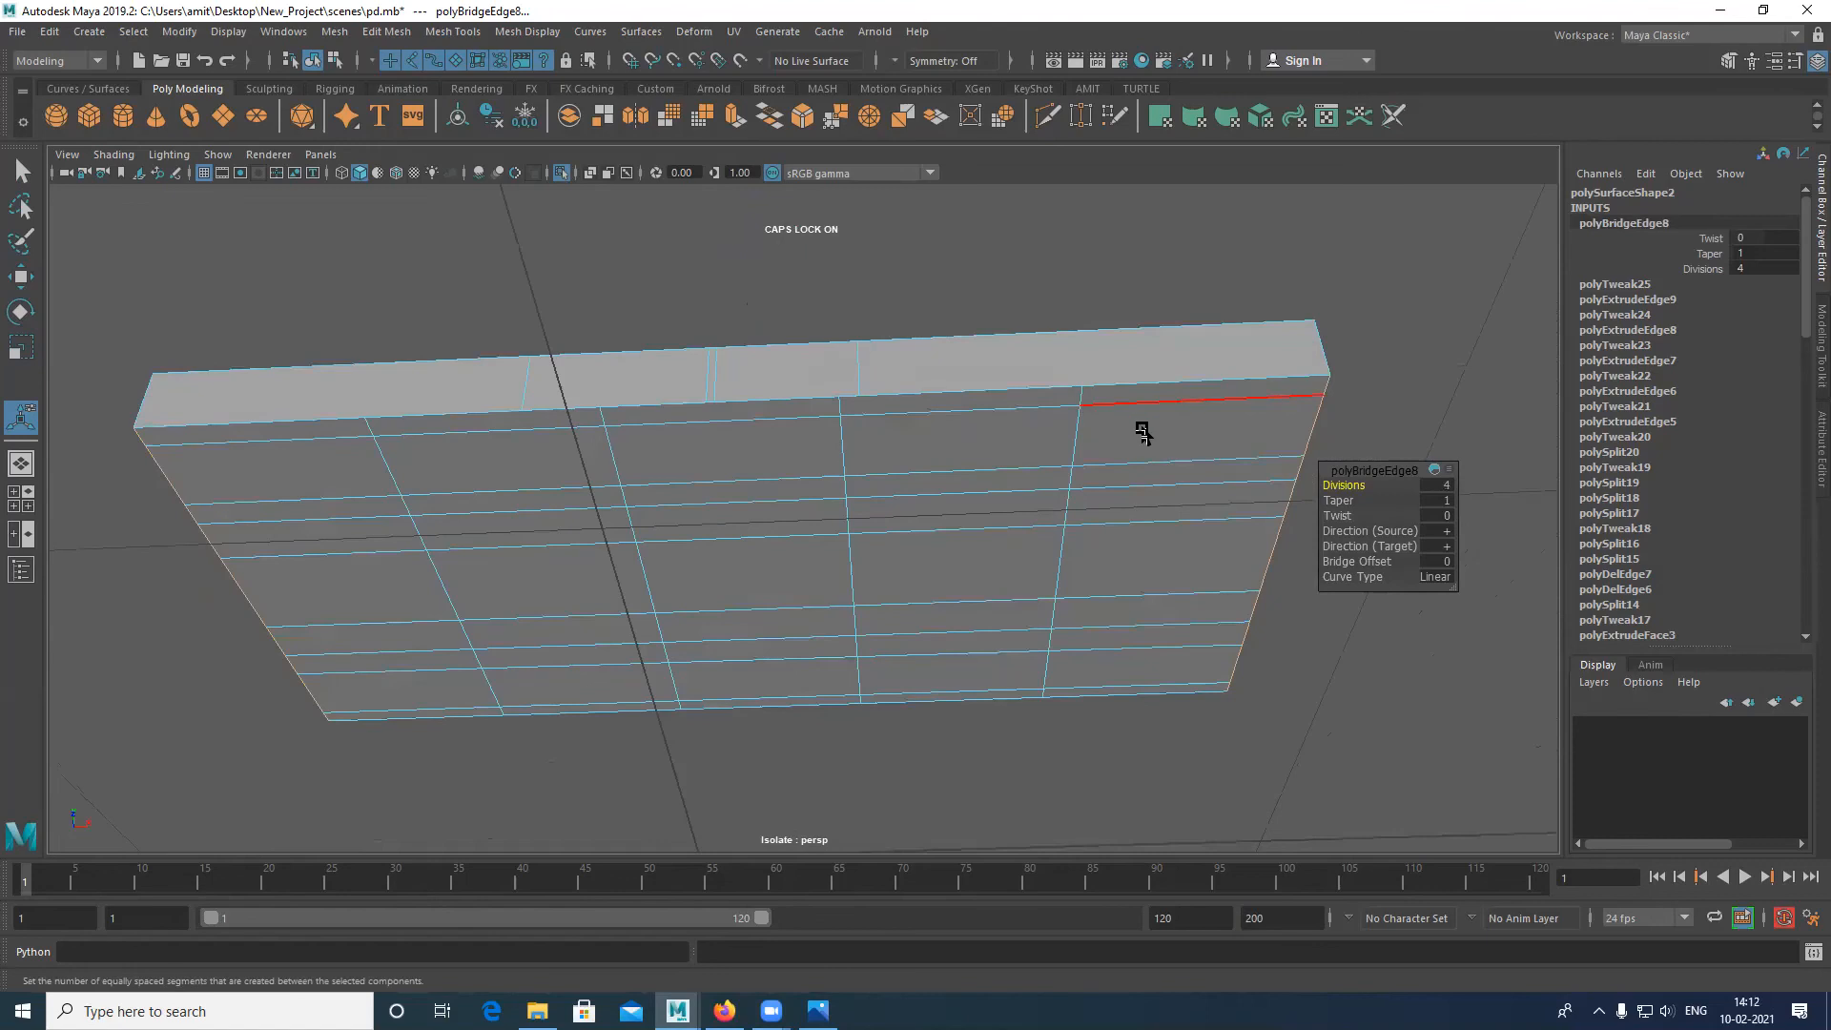
Step: Scale the underside's two middle crosswise edge loops close together along X and shift them in line with the side wall's edge pair
left_click(846, 444)
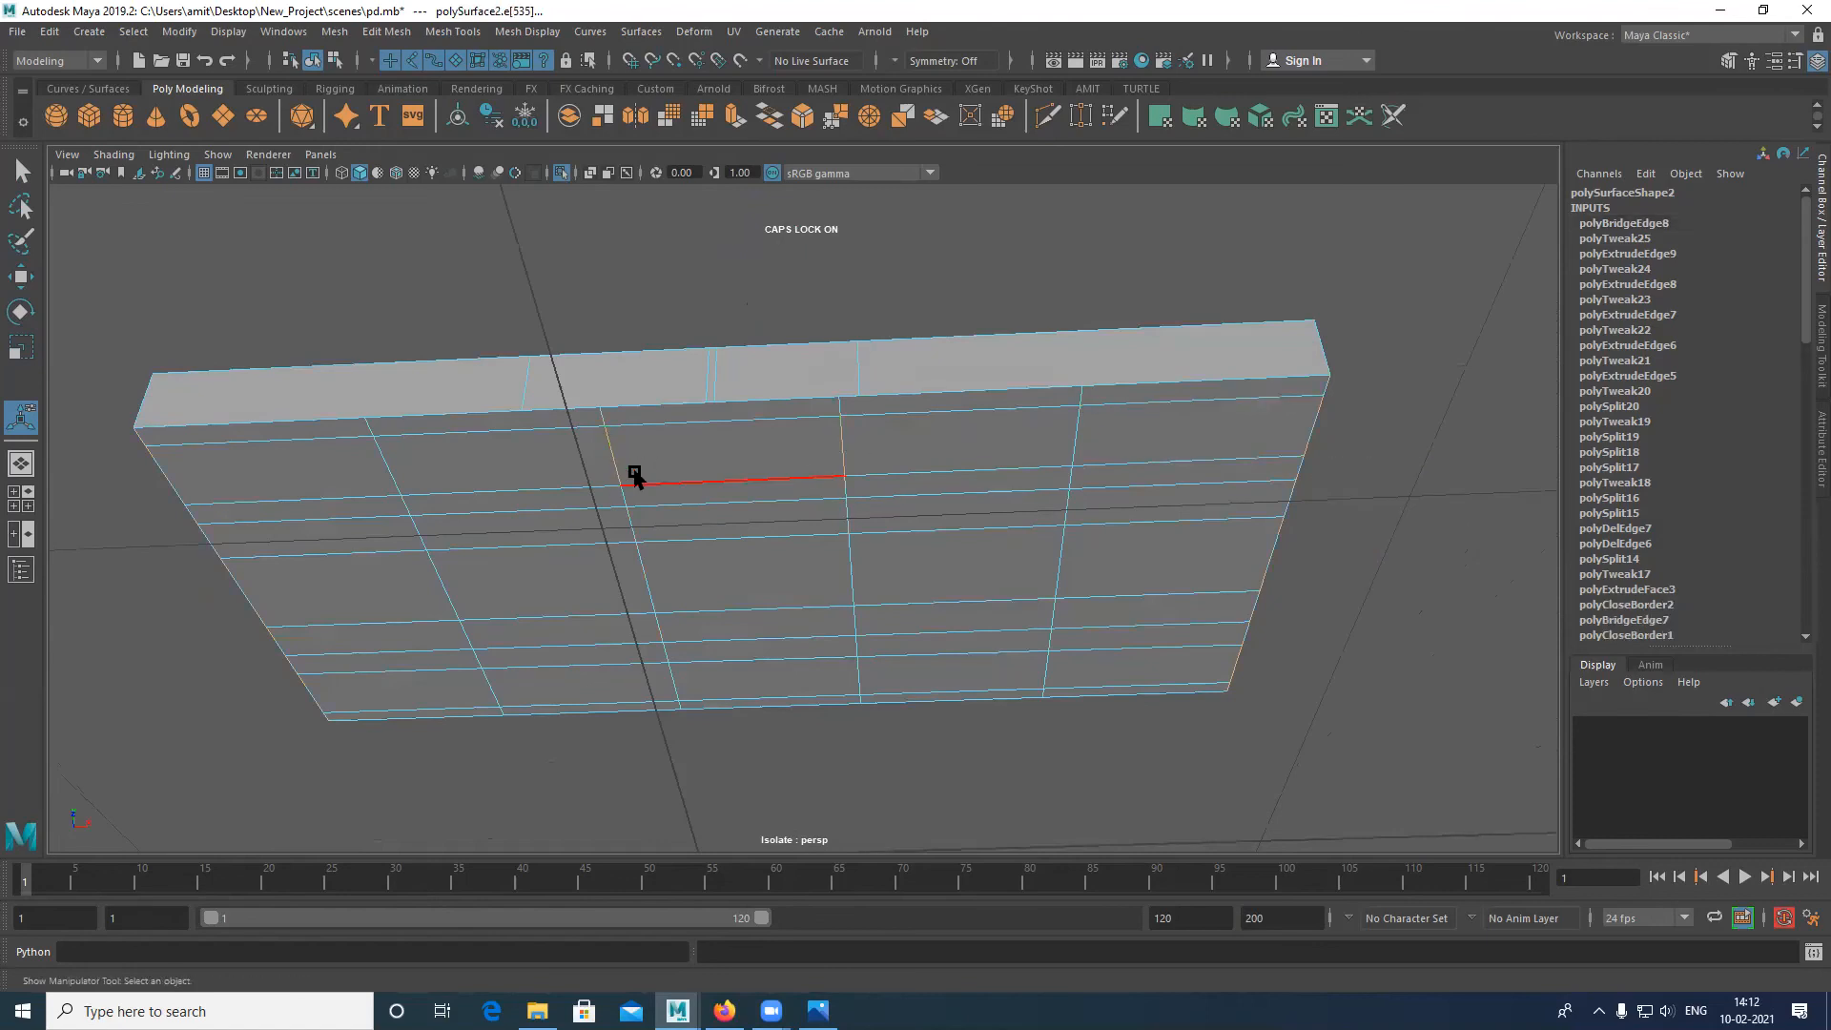
key("r")
left_click_drag(836, 576, 755, 578)
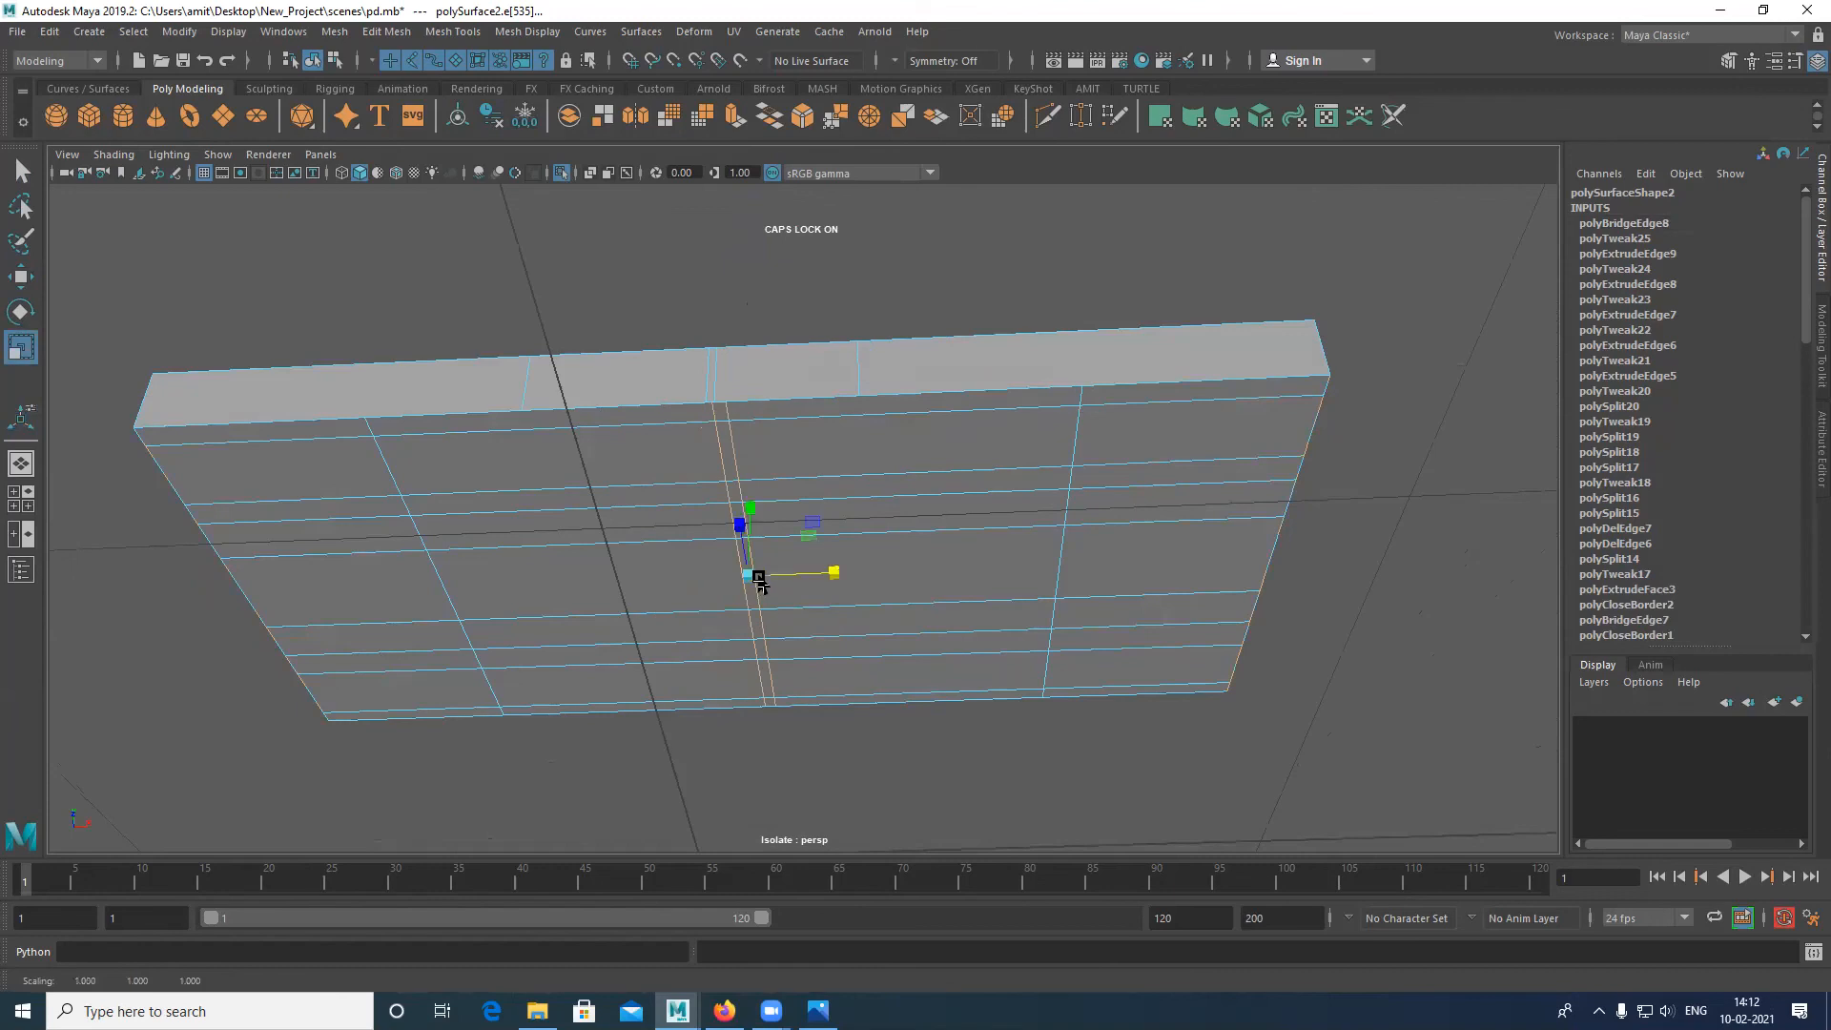
key("w")
key("r")
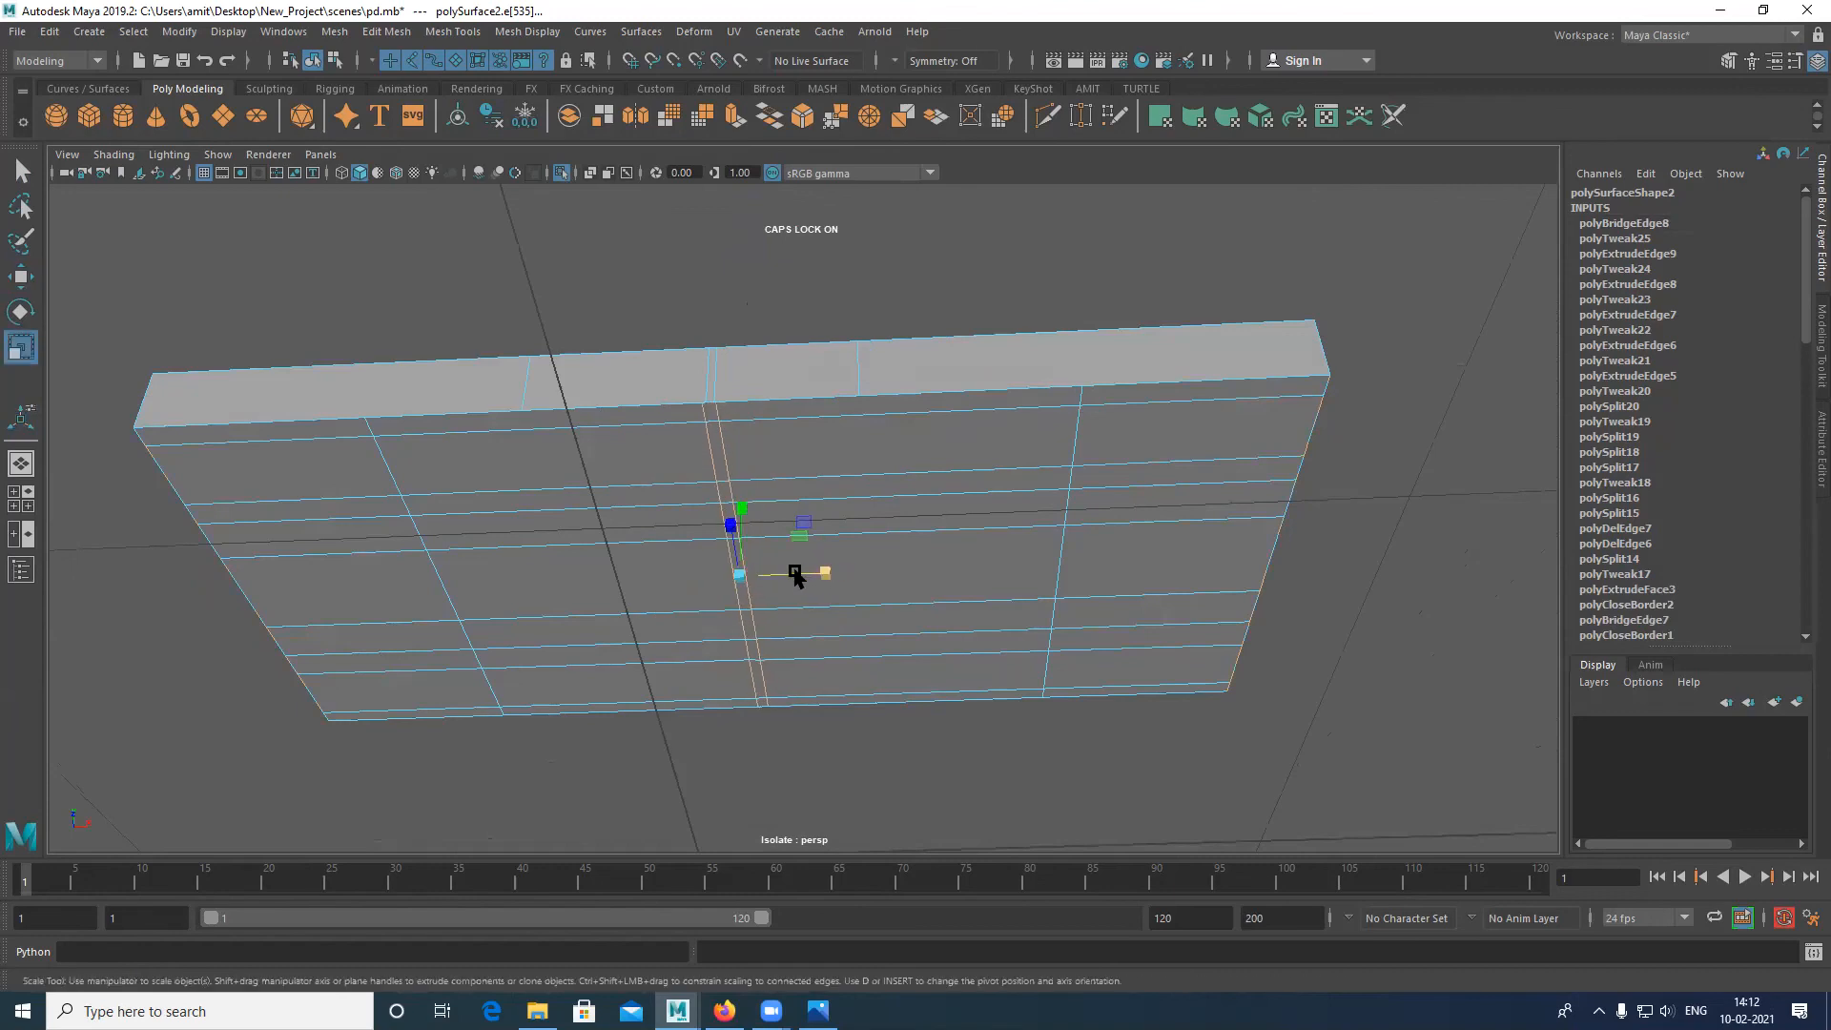
left_click_drag(829, 574, 828, 576)
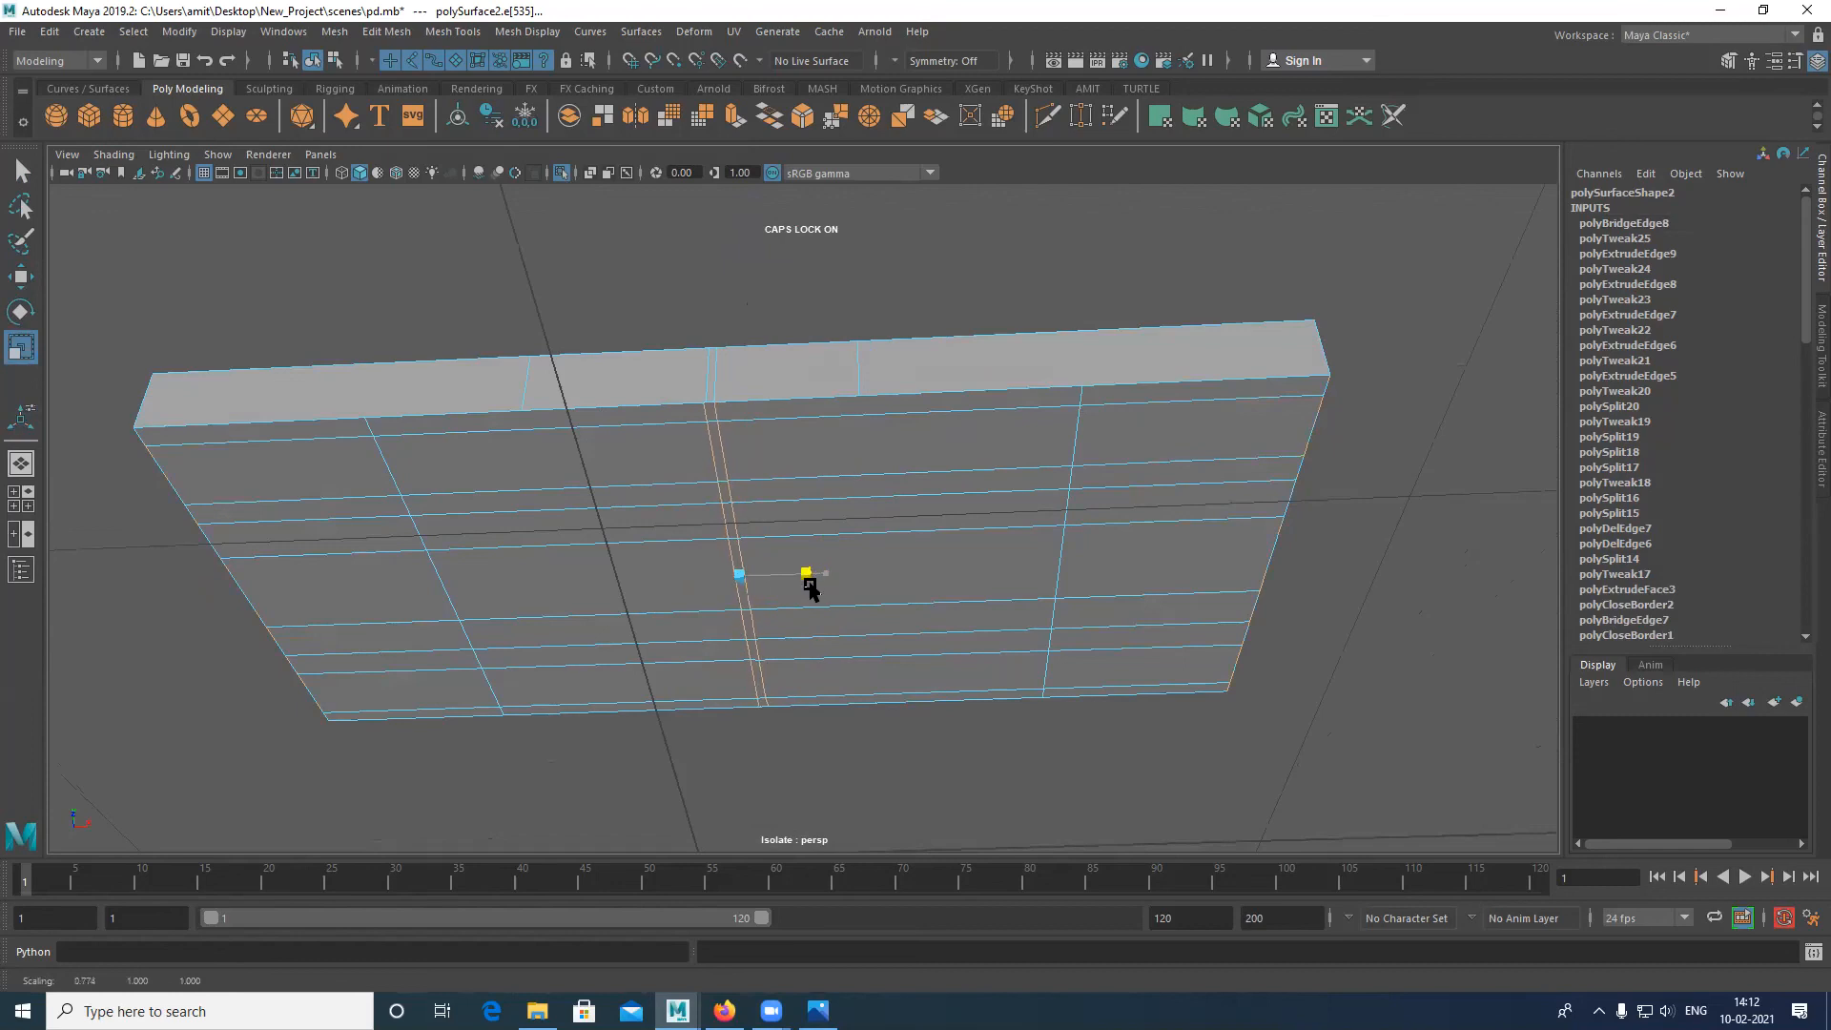
Step: Move the underside's middle edge pair and both outer crosswise loops along X in line with the side wall's vertical edges
key("w")
left_click_drag(820, 574, 824, 574)
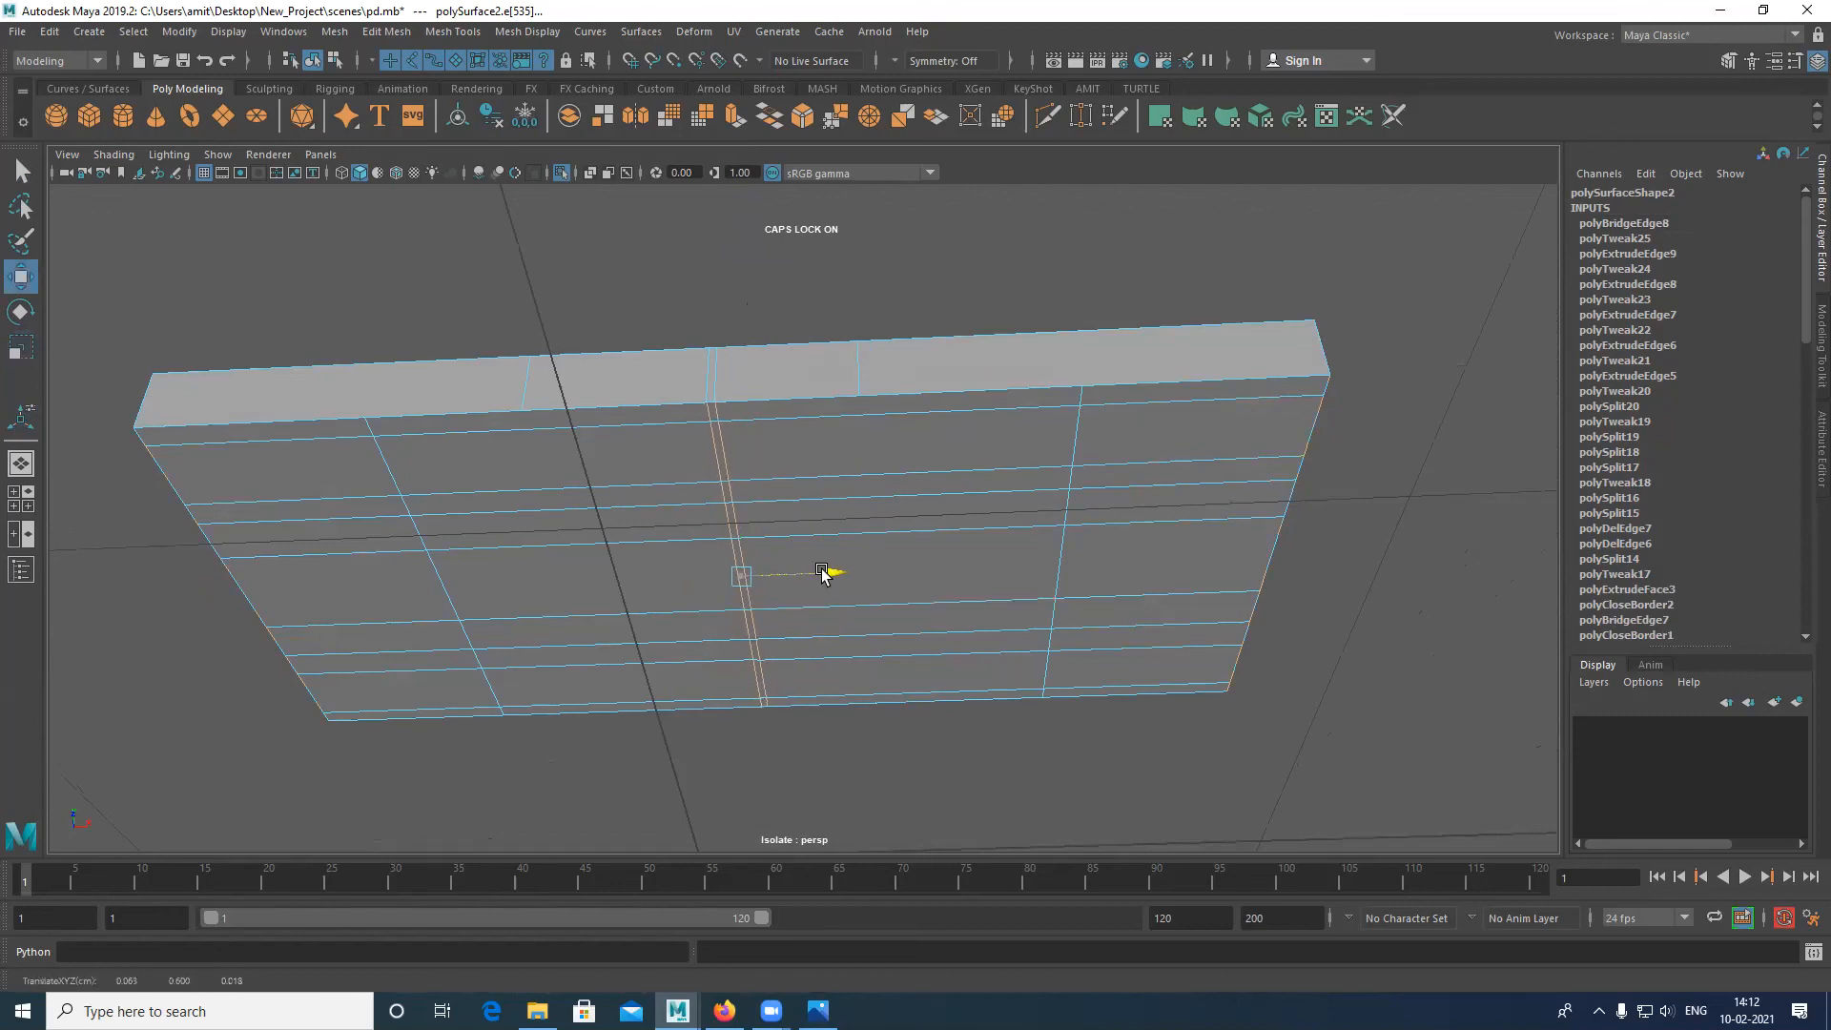
left_click(1085, 422)
left_click_drag(1132, 572, 1025, 572)
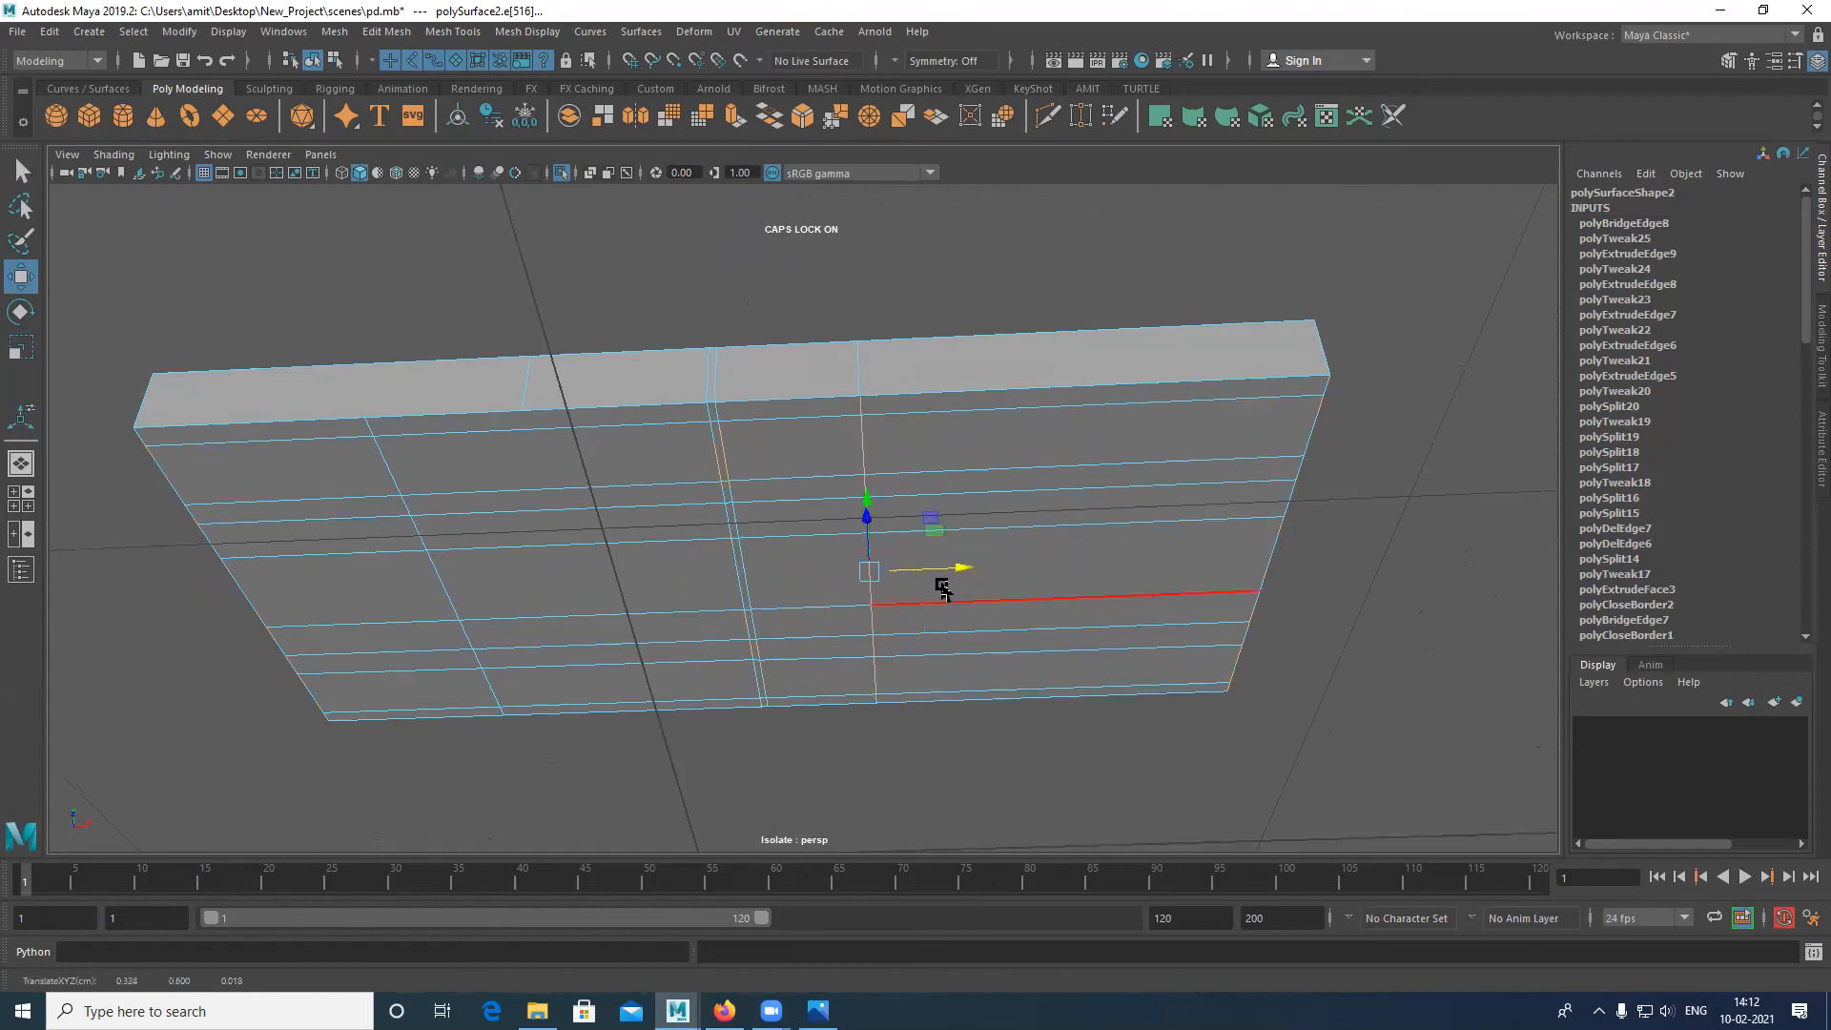
left_click(420, 477)
left_click_drag(531, 591, 621, 592)
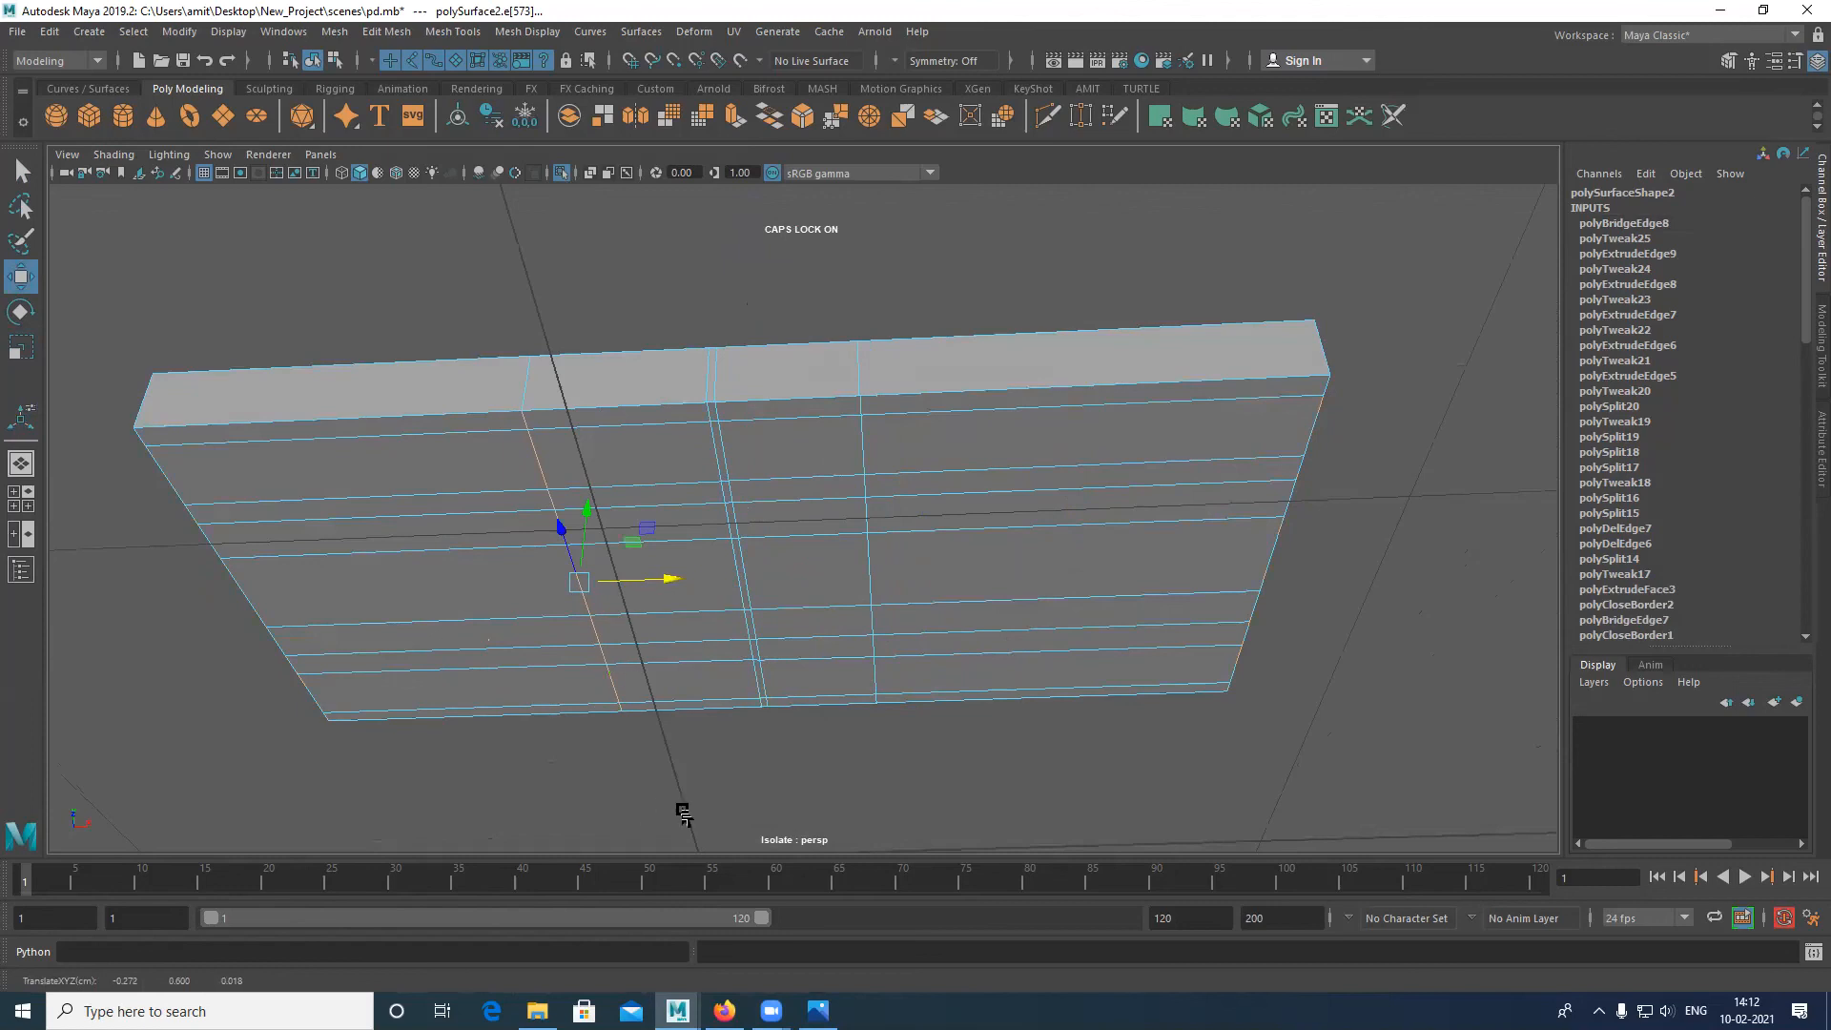
Step: Inspect the closed plate from above and below with a smooth preview, and return the selected object to unsmoothed display
left_click_drag(784, 770, 1112, 457, "alt")
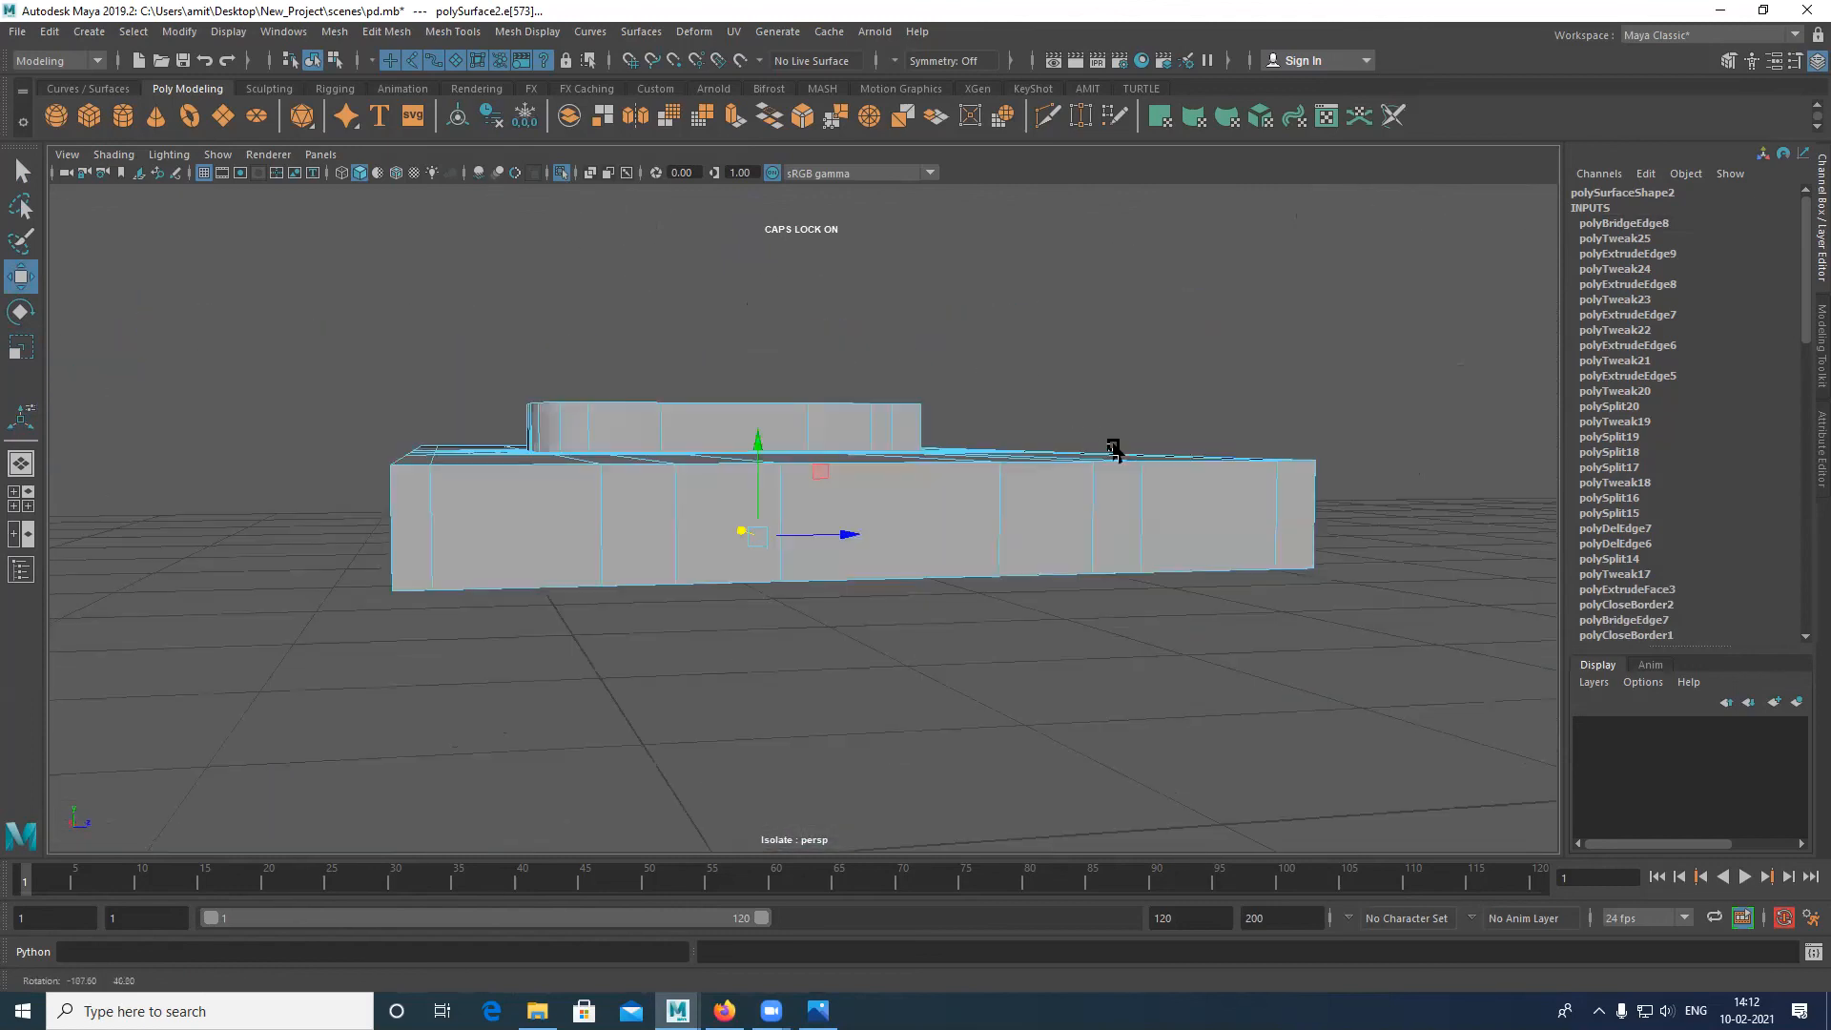
left_click_drag(1118, 620, 795, 527, "alt")
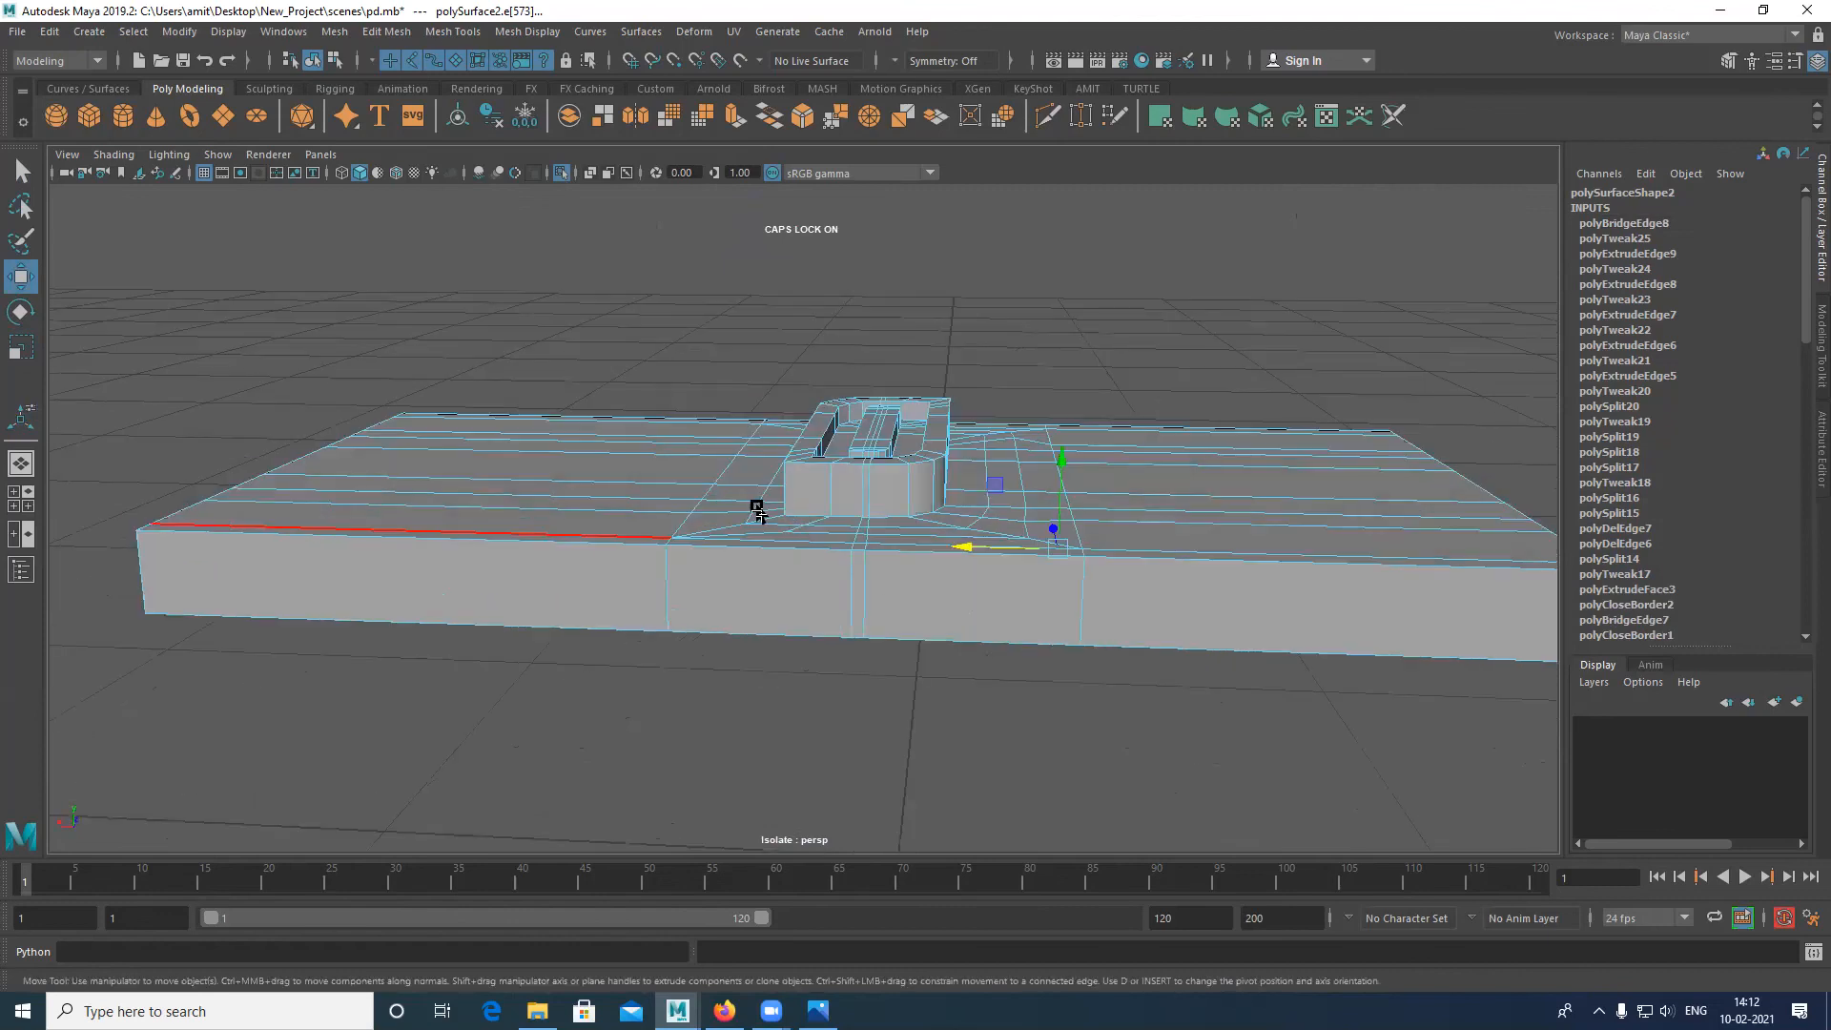
left_click_drag(499, 560, 854, 318, "alt")
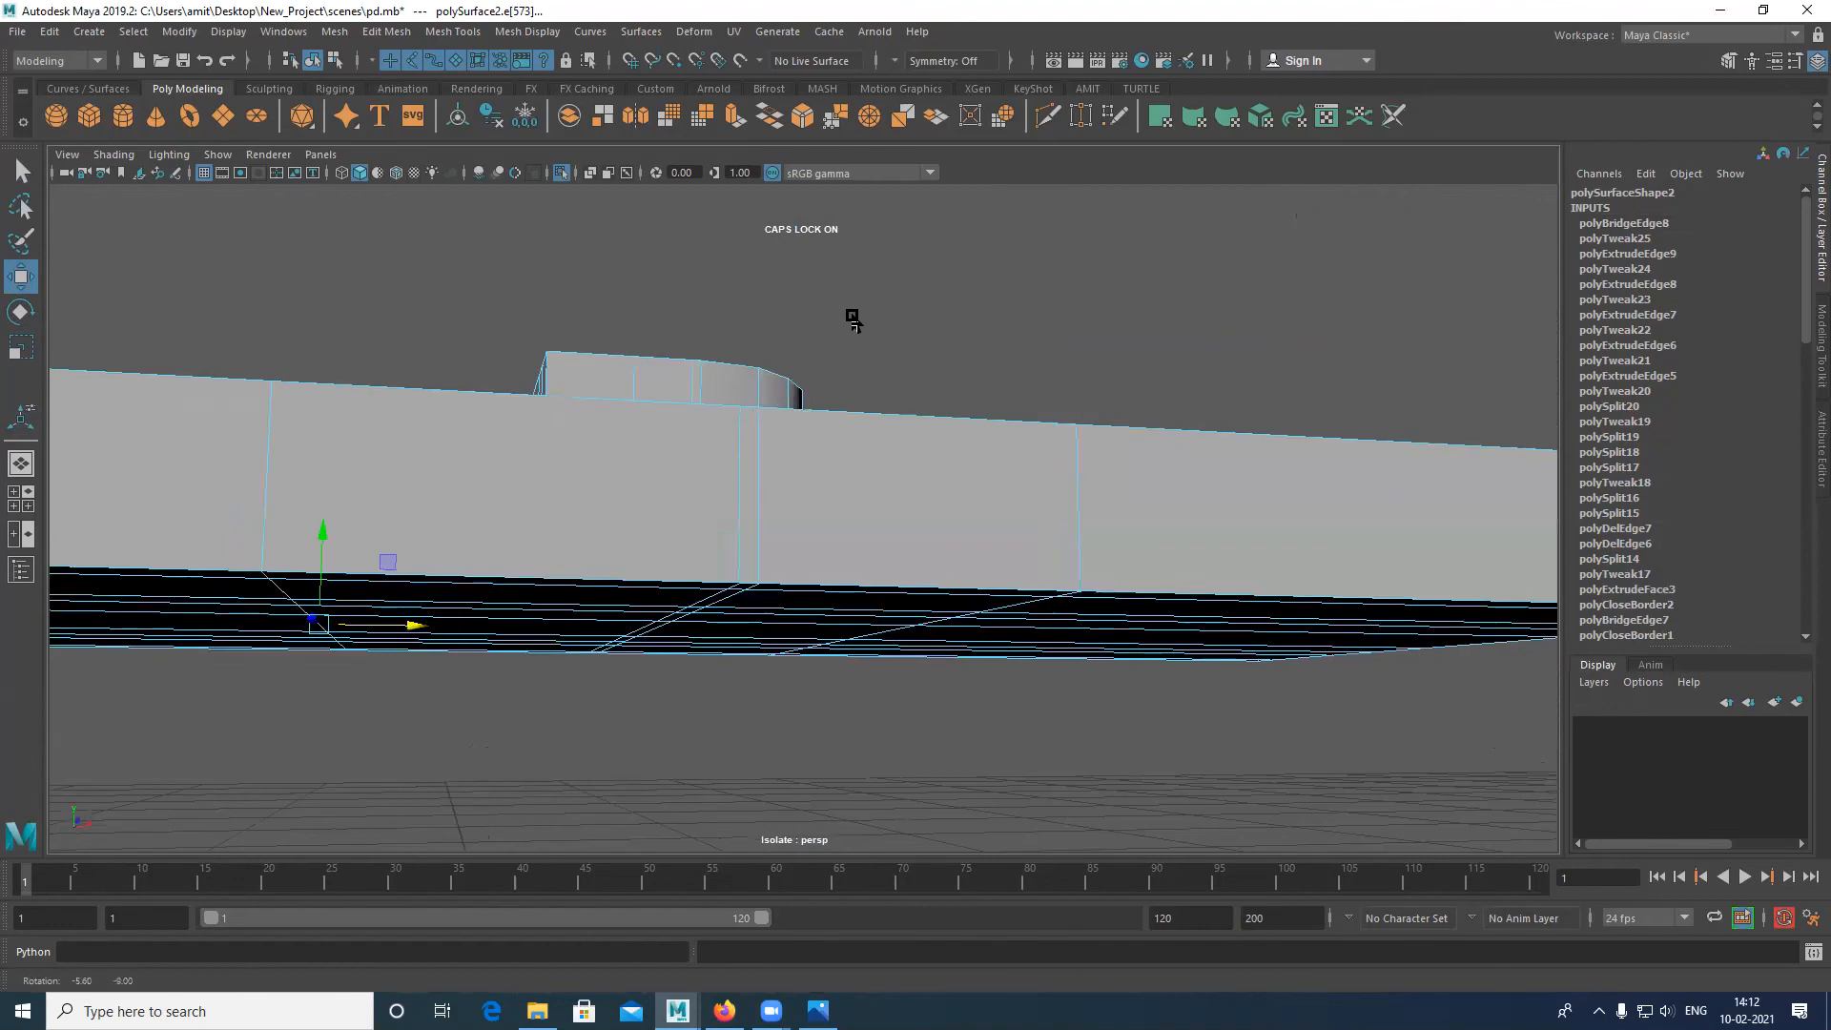
key("3")
right_click_drag(667, 488, 758, 437)
left_click(1135, 670)
left_click_drag(1135, 658, 1152, 534, "alt")
left_click(655, 479)
key("1")
Step: Merge the overlapping vertices where the first outer crosswise loop meets the bottom edge of the long side wall
middle_click_drag(700, 456, 630, 470, "alt")
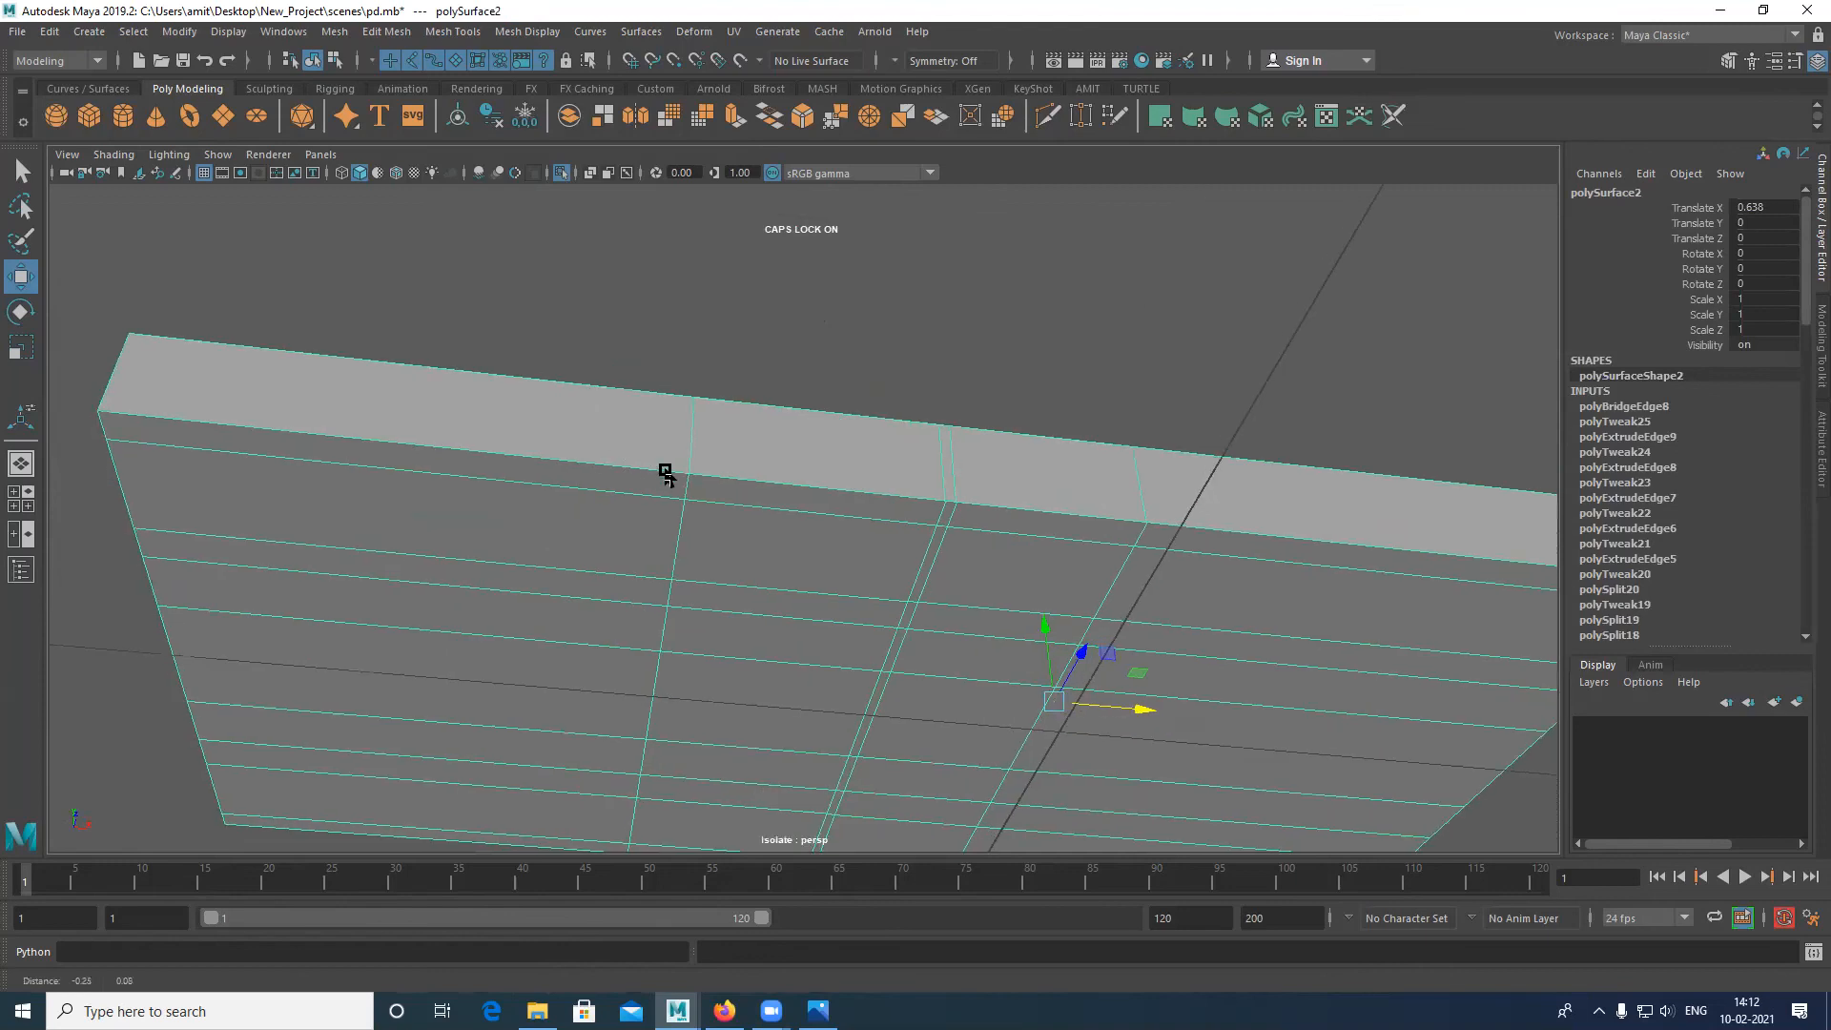
scroll(665, 474, "up", 5)
right_click_drag(686, 425, 593, 426)
left_click_drag(578, 429, 633, 469)
right_click_drag(655, 479, 740, 377, "shift")
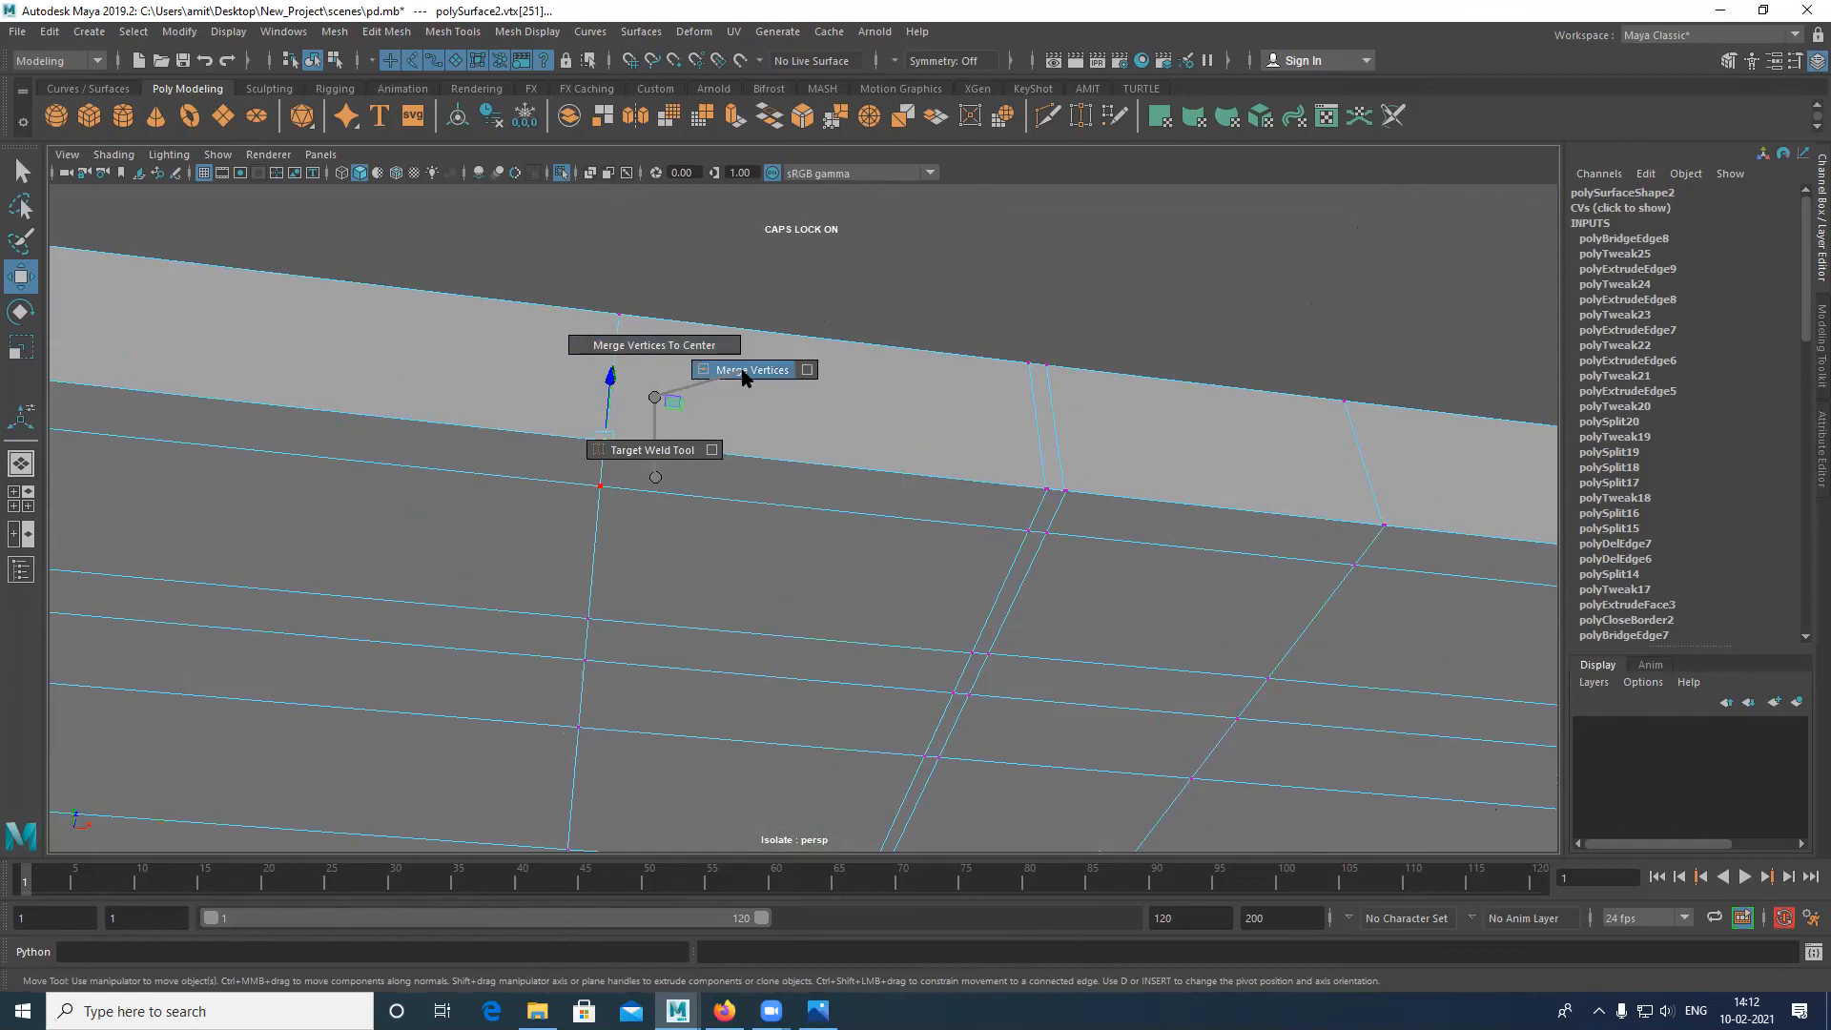
right_click_drag(743, 377, 741, 373, "shift")
Step: Merge the overlapping vertices at the other three crosswise loops along the same bottom edge of the side wall
middle_click_drag(932, 505, 712, 506, "alt")
left_click_drag(711, 506, 703, 543, "alt")
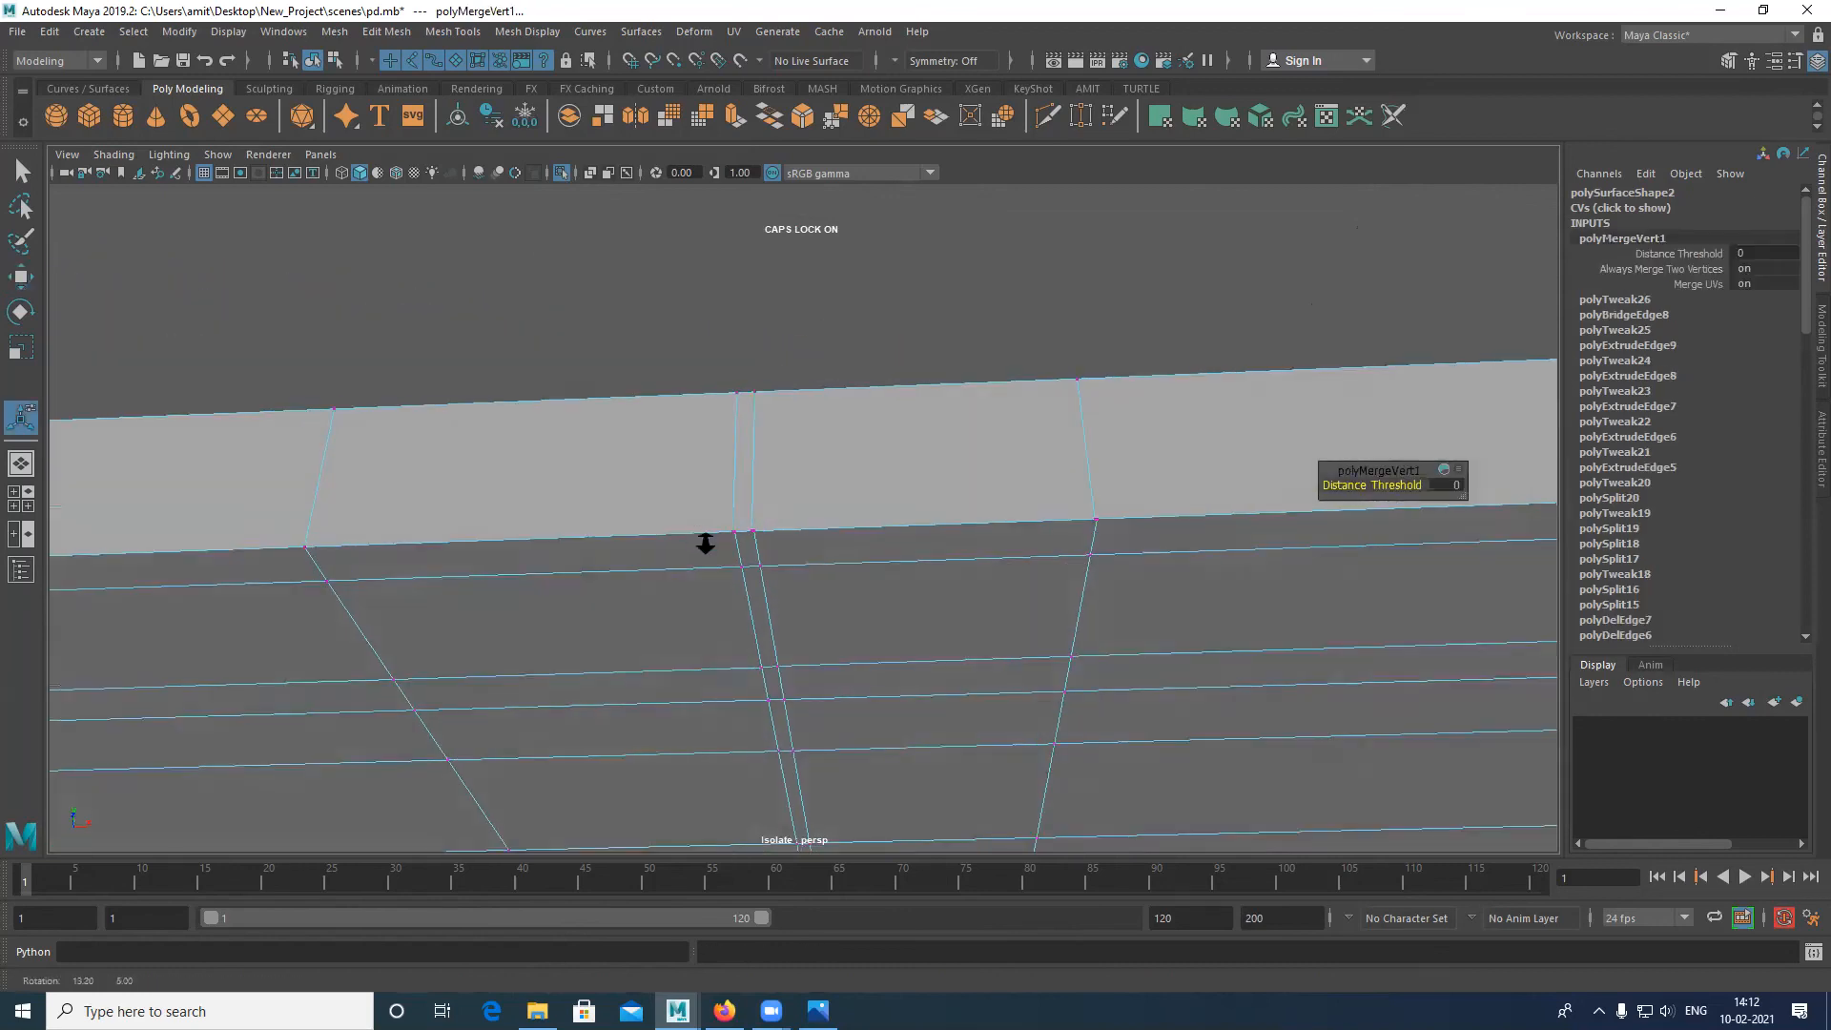
scroll(686, 568, "up", 5)
scroll(558, 591, "up", 4)
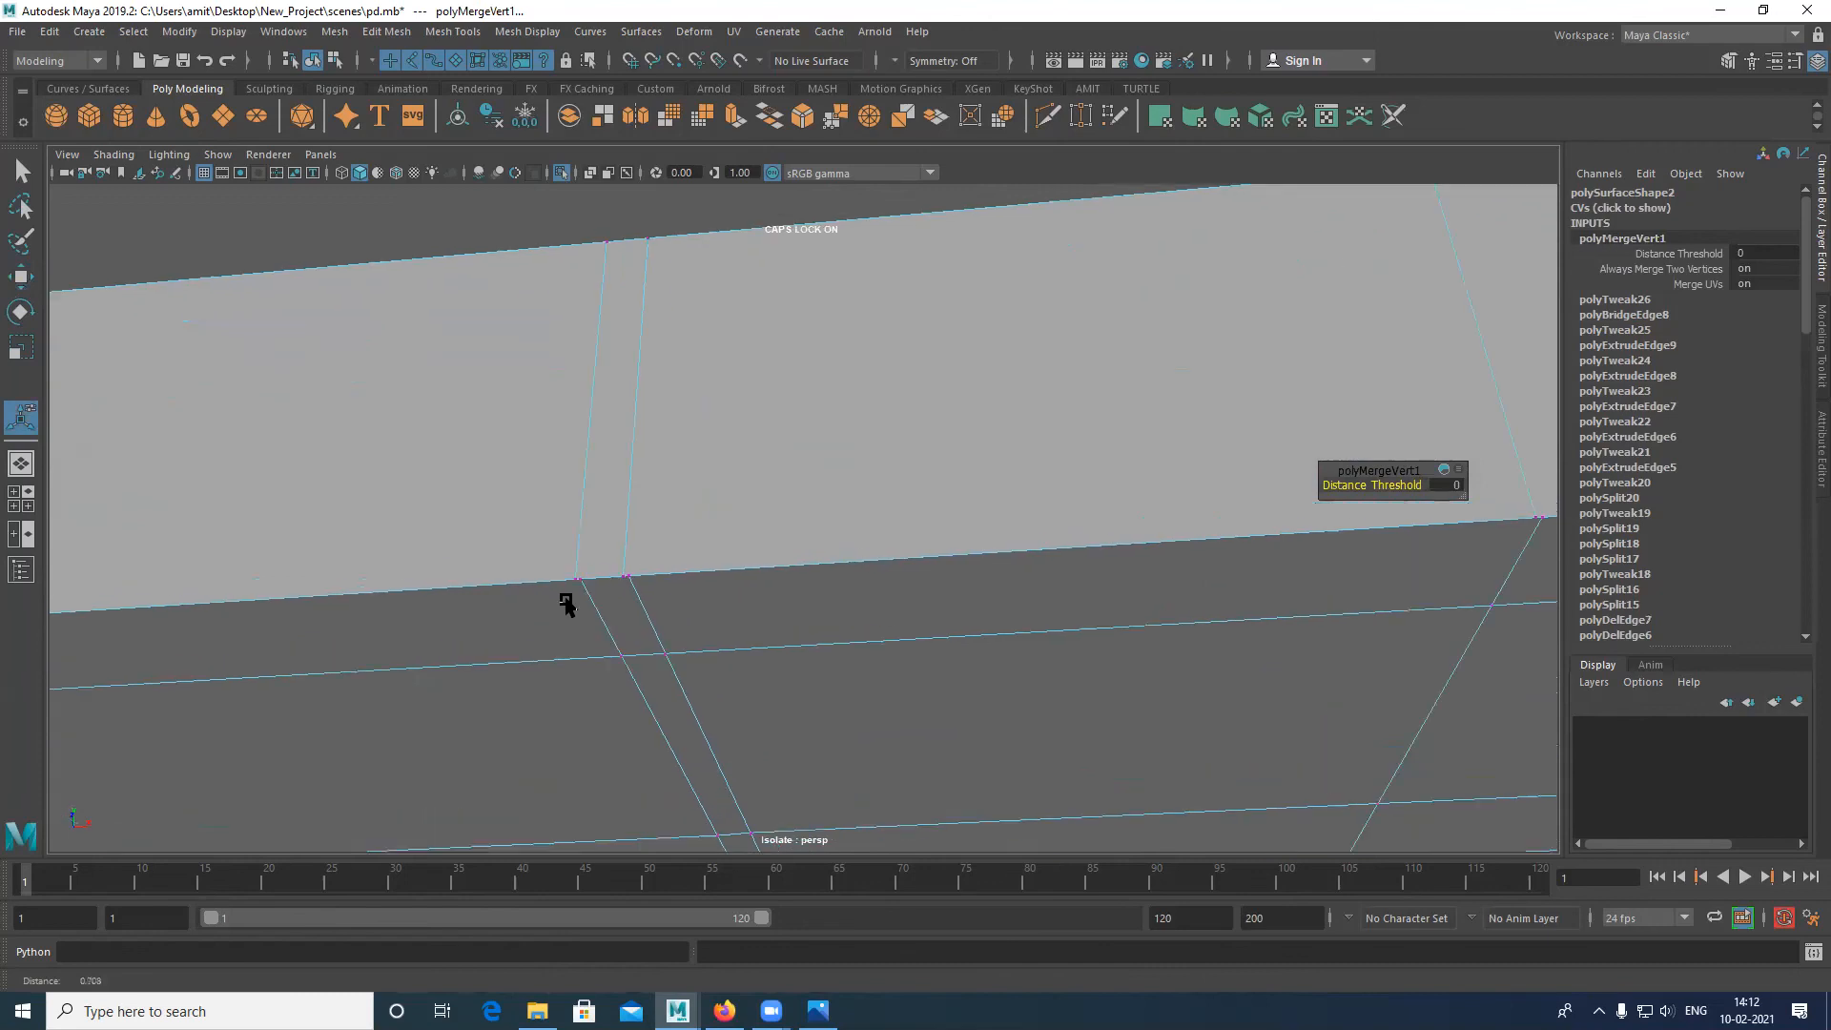
left_click(649, 656)
key("g")
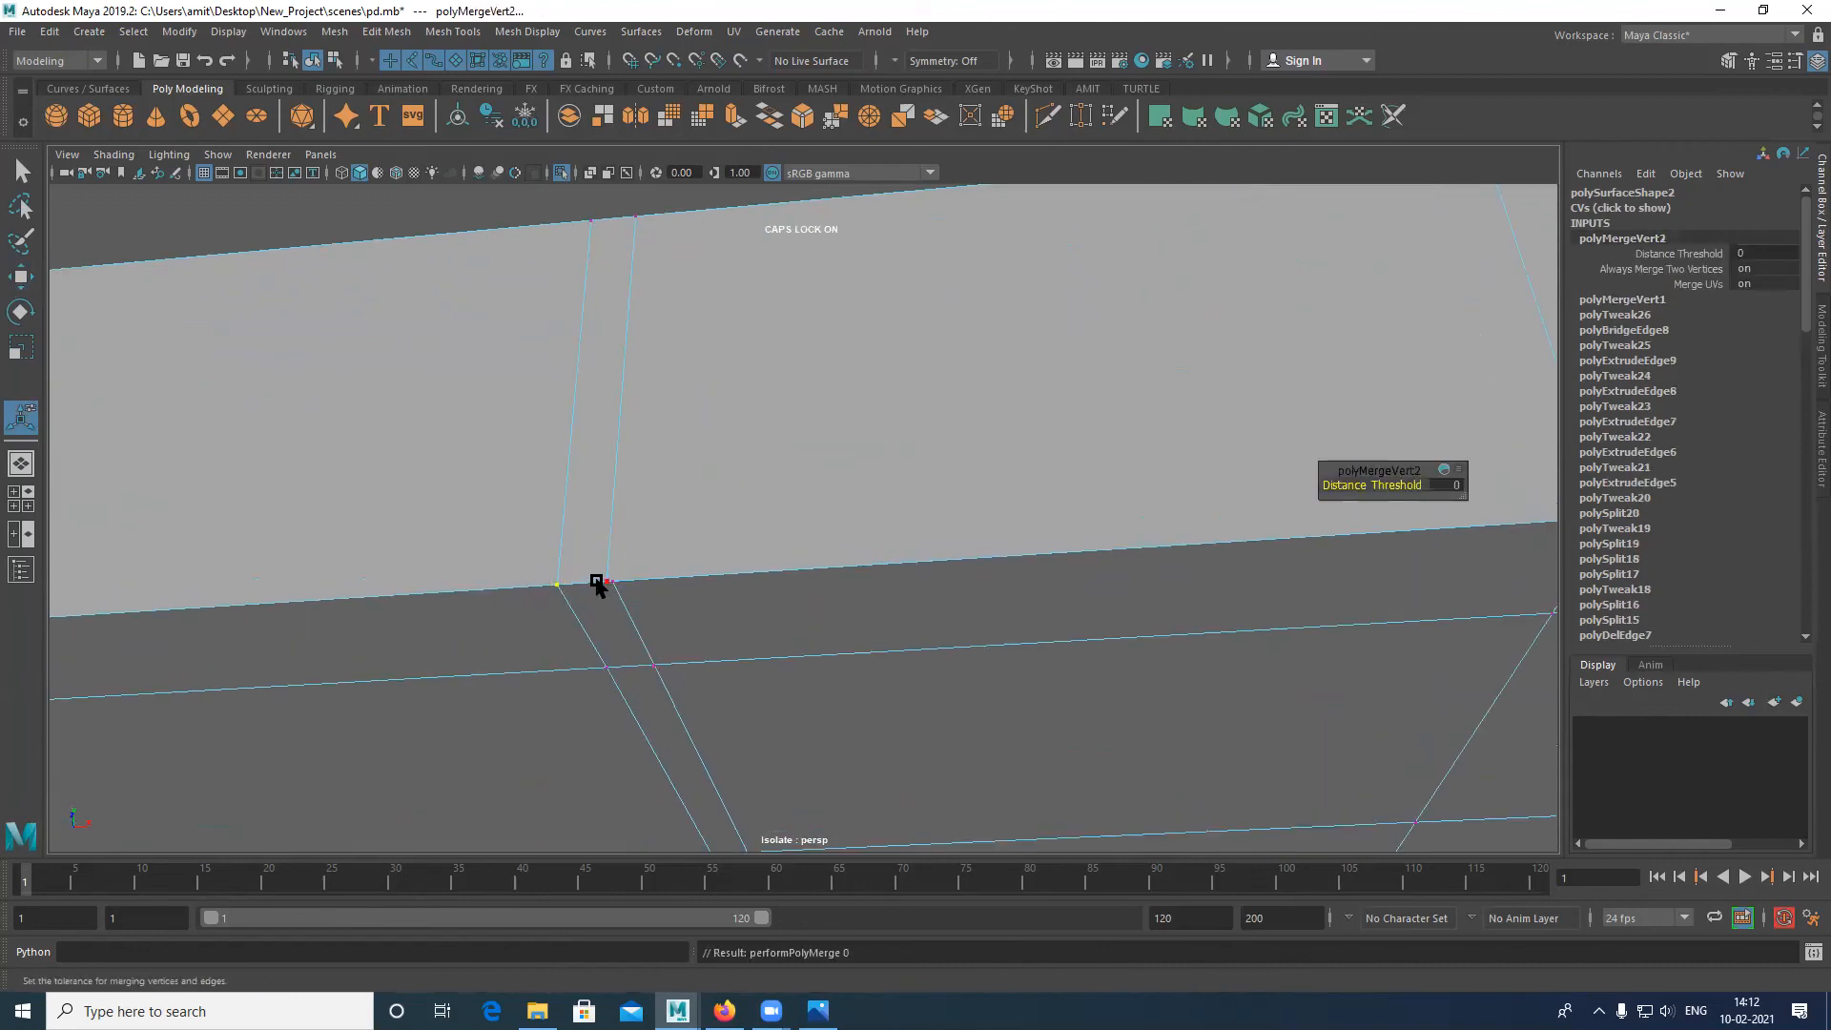
left_click_drag(595, 569, 673, 625)
key("g")
middle_click_drag(1029, 589, 647, 591, "alt")
left_click_drag(652, 561, 689, 582)
key("g")
scroll(735, 643, "down", 3)
Step: Merge the overlapping vertices where an outer crosswise loop meets the bottom edge of the plate's opposite long side
middle_click_drag(777, 706, 706, 535, "alt")
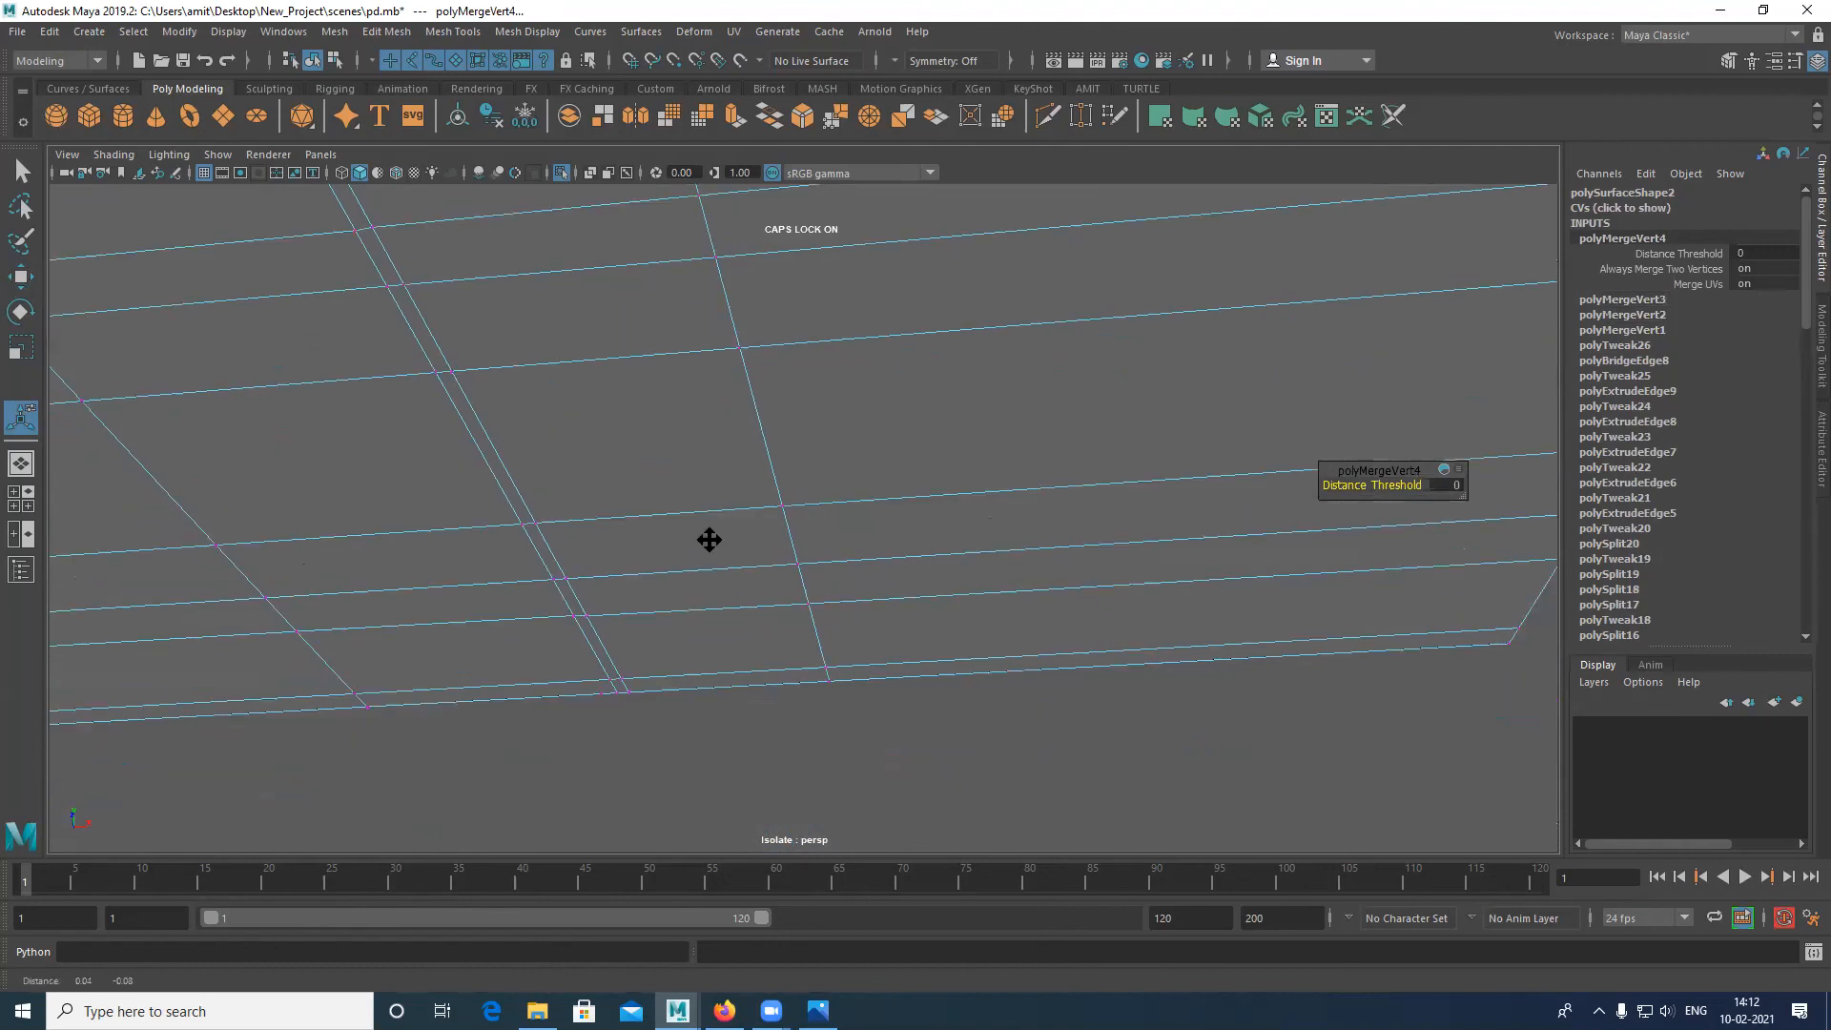
left_click_drag(706, 535, 663, 474, "alt")
left_click_drag(575, 411, 1116, 396, "alt")
middle_click_drag(1165, 383, 923, 410, "alt")
left_click_drag(924, 410, 879, 511, "alt")
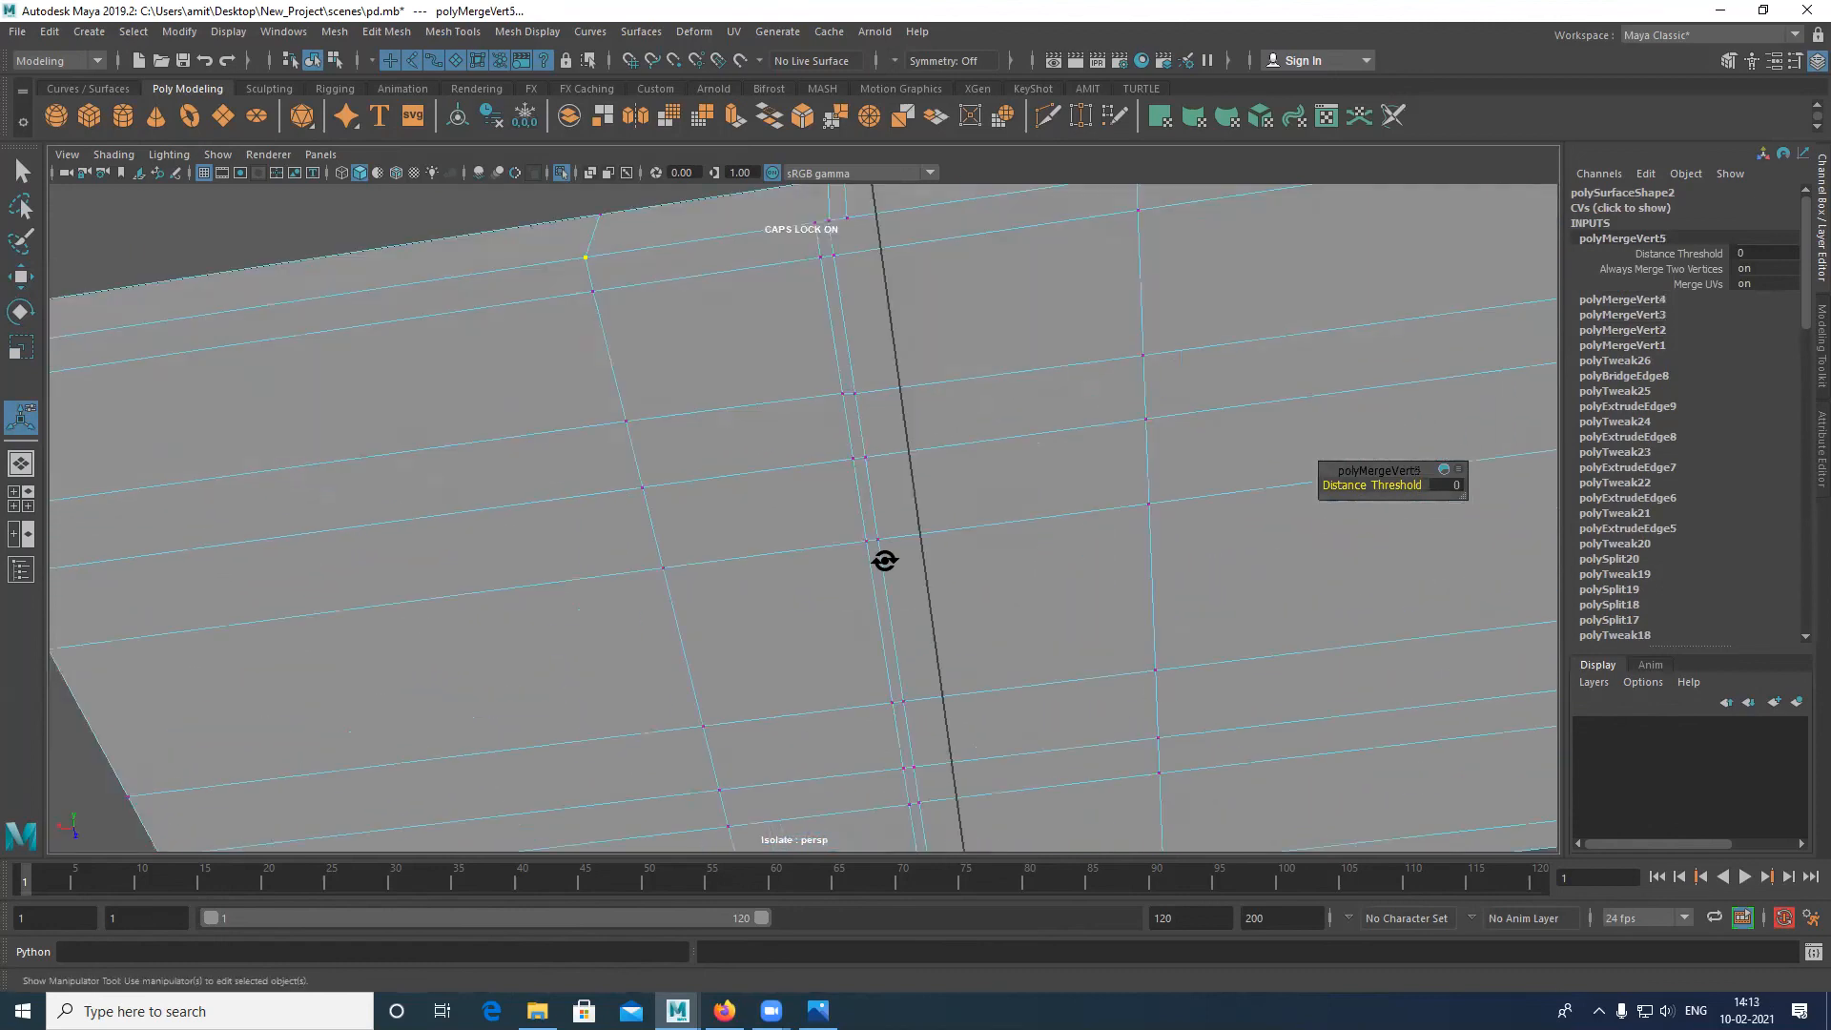
Step: Select the middle crosswise edge loop in edge mode and trace its path around the plate and through the slider button
left_click_drag(885, 561, 904, 682, "alt")
middle_click_drag(921, 542, 911, 640, "alt")
left_click_drag(911, 641, 913, 837, "alt")
right_click_drag(913, 837, 878, 477, "alt")
left_click_drag(878, 477, 878, 429, "alt")
middle_click_drag(878, 763, 878, 429, "alt")
key("F10")
left_click_drag(878, 429, 865, 620, "alt")
middle_click_drag(858, 563, 838, 675, "alt")
left_click_drag(849, 521, 847, 565, "alt")
middle_click_drag(858, 406, 858, 429, "alt")
left_click_drag(859, 429, 861, 317, "alt")
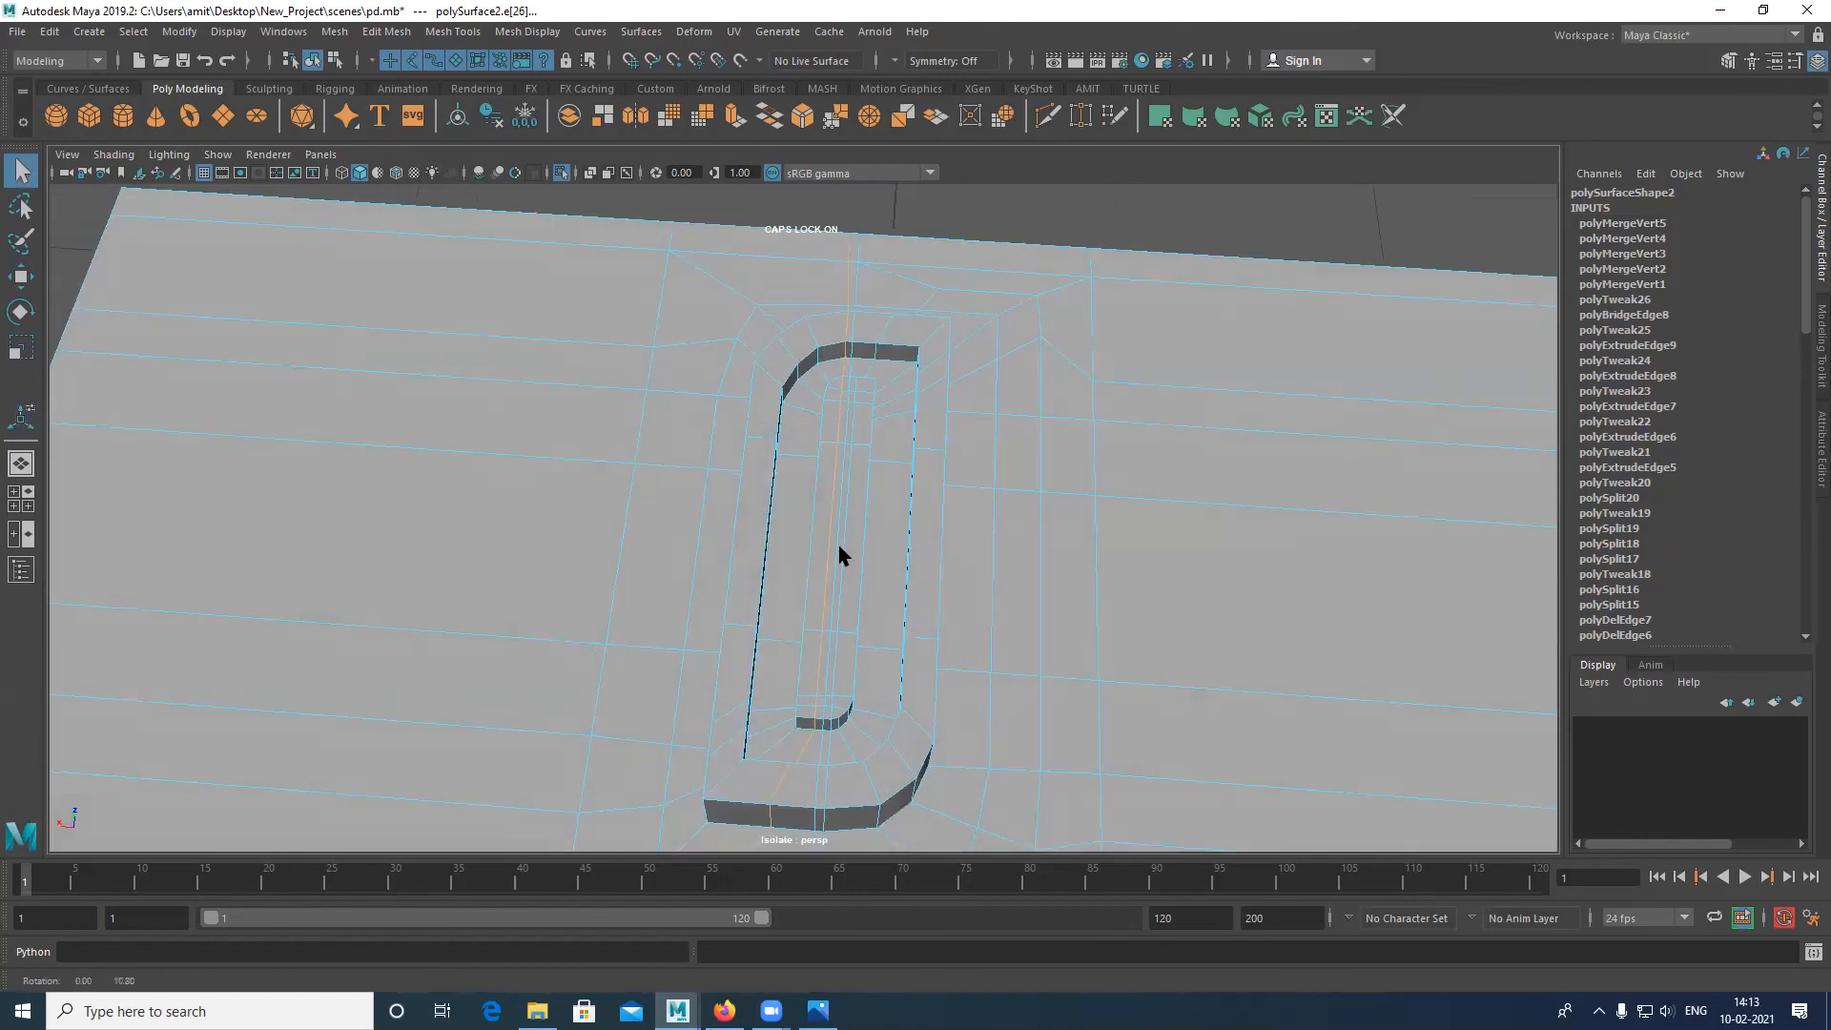
Step: Examine the edge flow around the slider button's slot and the selected middle loops from above and close up
left_click_drag(851, 397, 1233, 576, "alt")
right_click_drag(992, 583, 813, 507, "alt")
left_click_drag(814, 506, 816, 410, "alt")
left_click_drag(796, 512, 762, 412, "alt")
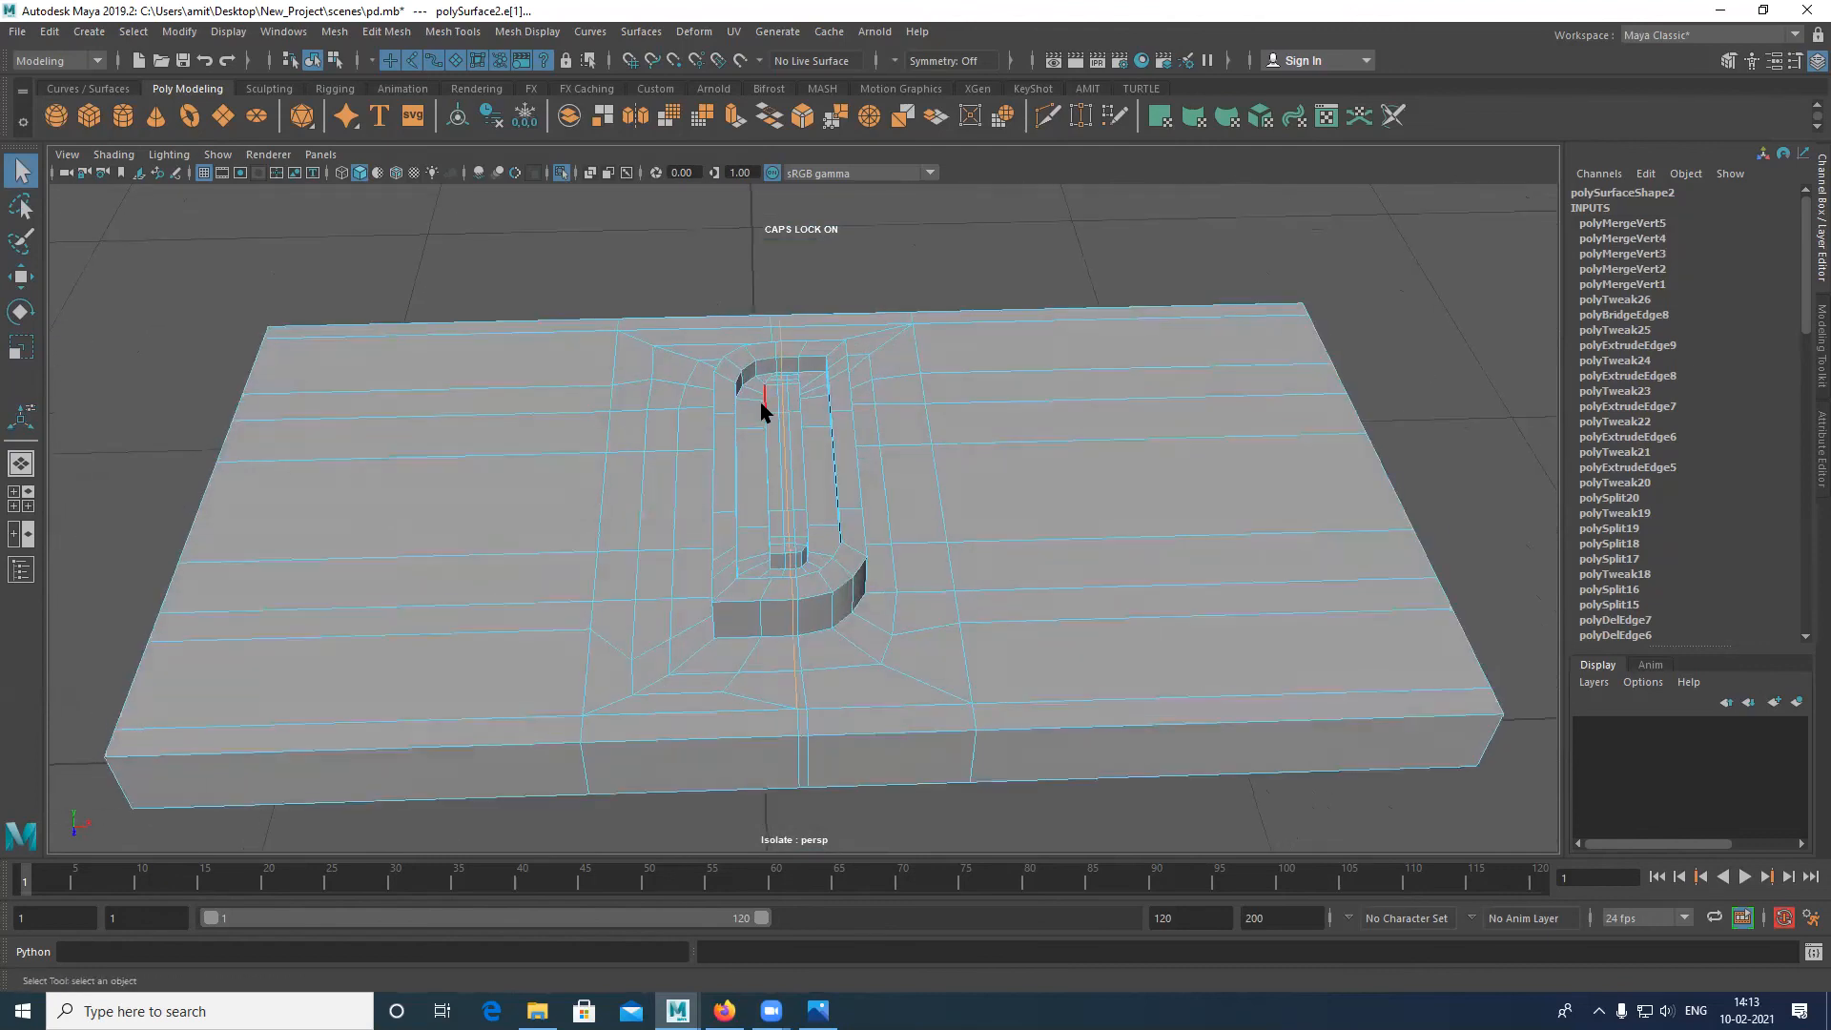
right_click_drag(788, 376, 774, 497, "alt")
middle_click_drag(769, 296, 770, 472, "alt")
left_click_drag(789, 591, 783, 579, "alt")
left_click_drag(775, 505, 791, 591, "alt")
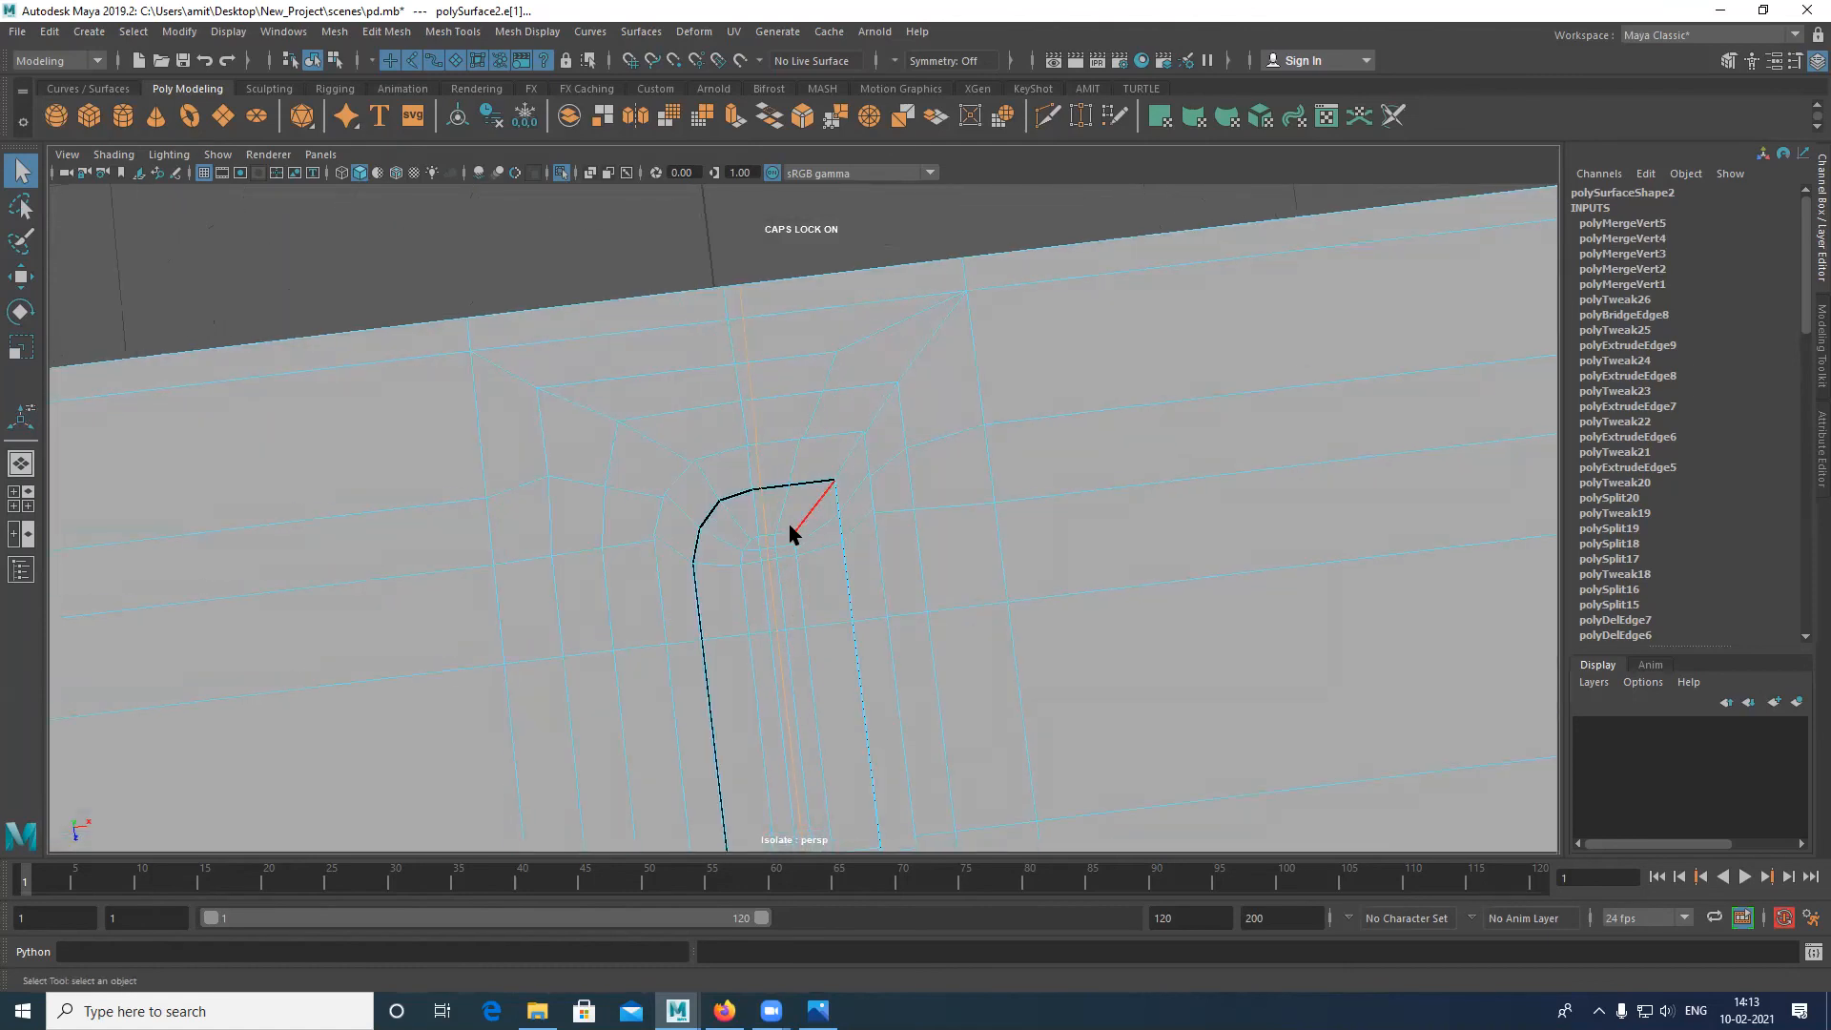
left_click_drag(764, 566, 787, 456, "alt")
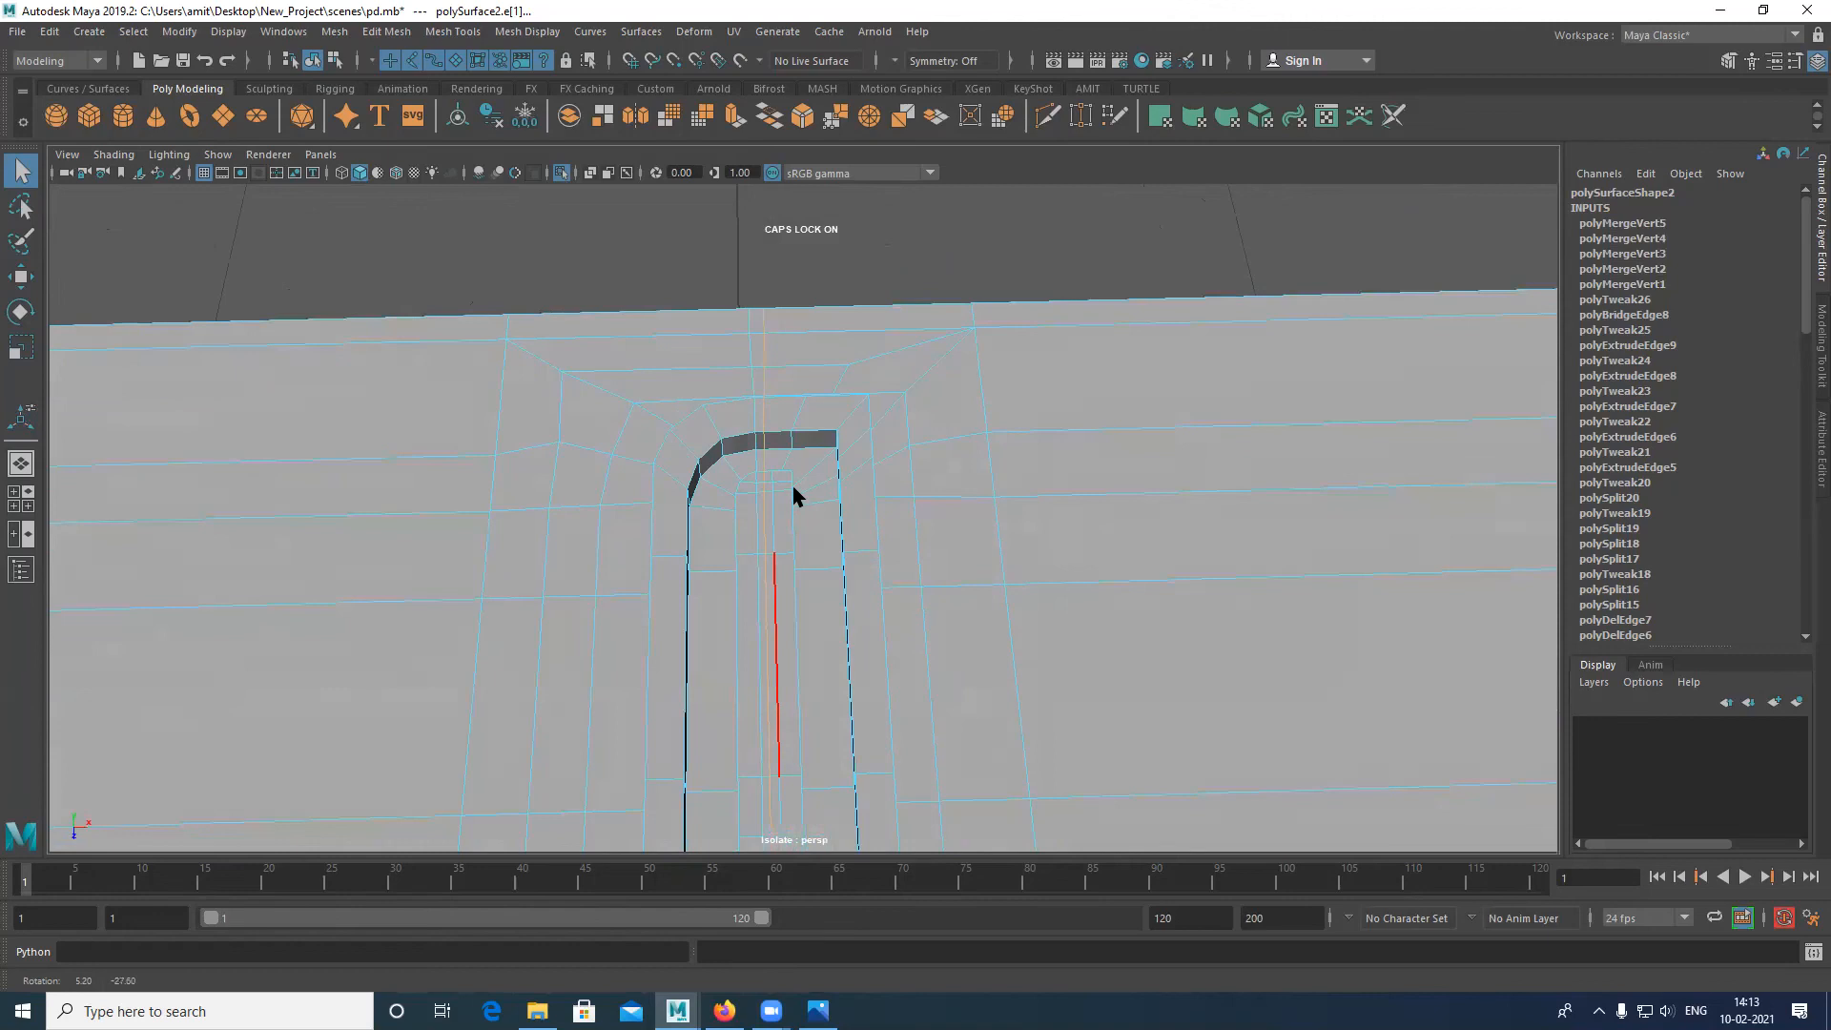